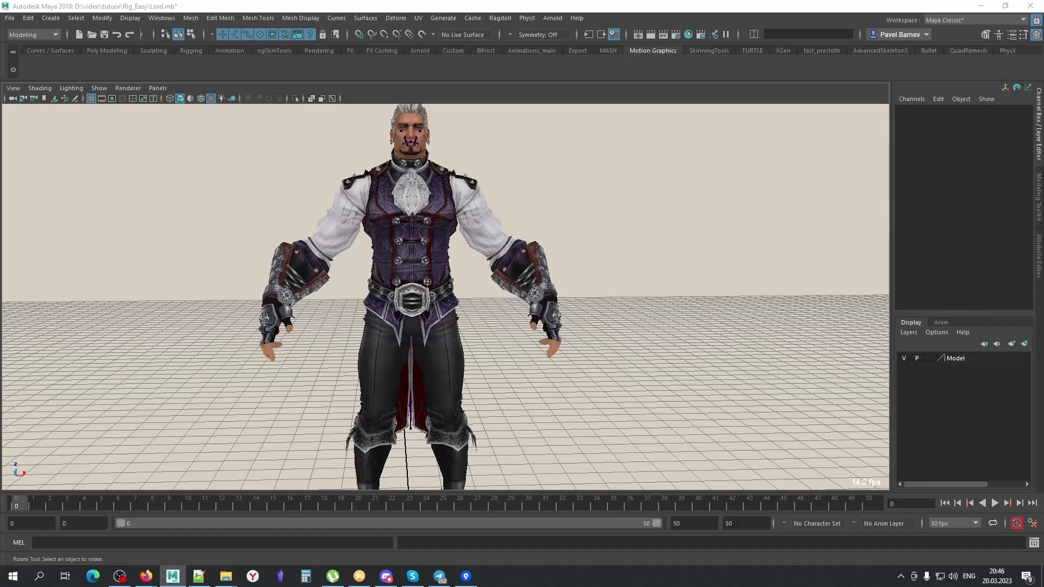
Orbit around the Lord character, then bring up the Windows task switcher
{"action": "mouse_move", "coordinate": [463, 256]}
{"action": "left_mouse_down", "text": "alt"}
{"action": "mouse_move", "coordinate": [335, 269]}
{"action": "mouse_move", "coordinate": [480, 283]}
{"action": "left_mouse_up", "text": "alt"}
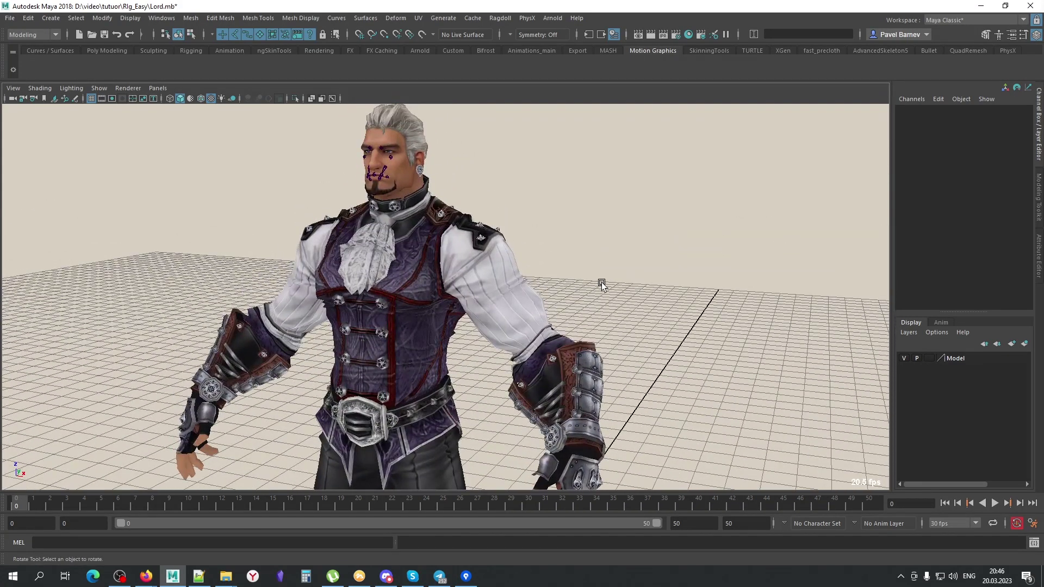
{"action": "left_click_drag", "start_coordinate": [602, 285], "coordinate": [525, 275], "text": "alt"}
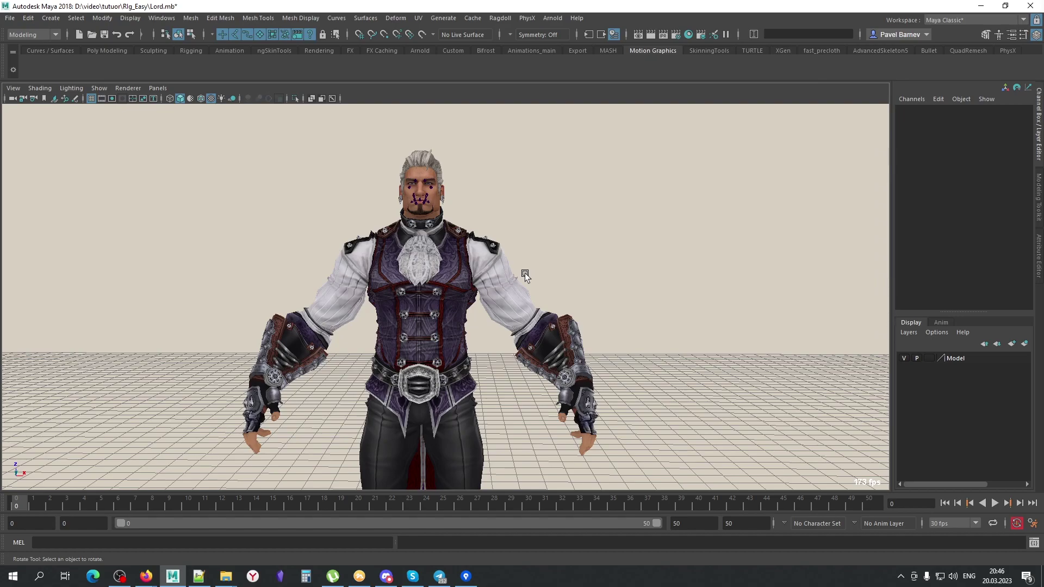
{"action": "key", "text": "alt+Tab"}
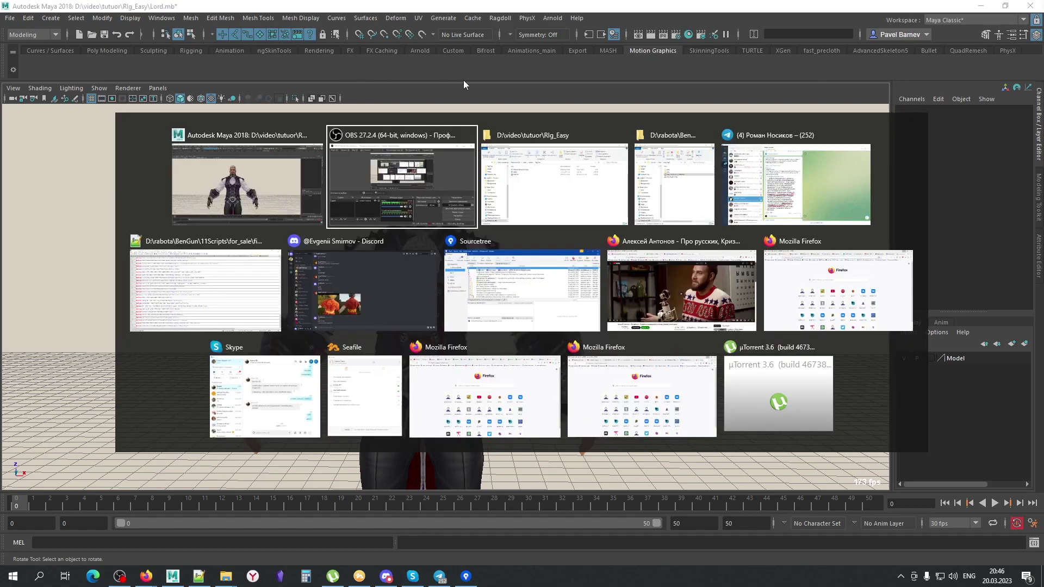
Install Eazy_Rig_2 by dropping Drag_and_Drop_to_install.mel from its folder into Maya's viewport
{"action": "left_click", "coordinate": [681, 198]}
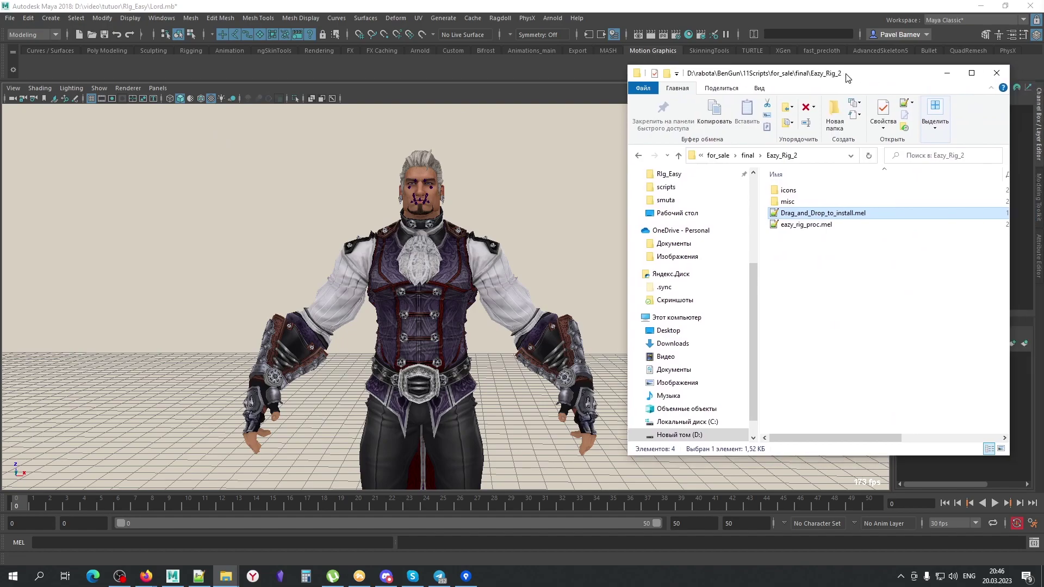
{"action": "left_click_drag", "start_coordinate": [452, 249], "coordinate": [435, 247], "text": "alt"}
{"action": "key", "text": "alt+Tab"}
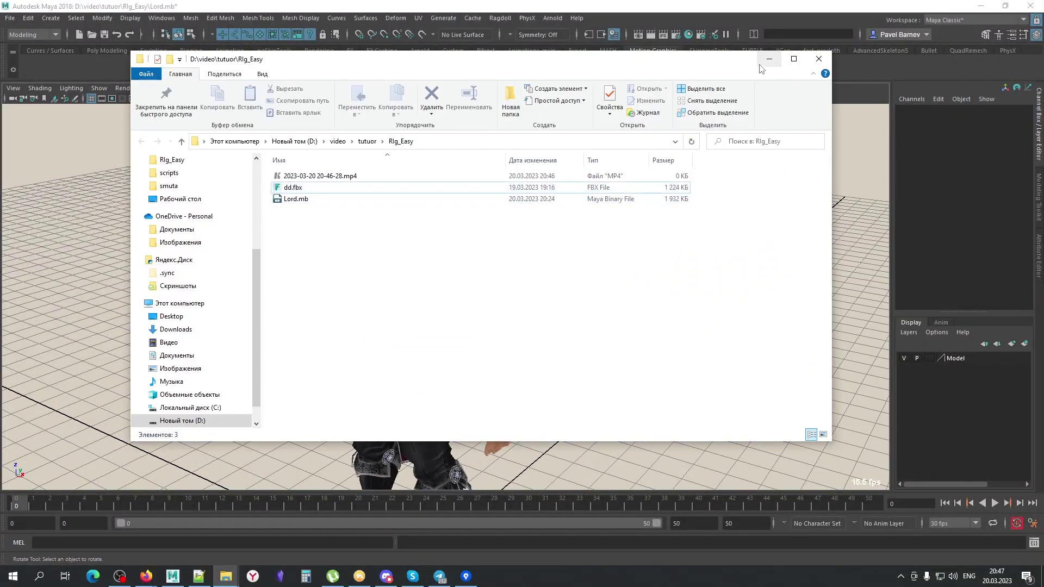
{"action": "left_click", "coordinate": [819, 59]}
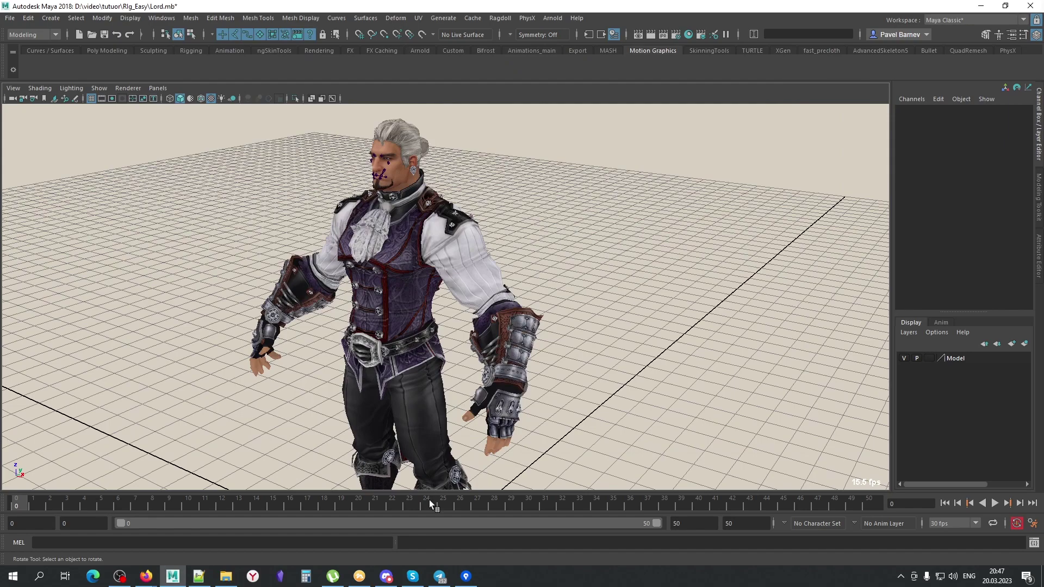
{"action": "left_click", "coordinate": [225, 576]}
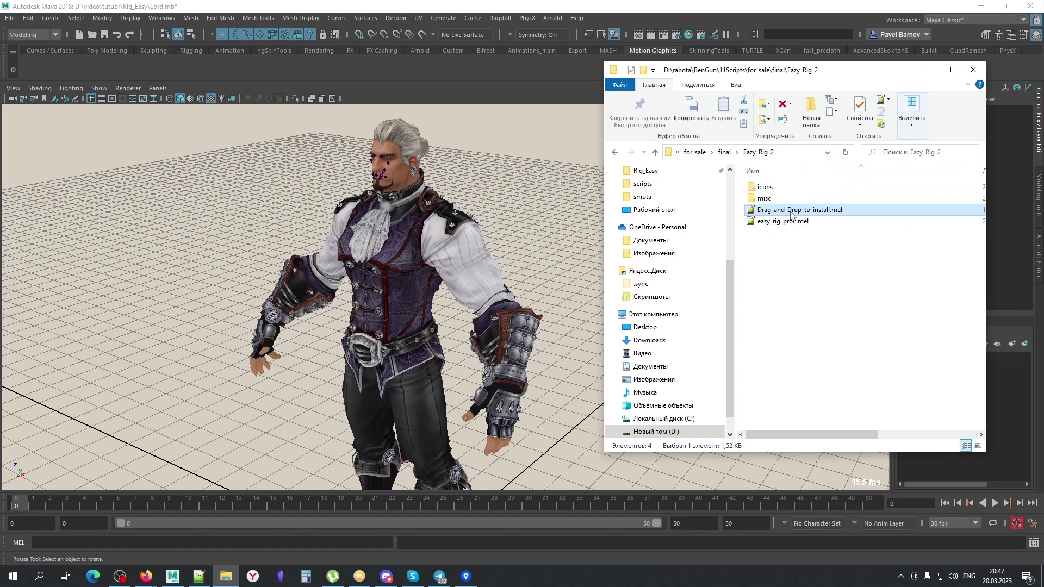
{"action": "left_click_drag", "start_coordinate": [791, 215], "coordinate": [226, 197]}
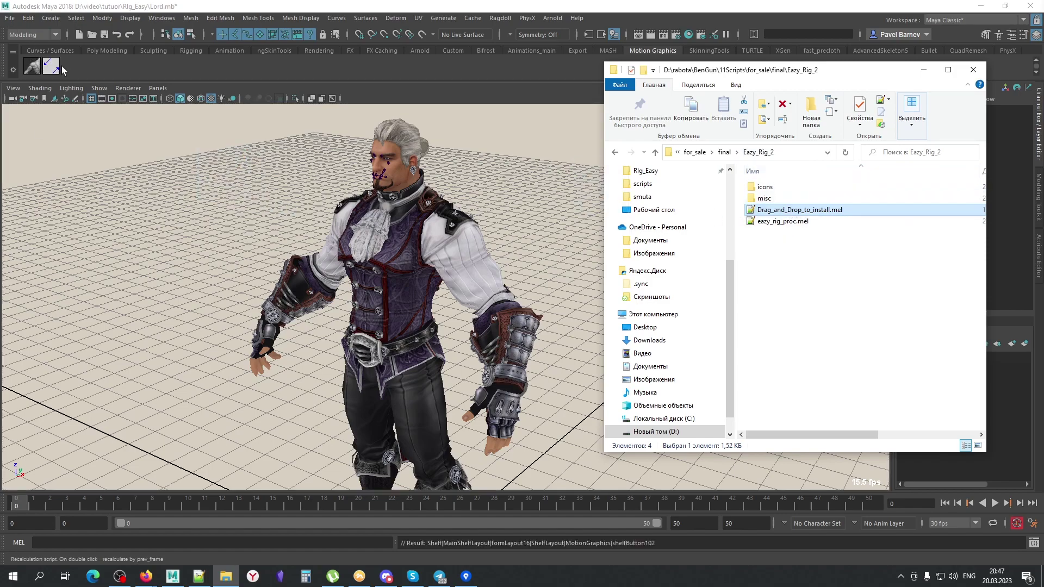
Launch the Eazy Rig toolset from its new shelf button and view the character from the front
{"action": "left_click", "coordinate": [30, 69]}
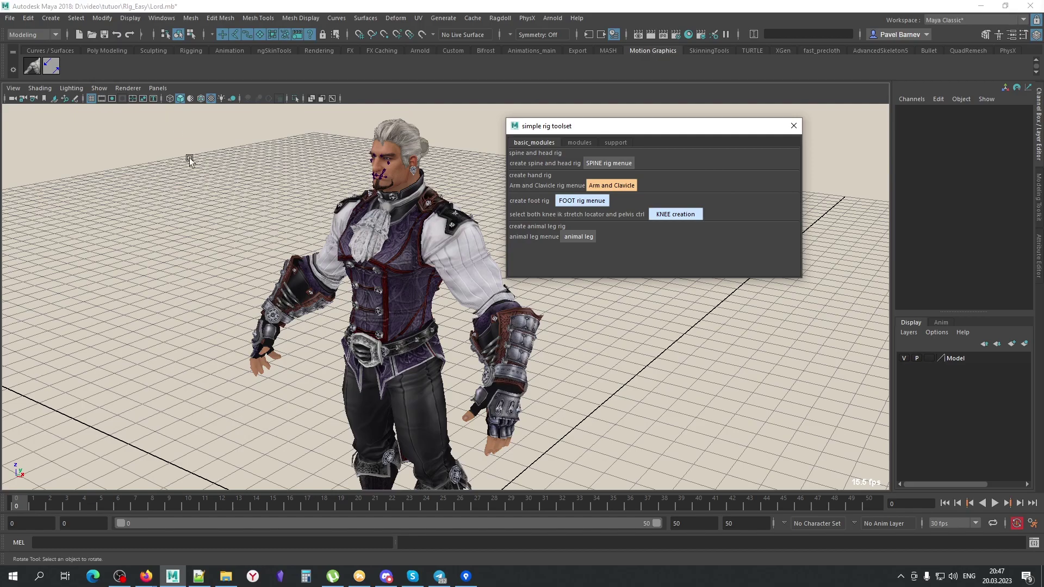
{"action": "mouse_move", "coordinate": [191, 161]}
{"action": "left_mouse_down", "text": "alt"}
{"action": "mouse_move", "coordinate": [280, 235]}
{"action": "mouse_move", "coordinate": [321, 332]}
{"action": "left_mouse_up", "text": "alt"}
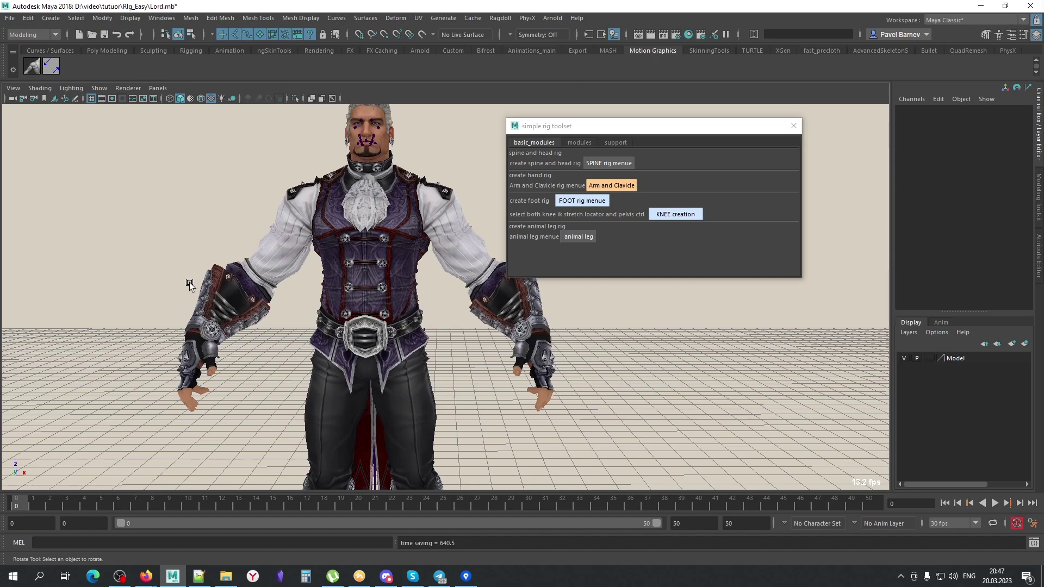
{"action": "right_click_drag", "start_coordinate": [410, 305], "coordinate": [519, 296], "text": "alt"}
{"action": "key", "text": "alt+1"}
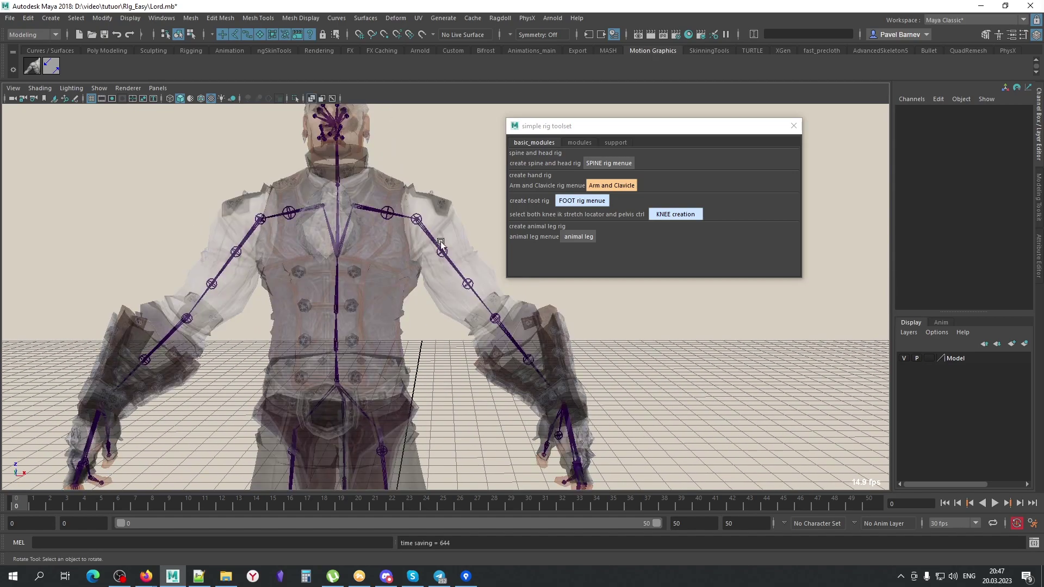
{"action": "left_click", "coordinate": [454, 267]}
{"action": "left_click", "coordinate": [441, 352]}
{"action": "left_click", "coordinate": [443, 252]}
{"action": "left_click", "coordinate": [439, 233]}
{"action": "left_click", "coordinate": [443, 251]}
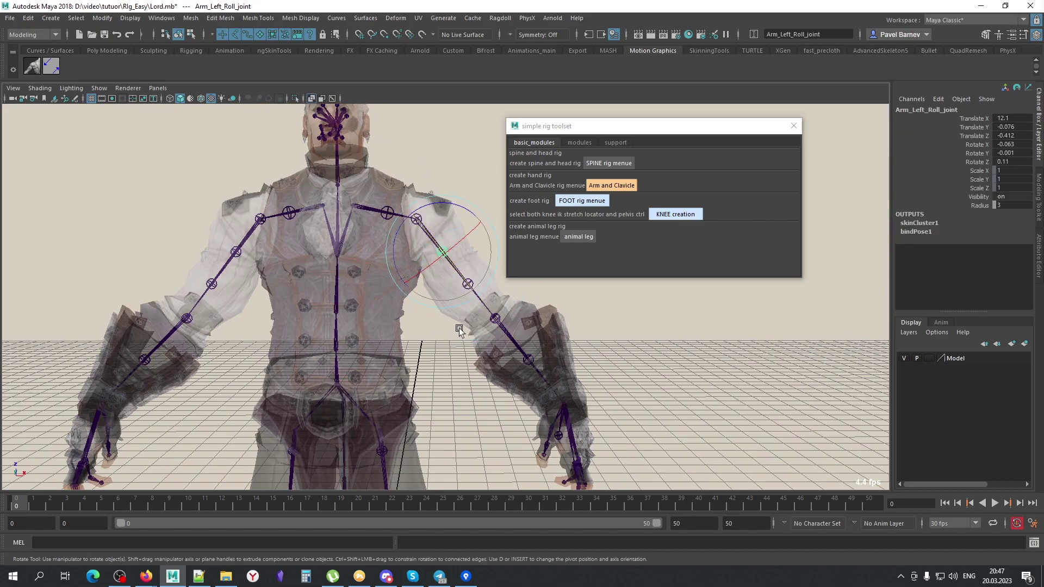
{"action": "left_click", "coordinate": [462, 368]}
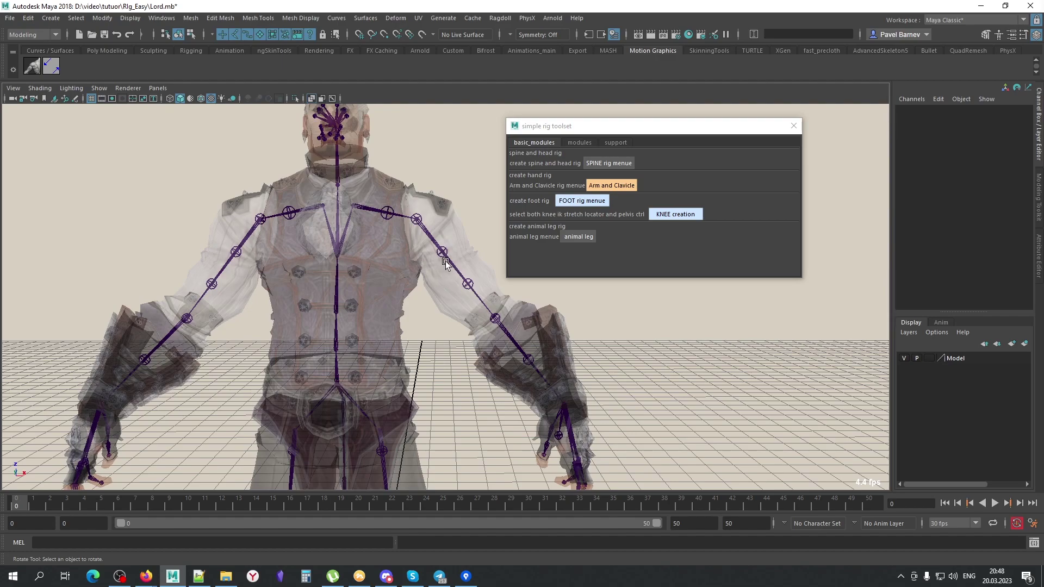
{"action": "scroll", "coordinate": [437, 267], "scroll_direction": "down", "scroll_amount": 3}
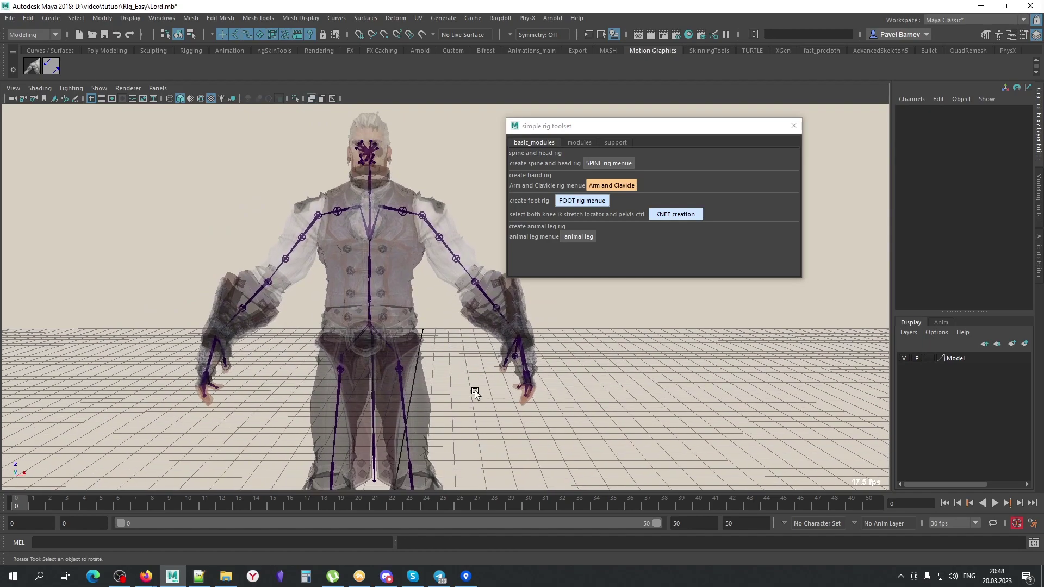
{"action": "scroll", "coordinate": [474, 389], "scroll_direction": "up", "scroll_amount": 4}
{"action": "left_click", "coordinate": [451, 324]}
{"action": "key", "text": "alt+x"}
{"action": "left_click_drag", "start_coordinate": [451, 309], "coordinate": [450, 291]}
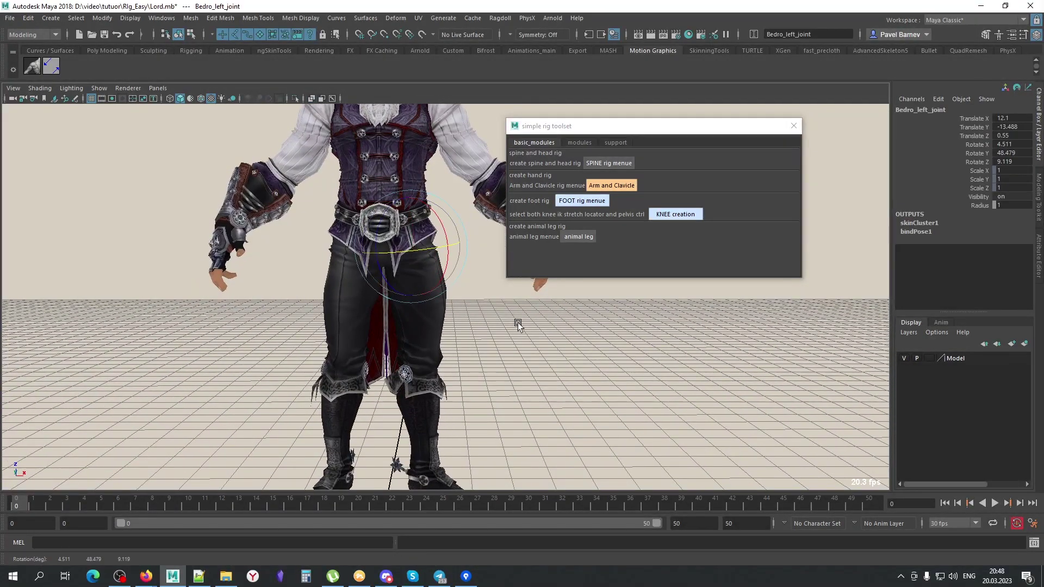
{"action": "key", "text": "ctrl+z"}
{"action": "key", "text": "alt+x"}
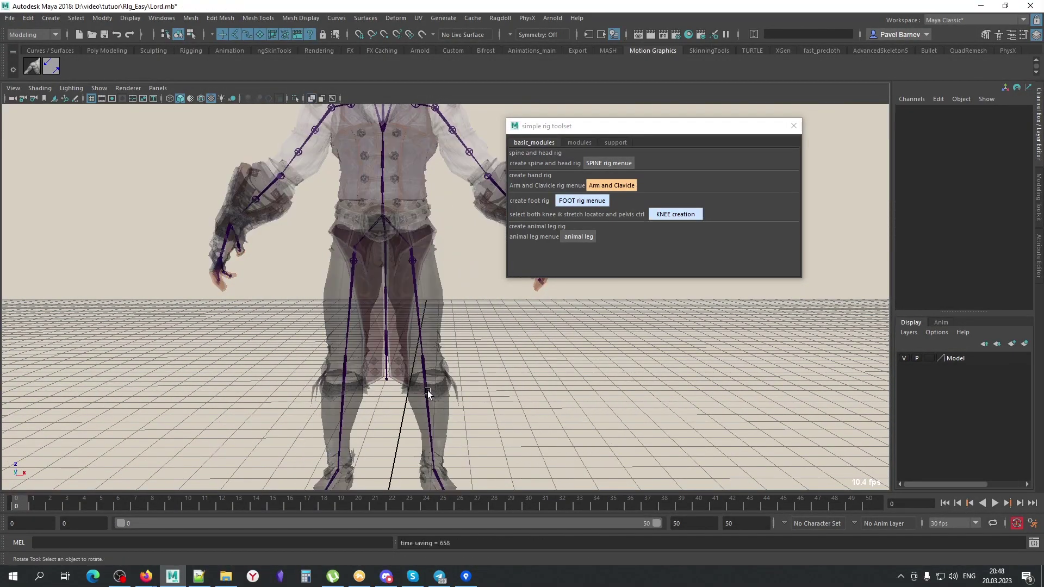
{"action": "left_click", "coordinate": [428, 352]}
{"action": "key", "text": "alt+x"}
{"action": "scroll", "coordinate": [525, 380], "scroll_direction": "down", "scroll_amount": 3}
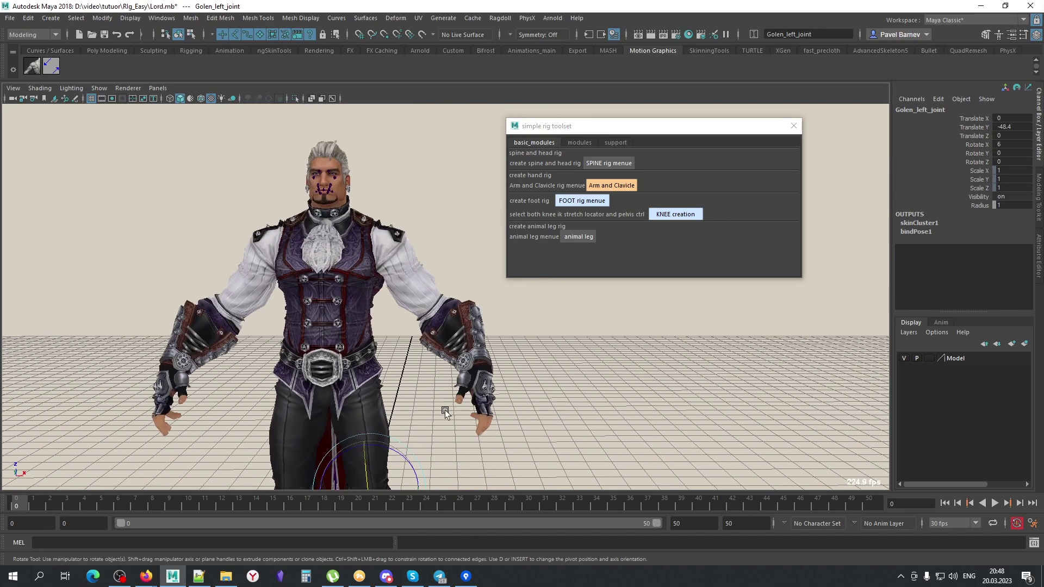
{"action": "left_click", "coordinate": [449, 360]}
{"action": "key", "text": "alt+x"}
{"action": "key", "text": "alt+x"}
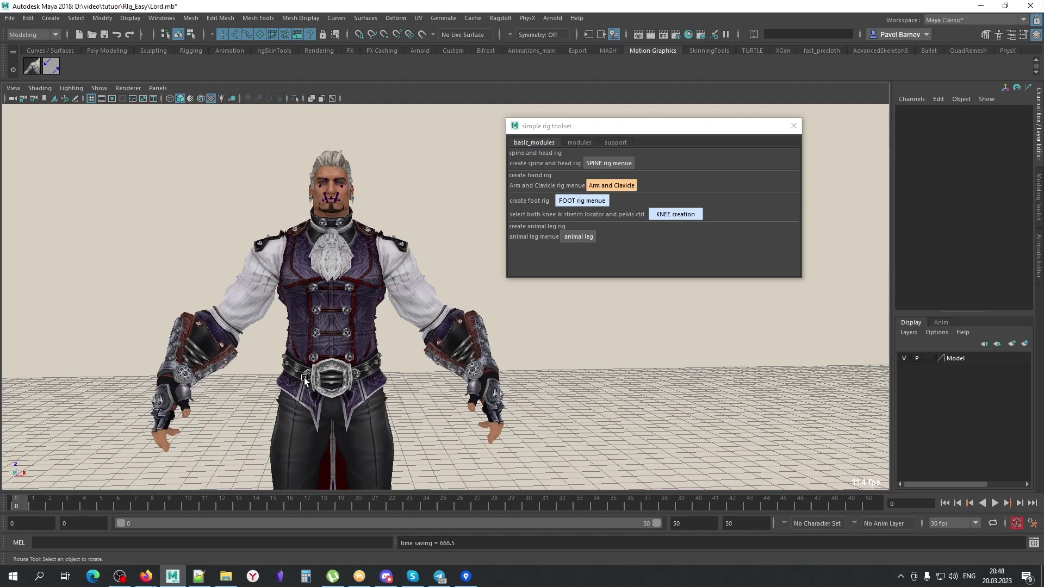
{"action": "mouse_move", "coordinate": [306, 403]}
{"action": "left_mouse_down", "text": "alt"}
{"action": "mouse_move", "coordinate": [350, 337]}
{"action": "mouse_move", "coordinate": [370, 380]}
{"action": "left_mouse_up", "text": "alt"}
{"action": "key", "text": "alt+x"}
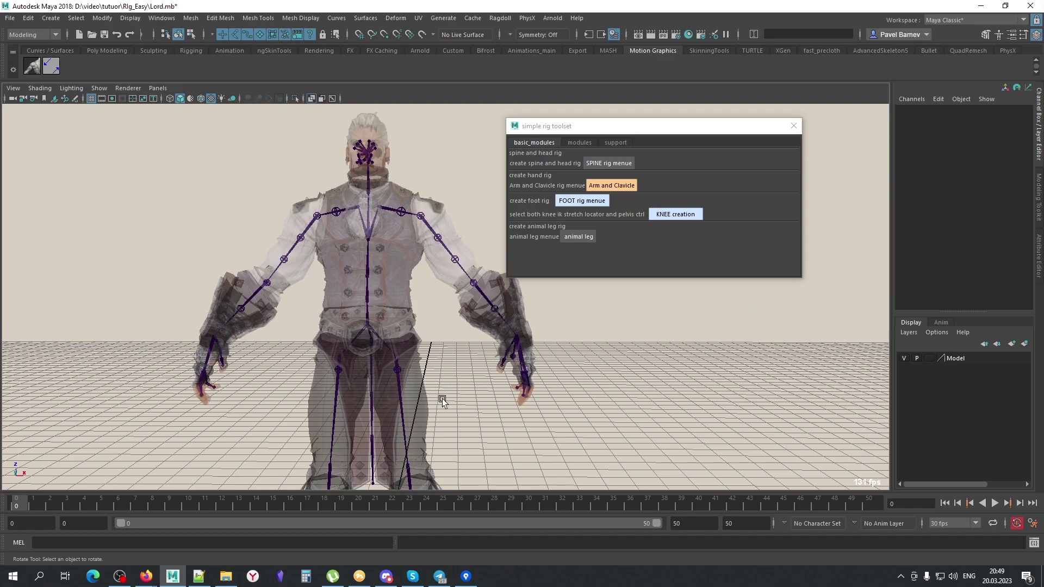
{"action": "key", "text": "alt+x"}
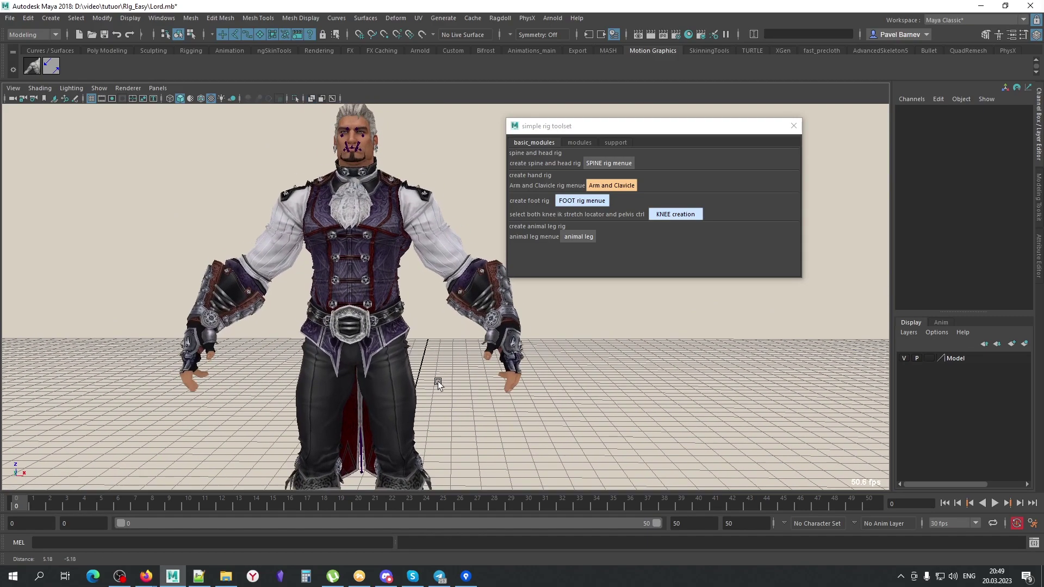
{"action": "left_click_drag", "start_coordinate": [442, 399], "coordinate": [438, 383], "text": "alt"}
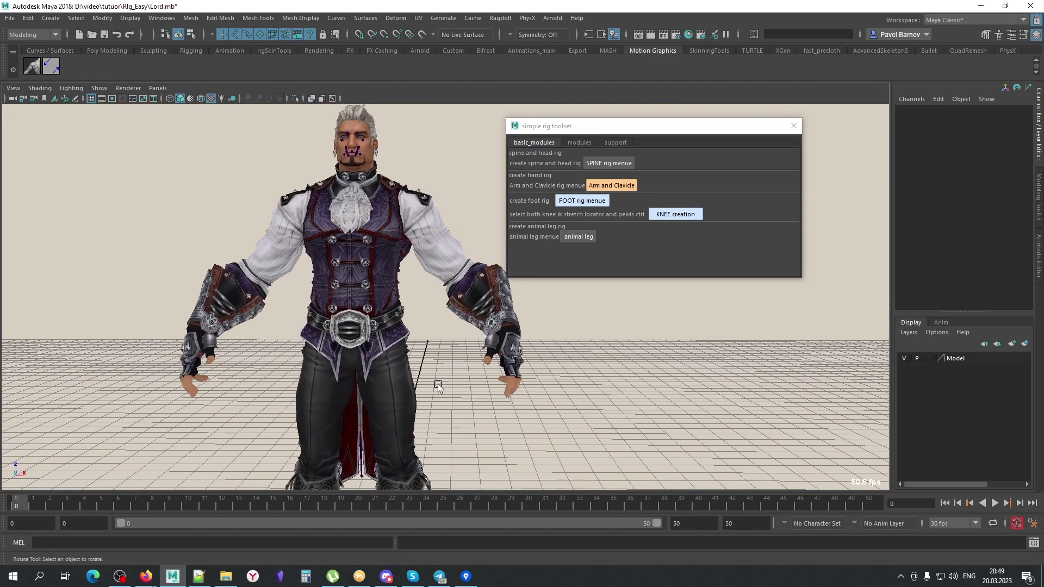
Reposition the rig toolset window and the camera, then save Lord.mb
{"action": "left_click_drag", "start_coordinate": [653, 125], "coordinate": [736, 102]}
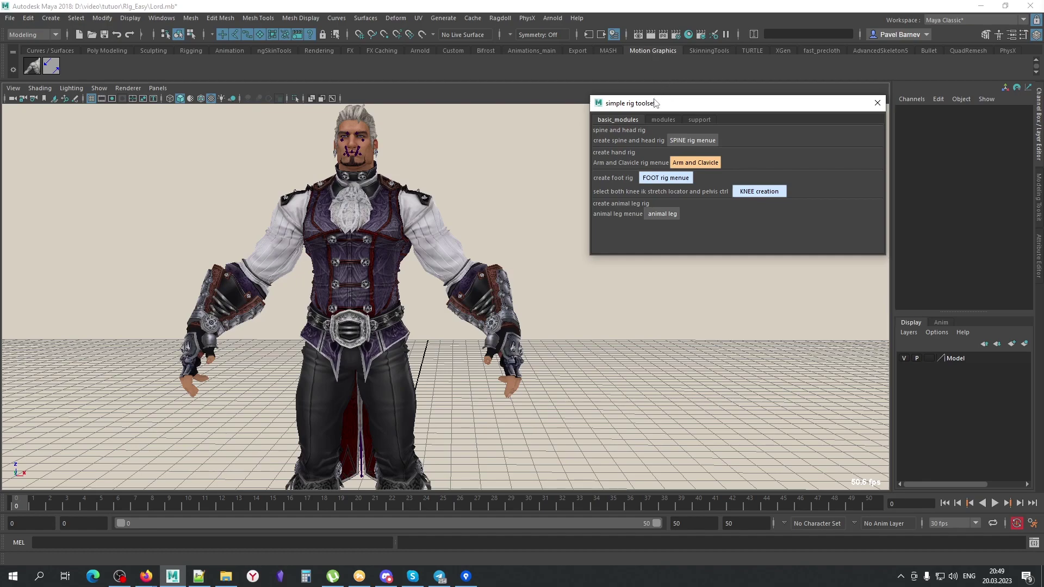
{"action": "left_click_drag", "start_coordinate": [657, 105], "coordinate": [643, 100]}
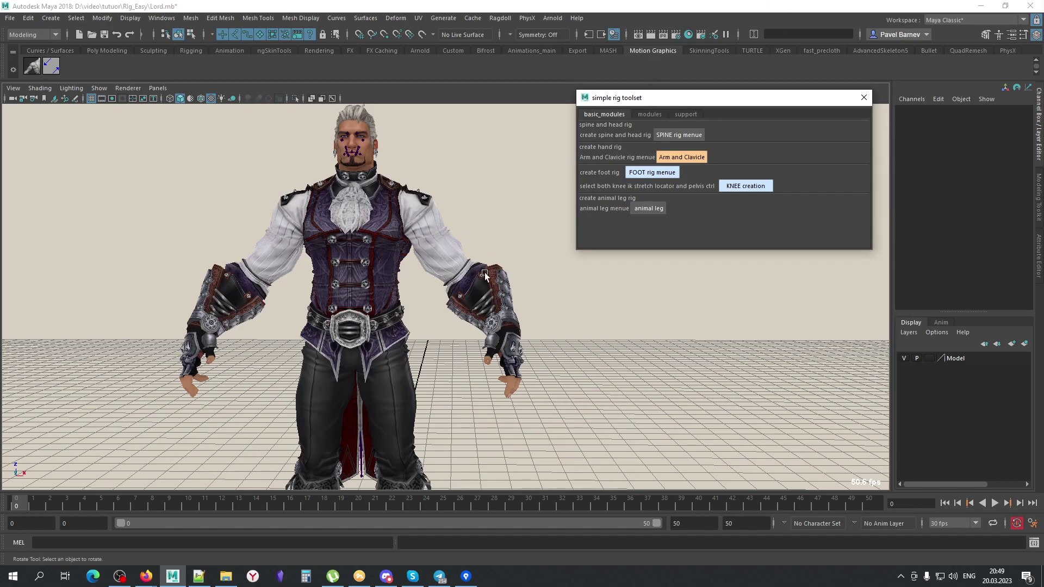
{"action": "middle_click_drag", "start_coordinate": [485, 272], "coordinate": [500, 264], "text": "alt"}
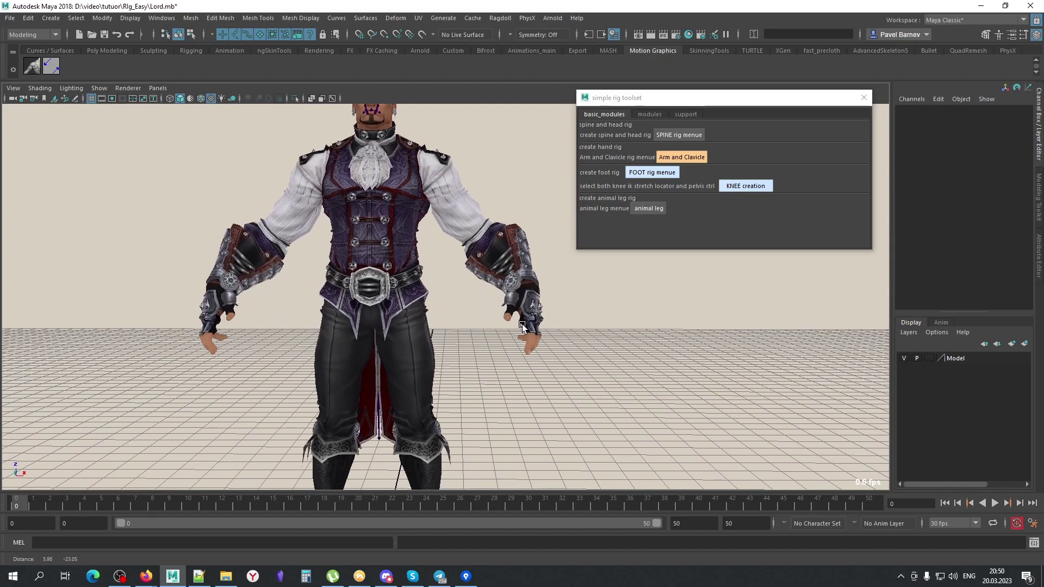
{"action": "right_click_drag", "start_coordinate": [522, 324], "coordinate": [511, 349], "text": "alt"}
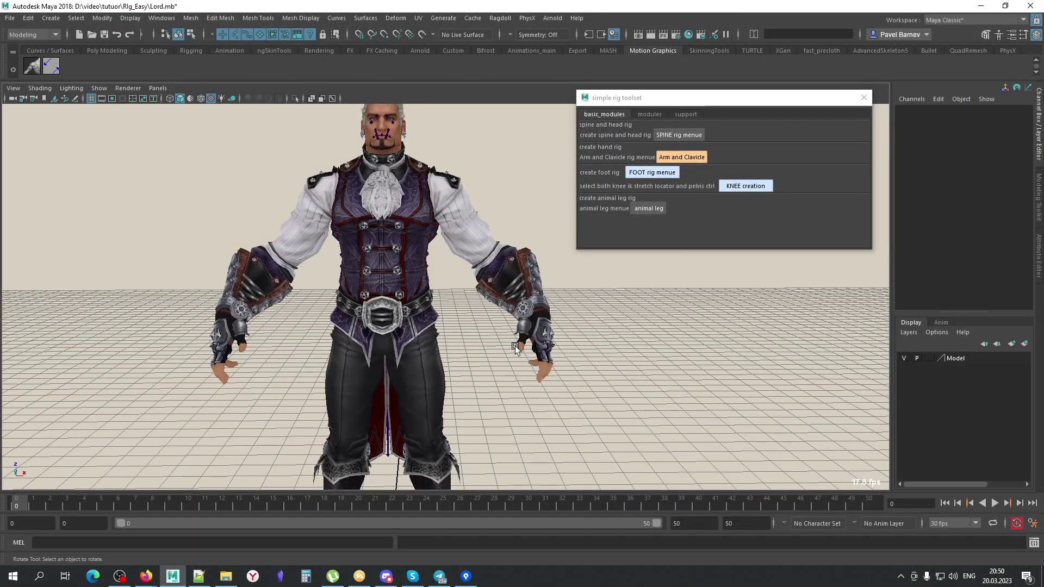
{"action": "middle_click_drag", "start_coordinate": [482, 361], "coordinate": [487, 377], "text": "alt"}
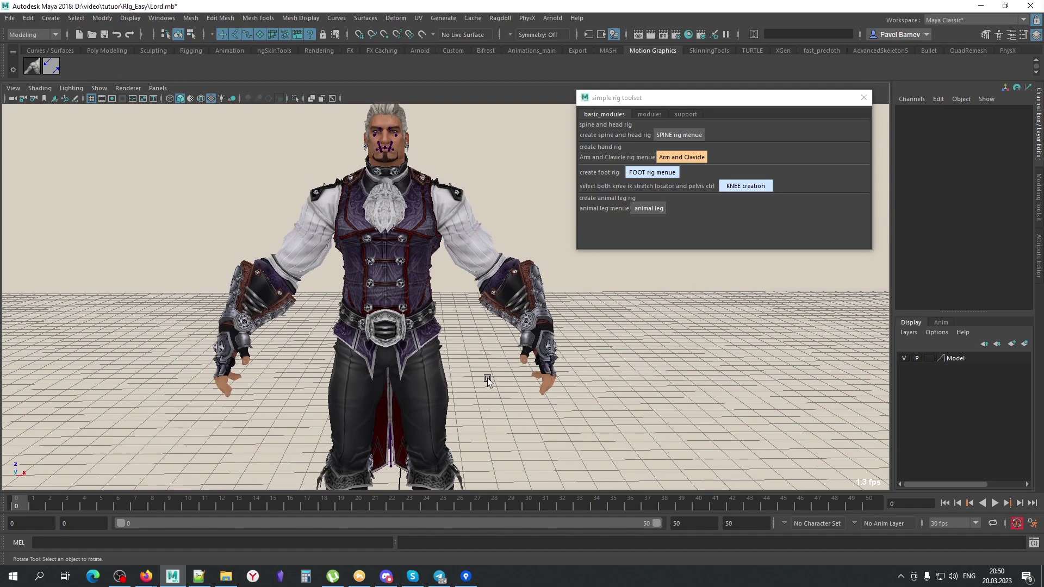
{"action": "key", "text": "ctrl+s"}
Start a new scene and reference Lord.mb into it under the namespace L
{"action": "key", "text": "ctrl+n"}
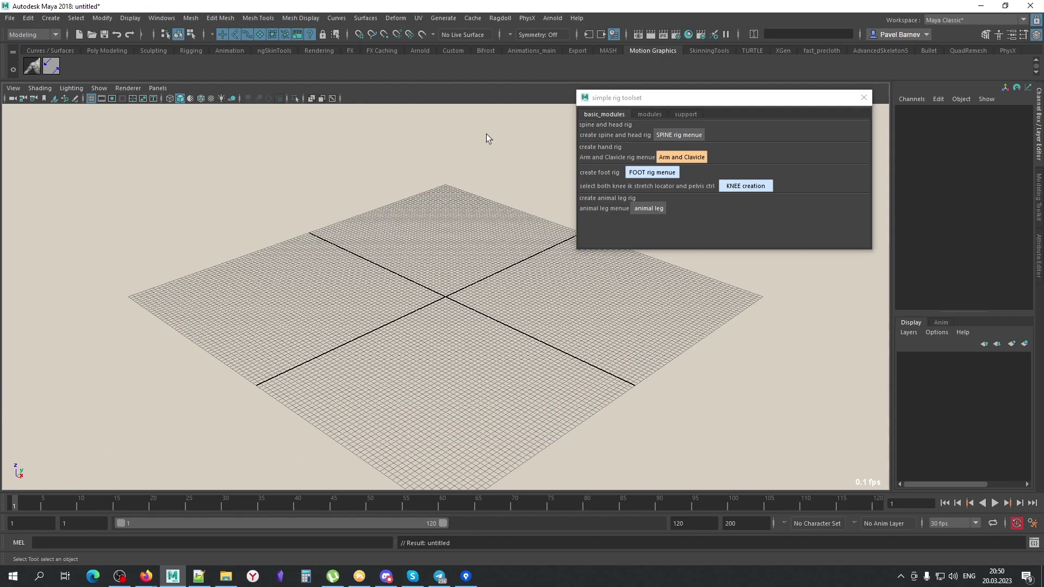
{"action": "left_click", "coordinate": [200, 126]}
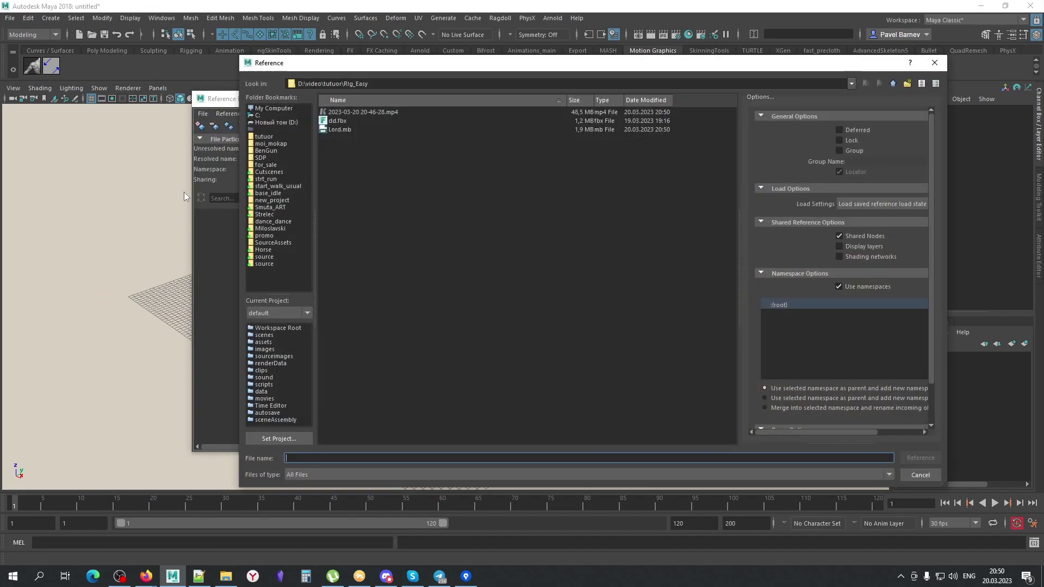
{"action": "double_click", "coordinate": [344, 131]}
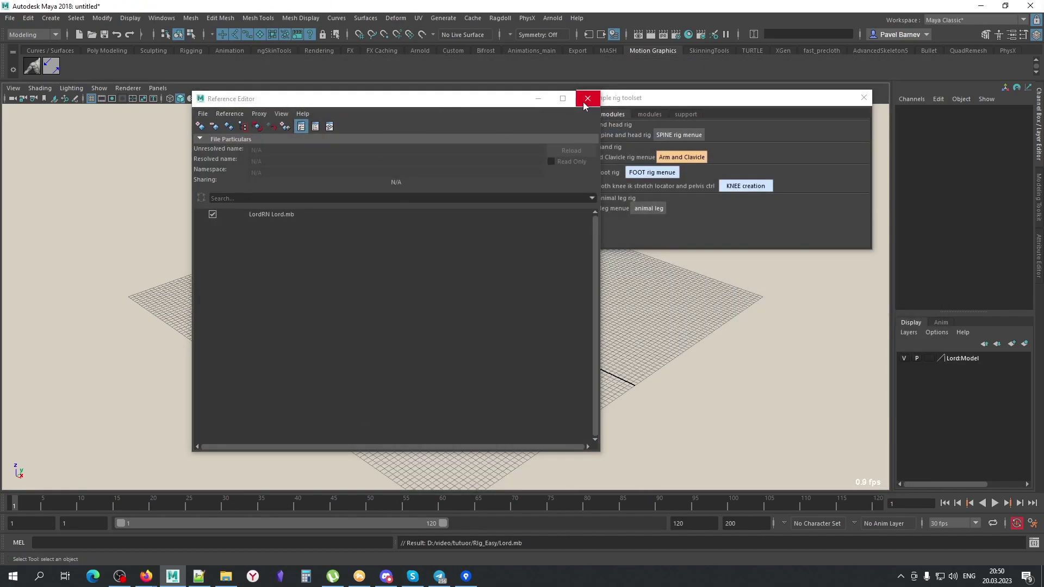
{"action": "left_click", "coordinate": [262, 215]}
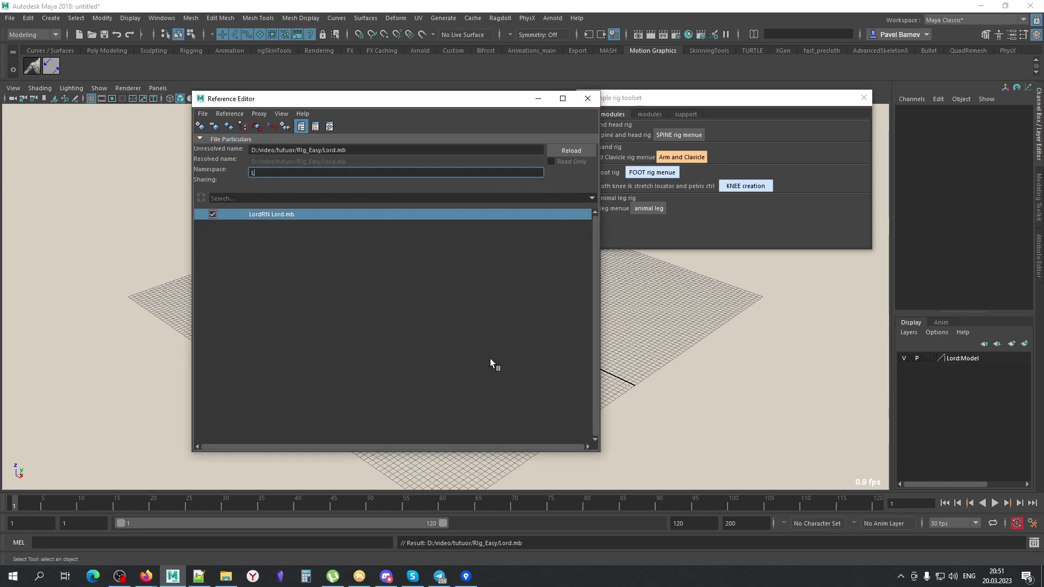
{"action": "key", "text": "Return"}
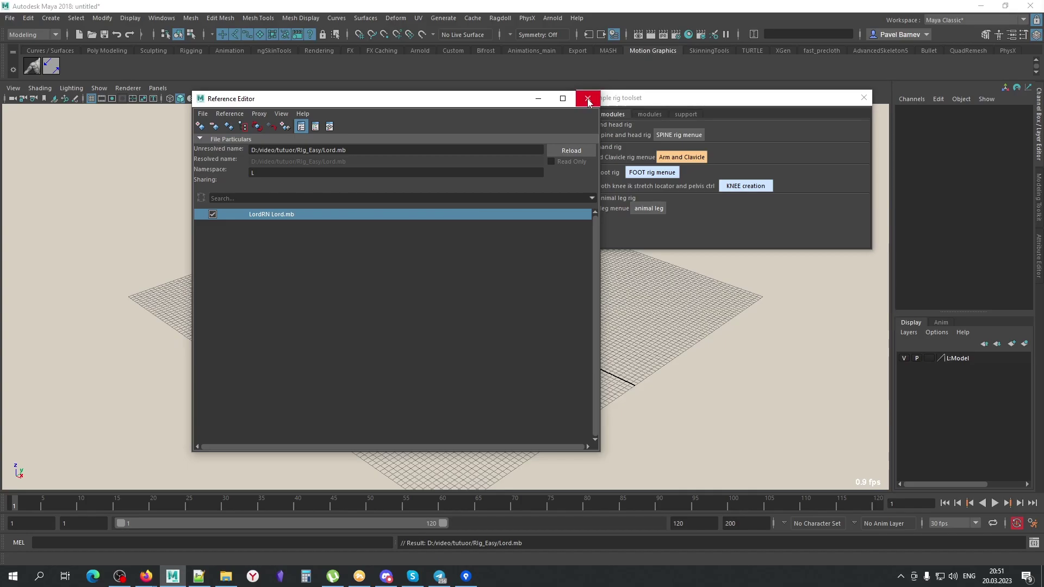
{"action": "left_click", "coordinate": [588, 99]}
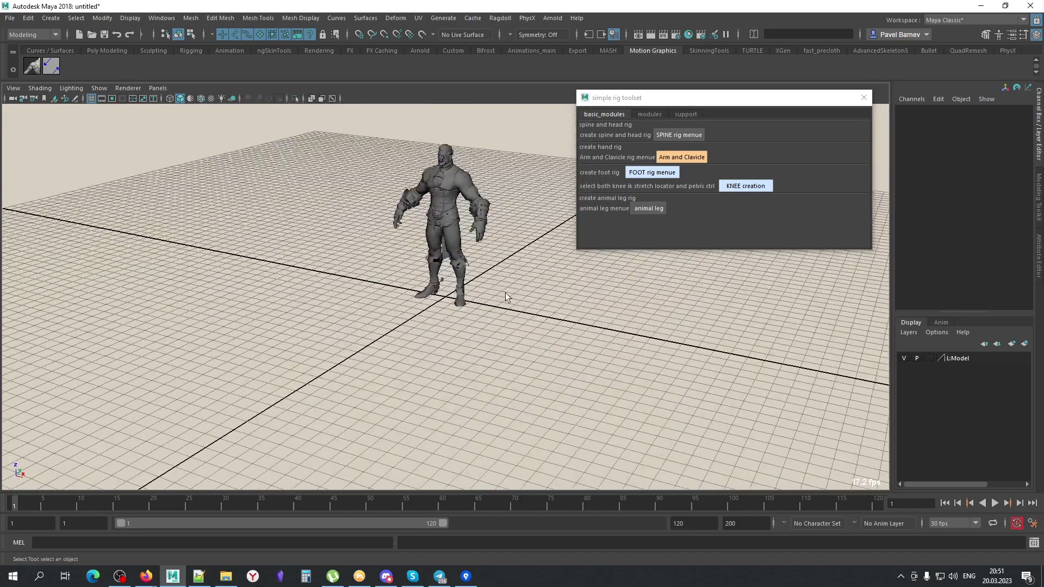
Zoom in and show the referenced character with textured display
{"action": "scroll", "coordinate": [544, 332], "scroll_direction": "up", "scroll_amount": 2}
{"action": "key", "text": "6"}
{"action": "scroll", "coordinate": [566, 341], "scroll_direction": "up", "scroll_amount": 3}
Save the scene as Lord_RIG.mb
{"action": "key", "text": "ctrl+shift+s"}
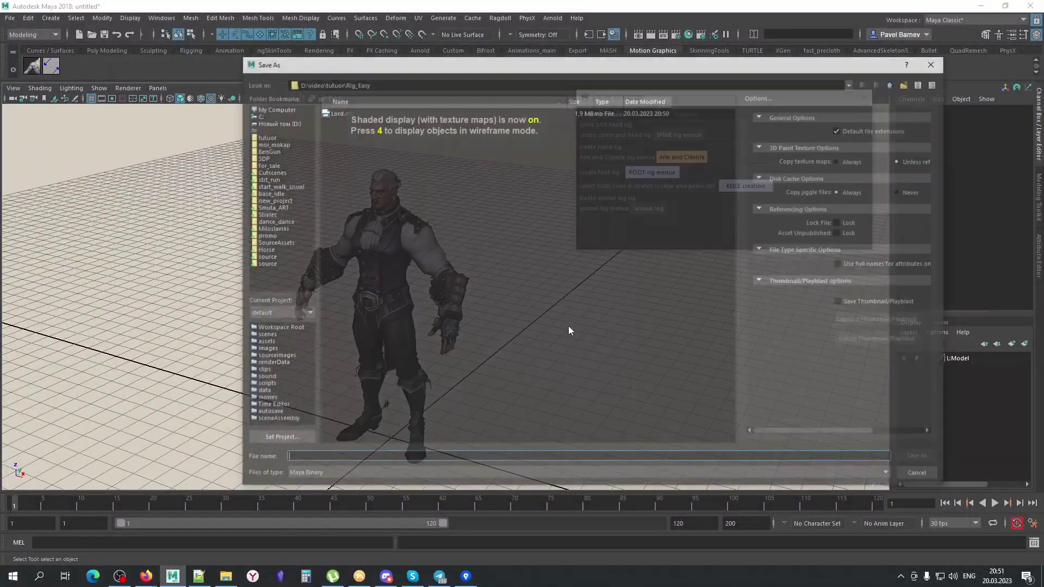
{"action": "left_click", "coordinate": [337, 112]}
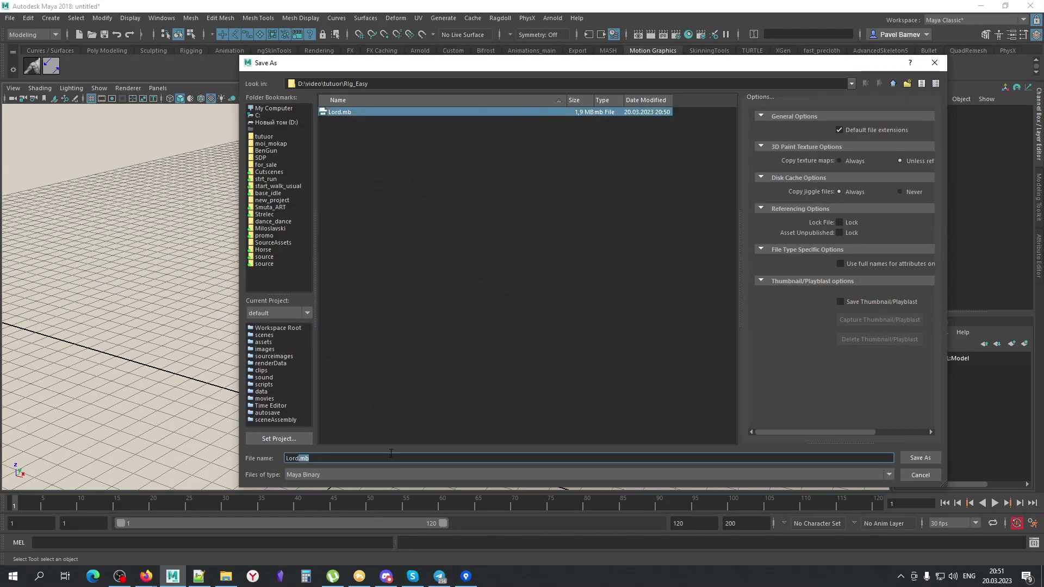
{"action": "type", "text": "_RIG"}
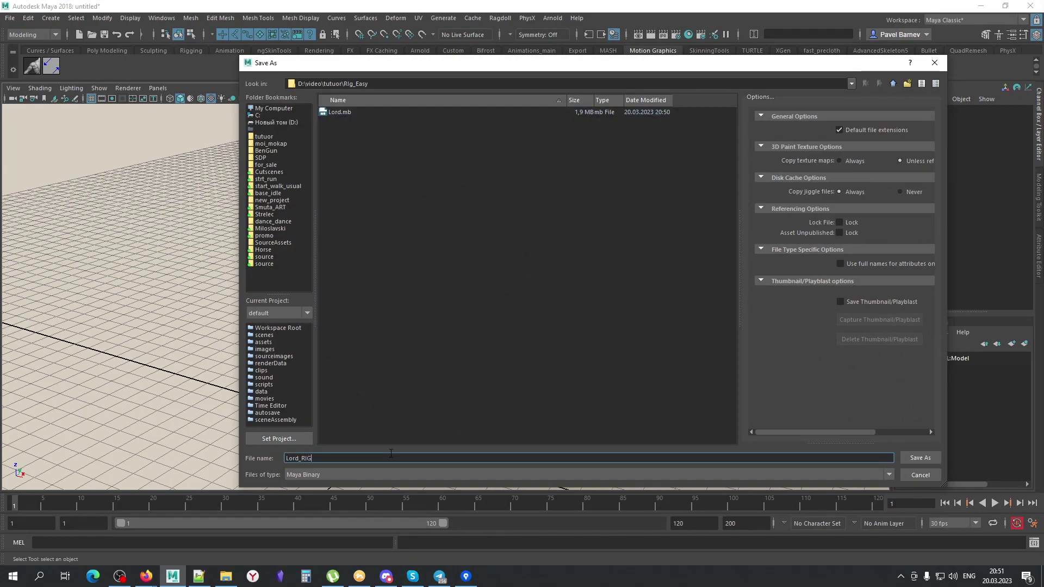
{"action": "key", "text": "Return"}
Turn on X-Ray to reveal the skeleton through the mesh and select the hips joint
{"action": "left_click_drag", "start_coordinate": [372, 373], "coordinate": [397, 351], "text": "alt"}
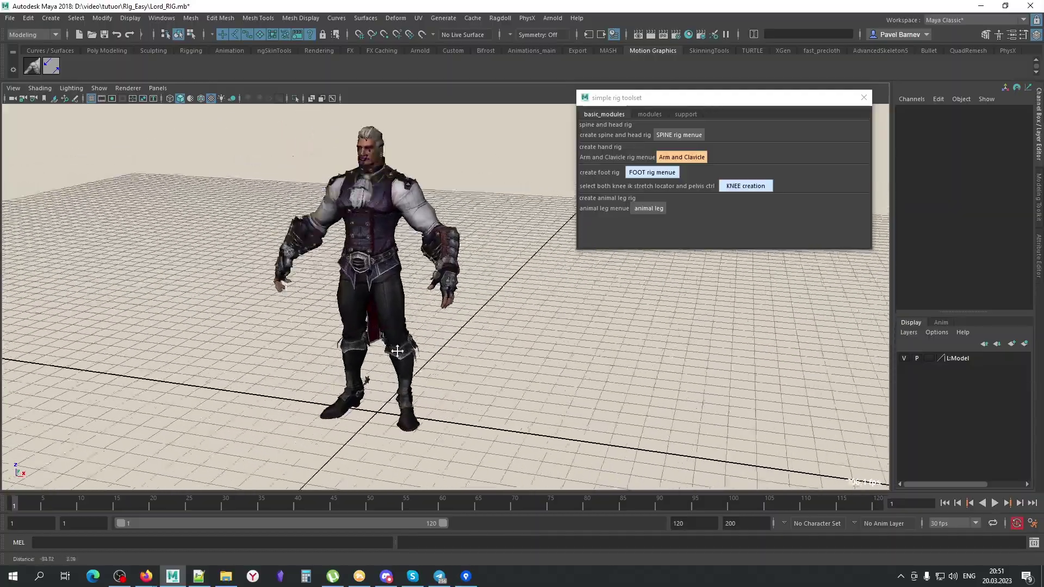
{"action": "scroll", "coordinate": [397, 351], "scroll_direction": "up", "scroll_amount": 3}
{"action": "scroll", "coordinate": [403, 353], "scroll_direction": "up", "scroll_amount": 3}
{"action": "scroll", "coordinate": [413, 359], "scroll_direction": "up", "scroll_amount": 3}
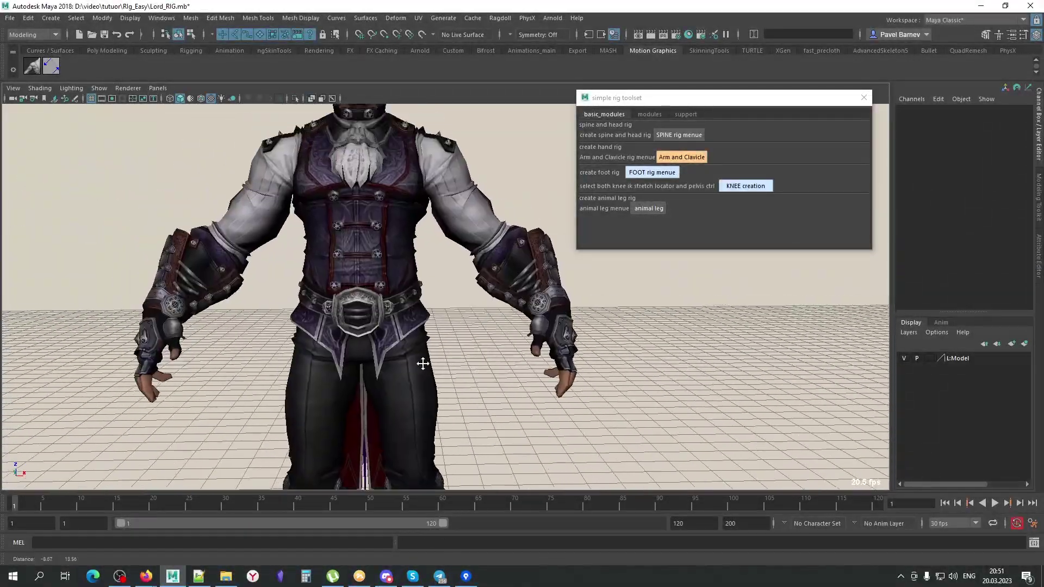
{"action": "middle_click_drag", "start_coordinate": [422, 363], "coordinate": [458, 384], "text": "alt"}
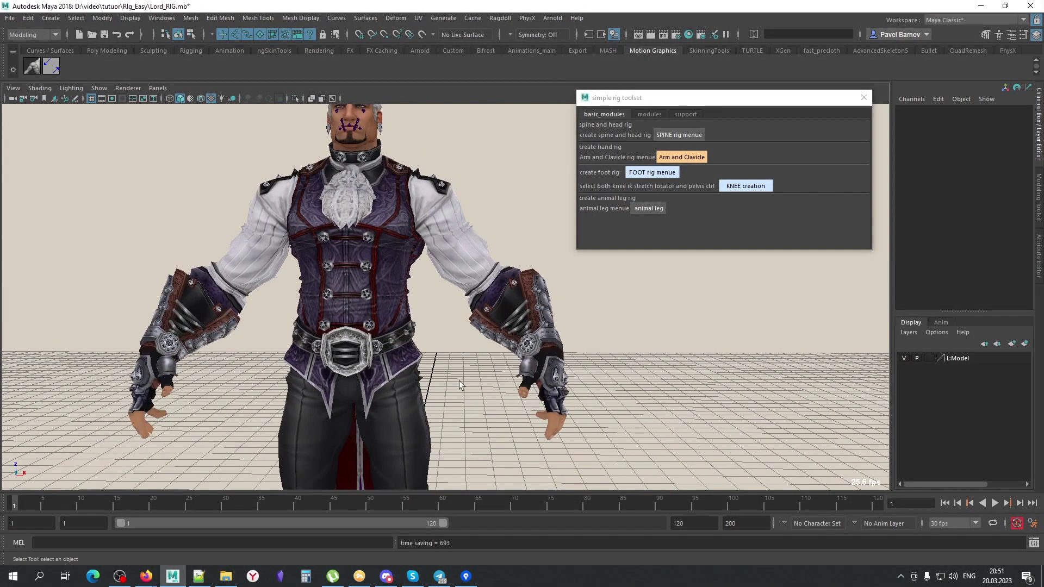
{"action": "key", "text": "alt+x"}
{"action": "middle_click_drag", "start_coordinate": [504, 335], "coordinate": [459, 352], "text": "alt"}
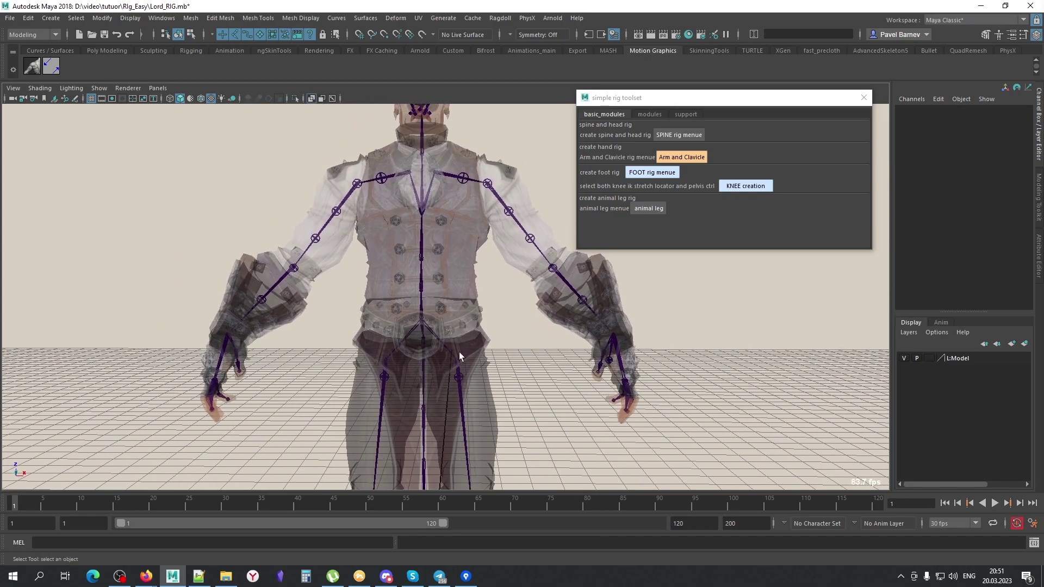
{"action": "mouse_move", "coordinate": [440, 241]}
{"action": "left_mouse_down", "text": "alt"}
{"action": "mouse_move", "coordinate": [412, 260]}
{"action": "mouse_move", "coordinate": [411, 298]}
{"action": "left_mouse_up", "text": "alt"}
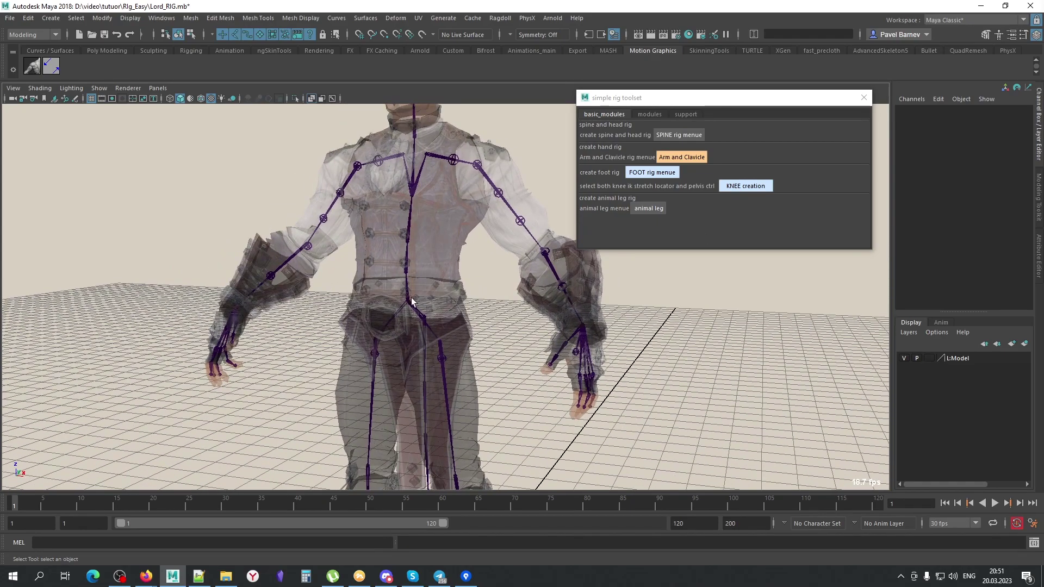
{"action": "left_click", "coordinate": [408, 302]}
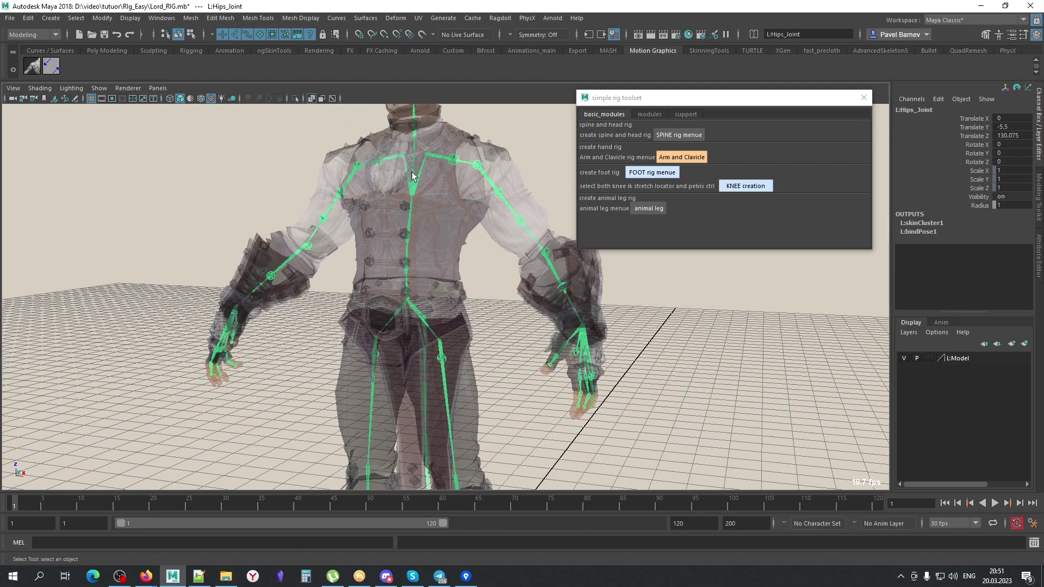
{"action": "left_click_drag", "start_coordinate": [445, 270], "coordinate": [434, 322], "text": "alt"}
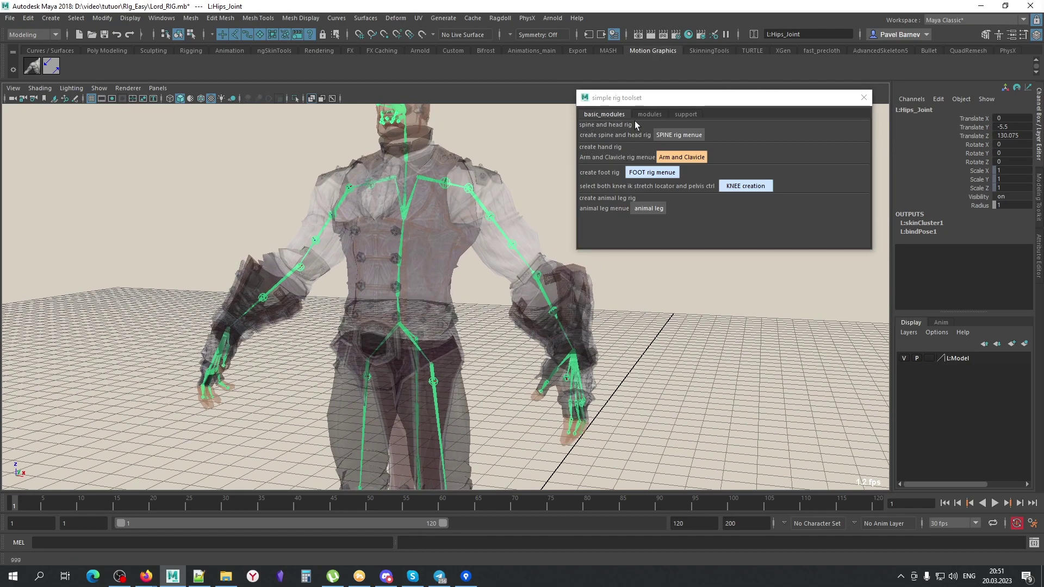
Open the SPINE rig window and place it below the toolset
{"action": "left_click", "coordinate": [678, 136]}
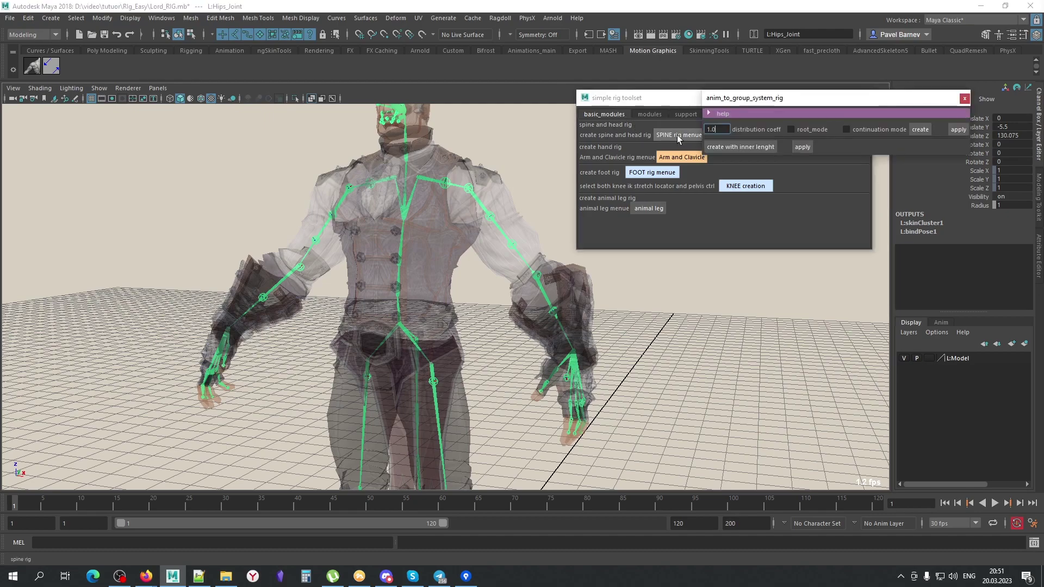
{"action": "left_click_drag", "start_coordinate": [737, 99], "coordinate": [686, 266]}
{"action": "left_click", "coordinate": [687, 283]}
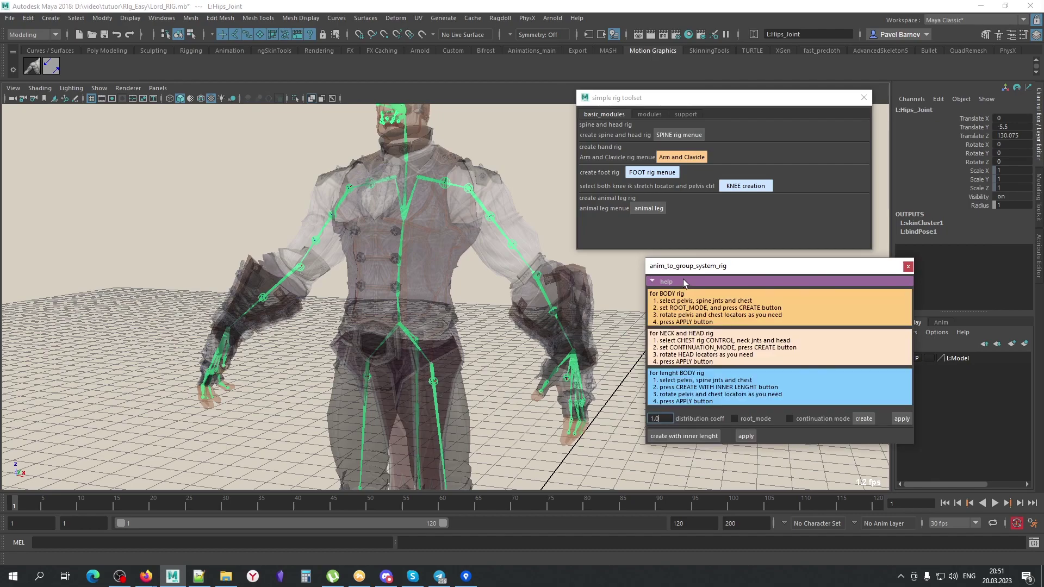
{"action": "left_click", "coordinate": [687, 283]}
Pick L:Spine1_joint and L:Spine_joint, enable root_mode, and create the spine controls
{"action": "right_click_drag", "start_coordinate": [490, 342], "coordinate": [474, 358], "text": "alt"}
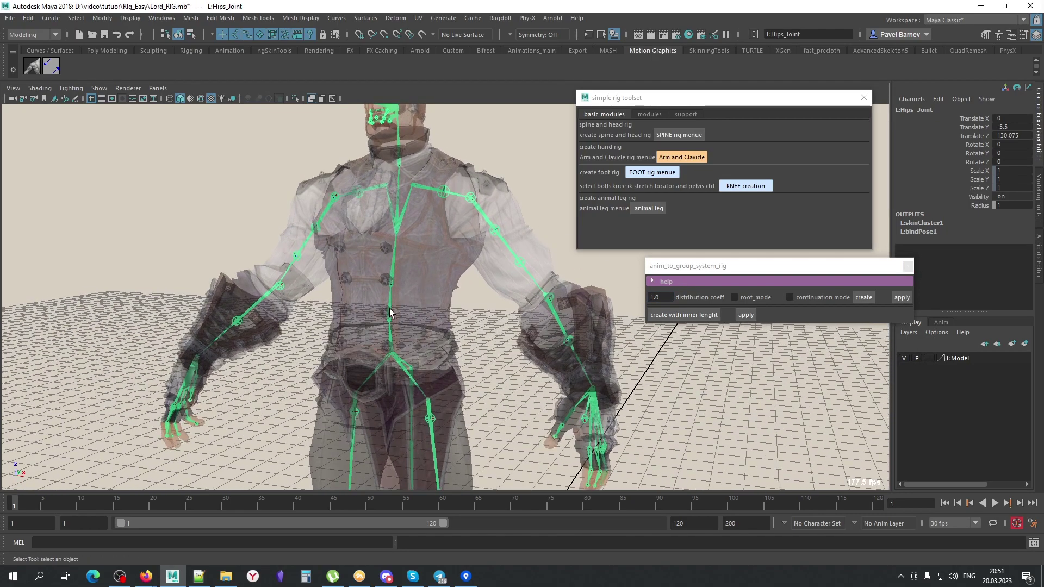
{"action": "left_click", "coordinate": [390, 309]}
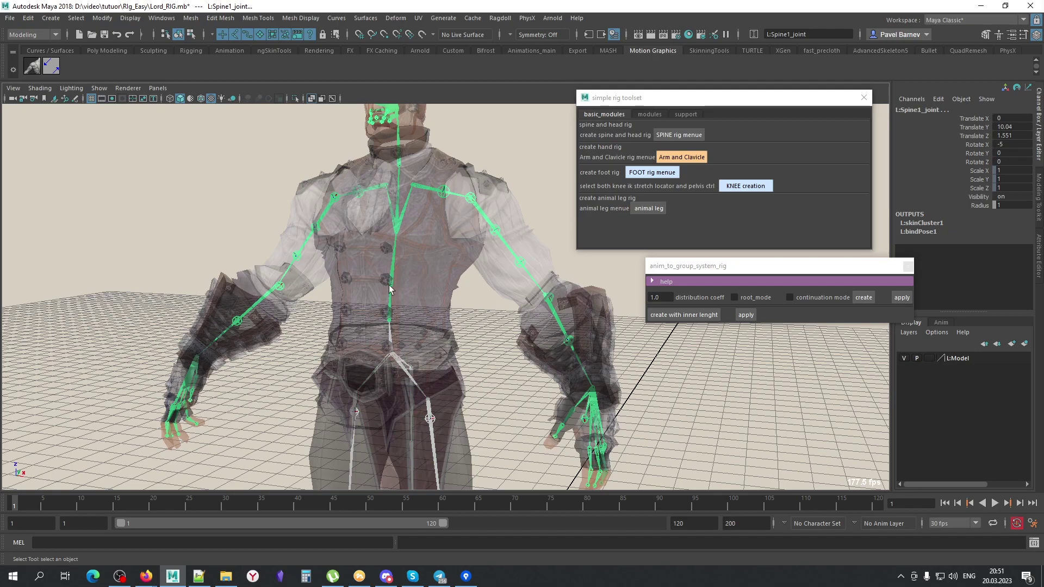
{"action": "left_click", "coordinate": [407, 228]}
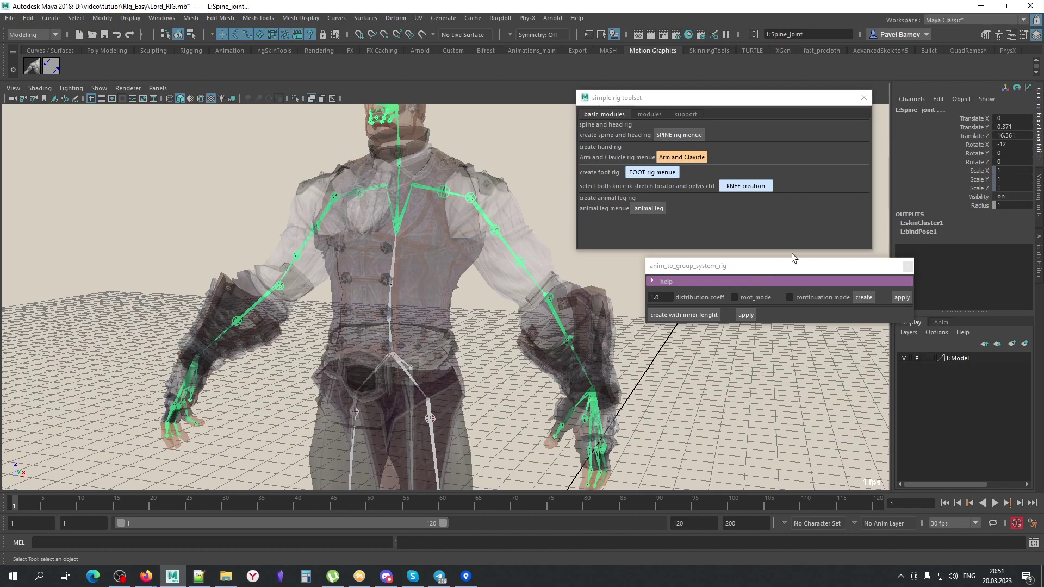
{"action": "left_click", "coordinate": [738, 298]}
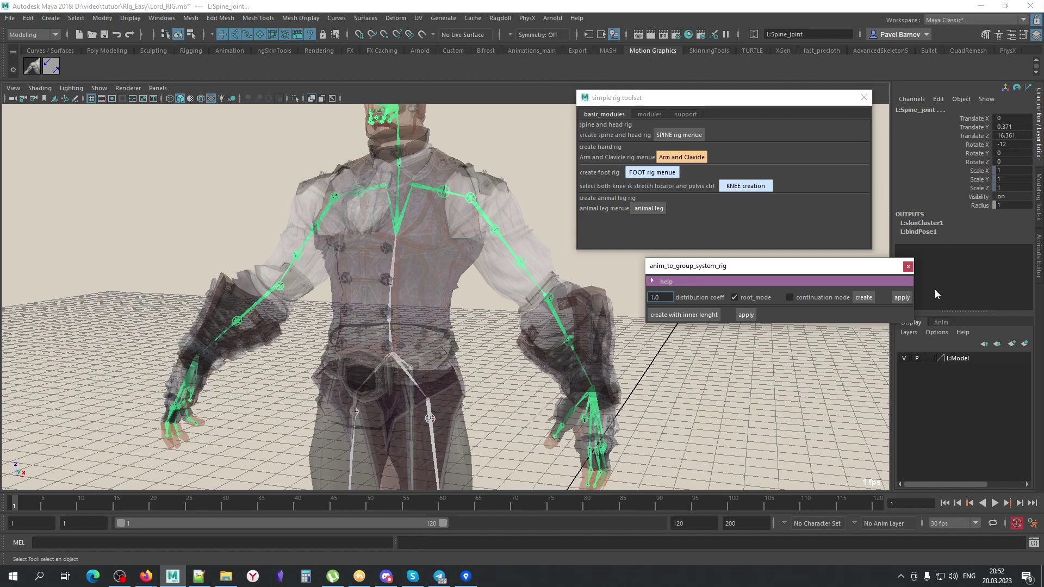
{"action": "left_click", "coordinate": [862, 298]}
Enlarge Chest_ctr1 to local scale X/Y 30.743 and tilt it -9.147 on Rotate X
{"action": "mouse_move", "coordinate": [598, 375]}
{"action": "left_mouse_down", "text": "alt"}
{"action": "mouse_move", "coordinate": [462, 374]}
{"action": "mouse_move", "coordinate": [437, 420]}
{"action": "mouse_move", "coordinate": [418, 280]}
{"action": "left_mouse_up", "text": "alt"}
{"action": "scroll", "coordinate": [446, 341], "scroll_direction": "up", "scroll_amount": 5}
{"action": "key", "text": "alt+x"}
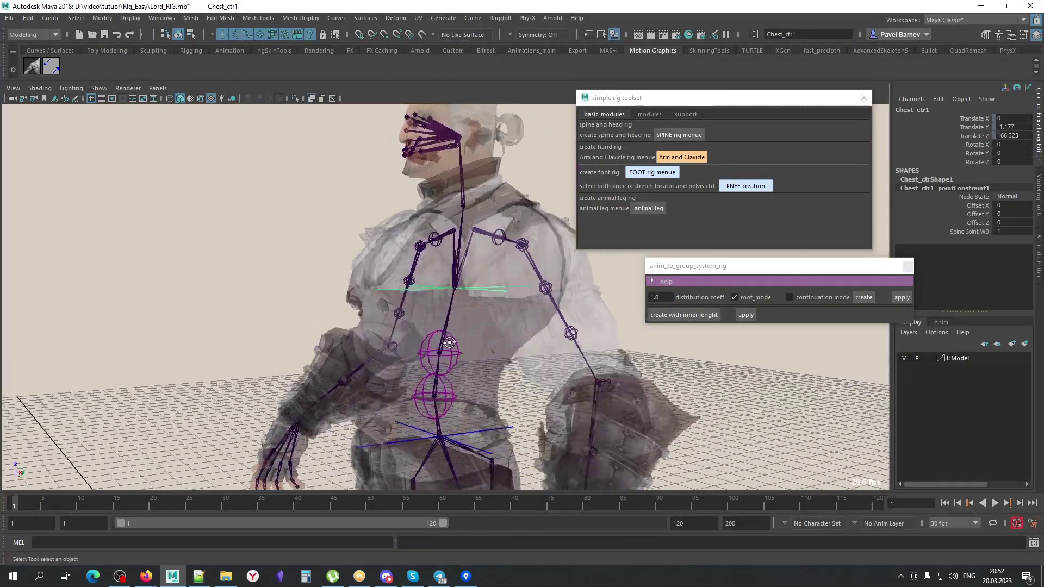
{"action": "left_click_drag", "start_coordinate": [447, 340], "coordinate": [347, 343], "text": "alt"}
{"action": "left_click", "coordinate": [934, 181]}
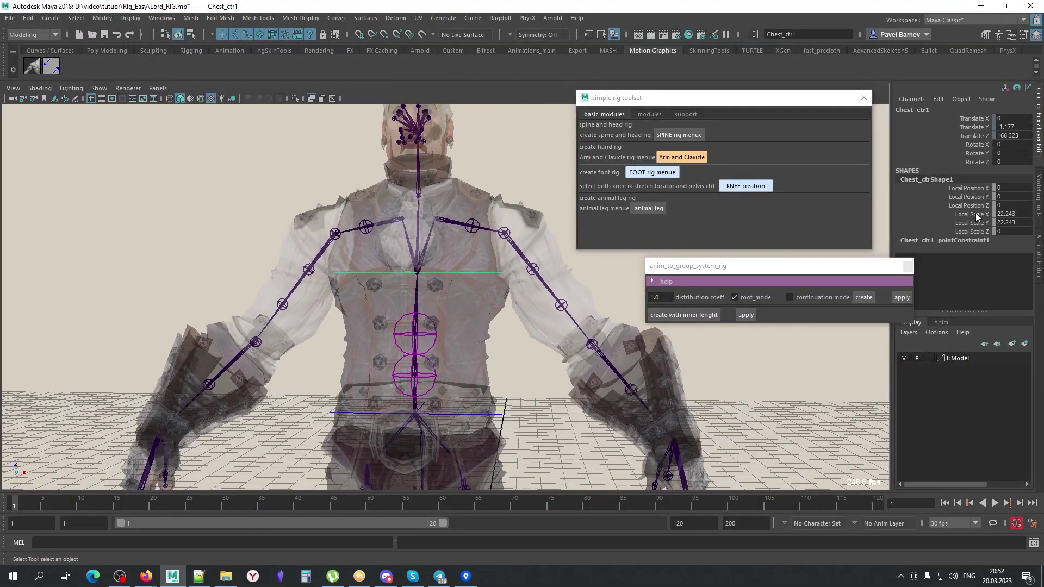
{"action": "left_click_drag", "start_coordinate": [970, 213], "coordinate": [970, 222]}
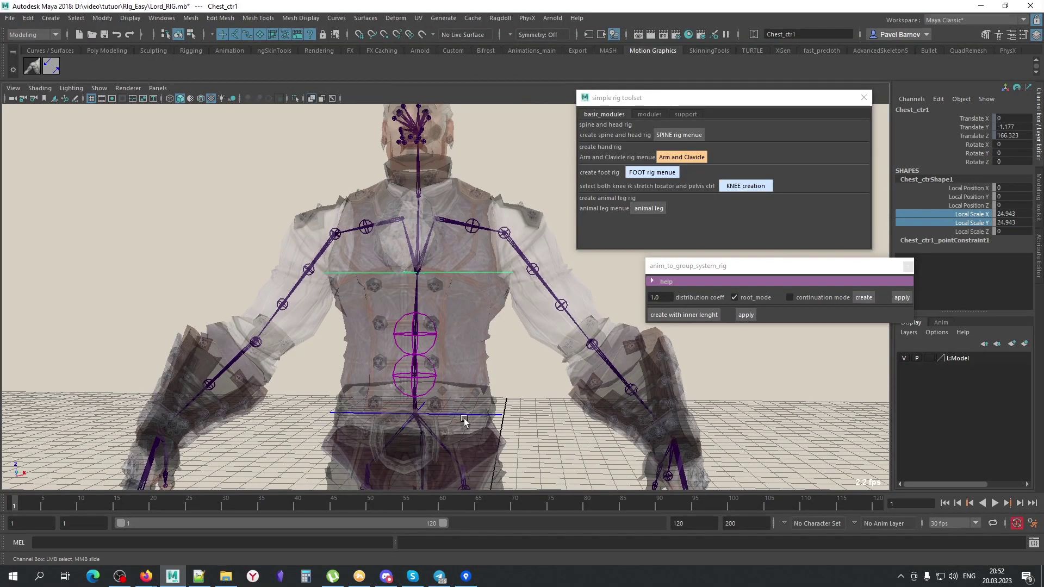
{"action": "left_click_drag", "start_coordinate": [485, 415], "coordinate": [506, 421], "text": "alt"}
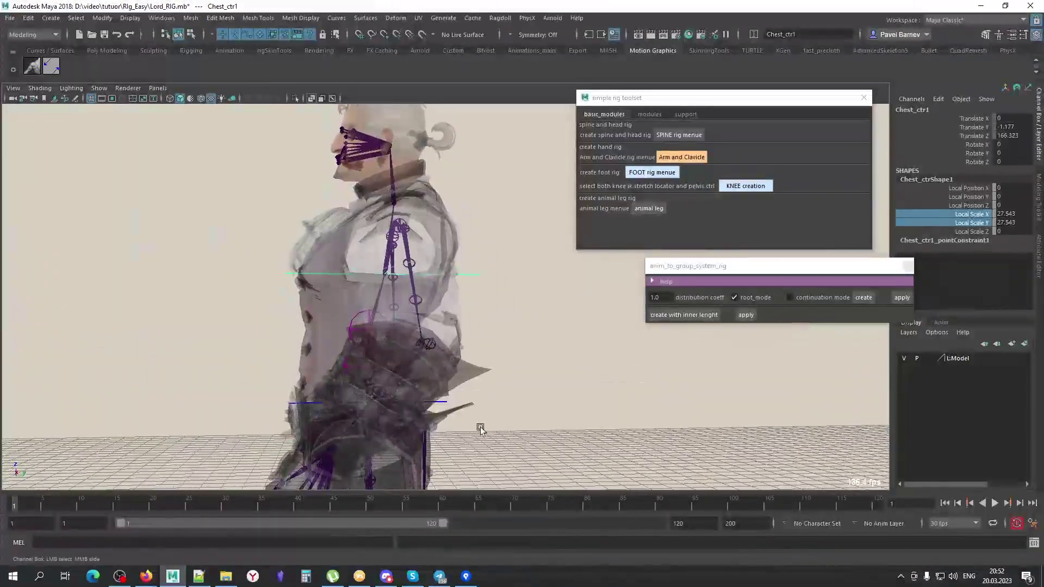
{"action": "middle_click_drag", "start_coordinate": [506, 421], "coordinate": [535, 427]}
{"action": "left_click_drag", "start_coordinate": [536, 413], "coordinate": [480, 326], "text": "alt"}
{"action": "key", "text": "e"}
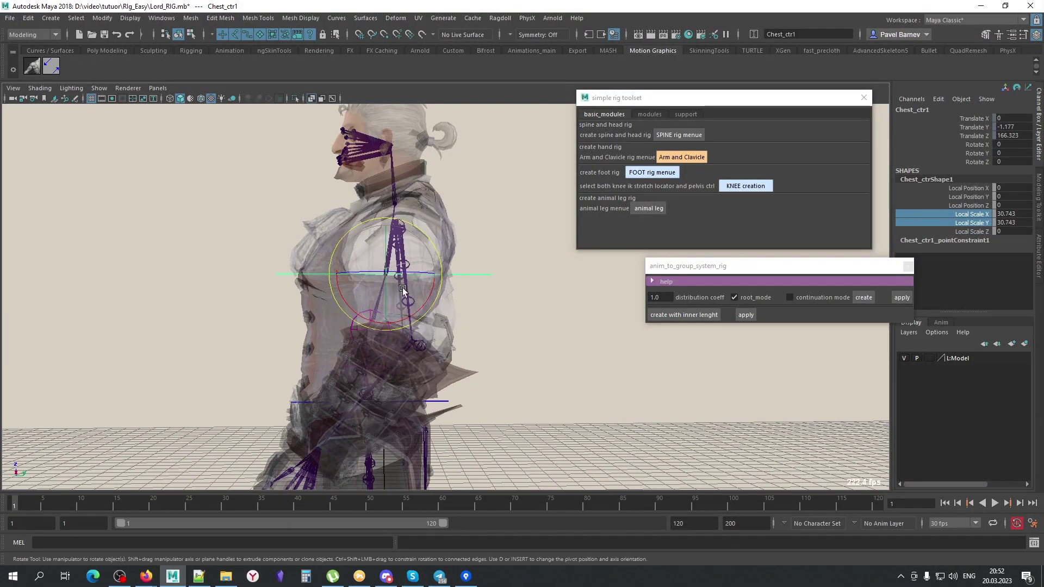
{"action": "mouse_move", "coordinate": [418, 310]}
{"action": "left_mouse_down"}
{"action": "mouse_move", "coordinate": [409, 338]}
{"action": "mouse_move", "coordinate": [445, 354]}
{"action": "left_mouse_up"}
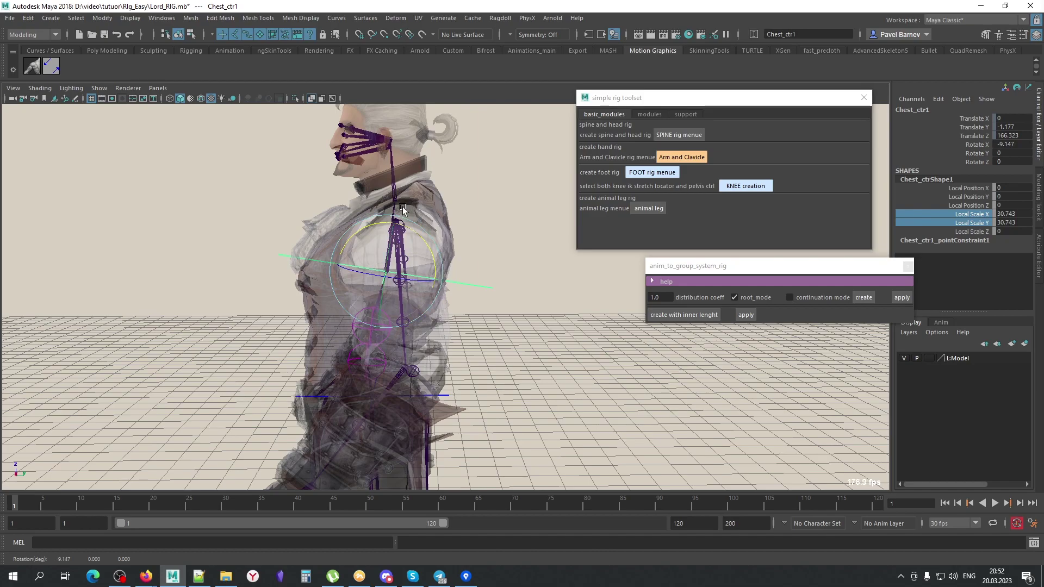
Switch to solid textured shading with X-Ray off and select the pelvis control
{"action": "mouse_move", "coordinate": [377, 288]}
{"action": "left_mouse_down", "text": "alt"}
{"action": "mouse_move", "coordinate": [399, 386]}
{"action": "mouse_move", "coordinate": [287, 147]}
{"action": "mouse_move", "coordinate": [416, 306]}
{"action": "mouse_move", "coordinate": [389, 281]}
{"action": "mouse_move", "coordinate": [379, 304]}
{"action": "mouse_move", "coordinate": [365, 305]}
{"action": "left_mouse_up", "text": "alt"}
{"action": "key", "text": "5"}
{"action": "key", "text": "alt+1"}
{"action": "key", "text": "alt+1"}
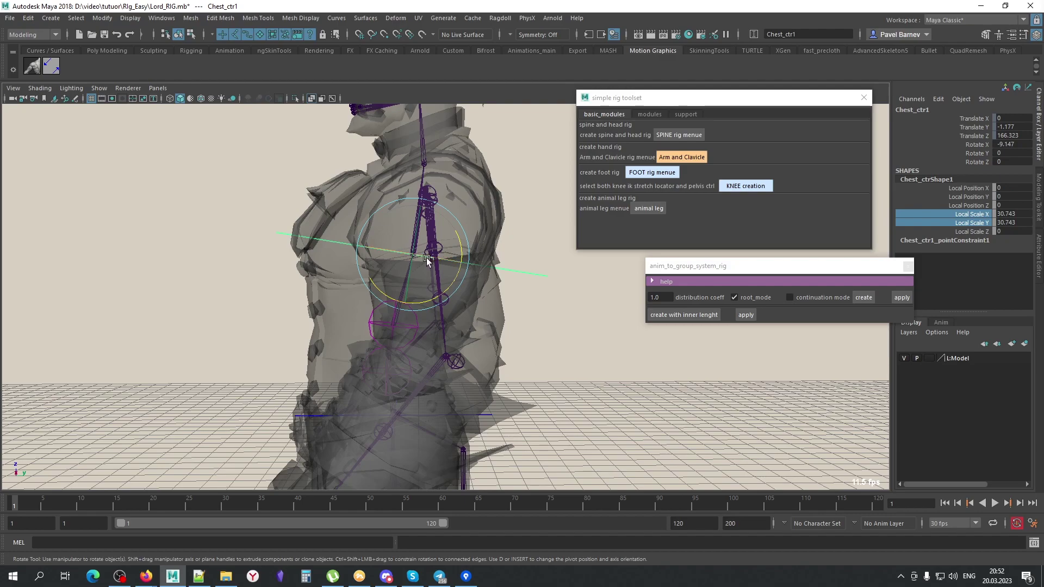
{"action": "mouse_move", "coordinate": [426, 260]}
{"action": "left_mouse_down", "text": "alt"}
{"action": "mouse_move", "coordinate": [439, 313]}
{"action": "mouse_move", "coordinate": [427, 350]}
{"action": "mouse_move", "coordinate": [508, 354]}
{"action": "mouse_move", "coordinate": [424, 279]}
{"action": "mouse_move", "coordinate": [383, 278]}
{"action": "mouse_move", "coordinate": [401, 296]}
{"action": "left_mouse_up", "text": "alt"}
{"action": "left_click", "coordinate": [435, 343]}
Rotate spine_ctr1 to -9.566 and spine_ctr0 to -8.039 around X, leaving spine_ctr1 selected
{"action": "left_click", "coordinate": [424, 279]}
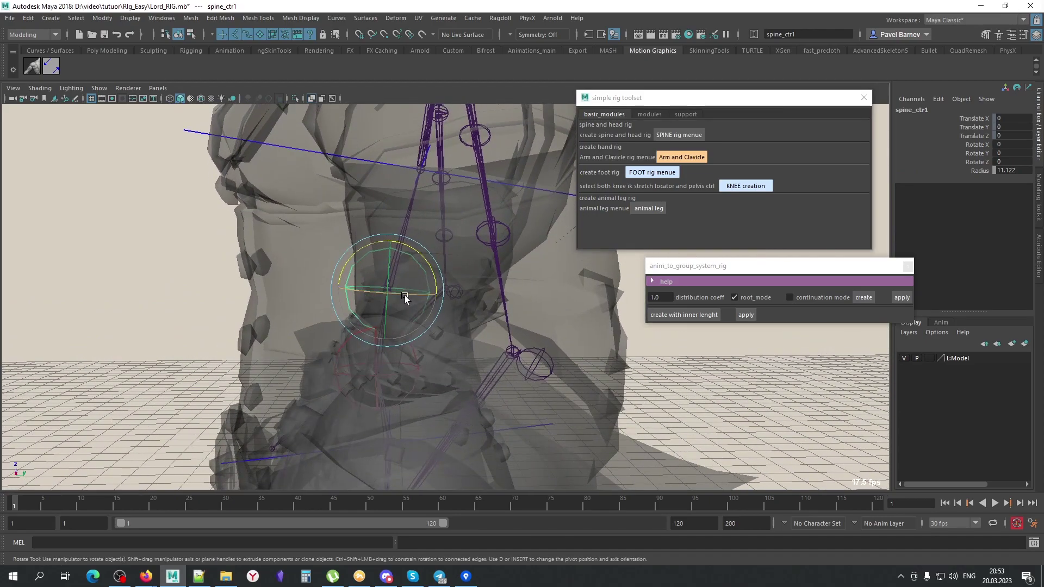
{"action": "left_click", "coordinate": [404, 245]}
{"action": "left_click_drag", "start_coordinate": [404, 246], "coordinate": [410, 251]}
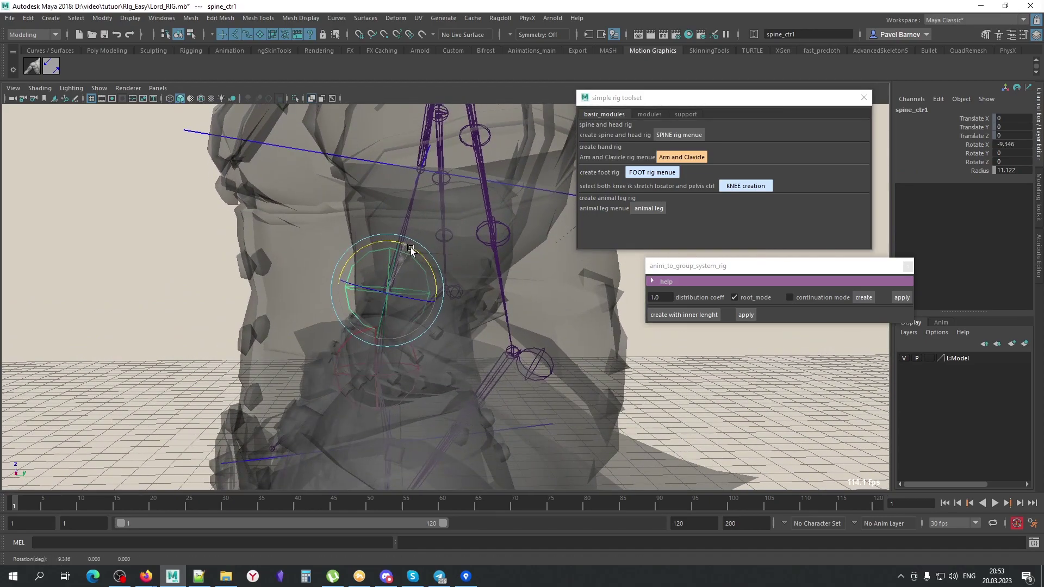
{"action": "left_click_drag", "start_coordinate": [407, 198], "coordinate": [448, 273], "text": "alt"}
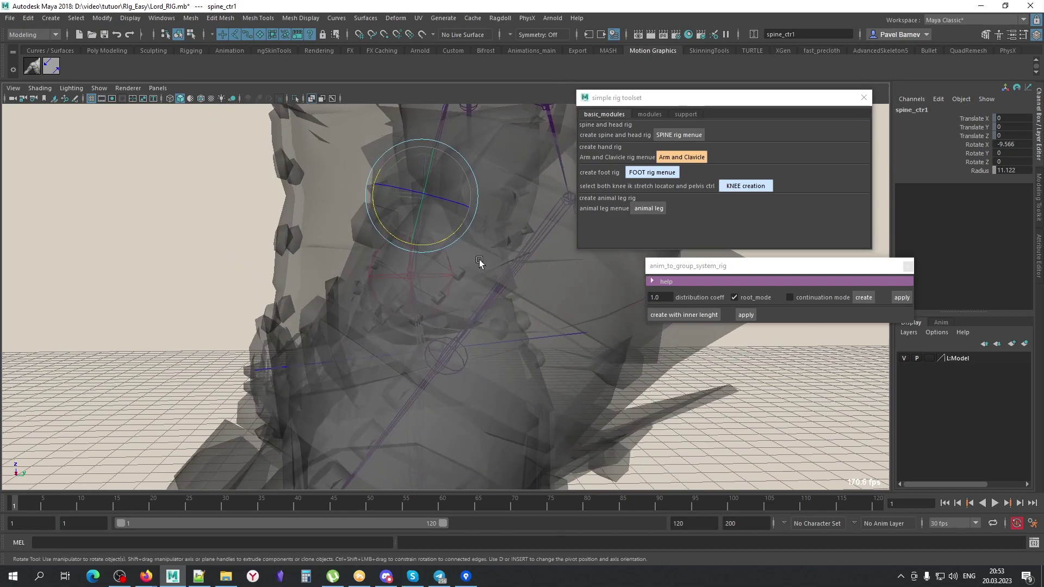
{"action": "left_click", "coordinate": [437, 237]}
{"action": "left_click_drag", "start_coordinate": [436, 237], "coordinate": [423, 227]}
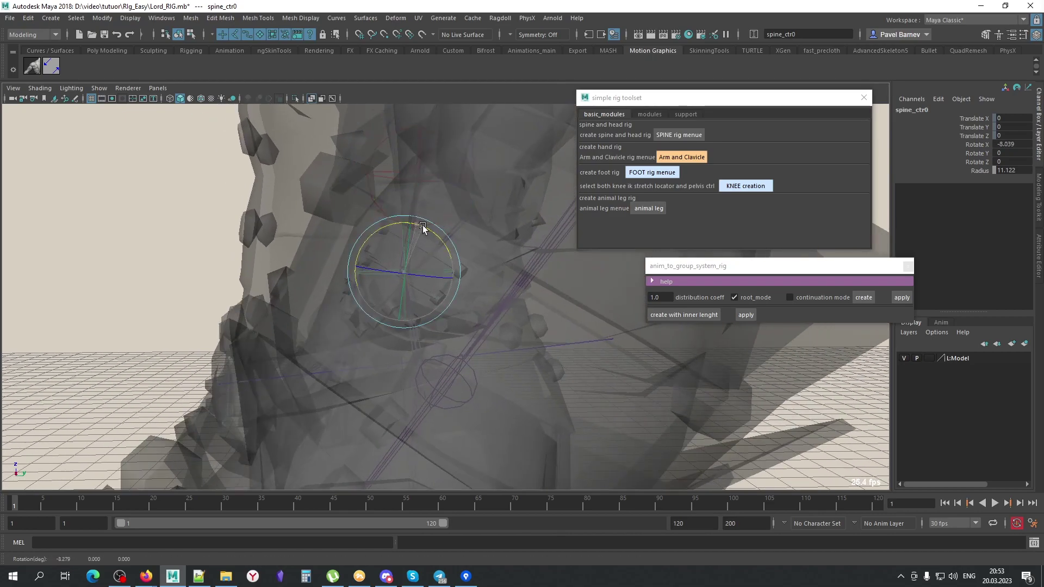
{"action": "left_click", "coordinate": [461, 200]}
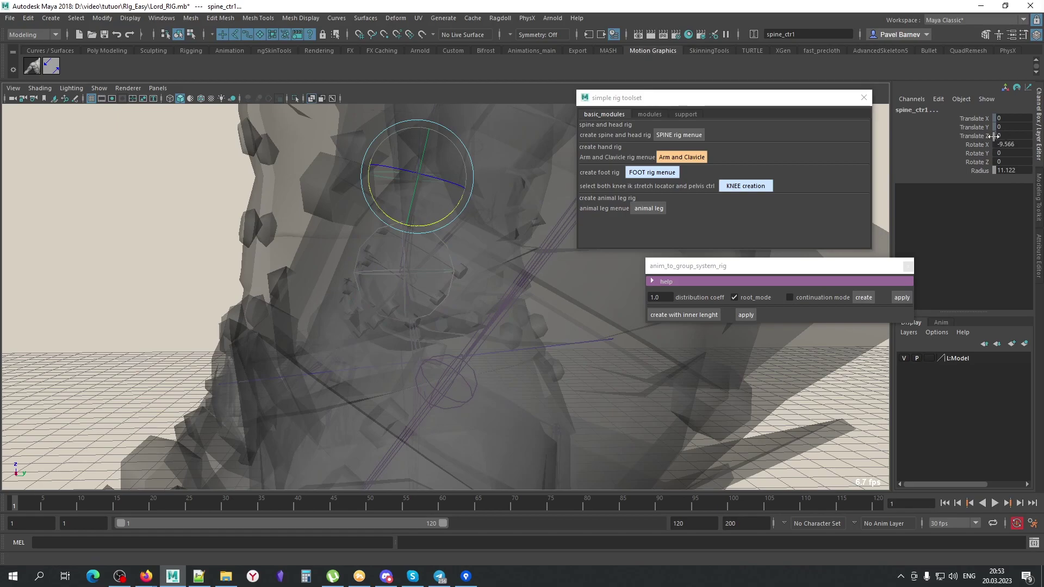
Freeze only spine_ctr1's rotation so Rotate X reads 0, then zoom out
{"action": "left_click", "coordinate": [102, 18]}
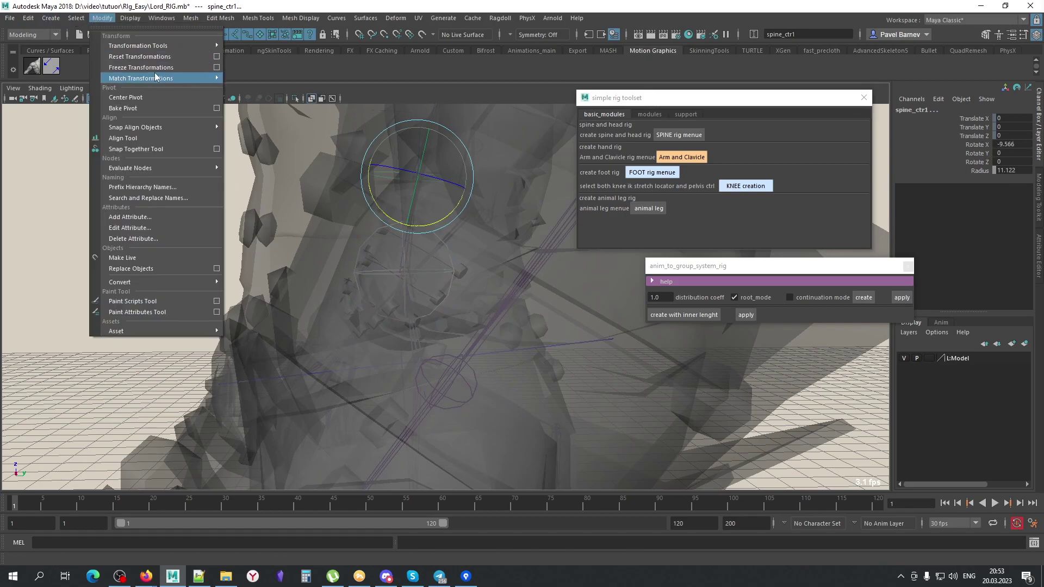
{"action": "left_click", "coordinate": [216, 68]}
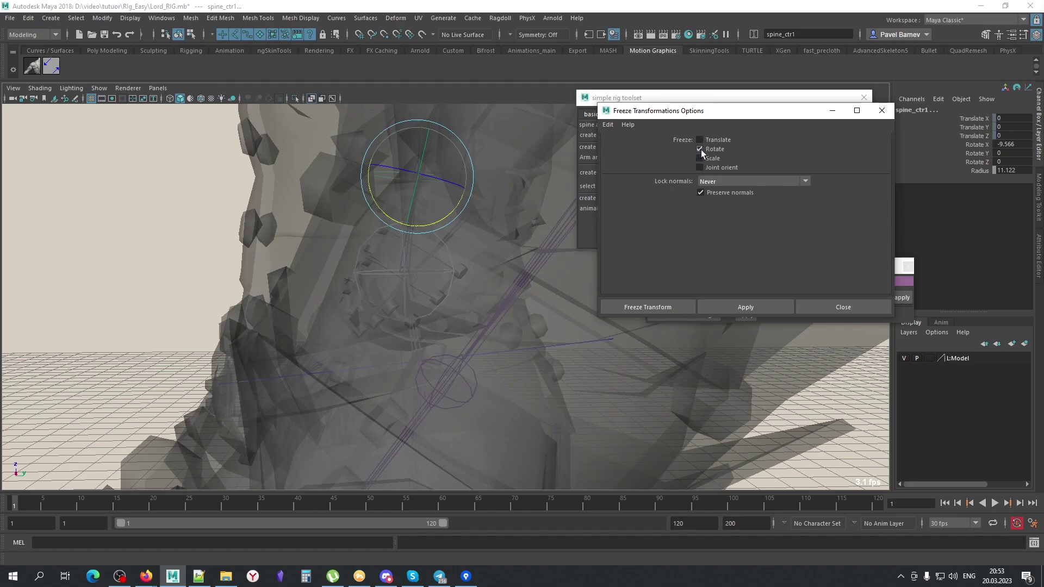
{"action": "left_click", "coordinate": [746, 307]}
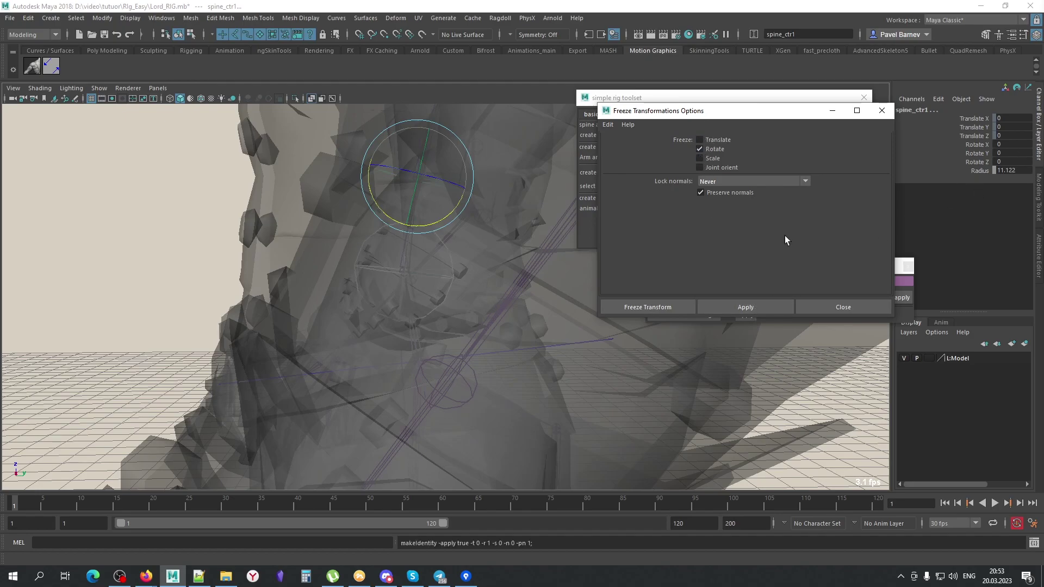
{"action": "mouse_move", "coordinate": [348, 282]}
{"action": "left_mouse_down", "text": "alt"}
{"action": "mouse_move", "coordinate": [260, 291]}
{"action": "mouse_move", "coordinate": [304, 293]}
{"action": "left_mouse_up", "text": "alt"}
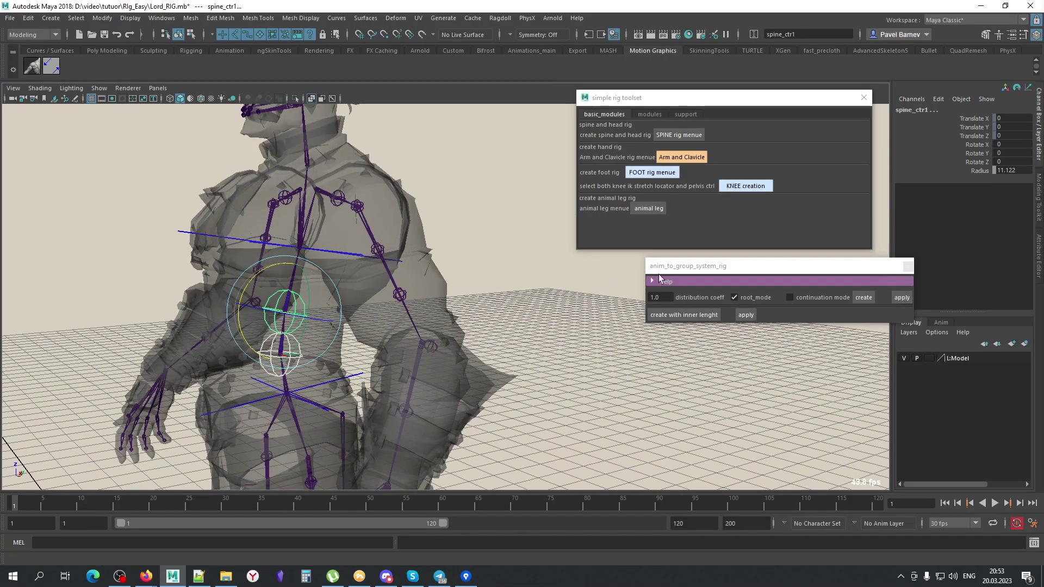
{"action": "left_click_drag", "start_coordinate": [684, 268], "coordinate": [645, 283]}
{"action": "left_click", "coordinate": [862, 314]}
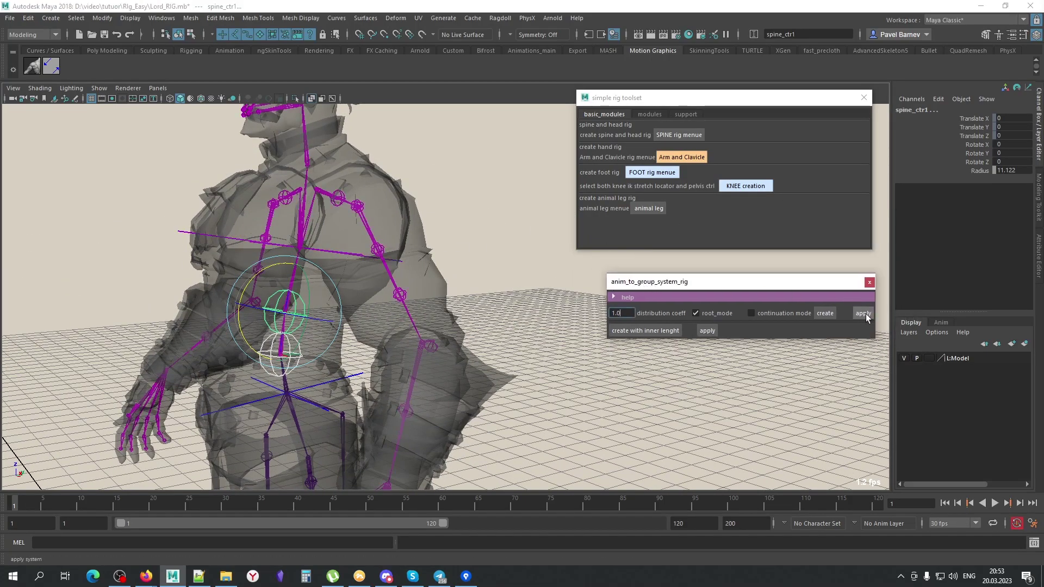
{"action": "left_click", "coordinate": [507, 268]}
{"action": "left_click_drag", "start_coordinate": [507, 268], "coordinate": [413, 271], "text": "alt"}
{"action": "scroll", "coordinate": [413, 272], "scroll_direction": "down", "scroll_amount": 3}
{"action": "scroll", "coordinate": [397, 292], "scroll_direction": "up", "scroll_amount": 3}
{"action": "key", "text": "alt+x"}
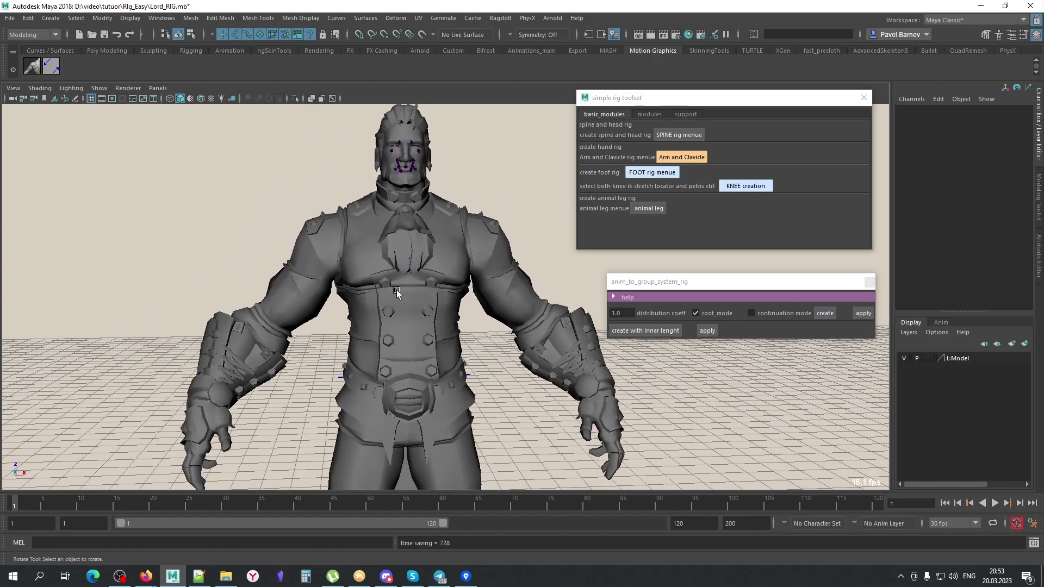
{"action": "key", "text": "alt+x"}
{"action": "left_click", "coordinate": [416, 307]}
{"action": "key", "text": "alt+x"}
{"action": "mouse_move", "coordinate": [415, 307]}
{"action": "left_mouse_down", "text": "alt"}
{"action": "mouse_move", "coordinate": [435, 337]}
{"action": "mouse_move", "coordinate": [625, 378]}
{"action": "left_mouse_up", "text": "alt"}
{"action": "left_click", "coordinate": [440, 354]}
{"action": "key", "text": "ctrl+z"}
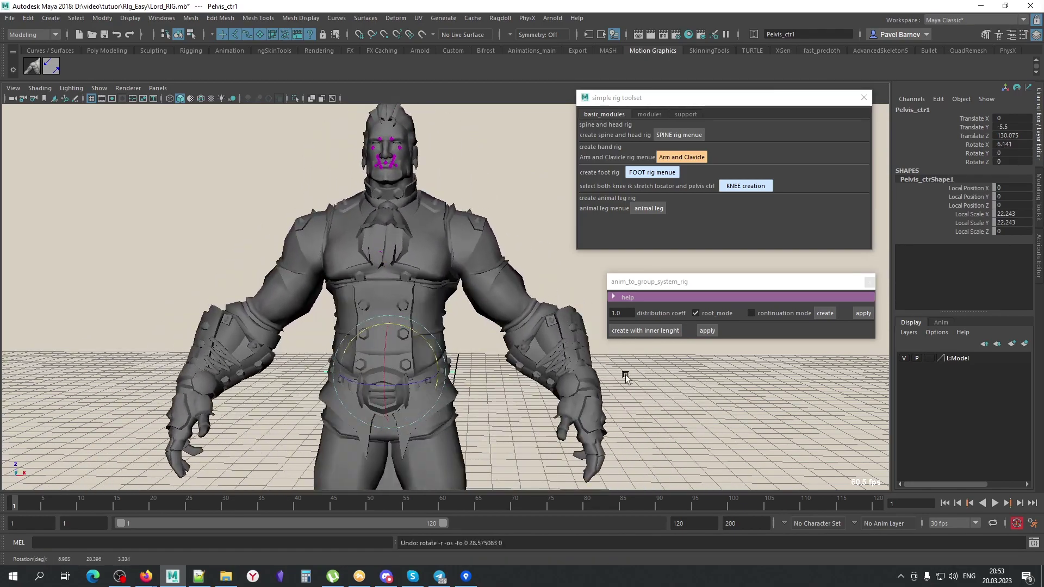
{"action": "left_click", "coordinate": [622, 314]}
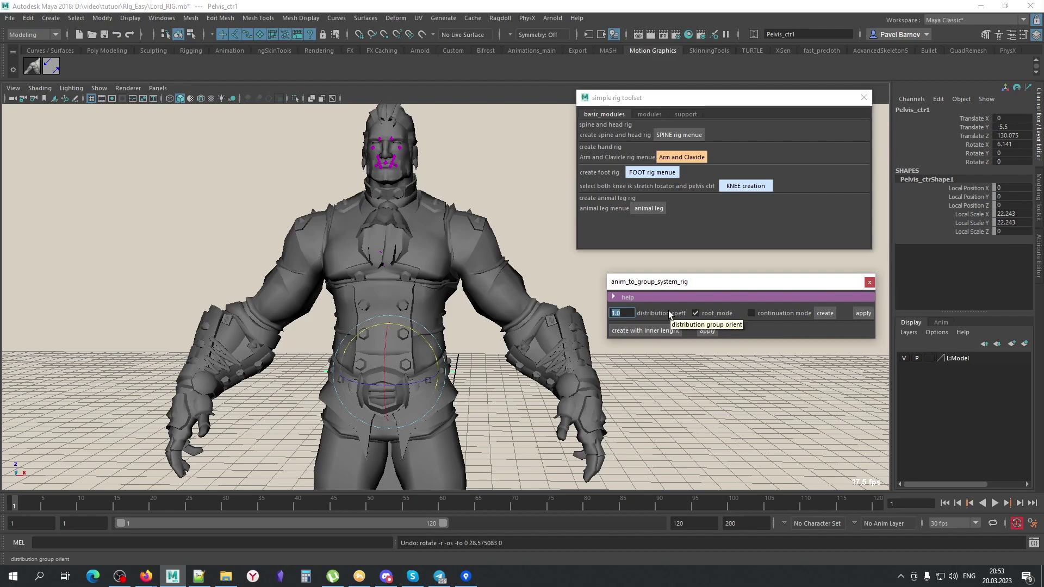
Show the joints in X-ray and test-tilt the body from the pelvis control, then undo
{"action": "left_click", "coordinate": [481, 392]}
{"action": "key", "text": "alt+x"}
{"action": "scroll", "coordinate": [459, 356], "scroll_direction": "up", "scroll_amount": 3}
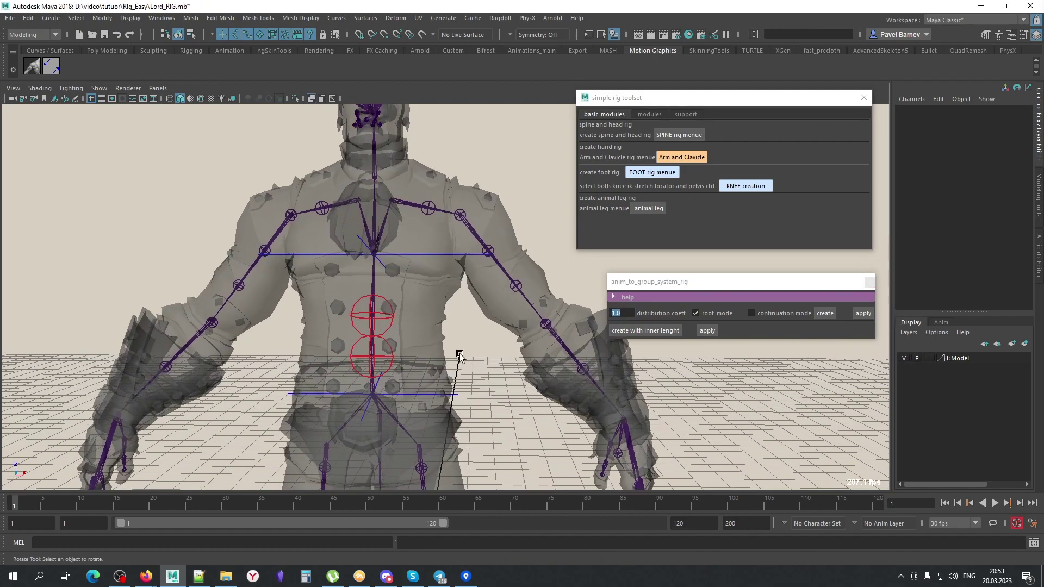
{"action": "left_click", "coordinate": [387, 352]}
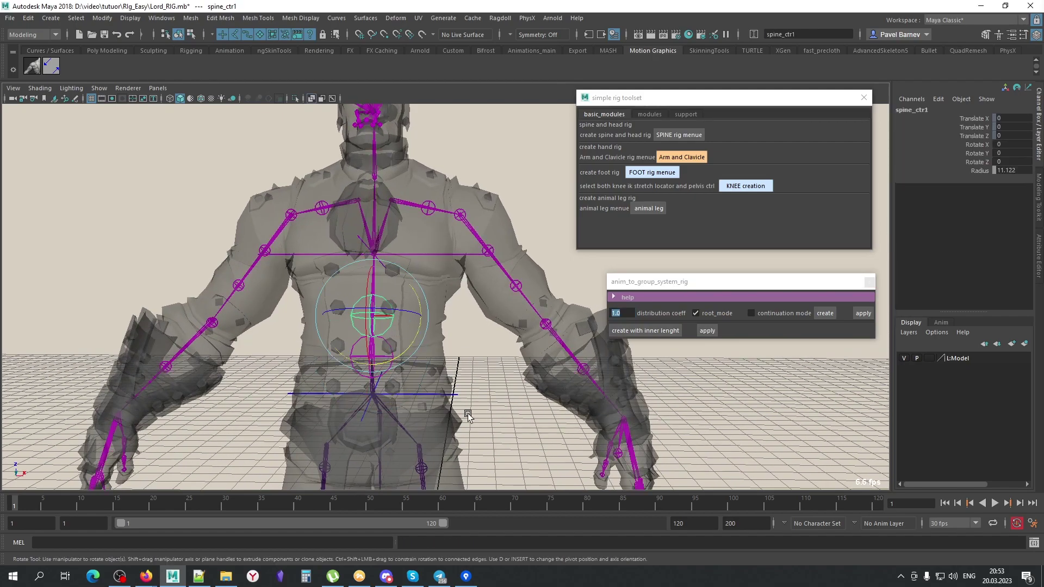
{"action": "left_click", "coordinate": [381, 341]}
{"action": "left_click", "coordinate": [390, 349]}
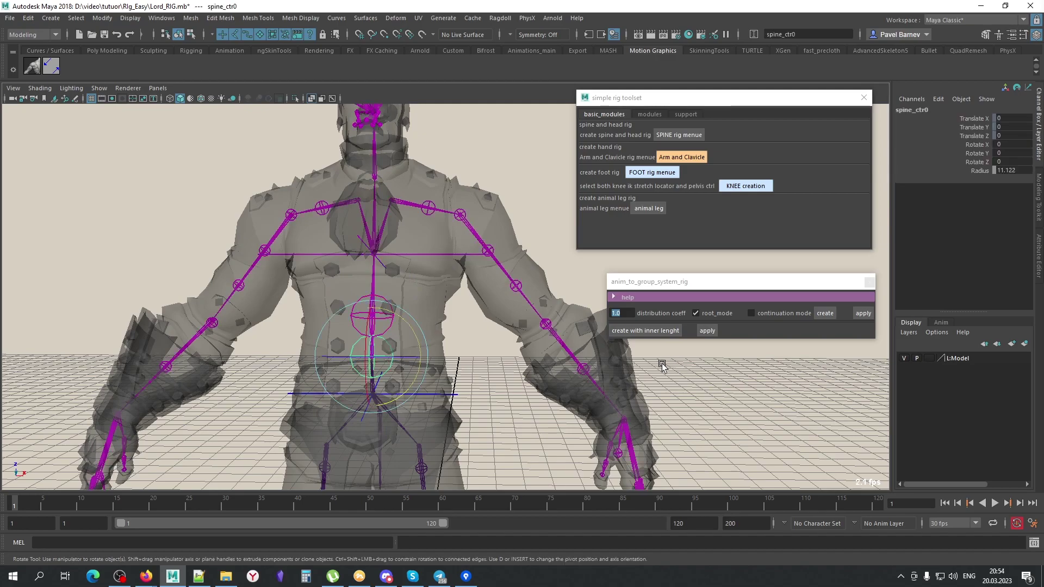
{"action": "left_click", "coordinate": [405, 368]}
{"action": "left_click_drag", "start_coordinate": [404, 367], "coordinate": [361, 326]}
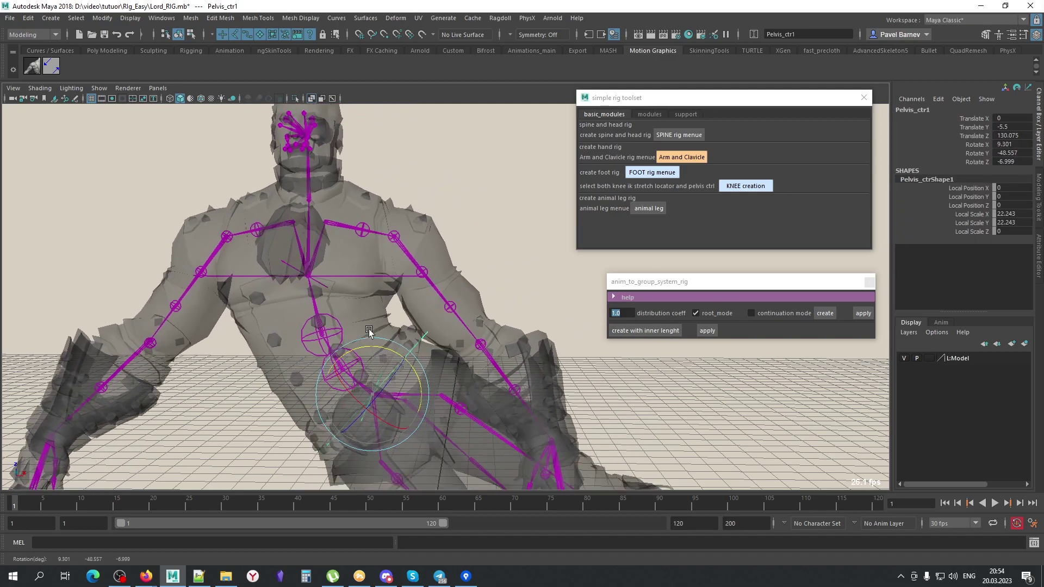
{"action": "key", "text": "ctrl+z"}
Test-bend the chest control, undo, and build null1 and null2 between pelvis and chest
{"action": "left_click", "coordinate": [429, 282]}
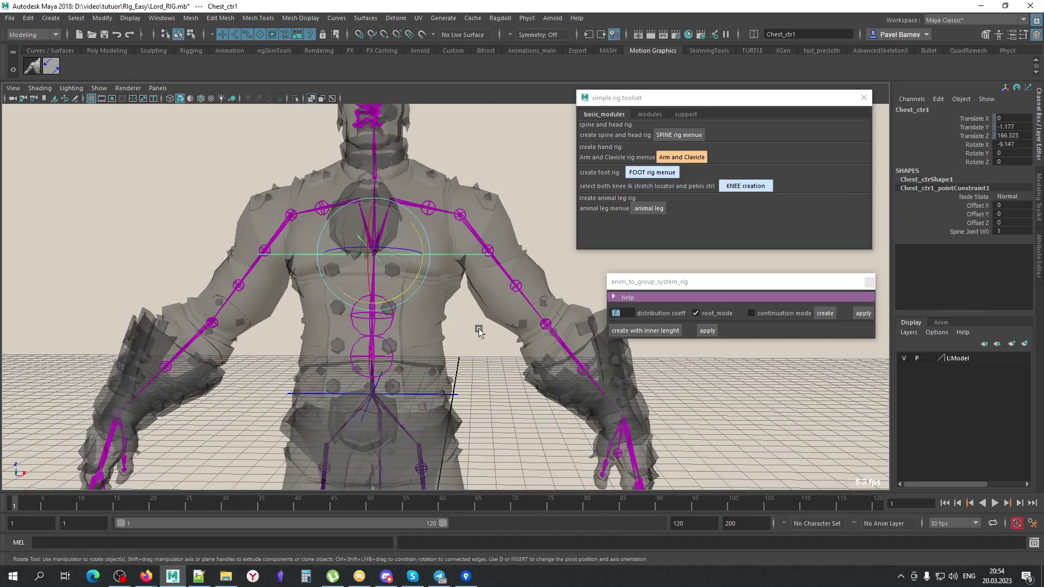
{"action": "left_click_drag", "start_coordinate": [429, 282], "coordinate": [499, 426]}
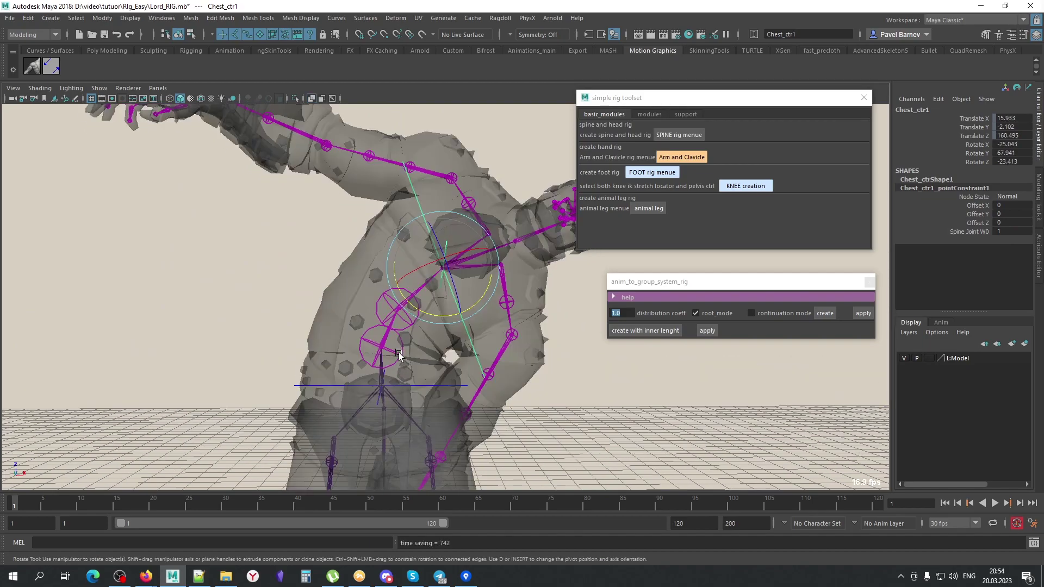
{"action": "key", "text": "ctrl+z"}
{"action": "left_click", "coordinate": [401, 304]}
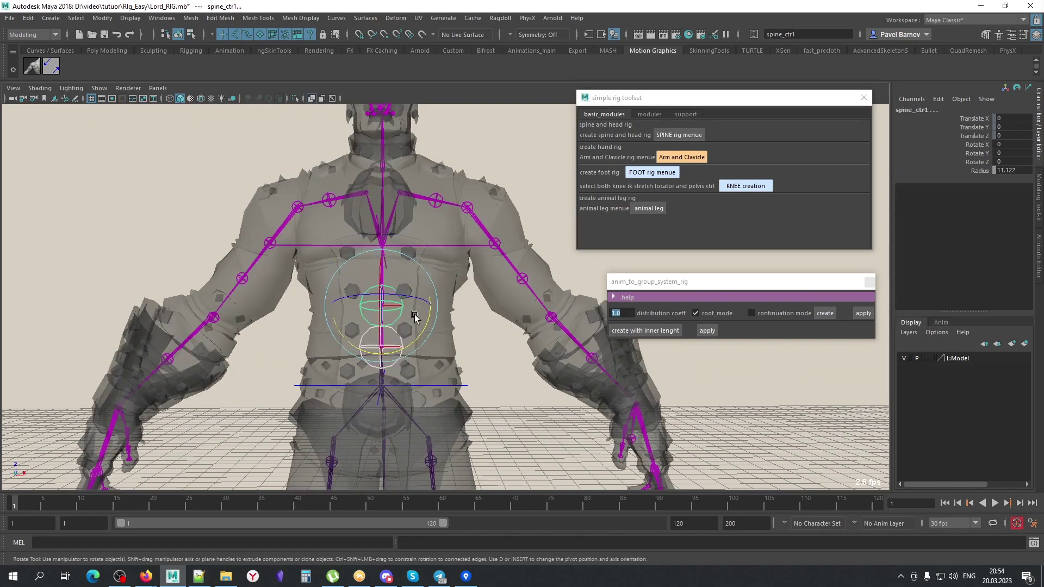
{"action": "left_click", "coordinate": [420, 326]}
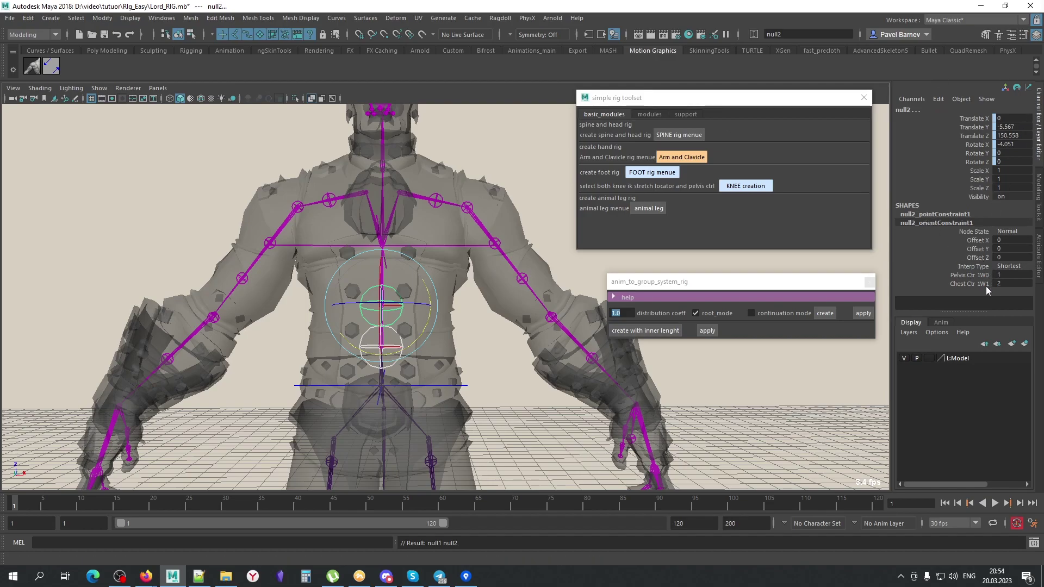
Set null1's constraint weights to pelvis 2 and chest 1, then rotate the chest to test
{"action": "left_click", "coordinate": [400, 359]}
{"action": "left_click", "coordinate": [404, 323]}
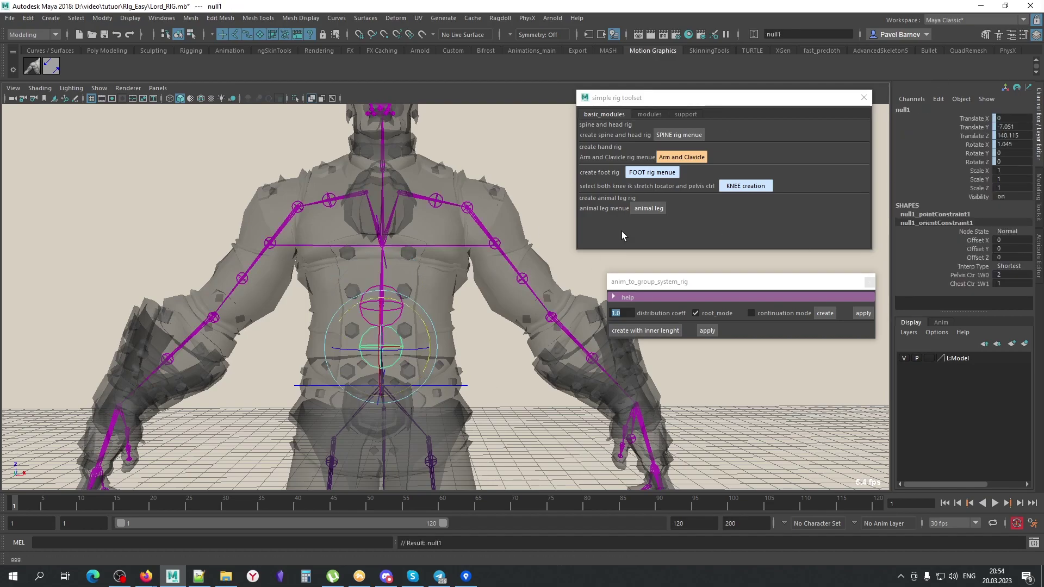
{"action": "left_click", "coordinate": [974, 275]}
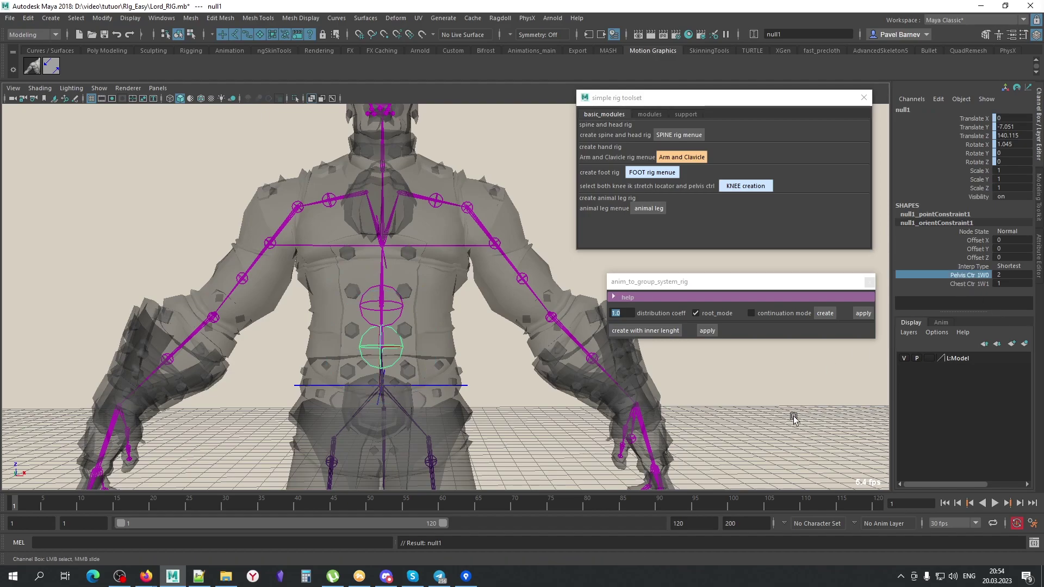
{"action": "left_click", "coordinate": [1012, 275]}
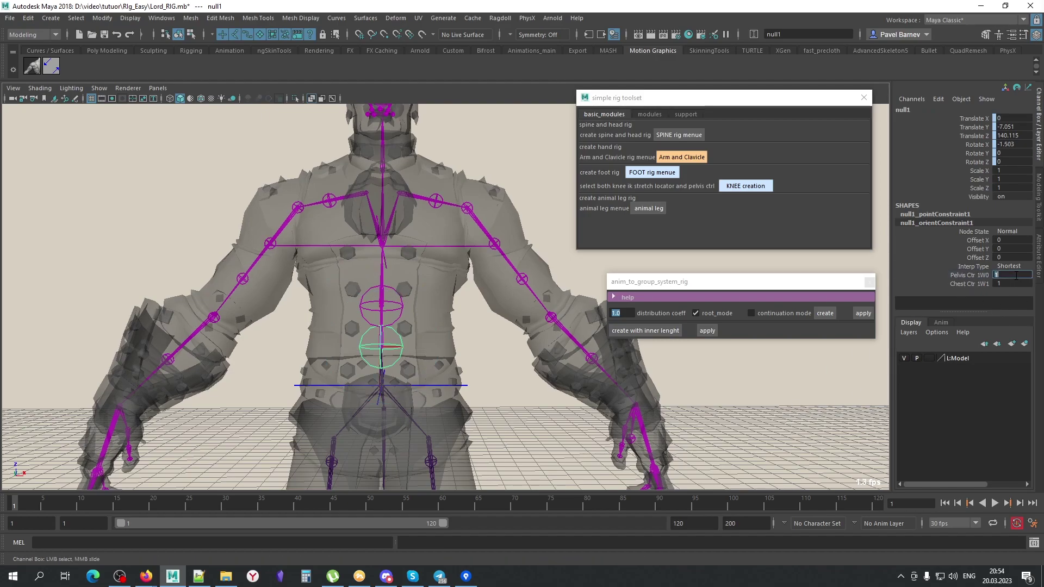
{"action": "left_click", "coordinate": [396, 303]}
{"action": "left_click", "coordinate": [1012, 285]}
{"action": "type", "text": "0"}
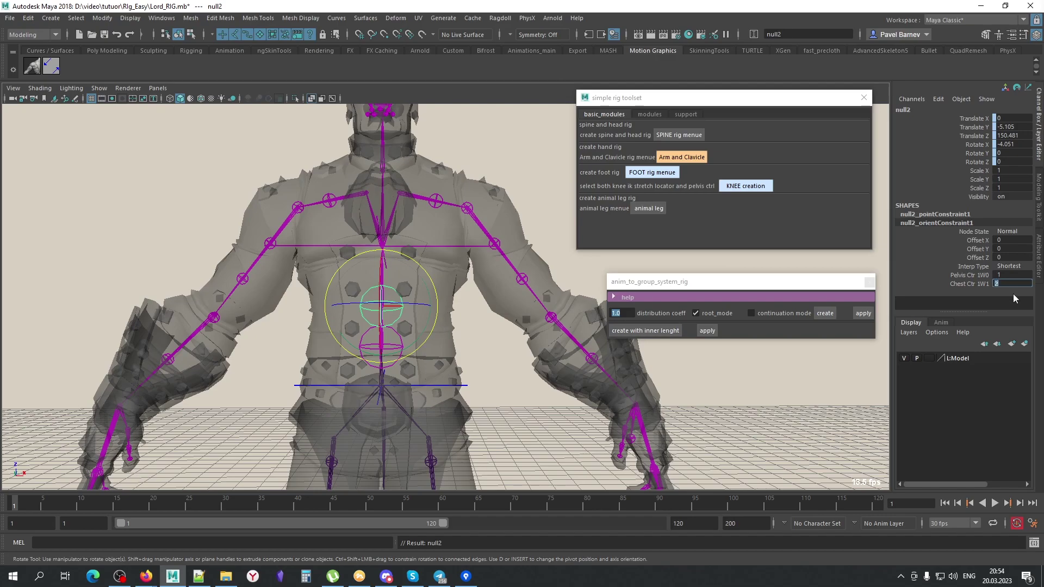
{"action": "key", "text": "Return"}
{"action": "left_click", "coordinate": [489, 245]}
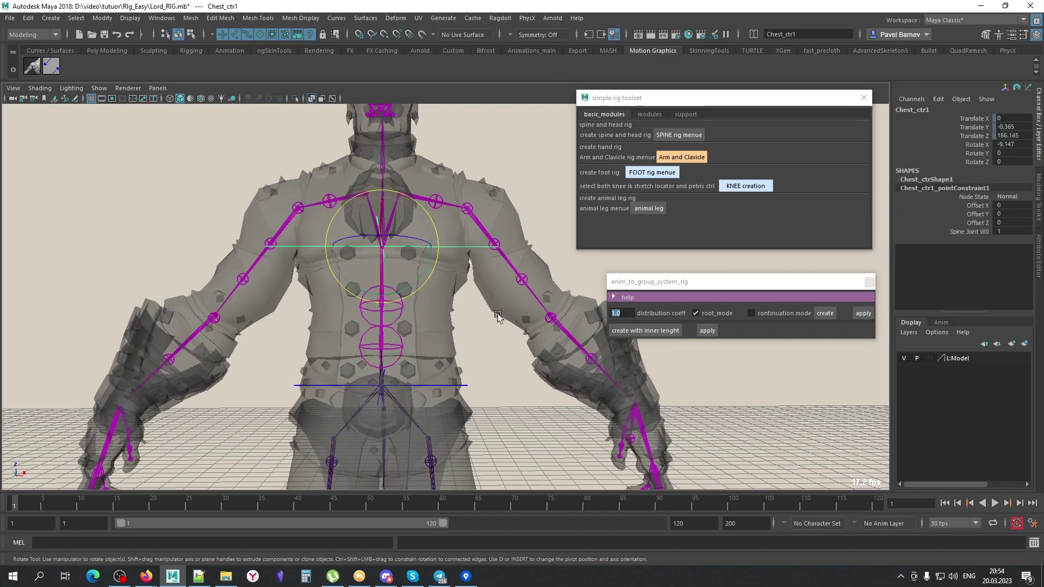
{"action": "mouse_move", "coordinate": [491, 247]}
{"action": "left_mouse_down"}
{"action": "mouse_move", "coordinate": [505, 326]}
{"action": "mouse_move", "coordinate": [492, 421]}
{"action": "mouse_move", "coordinate": [481, 233]}
{"action": "mouse_move", "coordinate": [452, 250]}
{"action": "mouse_move", "coordinate": [441, 350]}
{"action": "left_mouse_up"}
{"action": "key", "text": "alt+x"}
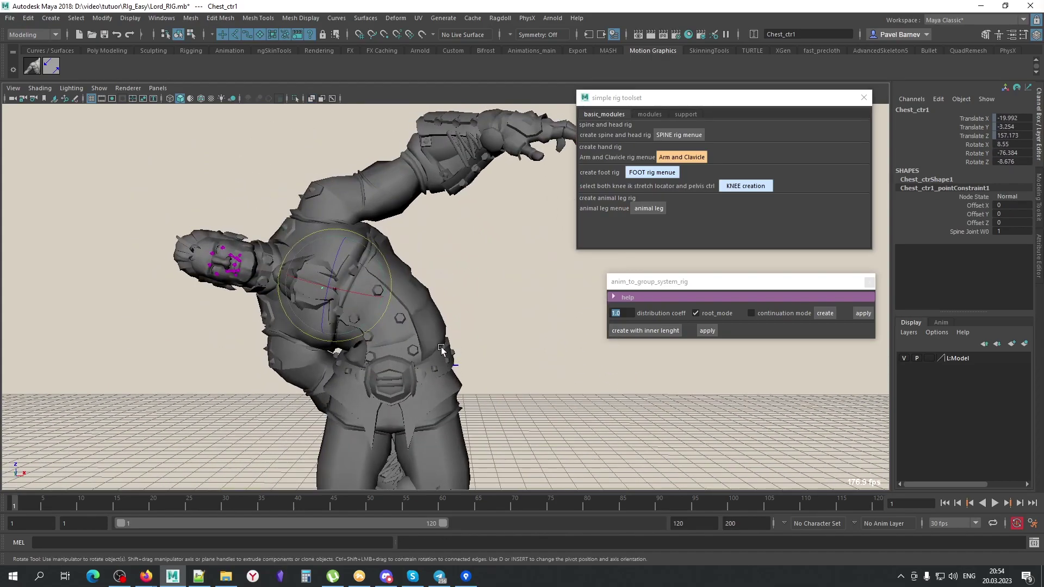
{"action": "left_click_drag", "start_coordinate": [511, 422], "coordinate": [503, 403]}
{"action": "key", "text": "ctrl+z"}
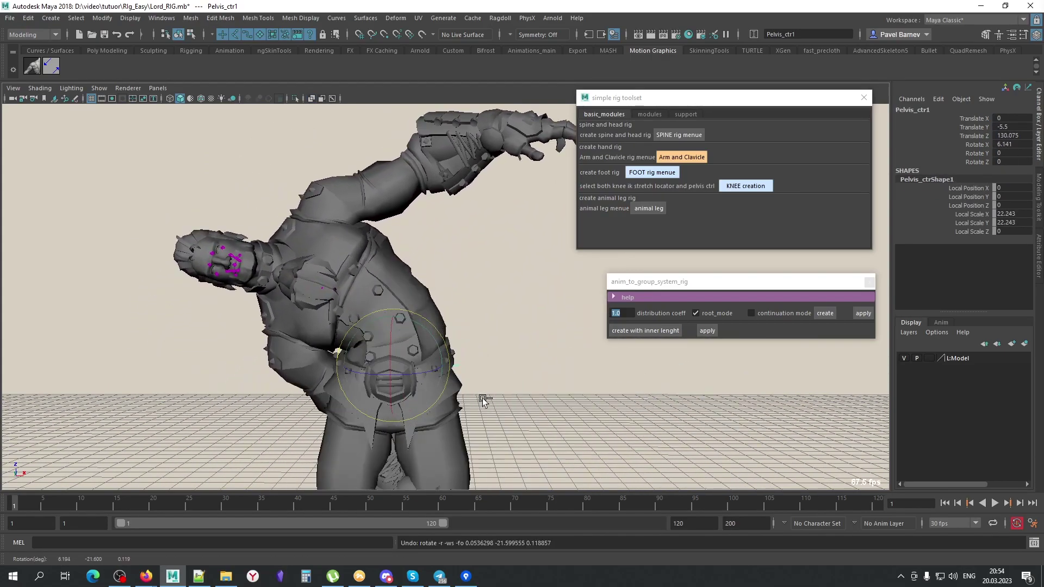
{"action": "key", "text": "ctrl+z"}
{"action": "key", "text": "ctrl+z"}
{"action": "key", "text": "ctrl+z"}
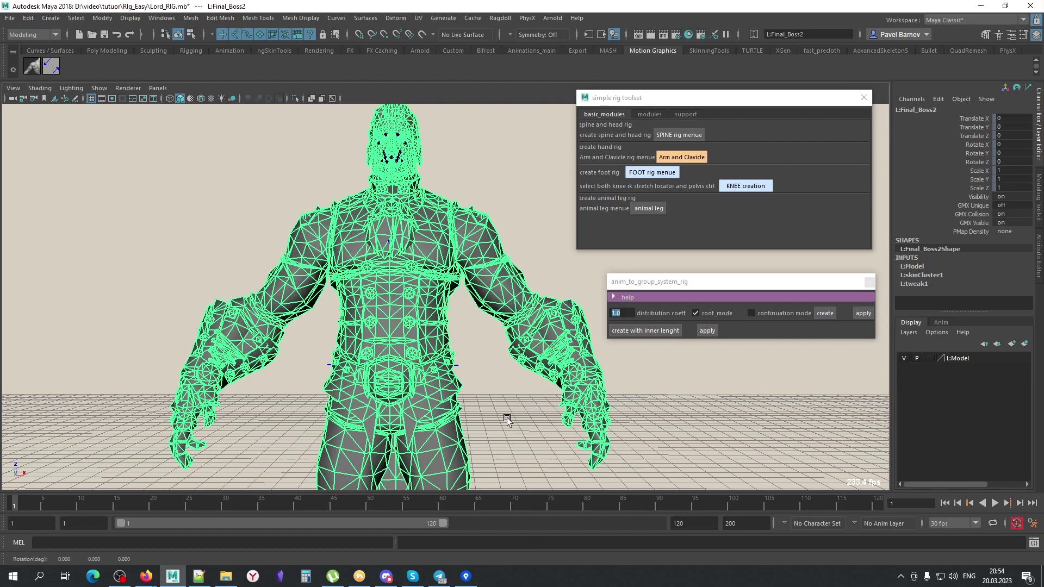
{"action": "key", "text": "ctrl+z"}
{"action": "key", "text": "ctrl+z"}
{"action": "key", "text": "ctrl+z"}
{"action": "key", "text": "ctrl+z"}
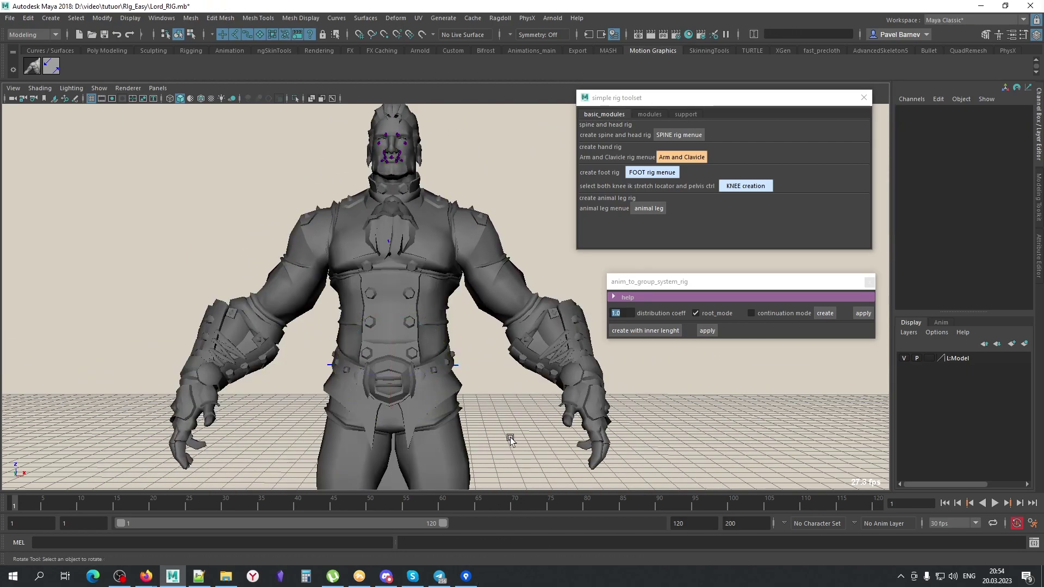
{"action": "key", "text": "ctrl+z"}
{"action": "right_click_drag", "start_coordinate": [461, 423], "coordinate": [553, 448], "text": "alt"}
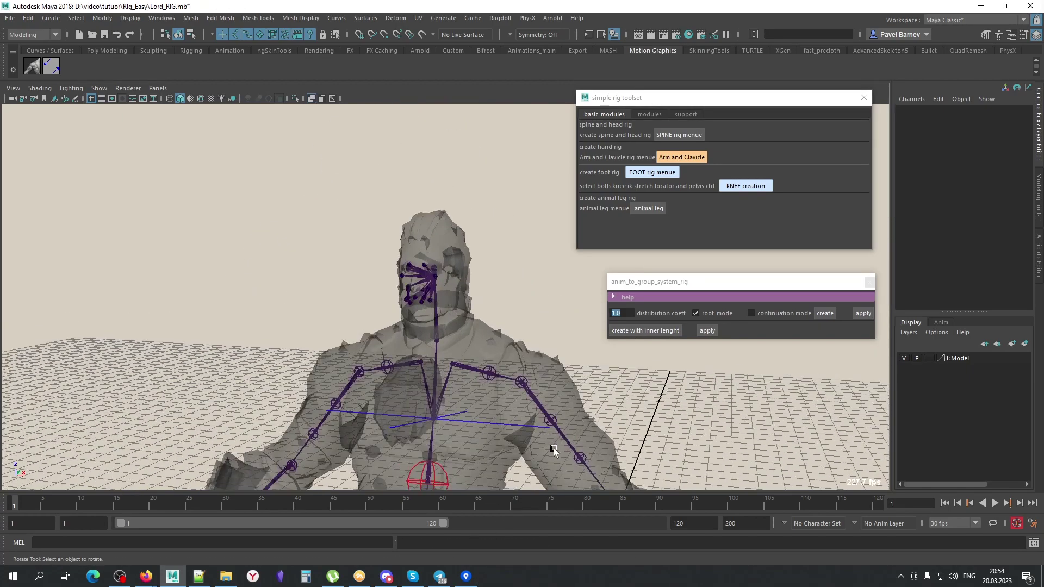
{"action": "left_click", "coordinate": [478, 406]}
{"action": "mouse_move", "coordinate": [479, 406]}
{"action": "left_mouse_down", "text": "alt"}
{"action": "mouse_move", "coordinate": [438, 331]}
{"action": "mouse_move", "coordinate": [465, 344]}
{"action": "left_mouse_up", "text": "alt"}
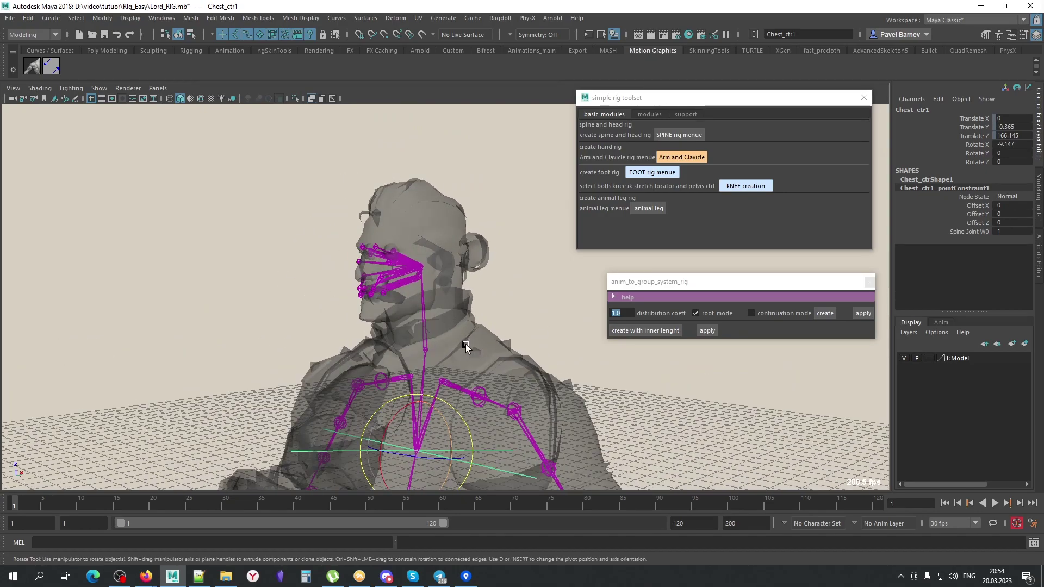
{"action": "key", "text": "q"}
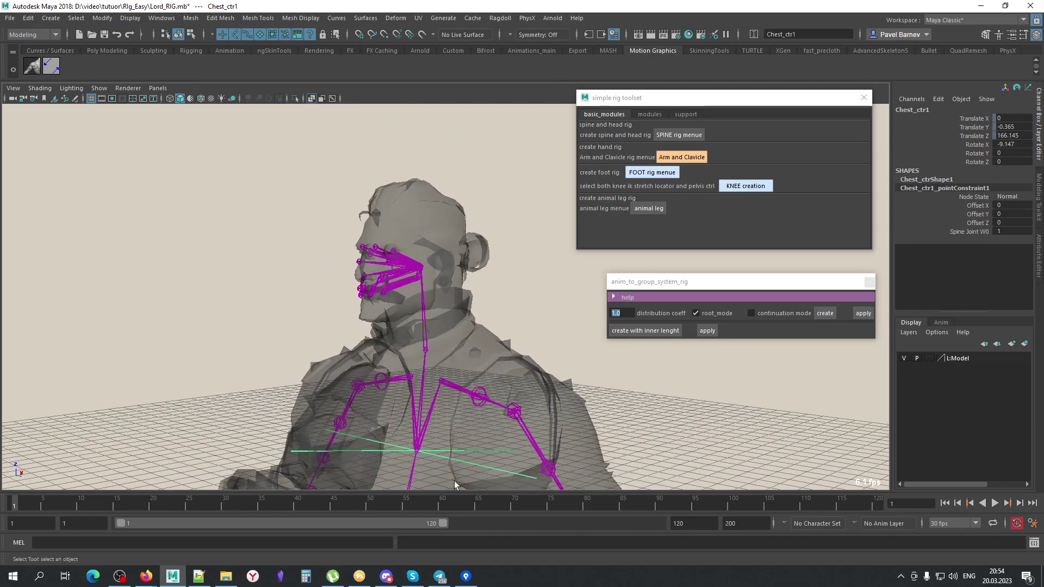
With root mode off and continuation mode on, create neck_ctr0 and Head_ctr1 from the neck and head joints
{"action": "left_click", "coordinate": [422, 356]}
{"action": "left_click_drag", "start_coordinate": [475, 294], "coordinate": [567, 308], "text": "alt"}
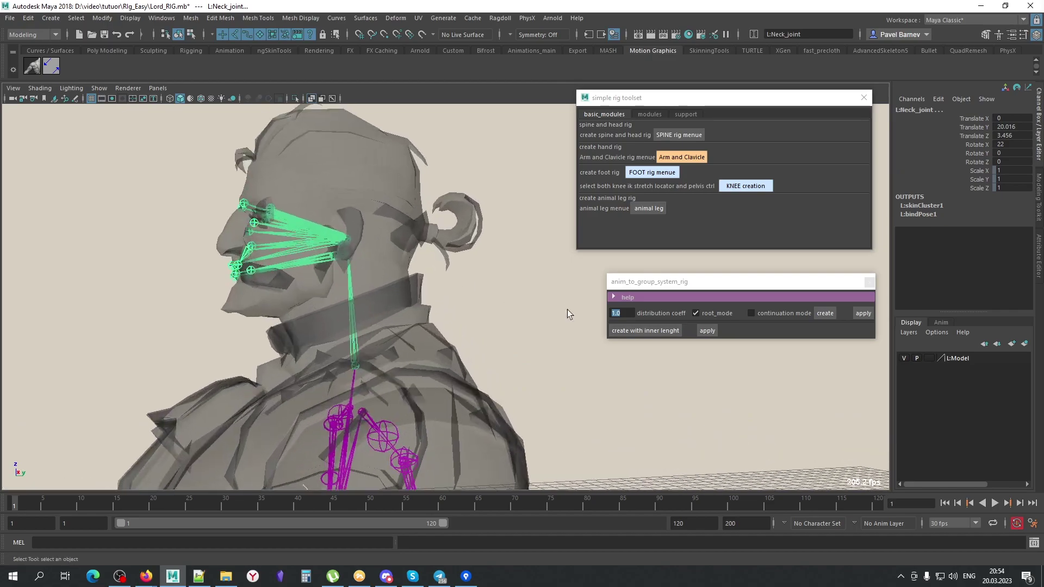
{"action": "left_click", "coordinate": [356, 359]}
{"action": "mouse_move", "coordinate": [328, 292]}
{"action": "left_mouse_down", "text": "alt"}
{"action": "mouse_move", "coordinate": [378, 369]}
{"action": "mouse_move", "coordinate": [407, 318]}
{"action": "mouse_move", "coordinate": [591, 316]}
{"action": "left_mouse_up", "text": "alt"}
{"action": "left_click", "coordinate": [698, 313]}
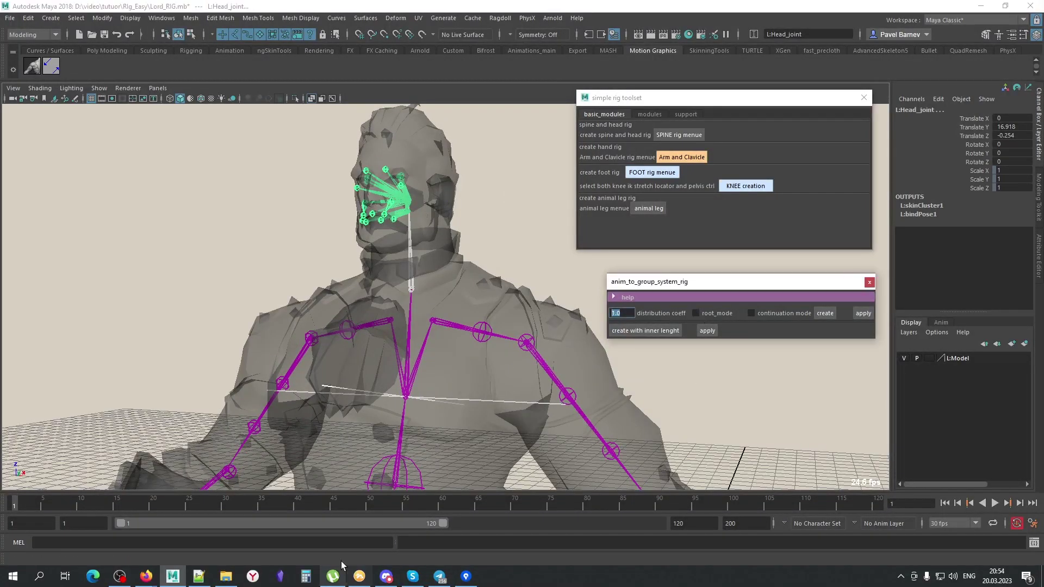
{"action": "left_click", "coordinate": [762, 314]}
{"action": "left_click_drag", "start_coordinate": [462, 370], "coordinate": [820, 340], "text": "alt"}
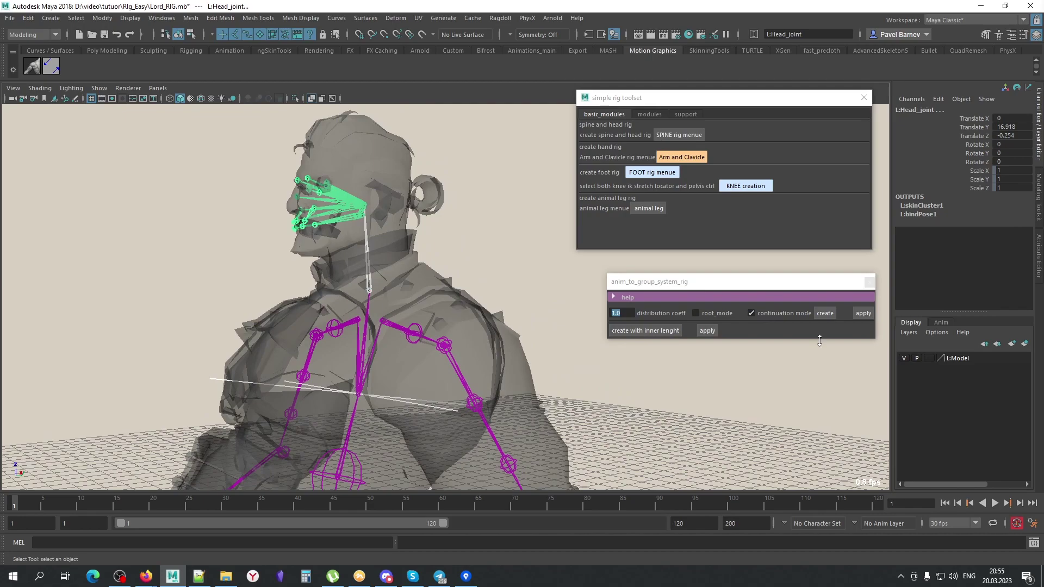
{"action": "left_click", "coordinate": [824, 313]}
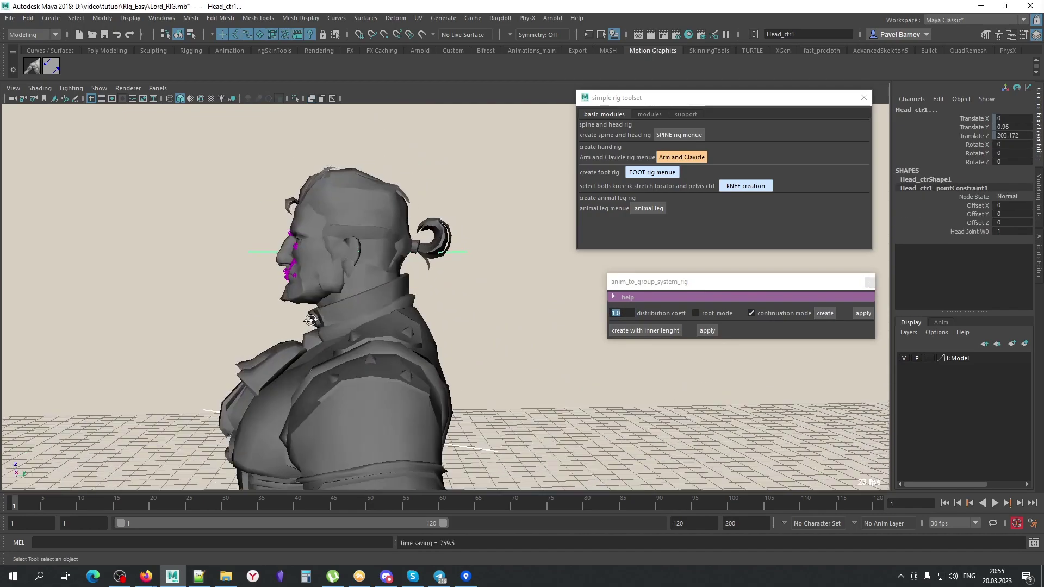
In X-ray view, tilt neck_ctr0 slightly forward to Rotate X 8.569
{"action": "key", "text": "alt+x"}
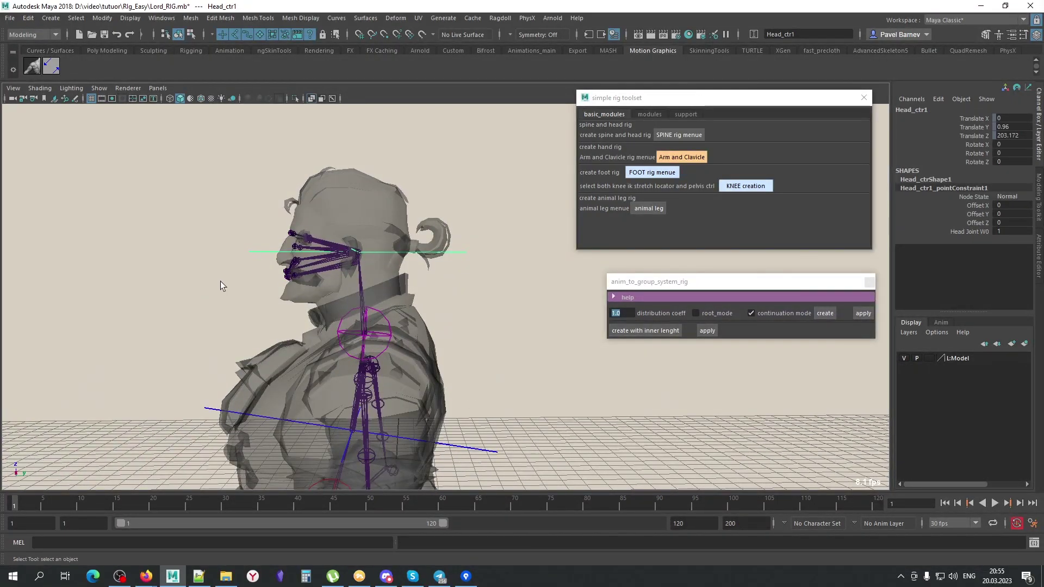
{"action": "left_click_drag", "start_coordinate": [220, 281], "coordinate": [347, 326], "text": "alt"}
{"action": "left_click", "coordinate": [350, 348]}
{"action": "scroll", "coordinate": [356, 346], "scroll_direction": "up", "scroll_amount": 2}
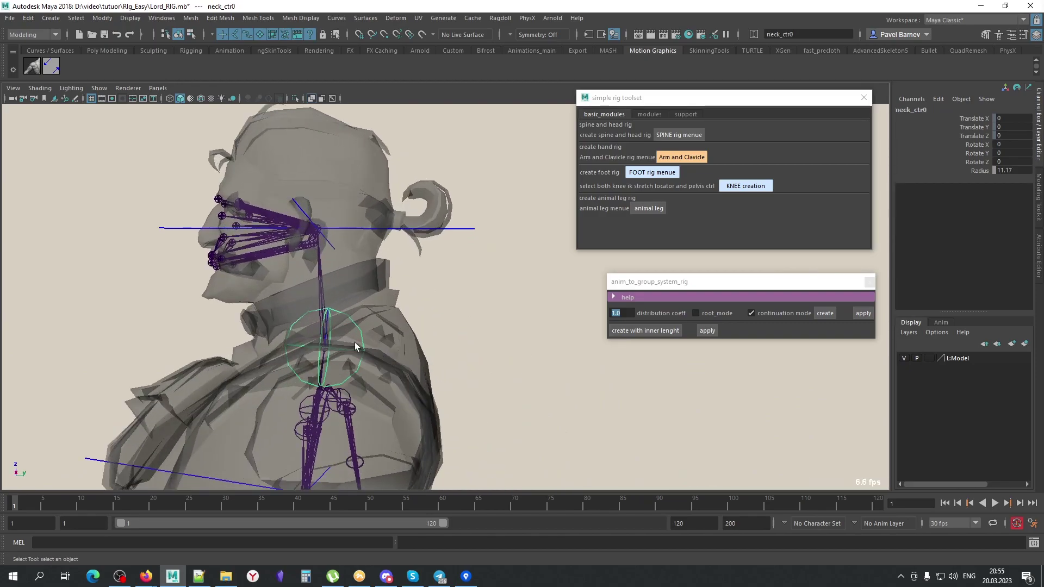
{"action": "key", "text": "e"}
{"action": "left_click_drag", "start_coordinate": [369, 326], "coordinate": [384, 329]}
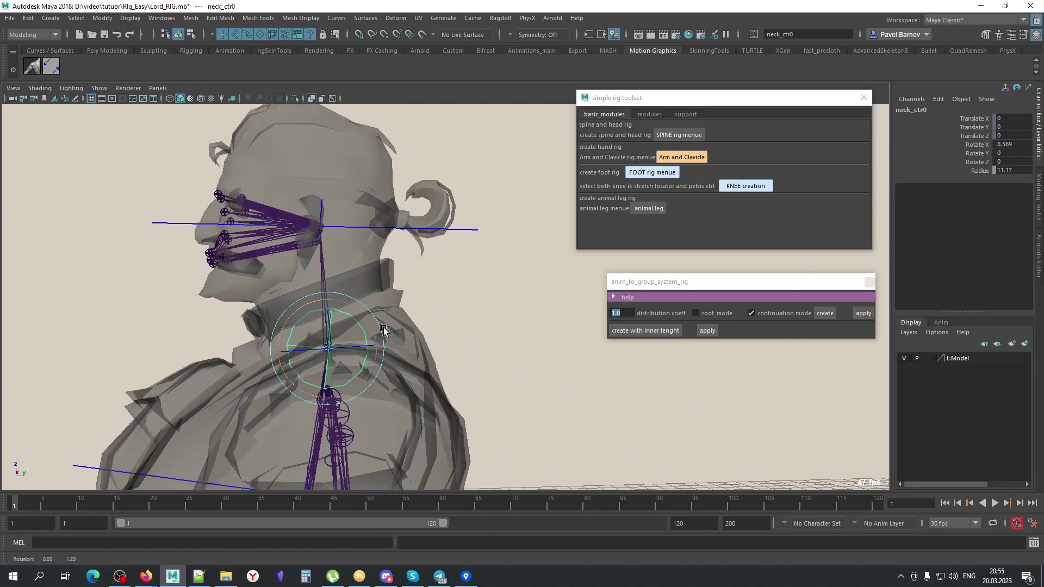
Freeze neck_ctr0's rotation to zero using Freeze Transformations with only Rotate checked
{"action": "left_click", "coordinate": [102, 18]}
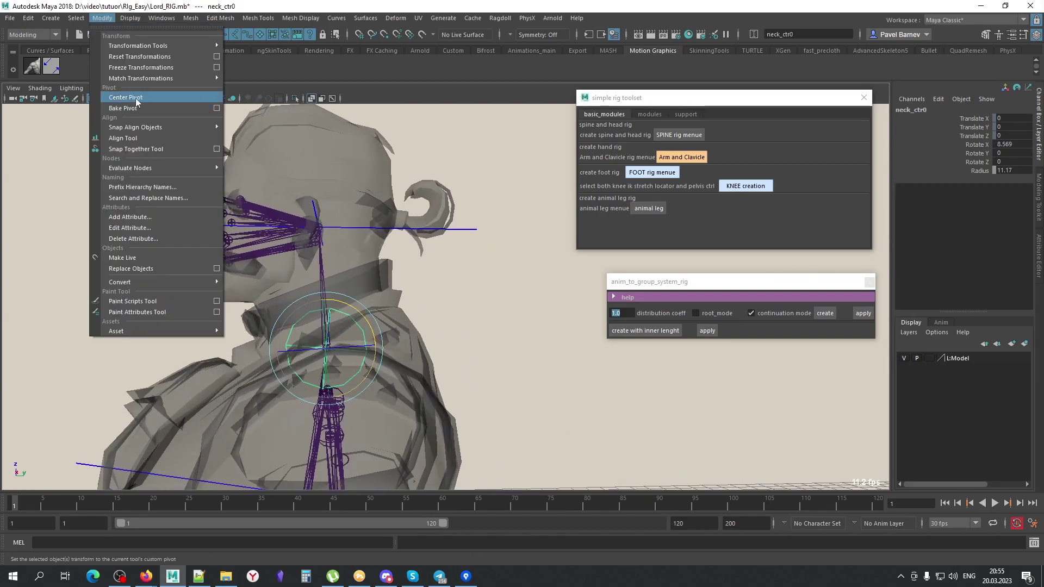
{"action": "left_click", "coordinate": [216, 68]}
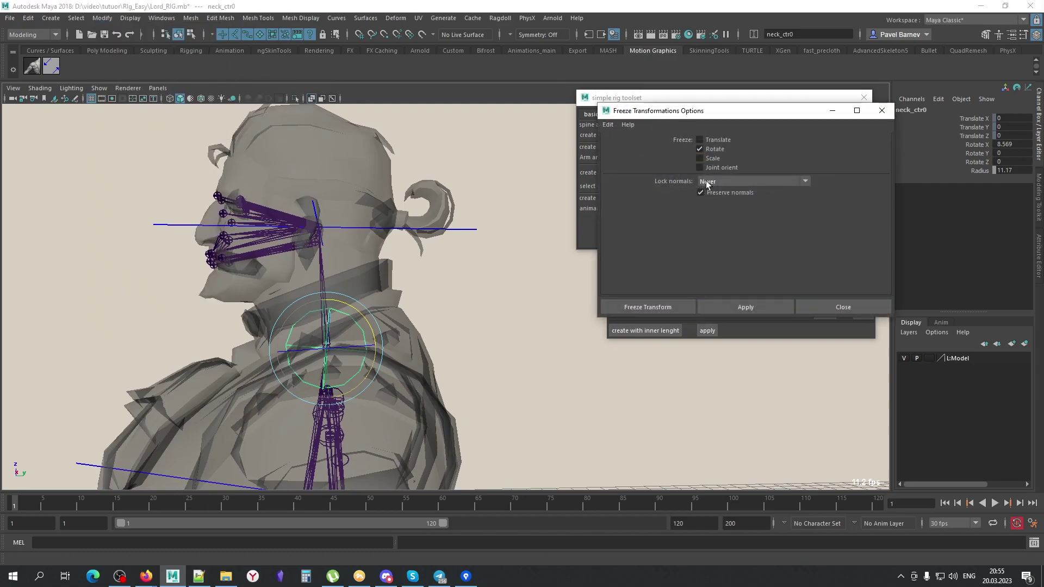
{"action": "left_click", "coordinate": [657, 307]}
Rotate Head_ctr1 to tilt the head sideways as a rig test
{"action": "left_click_drag", "start_coordinate": [489, 412], "coordinate": [571, 397], "text": "alt"}
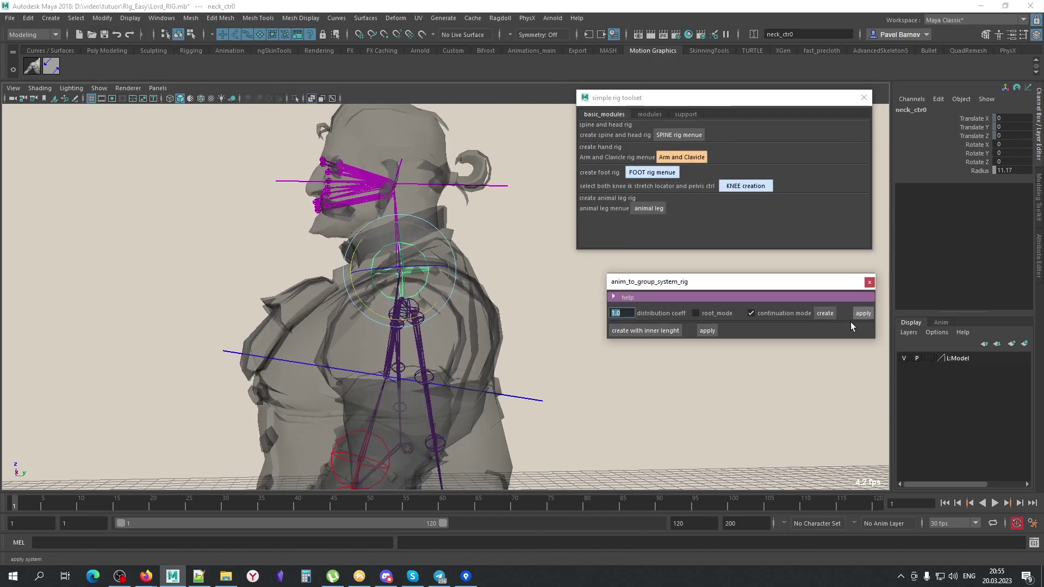
{"action": "left_click", "coordinate": [439, 266]}
{"action": "left_click_drag", "start_coordinate": [439, 266], "coordinate": [337, 275], "text": "alt"}
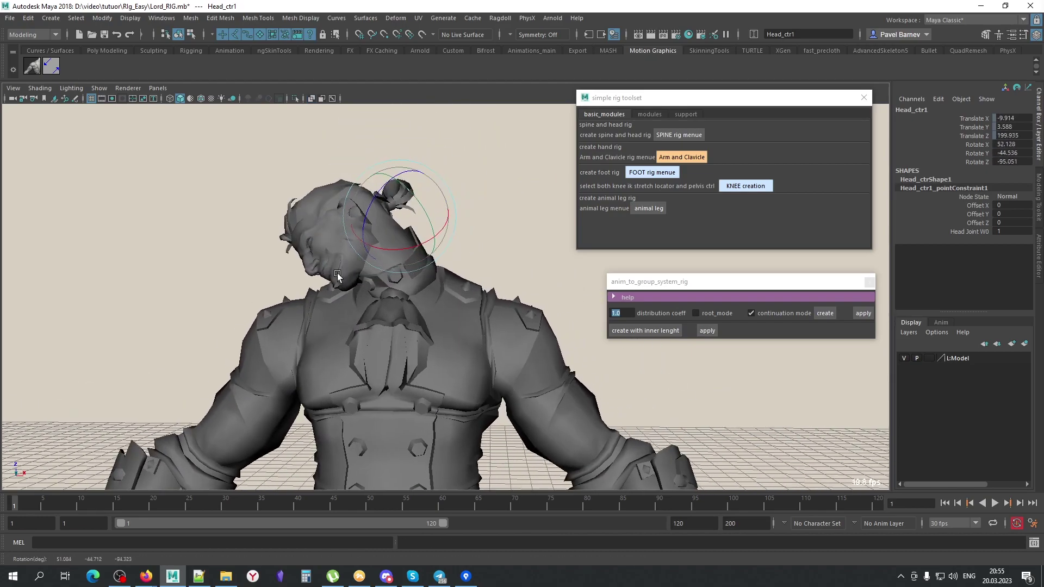
Undo the head tilt, show textures, and test-pose Head_ctr1 back and sideways, undoing each pose
{"action": "key", "text": "ctrl+z"}
{"action": "left_click", "coordinate": [489, 259]}
{"action": "key", "text": "alt+x"}
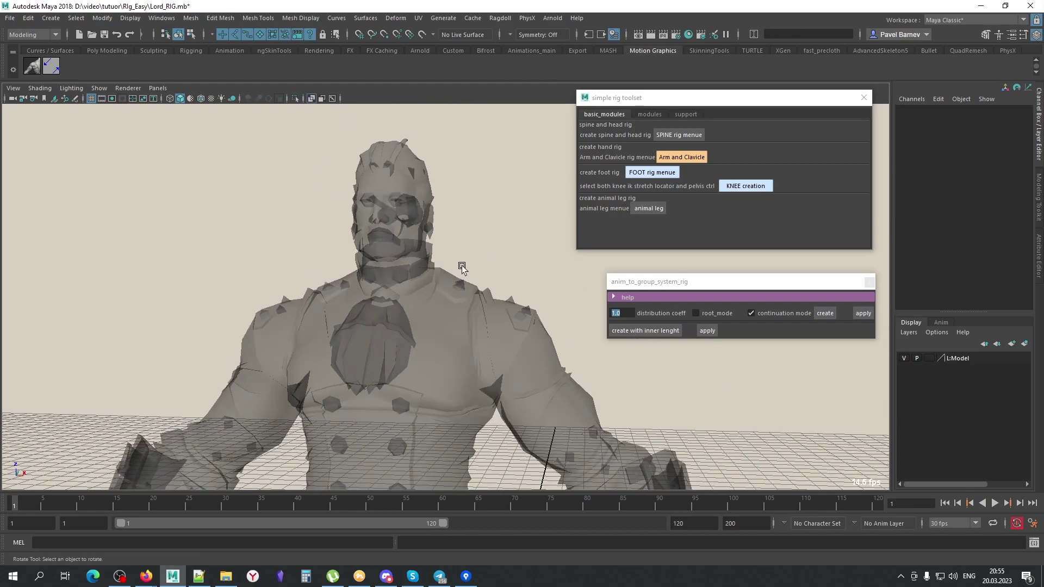
{"action": "key", "text": "6"}
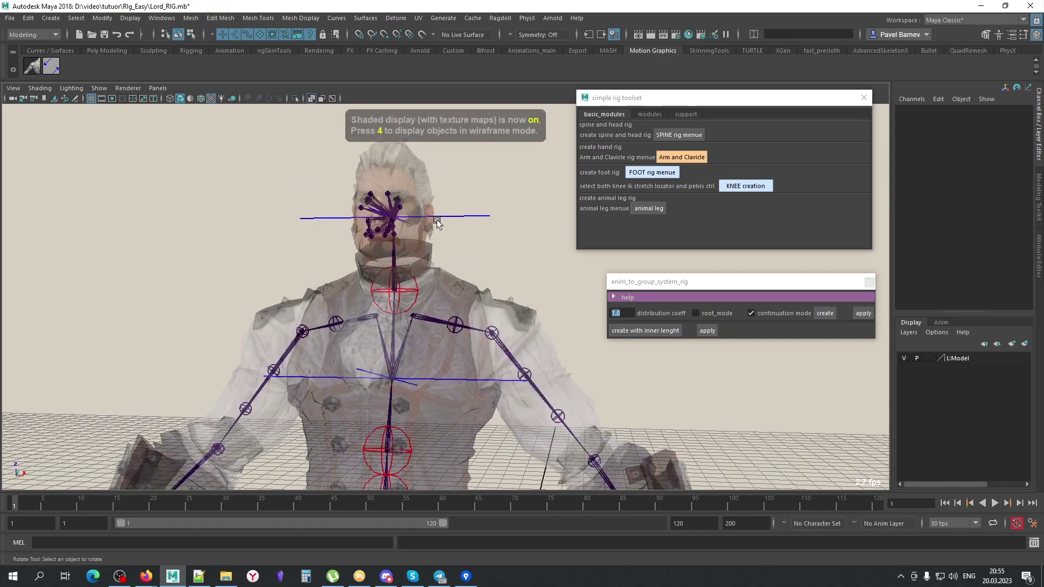
{"action": "key", "text": "alt+x"}
{"action": "left_click", "coordinate": [383, 231]}
{"action": "mouse_move", "coordinate": [361, 222]}
{"action": "left_mouse_down"}
{"action": "mouse_move", "coordinate": [381, 170]}
{"action": "mouse_move", "coordinate": [381, 196]}
{"action": "left_mouse_up"}
{"action": "key", "text": "ctrl+z"}
{"action": "left_click_drag", "start_coordinate": [359, 233], "coordinate": [384, 233]}
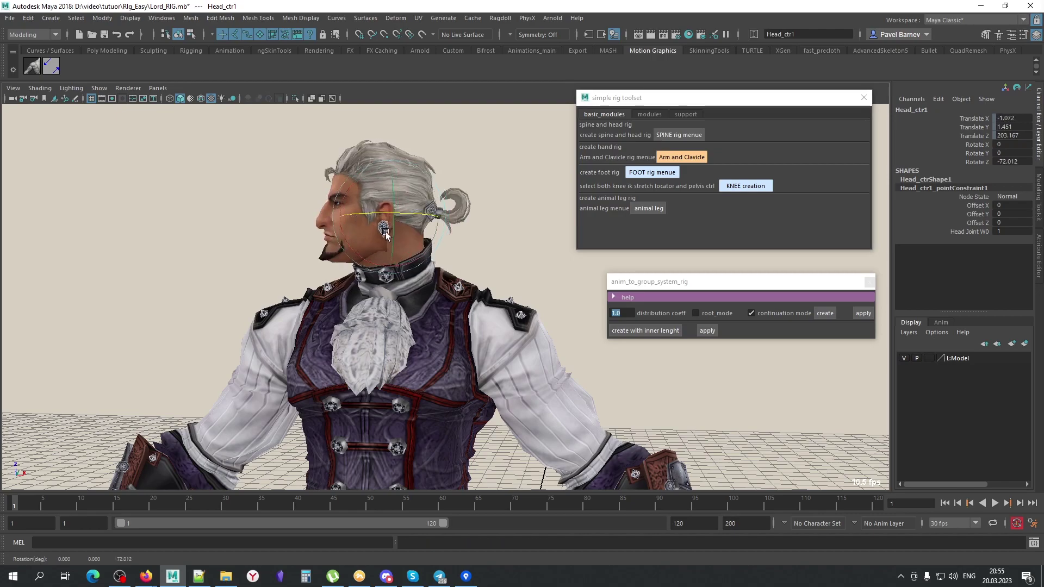
{"action": "key", "text": "ctrl+z"}
Create null3 point- and orient-constrained between chest and head, and edit its Chest and Head weights
{"action": "left_click", "coordinate": [418, 277]}
{"action": "key", "text": "alt+x"}
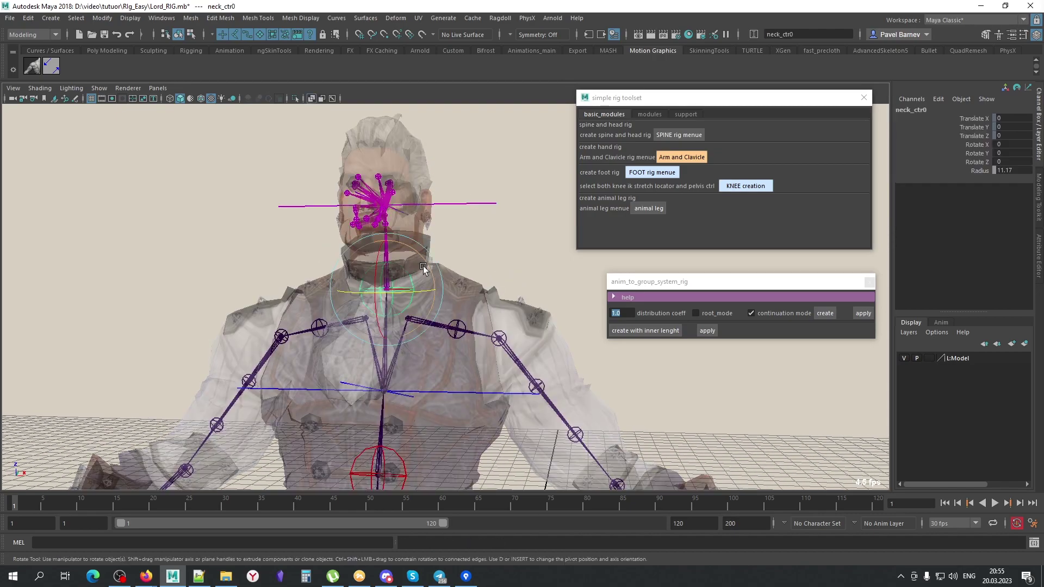
{"action": "key", "text": "ctrl+g"}
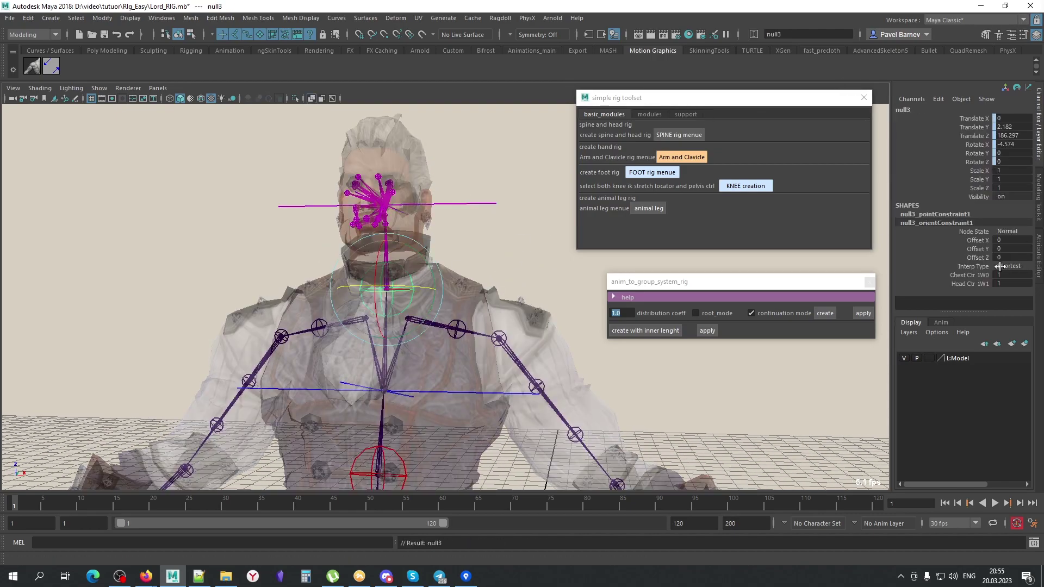
{"action": "left_click", "coordinate": [997, 283]}
{"action": "left_click", "coordinate": [1016, 275]}
Test-turn Head_ctr1 to profile and undo it back to its zero pose
{"action": "left_click", "coordinate": [492, 196]}
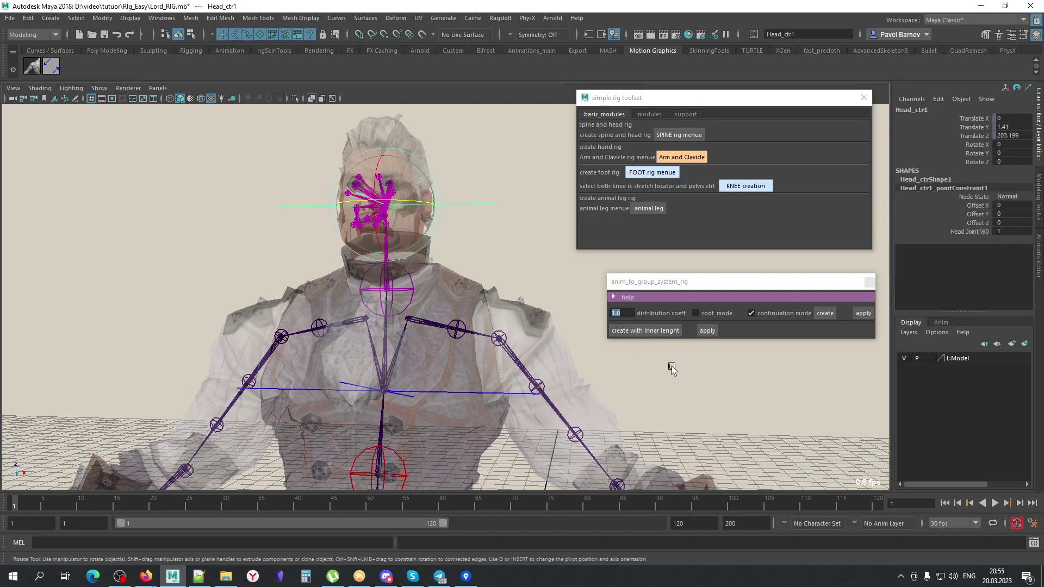
{"action": "left_click_drag", "start_coordinate": [394, 179], "coordinate": [346, 219]}
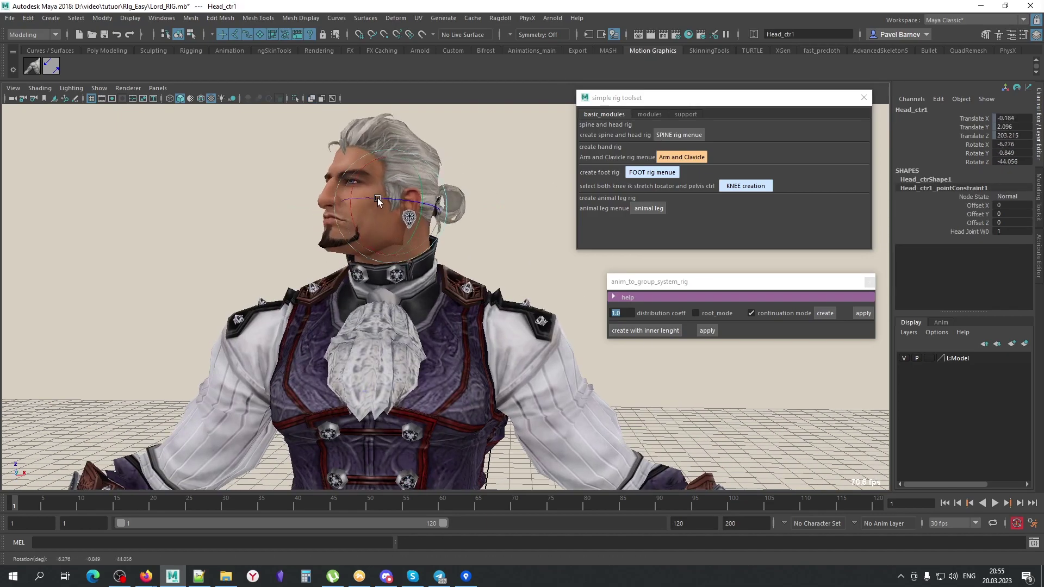
{"action": "key", "text": "ctrl+z"}
{"action": "key", "text": "ctrl+z"}
{"action": "key", "text": "ctrl+z"}
{"action": "key", "text": "ctrl+z"}
{"action": "key", "text": "ctrl+z"}
{"action": "key", "text": "ctrl+z"}
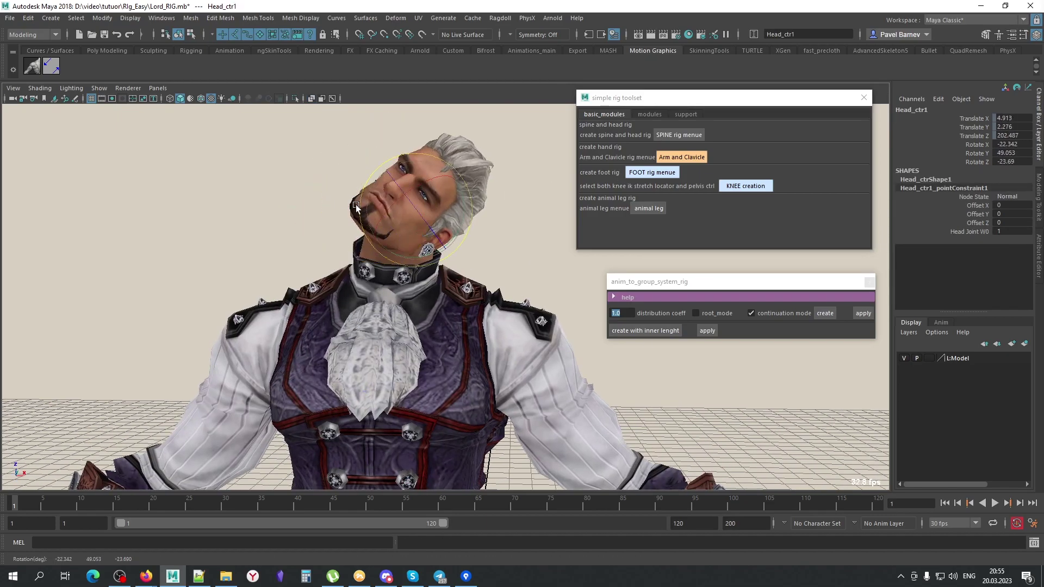
{"action": "key", "text": "ctrl+z"}
{"action": "key", "text": "ctrl+z"}
{"action": "key", "text": "ctrl+z"}
{"action": "key", "text": "ctrl+z"}
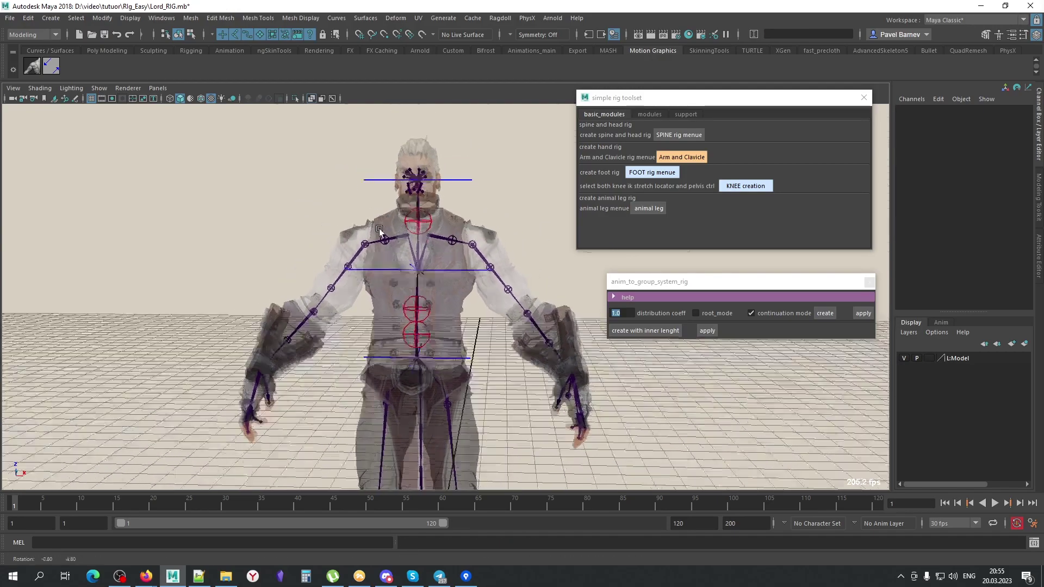
{"action": "scroll", "coordinate": [379, 228], "scroll_direction": "up", "scroll_amount": 3}
{"action": "scroll", "coordinate": [491, 245], "scroll_direction": "down", "scroll_amount": 3}
Select Pelvis_ctr1 and show the rig toolset's support tools
{"action": "left_click", "coordinate": [469, 256]}
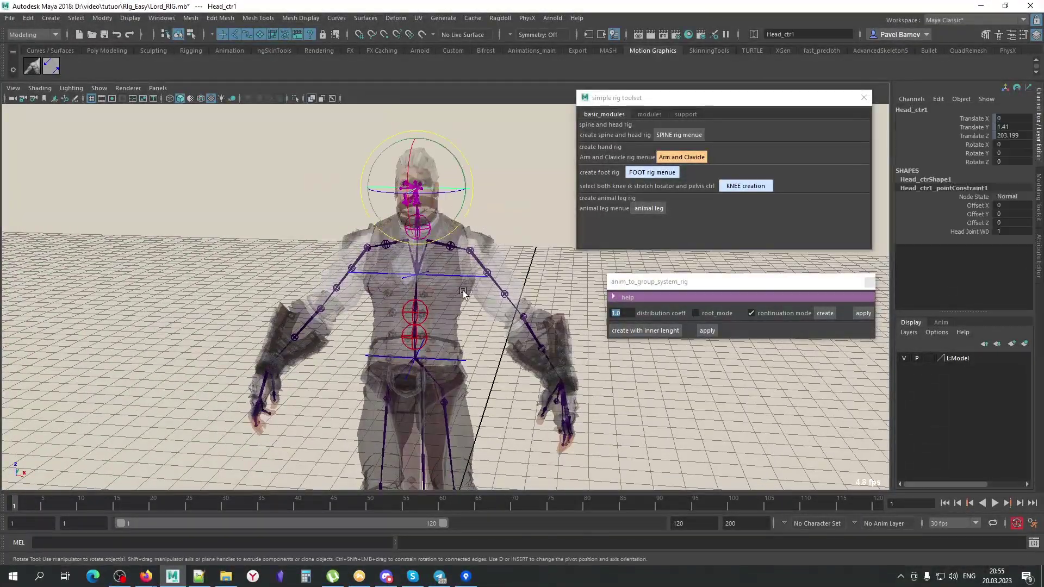
{"action": "left_click", "coordinate": [448, 347]}
{"action": "left_click", "coordinate": [687, 115]}
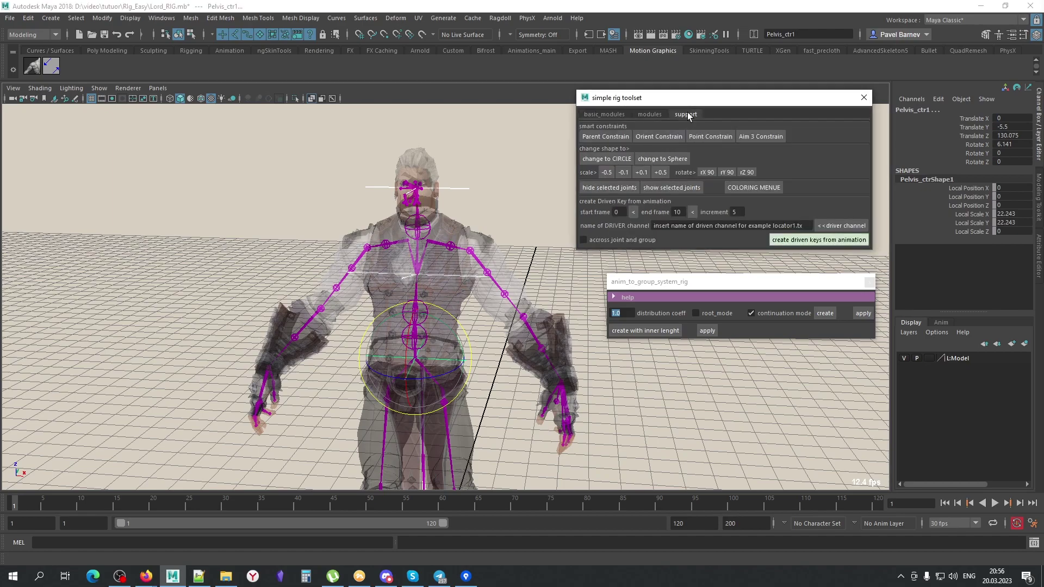
Change Pelvis_ctr1 into a circle, then pick Head_ctr1's shape Local Scale channels
{"action": "left_click", "coordinate": [620, 160]}
{"action": "left_click_drag", "start_coordinate": [462, 250], "coordinate": [321, 252], "text": "alt"}
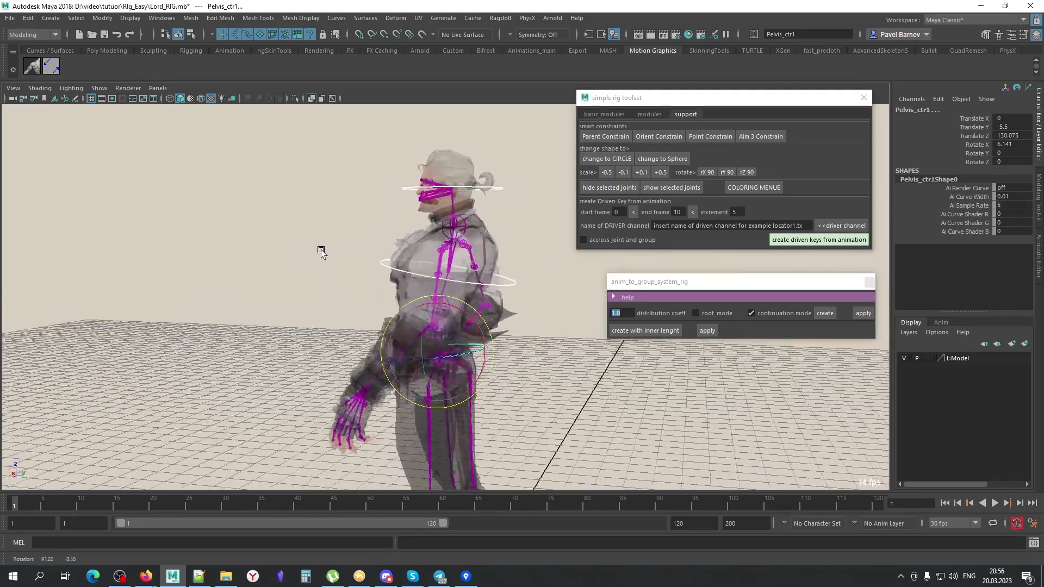
{"action": "left_click", "coordinate": [396, 187]}
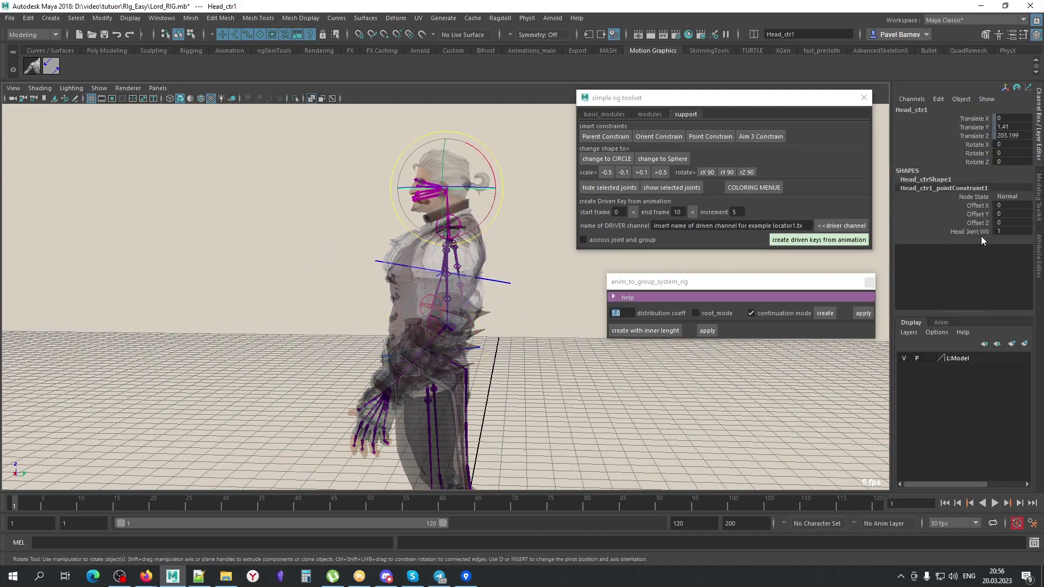
{"action": "left_click", "coordinate": [925, 179]}
{"action": "left_click_drag", "start_coordinate": [970, 213], "coordinate": [970, 222]}
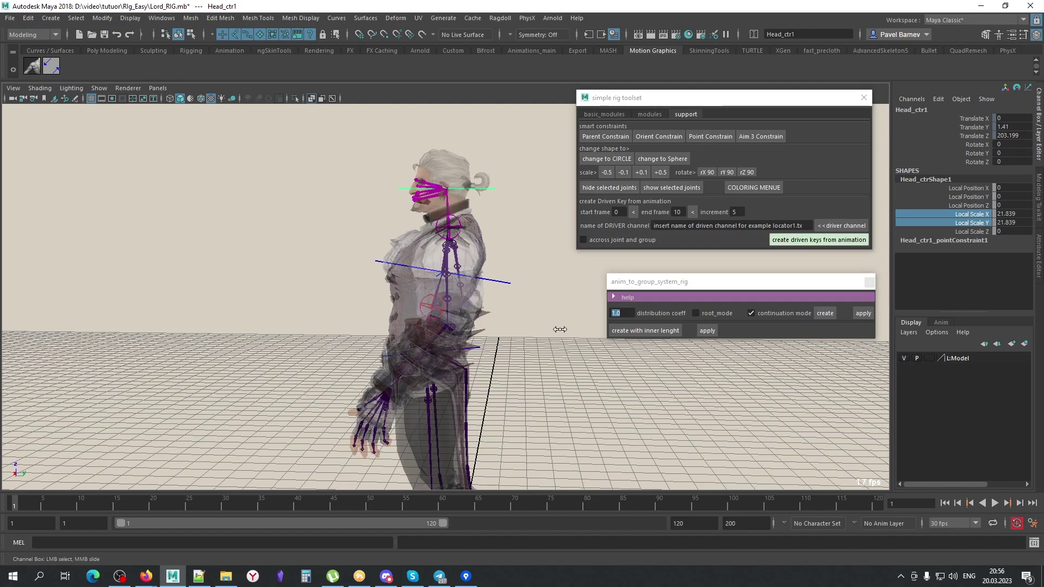
Reselect Head_ctr1 from a front view and toggle X-ray off and back on
{"action": "left_click", "coordinate": [479, 351]}
{"action": "left_click", "coordinate": [607, 158]}
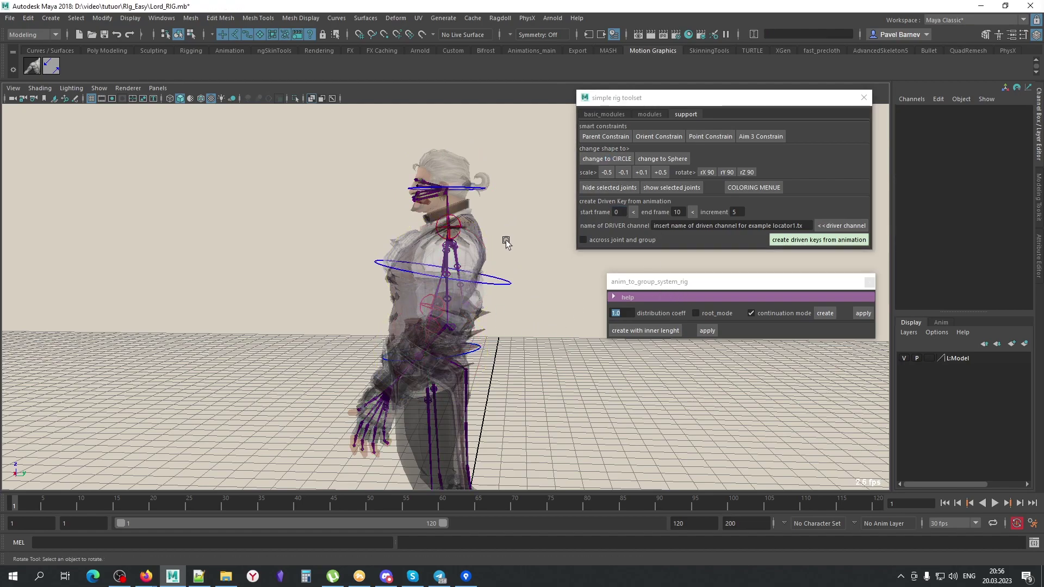
{"action": "left_click_drag", "start_coordinate": [348, 241], "coordinate": [486, 241], "text": "alt"}
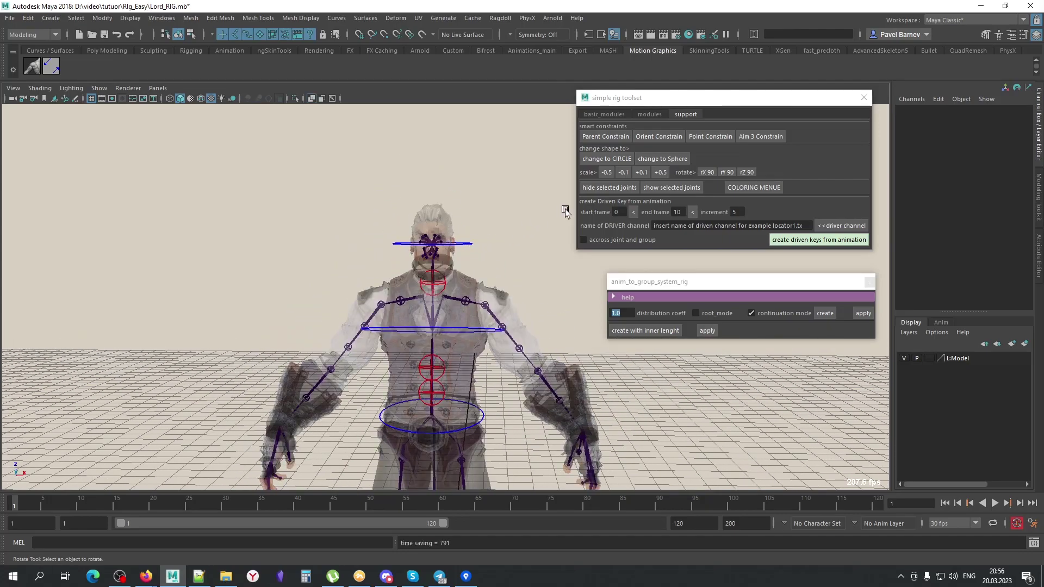
{"action": "left_click", "coordinate": [465, 239]}
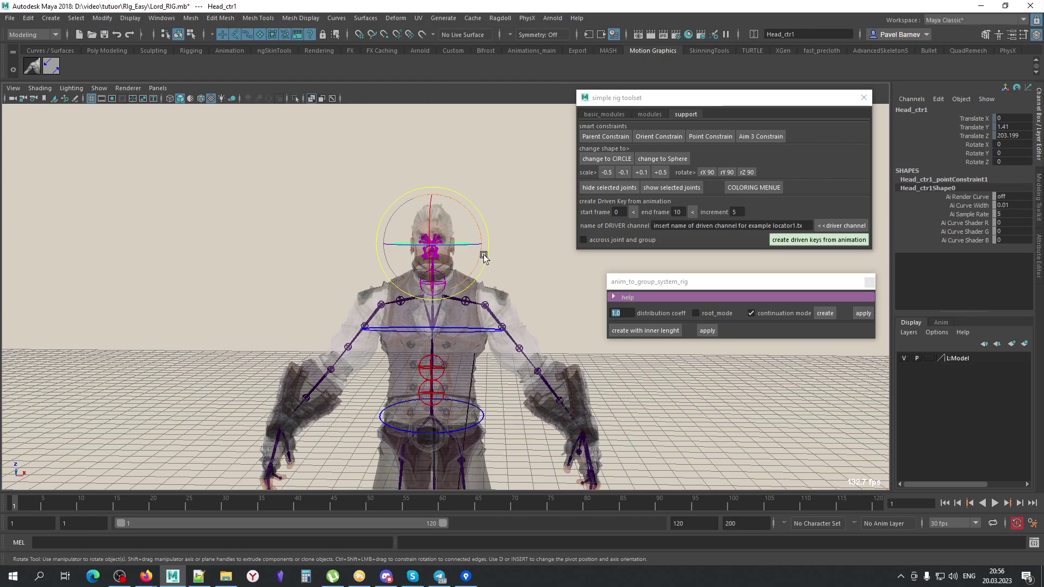
{"action": "key", "text": "alt+x"}
{"action": "scroll", "coordinate": [552, 328], "scroll_direction": "up", "scroll_amount": 2}
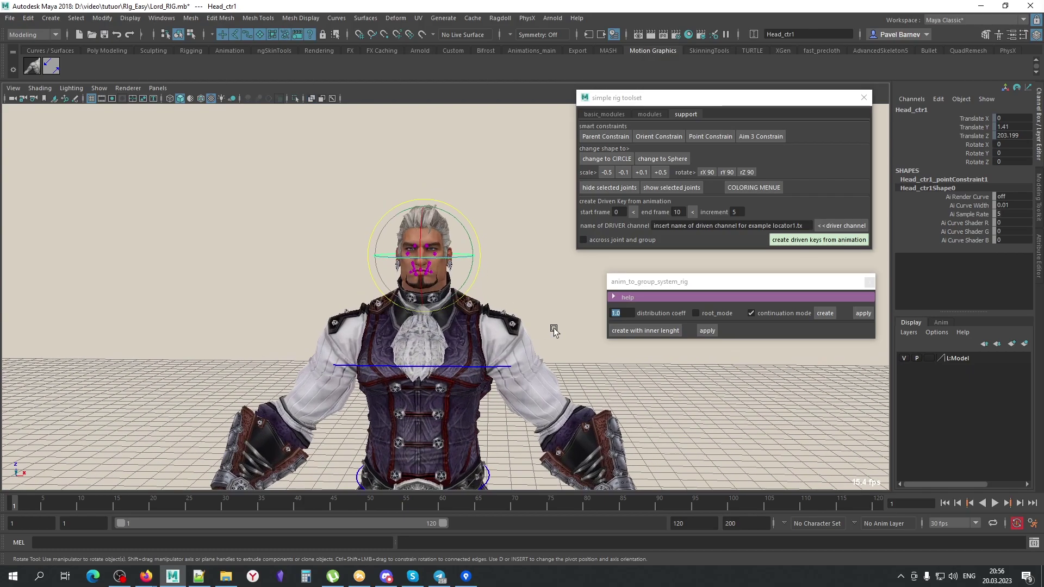
{"action": "scroll", "coordinate": [489, 315], "scroll_direction": "up", "scroll_amount": 2}
{"action": "scroll", "coordinate": [454, 298], "scroll_direction": "up", "scroll_amount": 2}
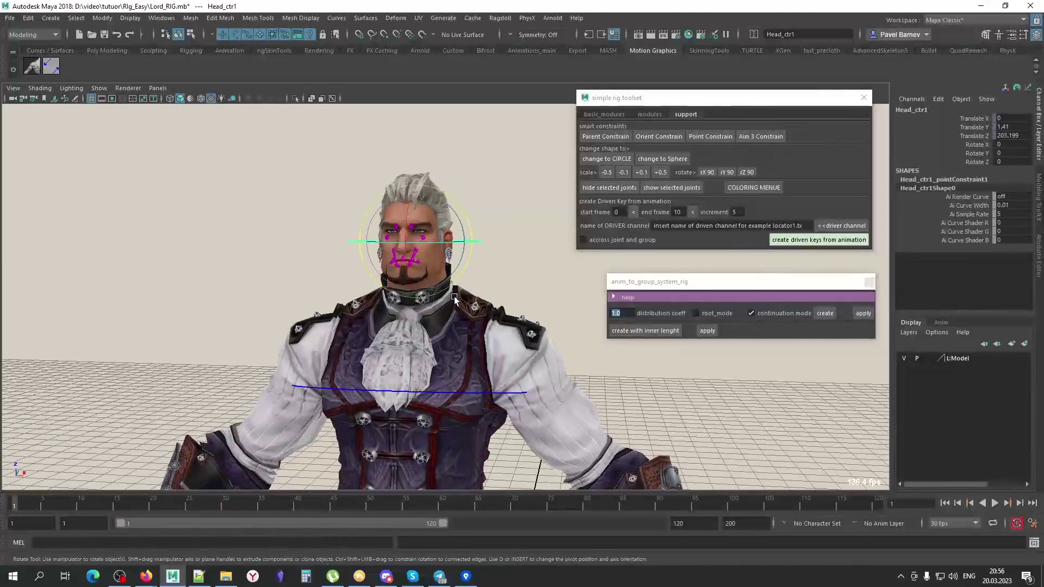
{"action": "key", "text": "alt+x"}
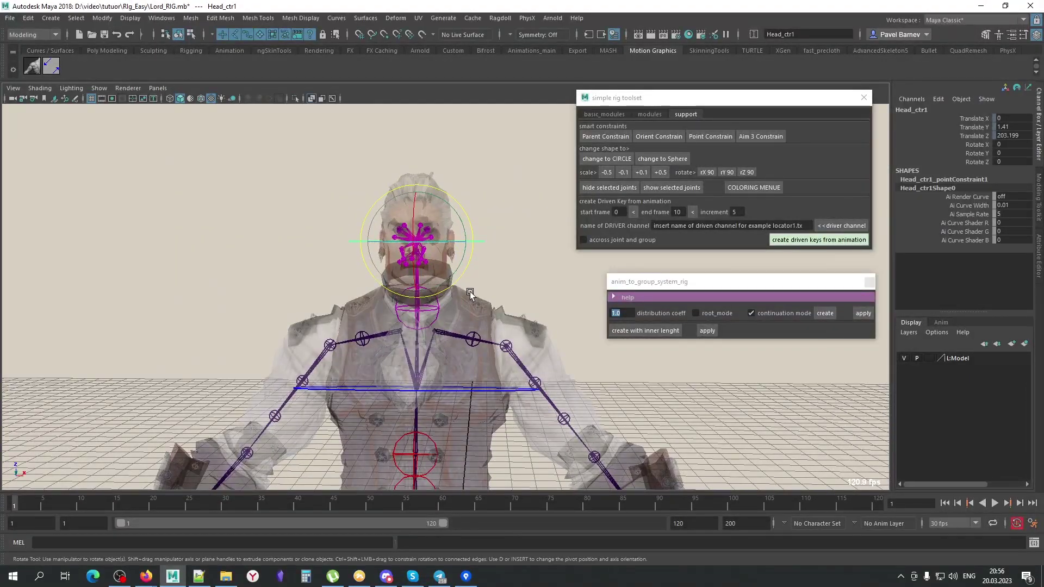
Edit Head_ctr1's curve points in component mode, scaling the control shape up slightly
{"action": "key", "text": "F9"}
{"action": "mouse_move", "coordinate": [228, 168]}
{"action": "left_mouse_down"}
{"action": "mouse_move", "coordinate": [466, 260]}
{"action": "mouse_move", "coordinate": [449, 295]}
{"action": "mouse_move", "coordinate": [457, 256]}
{"action": "left_mouse_up"}
{"action": "key", "text": "ctrl+z"}
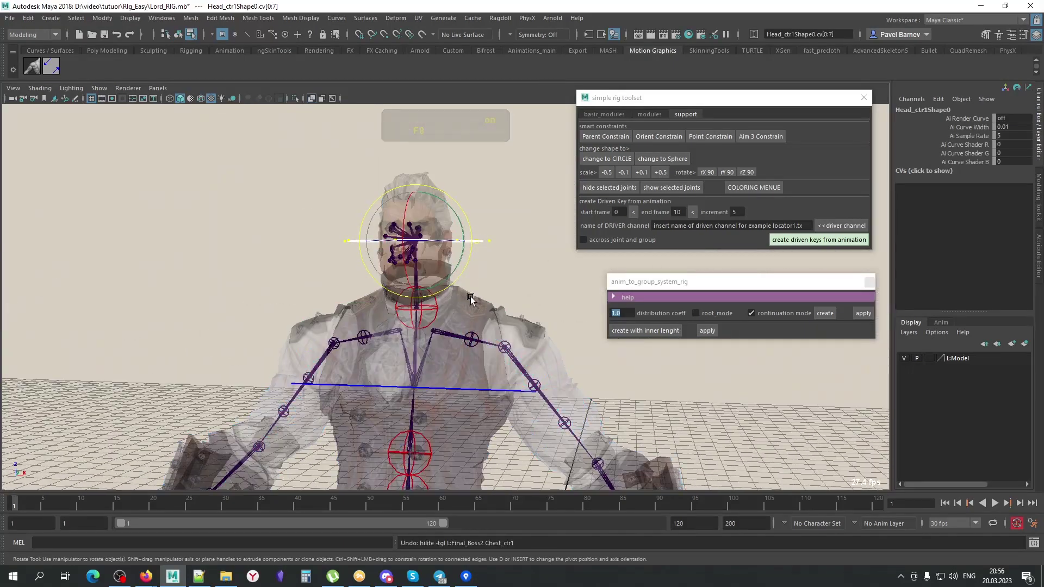
{"action": "left_click_drag", "start_coordinate": [525, 392], "coordinate": [302, 374], "text": "alt"}
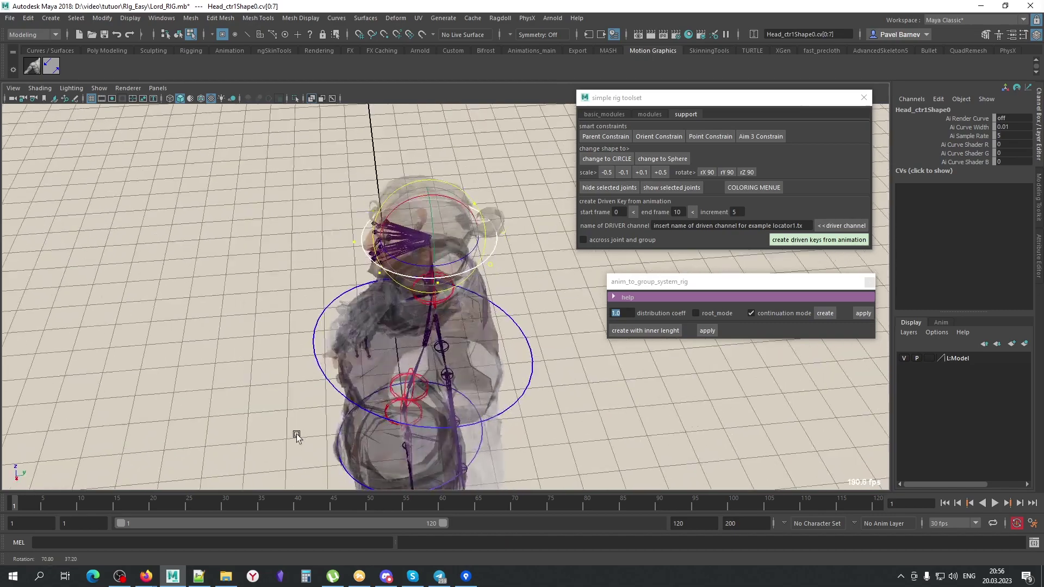
{"action": "key", "text": "bracketleft"}
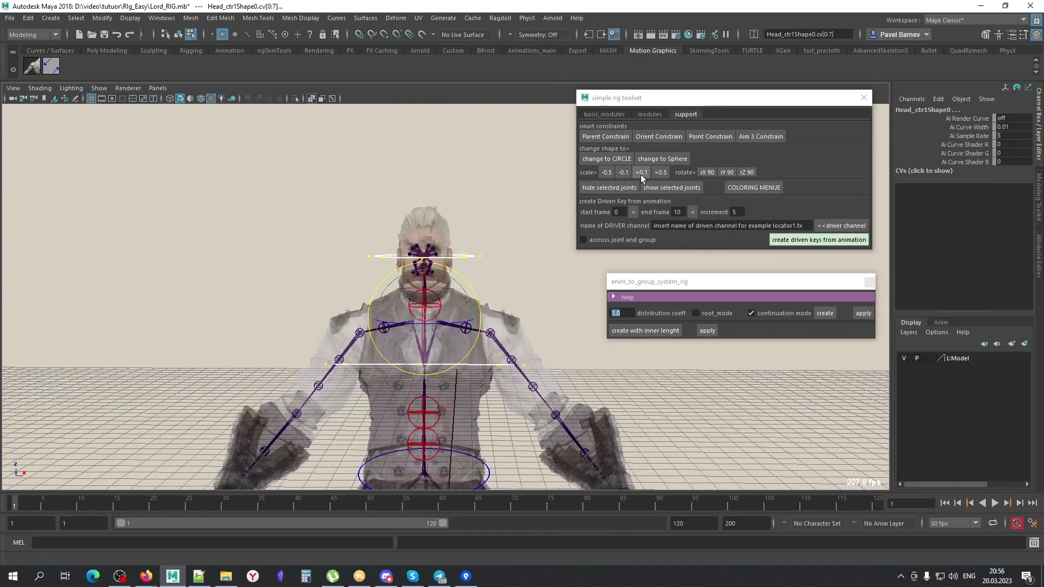
{"action": "left_click_drag", "start_coordinate": [521, 261], "coordinate": [375, 259], "text": "alt"}
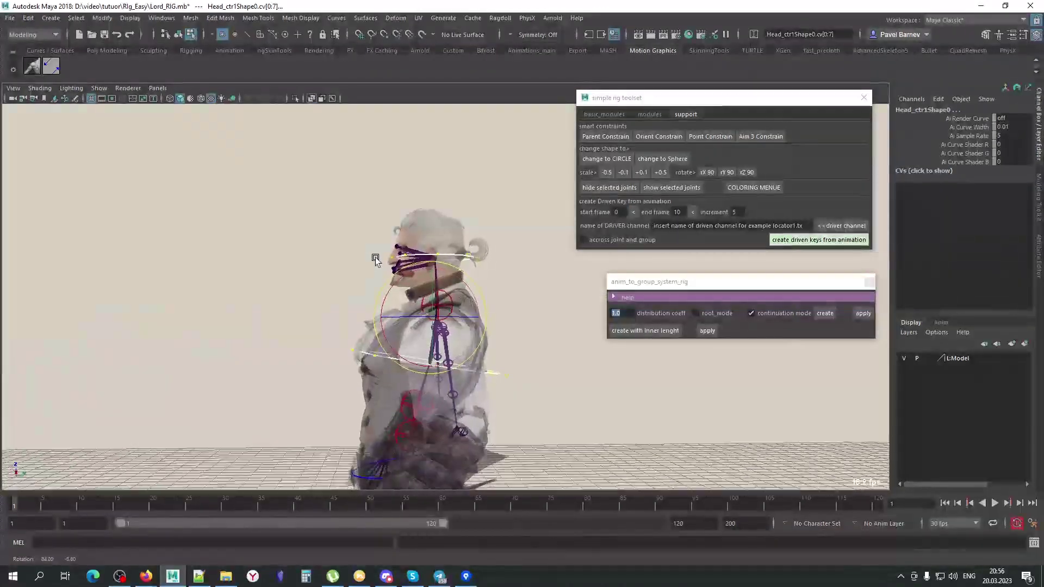
{"action": "left_click", "coordinate": [703, 174]}
{"action": "mouse_move", "coordinate": [478, 283]}
{"action": "left_mouse_down", "text": "alt"}
{"action": "mouse_move", "coordinate": [416, 285]}
{"action": "mouse_move", "coordinate": [377, 315]}
{"action": "mouse_move", "coordinate": [326, 315]}
{"action": "left_mouse_up", "text": "alt"}
{"action": "key", "text": "ctrl+z"}
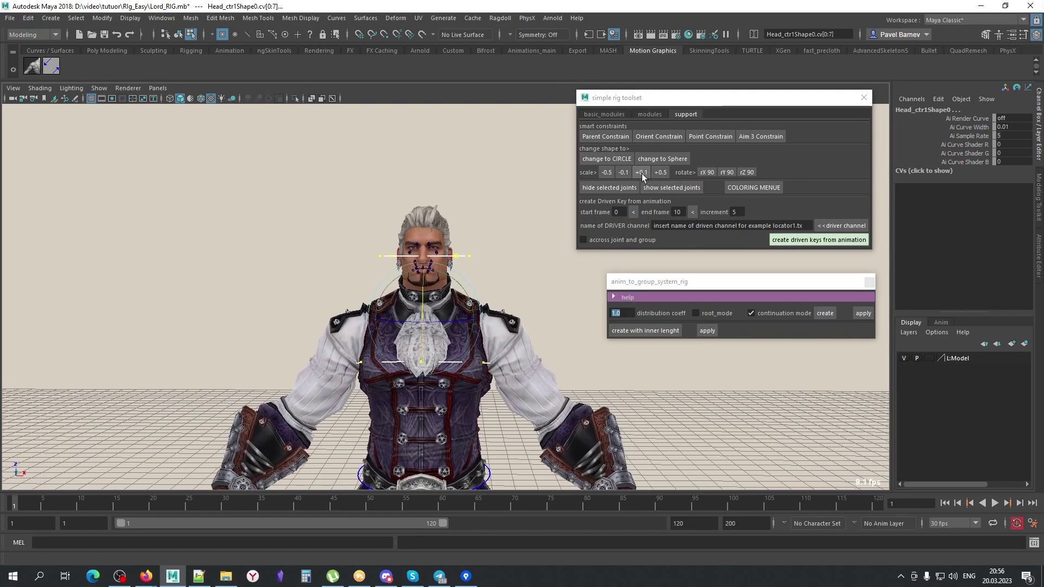
{"action": "left_click", "coordinate": [641, 174]}
Return to object selection and view the X-ray model with joints from a raised angle
{"action": "key", "text": "F8"}
{"action": "left_click", "coordinate": [530, 276]}
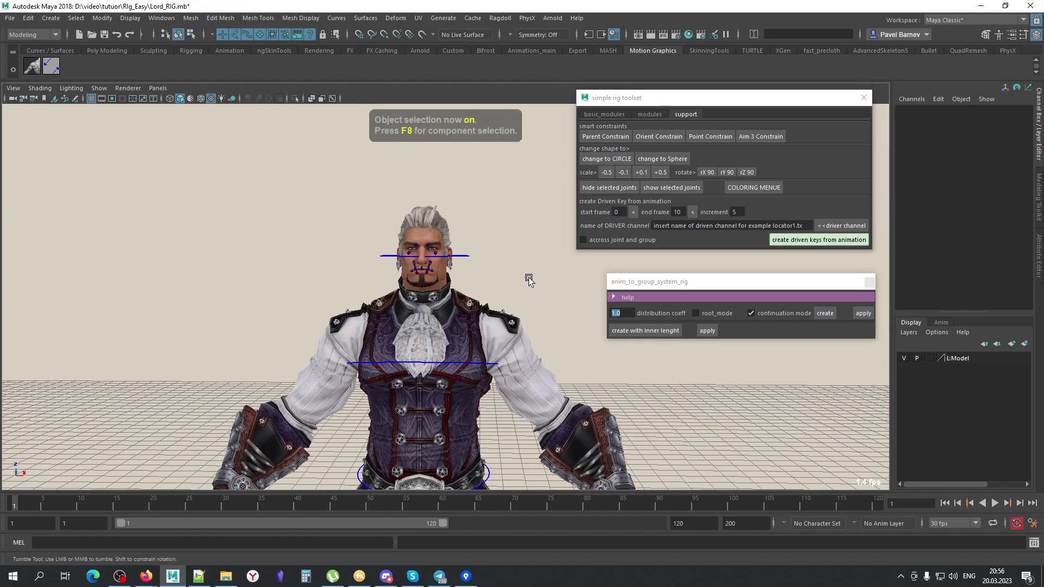
{"action": "key", "text": "alt+x"}
{"action": "left_click_drag", "start_coordinate": [533, 292], "coordinate": [483, 362], "text": "alt"}
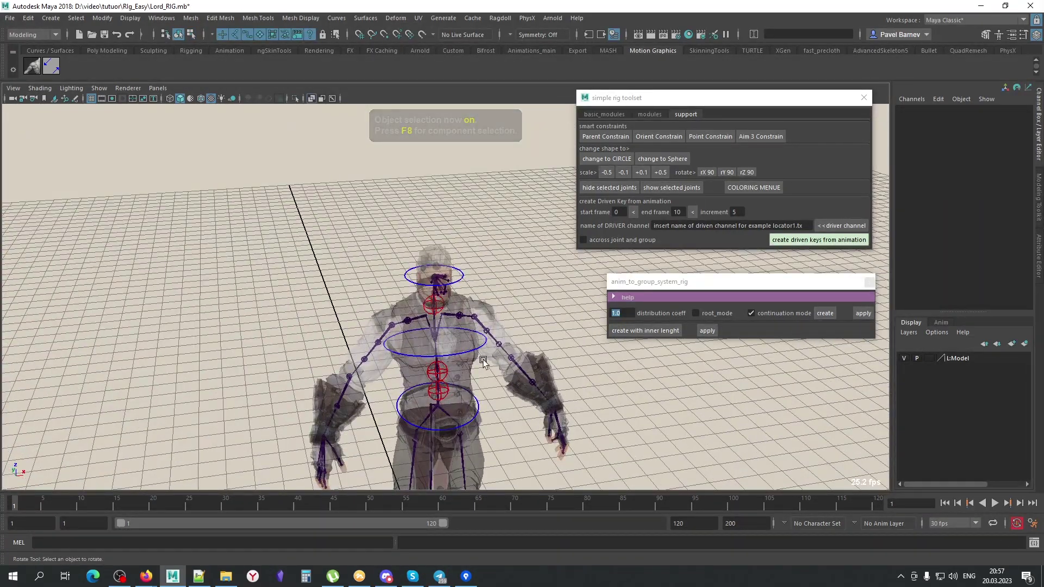
Select and deselect Pelvis_ctrl, then switch the simple rig toolset to basic_modules
{"action": "left_click", "coordinate": [478, 406]}
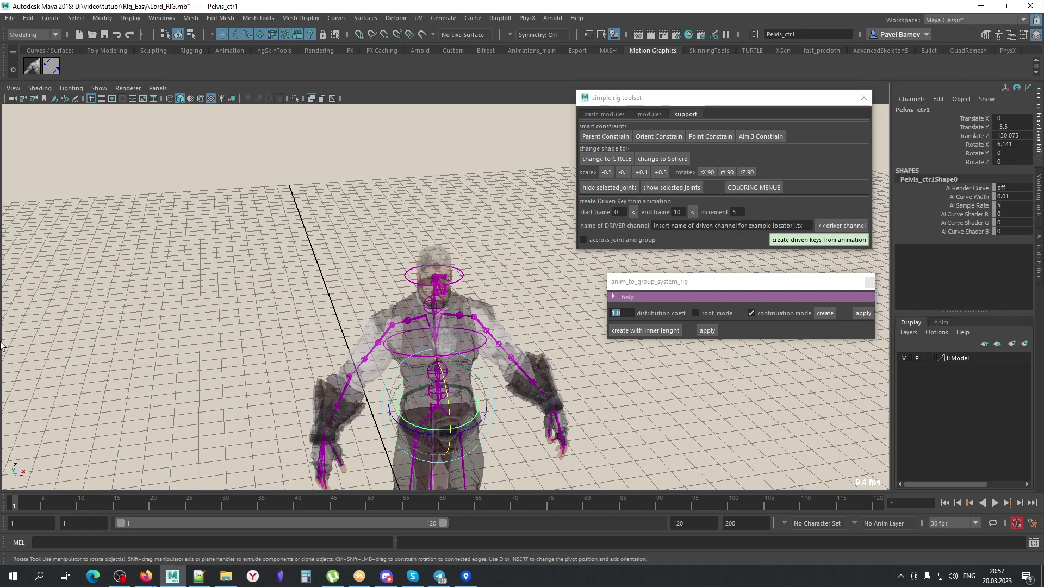
{"action": "left_click", "coordinate": [345, 303]}
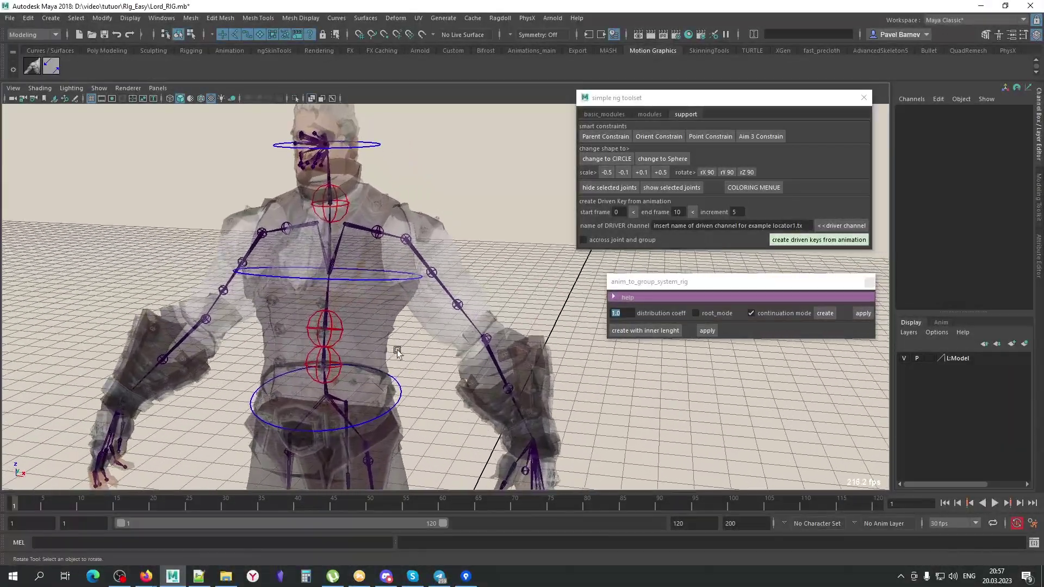
{"action": "left_click", "coordinate": [868, 282]}
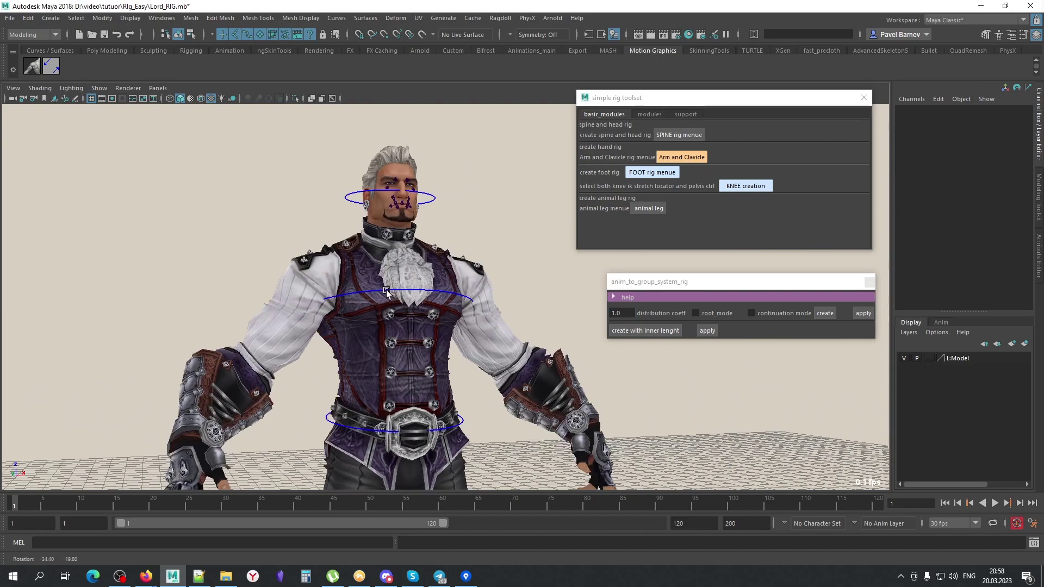
Show the skeleton in X-ray, close the anim-to-group window, and open the Arm and Clavicle menu
{"action": "key", "text": "alt+x"}
{"action": "scroll", "coordinate": [462, 348], "scroll_direction": "up", "scroll_amount": 3}
{"action": "scroll", "coordinate": [474, 392], "scroll_direction": "up", "scroll_amount": 2}
{"action": "scroll", "coordinate": [525, 370], "scroll_direction": "up", "scroll_amount": 2}
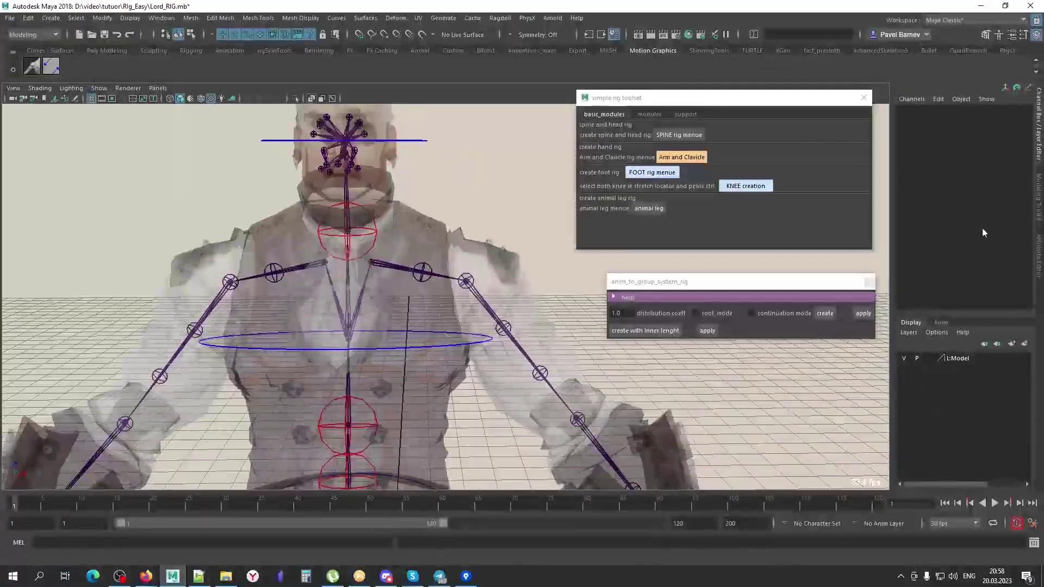
{"action": "left_click", "coordinate": [868, 281]}
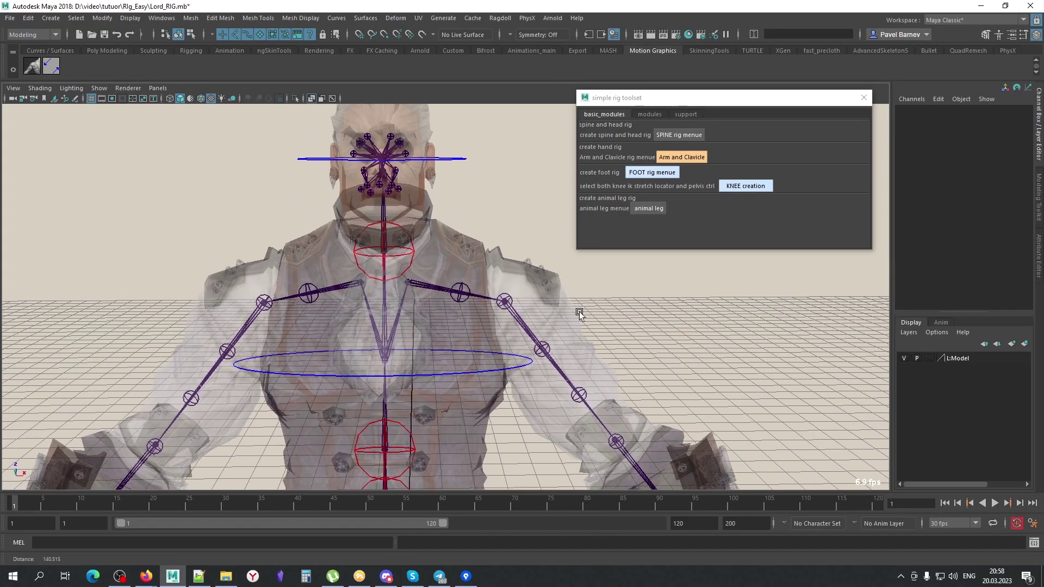
{"action": "left_click_drag", "start_coordinate": [562, 357], "coordinate": [520, 338], "text": "alt"}
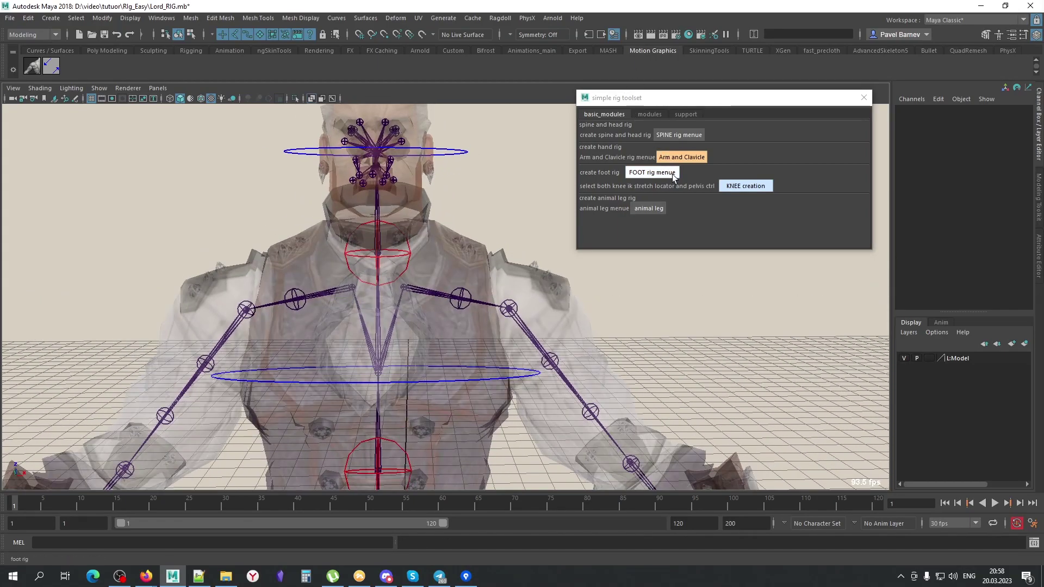
{"action": "left_click", "coordinate": [693, 157]}
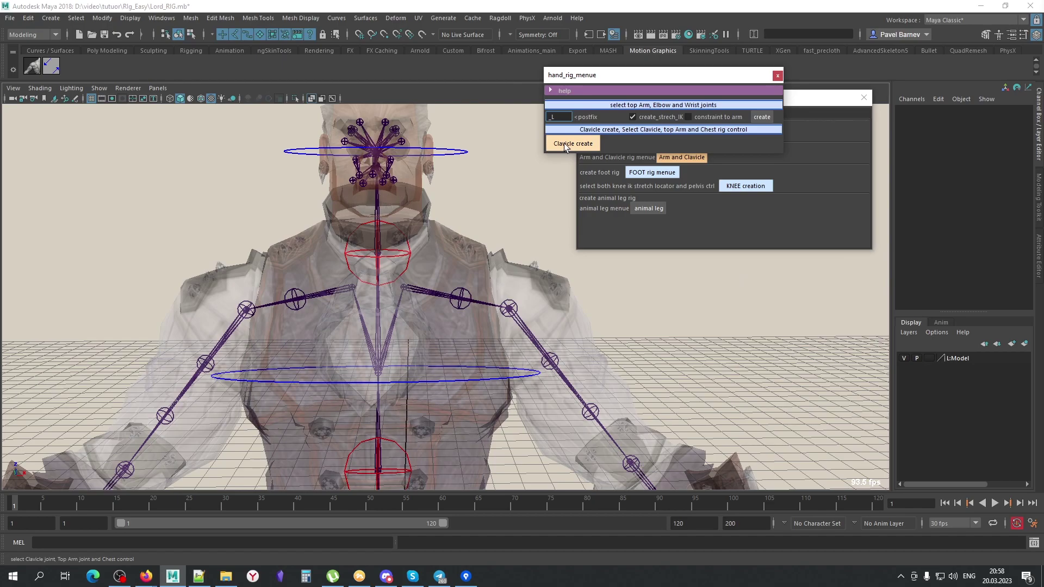
Build the left clavicle rig from the left shoulder, upper arm joint and chest control
{"action": "left_click_drag", "start_coordinate": [489, 315], "coordinate": [490, 317], "text": "alt"}
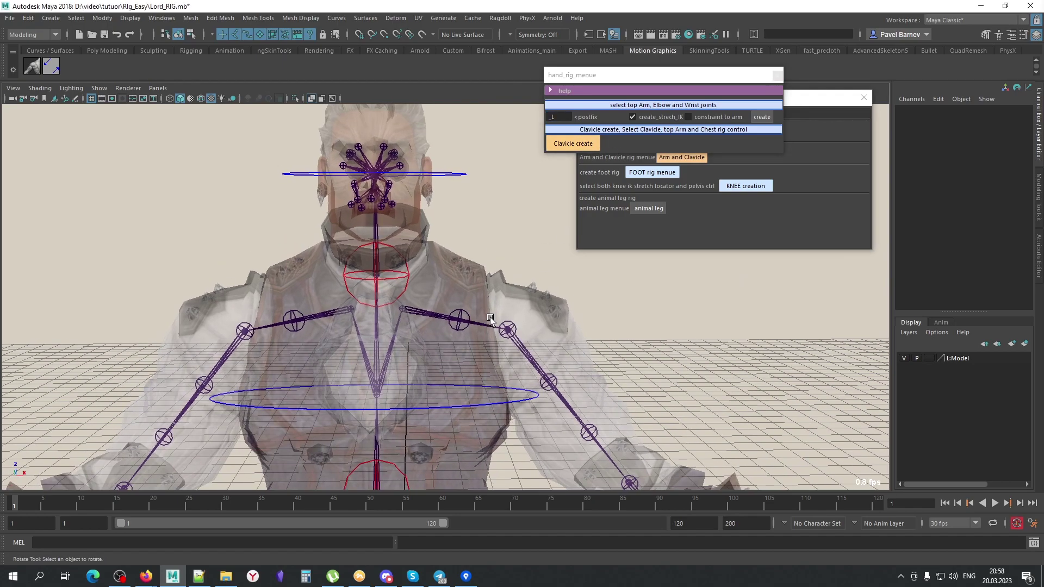
{"action": "left_click_drag", "start_coordinate": [404, 295], "coordinate": [445, 299], "text": "alt"}
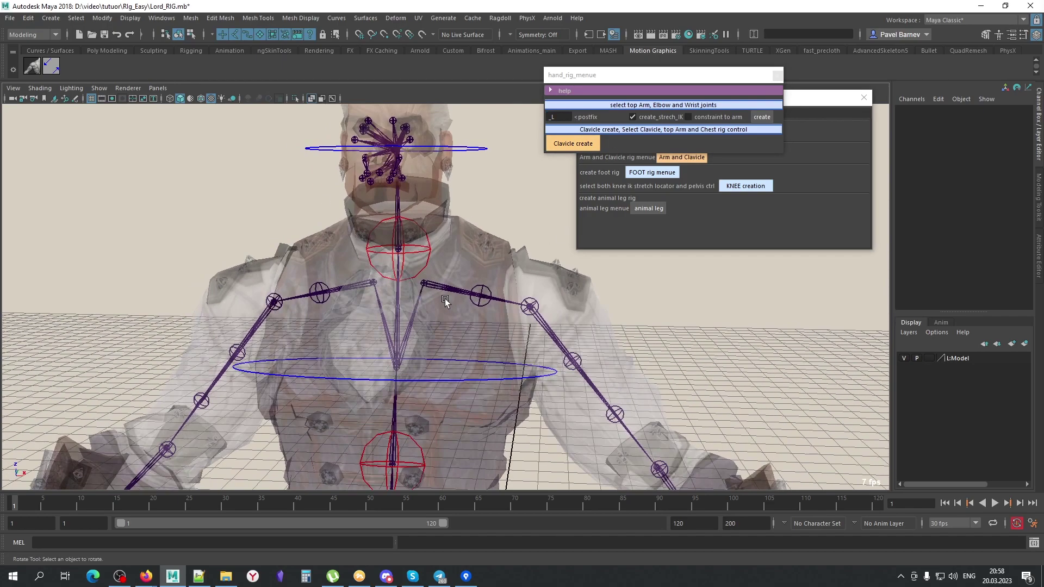
{"action": "key", "text": "q"}
{"action": "left_click", "coordinate": [443, 290]}
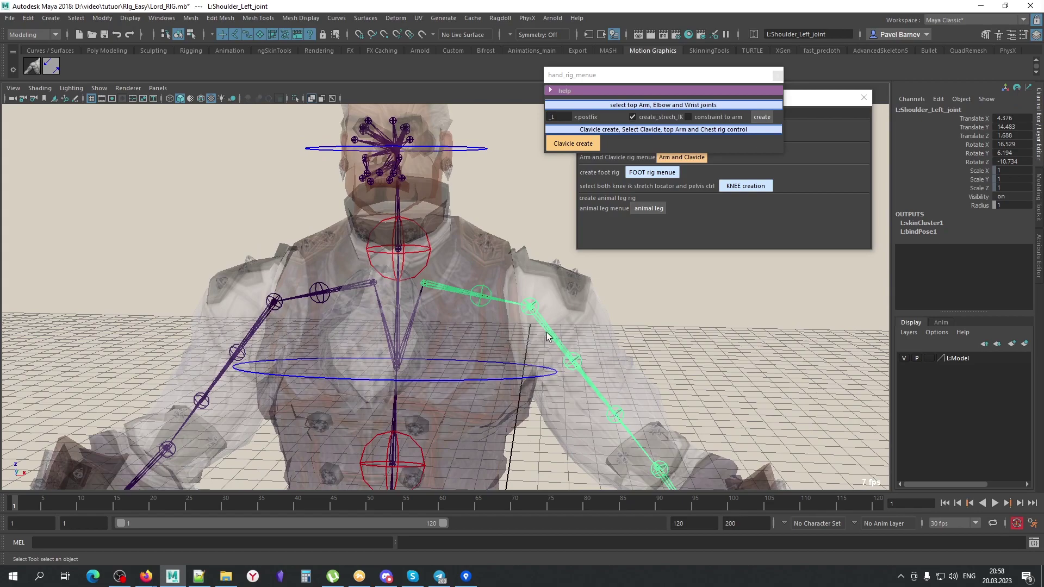
{"action": "left_click", "coordinate": [563, 336]}
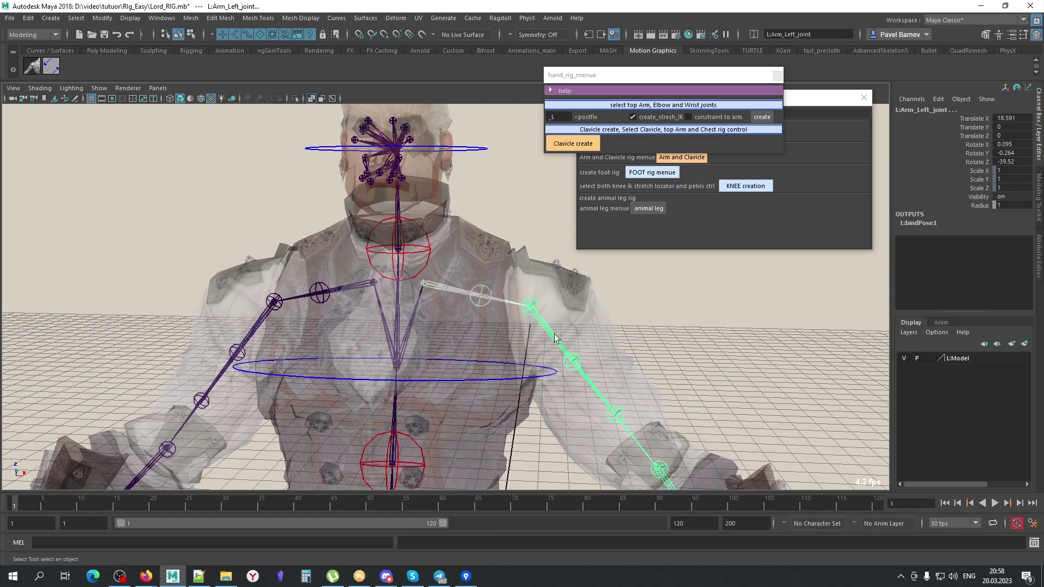
{"action": "left_click", "coordinate": [515, 372]}
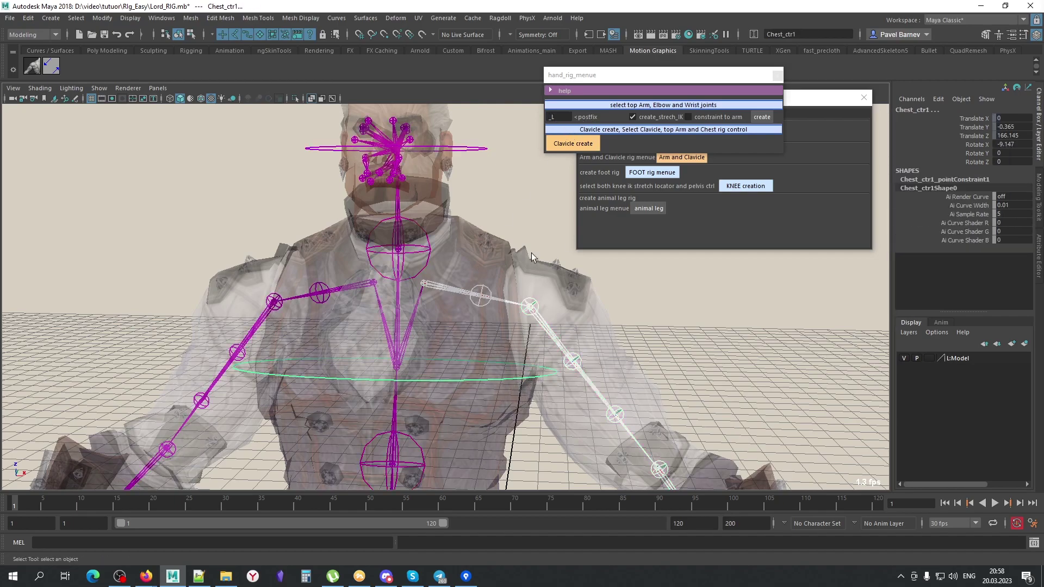
{"action": "left_click", "coordinate": [567, 145]}
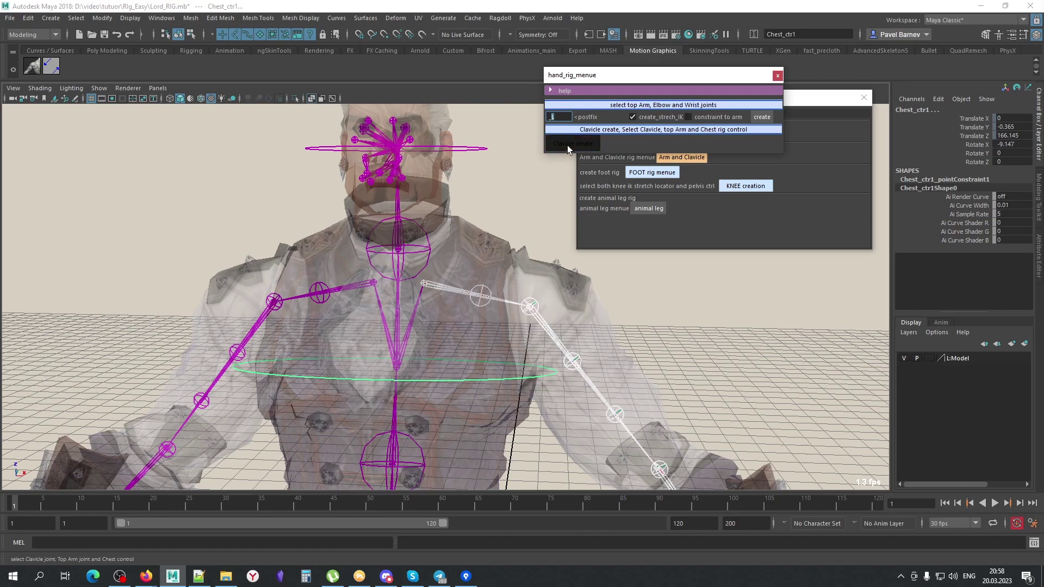
Build the right clavicle rig with postfix _R from the right shoulder and chest control
{"action": "left_click", "coordinate": [357, 281]}
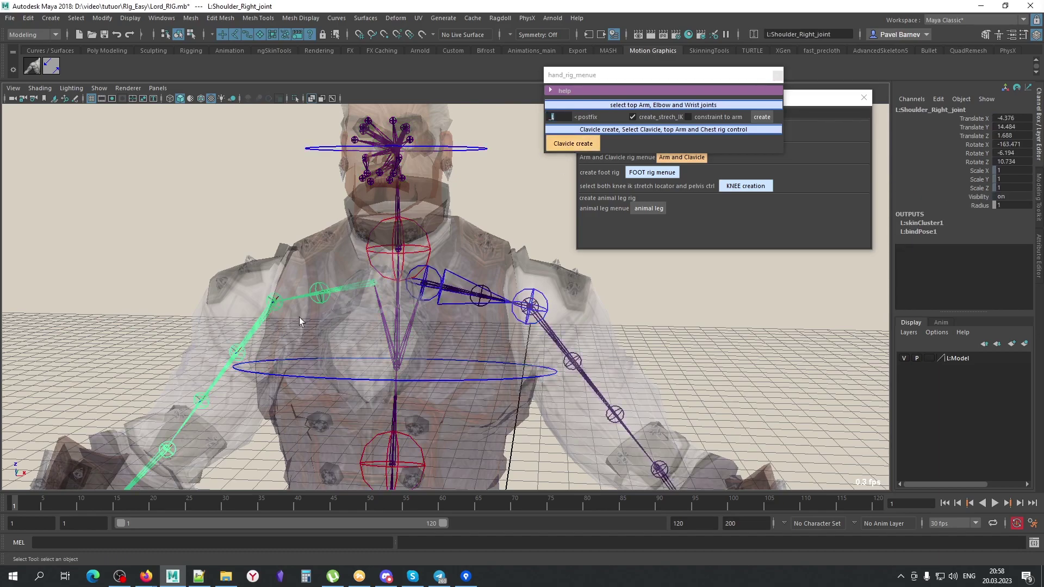
{"action": "left_click", "coordinate": [283, 374], "text": "shift"}
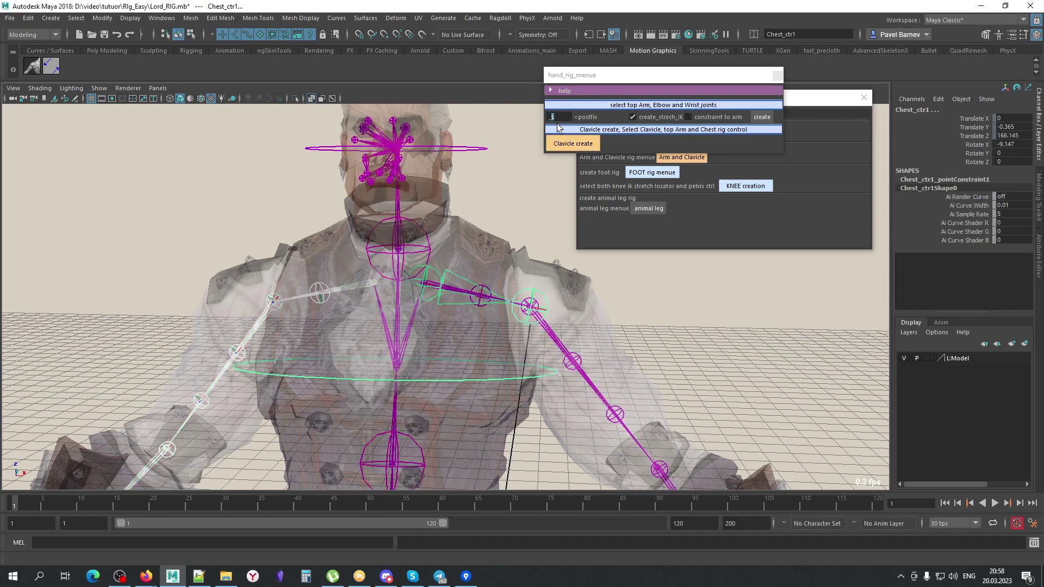
{"action": "left_click", "coordinate": [558, 117]}
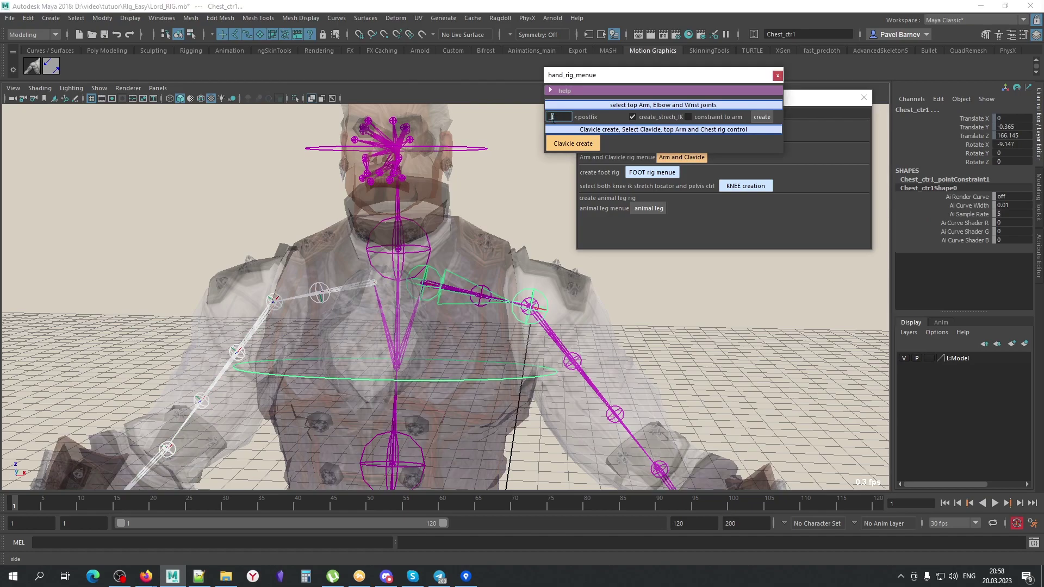
{"action": "left_click", "coordinate": [573, 144]}
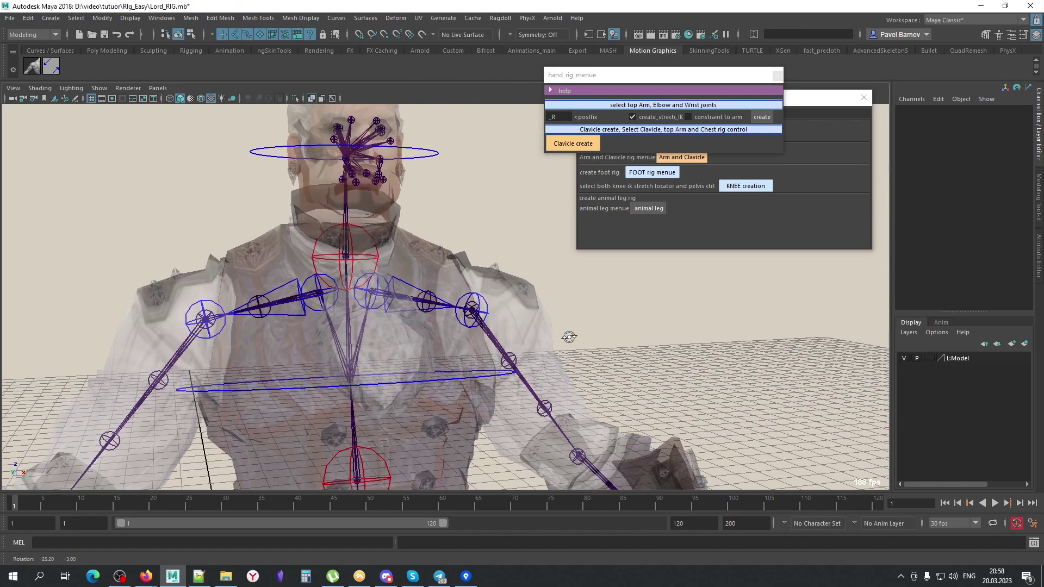
{"action": "left_click_drag", "start_coordinate": [466, 337], "coordinate": [438, 291], "text": "alt"}
{"action": "scroll", "coordinate": [438, 288], "scroll_direction": "up", "scroll_amount": 3}
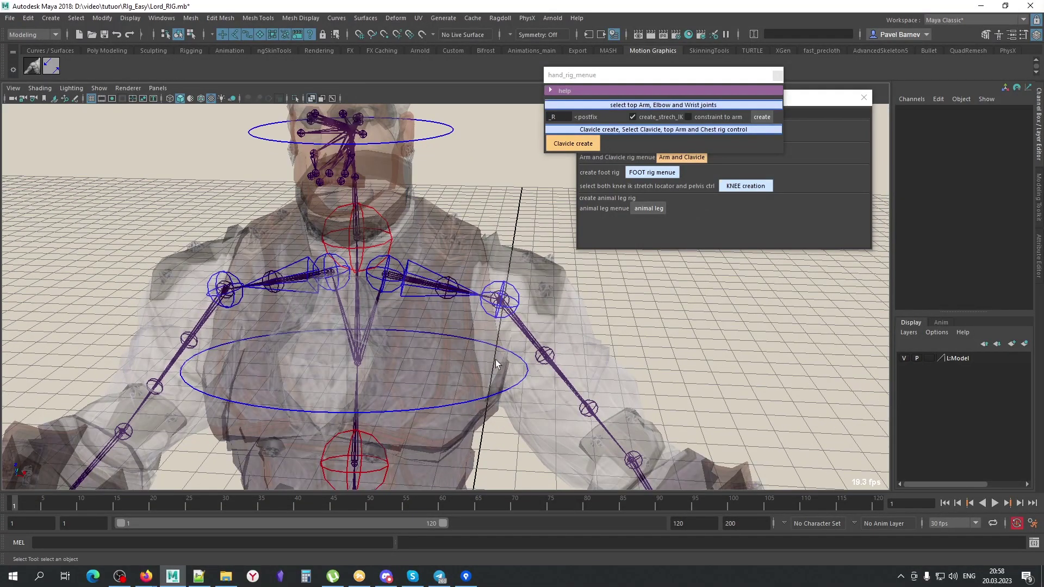
{"action": "scroll", "coordinate": [461, 337], "scroll_direction": "down", "scroll_amount": 3}
{"action": "scroll", "coordinate": [461, 337], "scroll_direction": "down", "scroll_amount": 3}
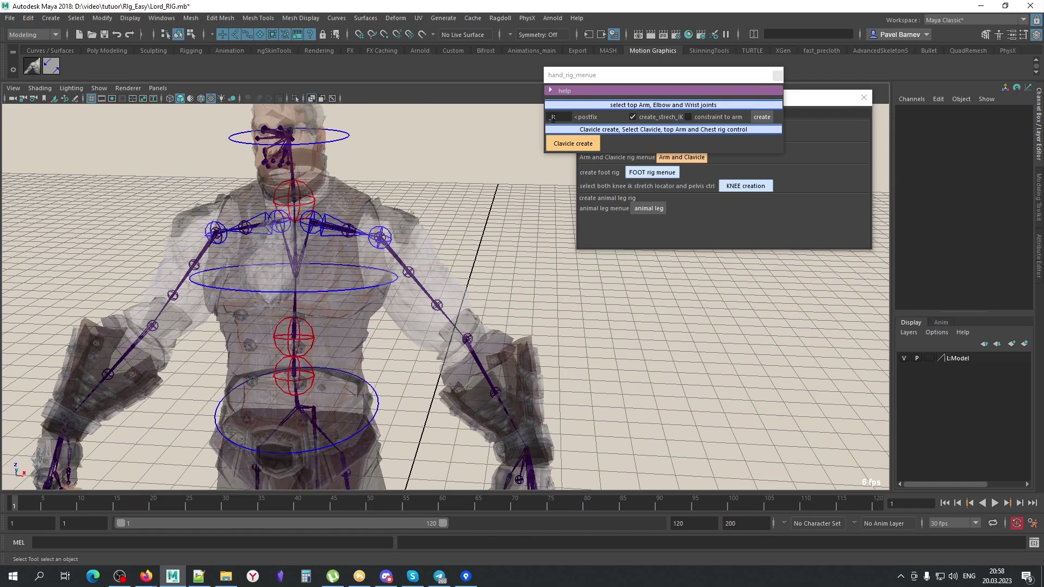
Build a stretchy IK on the left arm's upper arm and elbow joints with postfix _L
{"action": "left_click", "coordinate": [551, 117]}
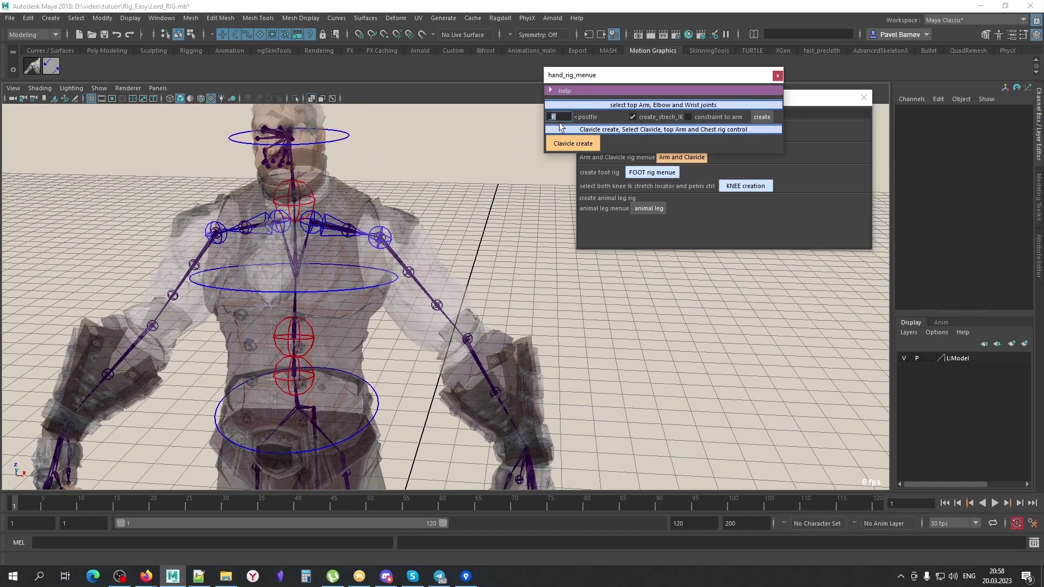
{"action": "type", "text": "L"}
{"action": "left_click", "coordinate": [380, 238]}
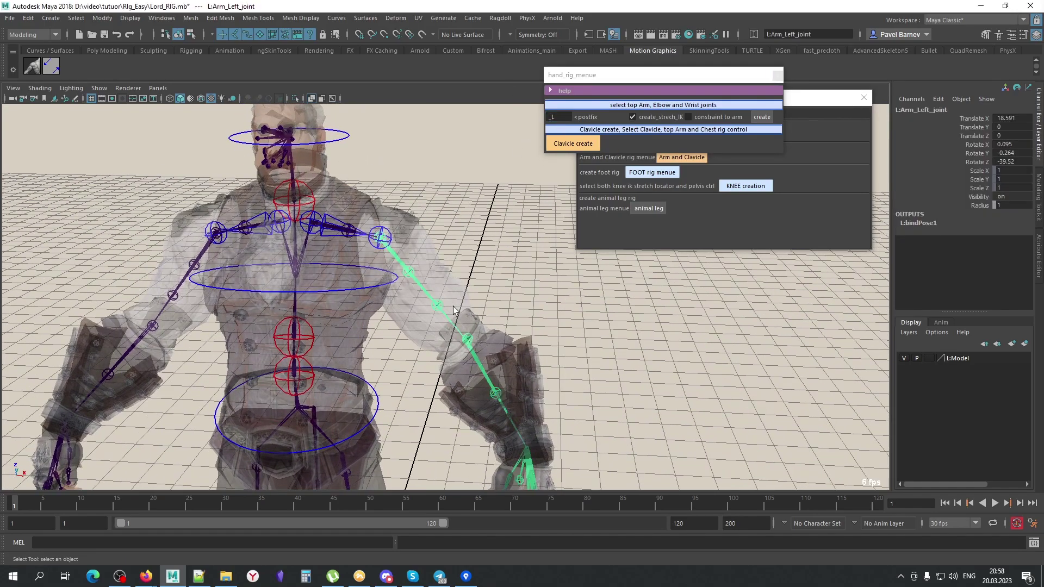
{"action": "mouse_move", "coordinate": [380, 238]}
{"action": "left_mouse_down", "text": "alt"}
{"action": "mouse_move", "coordinate": [406, 230]}
{"action": "mouse_move", "coordinate": [380, 166]}
{"action": "left_mouse_up", "text": "alt"}
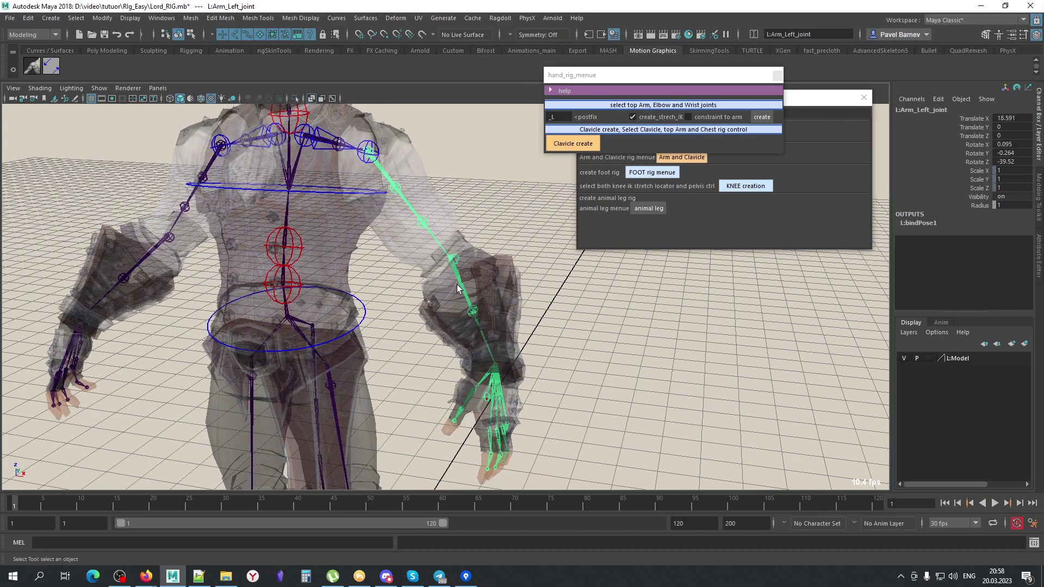
{"action": "left_click", "coordinate": [453, 259], "text": "shift"}
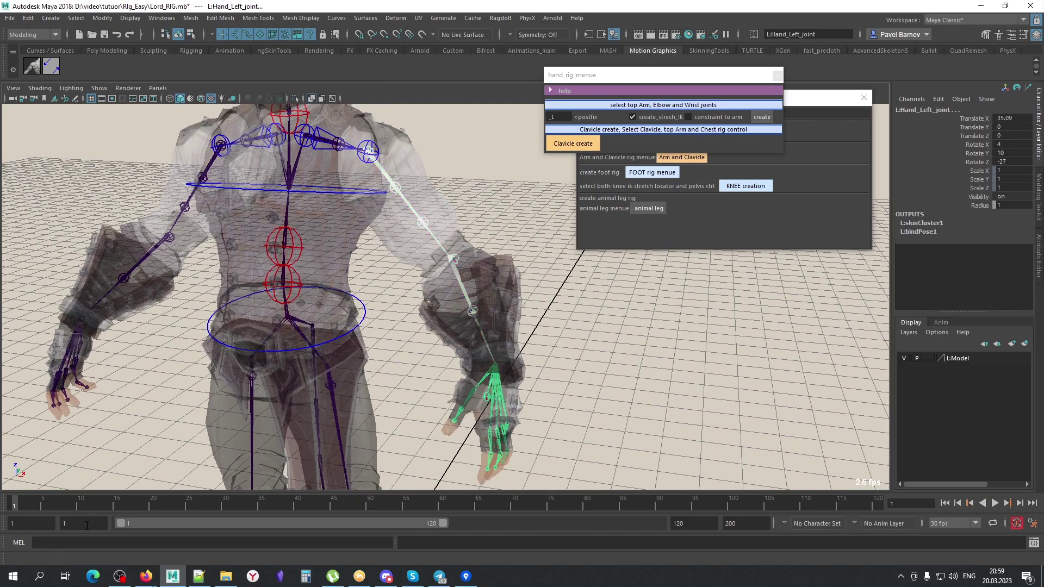
{"action": "key", "text": "bracketleft"}
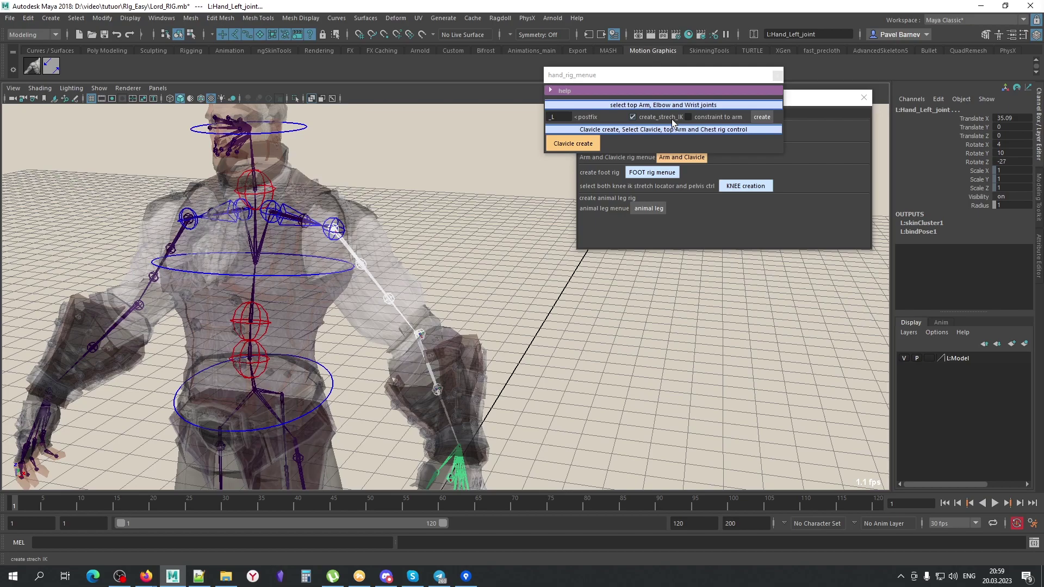
{"action": "left_click_drag", "start_coordinate": [496, 238], "coordinate": [477, 295], "text": "alt"}
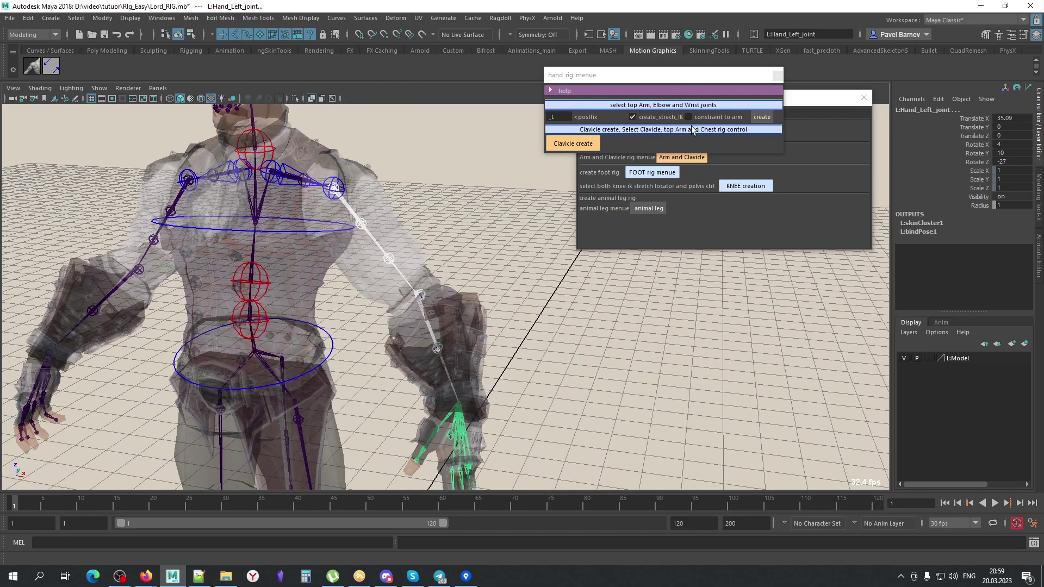
{"action": "left_click", "coordinate": [770, 120]}
{"action": "mouse_move", "coordinate": [489, 280]}
{"action": "left_mouse_down", "text": "alt"}
{"action": "mouse_move", "coordinate": [353, 355]}
{"action": "mouse_move", "coordinate": [442, 417]}
{"action": "mouse_move", "coordinate": [452, 282]}
{"action": "left_mouse_up", "text": "alt"}
Build the right arm's stretchy IK, strech_ik_foot1, from the upper arm and hand joints with postfix _R
{"action": "right_click_drag", "start_coordinate": [452, 281], "coordinate": [503, 333], "text": "alt"}
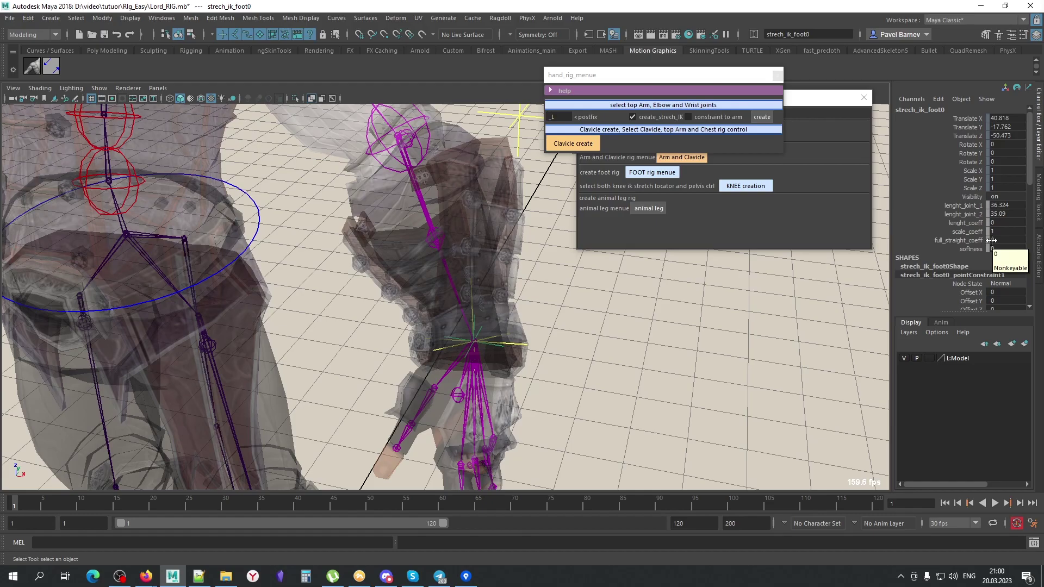
{"action": "mouse_move", "coordinate": [489, 283]}
{"action": "left_mouse_down", "text": "alt"}
{"action": "mouse_move", "coordinate": [354, 344]}
{"action": "mouse_move", "coordinate": [409, 313]}
{"action": "left_mouse_up", "text": "alt"}
{"action": "left_click", "coordinate": [267, 358]}
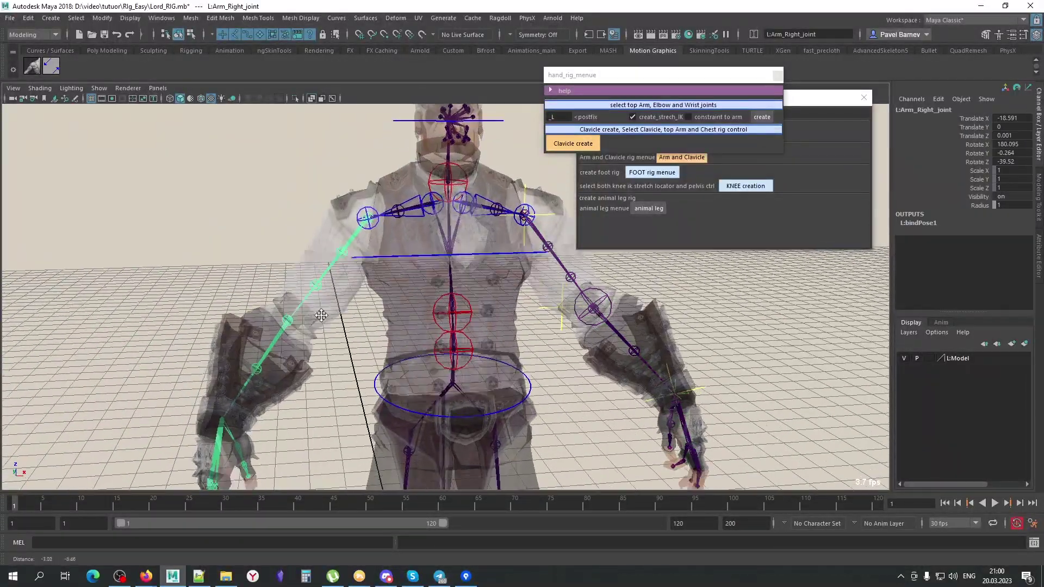
{"action": "scroll", "coordinate": [266, 359], "scroll_direction": "up", "scroll_amount": 3}
{"action": "left_click", "coordinate": [243, 397]}
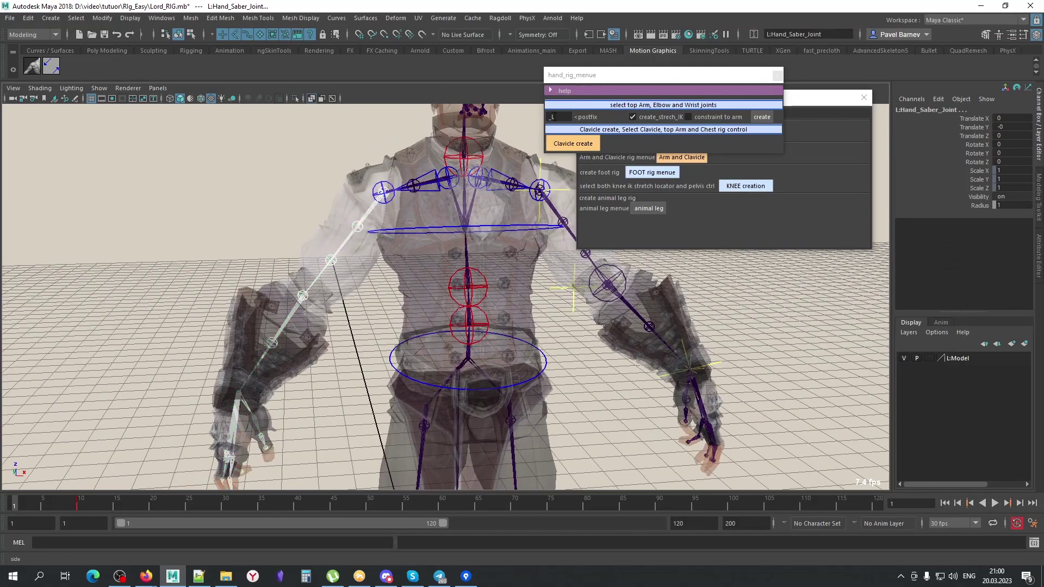
{"action": "double_click", "coordinate": [557, 117]}
{"action": "type", "text": "_R"}
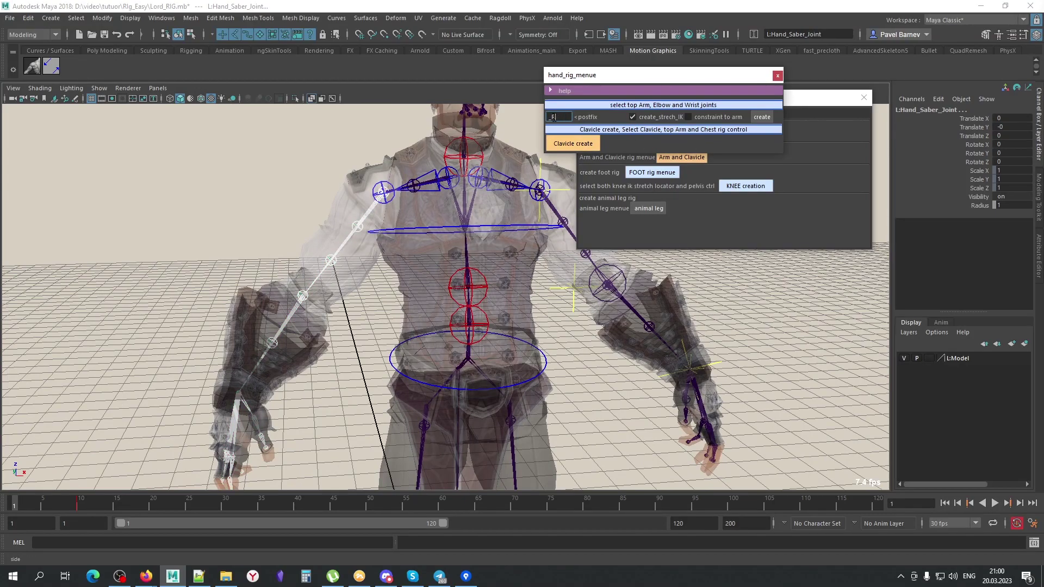
{"action": "left_click", "coordinate": [761, 117]}
Select the left arm's stretch IK locator strech_ik_foot0
{"action": "mouse_move", "coordinate": [69, 365]}
{"action": "left_mouse_down", "text": "alt"}
{"action": "mouse_move", "coordinate": [548, 373]}
{"action": "mouse_move", "coordinate": [582, 338]}
{"action": "mouse_move", "coordinate": [24, 298]}
{"action": "left_mouse_up", "text": "alt"}
{"action": "left_click", "coordinate": [566, 325]}
{"action": "scroll", "coordinate": [522, 310], "scroll_direction": "up", "scroll_amount": 3}
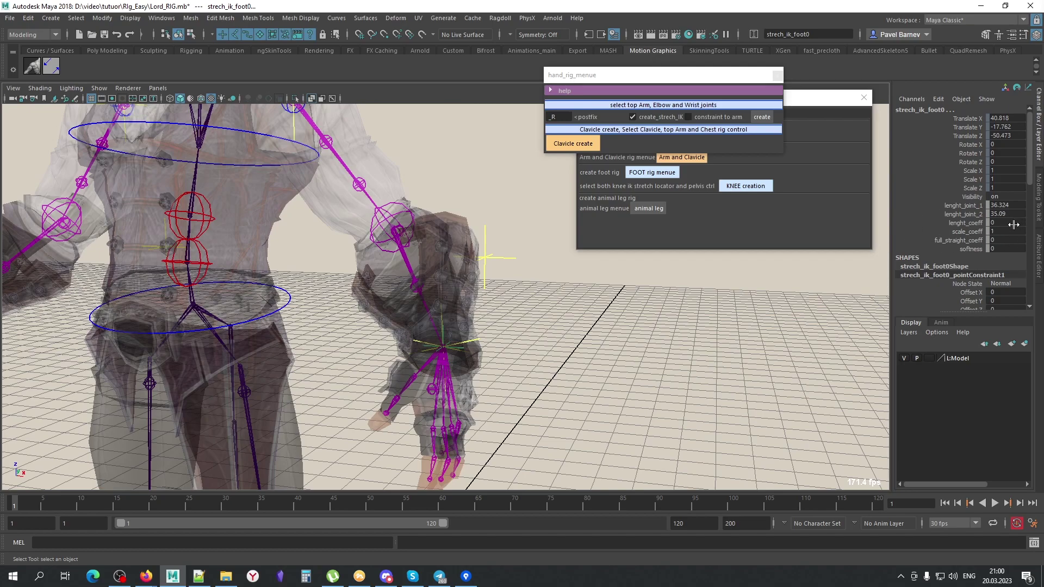
Set strech_ik_foot0's lenght_coeff to 0.1 and full_straight_coeff to 0.5 in the Channel Box
{"action": "left_click", "coordinate": [974, 227]}
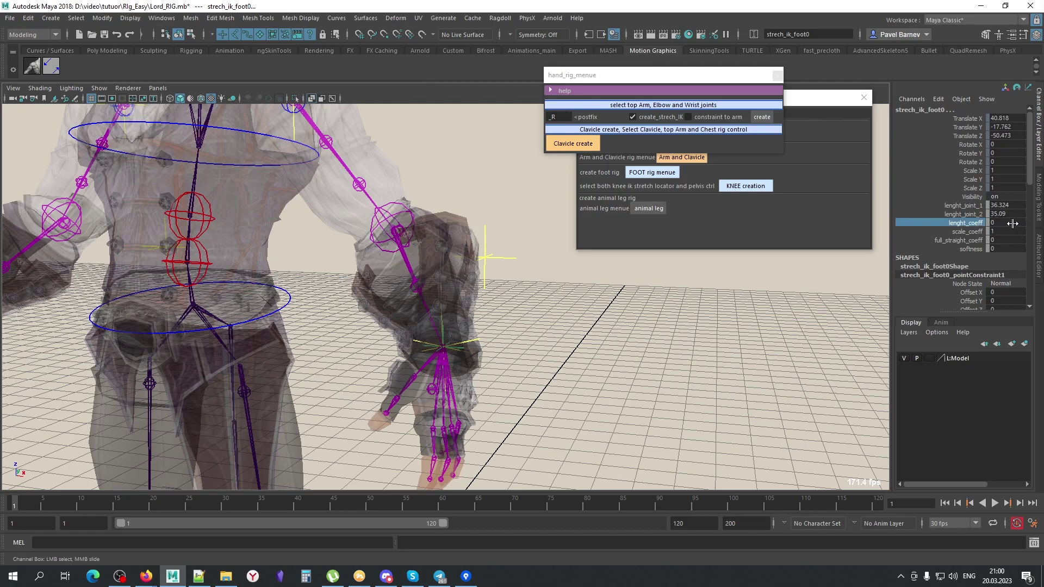
{"action": "double_click", "coordinate": [977, 230]}
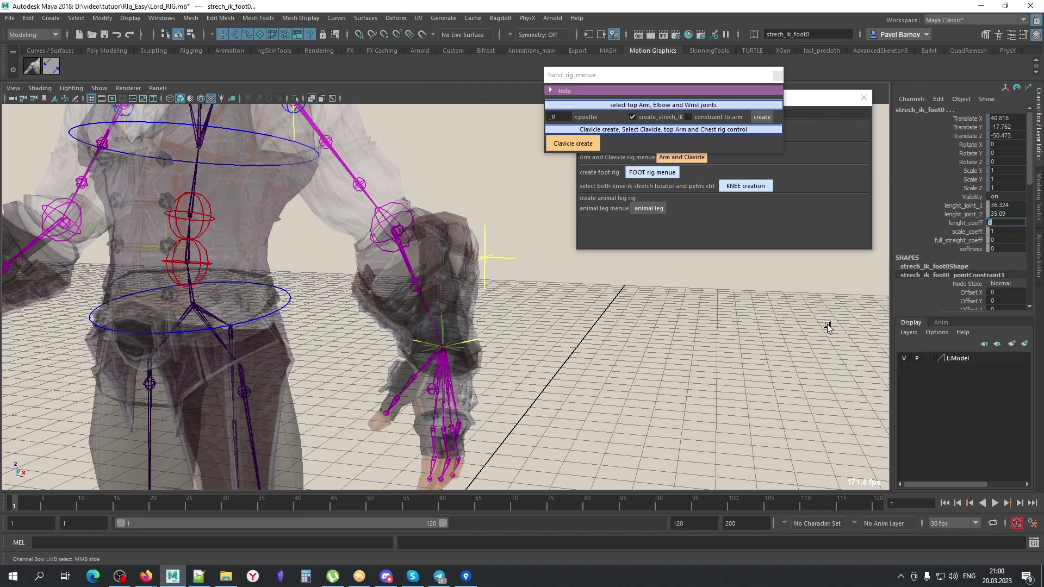
{"action": "left_click", "coordinate": [964, 225]}
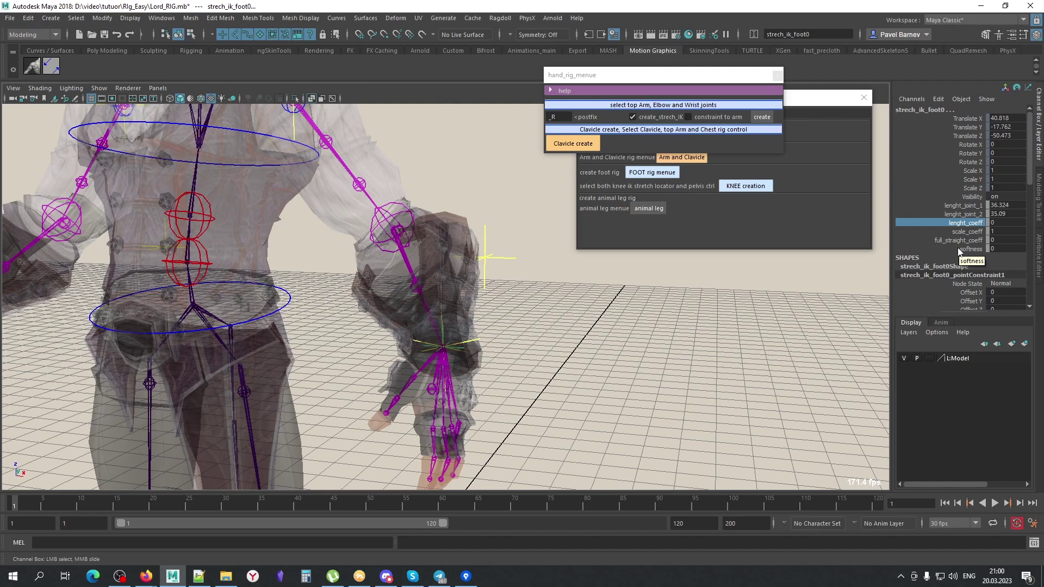
{"action": "double_click", "coordinate": [1001, 224]}
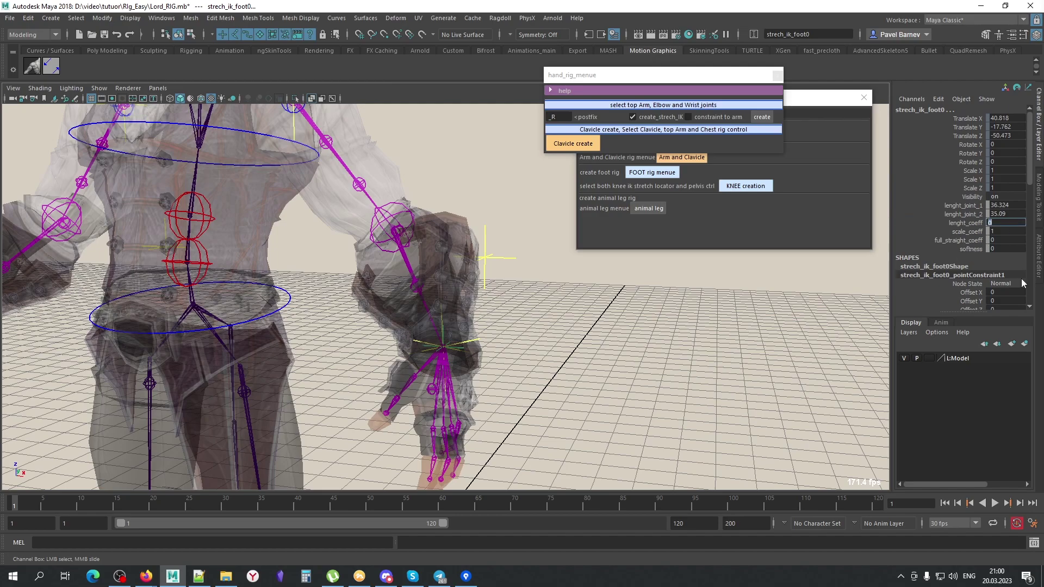
{"action": "type", "text": ".1"}
{"action": "double_click", "coordinate": [1016, 226]}
{"action": "left_click", "coordinate": [959, 241]}
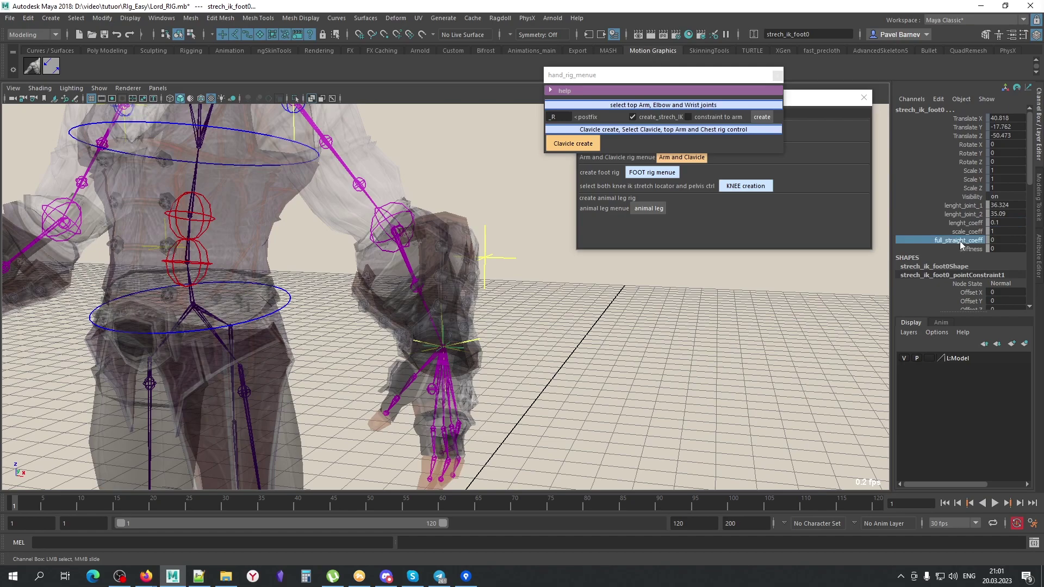
{"action": "double_click", "coordinate": [995, 240]}
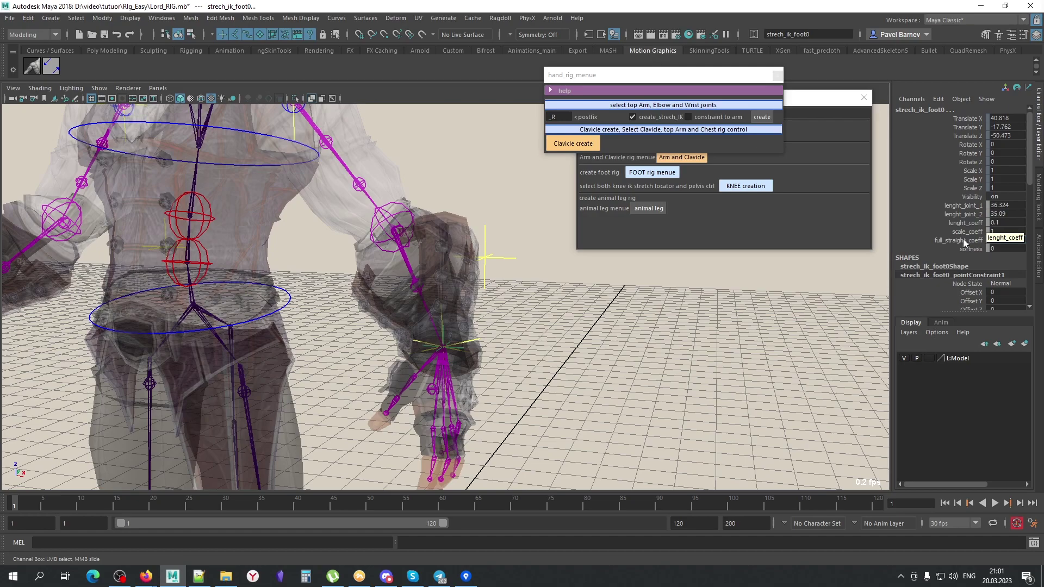
{"action": "double_click", "coordinate": [1005, 240]}
{"action": "type", "text": "0.5"}
{"action": "key", "text": "Return"}
{"action": "left_click", "coordinate": [477, 346]}
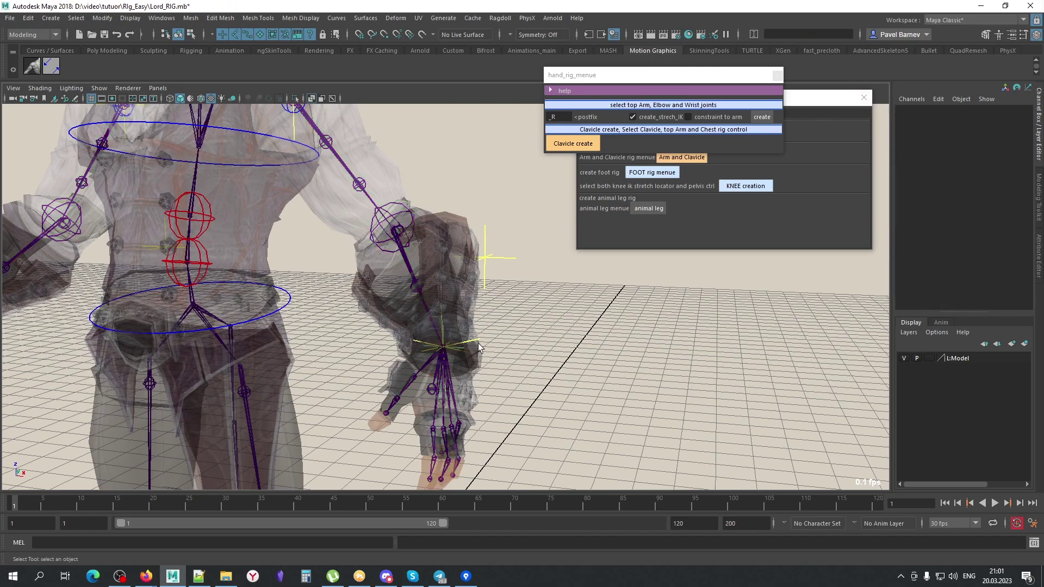
{"action": "key", "text": "w"}
{"action": "middle_click_drag", "start_coordinate": [544, 381], "coordinate": [541, 389]}
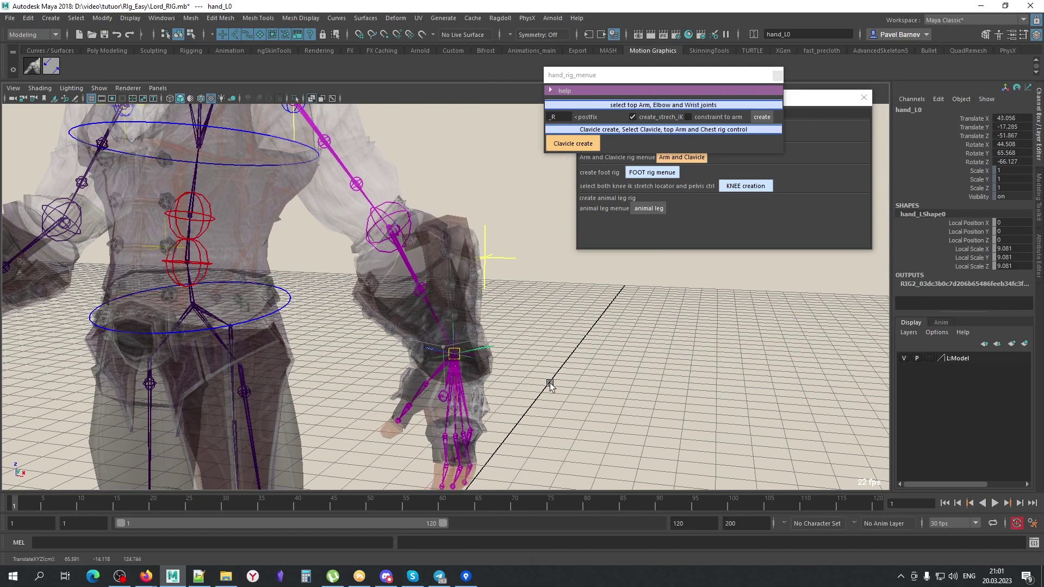
{"action": "left_click_drag", "start_coordinate": [541, 389], "coordinate": [514, 394], "text": "alt"}
{"action": "mouse_move", "coordinate": [513, 394]}
{"action": "middle_mouse_down"}
{"action": "mouse_move", "coordinate": [511, 382]}
{"action": "mouse_move", "coordinate": [531, 430]}
{"action": "mouse_move", "coordinate": [533, 383]}
{"action": "middle_mouse_up"}
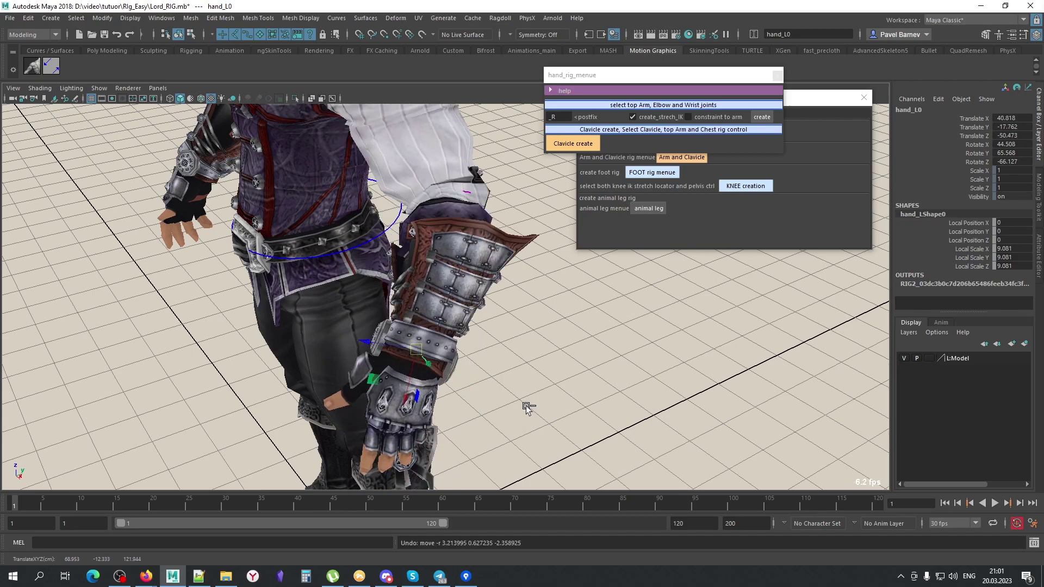
{"action": "key", "text": "alt+x"}
{"action": "left_click_drag", "start_coordinate": [534, 380], "coordinate": [589, 368], "text": "alt"}
{"action": "right_click_drag", "start_coordinate": [589, 367], "coordinate": [709, 381], "text": "alt"}
{"action": "left_click", "coordinate": [709, 381]}
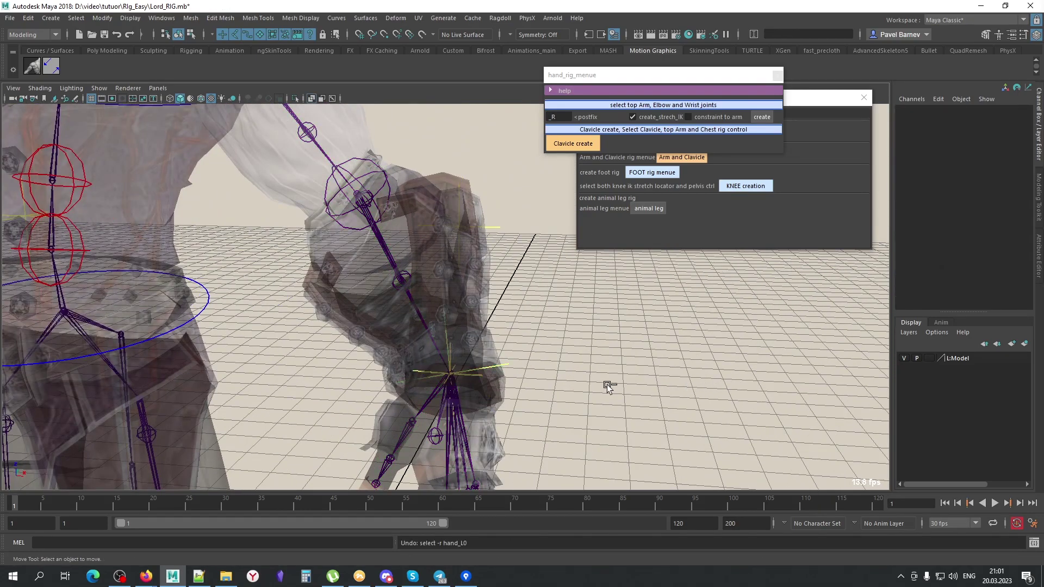
{"action": "key", "text": "ctrl+z"}
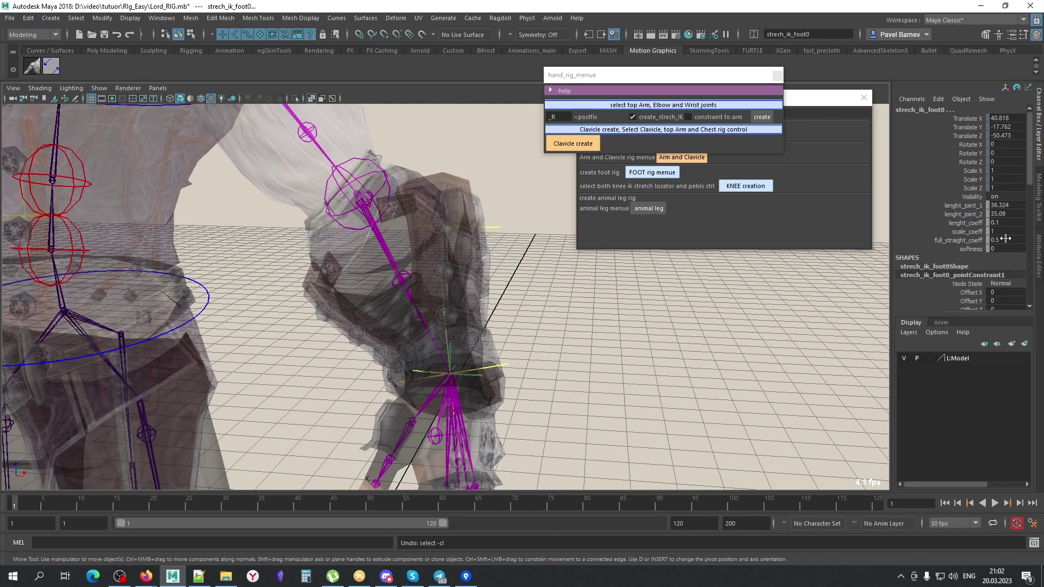
Set the arm stretch locator's softness to 0.2 and Visibility to 0
{"action": "left_click", "coordinate": [995, 249]}
{"action": "type", "text": "0.1"}
{"action": "type", "text": "0.2"}
{"action": "key", "text": "Return"}
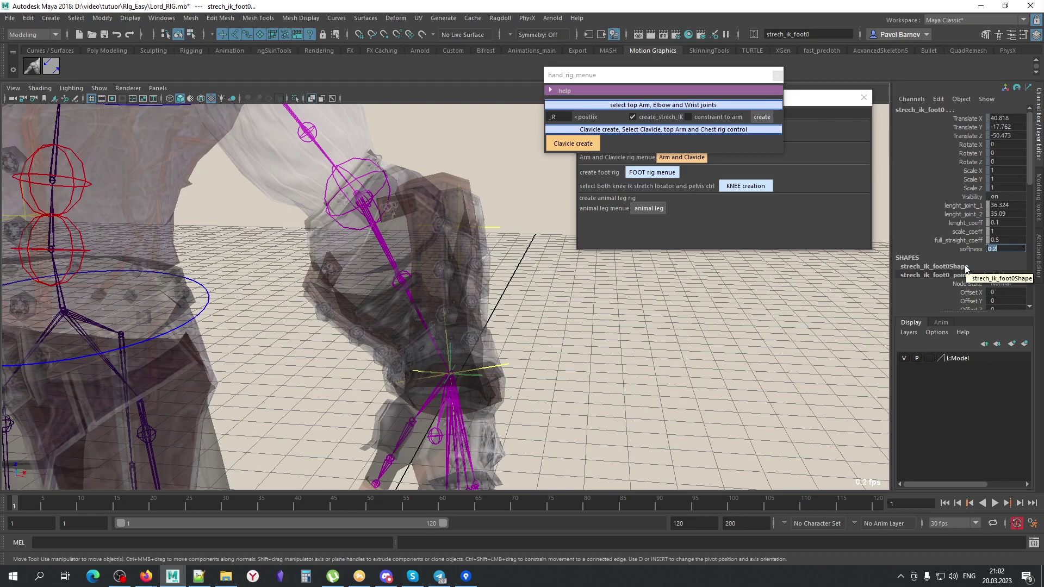
{"action": "left_click", "coordinate": [689, 310]}
{"action": "scroll", "coordinate": [514, 368], "scroll_direction": "up", "scroll_amount": 3}
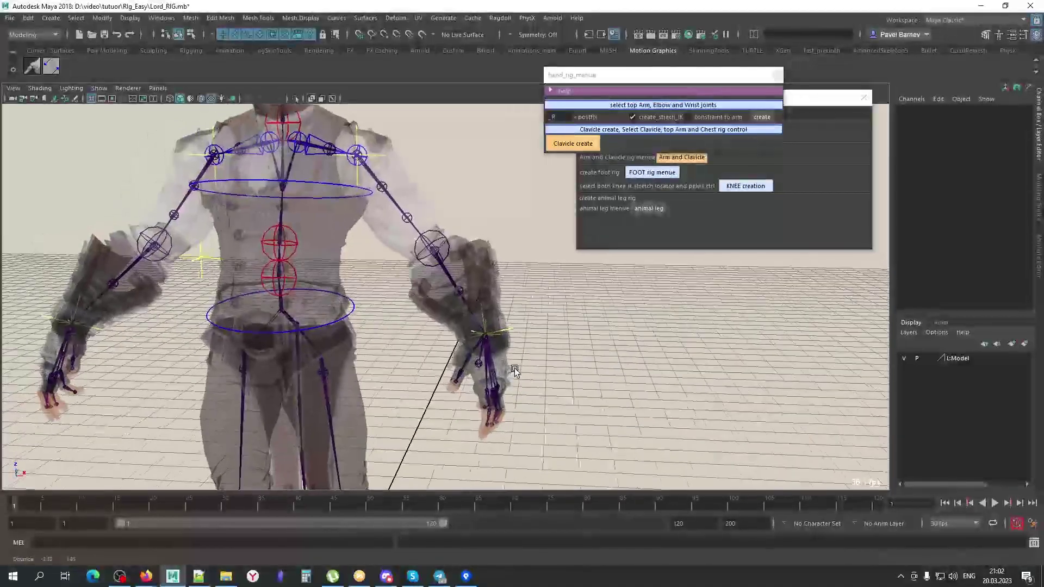
{"action": "scroll", "coordinate": [515, 368], "scroll_direction": "up", "scroll_amount": 2}
{"action": "key", "text": "ctrl+z"}
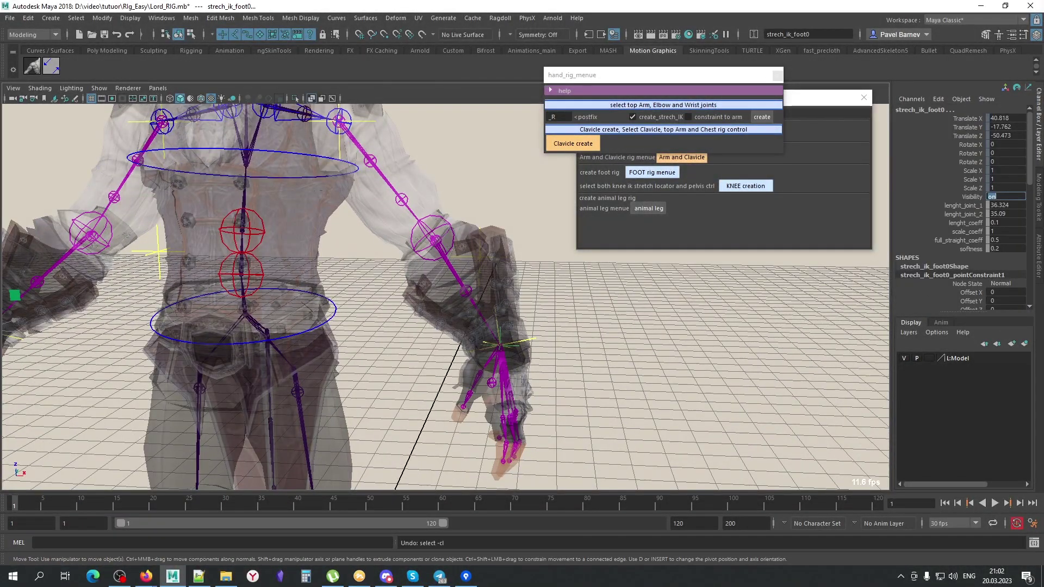
{"action": "type", "text": "0"}
{"action": "key", "text": "Return"}
Turn off X-ray and pull hand_L0 to a new position to test the arm
{"action": "left_click", "coordinate": [535, 382]}
{"action": "key", "text": "alt+x"}
{"action": "mouse_move", "coordinate": [536, 383]}
{"action": "left_mouse_down", "text": "alt"}
{"action": "mouse_move", "coordinate": [451, 369]}
{"action": "mouse_move", "coordinate": [506, 379]}
{"action": "left_mouse_up", "text": "alt"}
{"action": "mouse_move", "coordinate": [559, 390]}
{"action": "middle_mouse_down"}
{"action": "mouse_move", "coordinate": [552, 416]}
{"action": "mouse_move", "coordinate": [542, 404]}
{"action": "middle_mouse_up"}
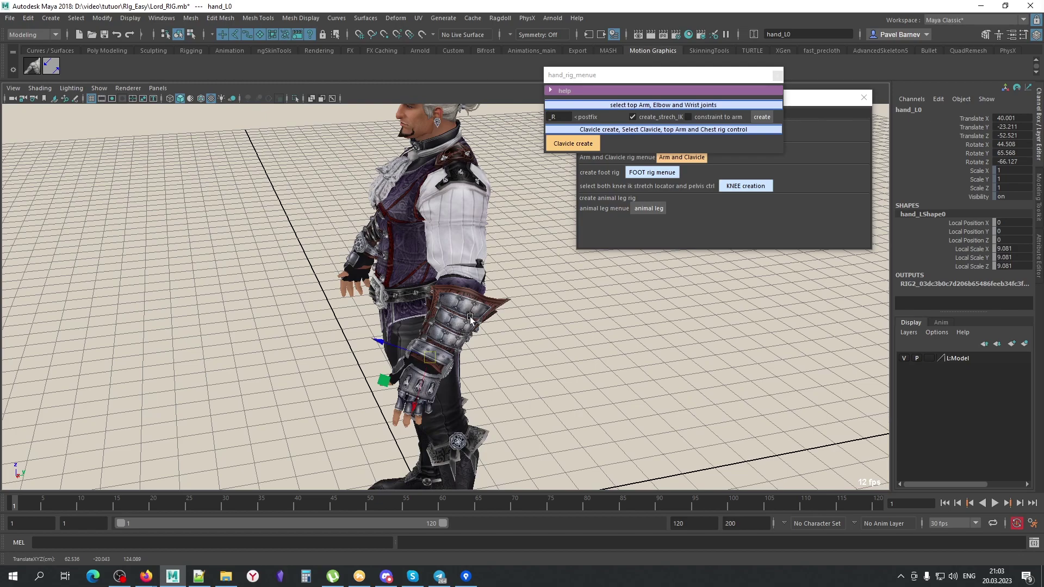
{"action": "mouse_move", "coordinate": [377, 370]}
{"action": "left_mouse_down", "text": "alt"}
{"action": "mouse_move", "coordinate": [440, 397]}
{"action": "mouse_move", "coordinate": [428, 375]}
{"action": "left_mouse_up", "text": "alt"}
{"action": "key", "text": "alt+x"}
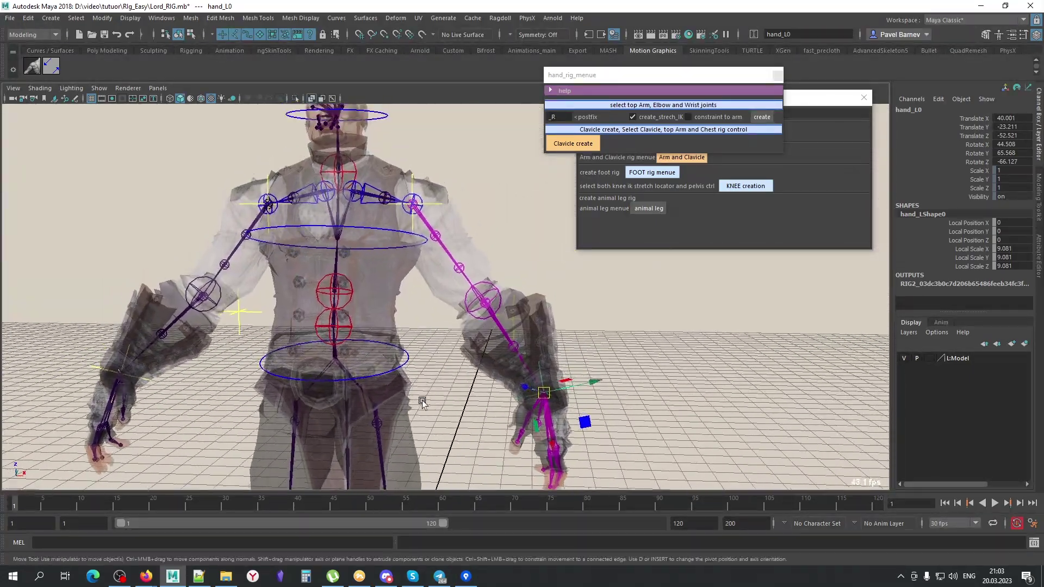
{"action": "scroll", "coordinate": [433, 260], "scroll_direction": "up", "scroll_amount": 5}
{"action": "left_click", "coordinate": [433, 260]}
{"action": "left_click", "coordinate": [396, 265]}
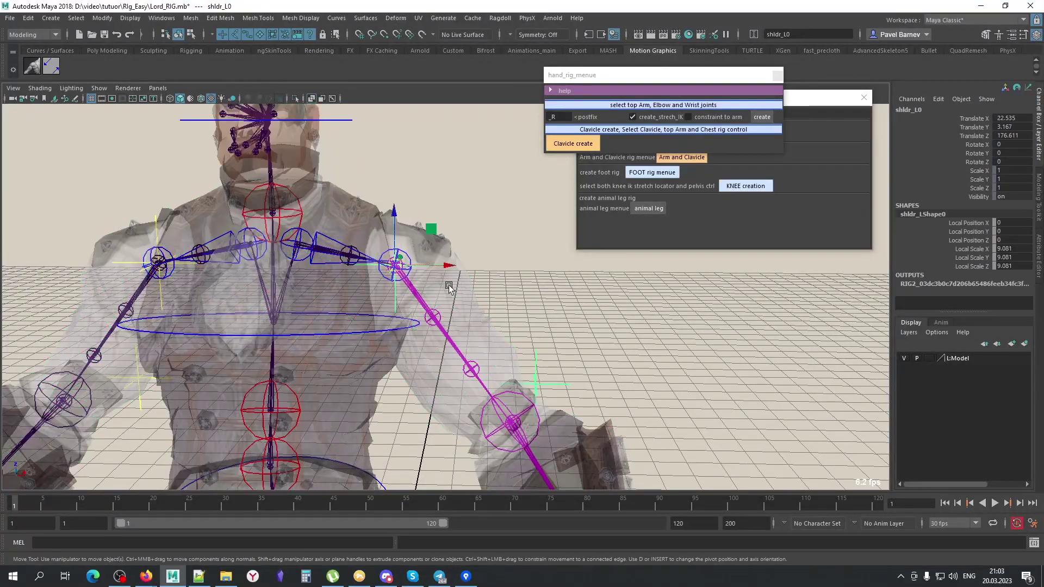
{"action": "middle_click_drag", "start_coordinate": [540, 322], "coordinate": [550, 325]}
{"action": "key", "text": "ctrl+z"}
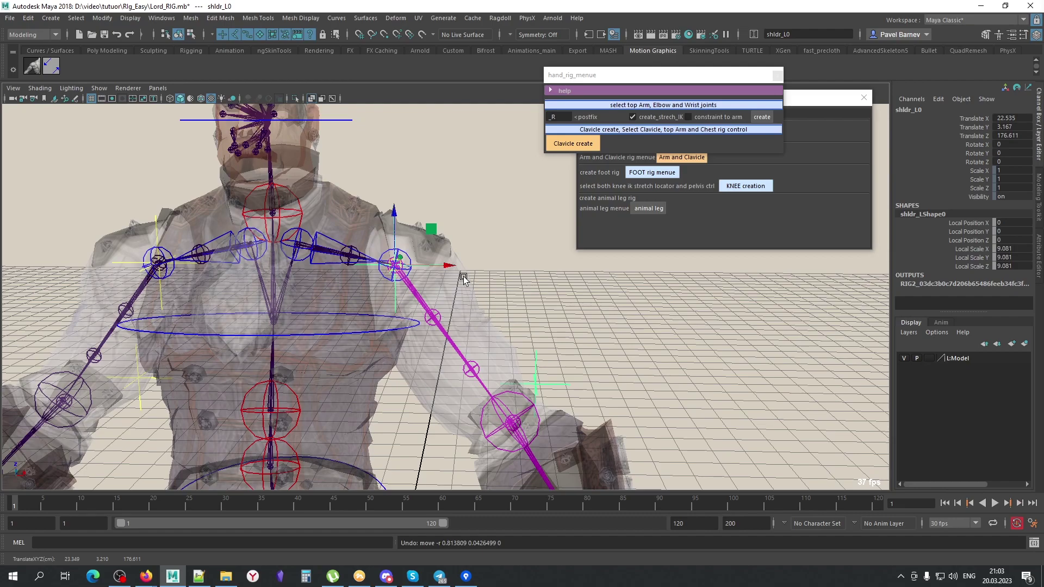
{"action": "scroll", "coordinate": [558, 341], "scroll_direction": "up", "scroll_amount": 2}
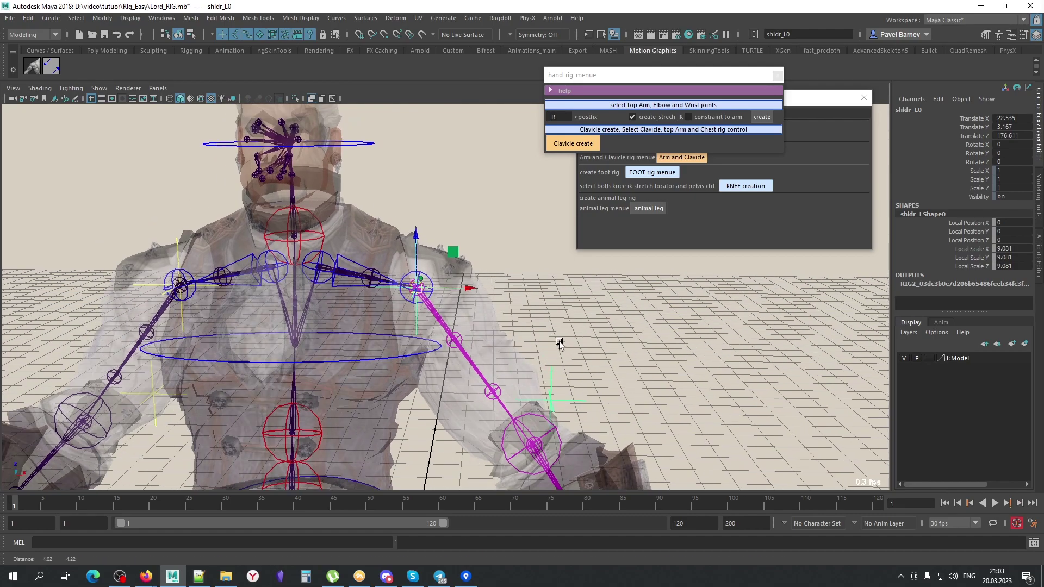
{"action": "scroll", "coordinate": [455, 273], "scroll_direction": "up", "scroll_amount": 2}
{"action": "left_click", "coordinate": [402, 280]}
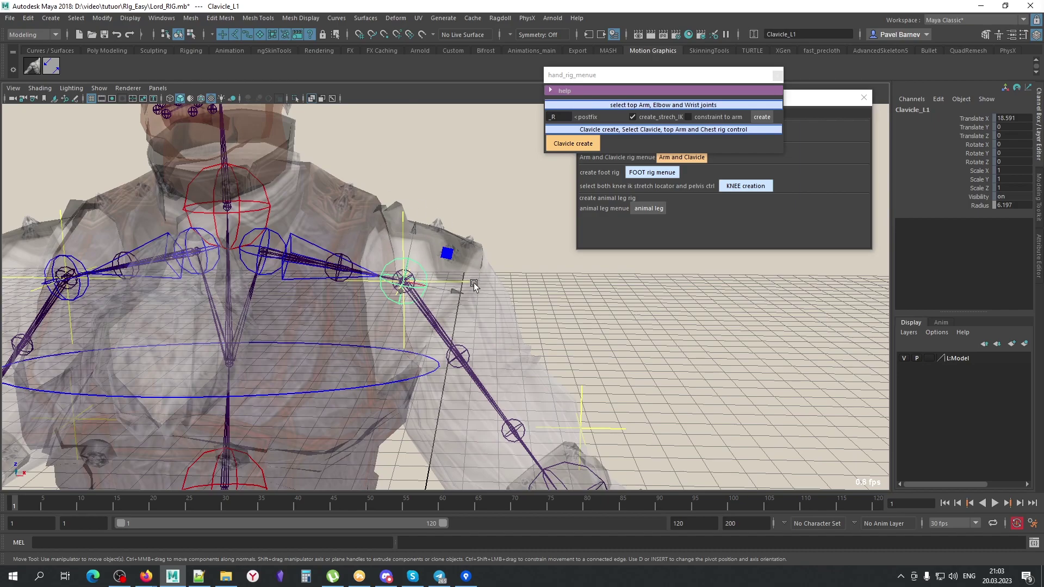
{"action": "left_click", "coordinate": [460, 298]}
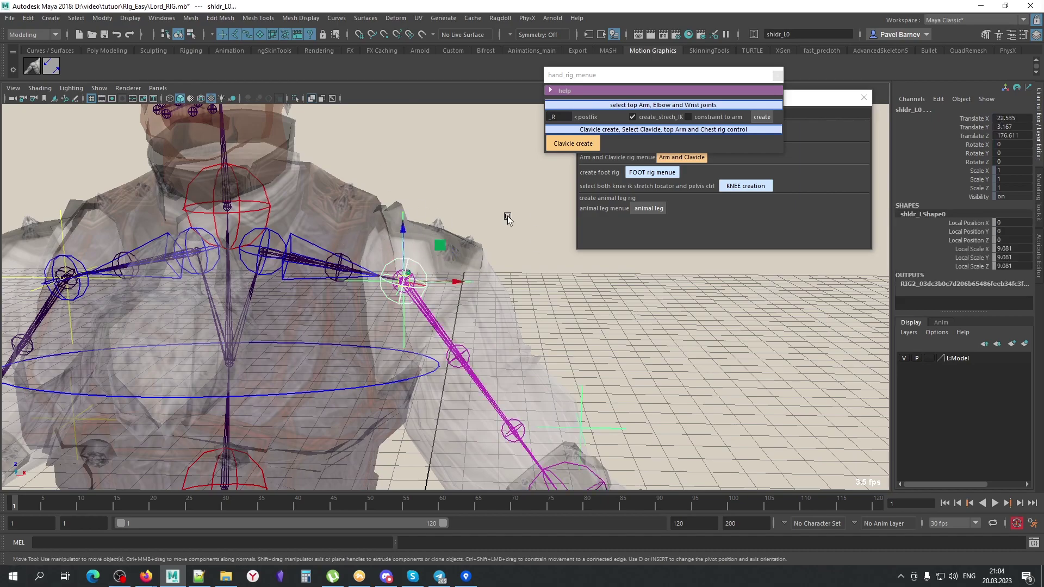
Point-constrain shldr_L0 and shldr_R0 to the left and right clavicles
{"action": "left_click", "coordinate": [808, 99]}
{"action": "left_click", "coordinate": [683, 114]}
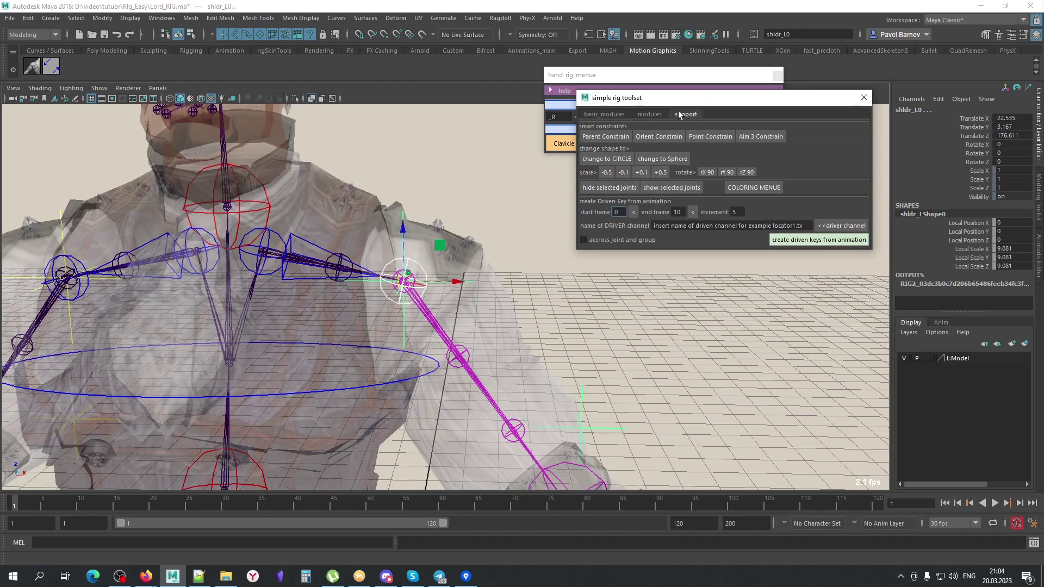
{"action": "left_click", "coordinate": [718, 137]}
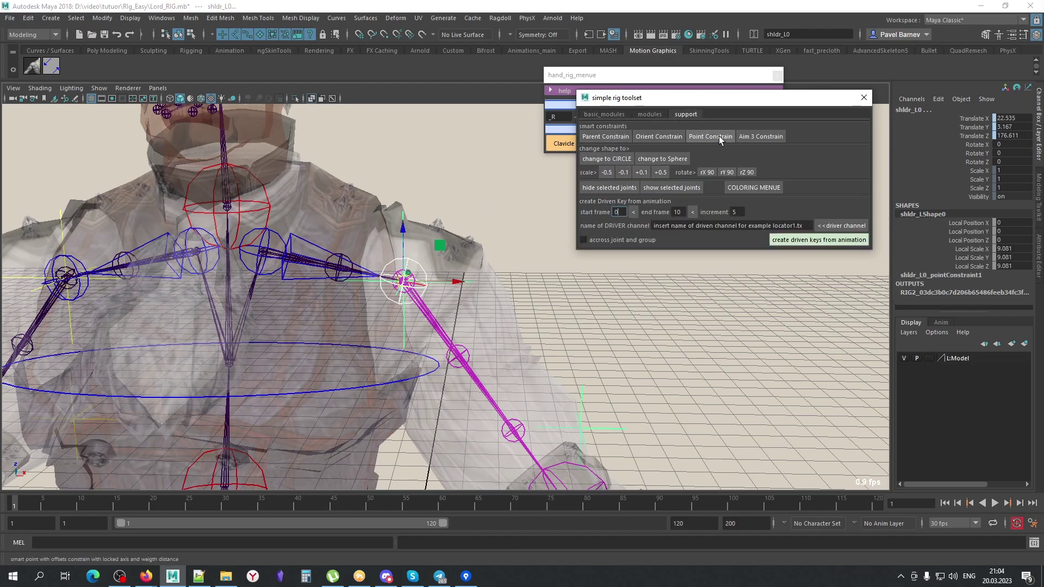
{"action": "left_click_drag", "start_coordinate": [489, 288], "coordinate": [286, 292], "text": "alt"}
{"action": "left_click", "coordinate": [285, 255]}
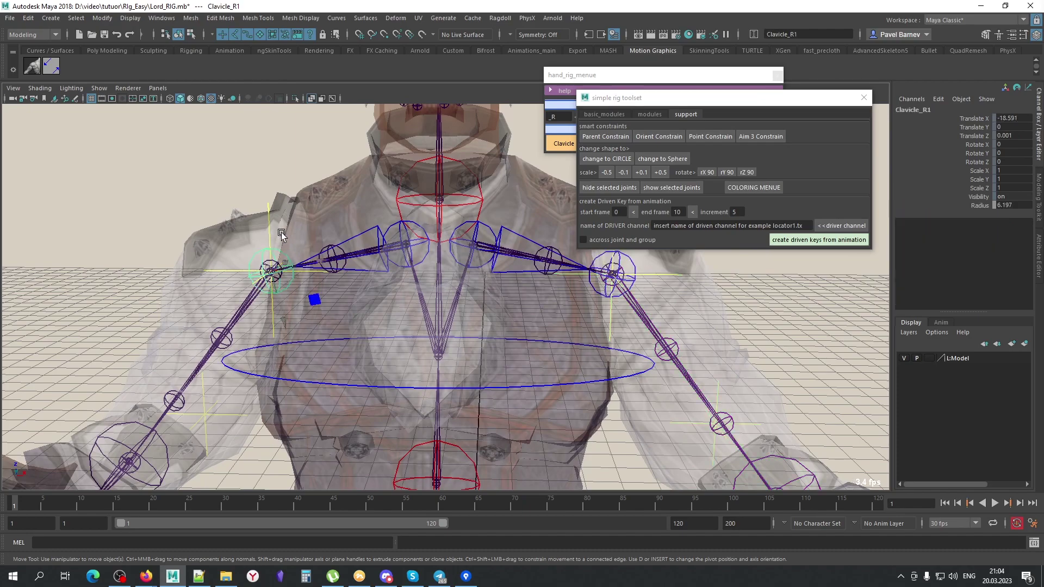
{"action": "left_click", "coordinate": [700, 137]}
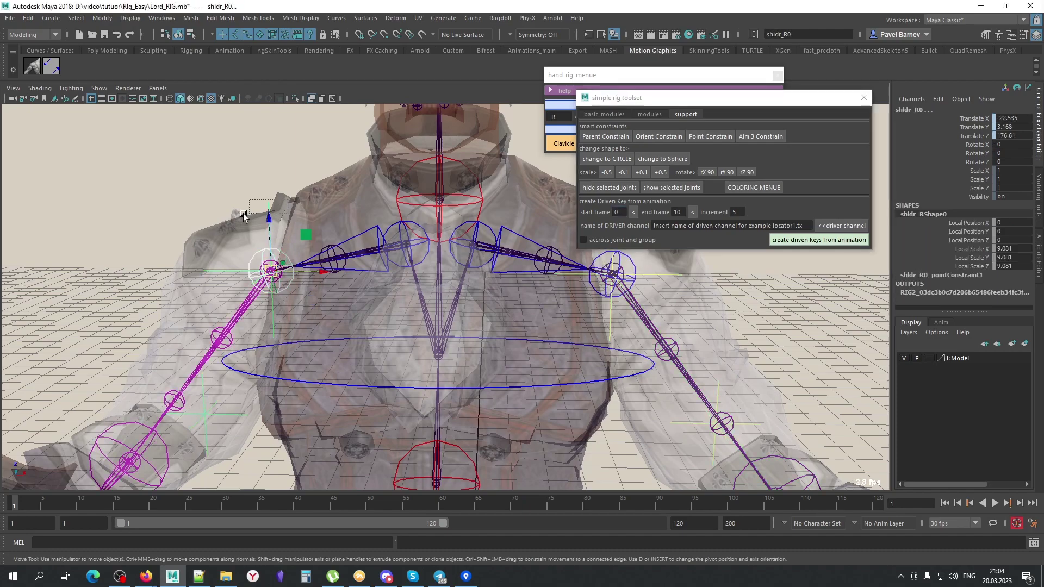
{"action": "left_click_drag", "start_coordinate": [434, 299], "coordinate": [571, 299], "text": "alt"}
Change options for shldr_L0's Translate X, Y and Z channels in the Channel Box
{"action": "left_click", "coordinate": [338, 278]}
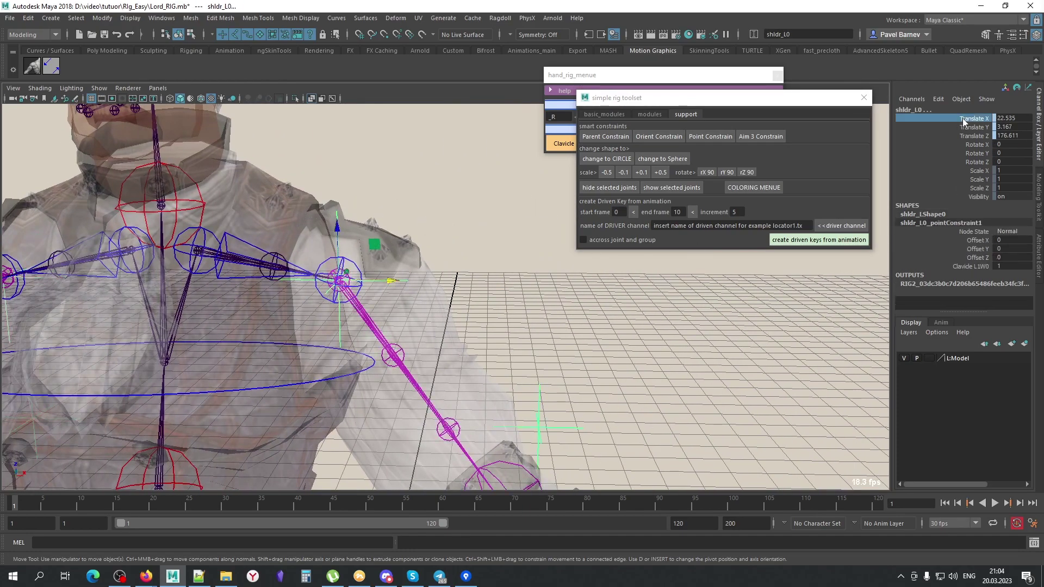
{"action": "left_click_drag", "start_coordinate": [973, 118], "coordinate": [973, 135]}
{"action": "right_click", "coordinate": [956, 130]}
{"action": "left_click", "coordinate": [943, 363]}
{"action": "left_click_drag", "start_coordinate": [714, 430], "coordinate": [489, 337], "text": "alt"}
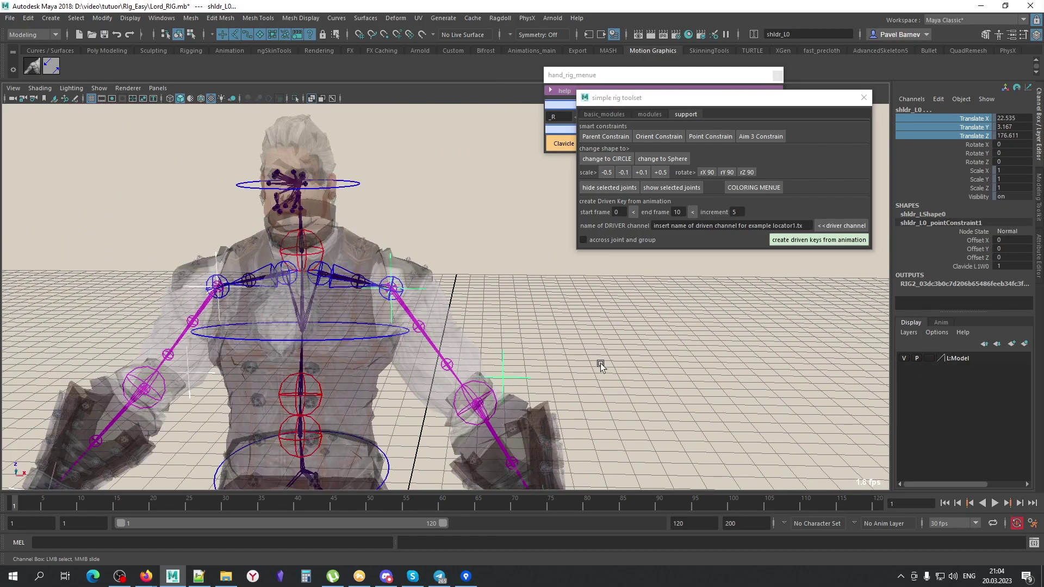
{"action": "left_click", "coordinate": [470, 325]}
Set the Clavicle_R1 joint Radius to 0, then deselect and return to the front view
{"action": "left_click", "coordinate": [418, 298]}
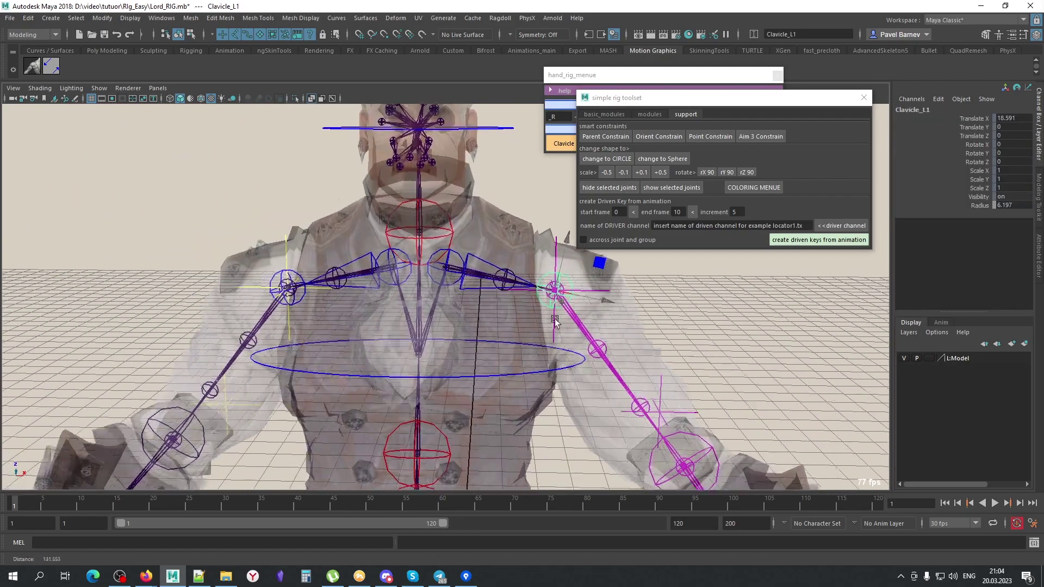
{"action": "key", "text": "f"}
{"action": "left_click", "coordinate": [993, 209]}
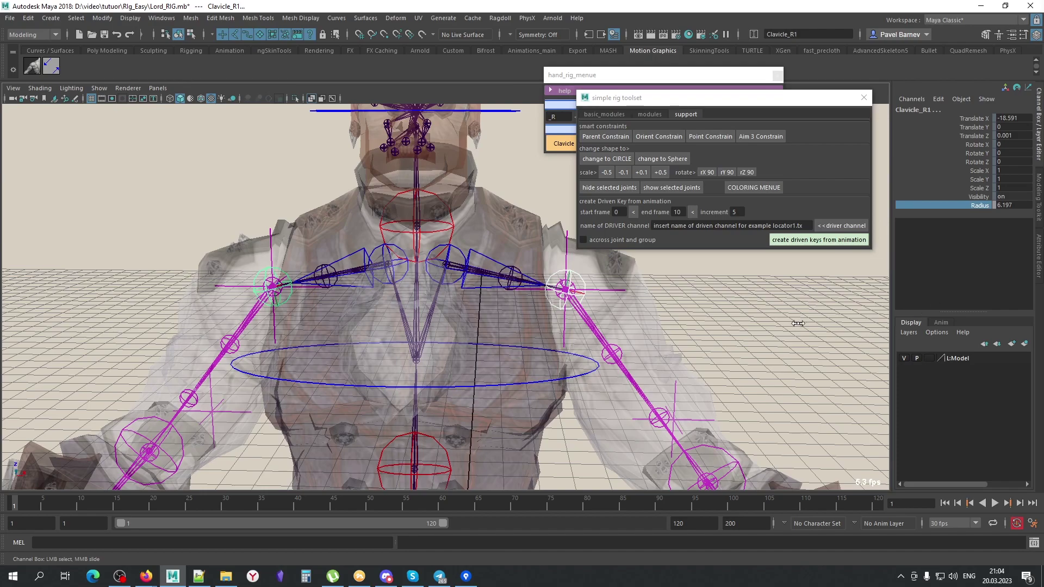
{"action": "middle_click_drag", "start_coordinate": [799, 323], "coordinate": [771, 324]}
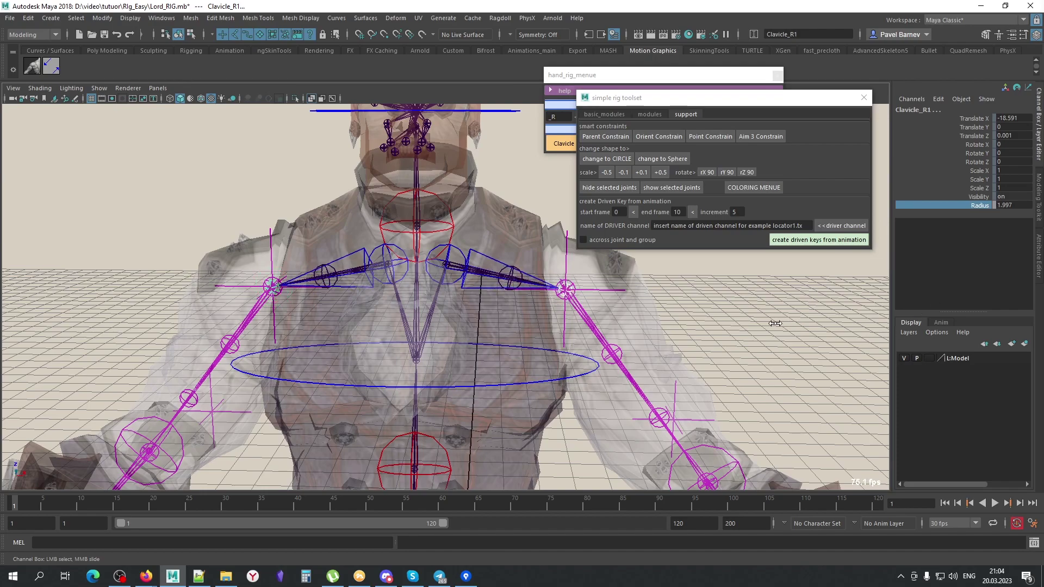
{"action": "double_click", "coordinate": [1016, 204]}
{"action": "type", "text": "0"}
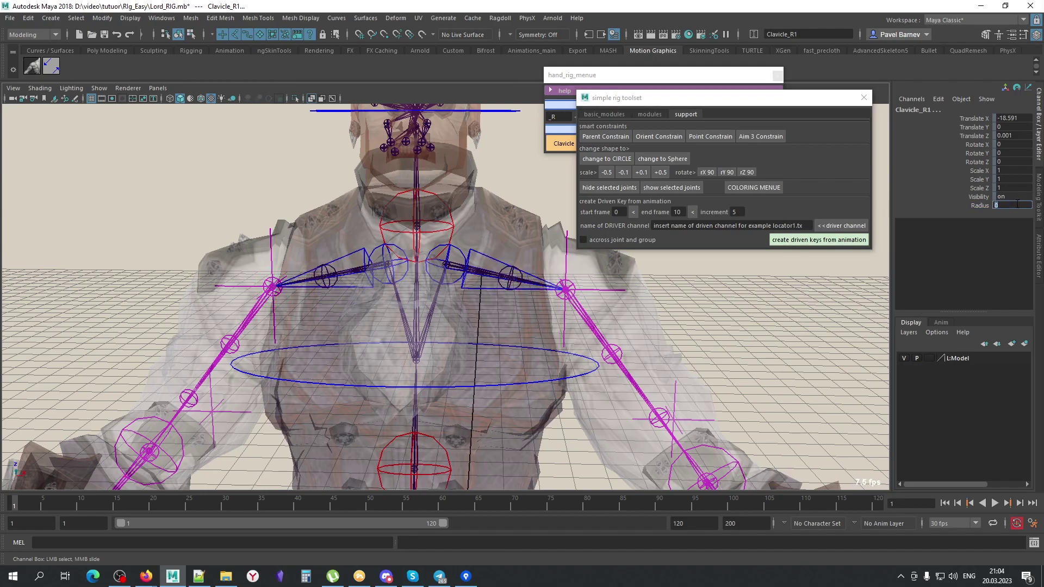
{"action": "left_click", "coordinate": [809, 324]}
{"action": "mouse_move", "coordinate": [750, 326]}
{"action": "left_mouse_down", "text": "alt"}
{"action": "mouse_move", "coordinate": [618, 330]}
{"action": "mouse_move", "coordinate": [780, 354]}
{"action": "mouse_move", "coordinate": [654, 362]}
{"action": "mouse_move", "coordinate": [690, 353]}
{"action": "mouse_move", "coordinate": [711, 310]}
{"action": "mouse_move", "coordinate": [386, 358]}
{"action": "mouse_move", "coordinate": [634, 353]}
{"action": "mouse_move", "coordinate": [619, 352]}
{"action": "left_mouse_up", "text": "alt"}
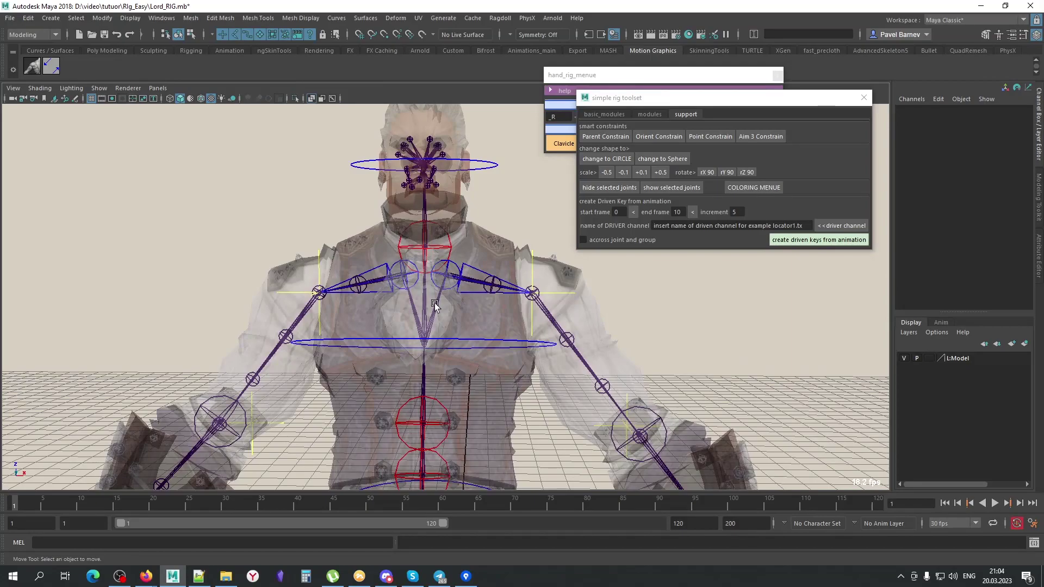
{"action": "scroll", "coordinate": [434, 306], "scroll_direction": "up", "scroll_amount": 3}
{"action": "scroll", "coordinate": [435, 307], "scroll_direction": "up", "scroll_amount": 2}
{"action": "left_click_drag", "start_coordinate": [476, 255], "coordinate": [533, 375]}
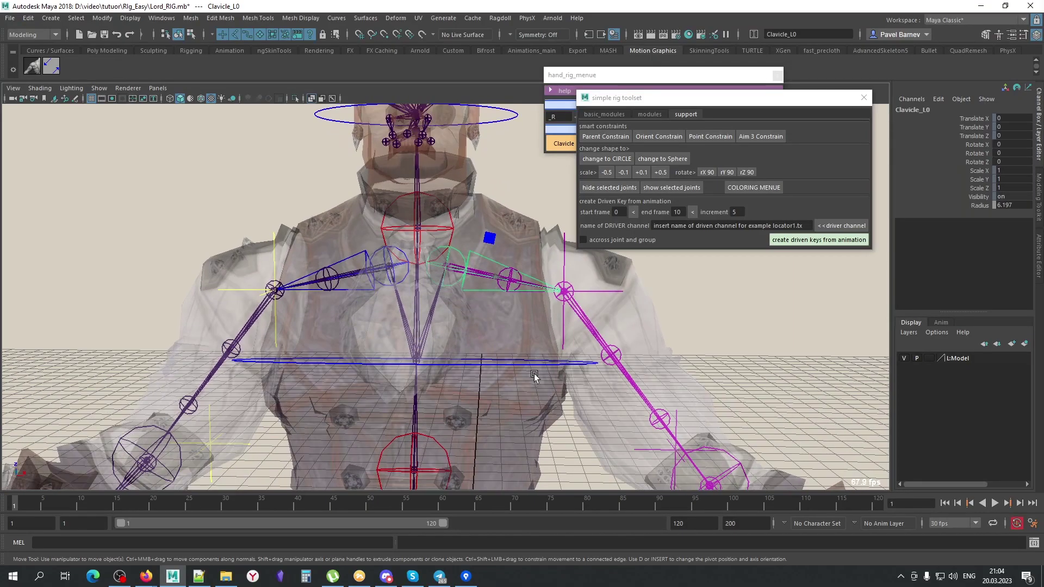
{"action": "key", "text": "e"}
{"action": "left_click", "coordinate": [597, 362]}
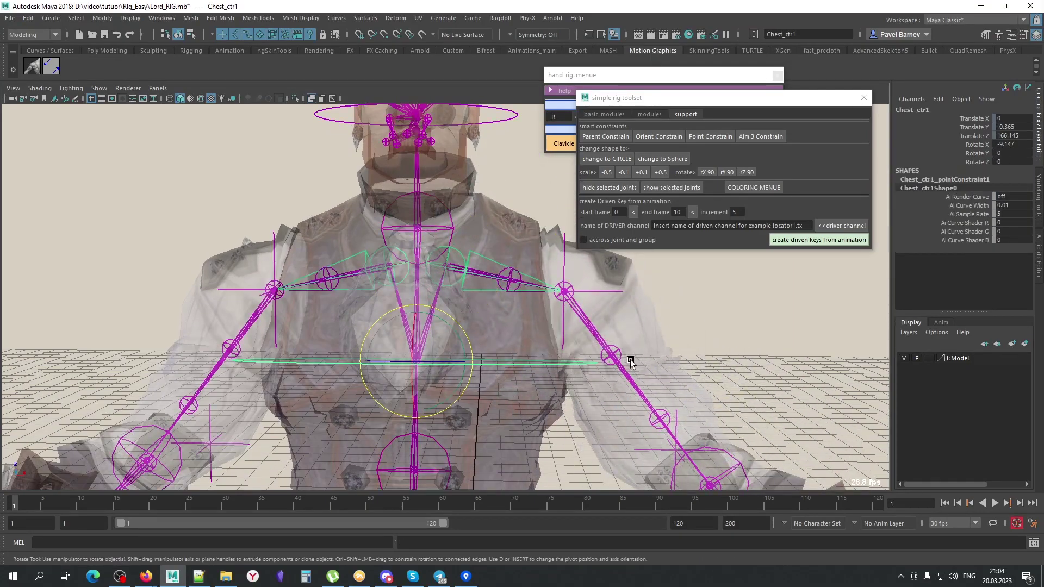
{"action": "left_click_drag", "start_coordinate": [631, 360], "coordinate": [565, 344]}
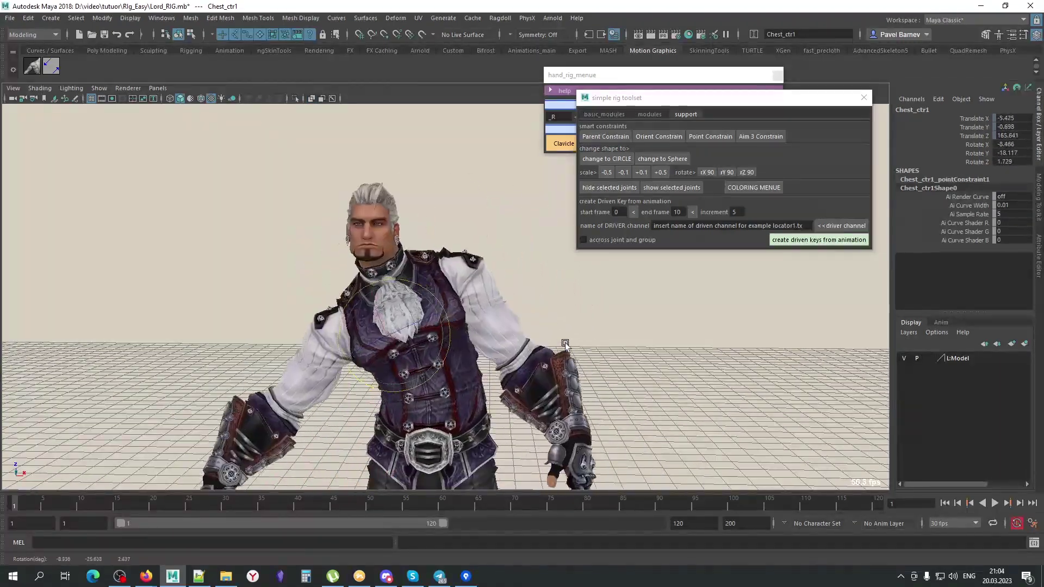
{"action": "key", "text": "ctrl+z"}
{"action": "left_click", "coordinate": [498, 277]}
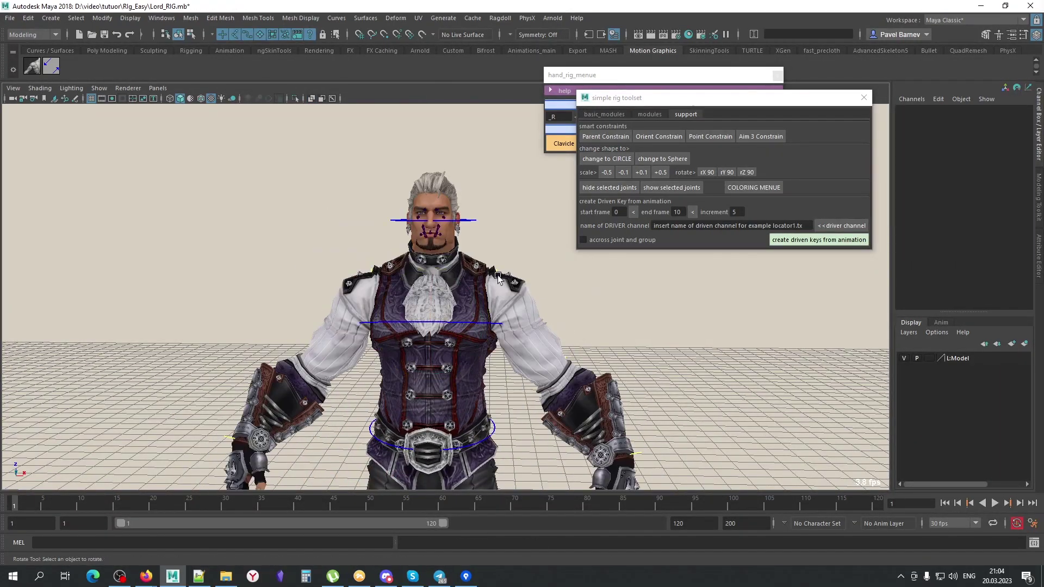
{"action": "key", "text": "alt+a"}
{"action": "left_click_drag", "start_coordinate": [570, 391], "coordinate": [720, 359]}
{"action": "key", "text": "ctrl+z"}
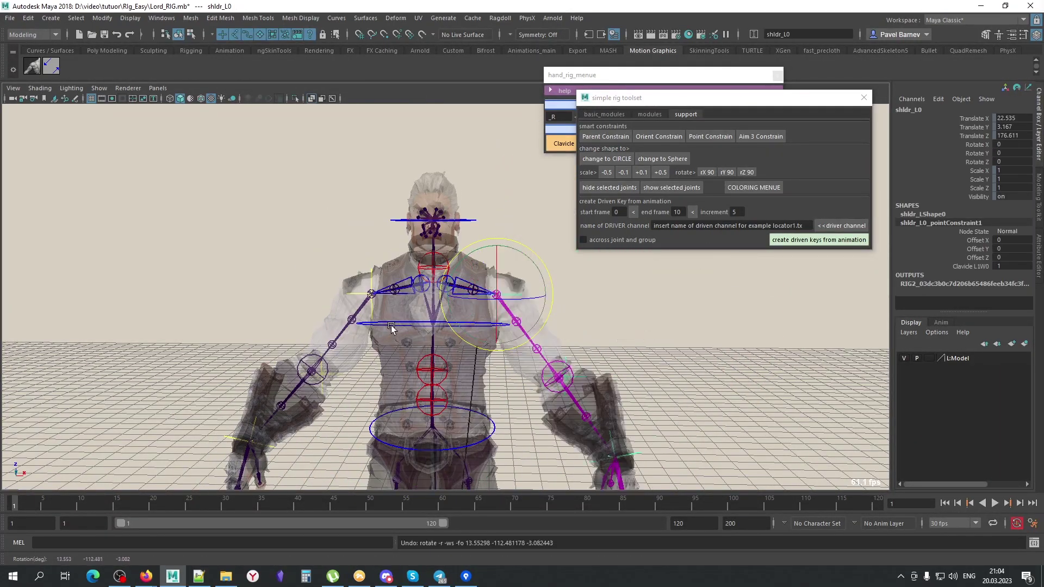
{"action": "left_click", "coordinate": [391, 327]}
{"action": "middle_click_drag", "start_coordinate": [657, 415], "coordinate": [546, 318], "text": "alt"}
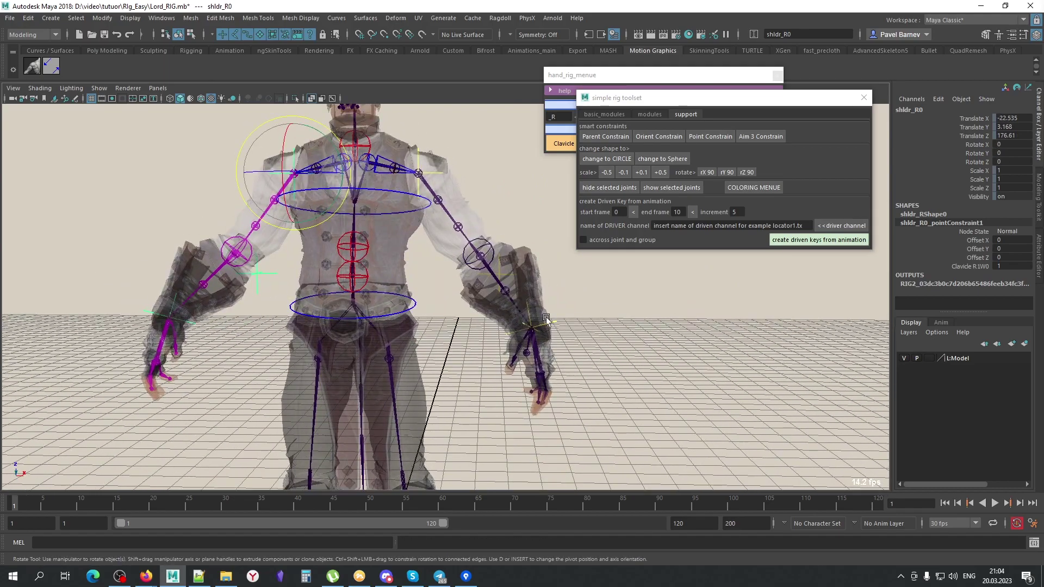
{"action": "left_click", "coordinate": [546, 318]}
{"action": "key", "text": "w"}
{"action": "left_click_drag", "start_coordinate": [583, 394], "coordinate": [534, 275], "text": "alt"}
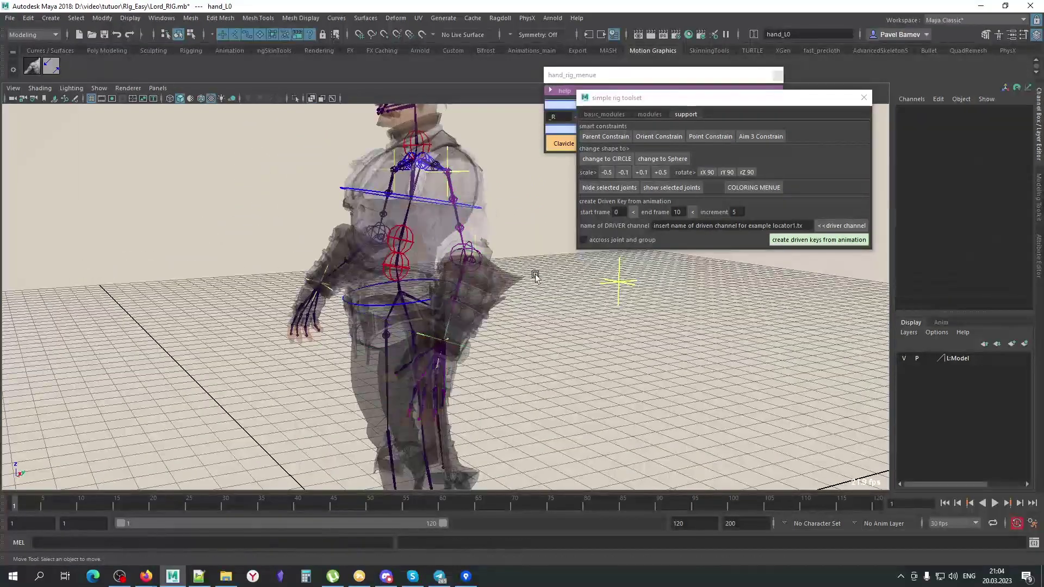
{"action": "scroll", "coordinate": [534, 275], "scroll_direction": "up", "scroll_amount": 5}
{"action": "scroll", "coordinate": [530, 374], "scroll_direction": "up", "scroll_amount": 3}
{"action": "left_click", "coordinate": [529, 373]}
{"action": "key", "text": "alt+a"}
{"action": "scroll", "coordinate": [662, 412], "scroll_direction": "up", "scroll_amount": 3}
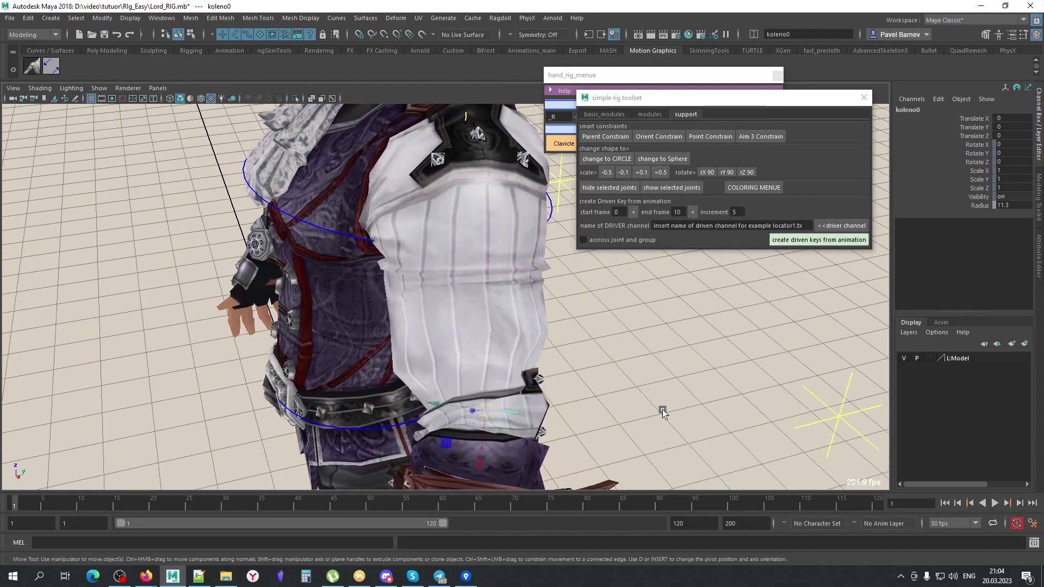
{"action": "key", "text": "alt+a"}
{"action": "scroll", "coordinate": [662, 411], "scroll_direction": "down", "scroll_amount": 5}
{"action": "left_click_drag", "start_coordinate": [662, 411], "coordinate": [490, 338], "text": "alt"}
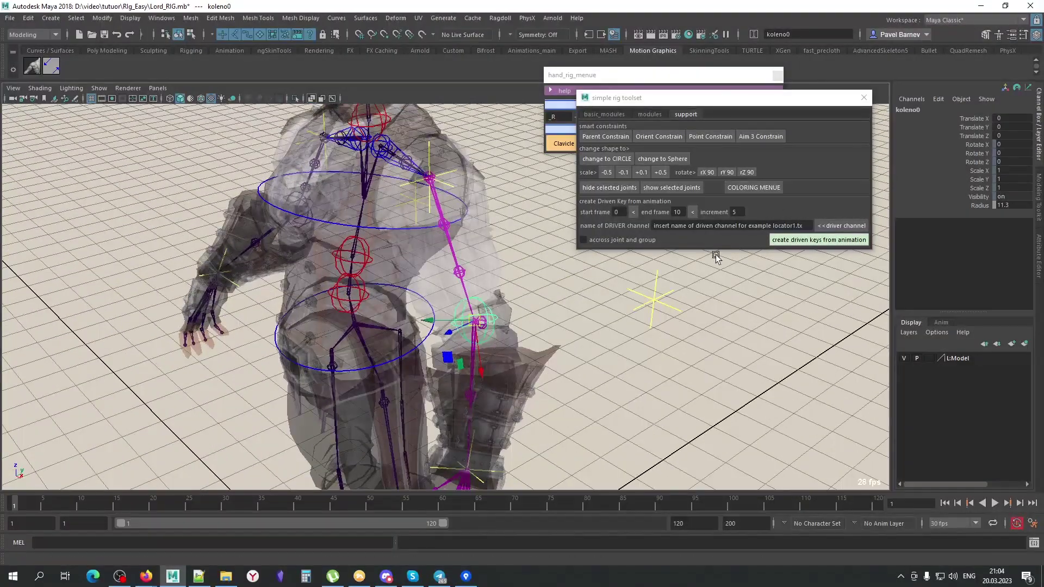
{"action": "left_click_drag", "start_coordinate": [715, 257], "coordinate": [519, 331], "text": "alt"}
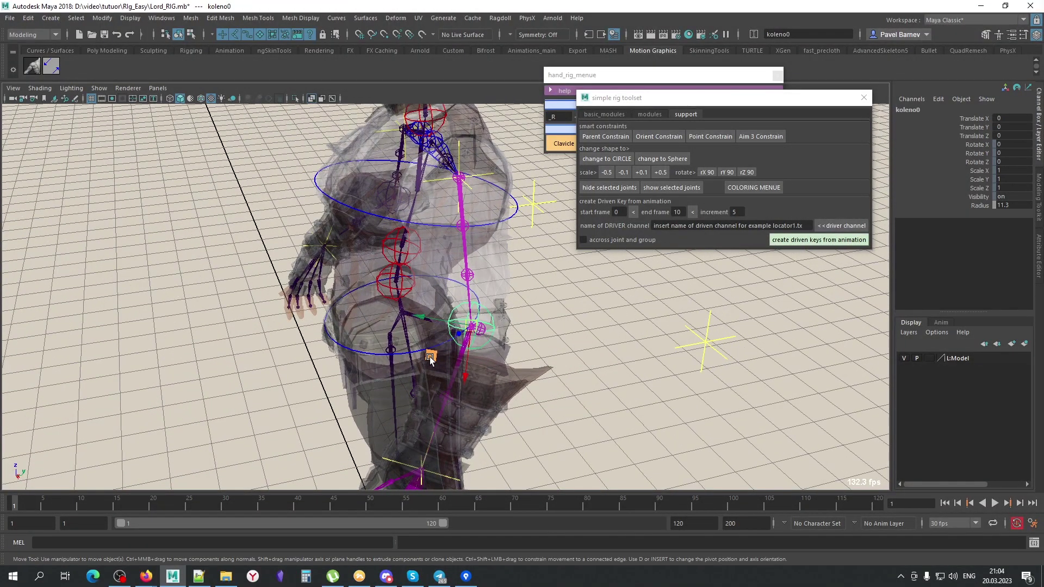
{"action": "mouse_move", "coordinate": [429, 357]}
{"action": "left_mouse_down"}
{"action": "mouse_move", "coordinate": [523, 343]}
{"action": "mouse_move", "coordinate": [489, 400]}
{"action": "mouse_move", "coordinate": [501, 361]}
{"action": "mouse_move", "coordinate": [501, 373]}
{"action": "mouse_move", "coordinate": [531, 343]}
{"action": "mouse_move", "coordinate": [456, 345]}
{"action": "mouse_move", "coordinate": [582, 320]}
{"action": "left_mouse_up"}
{"action": "key", "text": "alt+a"}
{"action": "key", "text": "ctrl+z"}
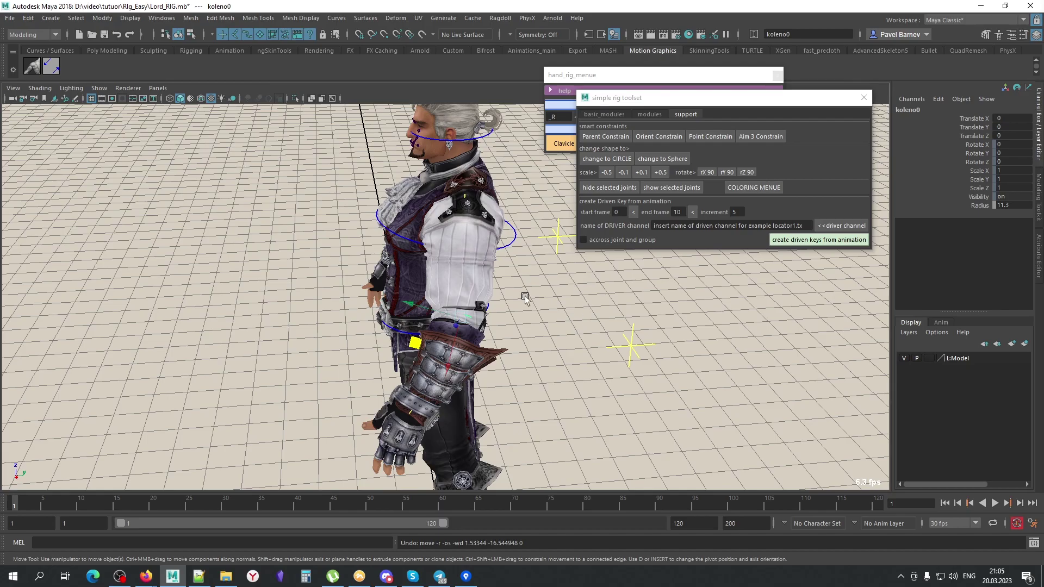
Shrink the hand controls' Local Scale X to 2.181 and turn them into circles
{"action": "mouse_move", "coordinate": [574, 324]}
{"action": "left_mouse_down", "text": "alt"}
{"action": "mouse_move", "coordinate": [554, 361]}
{"action": "mouse_move", "coordinate": [508, 361]}
{"action": "mouse_move", "coordinate": [543, 375]}
{"action": "mouse_move", "coordinate": [427, 333]}
{"action": "mouse_move", "coordinate": [489, 359]}
{"action": "left_mouse_up", "text": "alt"}
{"action": "left_click", "coordinate": [555, 361]}
{"action": "key", "text": "alt+a"}
{"action": "scroll", "coordinate": [594, 299], "scroll_direction": "up", "scroll_amount": 5}
{"action": "scroll", "coordinate": [547, 360], "scroll_direction": "up", "scroll_amount": 3}
{"action": "left_click", "coordinate": [585, 370]}
{"action": "left_click", "coordinate": [182, 339]}
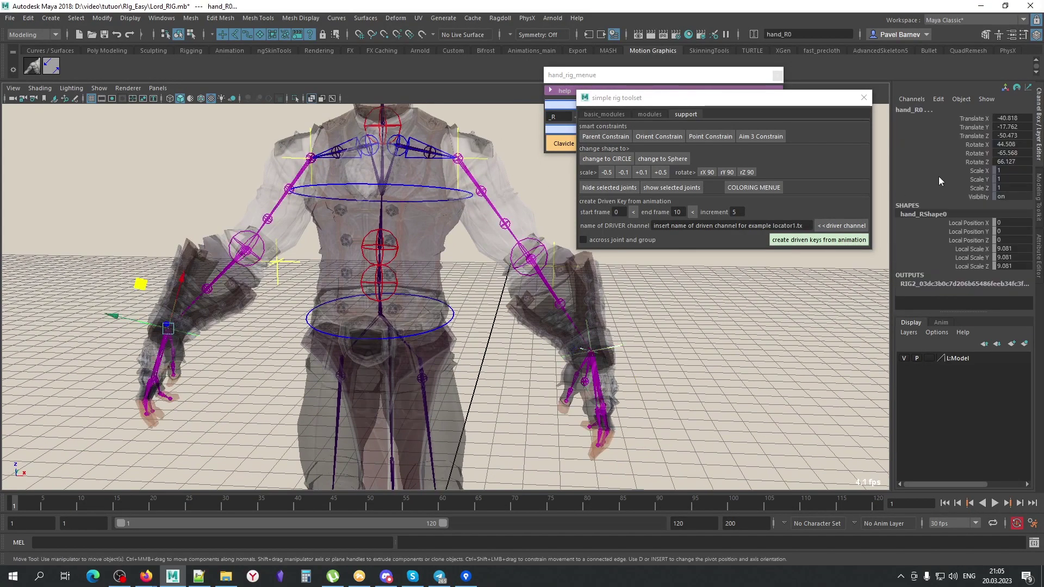
{"action": "left_click", "coordinate": [972, 248]}
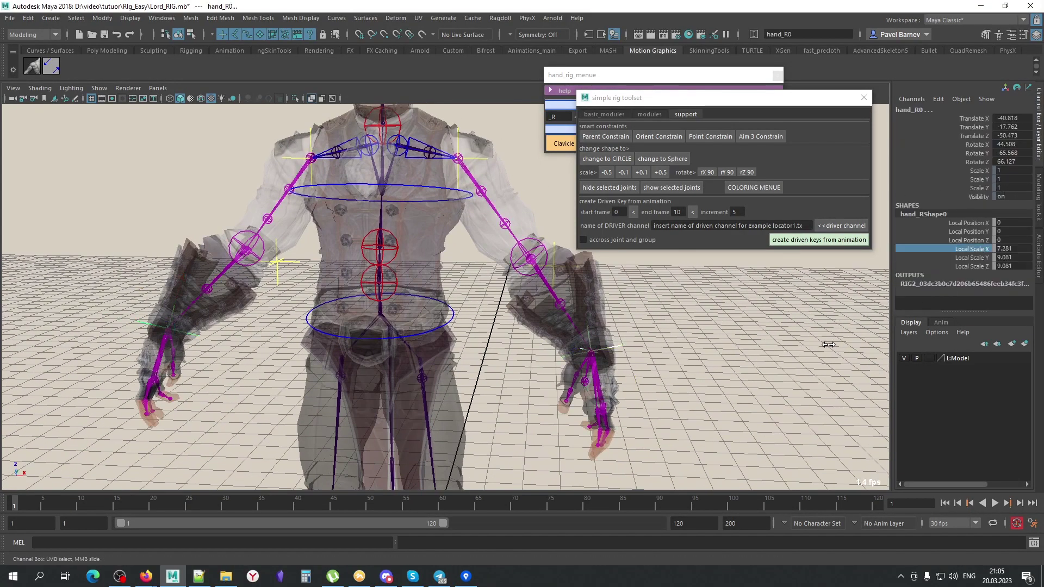
{"action": "middle_click_drag", "start_coordinate": [827, 344], "coordinate": [559, 348]}
{"action": "left_click", "coordinate": [649, 115]}
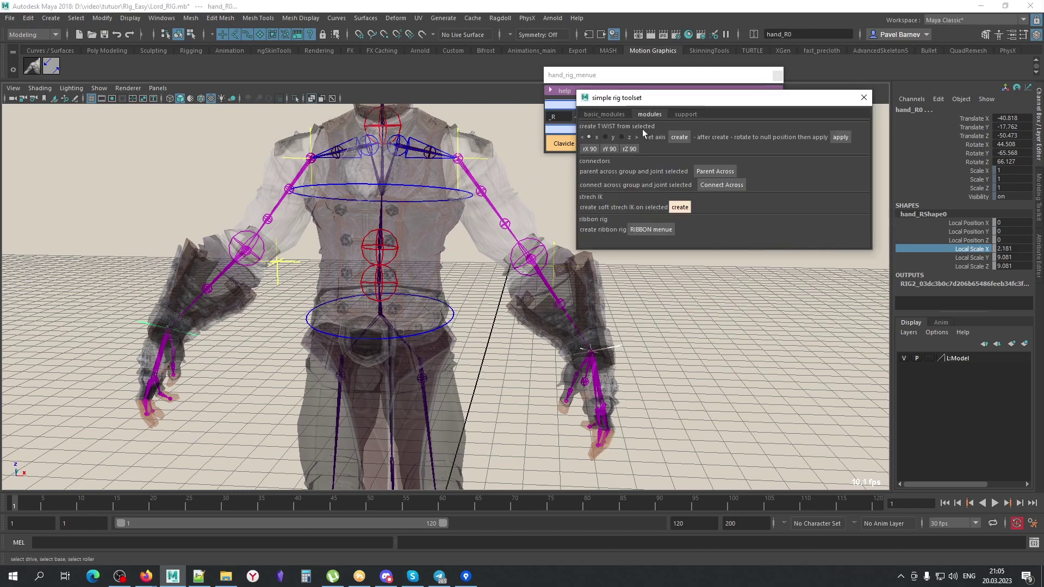
{"action": "left_click", "coordinate": [686, 114]}
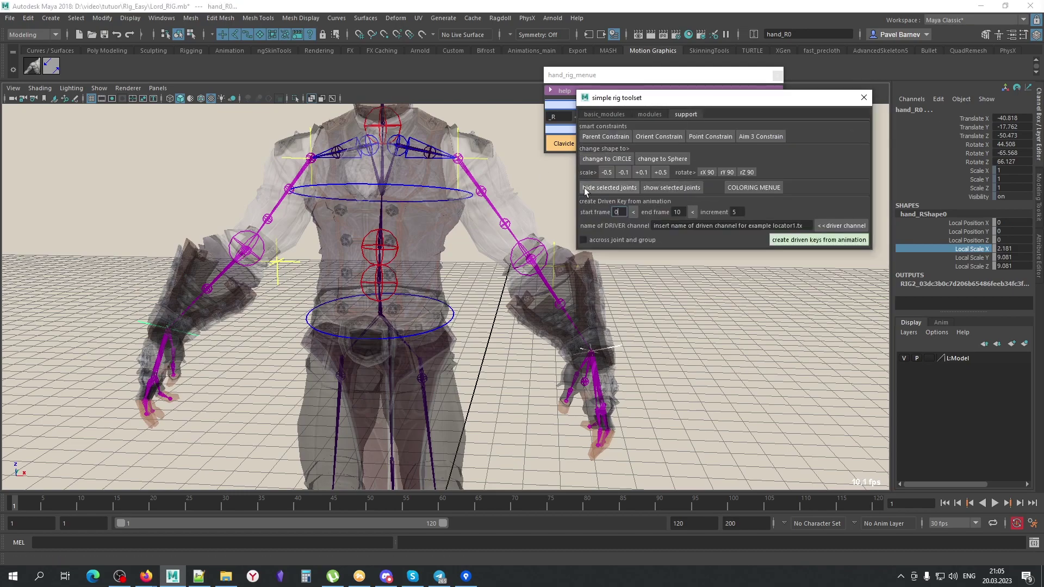
{"action": "left_click", "coordinate": [604, 158]}
Turn the right elbow and left shoulder controls into spheres, enlarging the shoulder shape
{"action": "mouse_move", "coordinate": [620, 304]}
{"action": "left_mouse_down", "text": "alt"}
{"action": "mouse_move", "coordinate": [638, 356]}
{"action": "mouse_move", "coordinate": [696, 366]}
{"action": "mouse_move", "coordinate": [481, 296]}
{"action": "mouse_move", "coordinate": [228, 321]}
{"action": "left_mouse_up", "text": "alt"}
{"action": "left_click", "coordinate": [217, 318]}
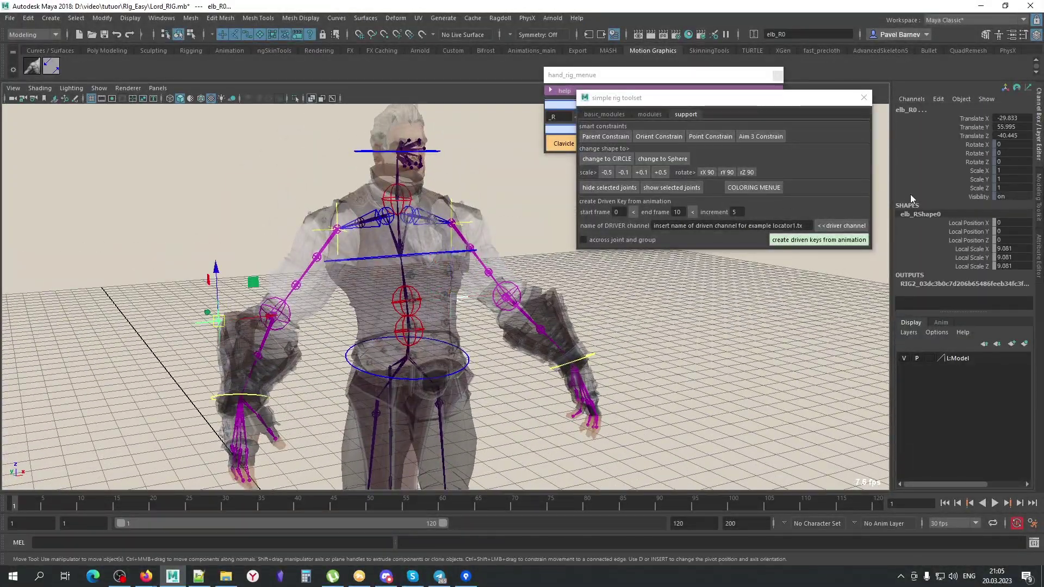
{"action": "left_click_drag", "start_coordinate": [973, 249], "coordinate": [973, 266]}
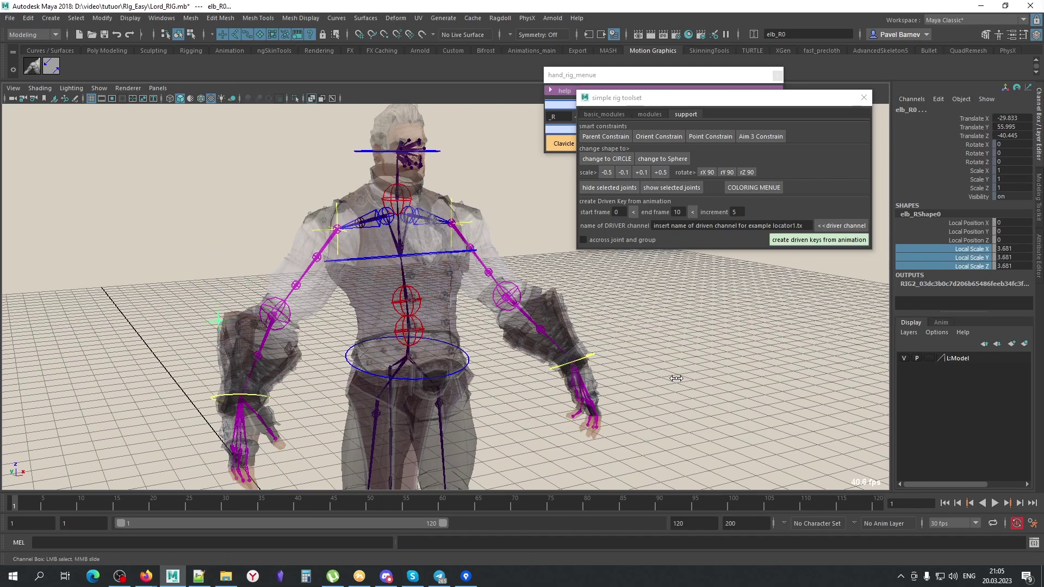
{"action": "left_click", "coordinate": [656, 158]}
{"action": "mouse_move", "coordinate": [484, 292]}
{"action": "left_mouse_down", "text": "alt"}
{"action": "mouse_move", "coordinate": [362, 191]}
{"action": "mouse_move", "coordinate": [348, 212]}
{"action": "left_mouse_up", "text": "alt"}
{"action": "left_click", "coordinate": [335, 224]}
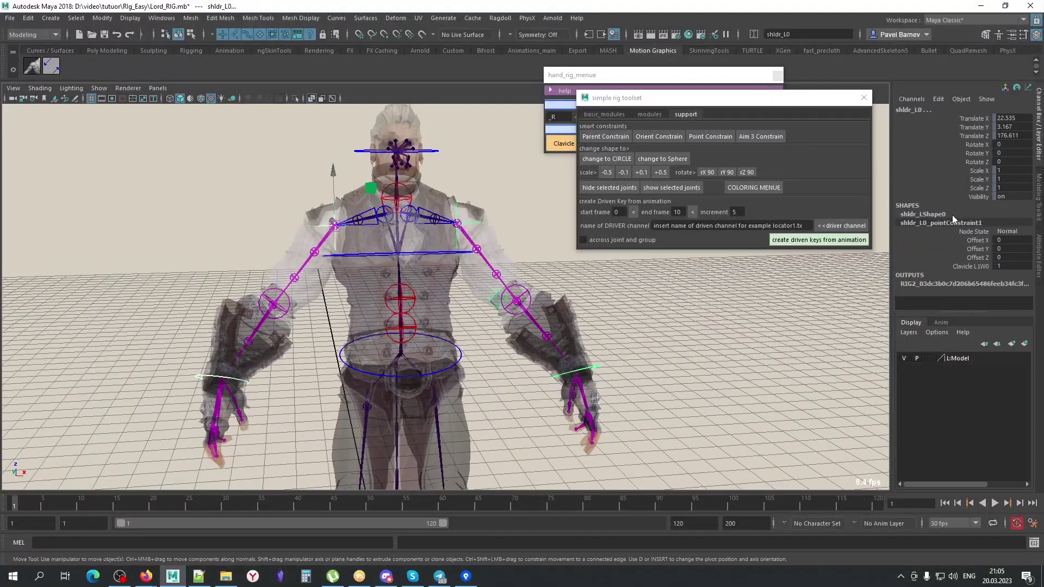
{"action": "left_click", "coordinate": [952, 214]}
{"action": "left_click_drag", "start_coordinate": [973, 249], "coordinate": [979, 267]}
{"action": "middle_click_drag", "start_coordinate": [657, 319], "coordinate": [662, 311]}
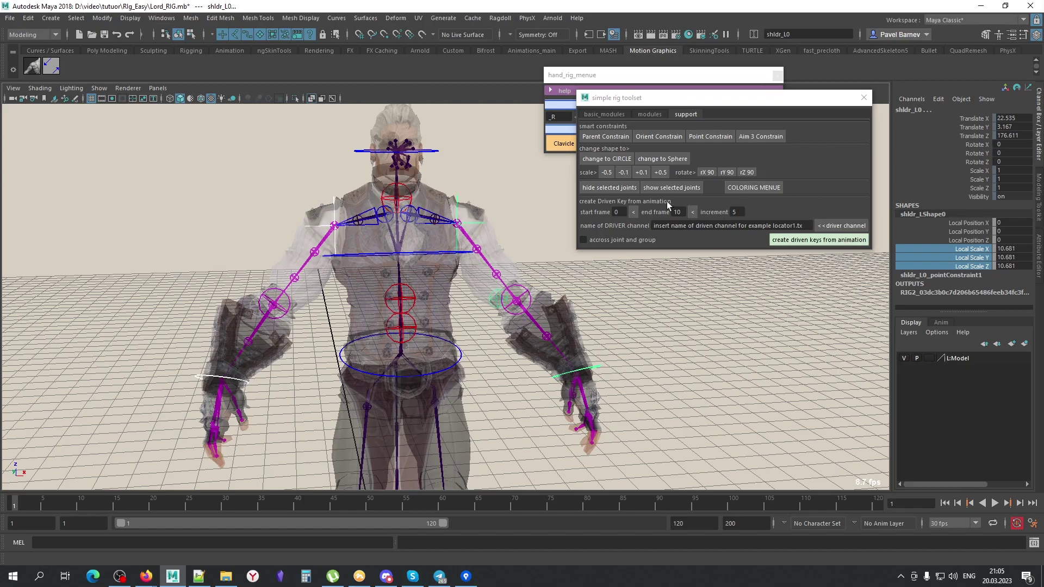
{"action": "left_click", "coordinate": [663, 159]}
Rotate the left shoulder control to test it, then clear the selection
{"action": "left_click_drag", "start_coordinate": [608, 349], "coordinate": [547, 263], "text": "alt"}
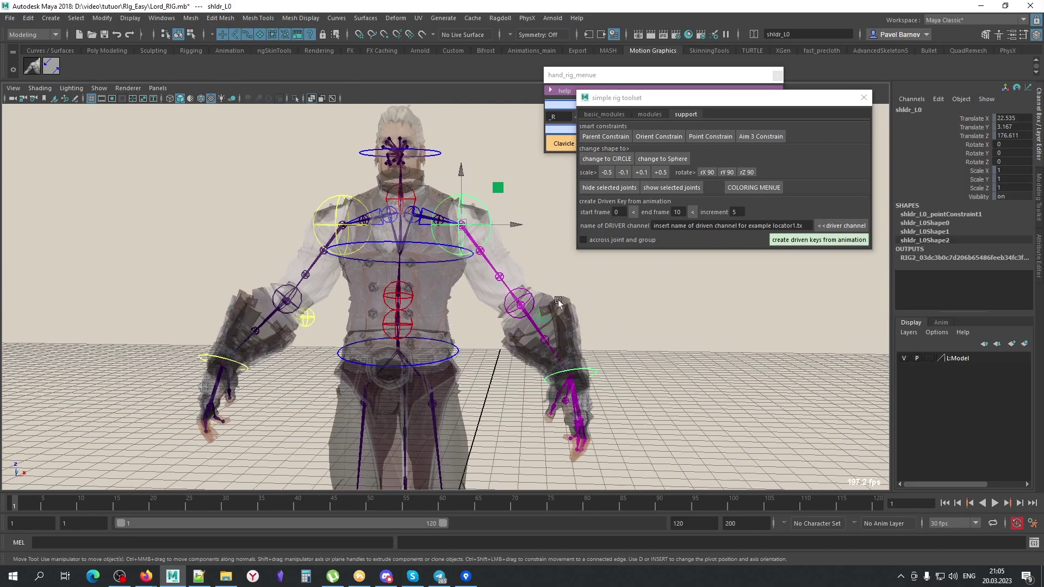
{"action": "left_click_drag", "start_coordinate": [558, 302], "coordinate": [598, 326], "text": "alt"}
{"action": "key", "text": "e"}
{"action": "mouse_move", "coordinate": [478, 233]}
{"action": "left_mouse_down"}
{"action": "mouse_move", "coordinate": [665, 392]}
{"action": "mouse_move", "coordinate": [600, 411]}
{"action": "mouse_move", "coordinate": [622, 365]}
{"action": "mouse_move", "coordinate": [558, 419]}
{"action": "mouse_move", "coordinate": [396, 431]}
{"action": "mouse_move", "coordinate": [536, 419]}
{"action": "left_mouse_up"}
{"action": "left_click", "coordinate": [709, 398]}
Close the arm and hand rig window and open the FOOT rig creation window
{"action": "mouse_move", "coordinate": [536, 419]}
{"action": "right_mouse_down", "text": "alt"}
{"action": "mouse_move", "coordinate": [538, 373]}
{"action": "mouse_move", "coordinate": [683, 377]}
{"action": "right_mouse_up", "text": "alt"}
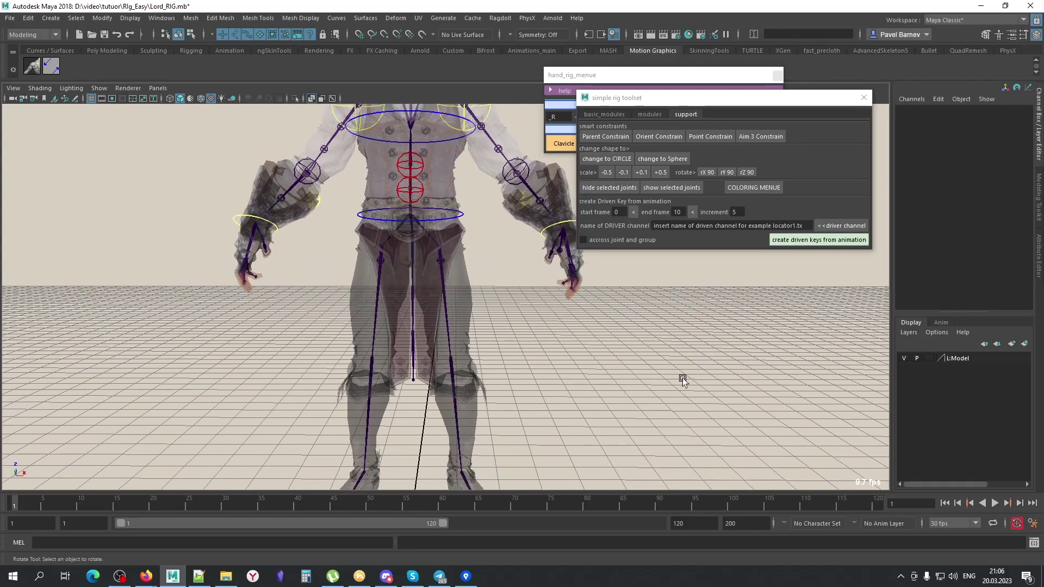
{"action": "left_click", "coordinate": [606, 115]}
{"action": "left_click", "coordinate": [778, 77]}
{"action": "mouse_move", "coordinate": [413, 282]}
{"action": "left_mouse_down", "text": "alt"}
{"action": "mouse_move", "coordinate": [448, 315]}
{"action": "mouse_move", "coordinate": [890, 184]}
{"action": "left_mouse_up", "text": "alt"}
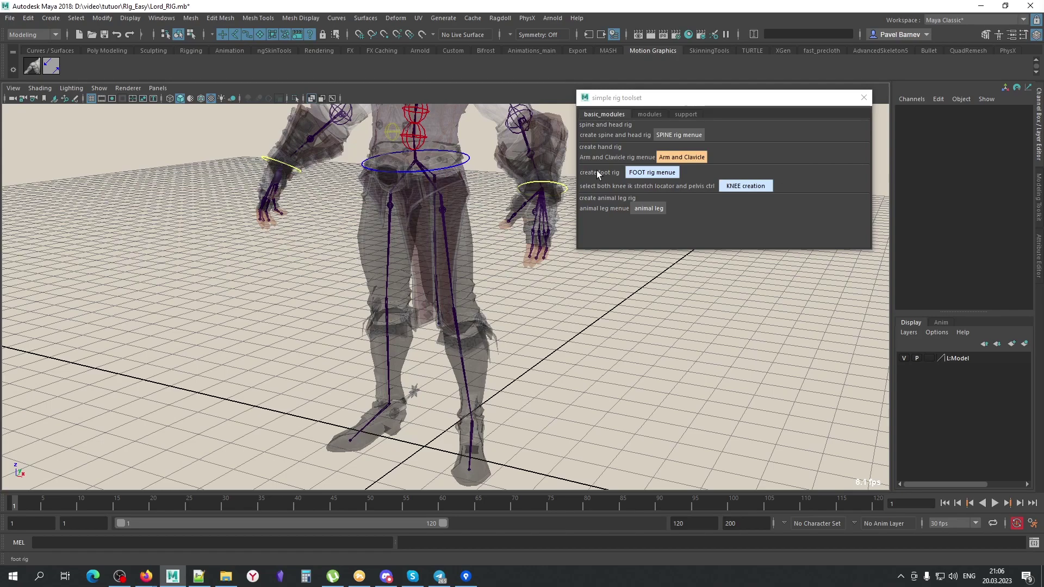
{"action": "left_click", "coordinate": [647, 173]}
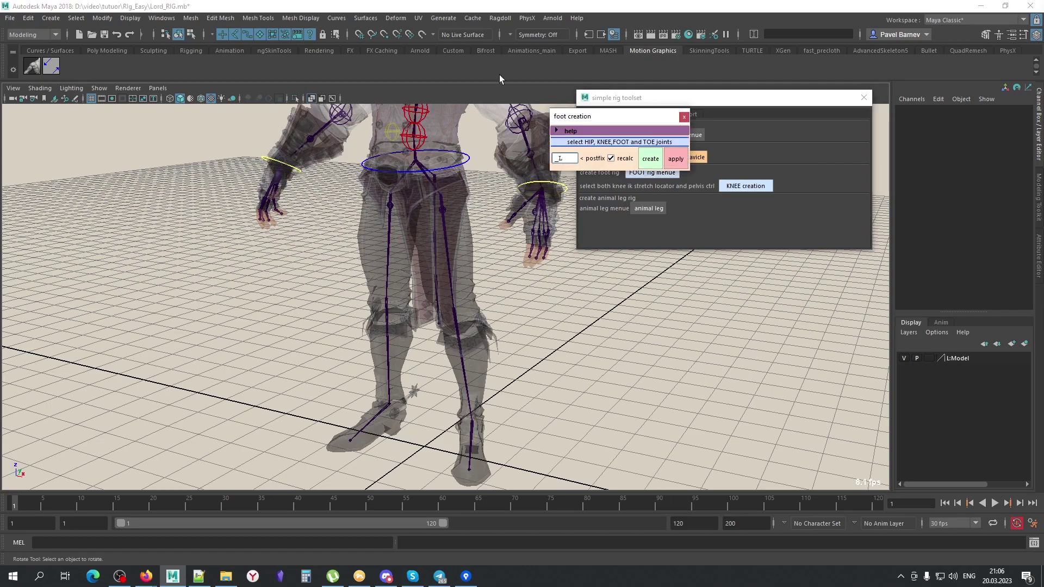
{"action": "left_click", "coordinate": [601, 131]}
{"action": "right_click_drag", "start_coordinate": [526, 269], "coordinate": [468, 298], "text": "alt"}
Select the left leg joints down to the foot and focus the foot creation settings
{"action": "left_click", "coordinate": [441, 289]}
{"action": "key", "text": "f"}
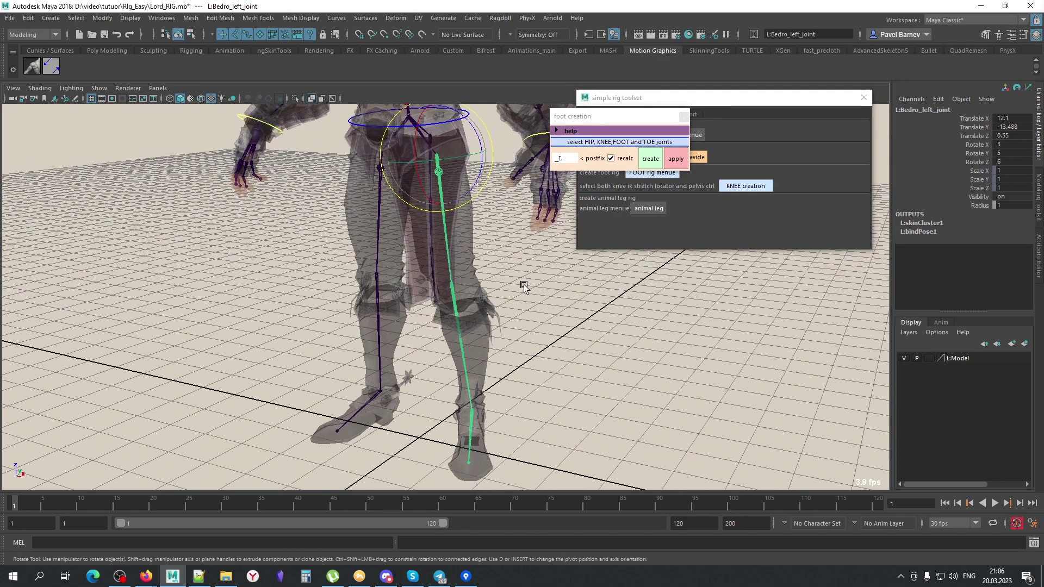
{"action": "key", "text": "q"}
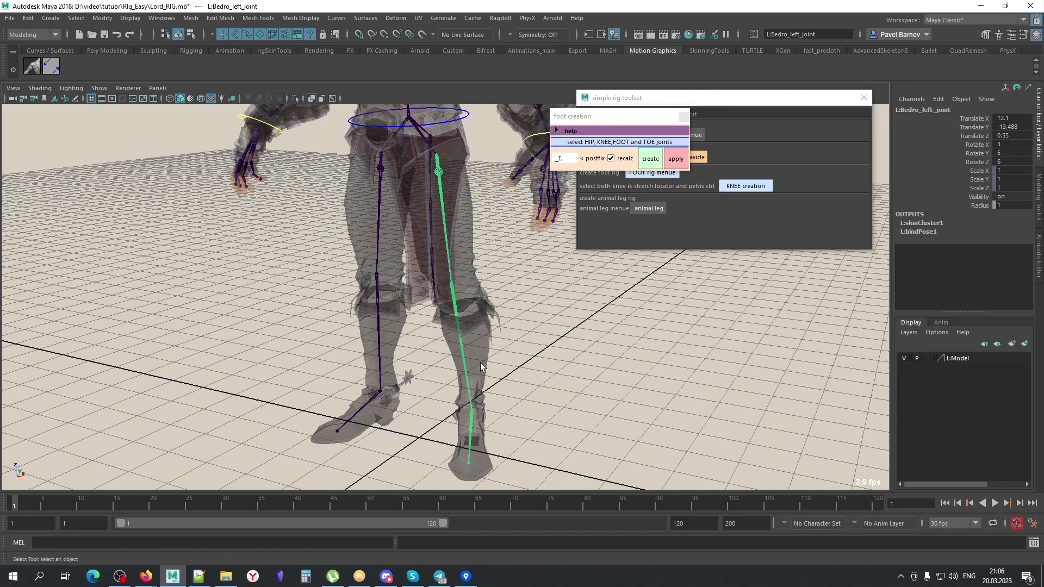
{"action": "key", "text": "Down"}
{"action": "key", "text": "Down"}
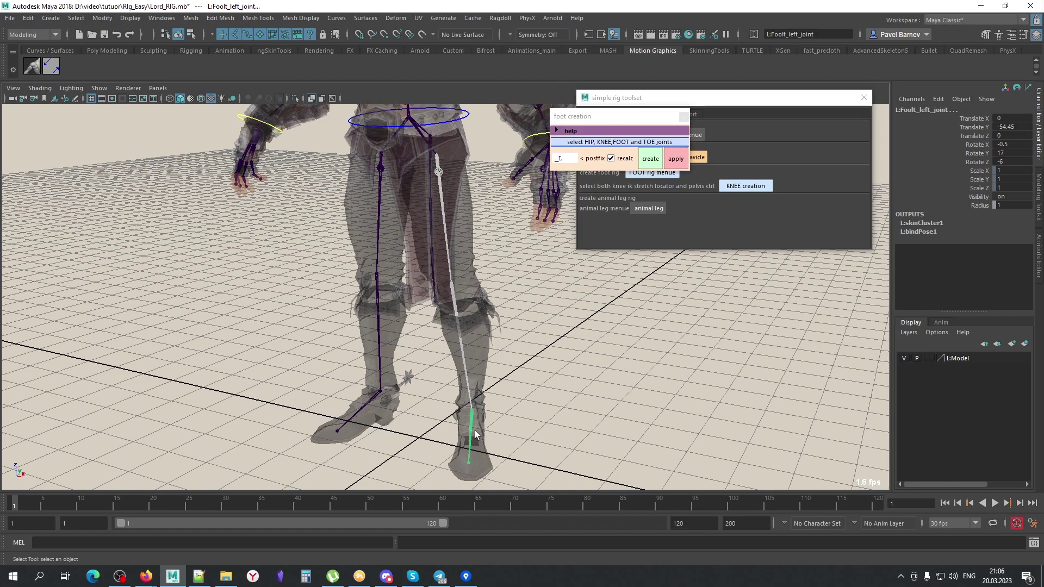
{"action": "key", "text": "Down"}
{"action": "key", "text": "f"}
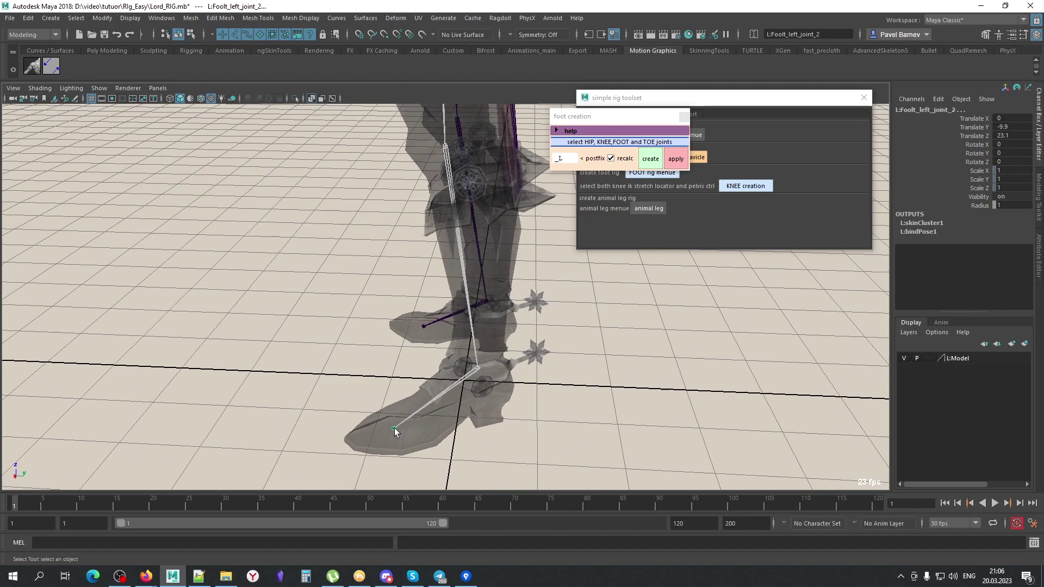
{"action": "left_click_drag", "start_coordinate": [394, 432], "coordinate": [451, 315], "text": "alt"}
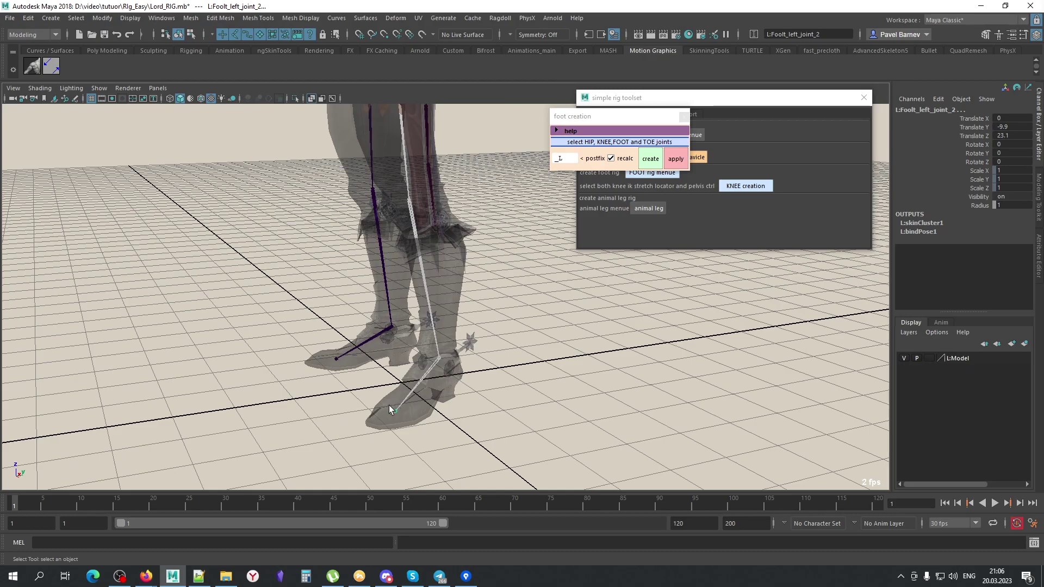
{"action": "mouse_move", "coordinate": [391, 428]}
{"action": "left_mouse_down", "text": "alt"}
{"action": "mouse_move", "coordinate": [472, 329]}
{"action": "mouse_move", "coordinate": [445, 383]}
{"action": "left_mouse_up", "text": "alt"}
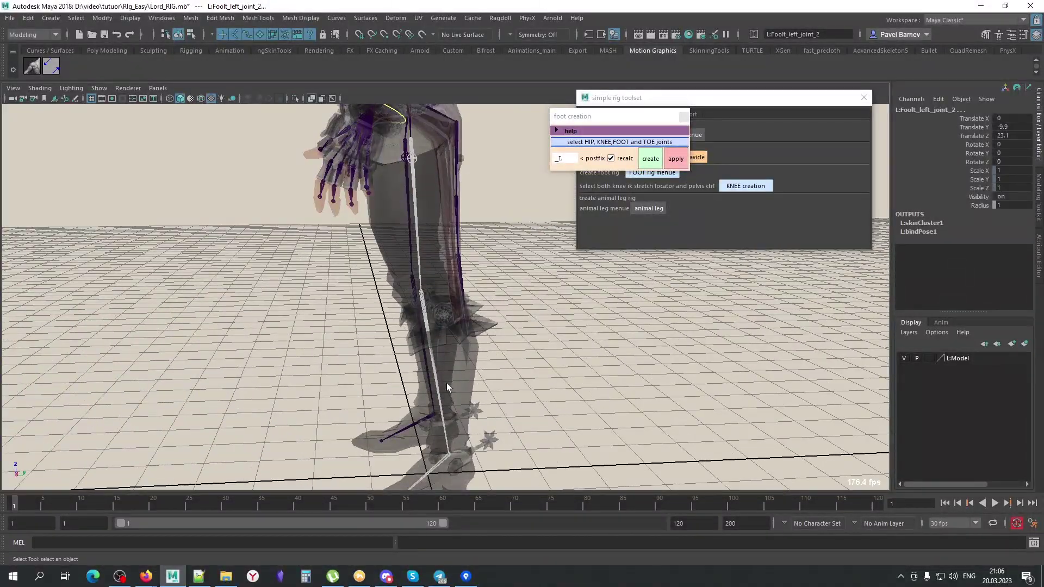
{"action": "scroll", "coordinate": [448, 443], "scroll_direction": "up", "scroll_amount": 3}
{"action": "scroll", "coordinate": [434, 443], "scroll_direction": "down", "scroll_amount": 4}
{"action": "left_click_drag", "start_coordinate": [429, 443], "coordinate": [419, 326], "text": "alt"}
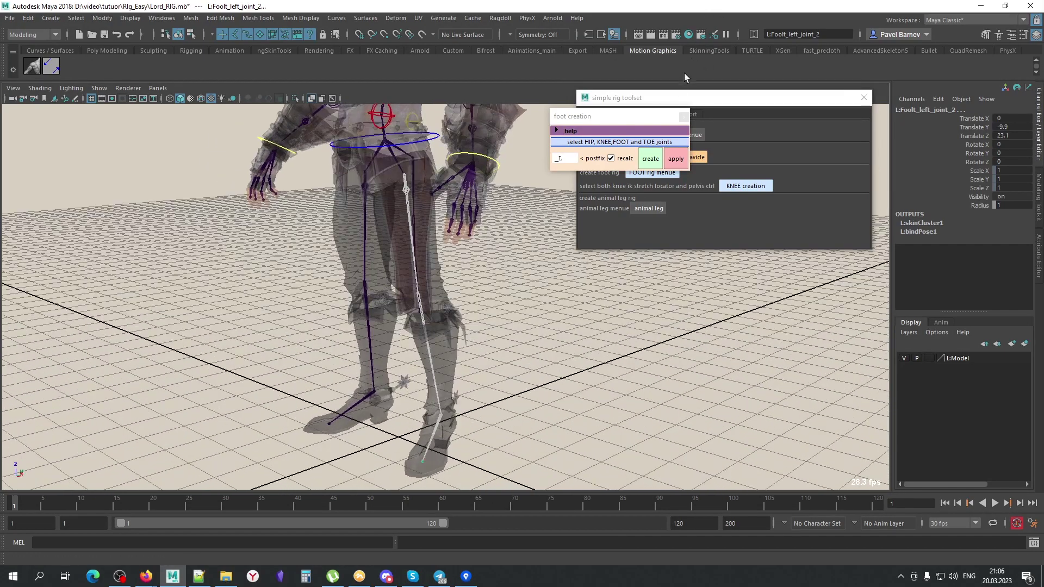
{"action": "left_click", "coordinate": [688, 174]}
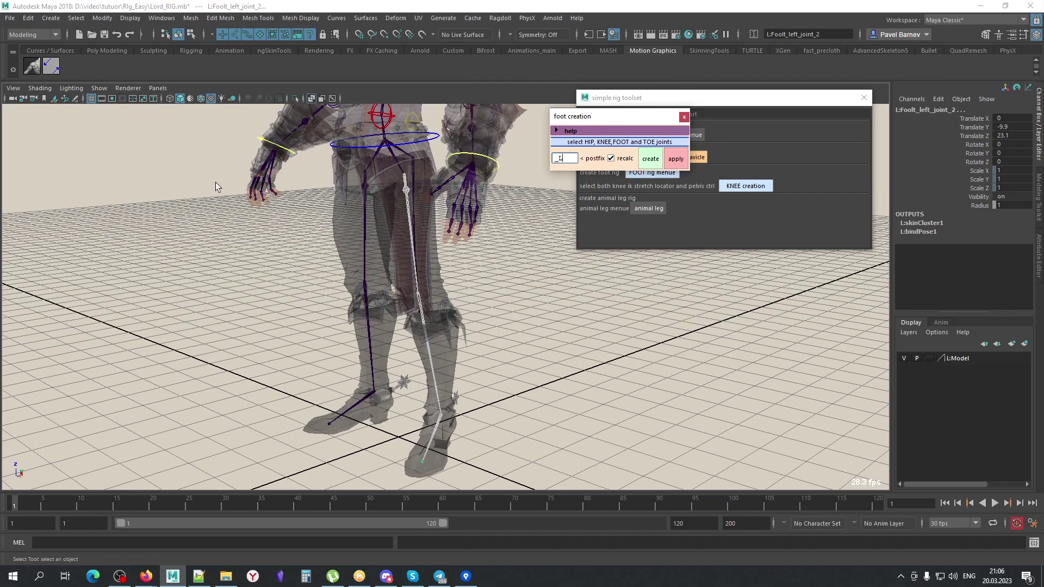
Generate heel and toe locators for the left foot
{"action": "left_click_drag", "start_coordinate": [355, 249], "coordinate": [374, 231], "text": "alt"}
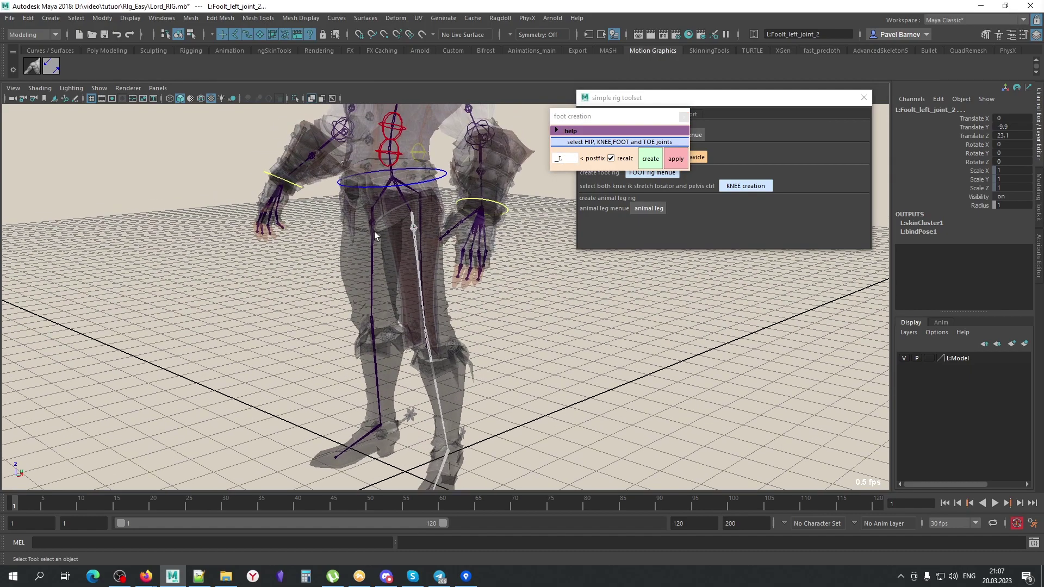
{"action": "left_click", "coordinate": [650, 159]}
{"action": "scroll", "coordinate": [429, 284], "scroll_direction": "up", "scroll_amount": 5}
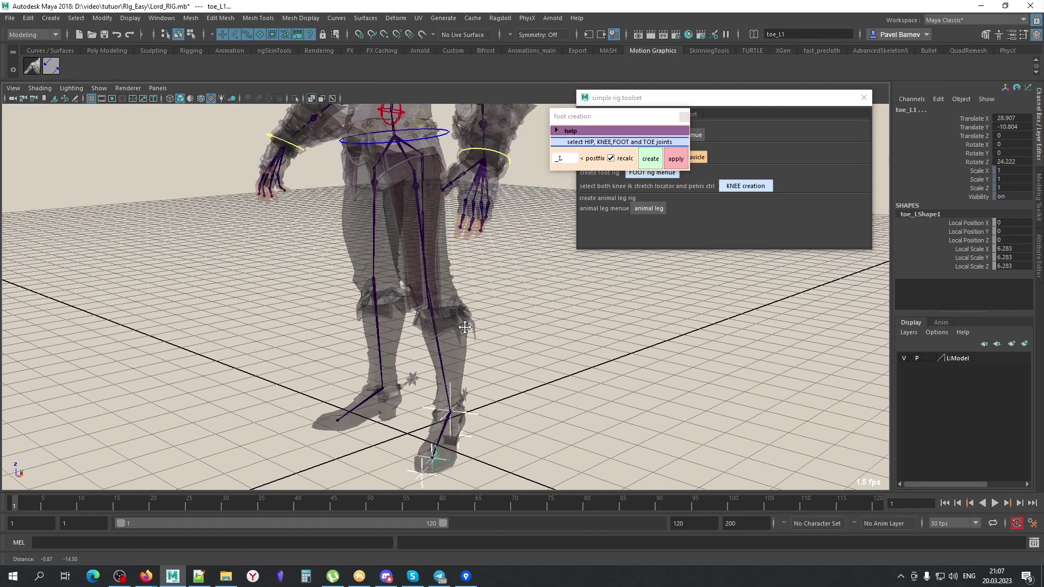
{"action": "scroll", "coordinate": [429, 285], "scroll_direction": "up", "scroll_amount": 5}
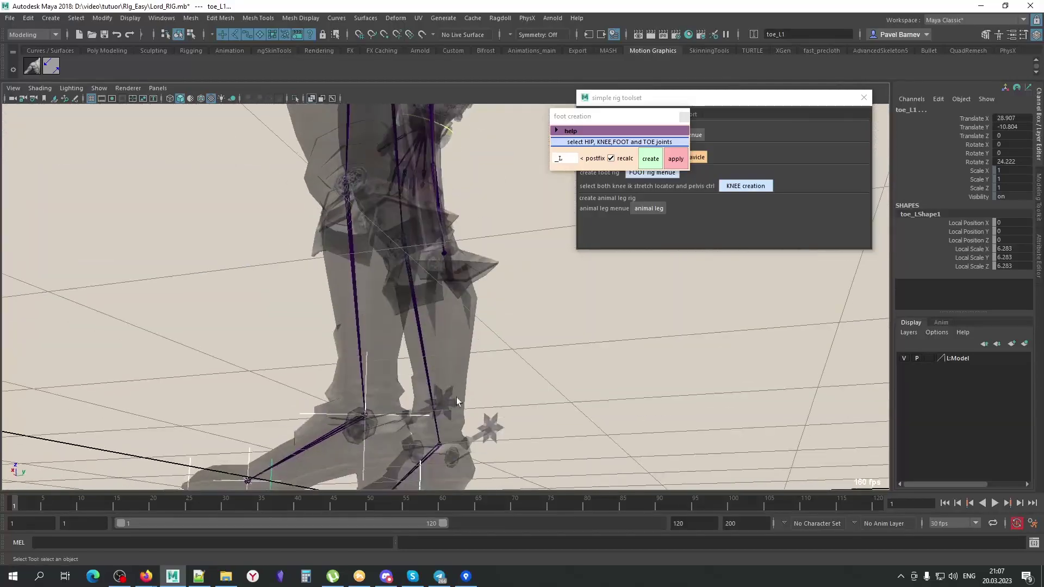
Move heel_L1 behind the boot heel and toe_end_L1 to the boot's front
{"action": "mouse_move", "coordinate": [385, 263]}
{"action": "left_mouse_down", "text": "alt"}
{"action": "mouse_move", "coordinate": [503, 329]}
{"action": "mouse_move", "coordinate": [432, 288]}
{"action": "left_mouse_up", "text": "alt"}
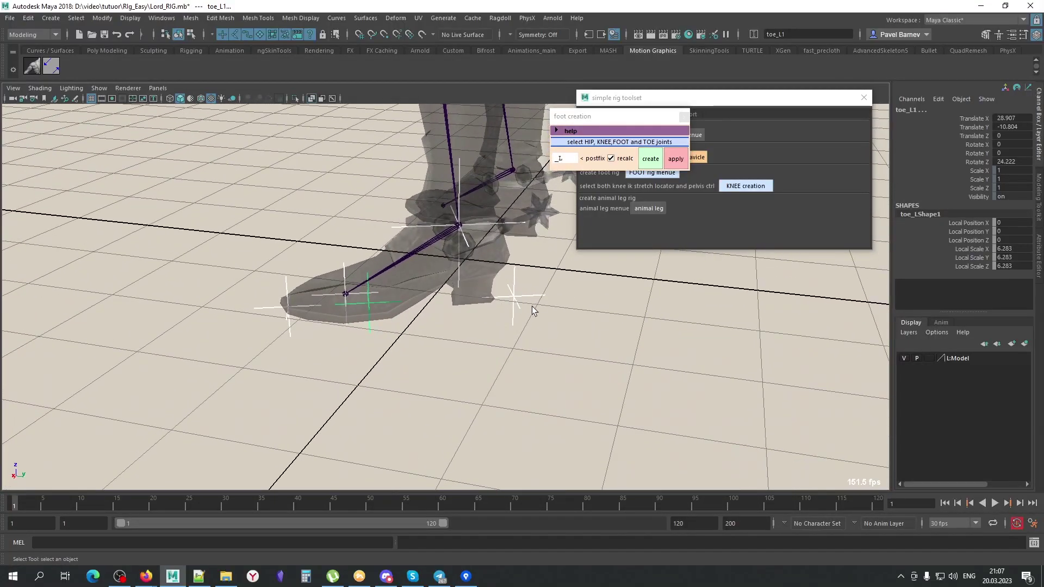
{"action": "left_click", "coordinate": [514, 297]}
{"action": "key", "text": "w"}
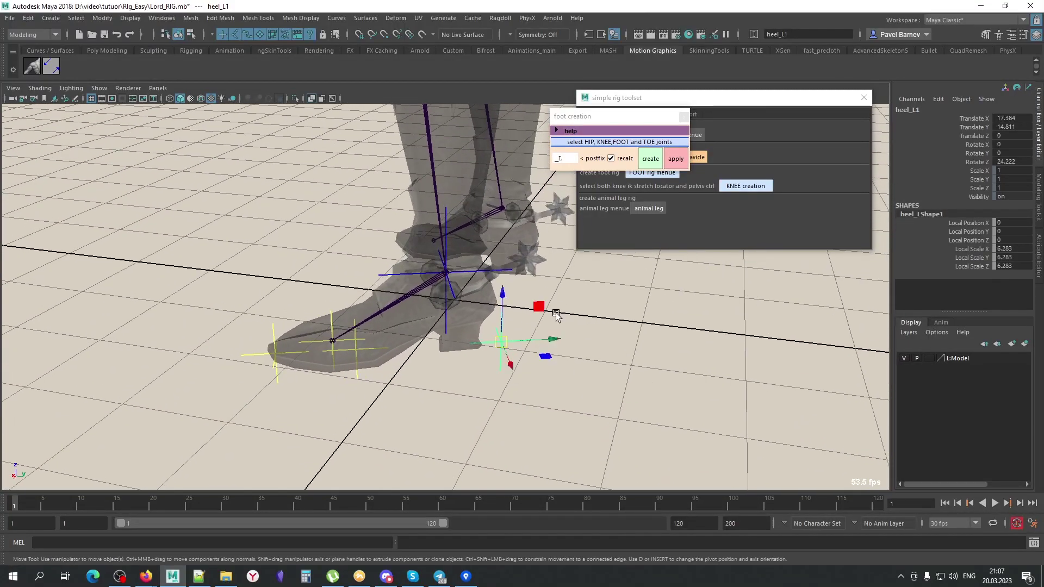
{"action": "left_click_drag", "start_coordinate": [554, 310], "coordinate": [531, 340]}
{"action": "key", "text": "alt+a"}
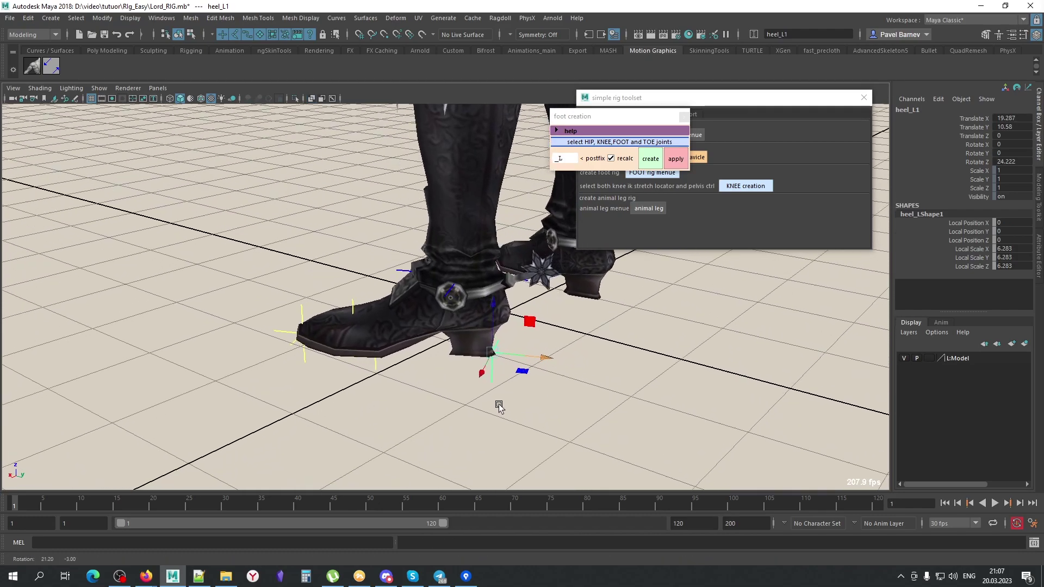
{"action": "left_click_drag", "start_coordinate": [496, 403], "coordinate": [560, 391], "text": "alt"}
{"action": "left_click_drag", "start_coordinate": [423, 415], "coordinate": [582, 368], "text": "alt"}
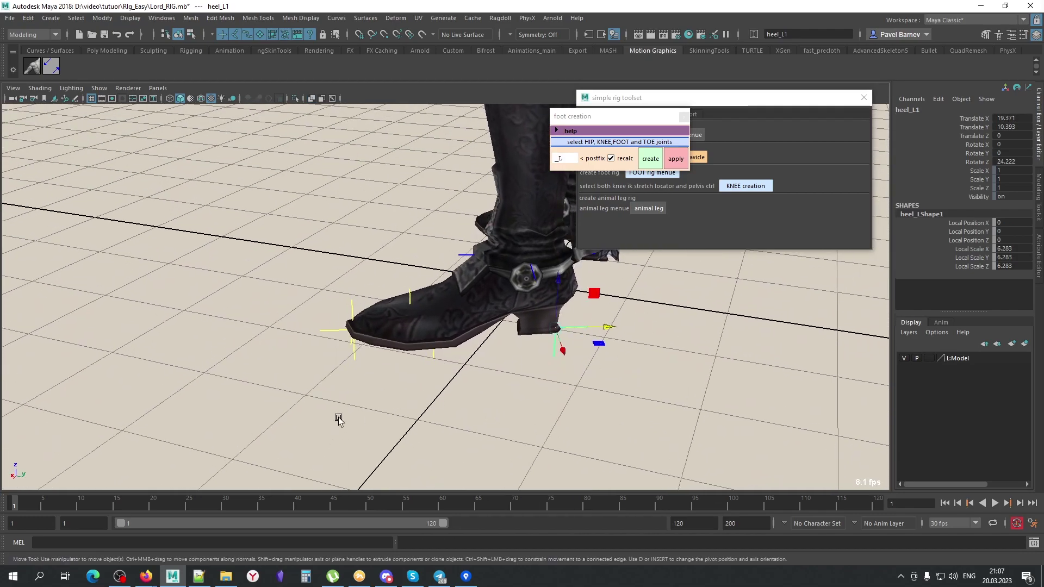
{"action": "left_click", "coordinate": [337, 420]}
{"action": "key", "text": "alt+a"}
{"action": "mouse_move", "coordinate": [338, 419]}
{"action": "left_mouse_down", "text": "alt"}
{"action": "mouse_move", "coordinate": [392, 350]}
{"action": "mouse_move", "coordinate": [391, 424]}
{"action": "mouse_move", "coordinate": [591, 416]}
{"action": "left_mouse_up", "text": "alt"}
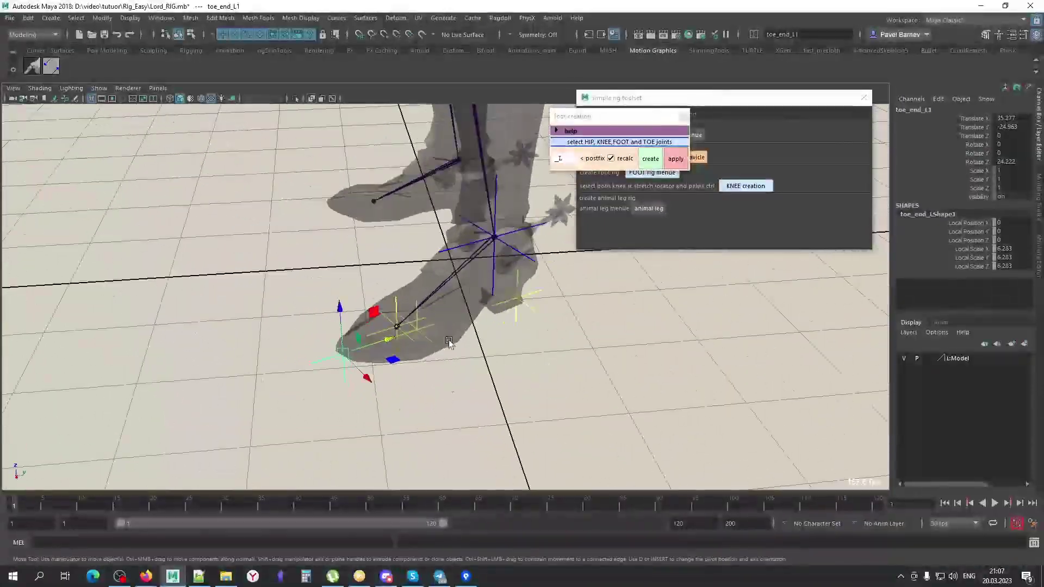
{"action": "left_click", "coordinate": [403, 311]}
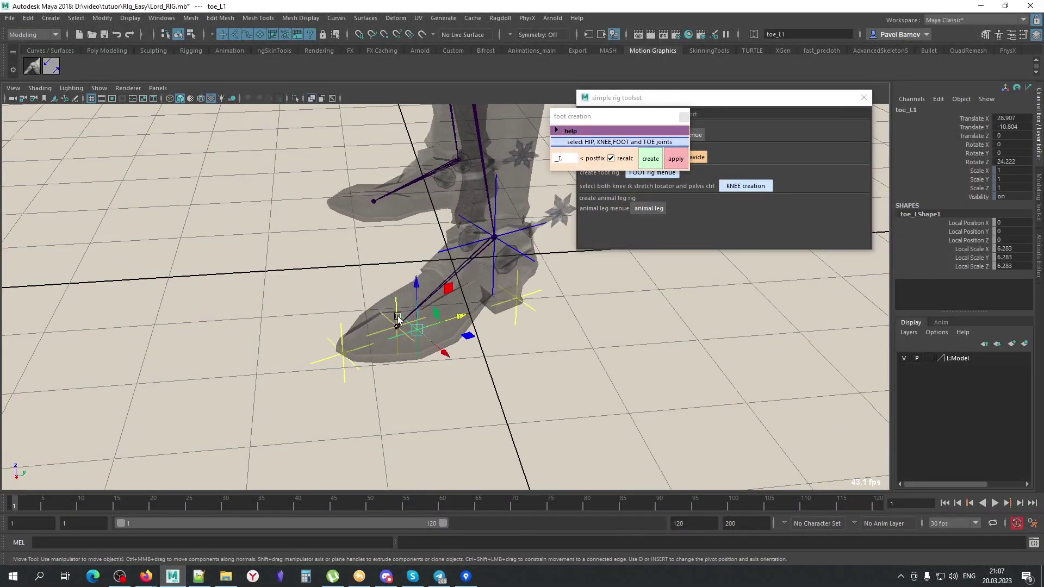
{"action": "left_click_drag", "start_coordinate": [346, 301], "coordinate": [531, 312], "text": "alt"}
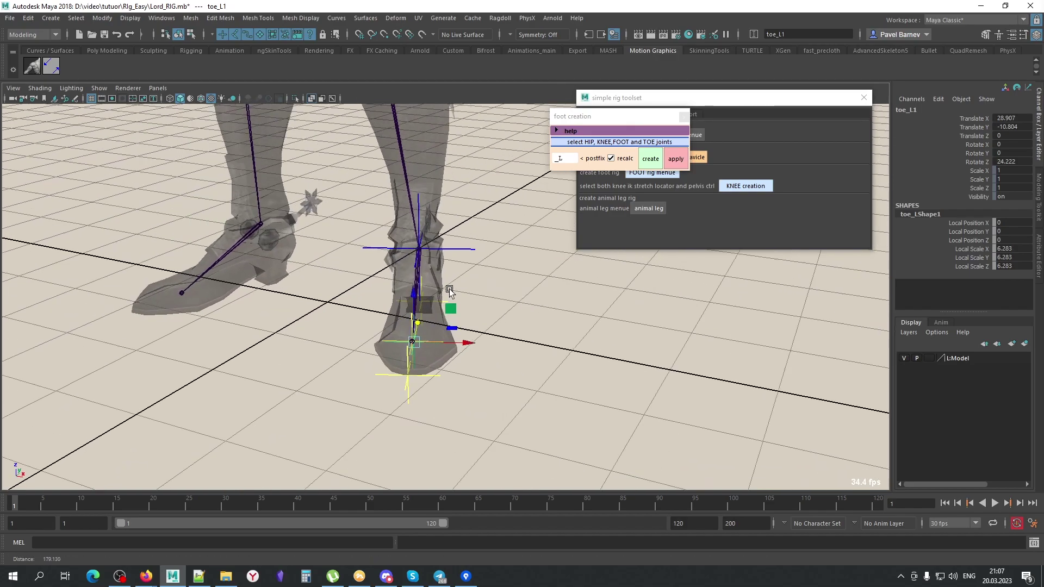
Apply the left foot IK rig, creating stretch IK strech_ik_foot2_L1
{"action": "left_click", "coordinate": [680, 162]}
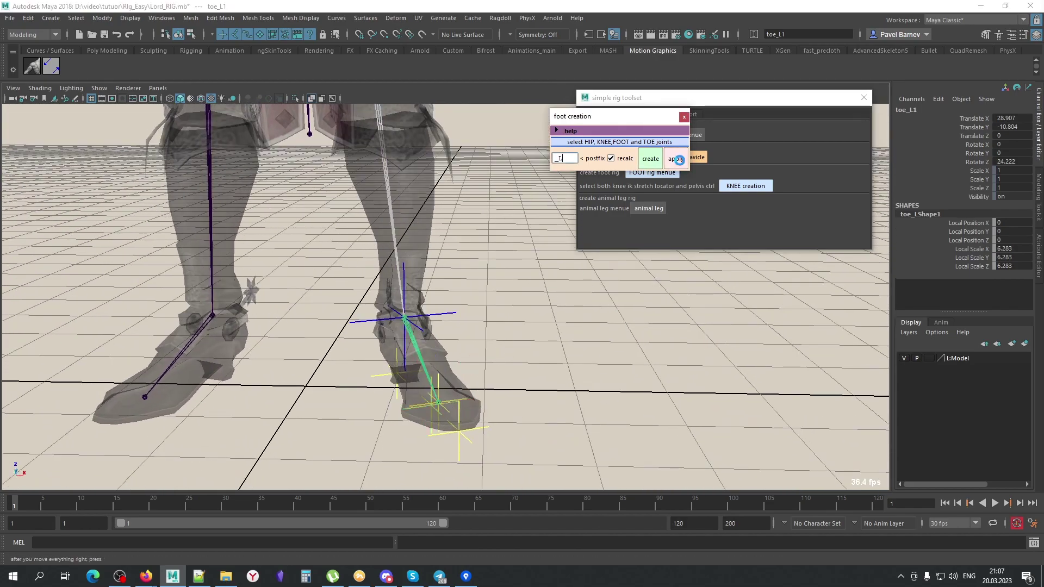
{"action": "mouse_move", "coordinate": [577, 407]}
{"action": "left_mouse_down", "text": "alt"}
{"action": "mouse_move", "coordinate": [354, 272]}
{"action": "mouse_move", "coordinate": [431, 363]}
{"action": "mouse_move", "coordinate": [379, 295]}
{"action": "mouse_move", "coordinate": [268, 309]}
{"action": "mouse_move", "coordinate": [478, 336]}
{"action": "left_mouse_up", "text": "alt"}
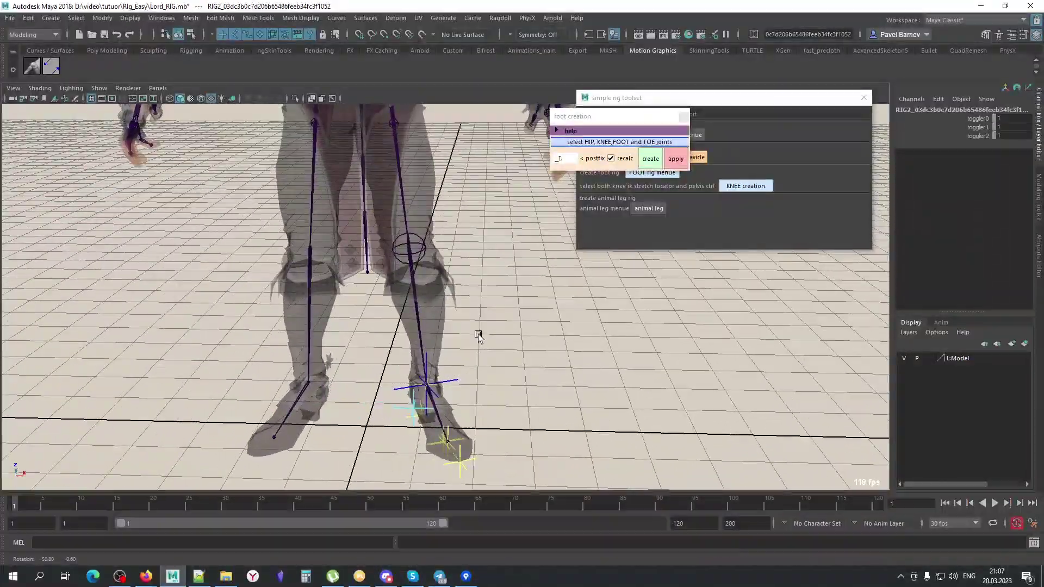
{"action": "left_click", "coordinate": [416, 251]}
{"action": "mouse_move", "coordinate": [416, 251]}
{"action": "left_mouse_down", "text": "alt"}
{"action": "mouse_move", "coordinate": [507, 379]}
{"action": "mouse_move", "coordinate": [557, 396]}
{"action": "mouse_move", "coordinate": [533, 369]}
{"action": "left_mouse_up", "text": "alt"}
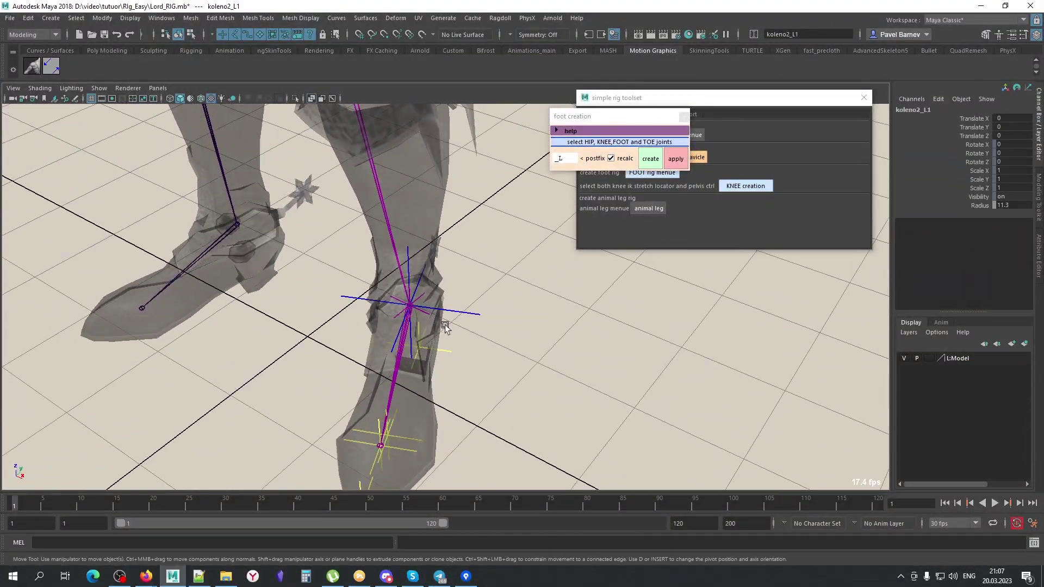
{"action": "left_click", "coordinate": [408, 306]}
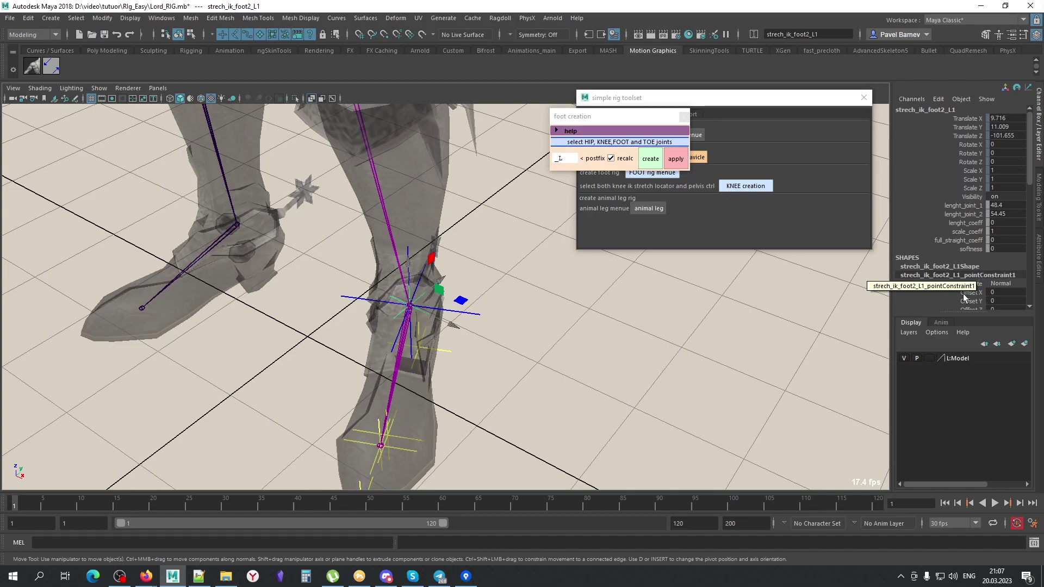
{"action": "mouse_move", "coordinate": [557, 343]}
{"action": "left_mouse_down", "text": "alt"}
{"action": "mouse_move", "coordinate": [394, 322]}
{"action": "mouse_move", "coordinate": [400, 243]}
{"action": "left_mouse_up", "text": "alt"}
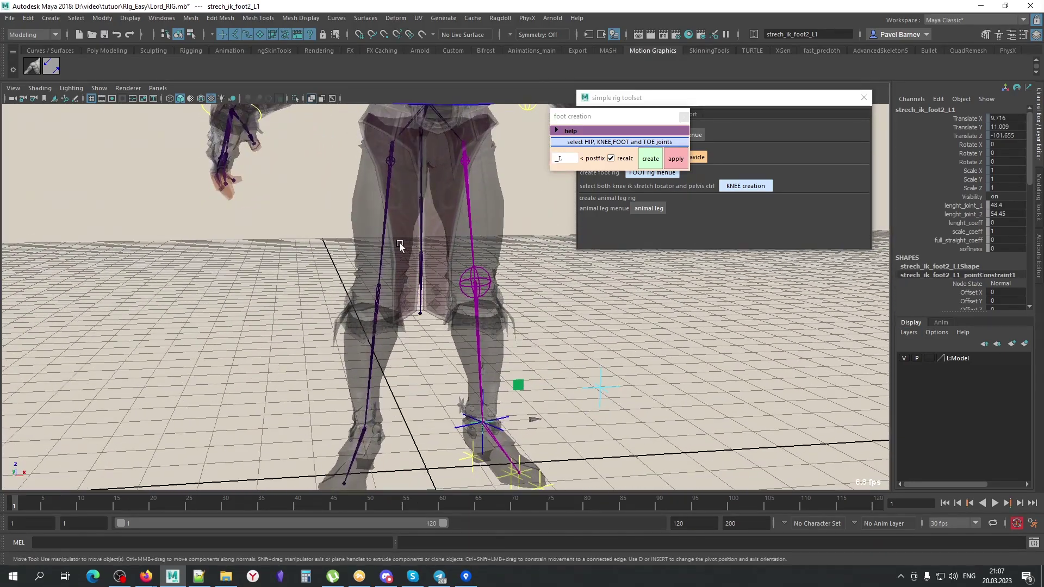
Build the right foot IK rig with postfix _R, creating heel_R1 and strech_ik_foot2_R1
{"action": "left_click", "coordinate": [382, 210]}
{"action": "double_click", "coordinate": [560, 159]}
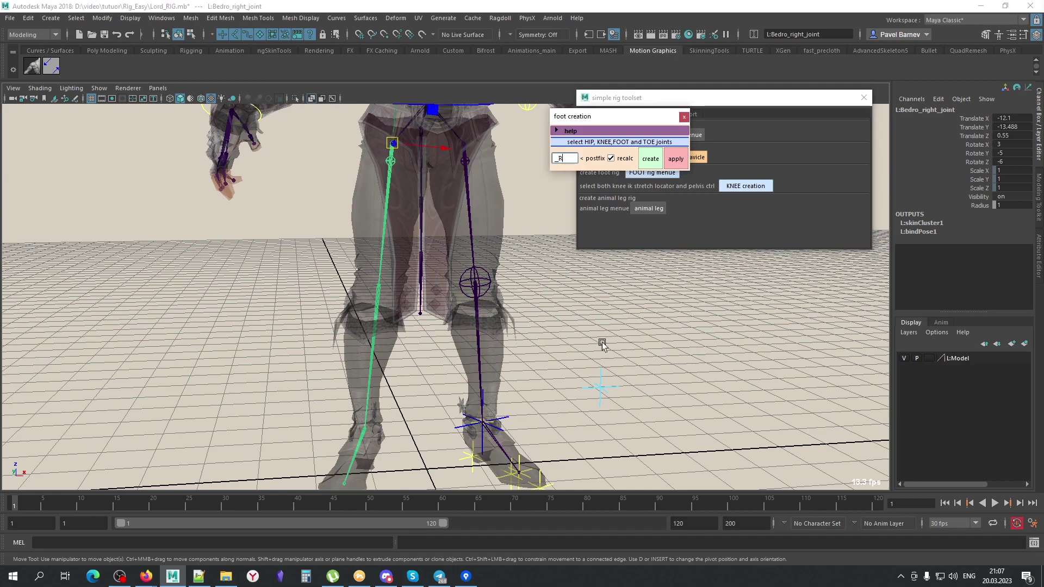
{"action": "left_click_drag", "start_coordinate": [603, 345], "coordinate": [524, 288], "text": "alt"}
{"action": "left_click", "coordinate": [384, 271], "text": "shift"}
{"action": "left_click", "coordinate": [370, 412], "text": "shift"}
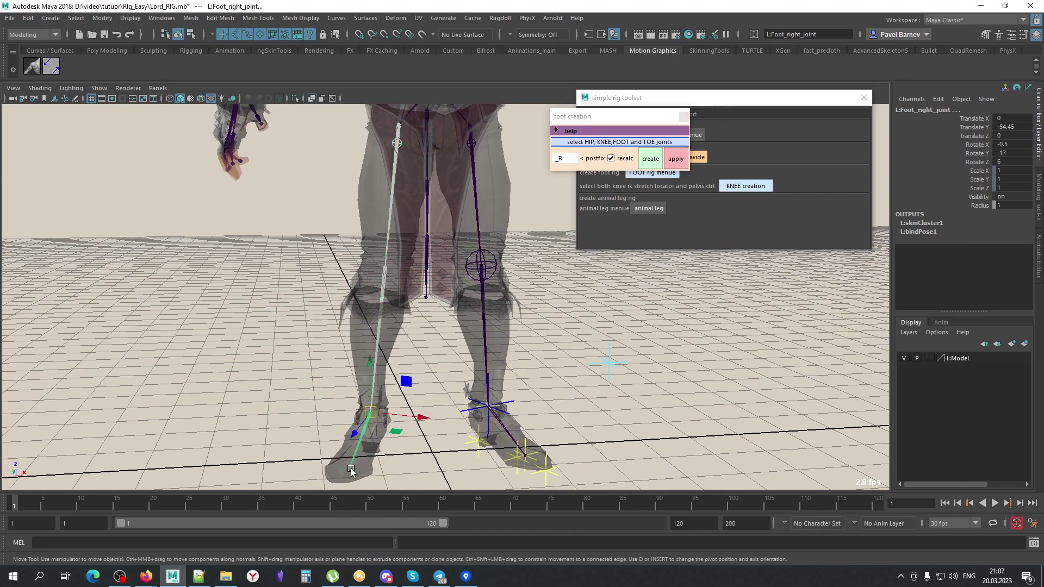
{"action": "left_click", "coordinate": [352, 468], "text": "shift"}
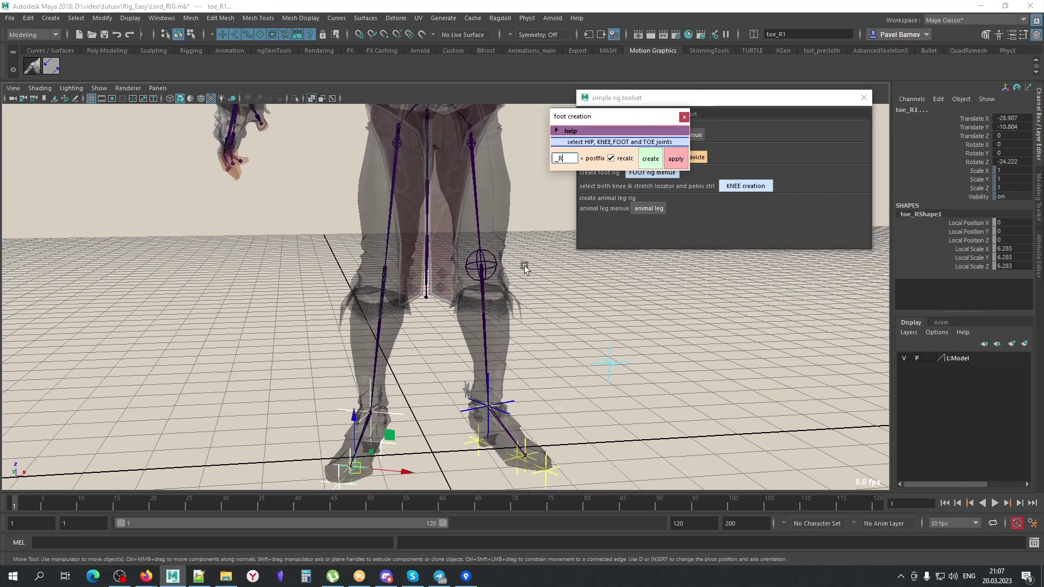
{"action": "mouse_move", "coordinate": [524, 263]}
{"action": "left_mouse_down", "text": "alt"}
{"action": "mouse_move", "coordinate": [501, 235]}
{"action": "mouse_move", "coordinate": [401, 424]}
{"action": "mouse_move", "coordinate": [359, 394]}
{"action": "mouse_move", "coordinate": [470, 379]}
{"action": "mouse_move", "coordinate": [412, 331]}
{"action": "mouse_move", "coordinate": [517, 346]}
{"action": "left_mouse_up", "text": "alt"}
{"action": "left_click", "coordinate": [359, 394]}
{"action": "left_click", "coordinate": [412, 332]}
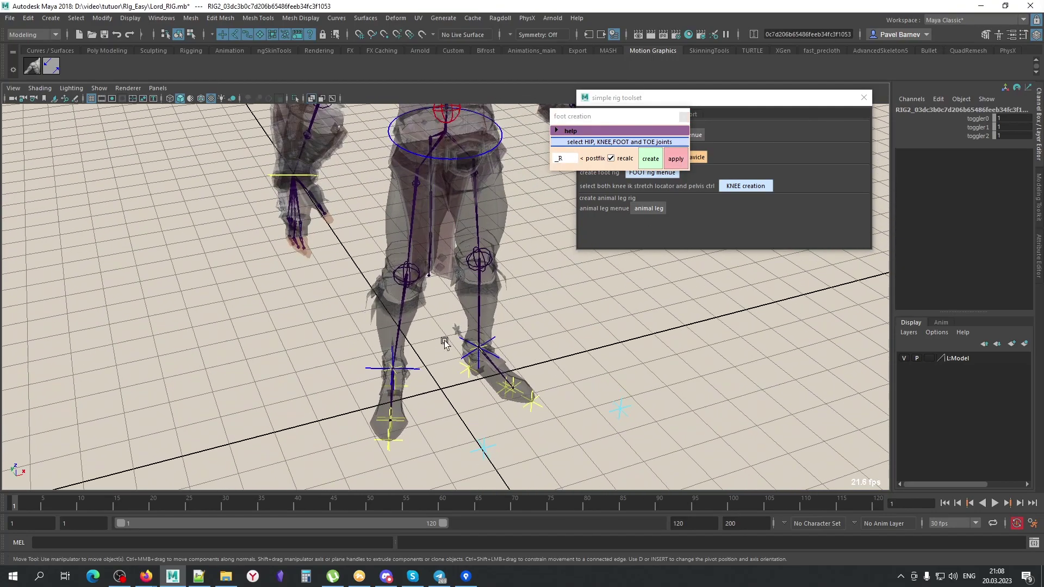
Select both feet's stretch IK locators and set lenght_coeff to 0.1
{"action": "right_click_drag", "start_coordinate": [517, 346], "coordinate": [534, 415], "text": "alt"}
{"action": "left_click", "coordinate": [533, 415]}
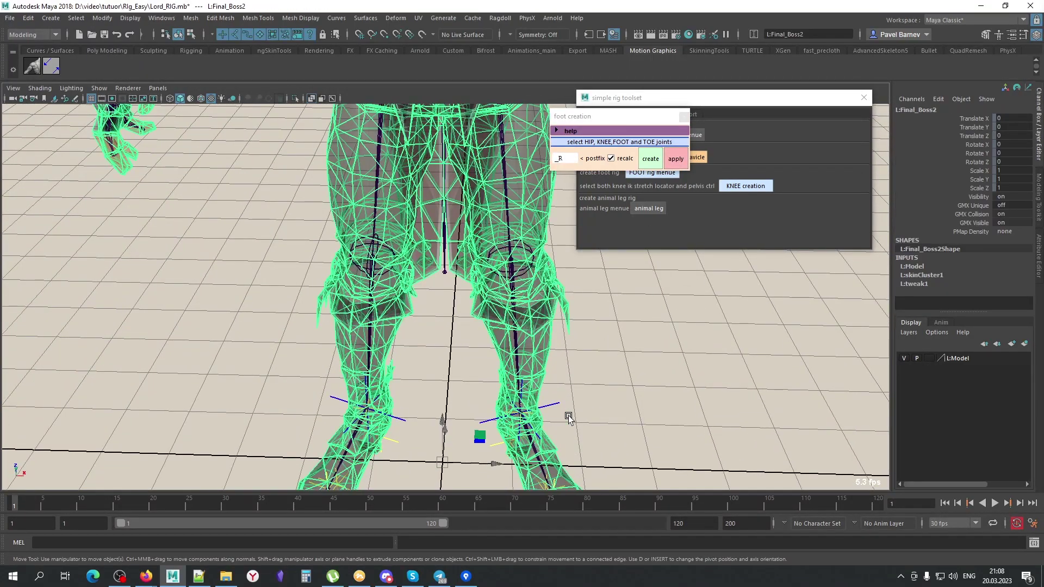
{"action": "left_click", "coordinate": [533, 416]}
{"action": "left_click", "coordinate": [356, 411], "text": "shift"}
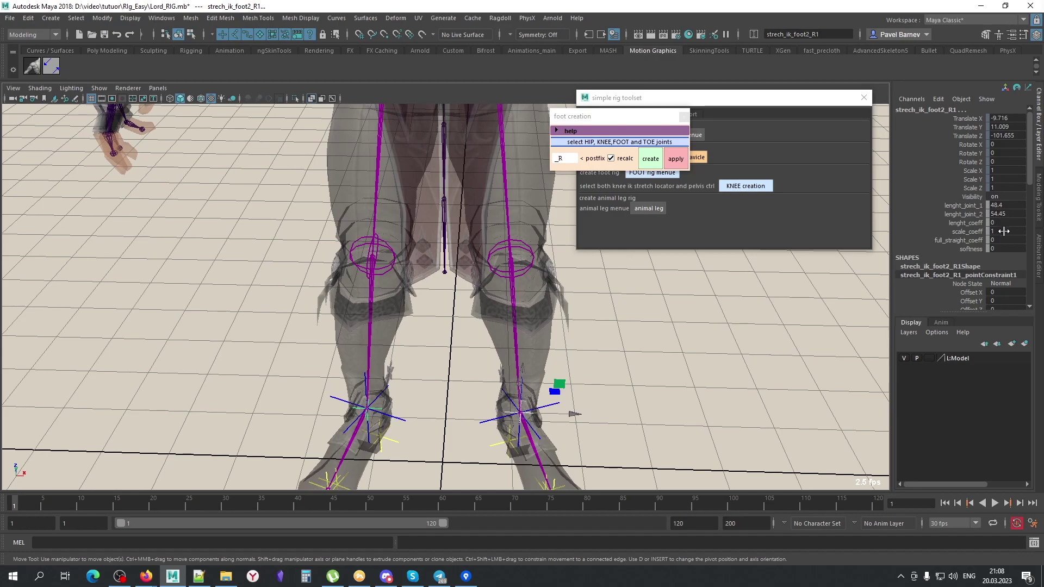
{"action": "double_click", "coordinate": [1009, 223]}
{"action": "type", "text": "0.1"}
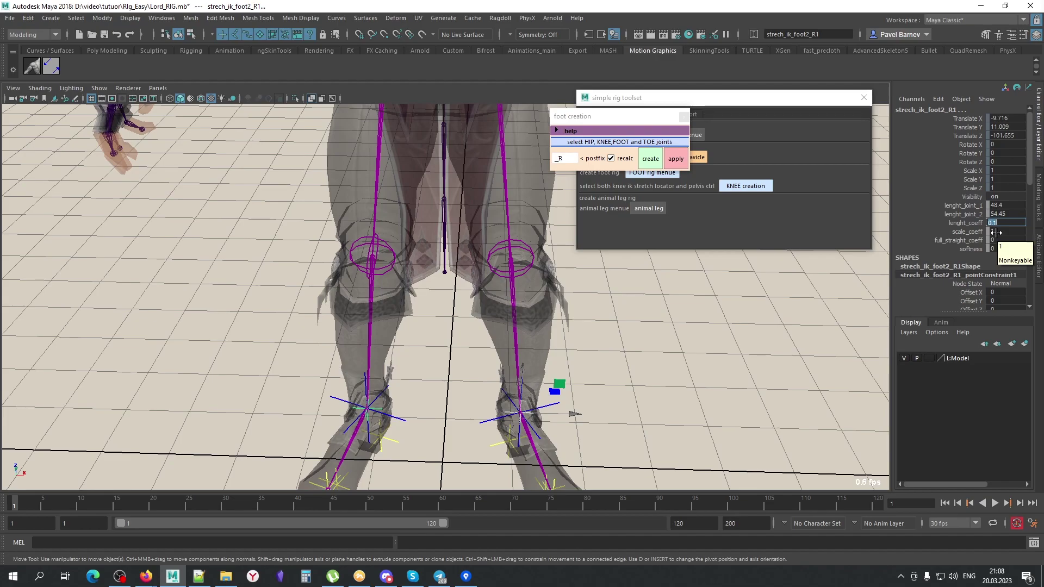
On strech_ik_foot2_R1, set full_straight_coeff to 0.5 and softness to 0.2, then to 0.1
{"action": "left_click", "coordinate": [1007, 240]}
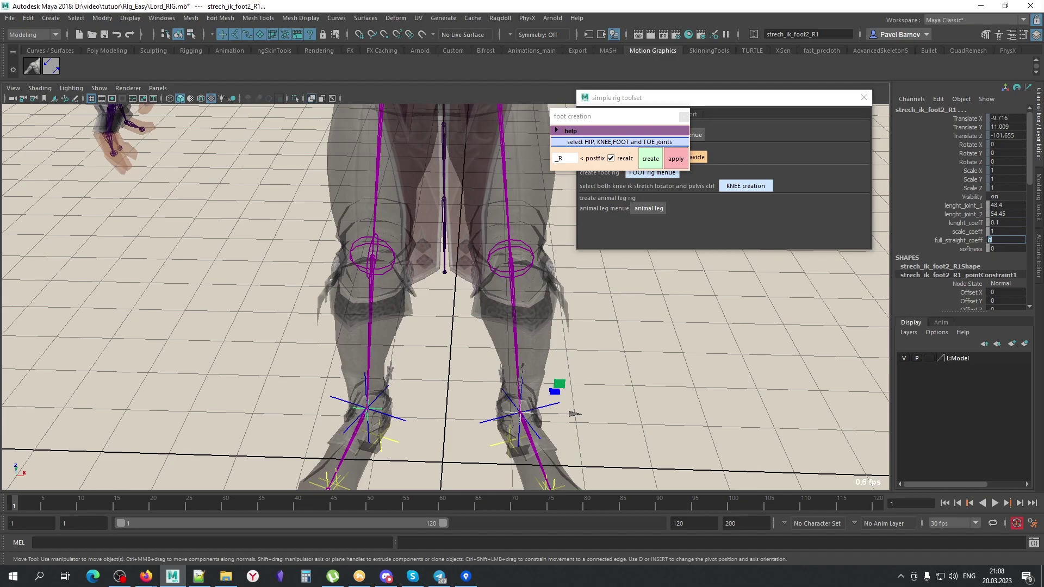
{"action": "type", "text": ".5"}
{"action": "left_click", "coordinate": [1007, 248]}
{"action": "type", "text": "2"}
{"action": "key", "text": "Return"}
{"action": "mouse_move", "coordinate": [459, 413]}
{"action": "left_mouse_down", "text": "alt"}
{"action": "mouse_move", "coordinate": [377, 435]}
{"action": "mouse_move", "coordinate": [366, 357]}
{"action": "mouse_move", "coordinate": [401, 357]}
{"action": "left_mouse_up", "text": "alt"}
{"action": "left_click", "coordinate": [1006, 248]}
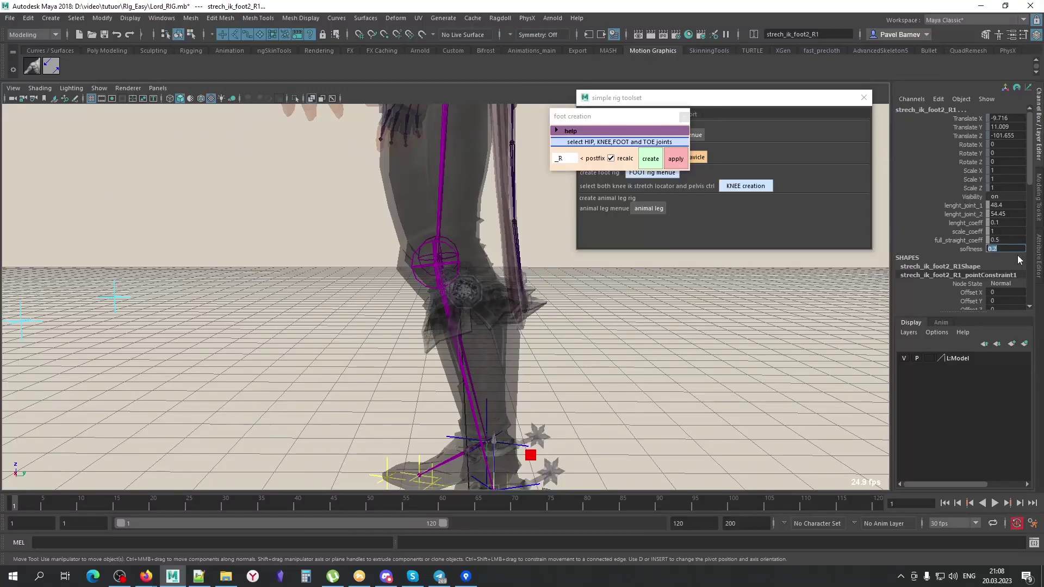
{"action": "type", "text": "0.1"}
{"action": "key", "text": "Return"}
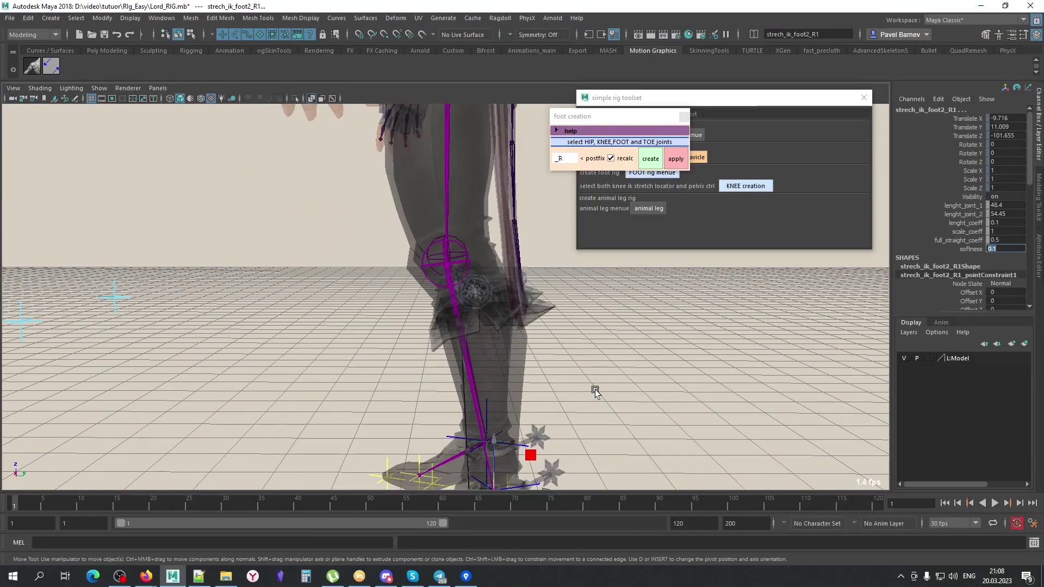
{"action": "left_click_drag", "start_coordinate": [595, 391], "coordinate": [709, 345], "text": "alt"}
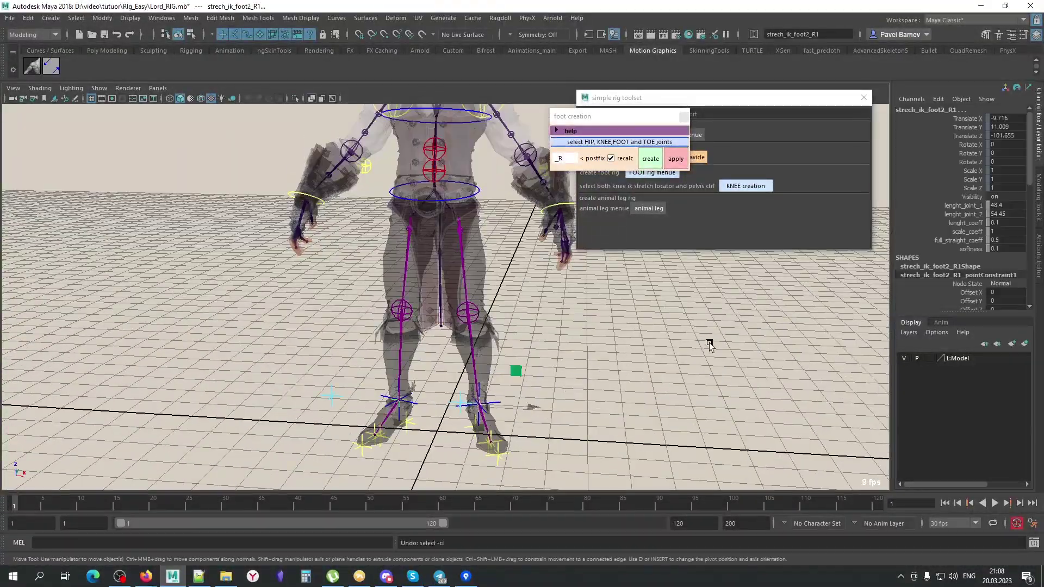
{"action": "left_click", "coordinate": [583, 420]}
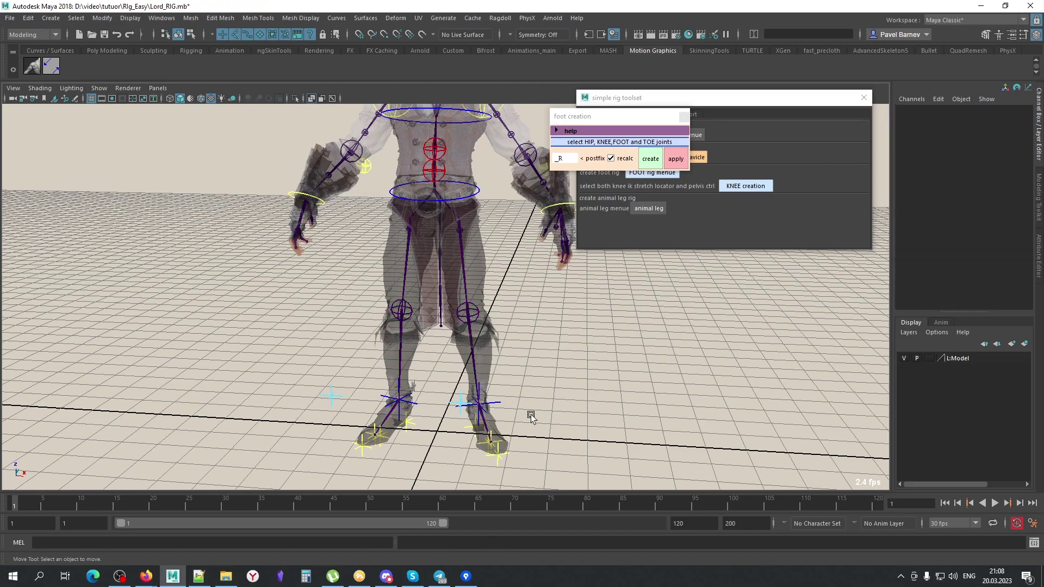
{"action": "left_click_drag", "start_coordinate": [583, 419], "coordinate": [532, 380], "text": "alt"}
{"action": "right_click_drag", "start_coordinate": [533, 380], "coordinate": [500, 359], "text": "alt"}
{"action": "left_click_drag", "start_coordinate": [499, 359], "coordinate": [591, 392], "text": "alt"}
{"action": "right_click_drag", "start_coordinate": [592, 391], "coordinate": [561, 428], "text": "alt"}
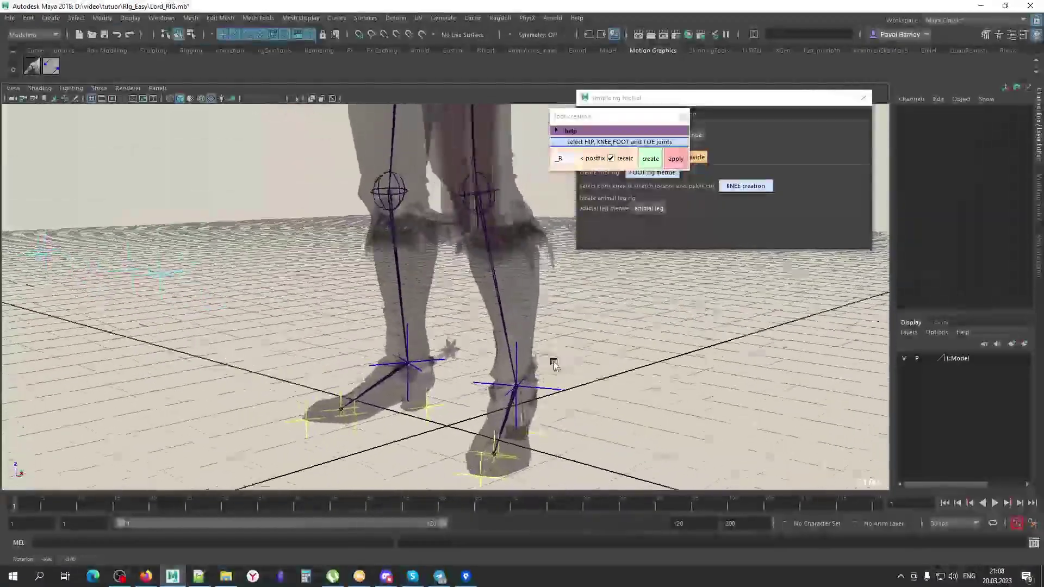
{"action": "left_click_drag", "start_coordinate": [583, 372], "coordinate": [516, 336], "text": "alt"}
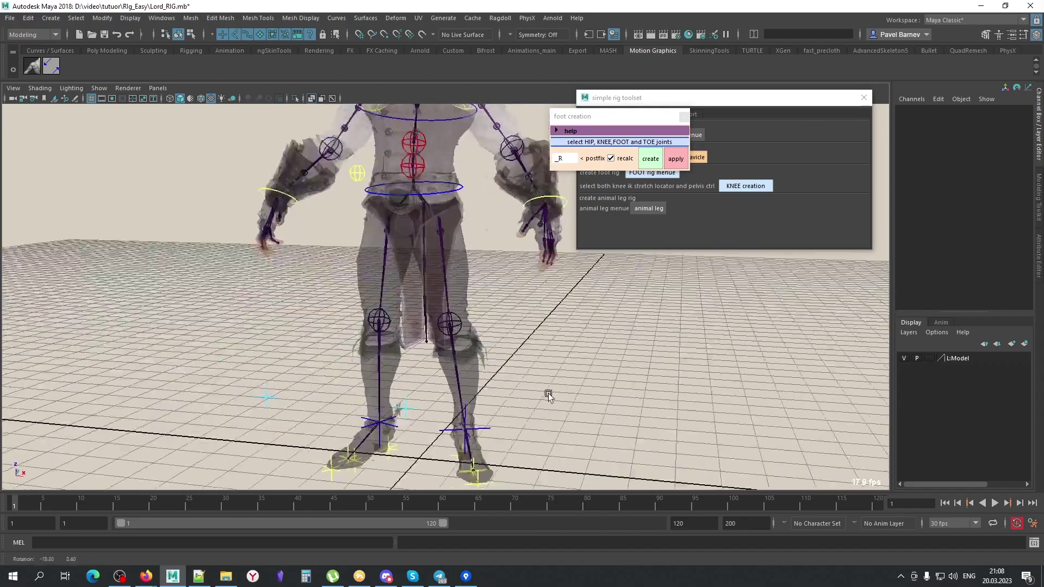
{"action": "key", "text": "alt+a"}
{"action": "right_click_drag", "start_coordinate": [515, 335], "coordinate": [640, 407], "text": "alt"}
{"action": "left_click_drag", "start_coordinate": [641, 408], "coordinate": [542, 422], "text": "alt"}
{"action": "key", "text": "alt+a"}
{"action": "left_click", "coordinate": [531, 459]}
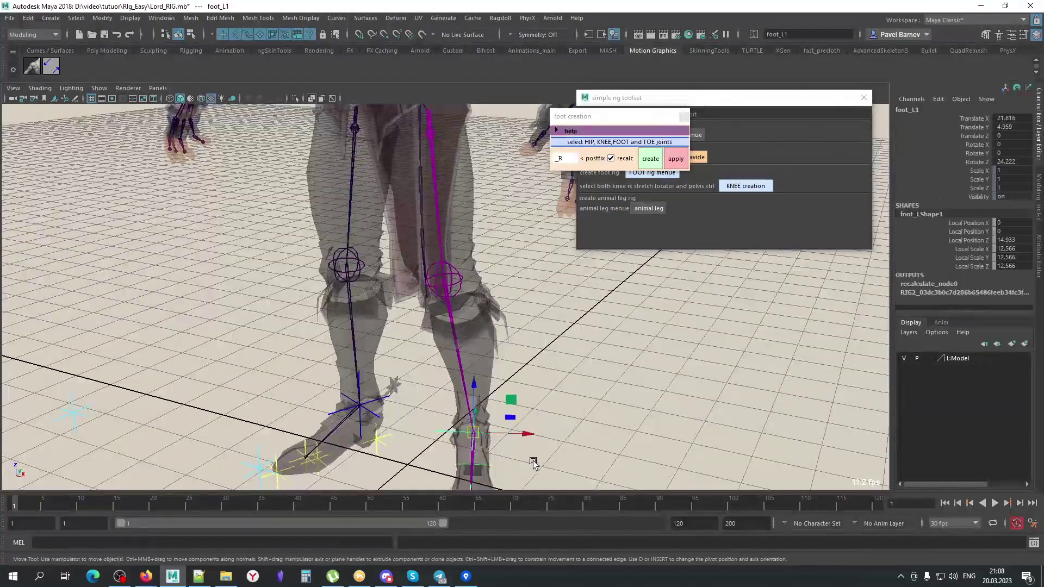
{"action": "mouse_move", "coordinate": [531, 459]}
{"action": "left_mouse_down", "text": "alt"}
{"action": "mouse_move", "coordinate": [419, 393]}
{"action": "mouse_move", "coordinate": [509, 446]}
{"action": "left_mouse_up", "text": "alt"}
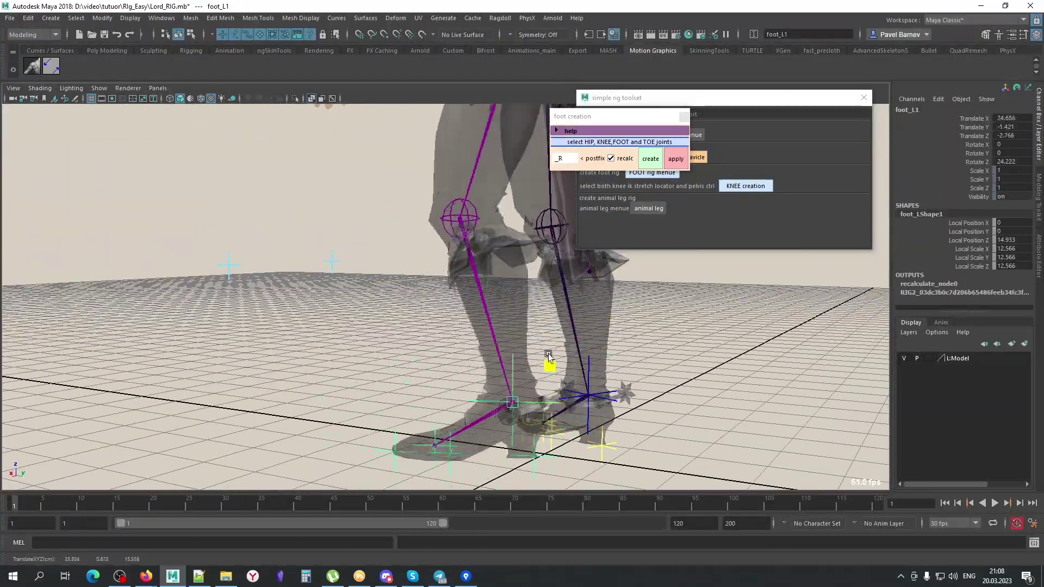
{"action": "left_click", "coordinate": [509, 446]}
{"action": "left_click", "coordinate": [450, 445]}
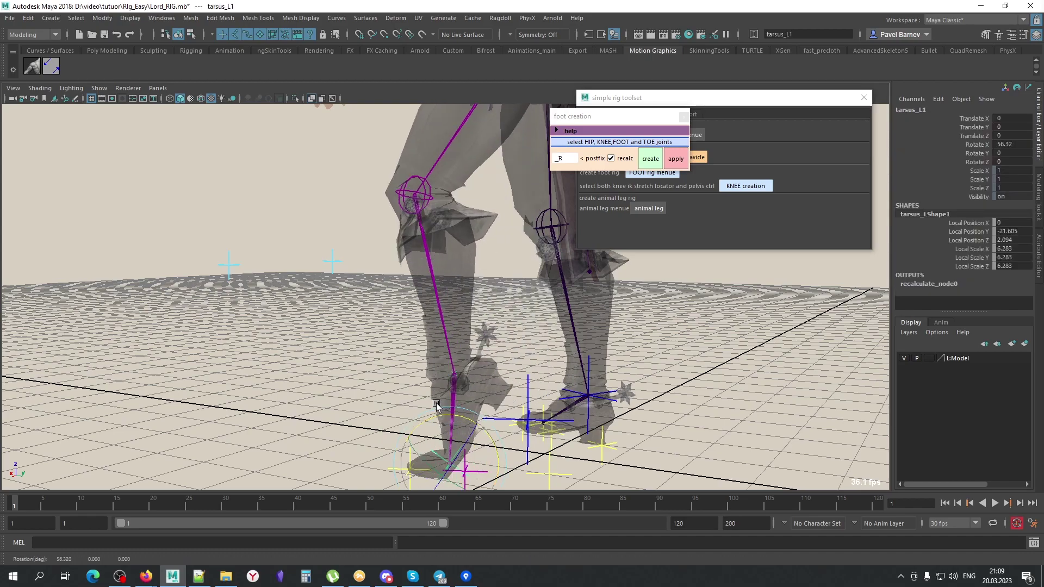
{"action": "mouse_move", "coordinate": [484, 423]}
{"action": "left_mouse_down", "text": "alt"}
{"action": "mouse_move", "coordinate": [492, 409]}
{"action": "mouse_move", "coordinate": [450, 413]}
{"action": "left_mouse_up", "text": "alt"}
{"action": "key", "text": "alt+a"}
{"action": "key", "text": "e"}
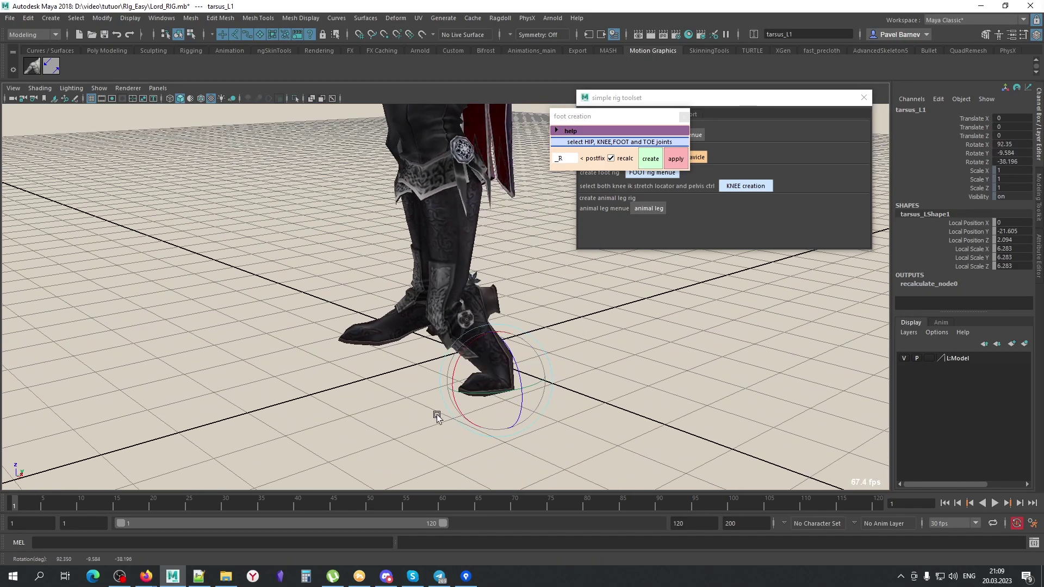
{"action": "key", "text": "ctrl+z"}
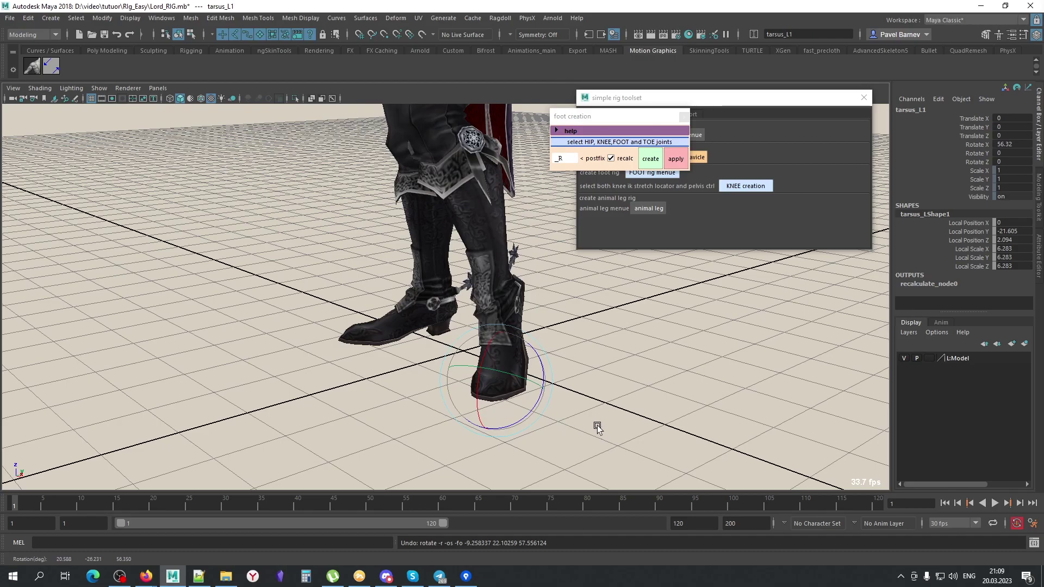
{"action": "key", "text": "ctrl+z"}
{"action": "key", "text": "alt+a"}
{"action": "mouse_move", "coordinate": [596, 426]}
{"action": "left_mouse_down", "text": "alt"}
{"action": "mouse_move", "coordinate": [570, 408]}
{"action": "mouse_move", "coordinate": [563, 426]}
{"action": "mouse_move", "coordinate": [669, 419]}
{"action": "mouse_move", "coordinate": [554, 346]}
{"action": "left_mouse_up", "text": "alt"}
{"action": "left_click", "coordinate": [468, 368]}
{"action": "left_click", "coordinate": [650, 159]}
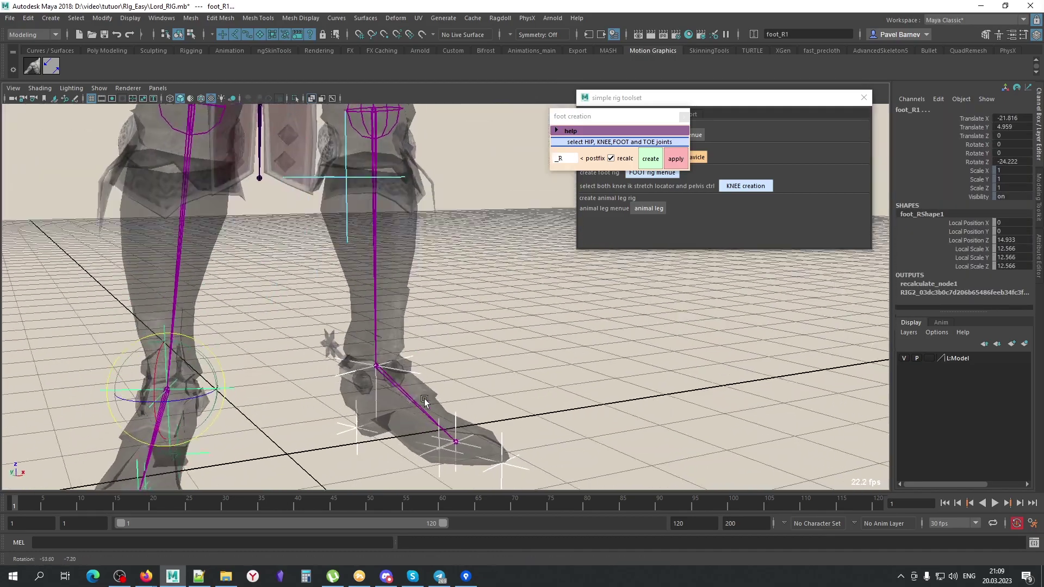
{"action": "left_click_drag", "start_coordinate": [489, 353], "coordinate": [598, 348], "text": "alt"}
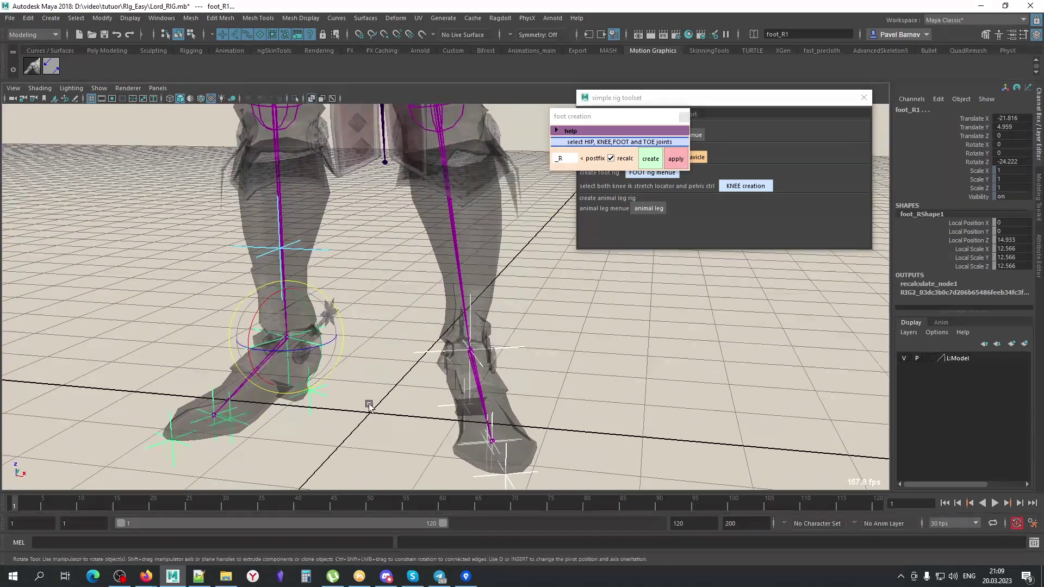
Shrink the foot control shape's Local Scale Z and change it to a circle
{"action": "left_click", "coordinate": [683, 117]}
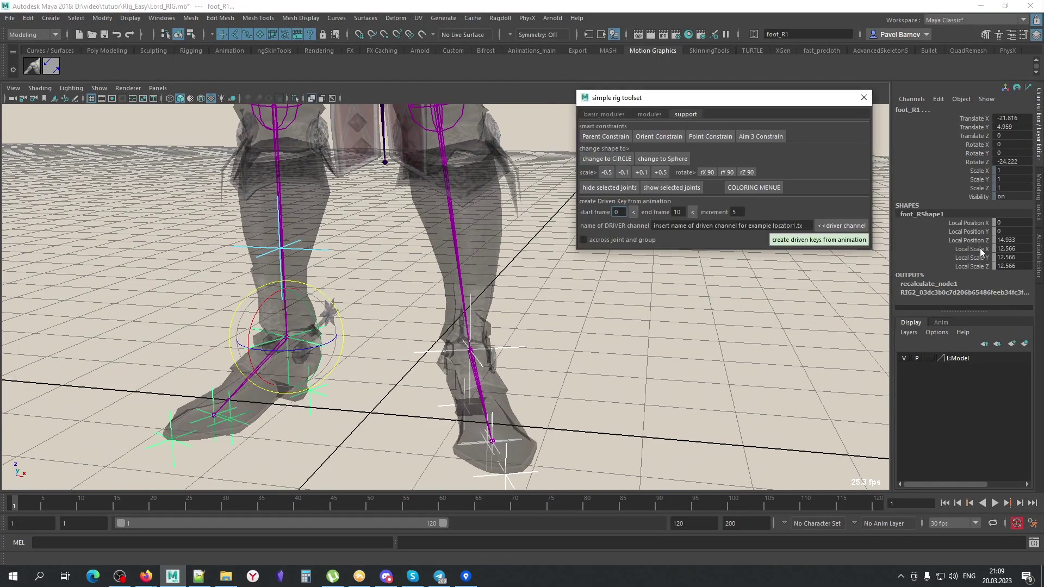
{"action": "left_click", "coordinate": [975, 267]}
{"action": "middle_click_drag", "start_coordinate": [811, 324], "coordinate": [772, 329]}
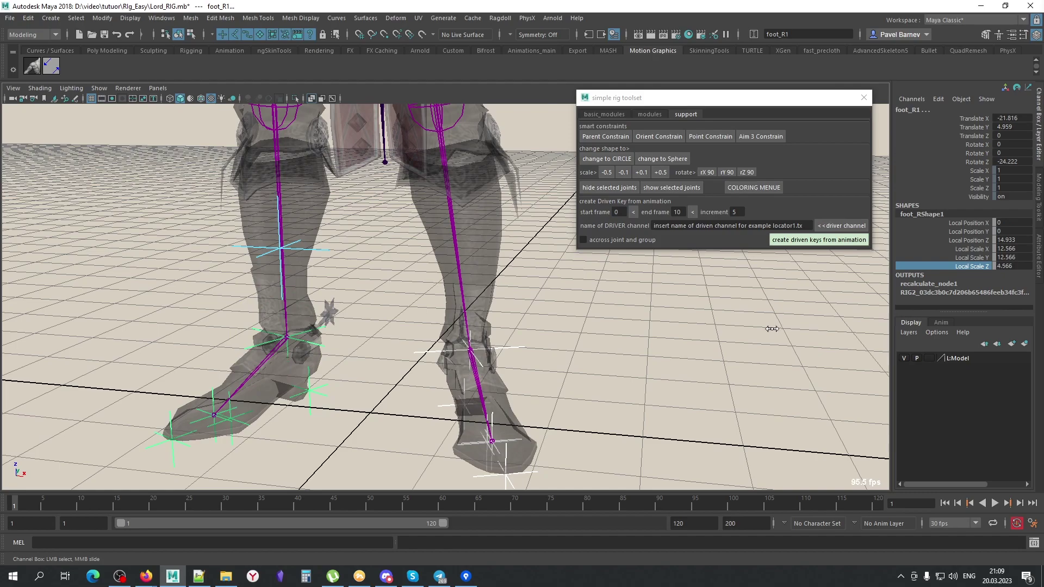
{"action": "left_click", "coordinate": [606, 159]}
{"action": "mouse_move", "coordinate": [658, 348]}
{"action": "left_mouse_down", "text": "alt"}
{"action": "mouse_move", "coordinate": [589, 343]}
{"action": "mouse_move", "coordinate": [555, 326]}
{"action": "left_mouse_up", "text": "alt"}
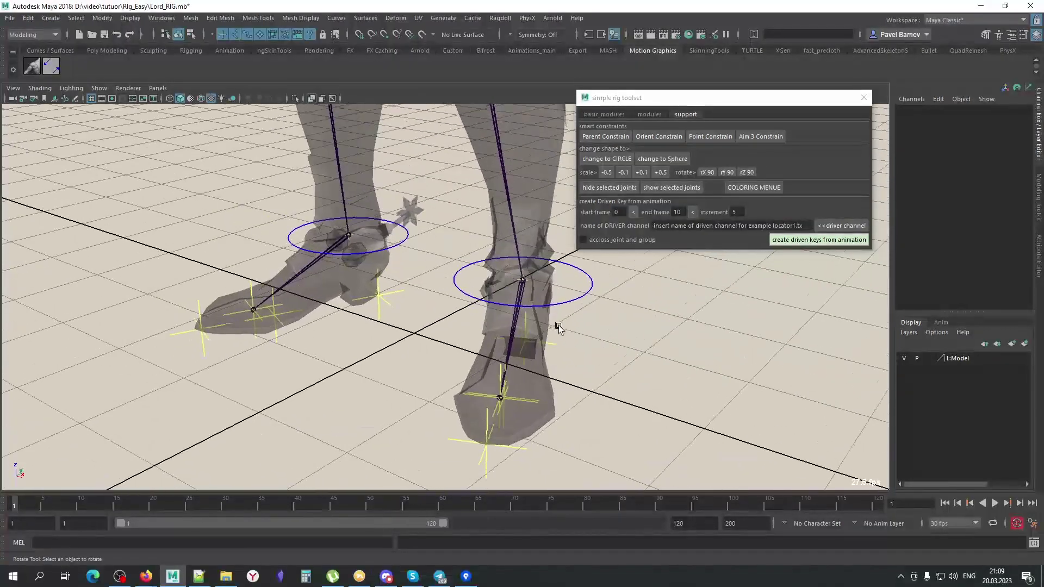
Resize the heel_R1 control shape, setting Local Scale X to 1.183 and adjusting Y and Z
{"action": "left_click", "coordinate": [563, 375]}
{"action": "left_click_drag", "start_coordinate": [563, 375], "coordinate": [505, 391], "text": "alt"}
{"action": "key", "text": "q"}
{"action": "left_click", "coordinate": [506, 392]}
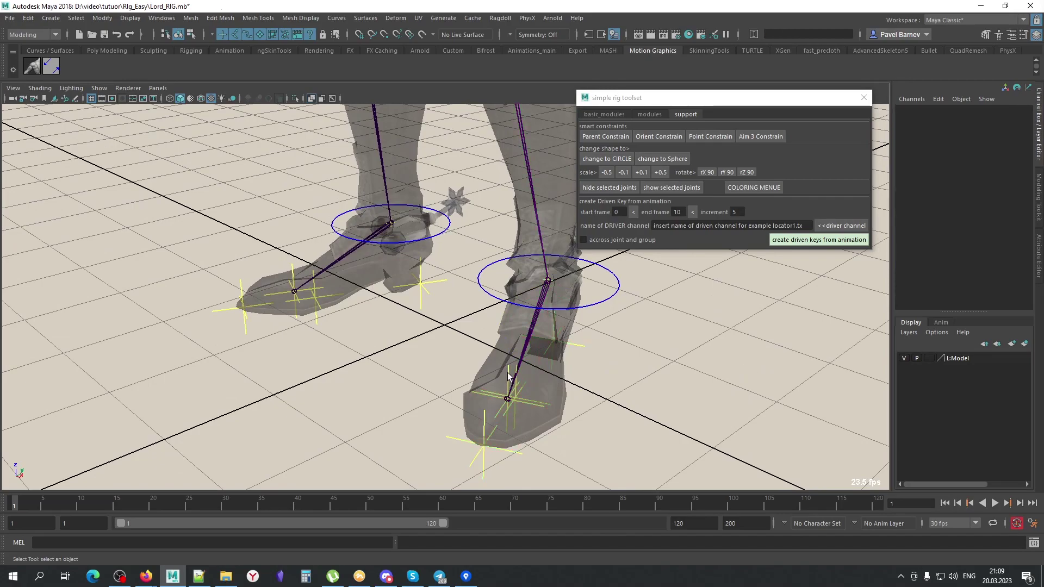
{"action": "left_click", "coordinate": [508, 375]}
{"action": "left_click", "coordinate": [503, 356]}
{"action": "left_click", "coordinate": [498, 338]}
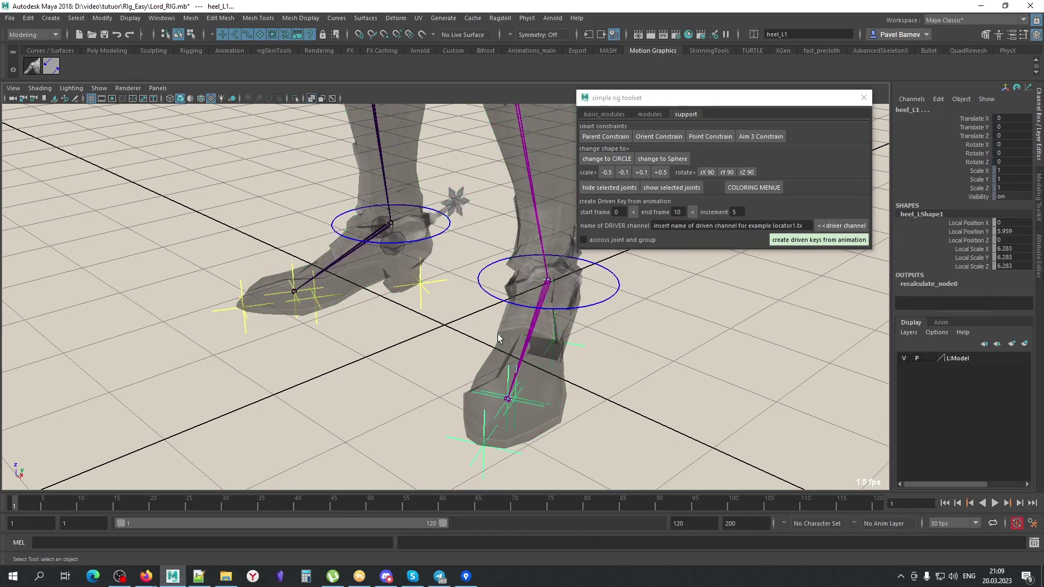
{"action": "left_click", "coordinate": [294, 274]}
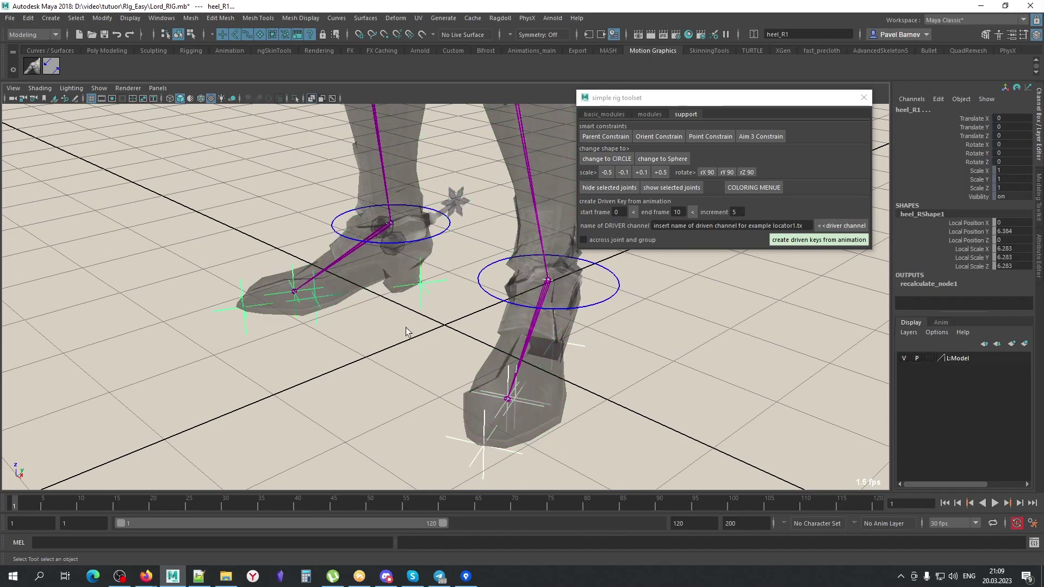
{"action": "left_click", "coordinate": [972, 249]}
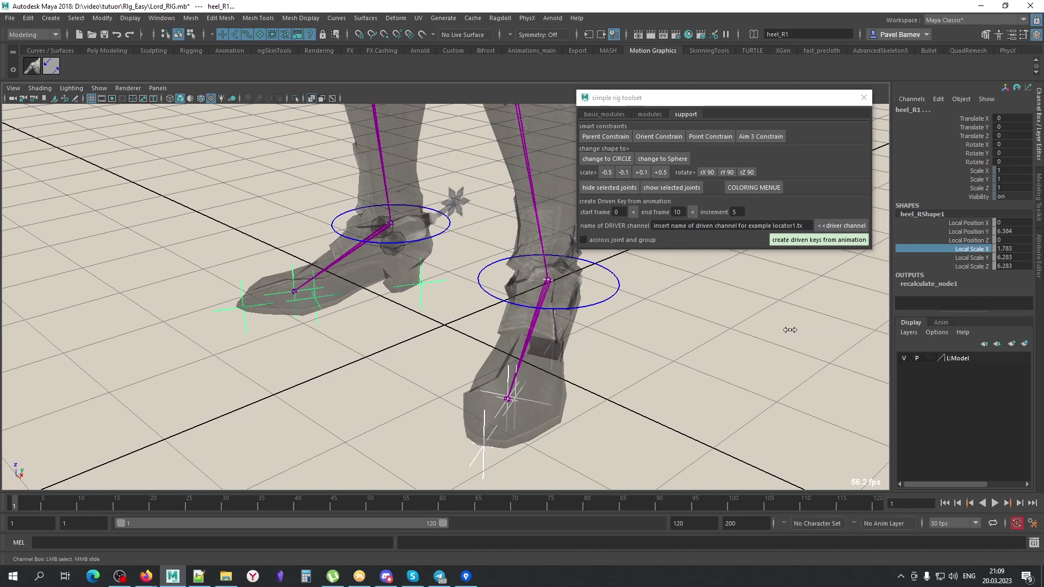
{"action": "mouse_move", "coordinate": [783, 330]}
{"action": "left_mouse_down", "text": "alt"}
{"action": "mouse_move", "coordinate": [654, 340]}
{"action": "mouse_move", "coordinate": [685, 334]}
{"action": "left_mouse_up", "text": "alt"}
{"action": "left_click_drag", "start_coordinate": [967, 266], "coordinate": [967, 257]}
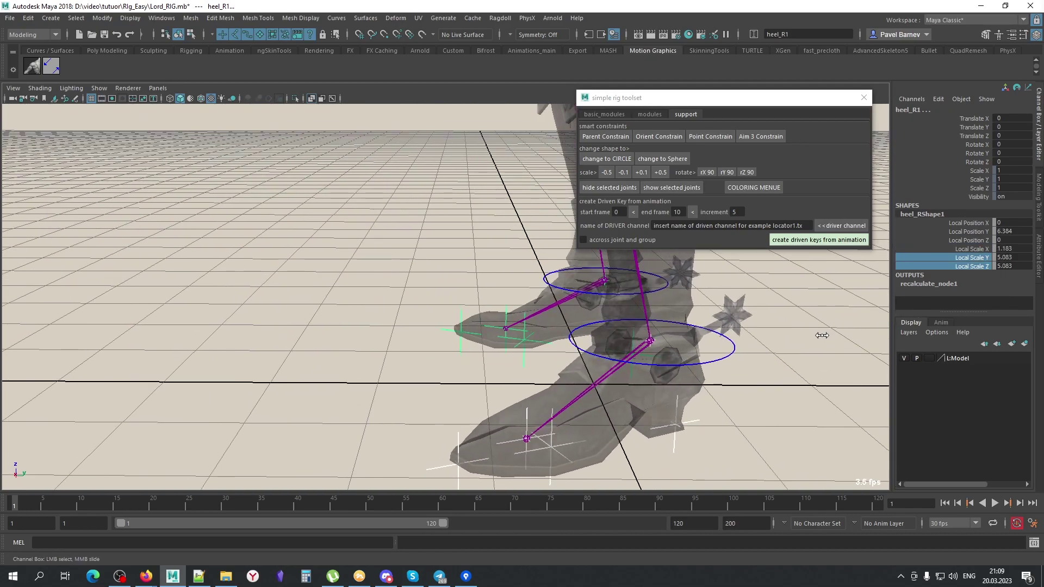
{"action": "left_click_drag", "start_coordinate": [686, 249], "coordinate": [482, 367], "text": "alt"}
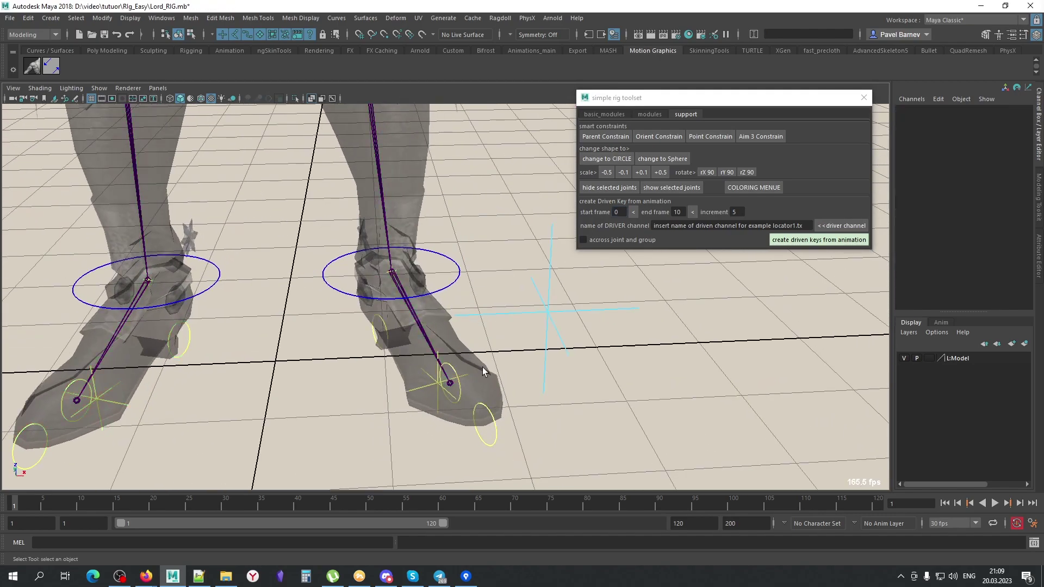
Resize the toe_R1 control shape's Local Scale to 4.383, 4.383, 1.183
{"action": "left_click", "coordinate": [441, 383]}
{"action": "left_click_drag", "start_coordinate": [360, 389], "coordinate": [201, 377], "text": "alt"}
{"action": "left_click", "coordinate": [523, 371]}
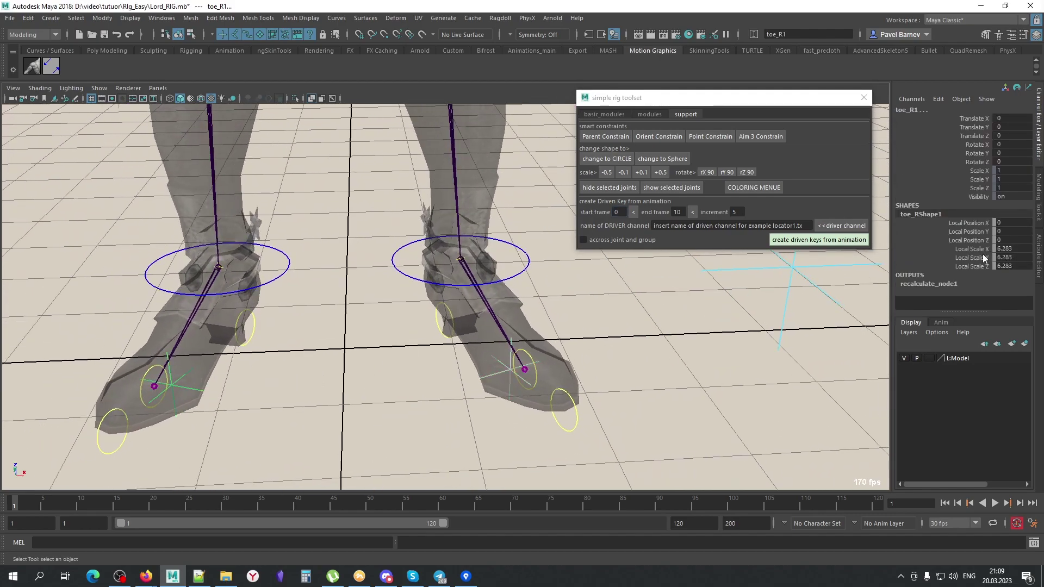
{"action": "left_click", "coordinate": [975, 265]}
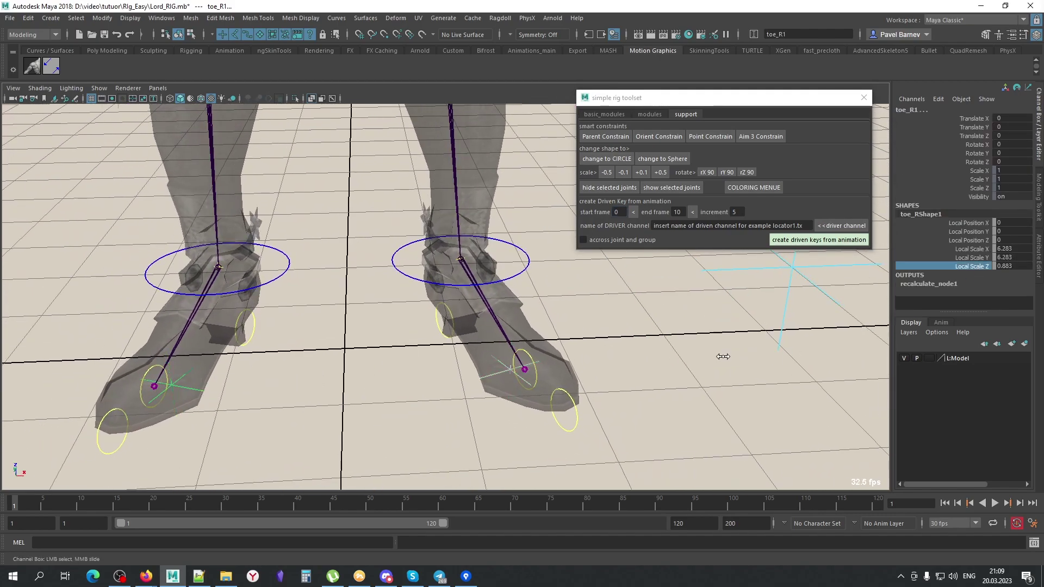
{"action": "left_click_drag", "start_coordinate": [968, 249], "coordinate": [968, 258]}
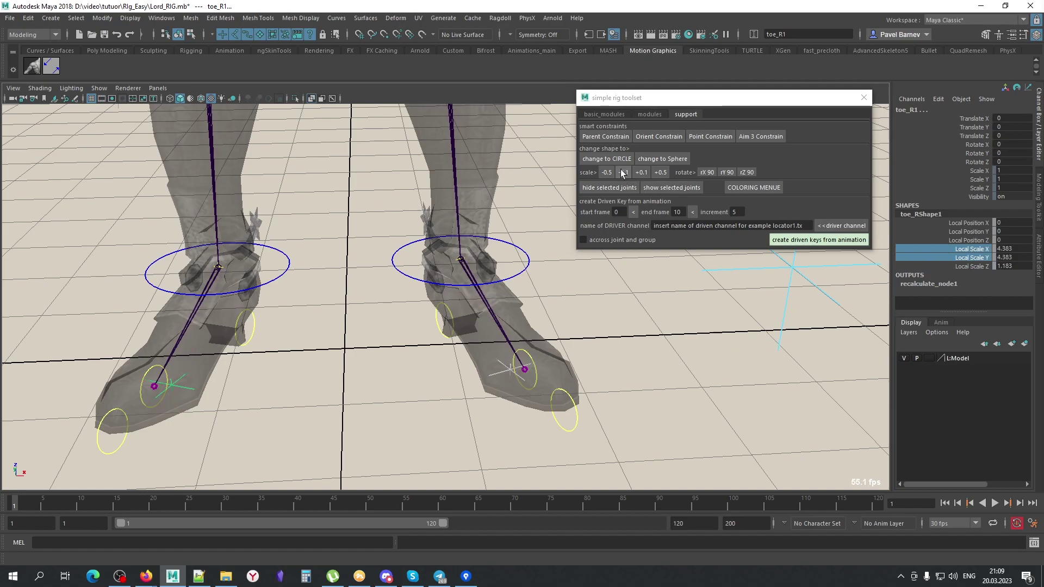
{"action": "left_click", "coordinate": [449, 338]}
{"action": "mouse_move", "coordinate": [449, 337]}
{"action": "left_mouse_down", "text": "alt"}
{"action": "mouse_move", "coordinate": [405, 337]}
{"action": "mouse_move", "coordinate": [576, 334]}
{"action": "mouse_move", "coordinate": [531, 342]}
{"action": "mouse_move", "coordinate": [571, 371]}
{"action": "mouse_move", "coordinate": [562, 319]}
{"action": "mouse_move", "coordinate": [464, 357]}
{"action": "mouse_move", "coordinate": [510, 338]}
{"action": "left_mouse_up", "text": "alt"}
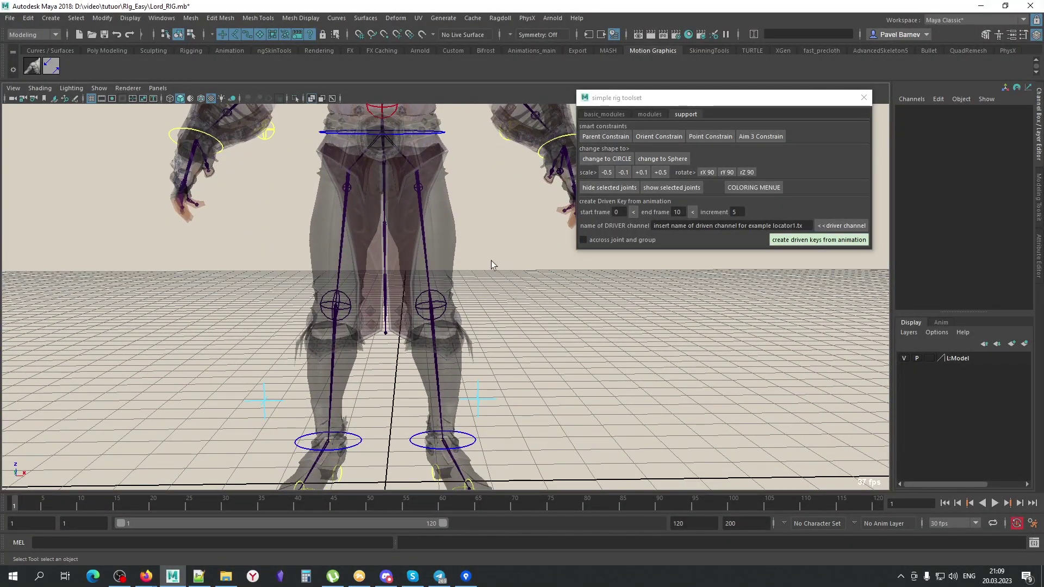
With X-ray off, select the left tarsus and toe end controls and test-rotate the toe
{"action": "mouse_move", "coordinate": [464, 227]}
{"action": "left_mouse_down", "text": "alt"}
{"action": "mouse_move", "coordinate": [523, 351]}
{"action": "mouse_move", "coordinate": [238, 267]}
{"action": "mouse_move", "coordinate": [469, 300]}
{"action": "left_mouse_up", "text": "alt"}
{"action": "key", "text": "alt+x"}
{"action": "key", "text": "alt+x"}
{"action": "right_click_drag", "start_coordinate": [470, 300], "coordinate": [494, 262], "text": "alt"}
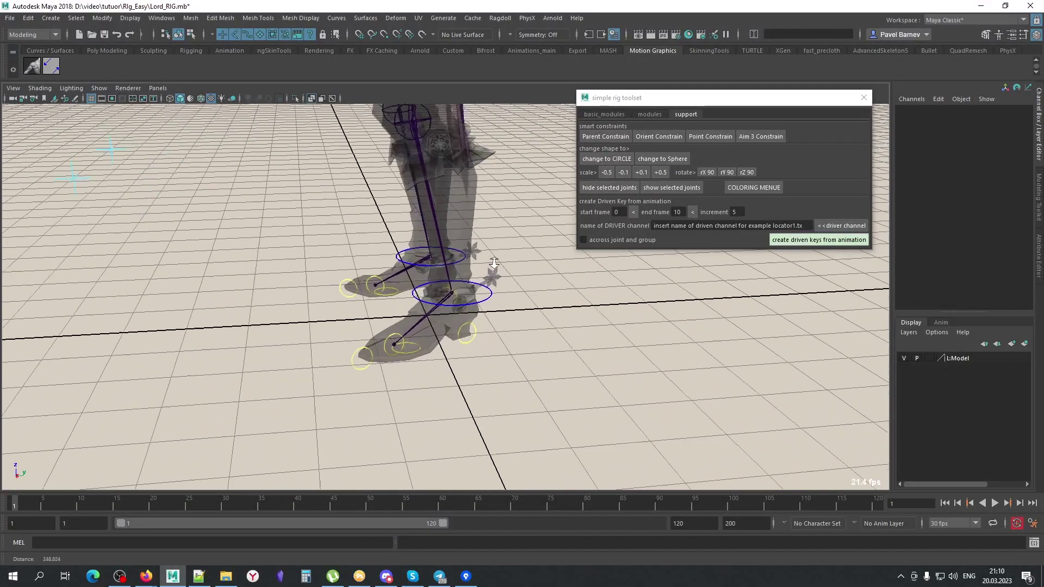
{"action": "mouse_move", "coordinate": [494, 263]}
{"action": "left_mouse_down", "text": "alt"}
{"action": "mouse_move", "coordinate": [390, 359]}
{"action": "mouse_move", "coordinate": [429, 389]}
{"action": "mouse_move", "coordinate": [407, 348]}
{"action": "mouse_move", "coordinate": [391, 381]}
{"action": "mouse_move", "coordinate": [414, 356]}
{"action": "mouse_move", "coordinate": [303, 415]}
{"action": "left_mouse_up", "text": "alt"}
{"action": "left_click", "coordinate": [389, 348]}
{"action": "key", "text": "e"}
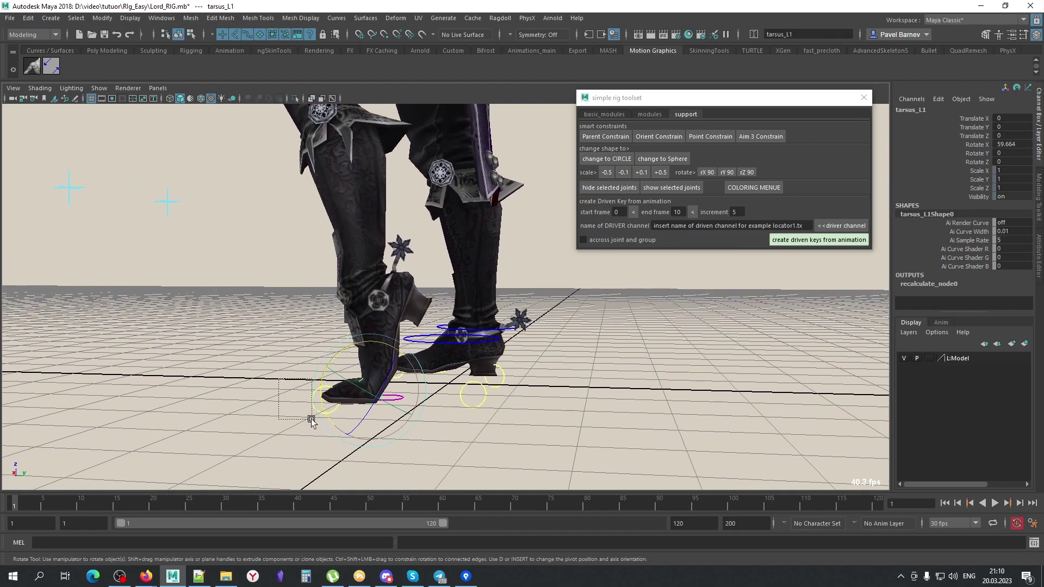
{"action": "left_click", "coordinate": [310, 419]}
{"action": "mouse_move", "coordinate": [353, 380]}
{"action": "left_mouse_down"}
{"action": "mouse_move", "coordinate": [339, 354]}
{"action": "mouse_move", "coordinate": [358, 391]}
{"action": "mouse_move", "coordinate": [427, 417]}
{"action": "mouse_move", "coordinate": [377, 425]}
{"action": "mouse_move", "coordinate": [489, 348]}
{"action": "mouse_move", "coordinate": [803, 349]}
{"action": "mouse_move", "coordinate": [524, 420]}
{"action": "left_mouse_up"}
With X-ray on to show joints, bend toe_end_L1 further up
{"action": "left_click", "coordinate": [519, 326]}
{"action": "key", "text": "w"}
{"action": "key", "text": "alt+x"}
{"action": "left_click", "coordinate": [524, 420]}
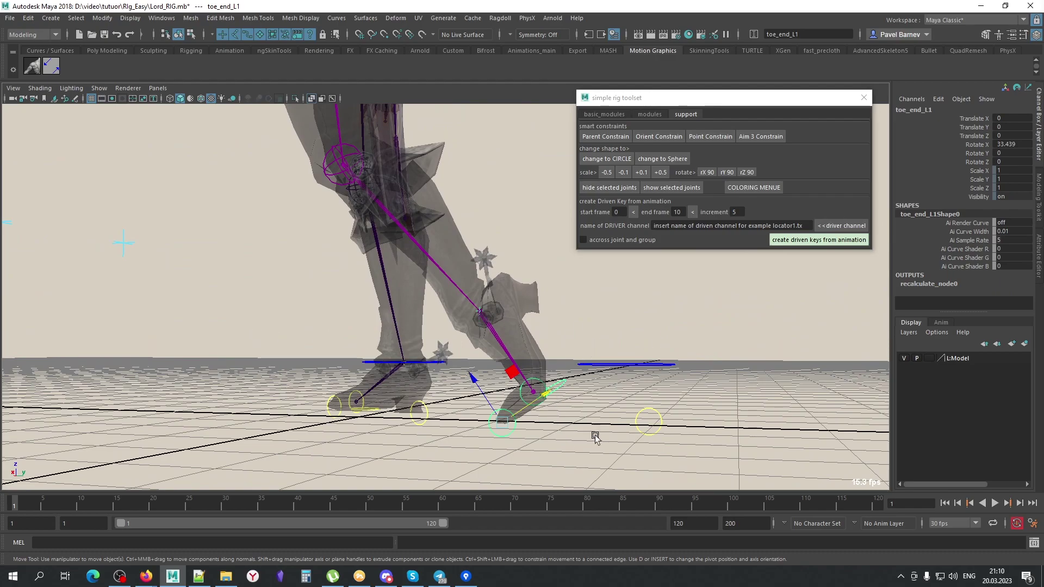
{"action": "key", "text": "e"}
{"action": "mouse_move", "coordinate": [658, 454]}
{"action": "middle_mouse_down"}
{"action": "mouse_move", "coordinate": [710, 391]}
{"action": "mouse_move", "coordinate": [687, 410]}
{"action": "middle_mouse_up"}
{"action": "mouse_move", "coordinate": [687, 410]}
{"action": "left_mouse_down", "text": "alt"}
{"action": "mouse_move", "coordinate": [604, 379]}
{"action": "mouse_move", "coordinate": [531, 295]}
{"action": "mouse_move", "coordinate": [561, 325]}
{"action": "left_mouse_up", "text": "alt"}
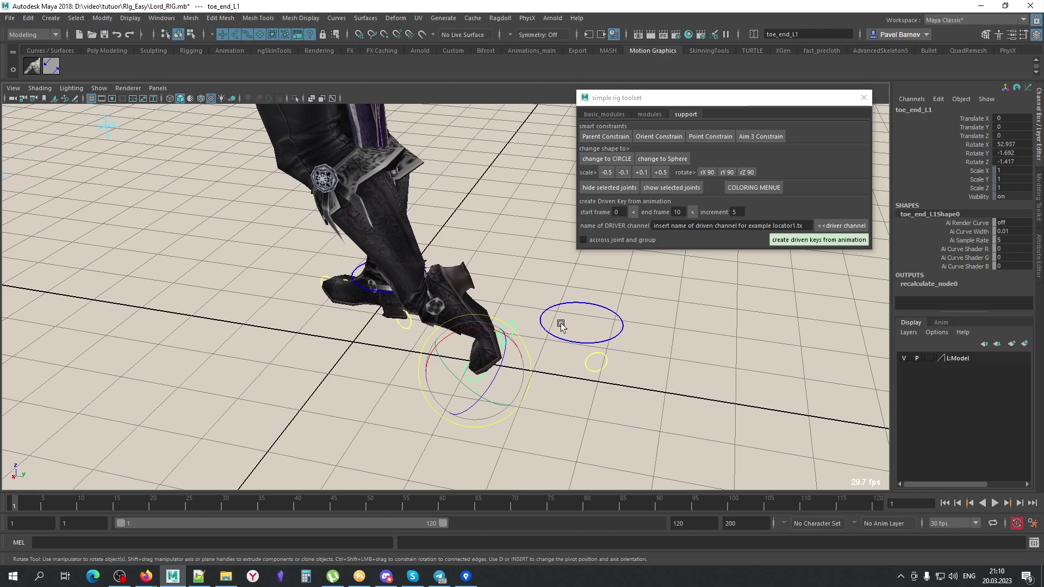
Test-move foot_L1, undo its rotation, and recalculate it back onto the left ankle
{"action": "left_click", "coordinate": [566, 330]}
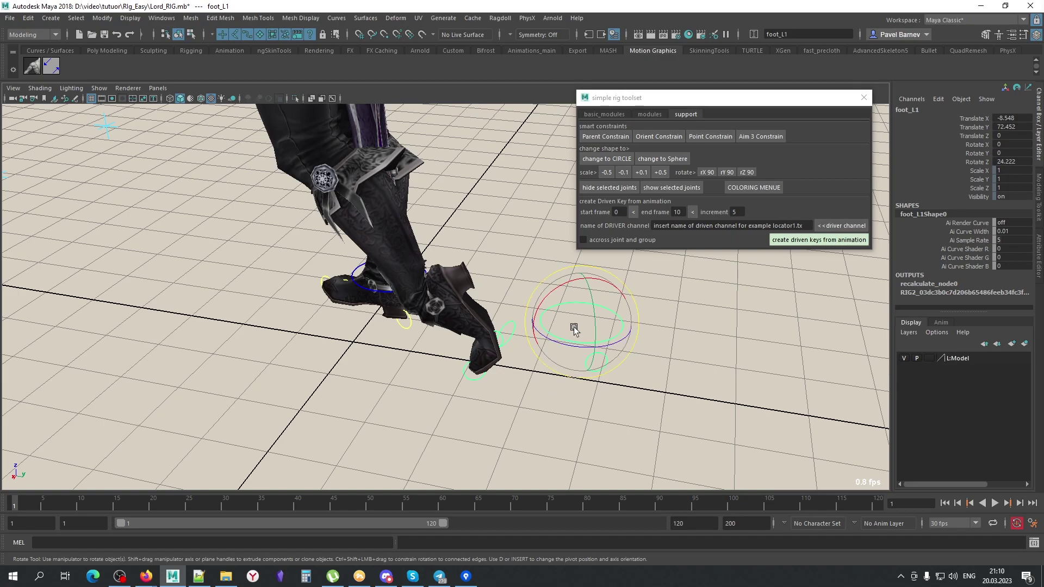
{"action": "key", "text": "w"}
{"action": "mouse_move", "coordinate": [647, 354]}
{"action": "left_mouse_down", "text": "alt"}
{"action": "mouse_move", "coordinate": [560, 292]}
{"action": "mouse_move", "coordinate": [593, 277]}
{"action": "mouse_move", "coordinate": [641, 304]}
{"action": "mouse_move", "coordinate": [772, 461]}
{"action": "left_mouse_up", "text": "alt"}
{"action": "key", "text": "e"}
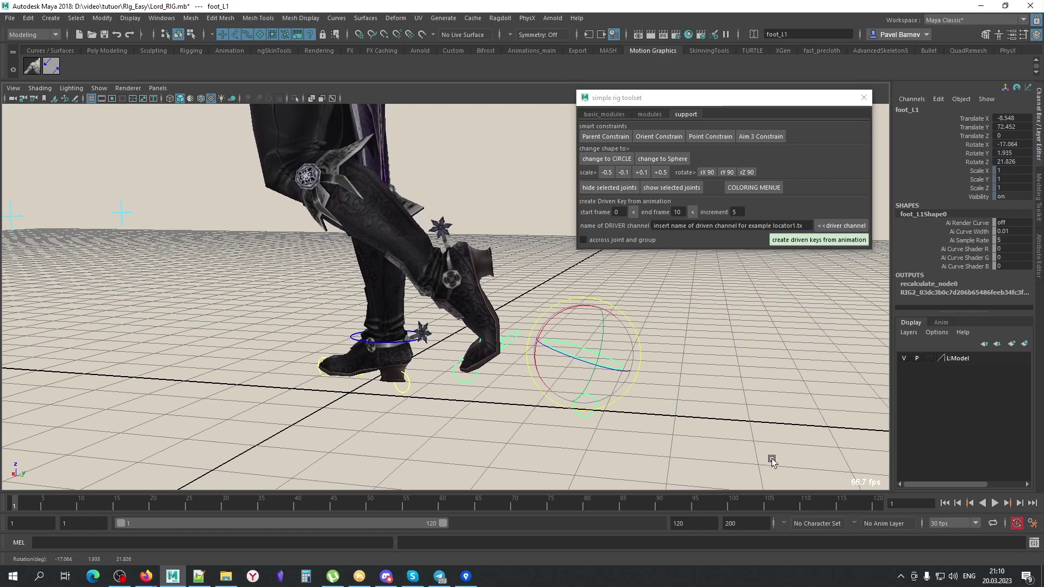
{"action": "key", "text": "ctrl+z"}
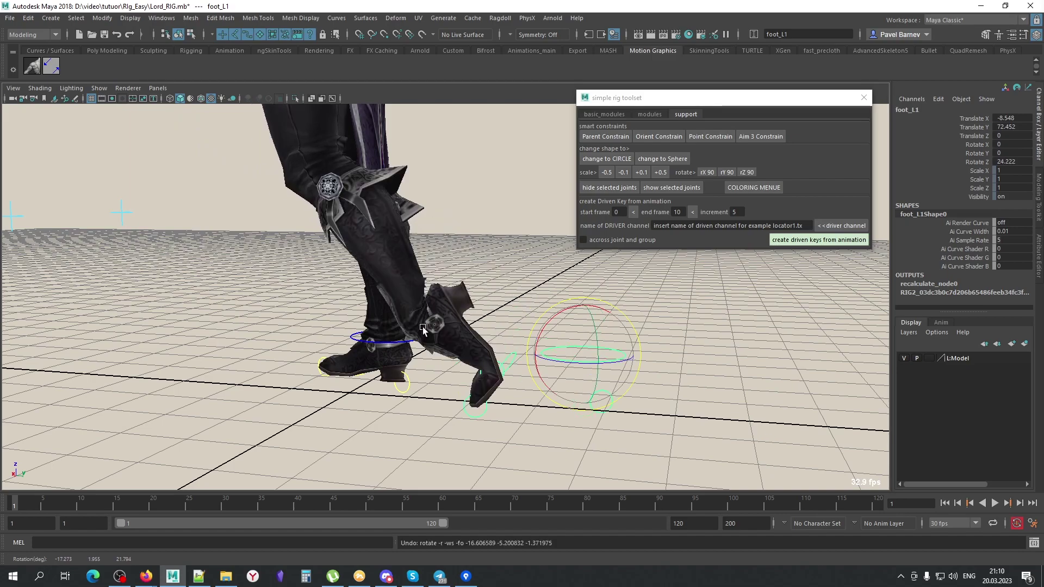
{"action": "left_click", "coordinate": [51, 69]}
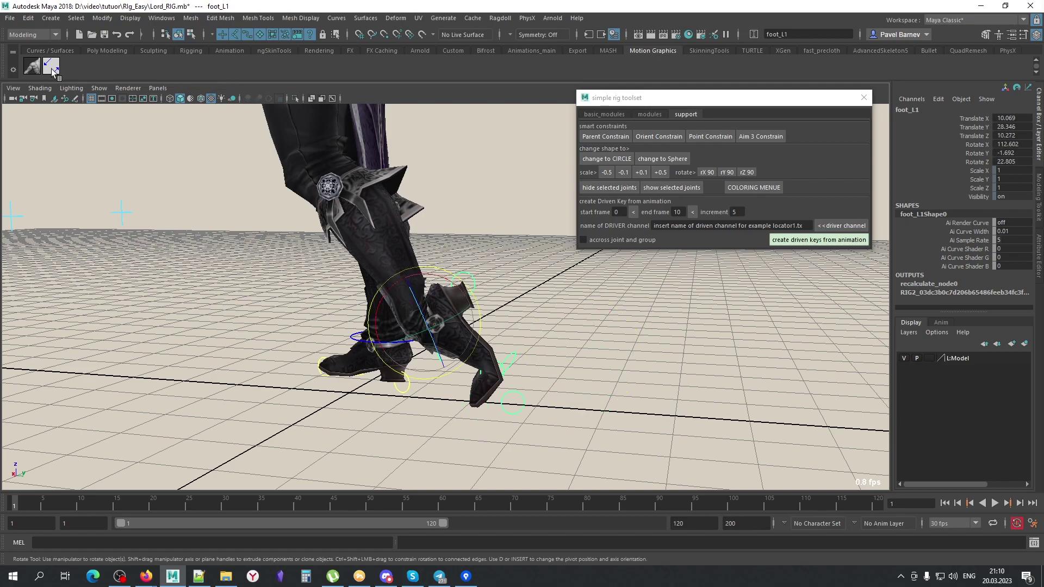
Toggle X-ray, orbit around the foot, and select the full timeline range
{"action": "key", "text": "alt+x"}
{"action": "left_click_drag", "start_coordinate": [554, 331], "coordinate": [550, 337], "text": "alt"}
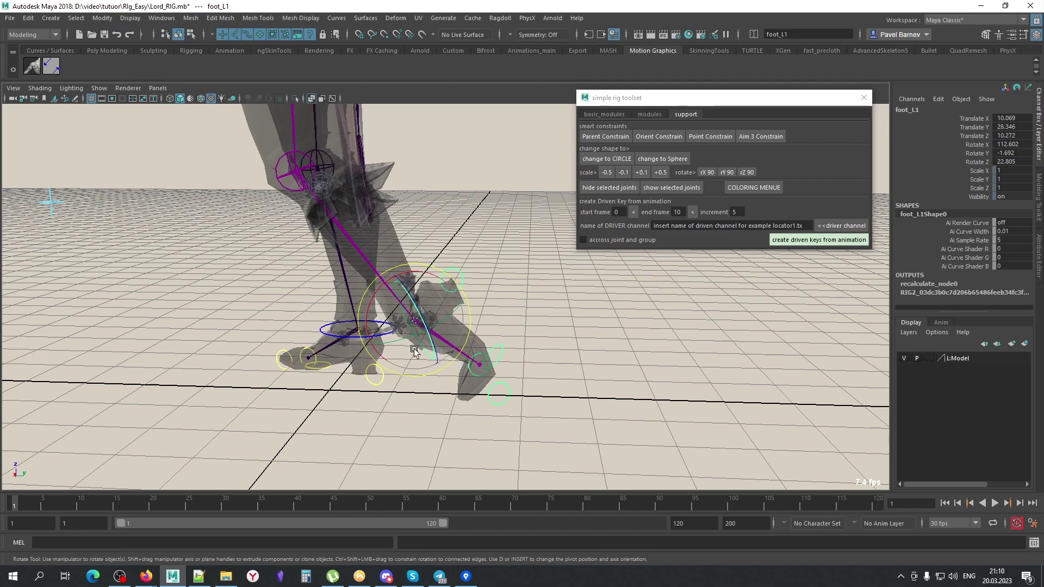
{"action": "left_click", "coordinate": [468, 267]}
{"action": "left_click", "coordinate": [416, 288]}
{"action": "double_click", "coordinate": [90, 506]}
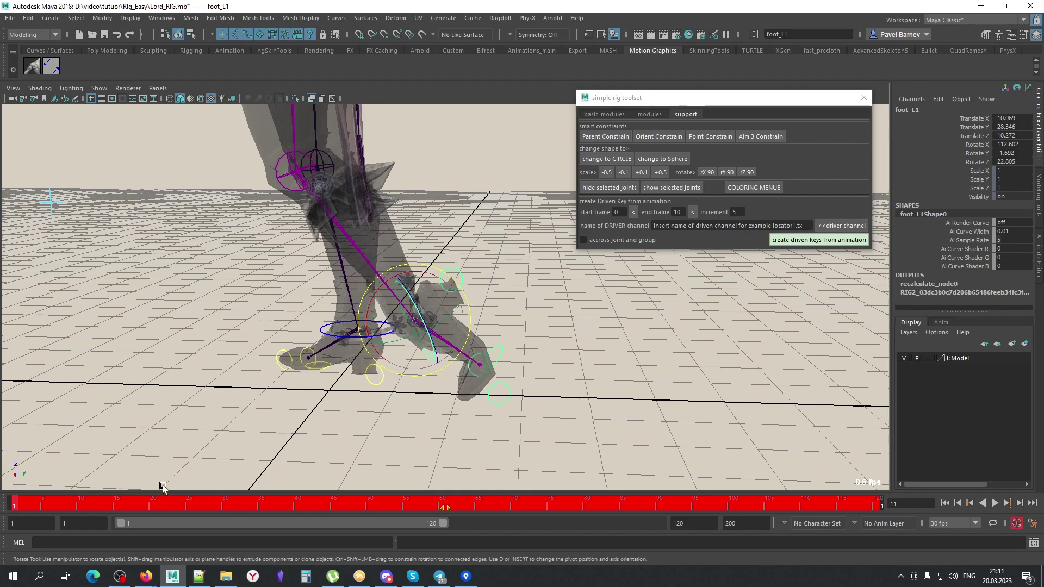
Undo back to frame 1 and the original leg pose, with X-ray toggled
{"action": "key", "text": "ctrl+z"}
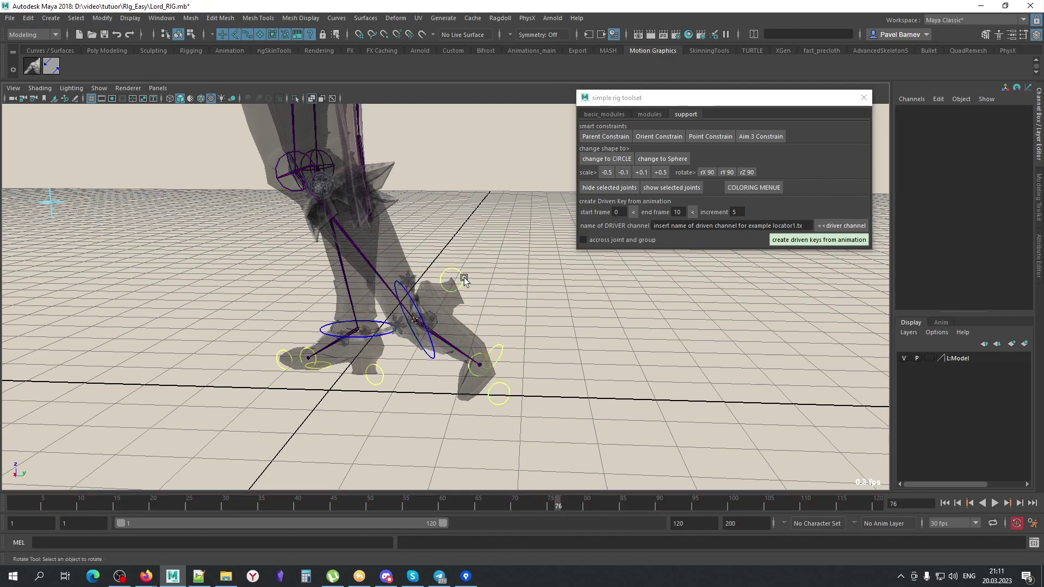
{"action": "key", "text": "ctrl+z"}
{"action": "key", "text": "ctrl+z"}
{"action": "key", "text": "ctrl+z"}
{"action": "key", "text": "ctrl+z"}
{"action": "key", "text": "ctrl+z"}
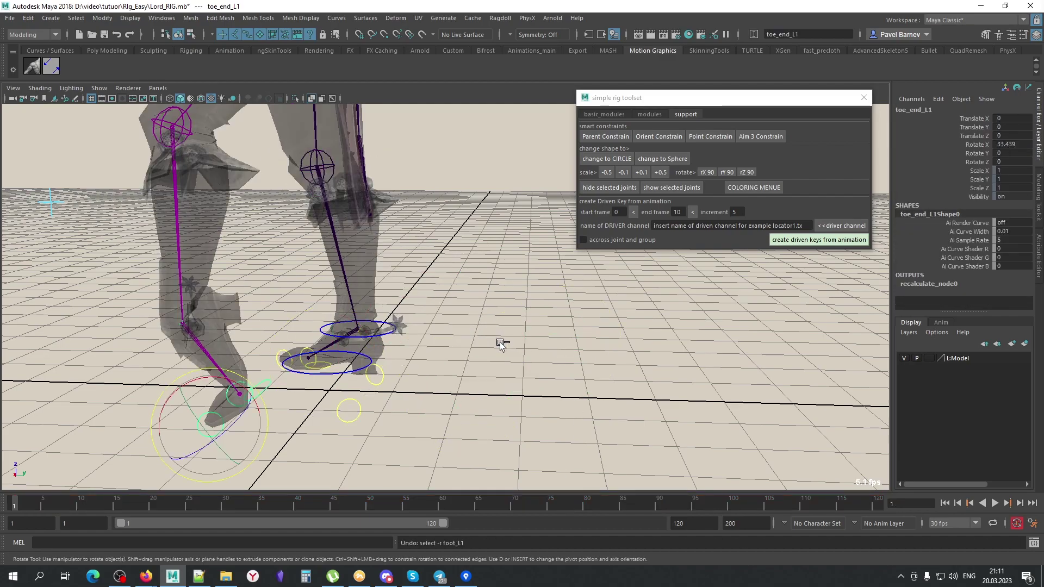
{"action": "key", "text": "ctrl+z"}
{"action": "mouse_move", "coordinate": [499, 342]}
{"action": "left_mouse_down", "text": "alt"}
{"action": "mouse_move", "coordinate": [471, 405]}
{"action": "mouse_move", "coordinate": [541, 410]}
{"action": "left_mouse_up", "text": "alt"}
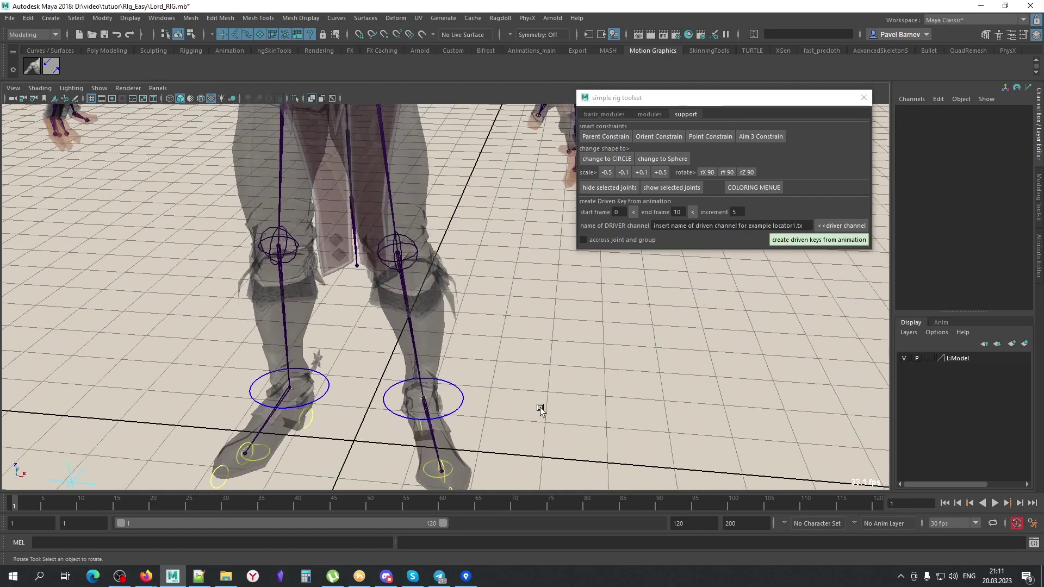
{"action": "left_click", "coordinate": [525, 356]}
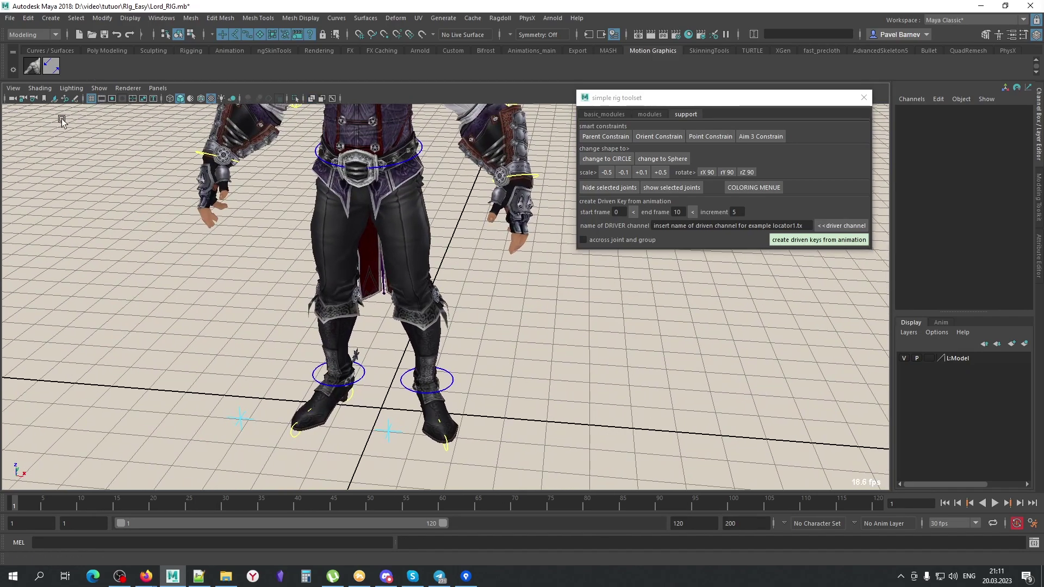
{"action": "key", "text": "alt+x"}
Select the right toe controls, reframe the character, and bring up the Outliner
{"action": "left_click", "coordinate": [446, 436]}
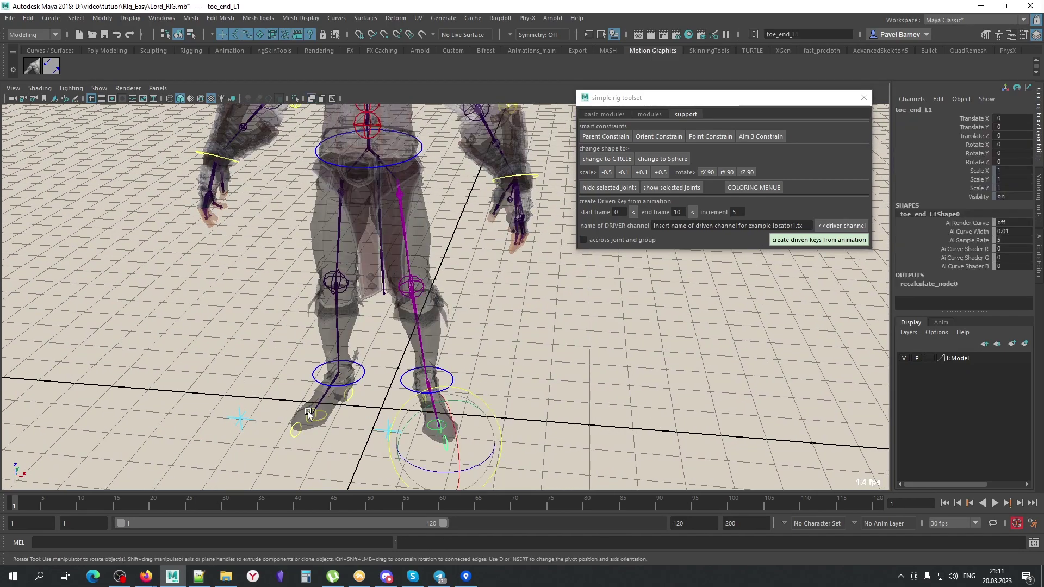
{"action": "left_click", "coordinate": [315, 416]}
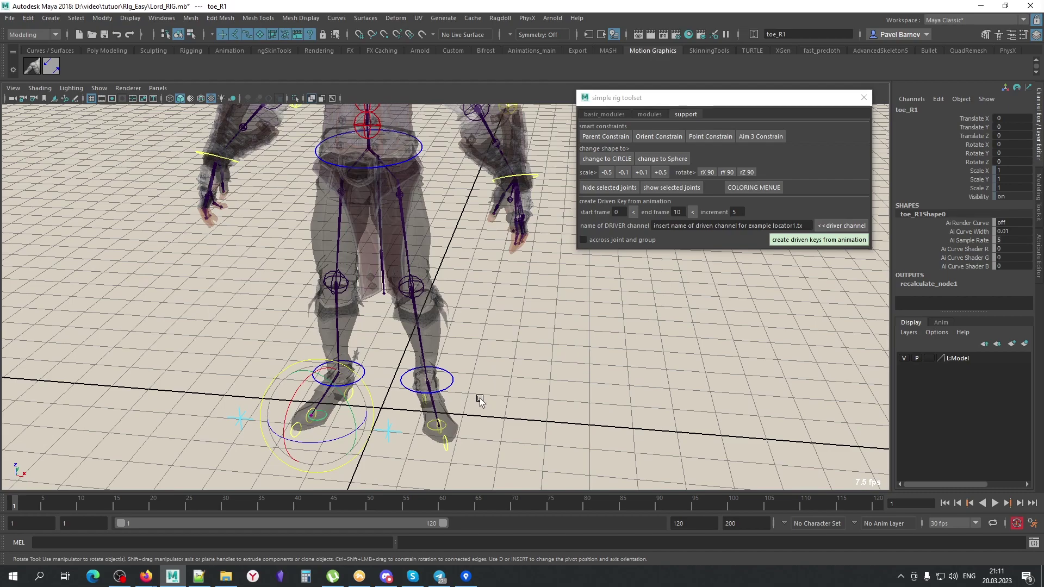
{"action": "right_click_drag", "start_coordinate": [522, 391], "coordinate": [484, 310], "text": "alt"}
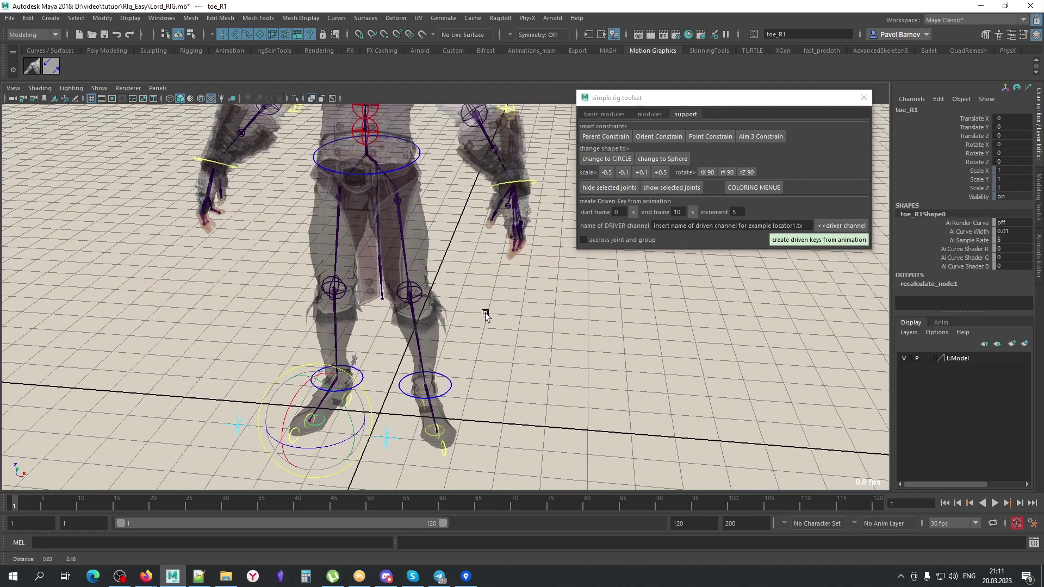
{"action": "left_click_drag", "start_coordinate": [484, 310], "coordinate": [447, 392], "text": "alt"}
{"action": "mouse_move", "coordinate": [447, 392]}
{"action": "right_mouse_down", "text": "alt"}
{"action": "mouse_move", "coordinate": [460, 375]}
{"action": "mouse_move", "coordinate": [485, 383]}
{"action": "right_mouse_up", "text": "alt"}
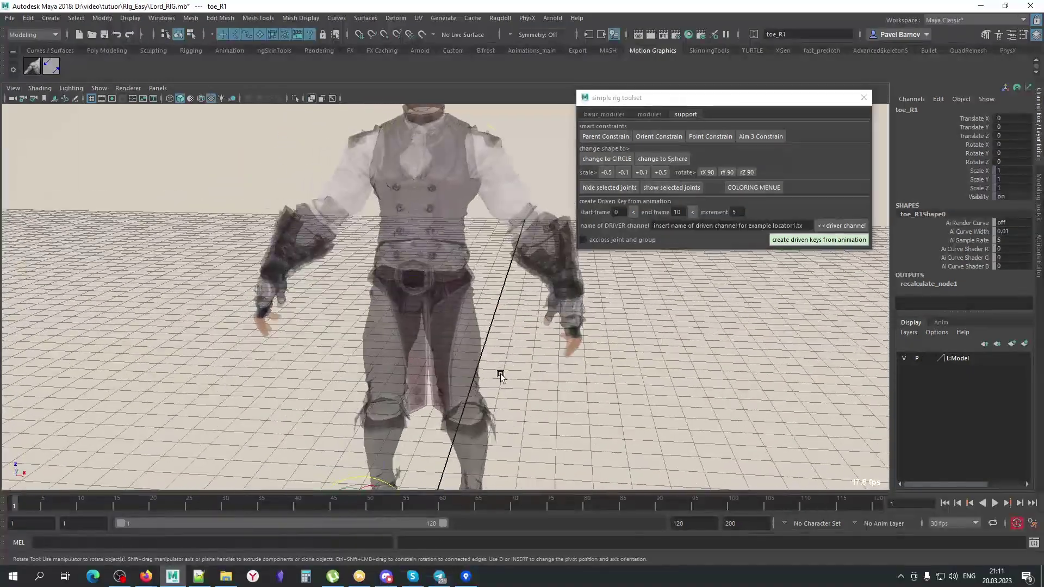
{"action": "left_click_drag", "start_coordinate": [485, 383], "coordinate": [458, 373], "text": "alt"}
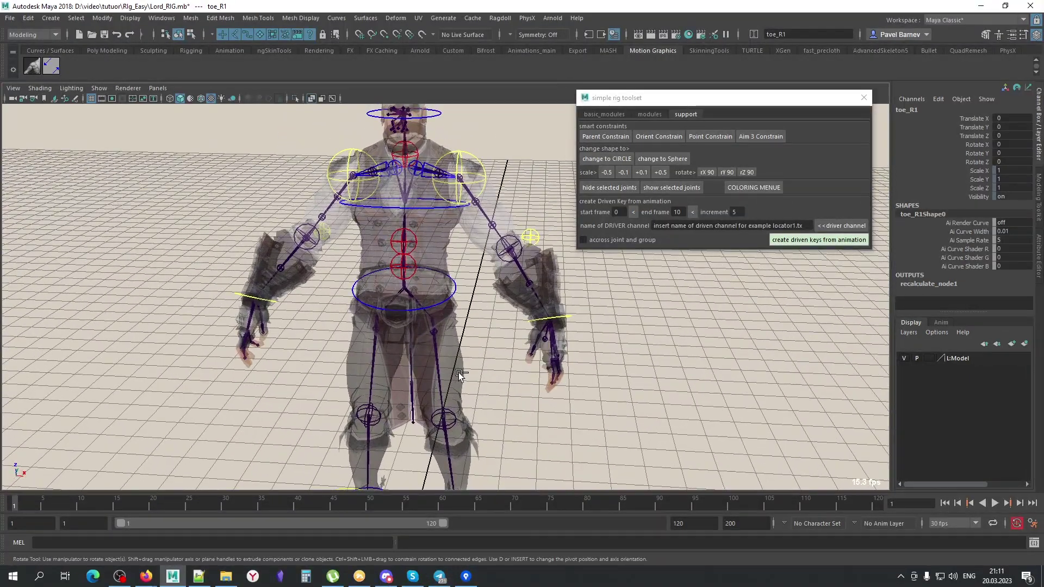
{"action": "key", "text": "shift+o"}
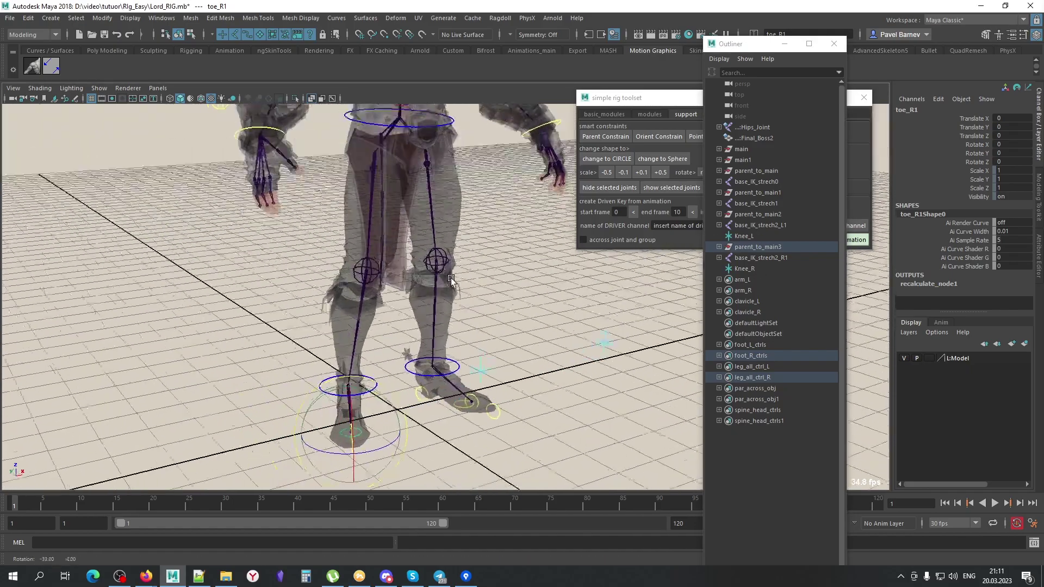
Turn the Knee_R locator into a sphere control
{"action": "mouse_move", "coordinate": [419, 298]}
{"action": "left_mouse_down", "text": "alt"}
{"action": "mouse_move", "coordinate": [500, 337]}
{"action": "mouse_move", "coordinate": [496, 359]}
{"action": "left_mouse_up", "text": "alt"}
{"action": "left_click", "coordinate": [481, 359]}
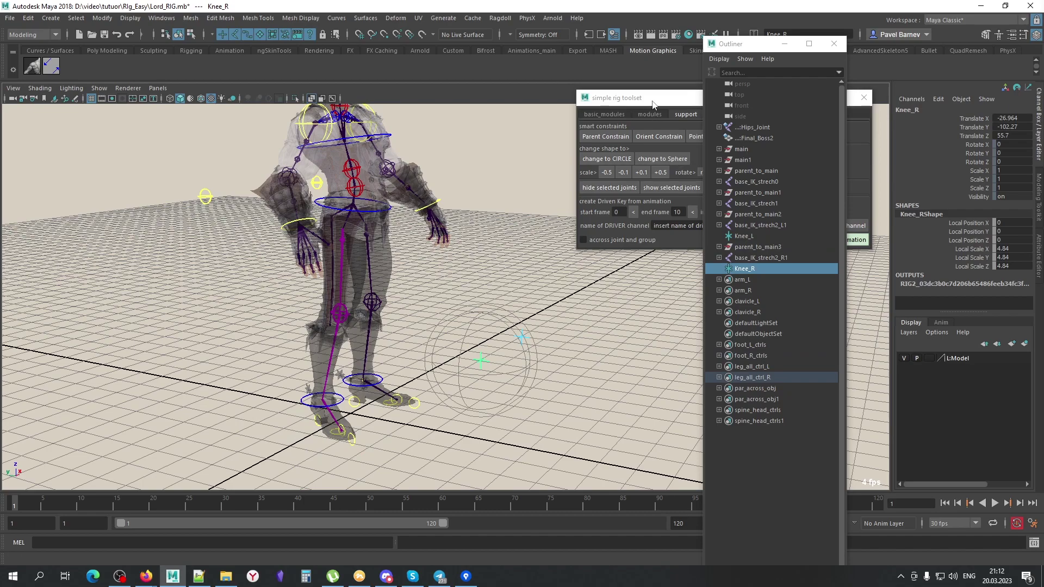
{"action": "left_click", "coordinate": [660, 159]}
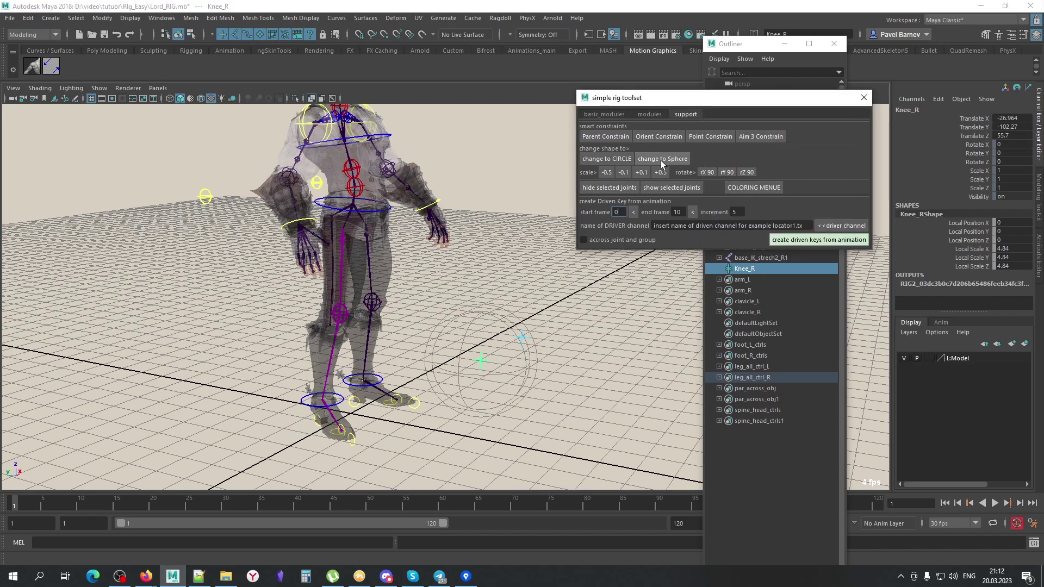
{"action": "left_click", "coordinate": [624, 341]}
{"action": "left_click_drag", "start_coordinate": [555, 328], "coordinate": [470, 228], "text": "alt"}
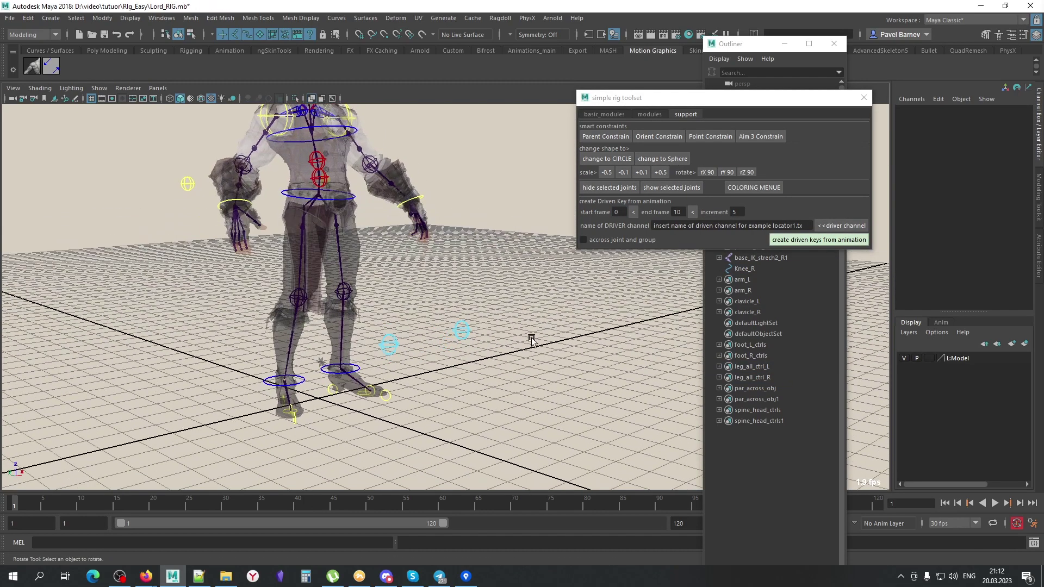
{"action": "left_click_drag", "start_coordinate": [424, 335], "coordinate": [470, 329], "text": "alt"}
Give Knee_L a new override colour from the colouring menu, then show the basic rig modules
{"action": "left_click", "coordinate": [523, 315]}
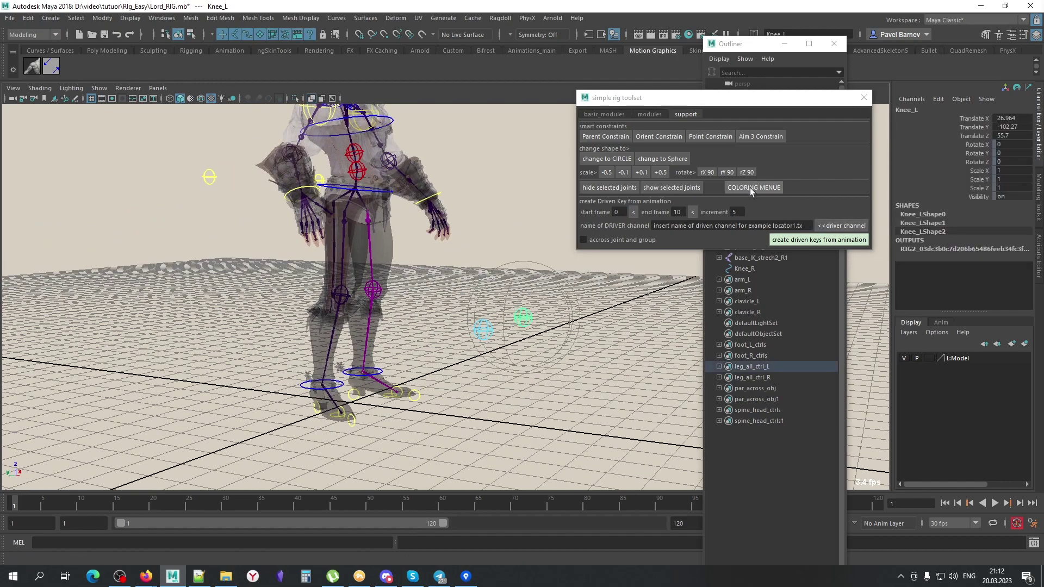
{"action": "left_click", "coordinate": [753, 187]}
{"action": "left_click", "coordinate": [413, 220]}
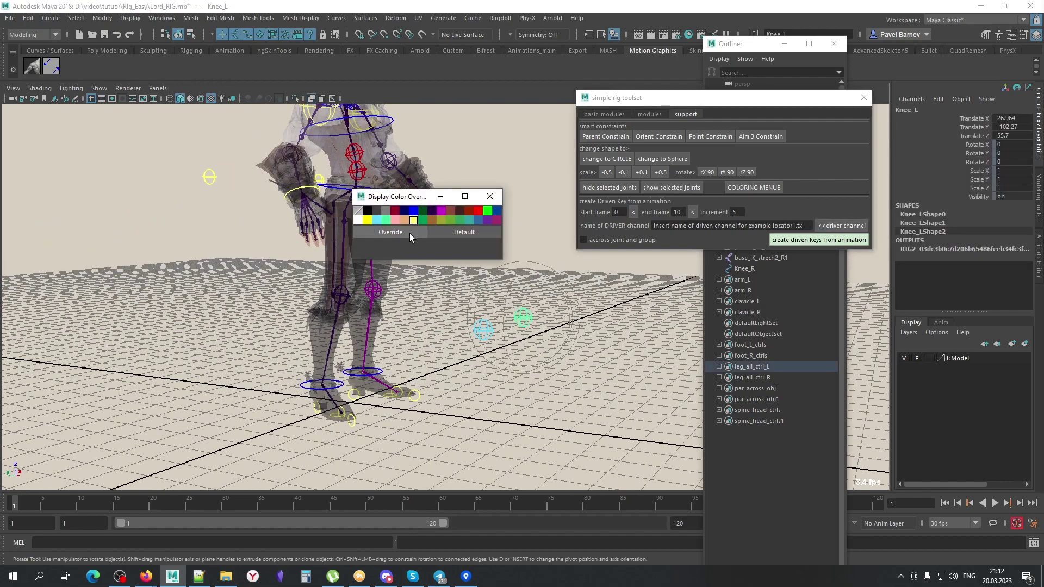
{"action": "left_click", "coordinate": [441, 212]}
{"action": "left_click", "coordinate": [676, 363]}
{"action": "left_click", "coordinate": [507, 314]}
{"action": "left_click", "coordinate": [384, 222]}
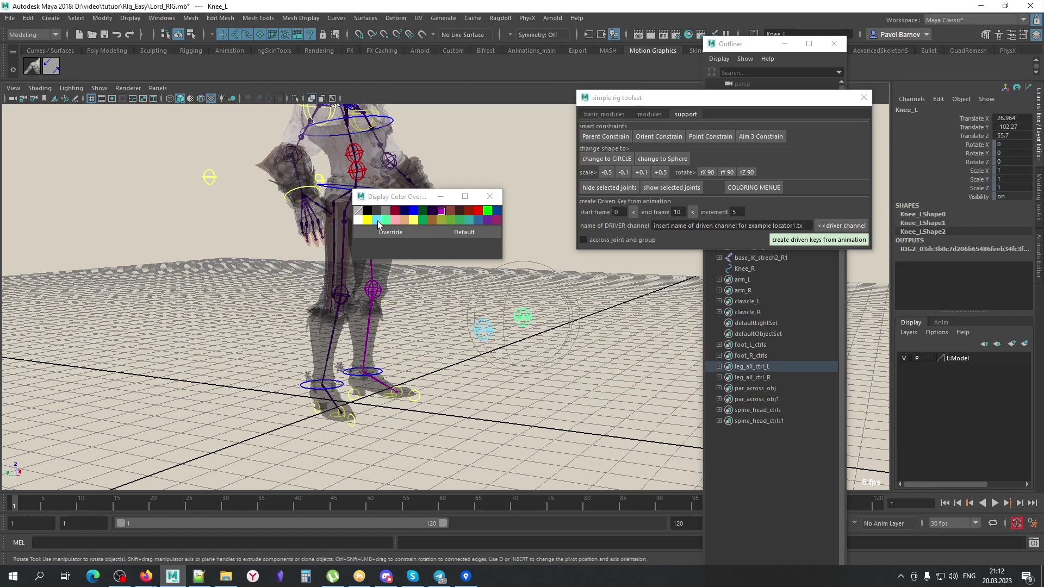
{"action": "left_click", "coordinate": [545, 390]}
{"action": "left_click", "coordinate": [490, 197]}
{"action": "mouse_move", "coordinate": [543, 320]}
{"action": "left_mouse_down", "text": "alt"}
{"action": "mouse_move", "coordinate": [494, 372]}
{"action": "mouse_move", "coordinate": [396, 333]}
{"action": "mouse_move", "coordinate": [557, 334]}
{"action": "mouse_move", "coordinate": [519, 339]}
{"action": "left_mouse_up", "text": "alt"}
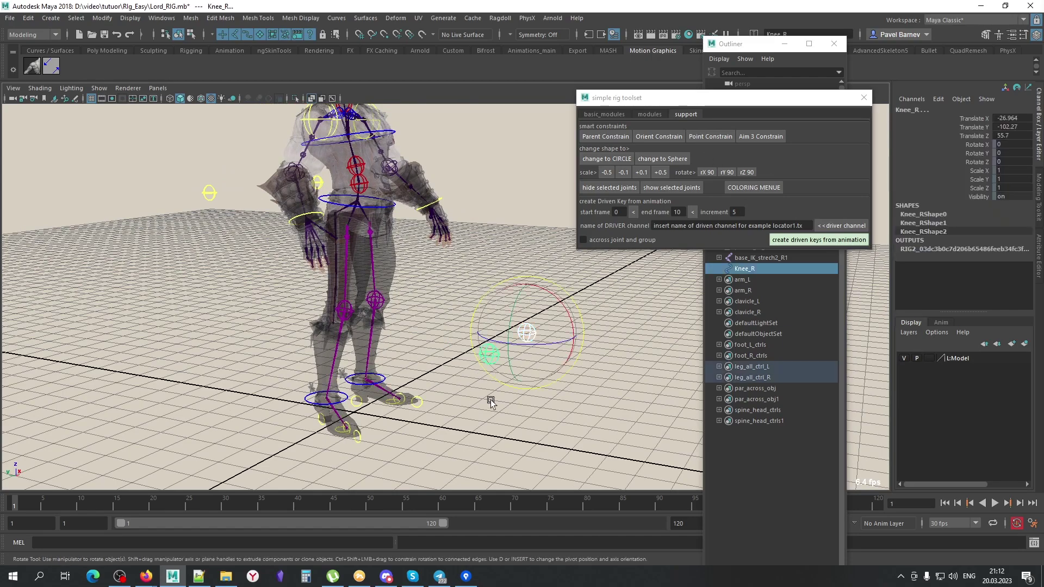
{"action": "left_click", "coordinate": [611, 114]}
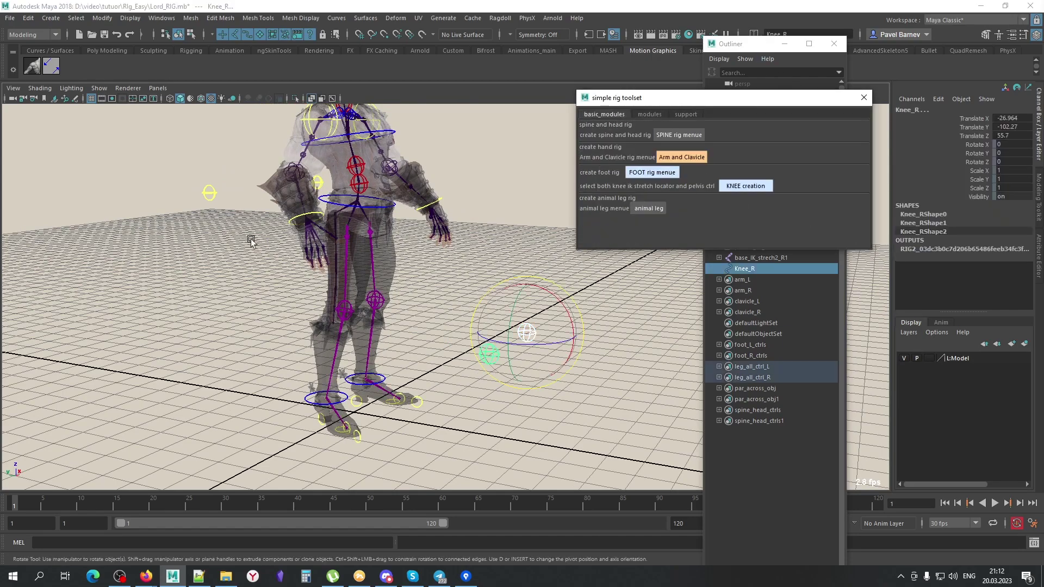
Build the knee rig with the pelvis control and parent inner_knee_gr under main
{"action": "left_click", "coordinate": [387, 211], "text": "shift"}
{"action": "left_click", "coordinate": [758, 187]}
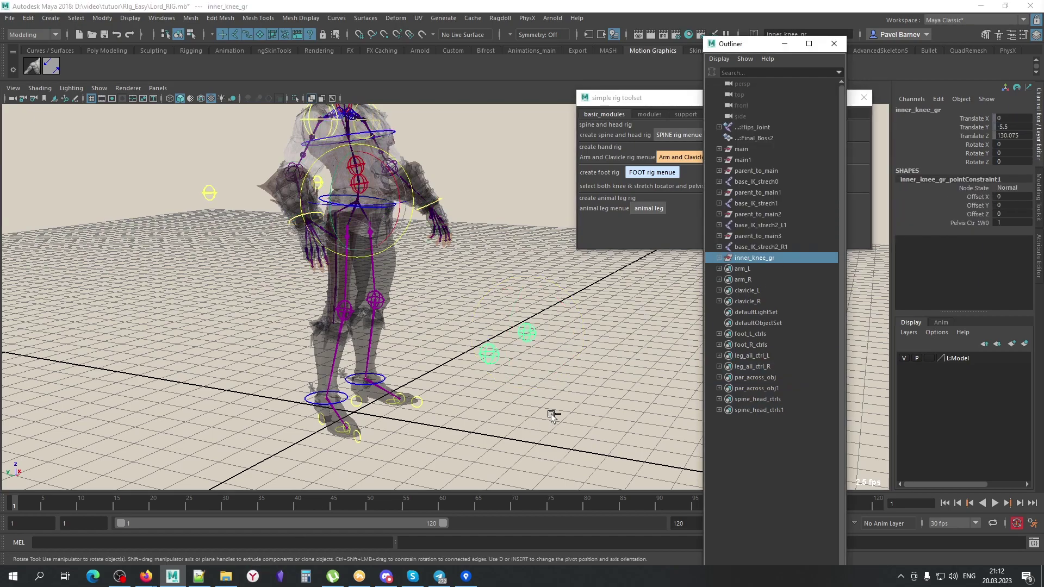
{"action": "mouse_move", "coordinate": [382, 281]}
{"action": "left_mouse_down", "text": "alt"}
{"action": "mouse_move", "coordinate": [321, 294]}
{"action": "mouse_move", "coordinate": [481, 299]}
{"action": "left_mouse_up", "text": "alt"}
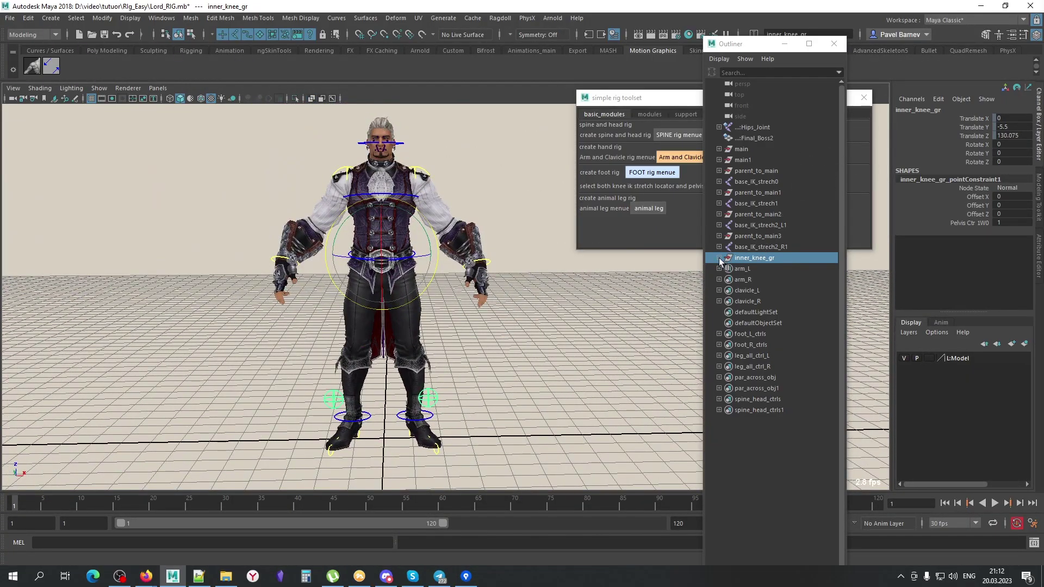
{"action": "middle_click_drag", "start_coordinate": [771, 258], "coordinate": [755, 152]}
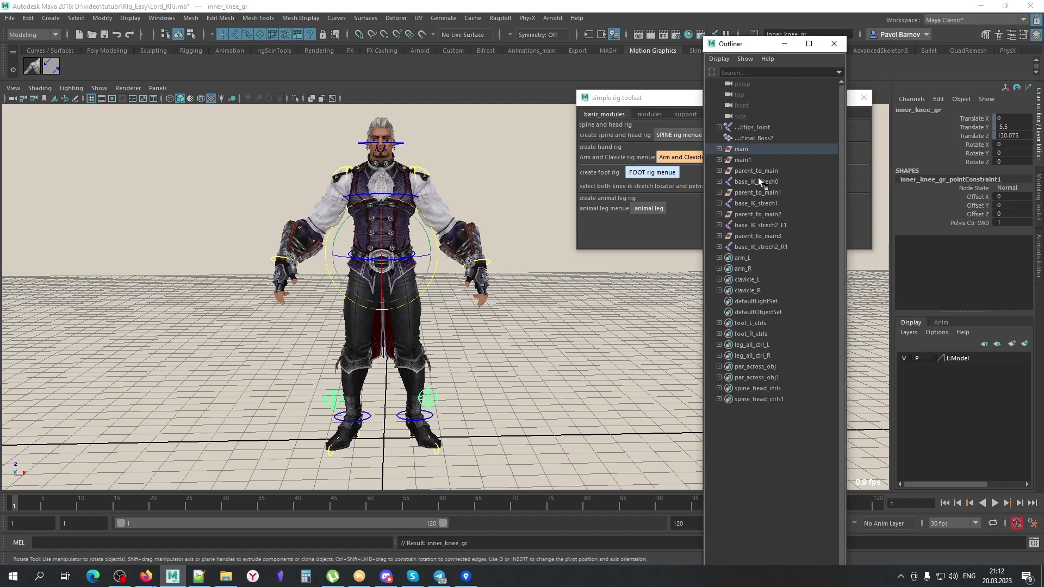
Parent foot_L1 and foot_R1 from the parent_to_main groups under main
{"action": "left_click", "coordinate": [718, 236]}
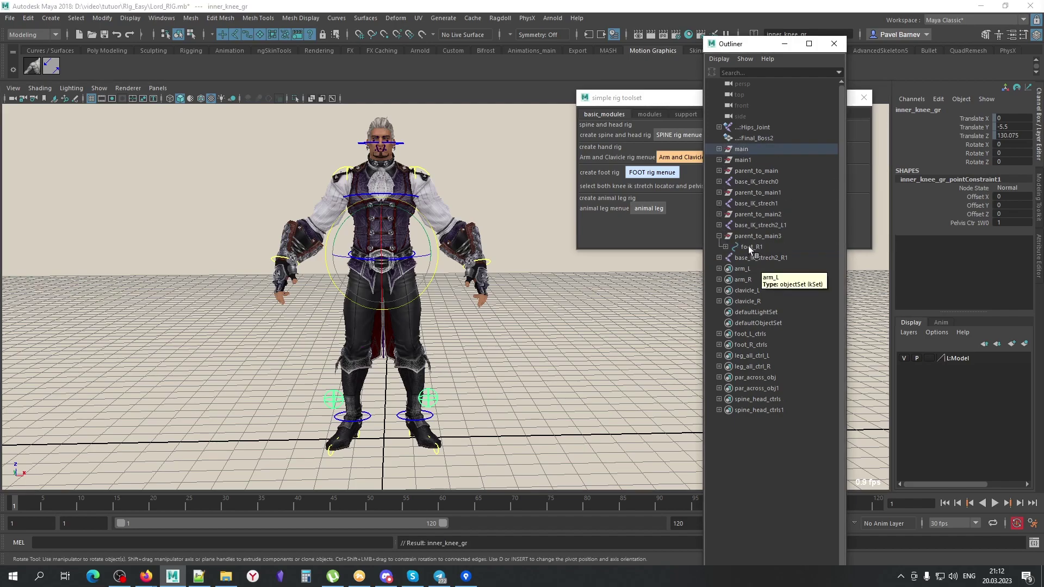
{"action": "left_click", "coordinate": [718, 214]}
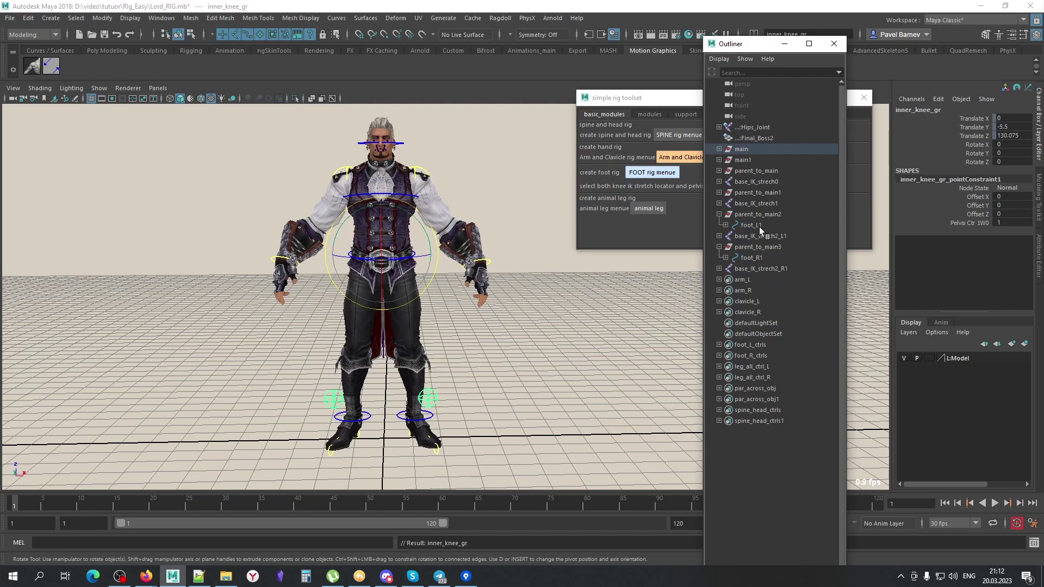
{"action": "left_click", "coordinate": [756, 225]}
{"action": "left_click", "coordinate": [755, 257], "text": "ctrl"}
{"action": "left_click_drag", "start_coordinate": [758, 224], "coordinate": [747, 149]}
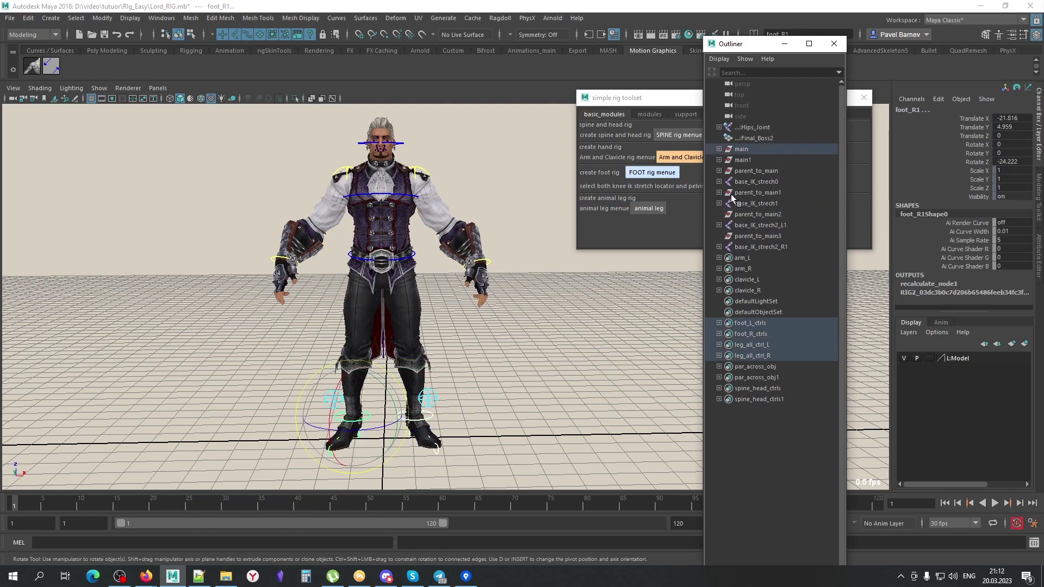
Parent shldr_R0, Head_ctr1 and null3 from their leftover groups under main
{"action": "left_click", "coordinate": [719, 192]}
{"action": "left_click", "coordinate": [753, 203]}
{"action": "left_click_drag", "start_coordinate": [752, 204], "coordinate": [747, 150]}
{"action": "left_click", "coordinate": [718, 170]}
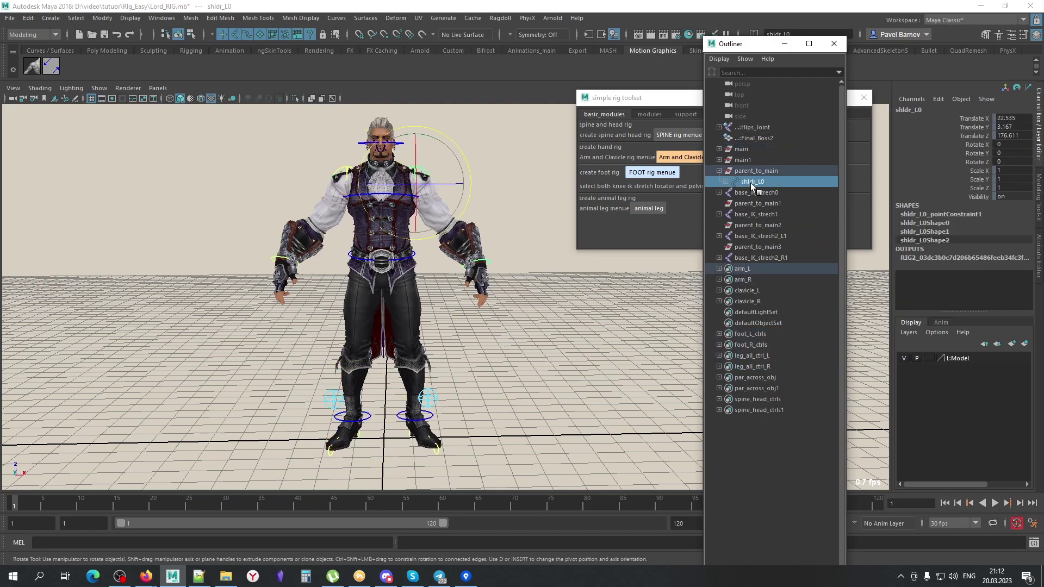
{"action": "left_click", "coordinate": [719, 159]}
{"action": "left_click", "coordinate": [748, 170]}
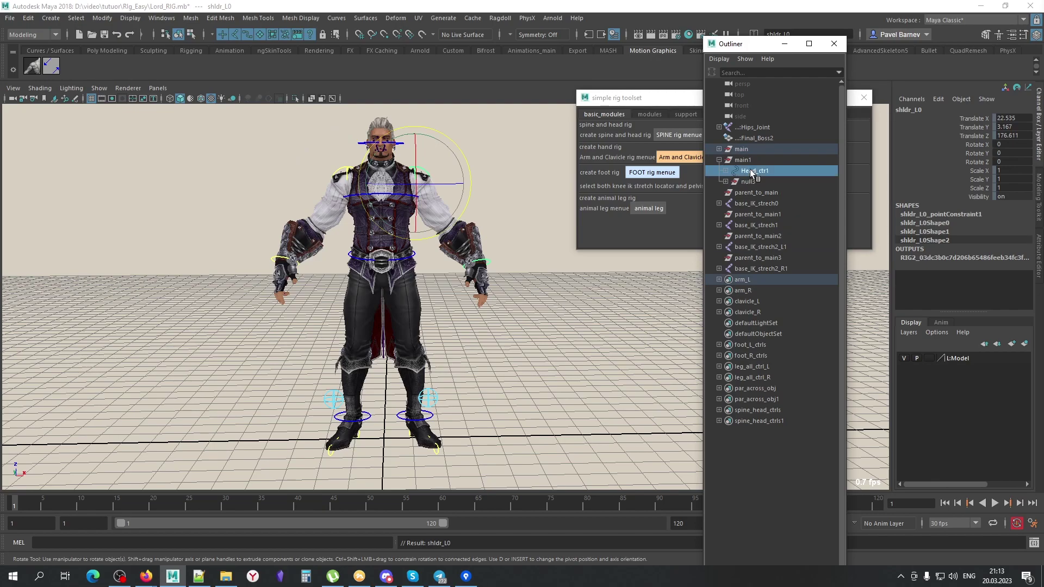
{"action": "left_click_drag", "start_coordinate": [748, 181], "coordinate": [747, 152]}
Delete the emptied main1 and parent_to_main through parent_to_main3 groups
{"action": "left_click", "coordinate": [745, 160]}
{"action": "left_click", "coordinate": [747, 193], "text": "ctrl"}
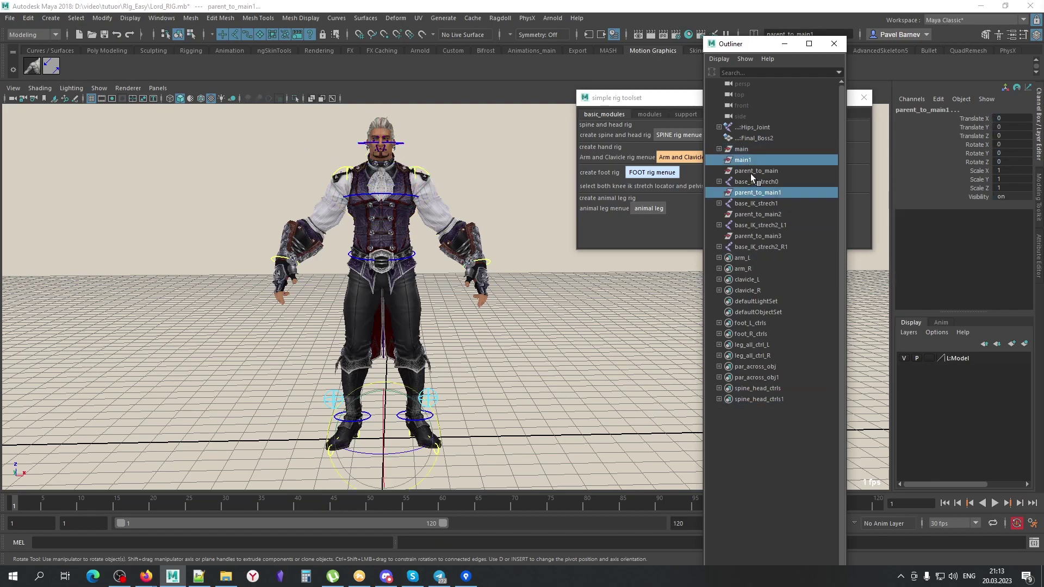
{"action": "left_click", "coordinate": [750, 171], "text": "ctrl"}
{"action": "left_click", "coordinate": [753, 203], "text": "ctrl"}
{"action": "double_click", "coordinate": [751, 203], "text": "ctrl"}
{"action": "left_click", "coordinate": [748, 212]}
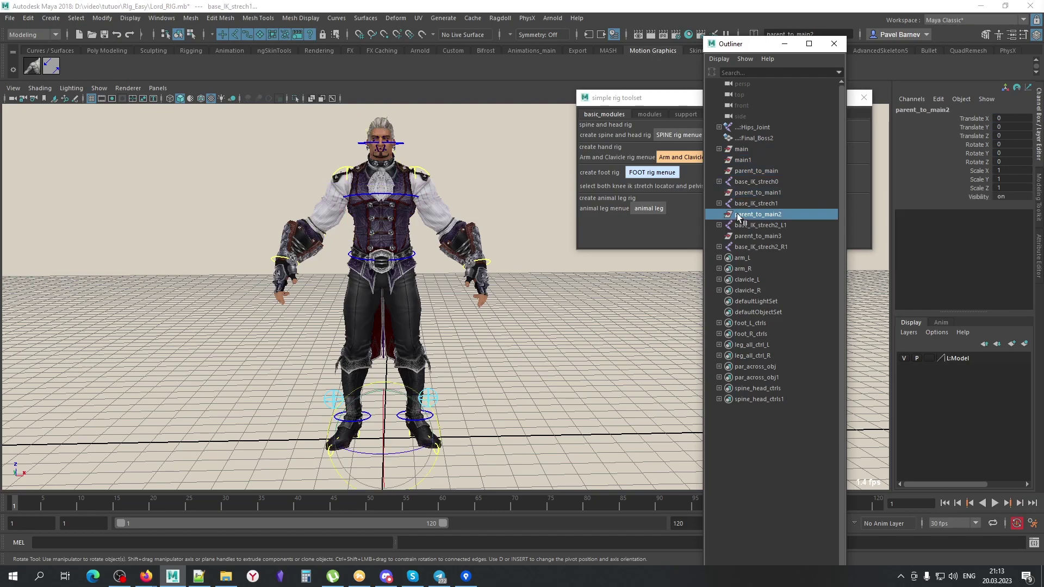
{"action": "left_click", "coordinate": [753, 192]}
{"action": "left_click", "coordinate": [753, 171], "text": "ctrl"}
{"action": "left_click", "coordinate": [747, 214], "text": "ctrl"}
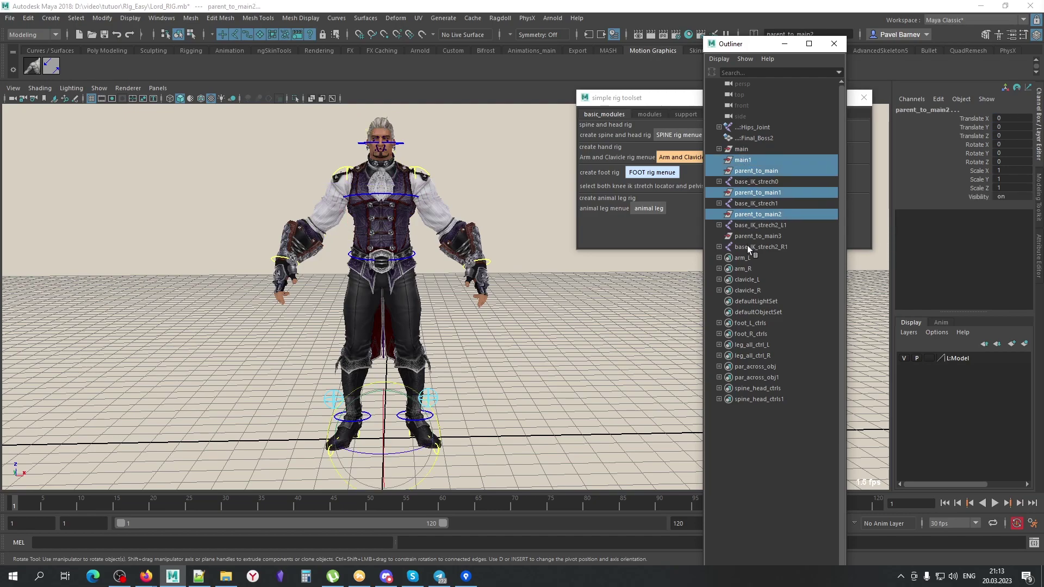
{"action": "left_click", "coordinate": [752, 235], "text": "ctrl"}
{"action": "key", "text": "Delete"}
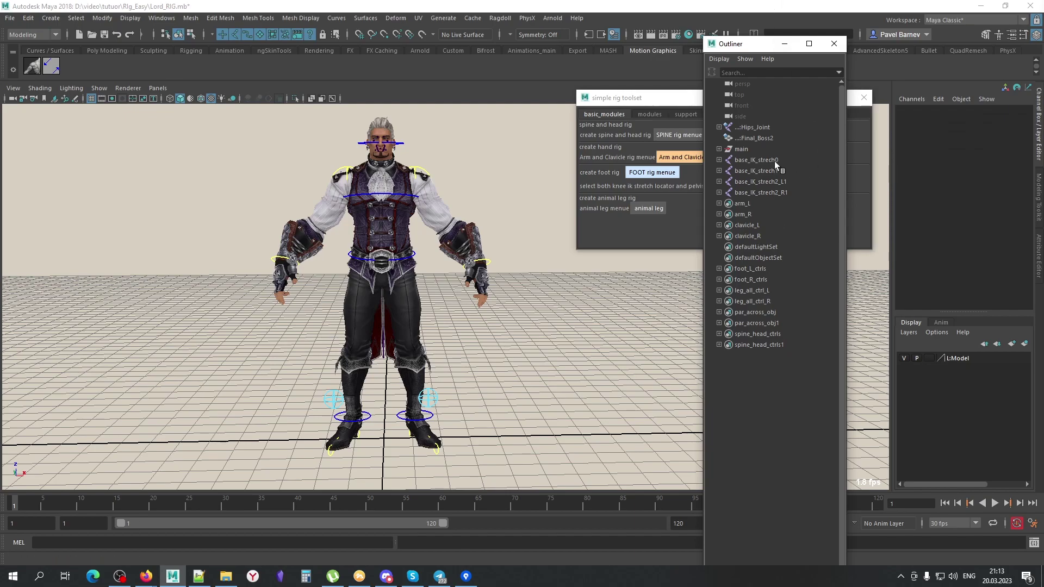
Select the four base_IK_strech locators, frame the rig, and undo an accidental knee locator move
{"action": "left_click_drag", "start_coordinate": [774, 161], "coordinate": [774, 194]}
{"action": "key", "text": "f"}
{"action": "key", "text": "alt+x"}
{"action": "left_click_drag", "start_coordinate": [397, 333], "coordinate": [414, 331], "text": "alt"}
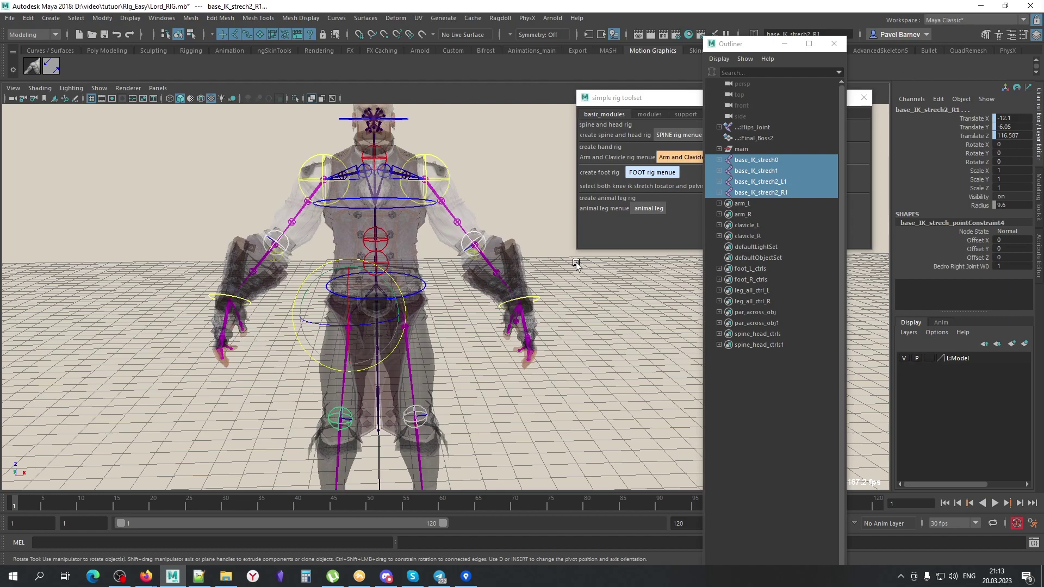
{"action": "left_click", "coordinate": [430, 419]}
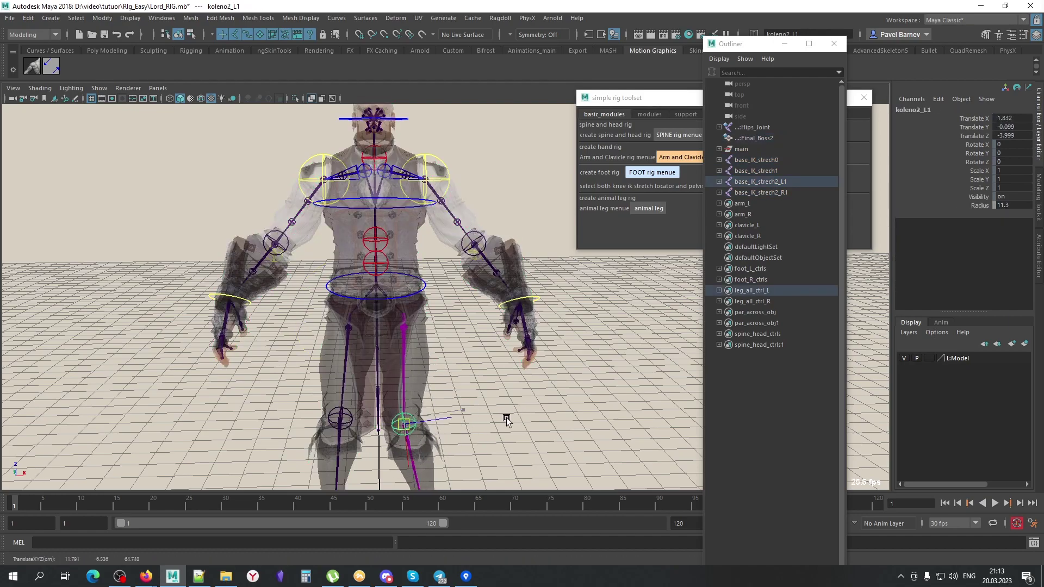
{"action": "key", "text": "ctrl+z"}
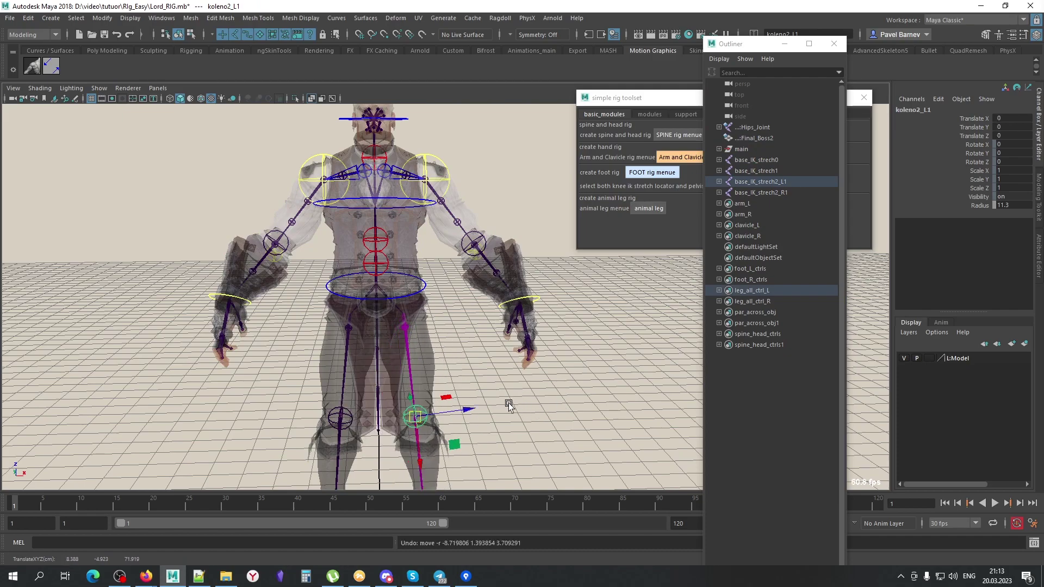
Parent base_IK_strech0 and base_IK_strech1 under Chest_ctrl1
{"action": "left_click_drag", "start_coordinate": [775, 160], "coordinate": [782, 192]}
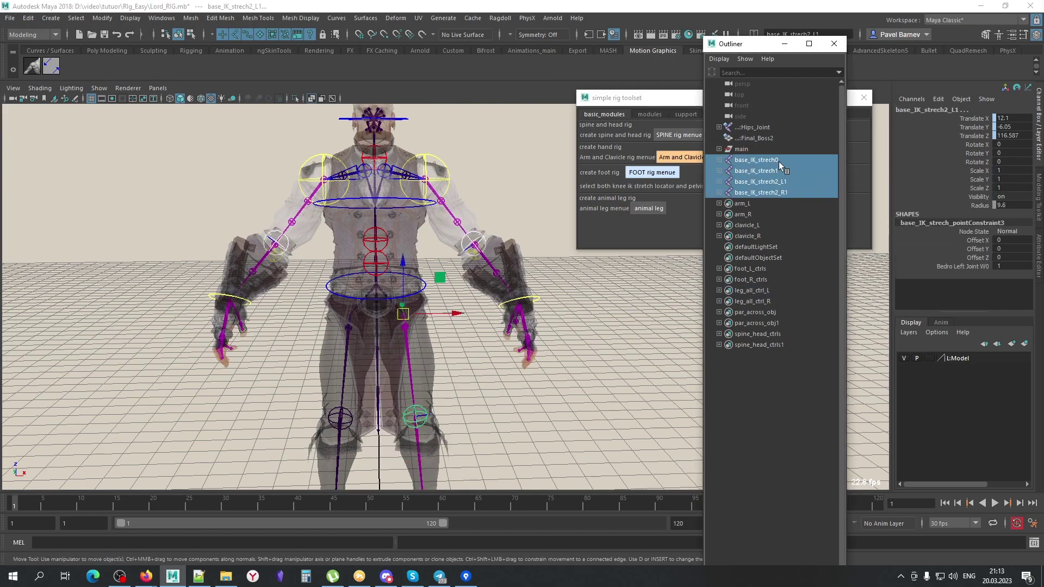
{"action": "left_click", "coordinate": [760, 160]}
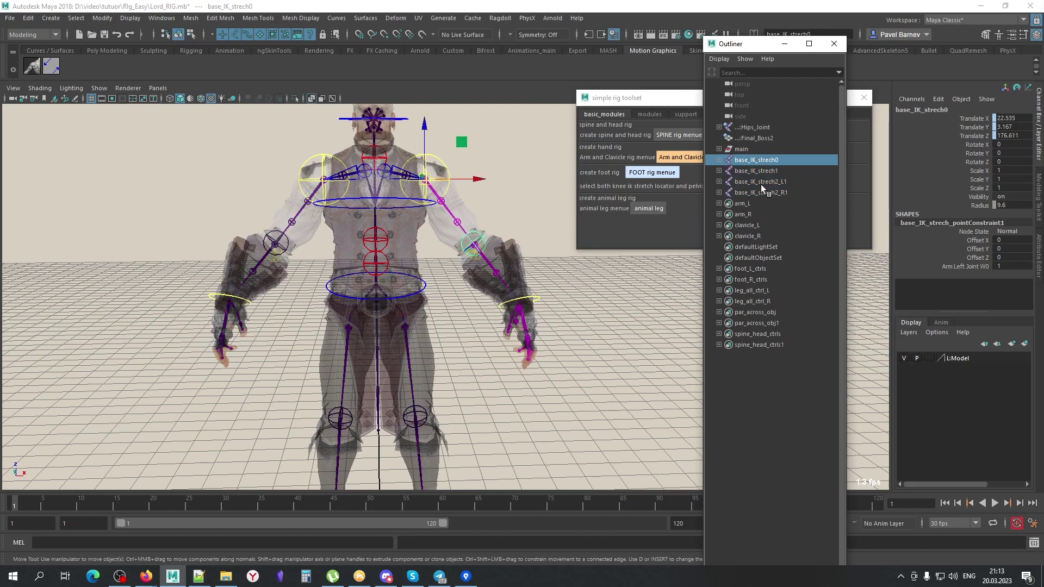
{"action": "left_click", "coordinate": [765, 170], "text": "ctrl"}
{"action": "left_click", "coordinate": [400, 206], "text": "shift"}
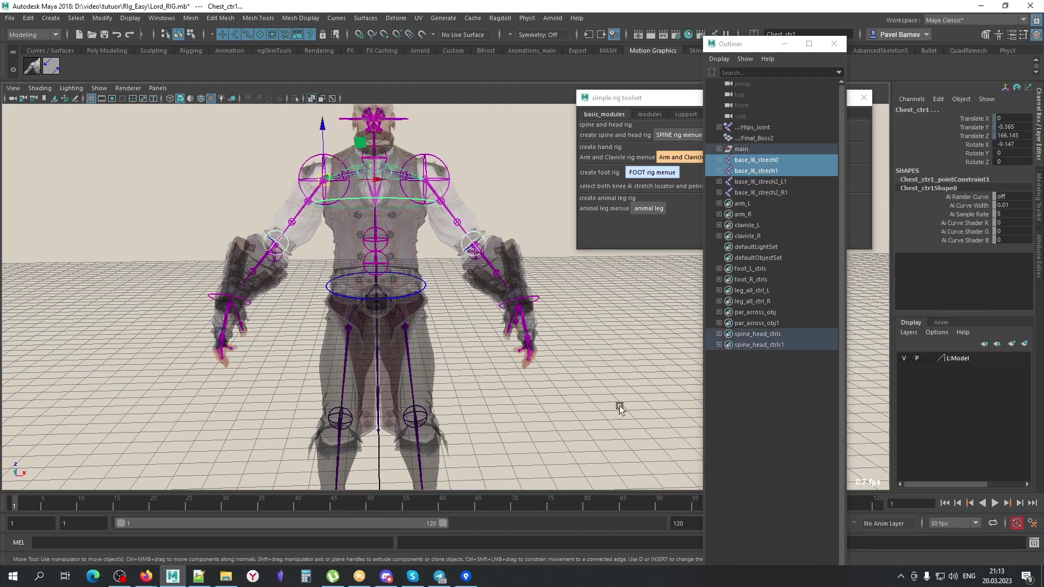
{"action": "key", "text": "p"}
Parent base_IK_strech2_L1 and base_IK_strech2_R1 under Pelvis_ctrl1
{"action": "left_click_drag", "start_coordinate": [746, 160], "coordinate": [758, 170]}
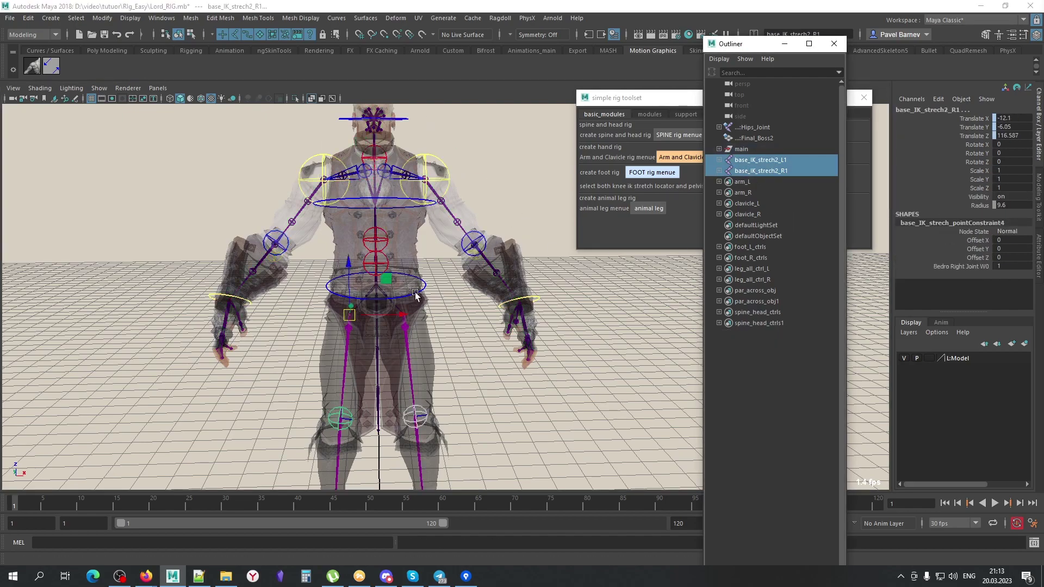
{"action": "left_click", "coordinate": [422, 287], "text": "shift"}
{"action": "key", "text": "p"}
{"action": "left_click", "coordinate": [522, 409]}
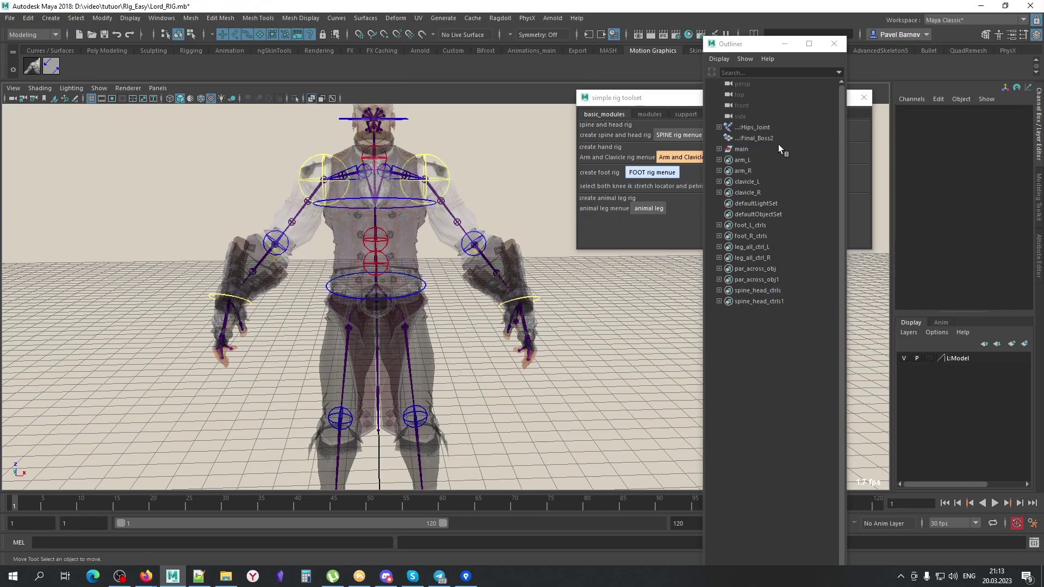
{"action": "mouse_move", "coordinate": [296, 296]}
{"action": "left_mouse_down", "text": "alt"}
{"action": "mouse_move", "coordinate": [465, 361]}
{"action": "mouse_move", "coordinate": [522, 337]}
{"action": "left_mouse_up", "text": "alt"}
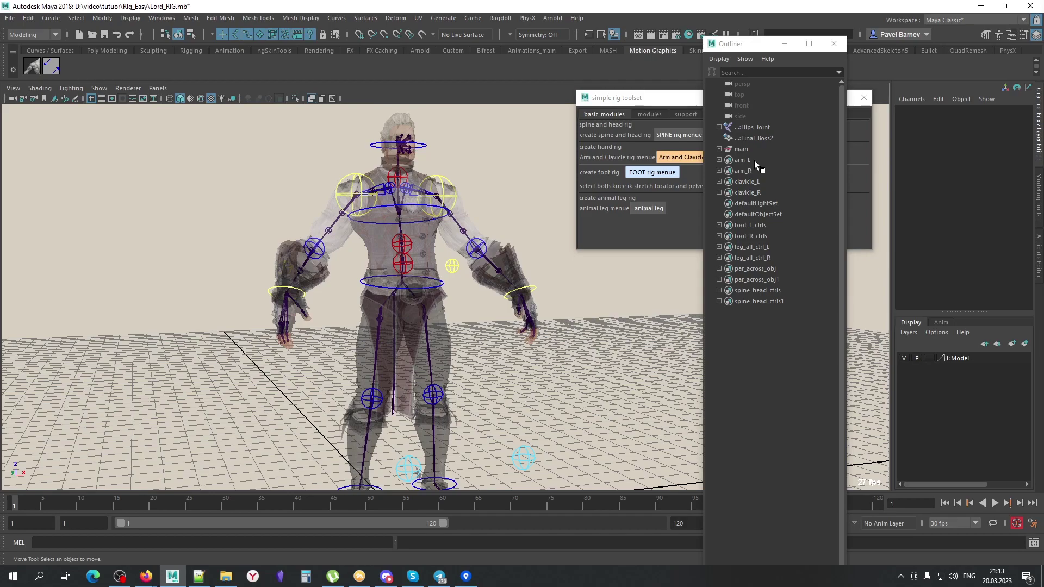
Select the control sets' full hierarchy and create a new set named All_anim from it
{"action": "left_click_drag", "start_coordinate": [755, 161], "coordinate": [769, 300]}
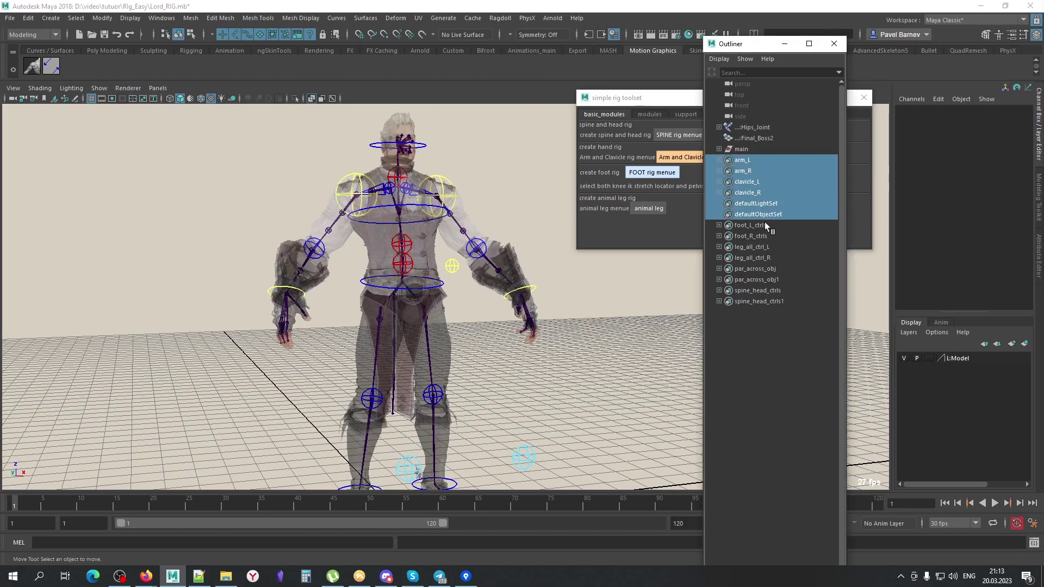
{"action": "right_click", "coordinate": [751, 305]}
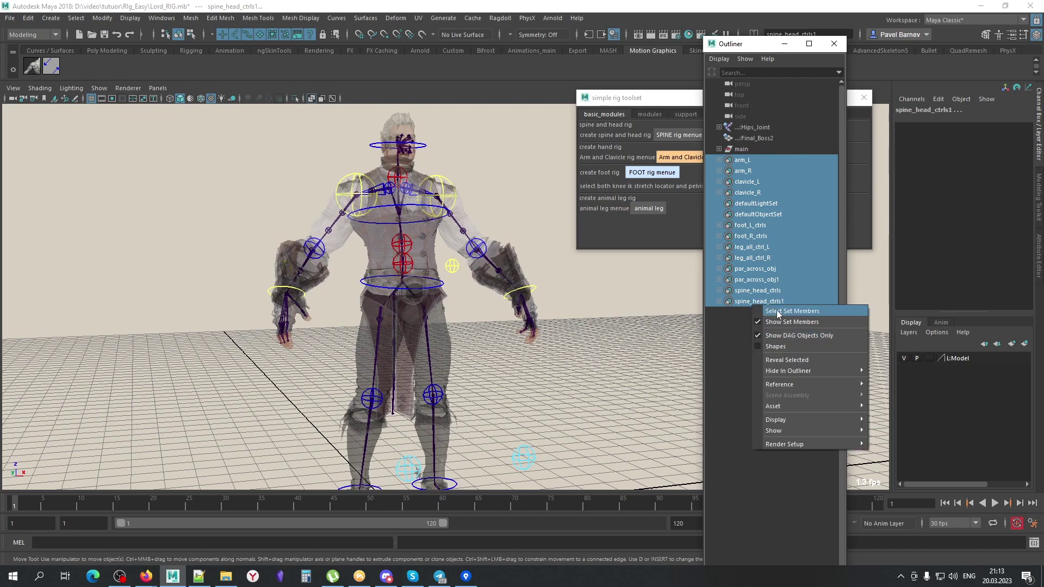
{"action": "left_click", "coordinate": [778, 308]}
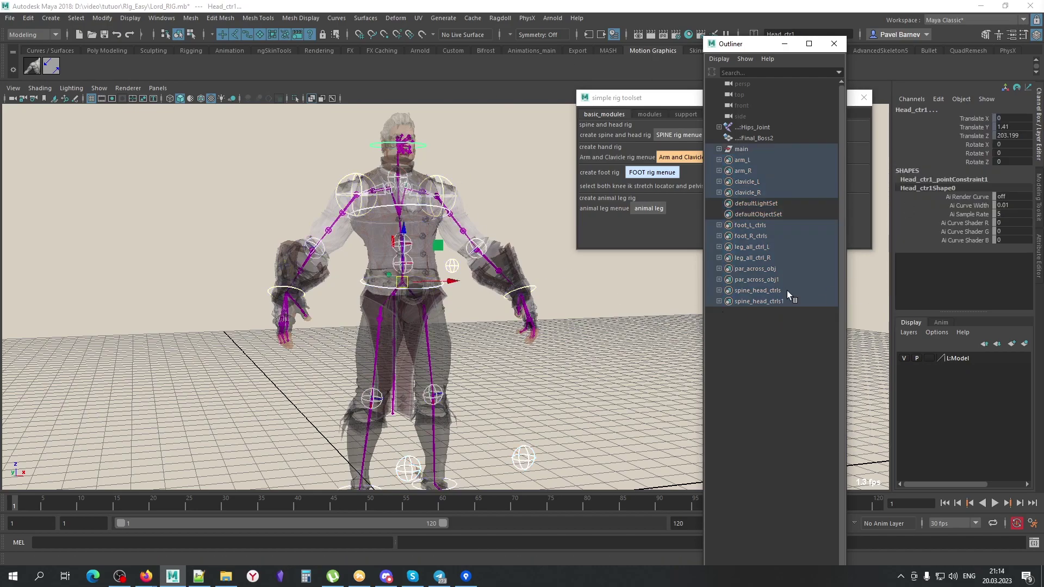
{"action": "left_click", "coordinate": [48, 19]}
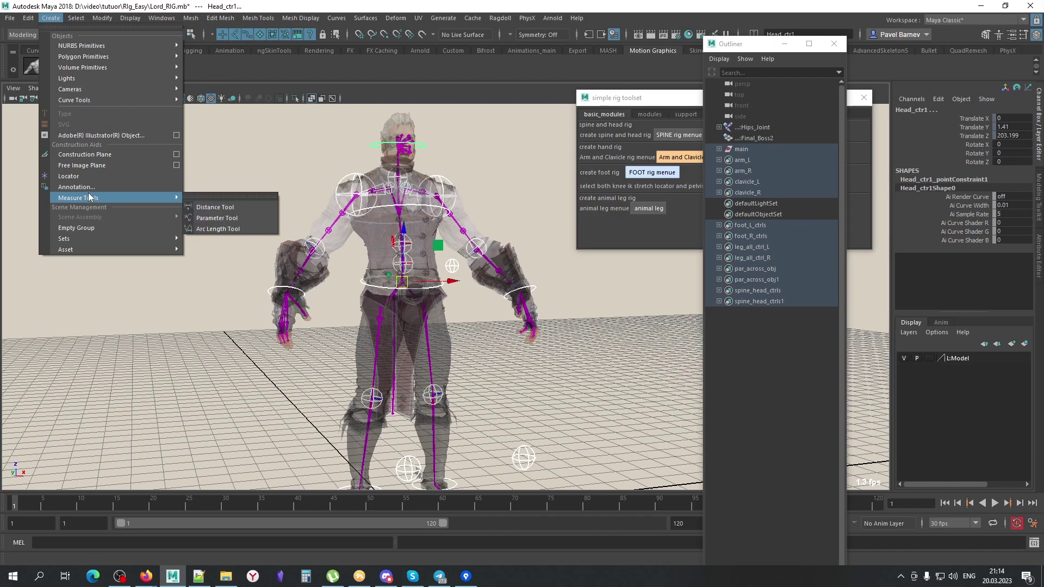
{"action": "left_click", "coordinate": [217, 247]}
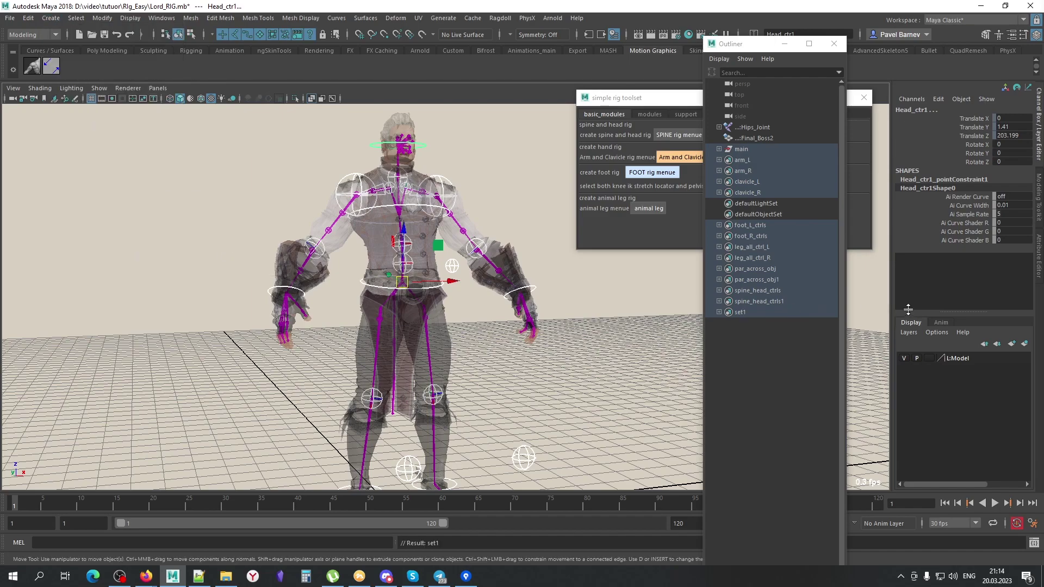
{"action": "double_click", "coordinate": [762, 312]}
{"action": "type", "text": "All_"}
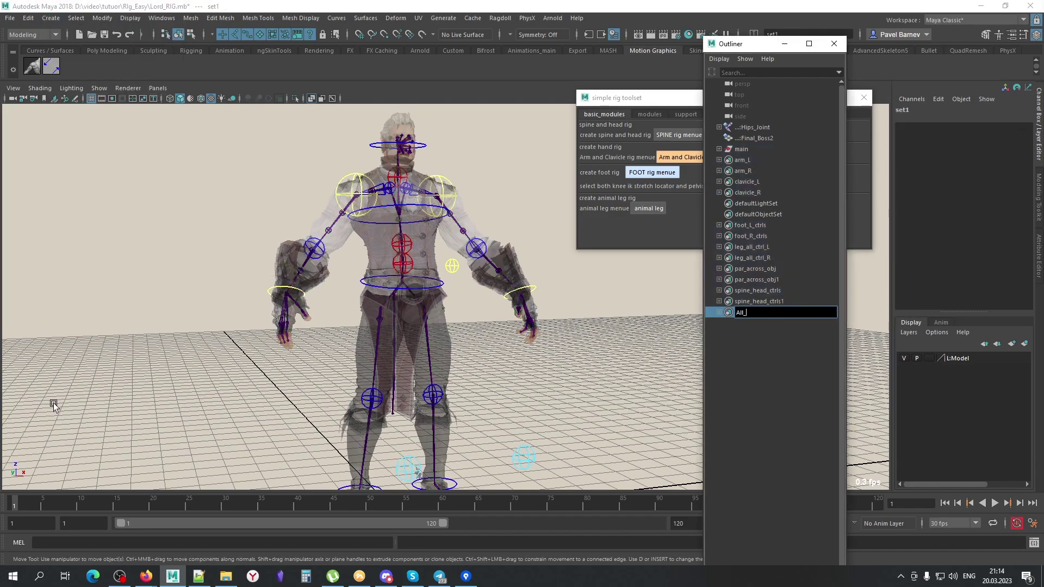
{"action": "type", "text": "anim"}
{"action": "key", "text": "Return"}
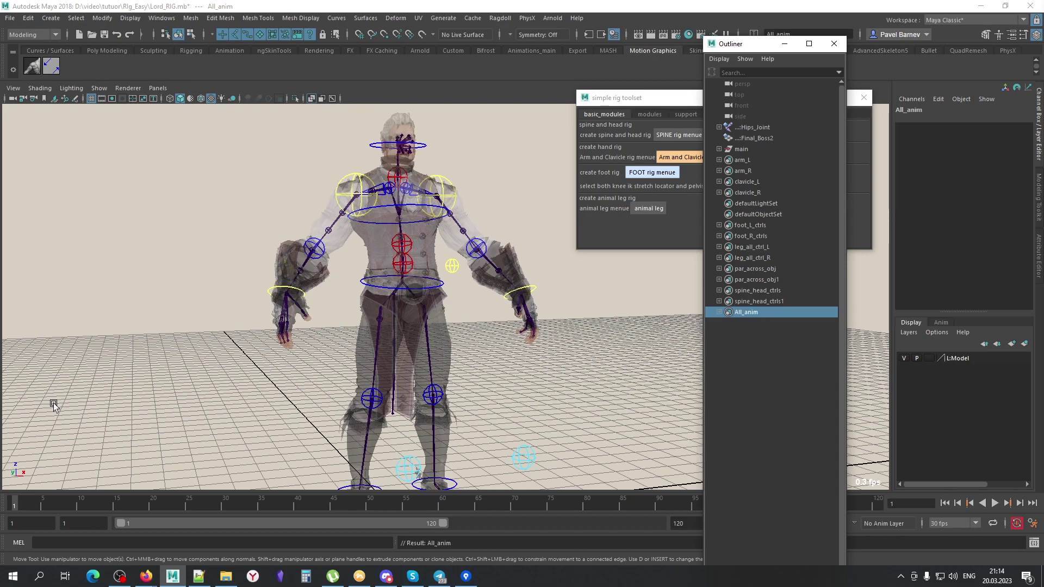
Drag the remaining control sets, including the arm and clavicle sets, into All_anim in the Outliner
{"action": "mouse_move", "coordinate": [758, 225]}
{"action": "left_mouse_down"}
{"action": "mouse_move", "coordinate": [773, 301]}
{"action": "mouse_move", "coordinate": [746, 311]}
{"action": "left_mouse_up"}
{"action": "left_click_drag", "start_coordinate": [748, 181], "coordinate": [748, 192]}
{"action": "left_click_drag", "start_coordinate": [748, 187], "coordinate": [746, 203]}
{"action": "left_click_drag", "start_coordinate": [748, 159], "coordinate": [748, 170]}
{"action": "left_click_drag", "start_coordinate": [749, 165], "coordinate": [746, 181]}
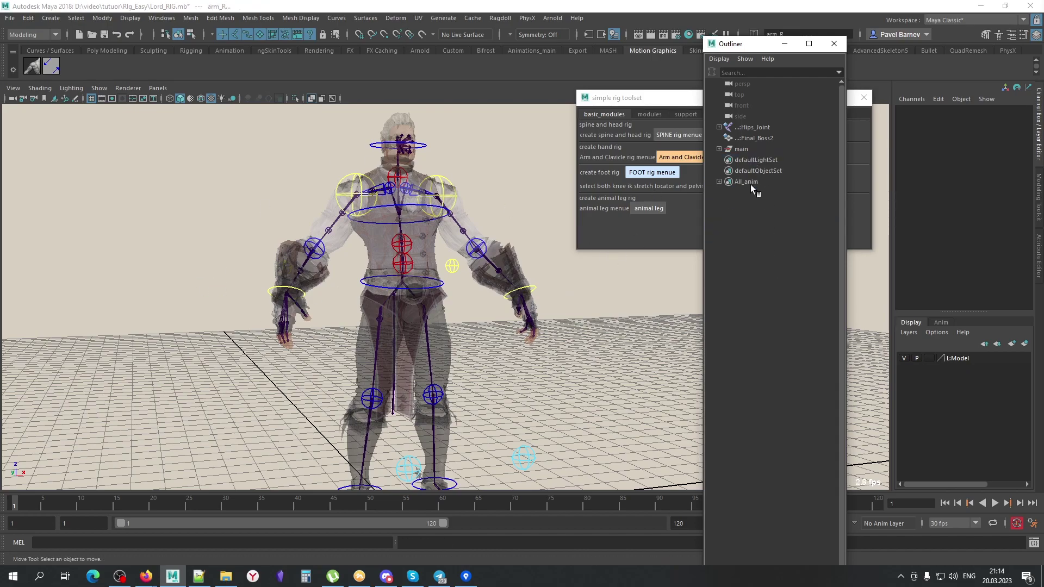
{"action": "mouse_move", "coordinate": [445, 326]}
{"action": "left_mouse_down", "text": "alt"}
{"action": "mouse_move", "coordinate": [494, 330]}
{"action": "mouse_move", "coordinate": [559, 293]}
{"action": "mouse_move", "coordinate": [392, 311]}
{"action": "mouse_move", "coordinate": [396, 300]}
{"action": "mouse_move", "coordinate": [438, 300]}
{"action": "mouse_move", "coordinate": [422, 311]}
{"action": "left_mouse_up", "text": "alt"}
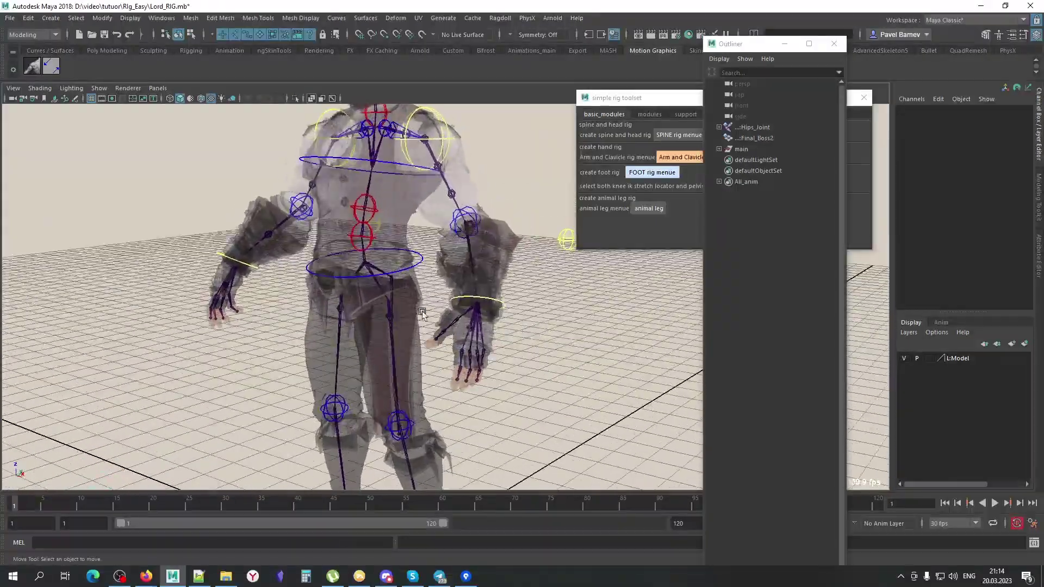
Collect the left finger and thumb joints, including left_bolsh3, into a new set named l_hand
{"action": "left_click", "coordinate": [461, 355]}
{"action": "key", "text": "q"}
{"action": "left_click", "coordinate": [519, 383]}
{"action": "left_click_drag", "start_coordinate": [459, 348], "coordinate": [478, 366]}
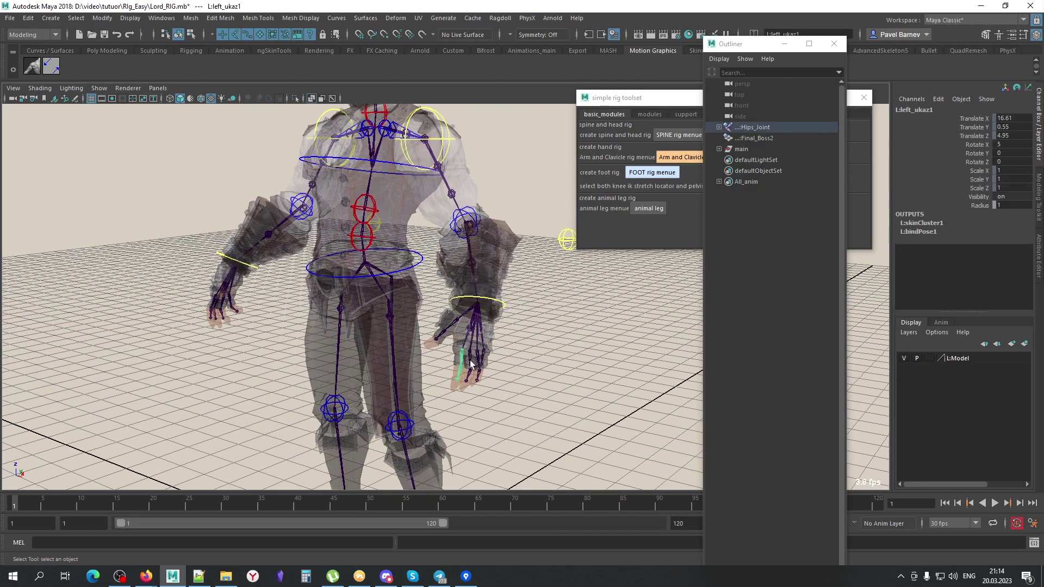
{"action": "left_click", "coordinate": [482, 356]}
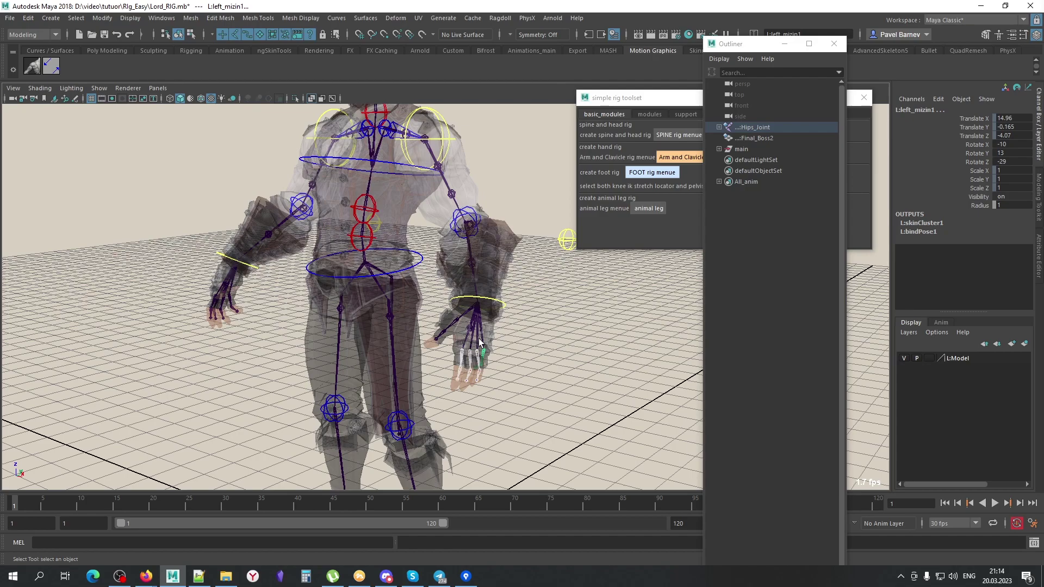
{"action": "left_click_drag", "start_coordinate": [479, 341], "coordinate": [544, 380], "text": "alt"}
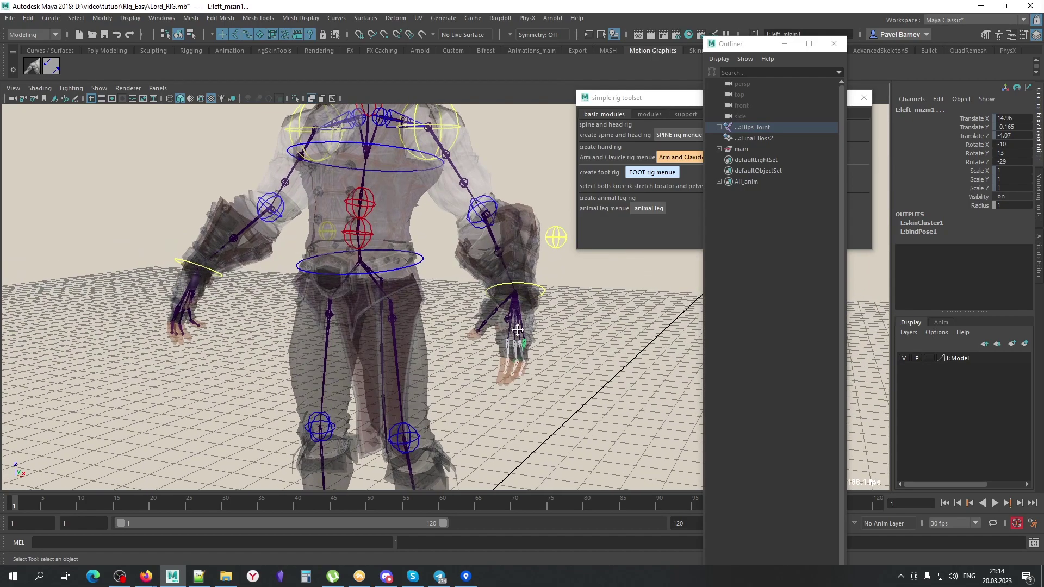
{"action": "left_click", "coordinate": [486, 325]}
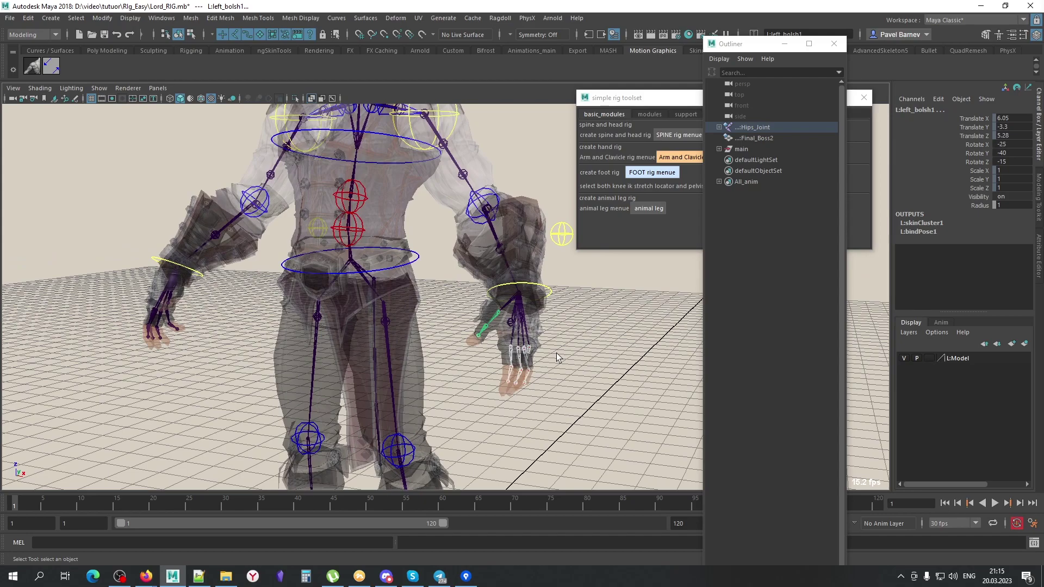
{"action": "key", "text": "Down"}
{"action": "key", "text": "Down"}
{"action": "left_click", "coordinate": [54, 18]}
{"action": "left_click", "coordinate": [207, 248]}
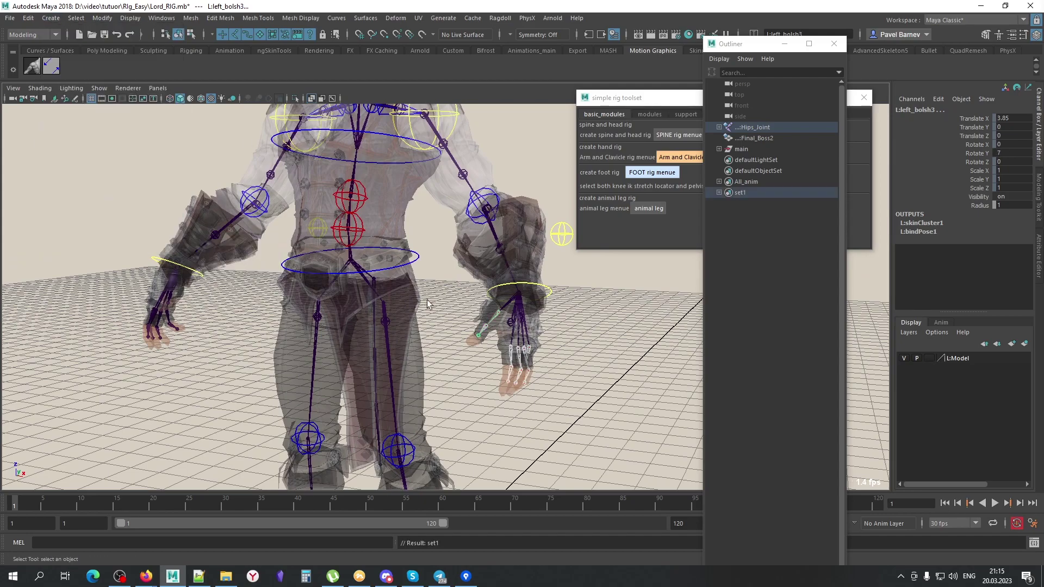
{"action": "double_click", "coordinate": [741, 193]}
{"action": "type", "text": "l_han"}
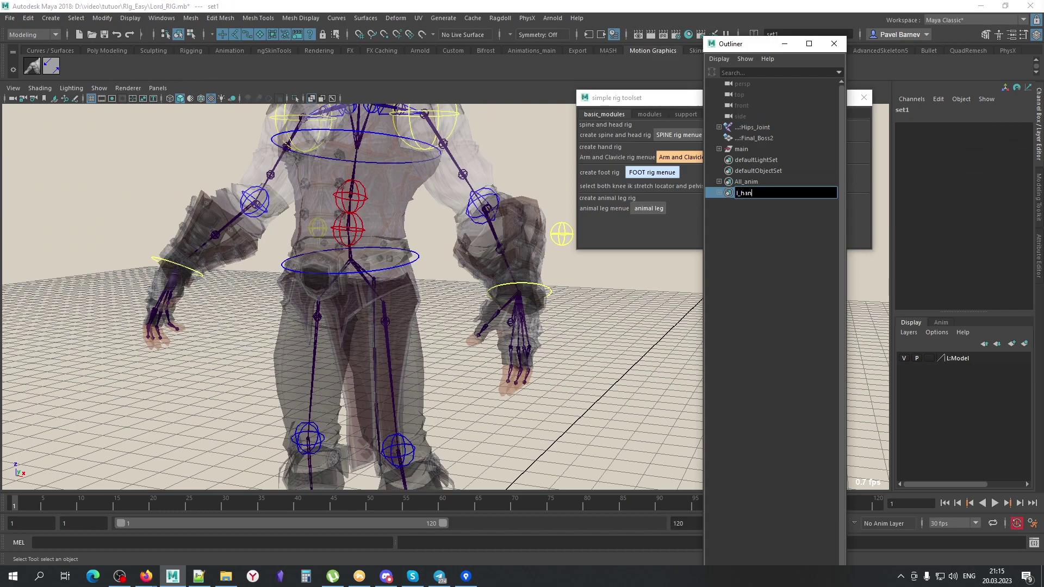
{"action": "type", "text": "d"}
{"action": "key", "text": "Return"}
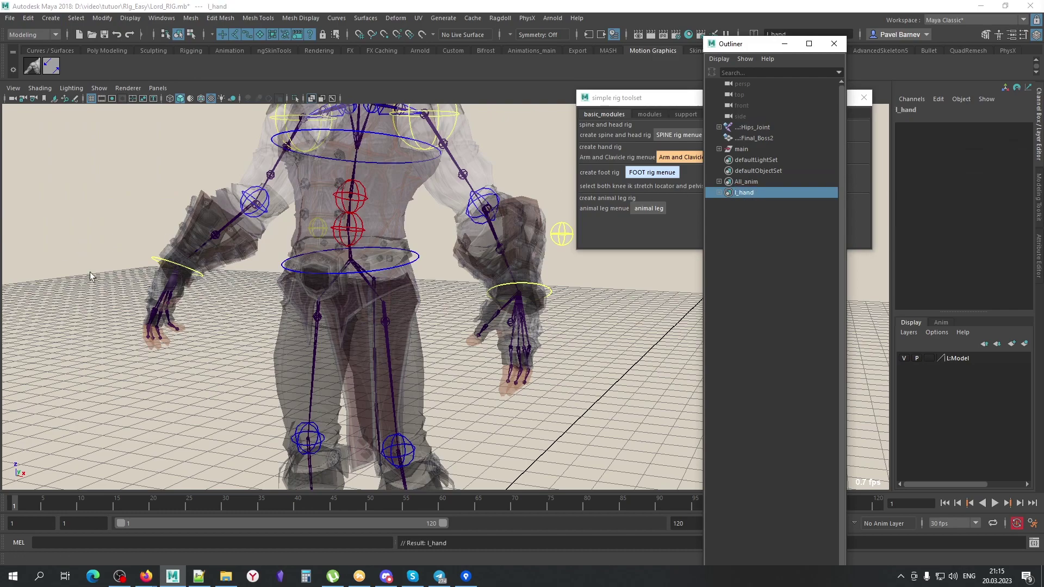
Select the right finger joint chains and name their new set r_hand
{"action": "left_click_drag", "start_coordinate": [93, 277], "coordinate": [318, 363], "text": "alt"}
{"action": "left_click", "coordinate": [318, 363]}
{"action": "left_click", "coordinate": [306, 403], "text": "shift"}
{"action": "left_click", "coordinate": [295, 403], "text": "shift"}
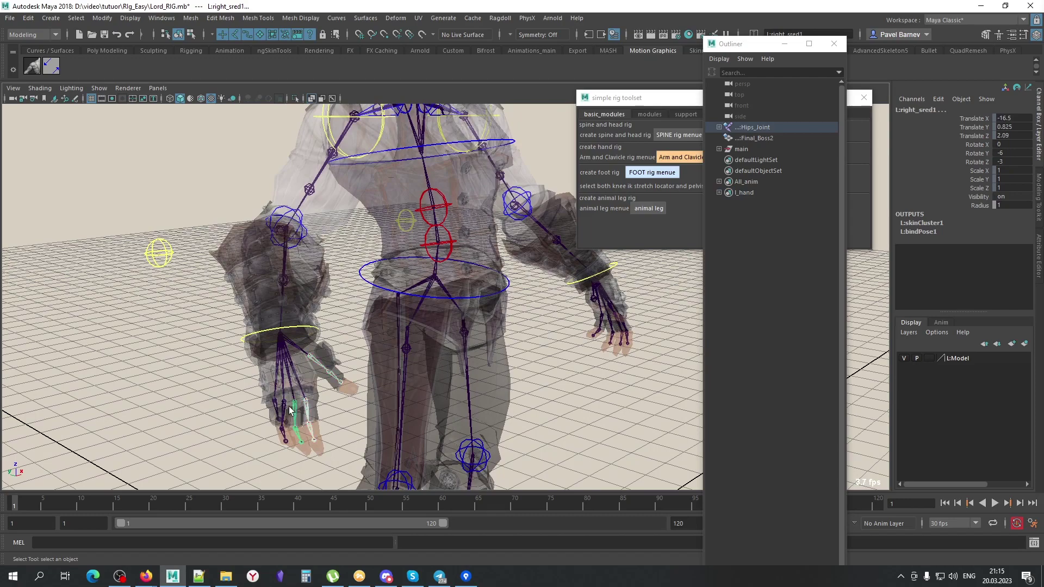
{"action": "left_click", "coordinate": [275, 405], "text": "shift"}
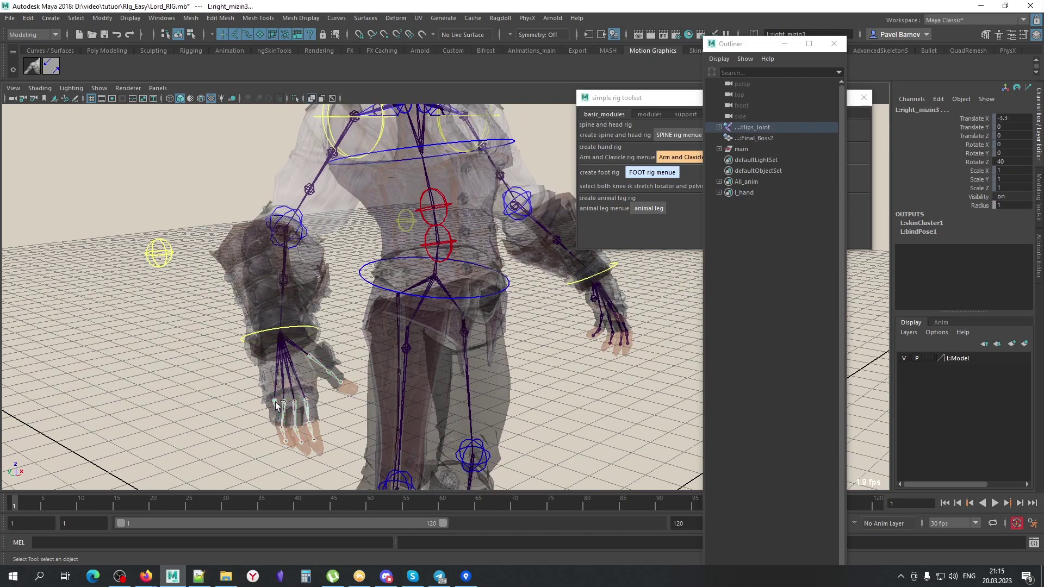
{"action": "double_click", "coordinate": [775, 205]}
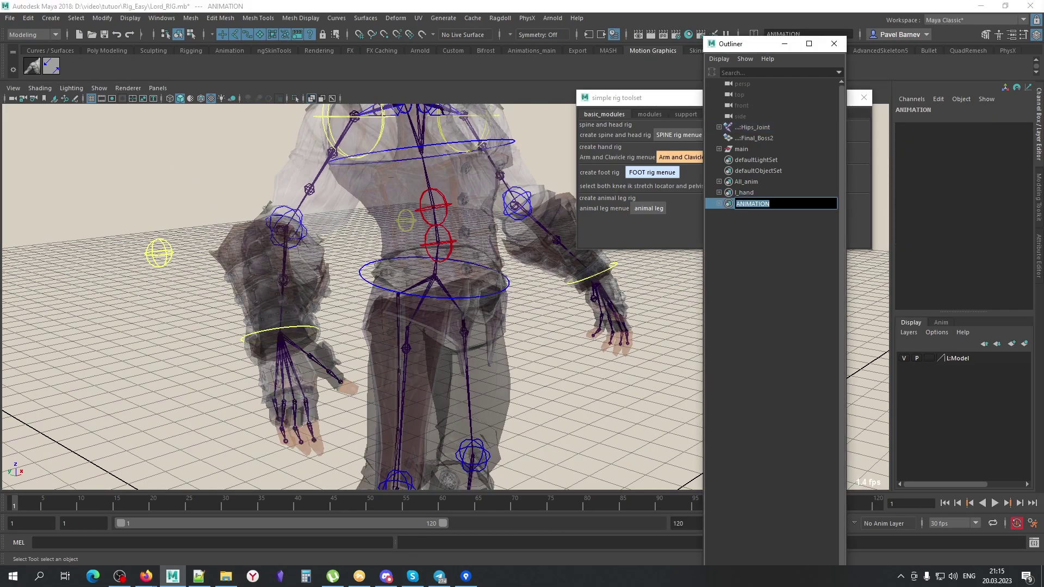
{"action": "type", "text": "r_hand"}
{"action": "key", "text": "Return"}
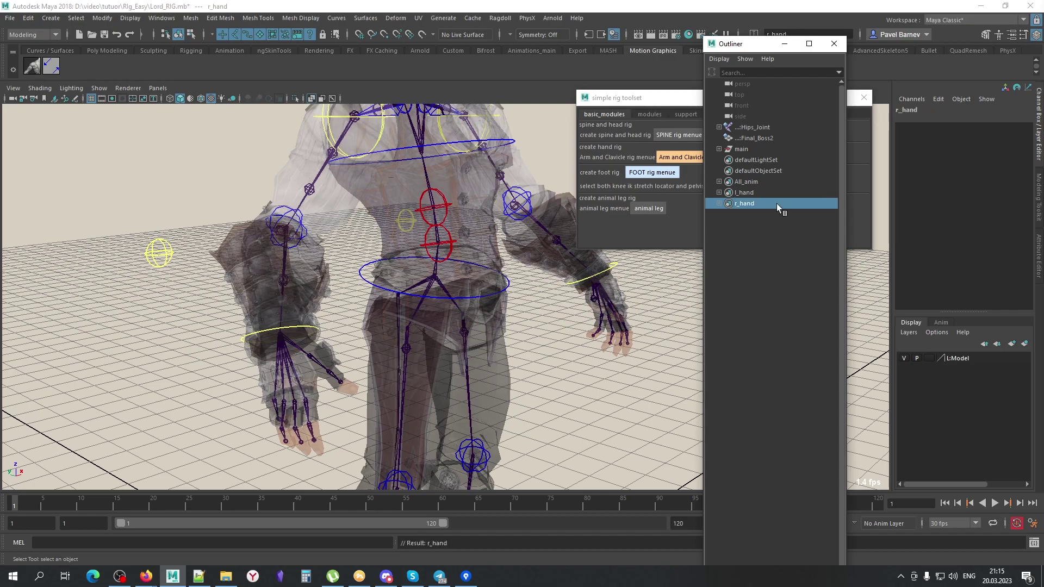
{"action": "mouse_move", "coordinate": [414, 380]}
{"action": "left_mouse_down", "text": "alt"}
{"action": "mouse_move", "coordinate": [327, 401]}
{"action": "mouse_move", "coordinate": [435, 419]}
{"action": "mouse_move", "coordinate": [207, 406]}
{"action": "mouse_move", "coordinate": [487, 424]}
{"action": "mouse_move", "coordinate": [533, 401]}
{"action": "left_mouse_up", "text": "alt"}
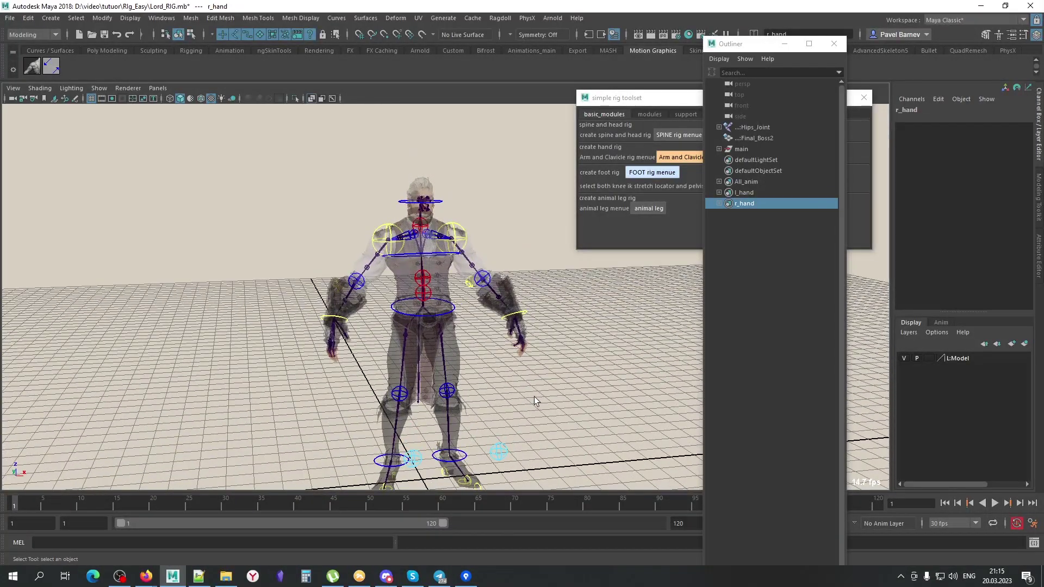
Undo the last three actions, reverting the accidental body-mesh rotation
{"action": "left_click", "coordinate": [419, 330]}
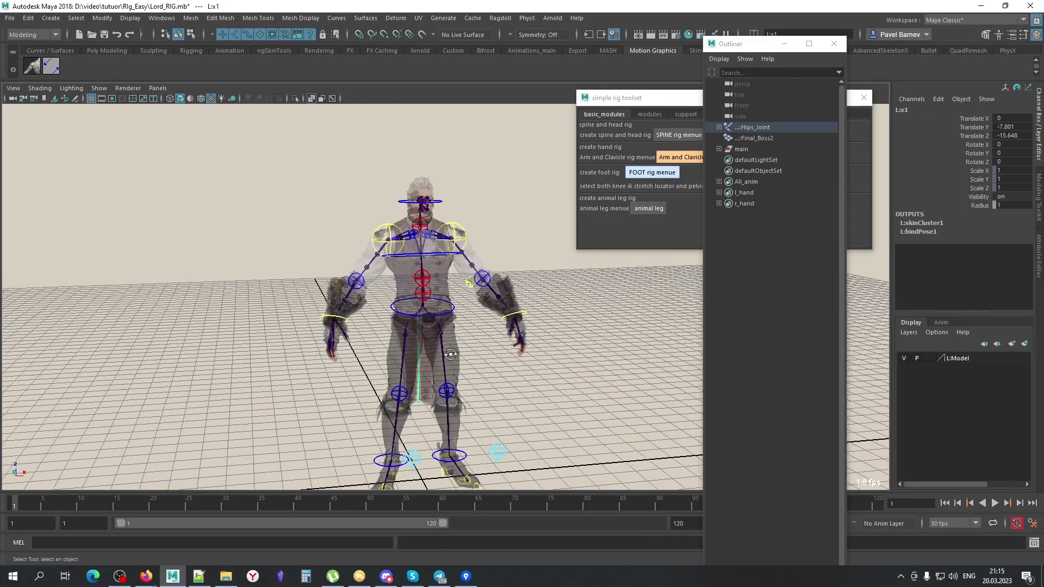
{"action": "left_click_drag", "start_coordinate": [419, 330], "coordinate": [505, 337], "text": "alt"}
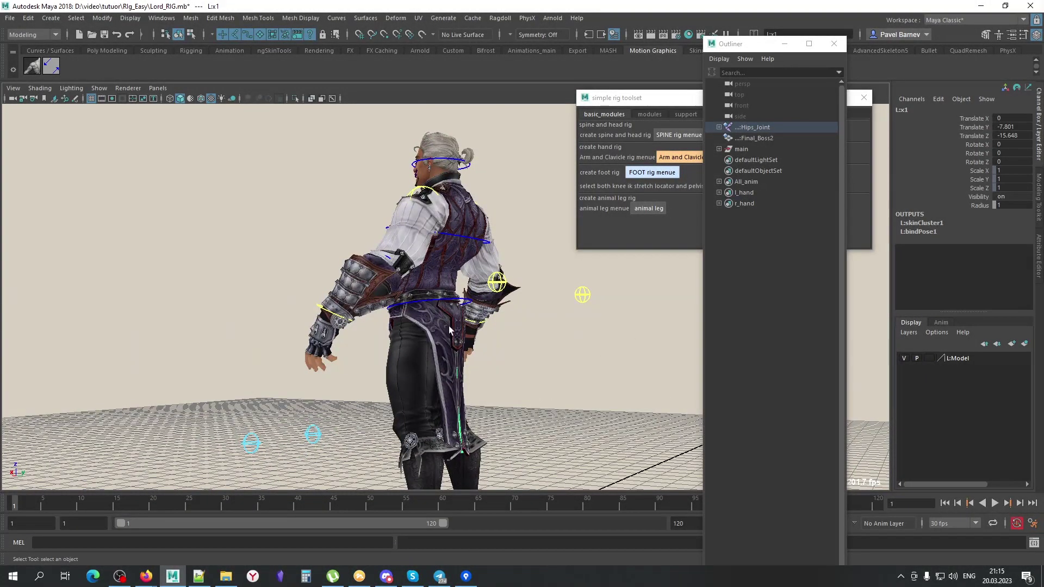
{"action": "key", "text": "ctrl+z"}
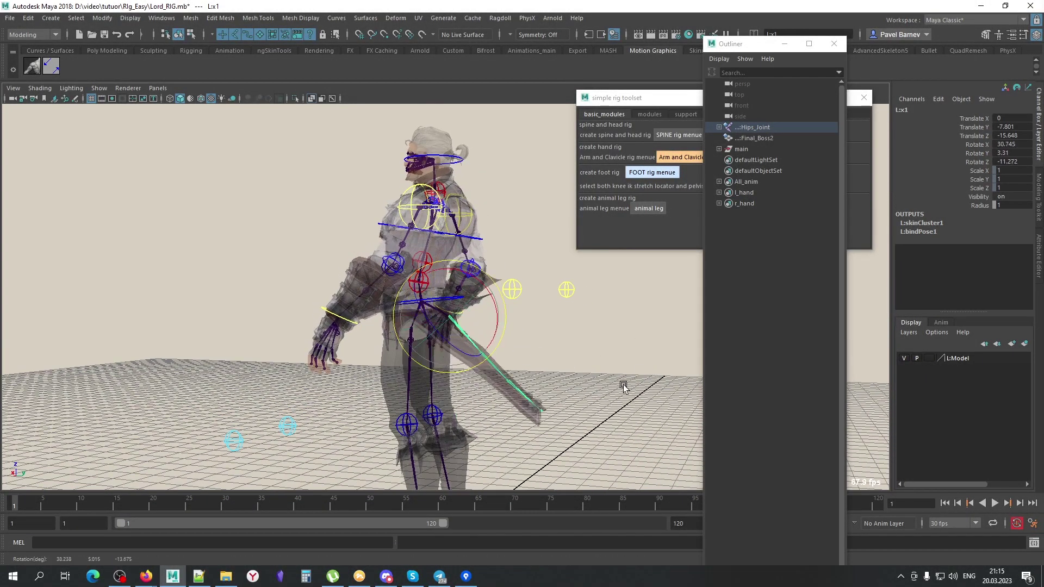
{"action": "key", "text": "ctrl+z"}
{"action": "key", "text": "ctrl+z"}
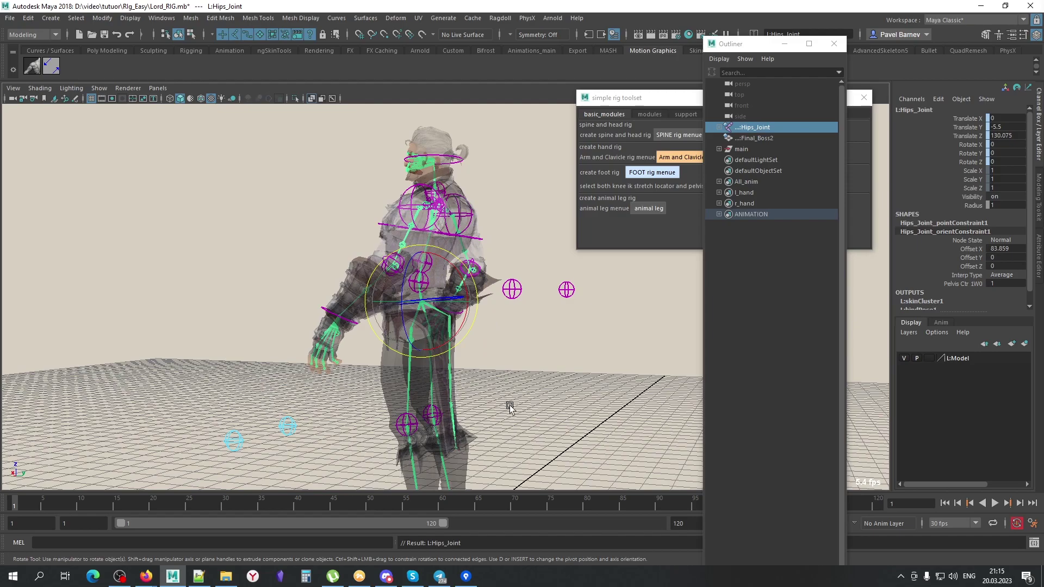
{"action": "key", "text": "ctrl+z"}
Select the temp_x object and the chest control, then clear the selection
{"action": "left_click", "coordinate": [512, 406]}
{"action": "left_click", "coordinate": [451, 331]}
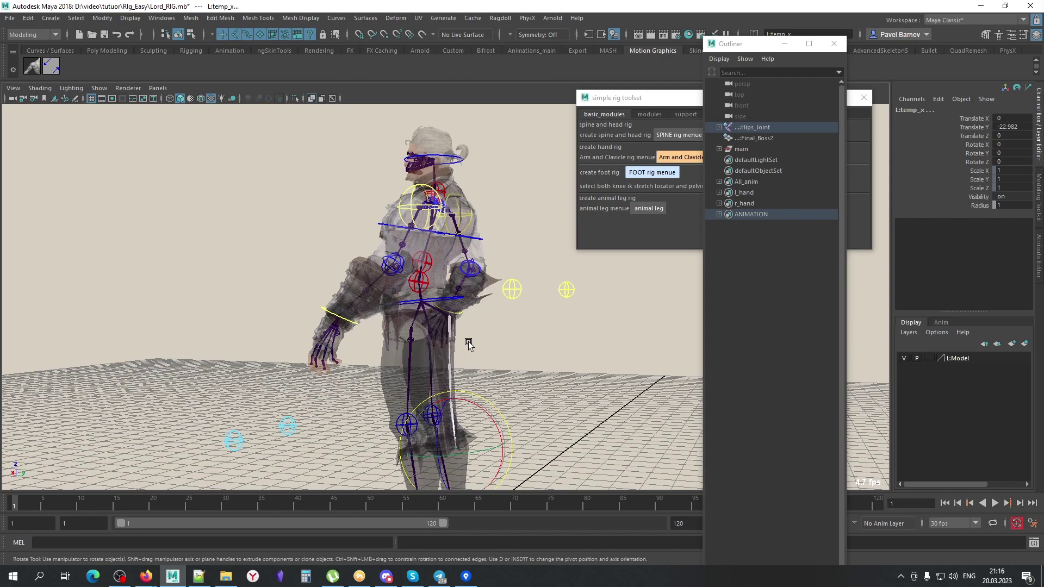
{"action": "left_click", "coordinate": [445, 151]}
{"action": "left_click", "coordinate": [550, 414]}
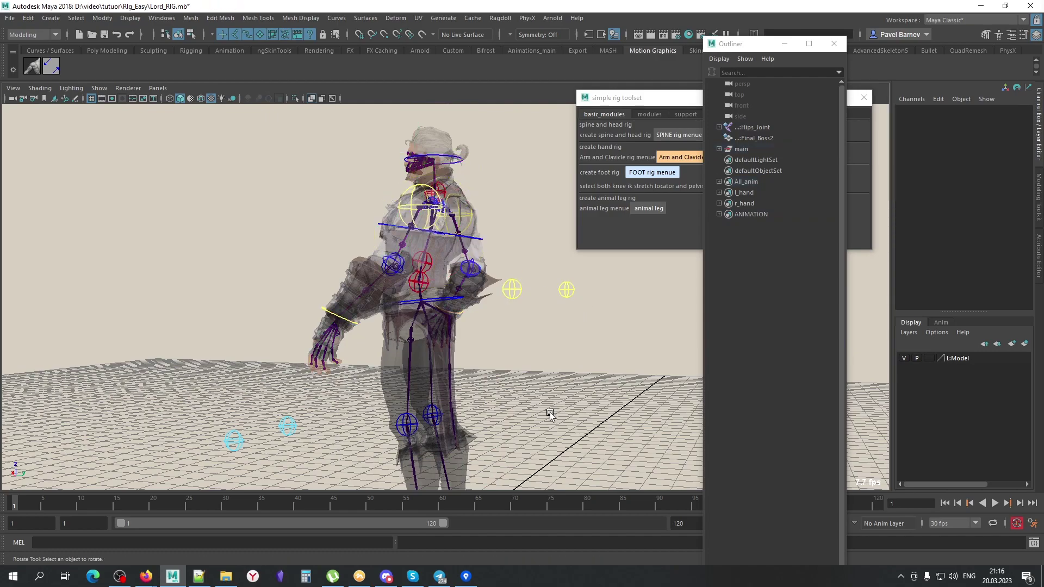
Turn off X-ray so the textured character hides the skeleton
{"action": "key", "text": "alt+x"}
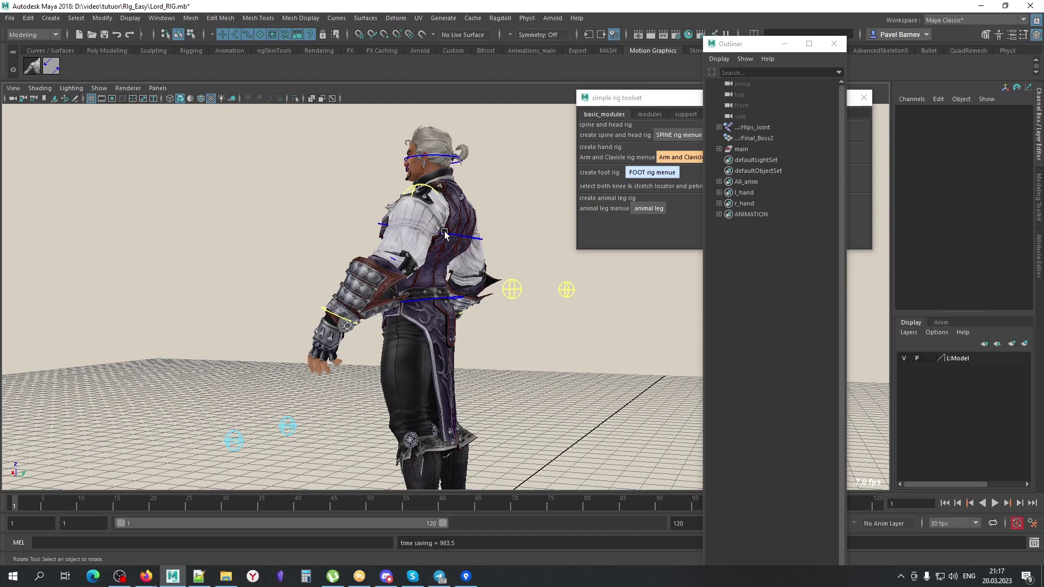
Turn X-ray back on and browse the expanded Hips_Joint hierarchy in the Outliner
{"action": "left_click_drag", "start_coordinate": [445, 396], "coordinate": [523, 358], "text": "alt"}
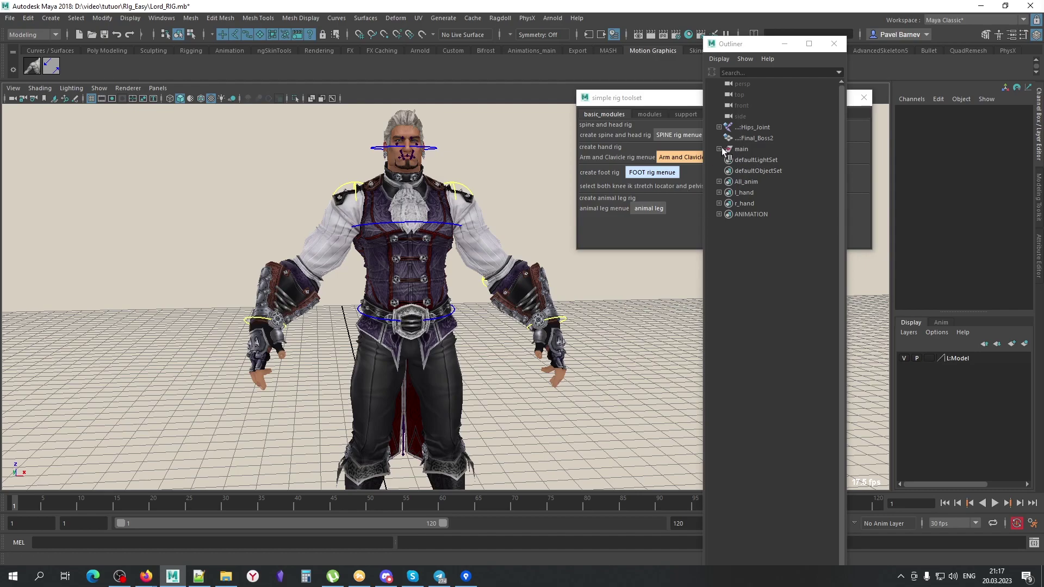
{"action": "key", "text": "alt+x"}
{"action": "left_click", "coordinate": [426, 380]}
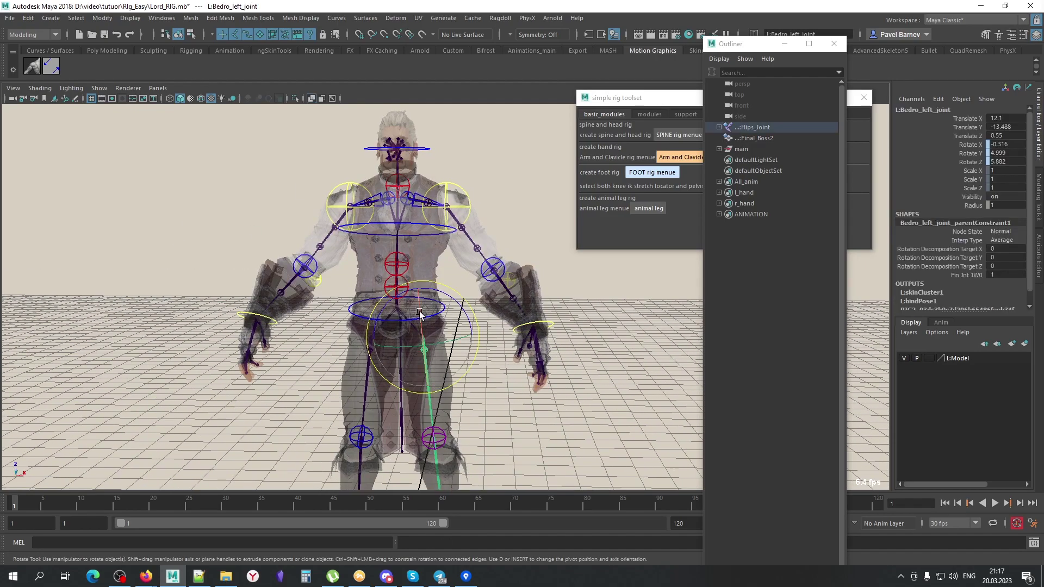
{"action": "left_click", "coordinate": [758, 128]}
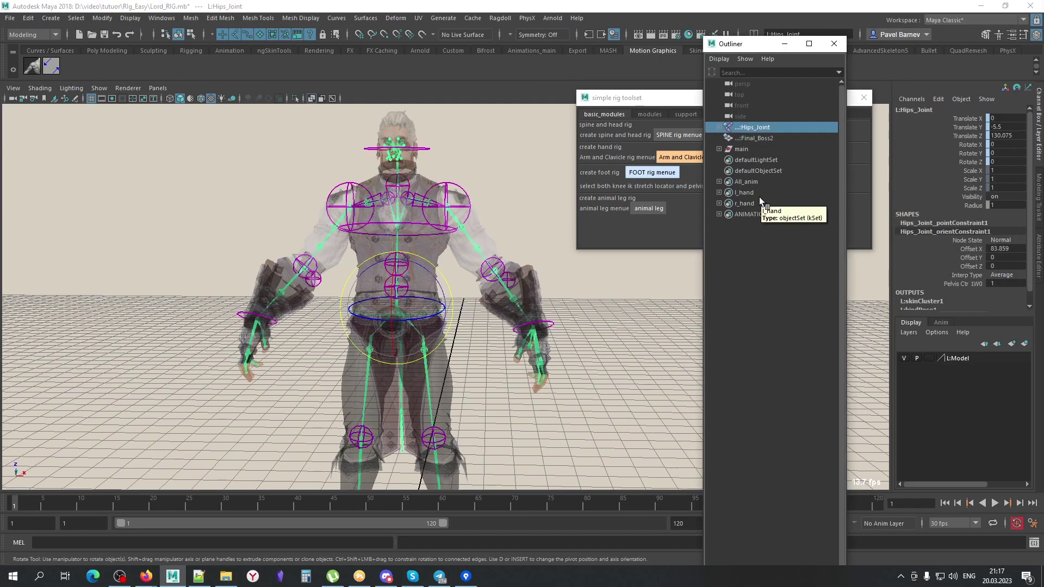
{"action": "left_click", "coordinate": [719, 127], "text": "shift"}
{"action": "scroll", "coordinate": [790, 377], "scroll_direction": "down", "scroll_amount": 5}
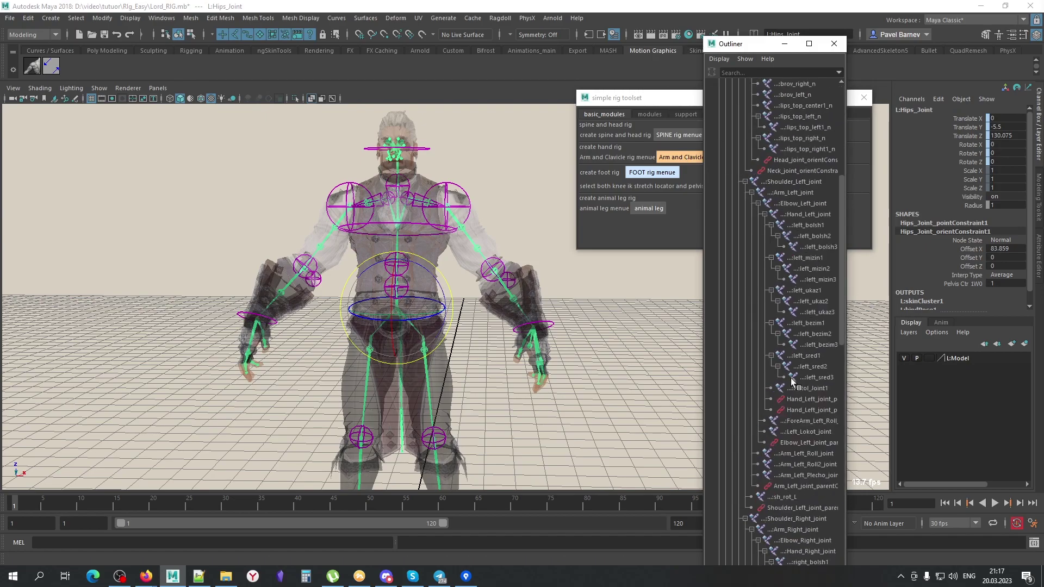
{"action": "scroll", "coordinate": [790, 378], "scroll_direction": "down", "scroll_amount": 5}
{"action": "scroll", "coordinate": [790, 378], "scroll_direction": "up", "scroll_amount": 3}
{"action": "scroll", "coordinate": [789, 326], "scroll_direction": "up", "scroll_amount": 4}
{"action": "scroll", "coordinate": [784, 265], "scroll_direction": "up", "scroll_amount": 3}
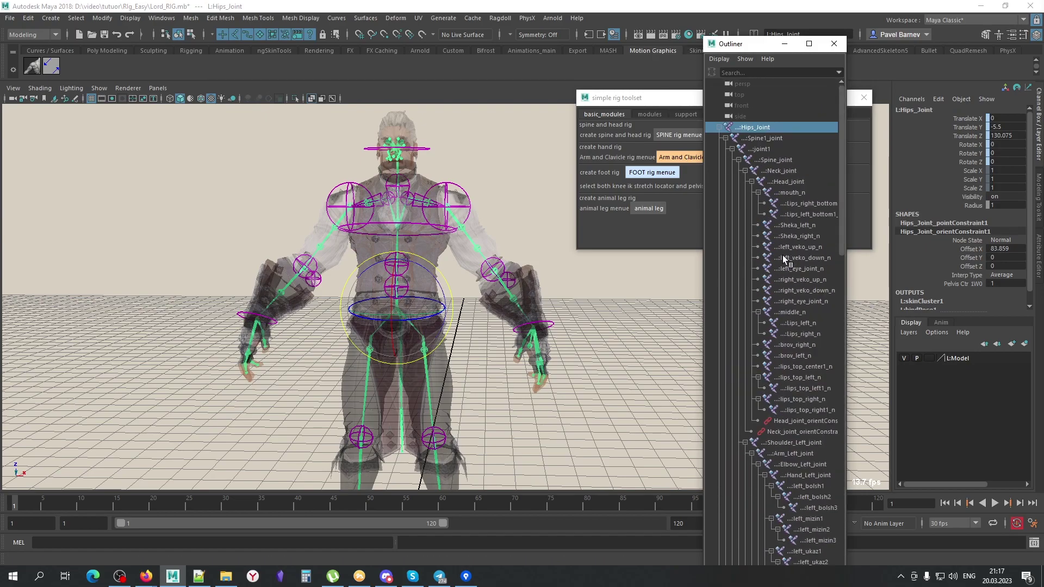
{"action": "left_click", "coordinate": [719, 127]}
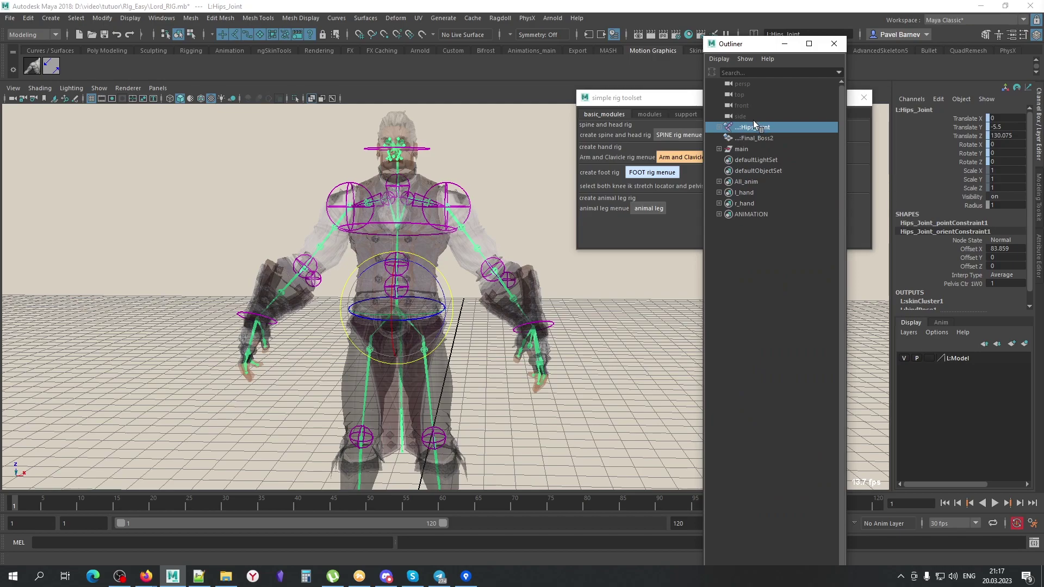
Enable Show Namespace in the Outliner and inspect the main control and Hips_Joint
{"action": "left_click", "coordinate": [718, 59]}
{"action": "left_click", "coordinate": [731, 176]}
{"action": "left_click", "coordinate": [718, 149]}
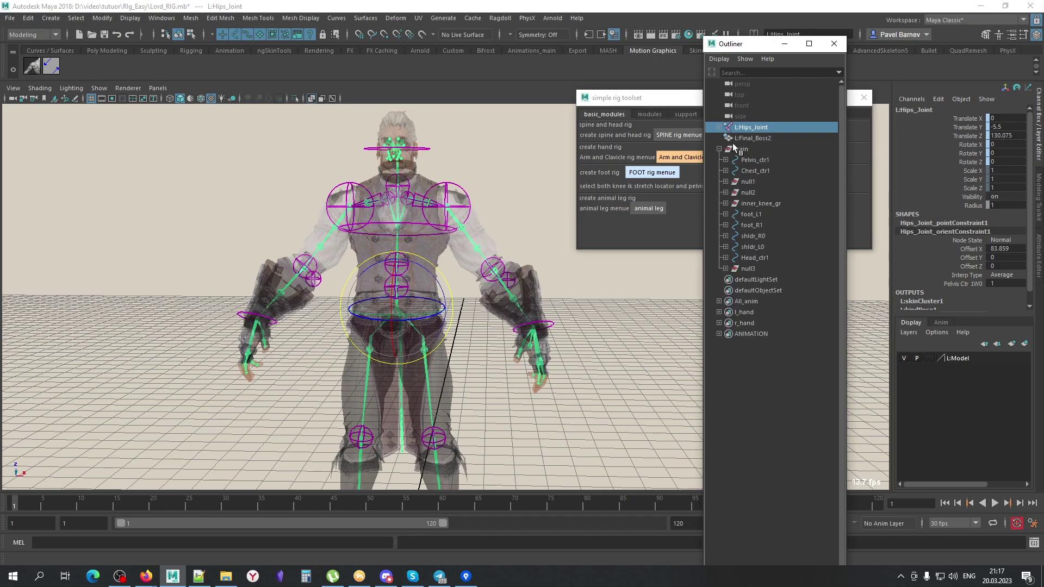
{"action": "left_click", "coordinate": [719, 149]}
{"action": "left_click", "coordinate": [739, 149]}
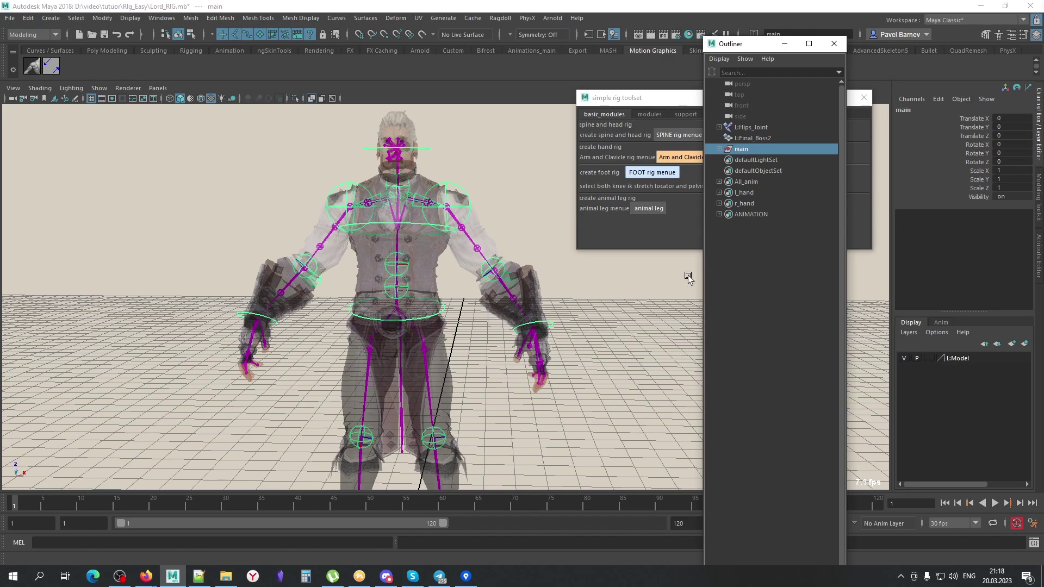
{"action": "left_click", "coordinate": [777, 127]}
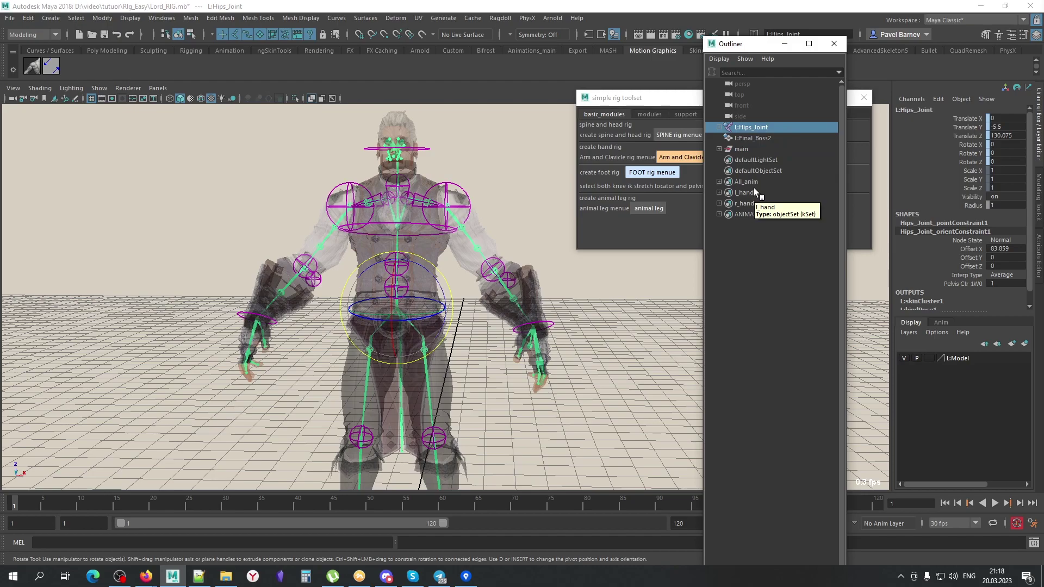
{"action": "mouse_move", "coordinate": [447, 325]}
{"action": "left_mouse_down", "text": "alt"}
{"action": "mouse_move", "coordinate": [390, 303]}
{"action": "mouse_move", "coordinate": [321, 331]}
{"action": "mouse_move", "coordinate": [305, 326]}
{"action": "left_mouse_up", "text": "alt"}
{"action": "left_click", "coordinate": [741, 149]}
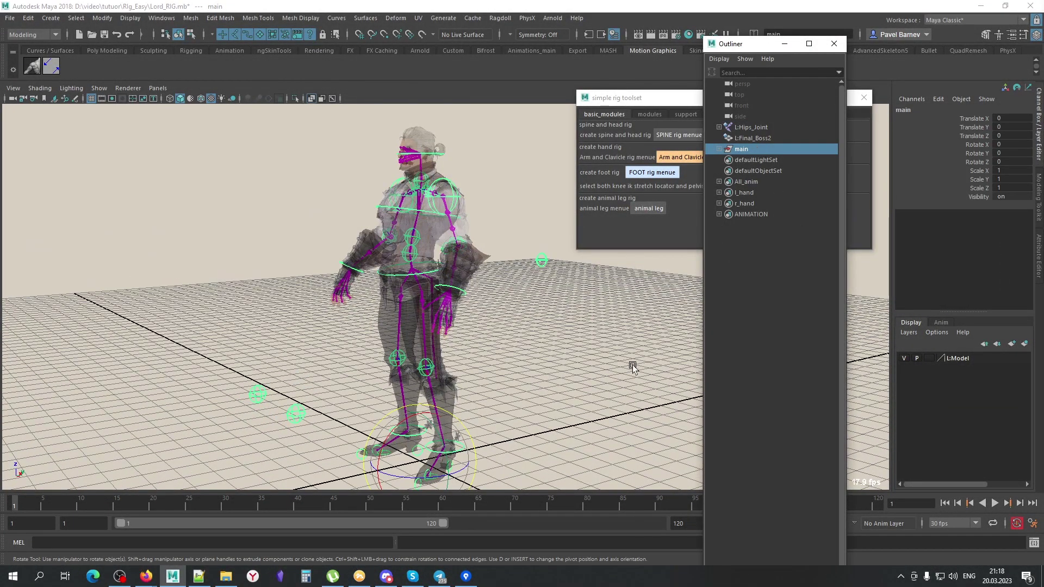
{"action": "left_click_drag", "start_coordinate": [632, 367], "coordinate": [573, 339], "text": "alt"}
{"action": "left_click_drag", "start_coordinate": [451, 287], "coordinate": [478, 163], "text": "alt"}
Test-rotate the left shoulder control, undo the rotation, and clear the selection
{"action": "left_click", "coordinate": [481, 181]}
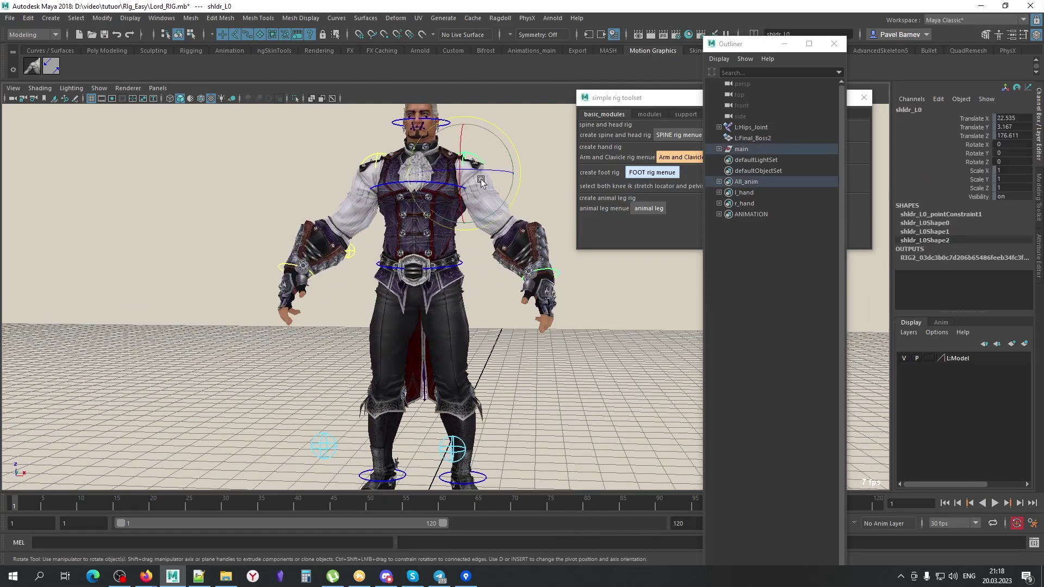
{"action": "left_click_drag", "start_coordinate": [436, 197], "coordinate": [472, 152]}
{"action": "key", "text": "ctrl+z"}
{"action": "key", "text": "ctrl+z"}
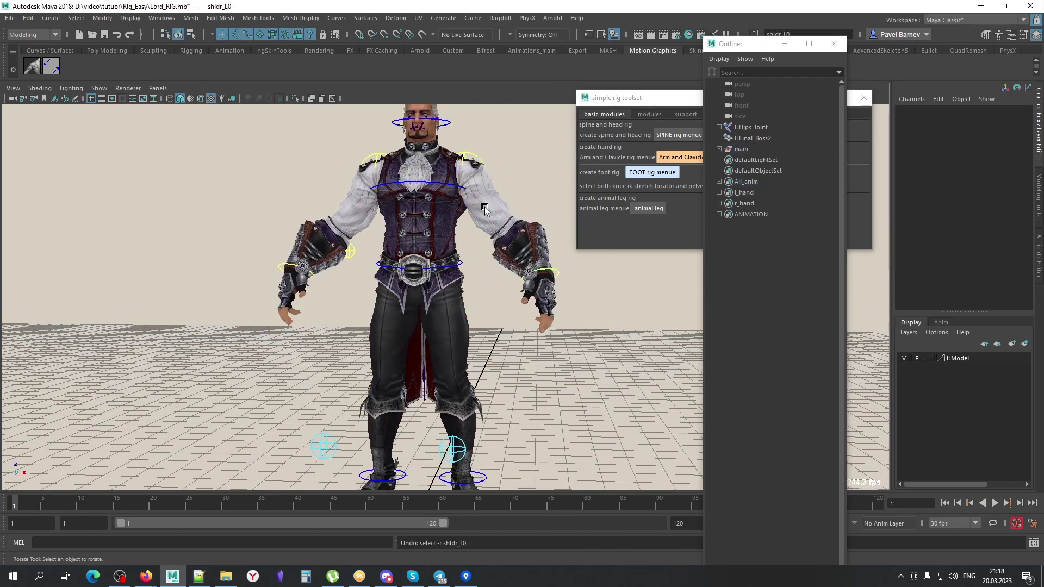
{"action": "left_click", "coordinate": [530, 315]}
{"action": "left_click_drag", "start_coordinate": [601, 366], "coordinate": [613, 361], "text": "alt"}
{"action": "left_click", "coordinate": [624, 362]}
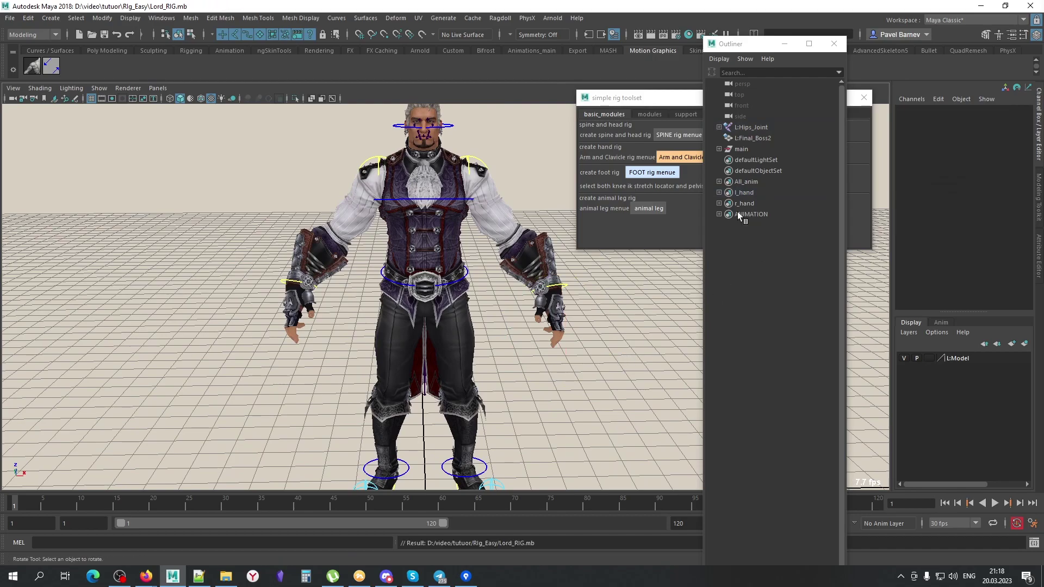
Inspect the ANIMATION set members, then delete both ANIMATION and ANIMATION1 sets
{"action": "left_click", "coordinate": [718, 214]}
{"action": "left_click_drag", "start_coordinate": [751, 224], "coordinate": [755, 256]}
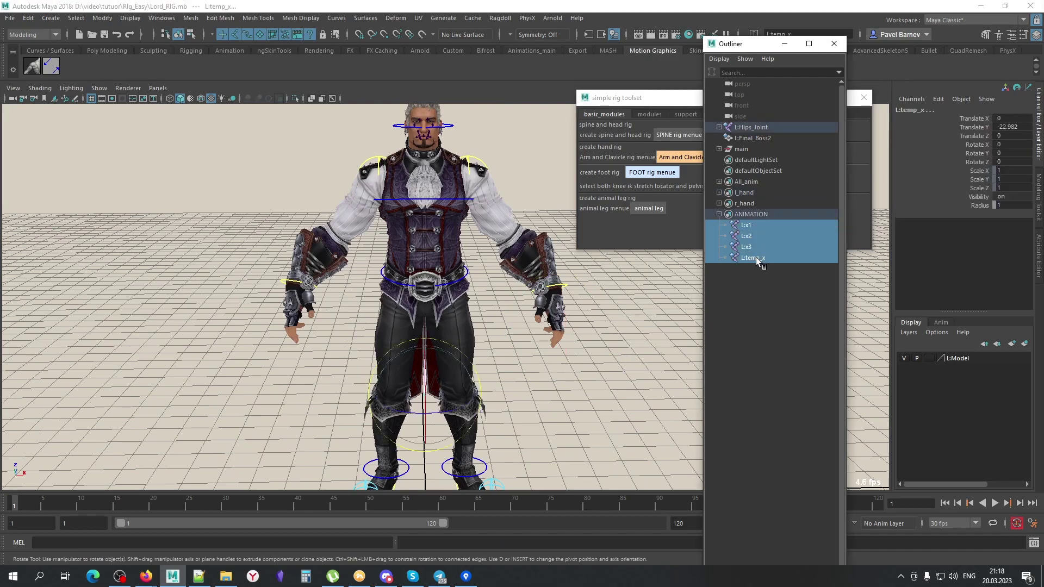
{"action": "key", "text": "alt+x"}
{"action": "mouse_move", "coordinate": [476, 332]}
{"action": "left_mouse_down", "text": "alt"}
{"action": "mouse_move", "coordinate": [432, 301]}
{"action": "mouse_move", "coordinate": [381, 304]}
{"action": "left_mouse_up", "text": "alt"}
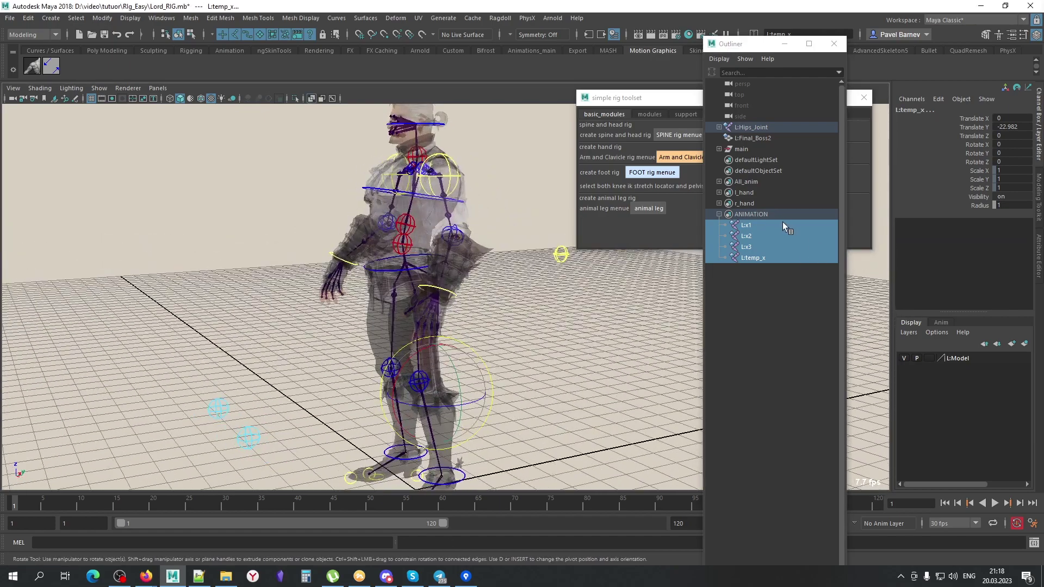
{"action": "key", "text": "ctrl+z"}
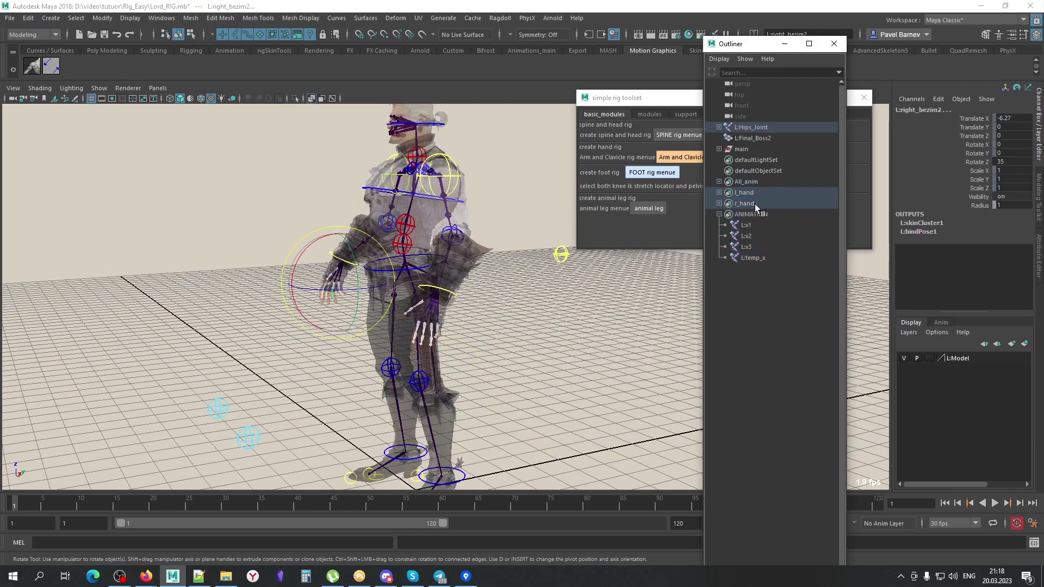
{"action": "left_click", "coordinate": [718, 269]}
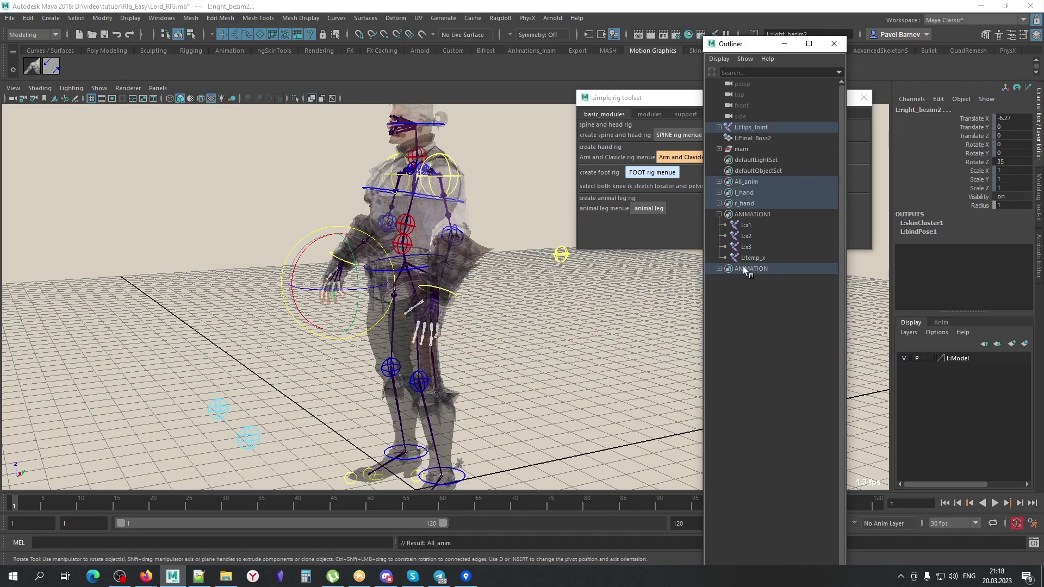
{"action": "left_click", "coordinate": [752, 265]}
{"action": "key", "text": "Delete"}
{"action": "left_click", "coordinate": [748, 214]}
{"action": "key", "text": "Delete"}
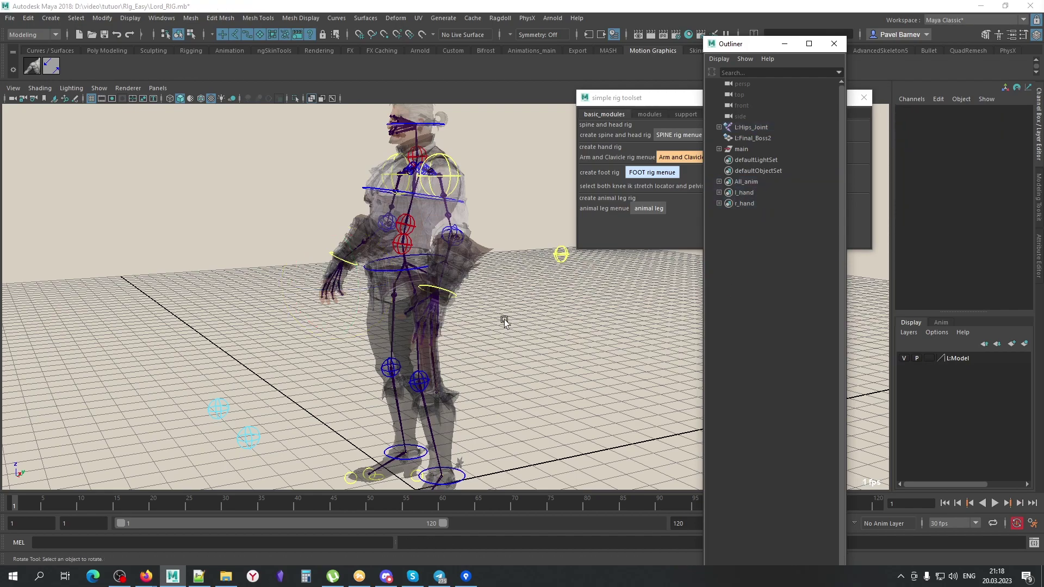
Frame the upper body and check the left clavicle control and body mesh selections
{"action": "mouse_move", "coordinate": [649, 281]}
{"action": "left_mouse_down", "text": "alt"}
{"action": "mouse_move", "coordinate": [521, 349]}
{"action": "mouse_move", "coordinate": [571, 342]}
{"action": "left_mouse_up", "text": "alt"}
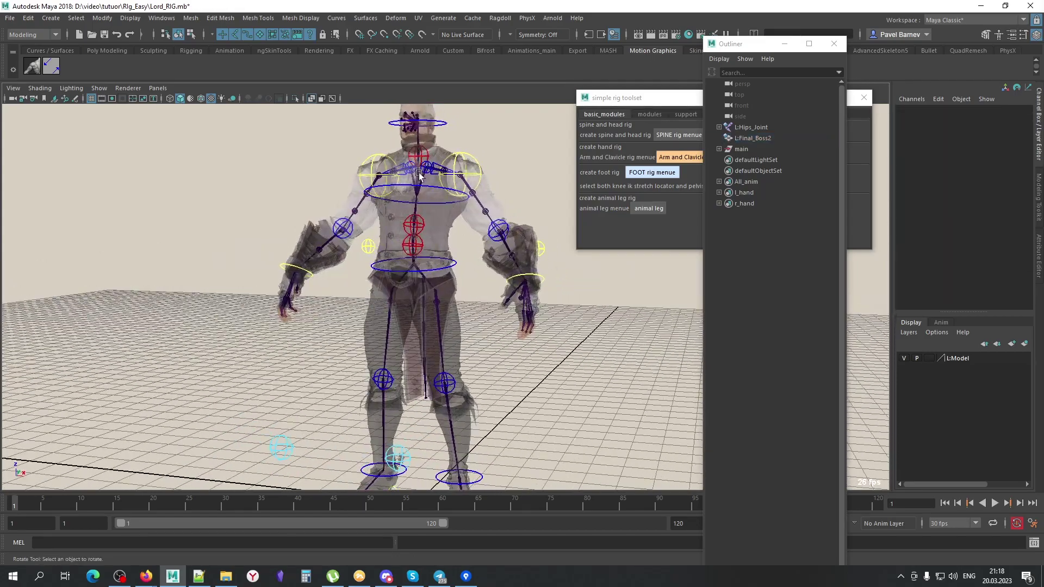
{"action": "scroll", "coordinate": [594, 334], "scroll_direction": "up", "scroll_amount": 5}
{"action": "scroll", "coordinate": [594, 335], "scroll_direction": "down", "scroll_amount": 2}
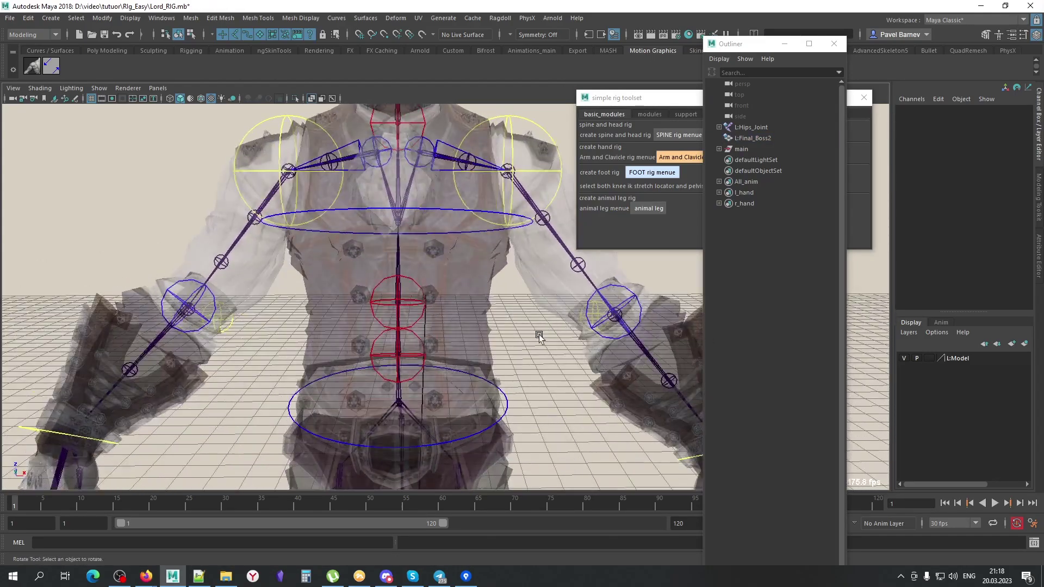
{"action": "left_click_drag", "start_coordinate": [446, 246], "coordinate": [428, 275], "text": "alt"}
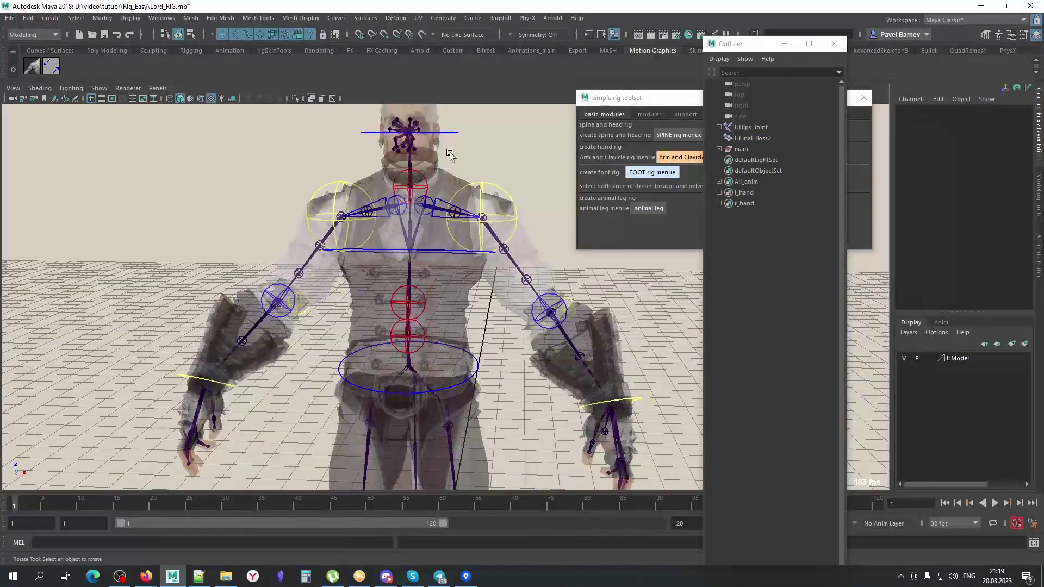
{"action": "left_click_drag", "start_coordinate": [459, 220], "coordinate": [430, 230], "text": "alt"}
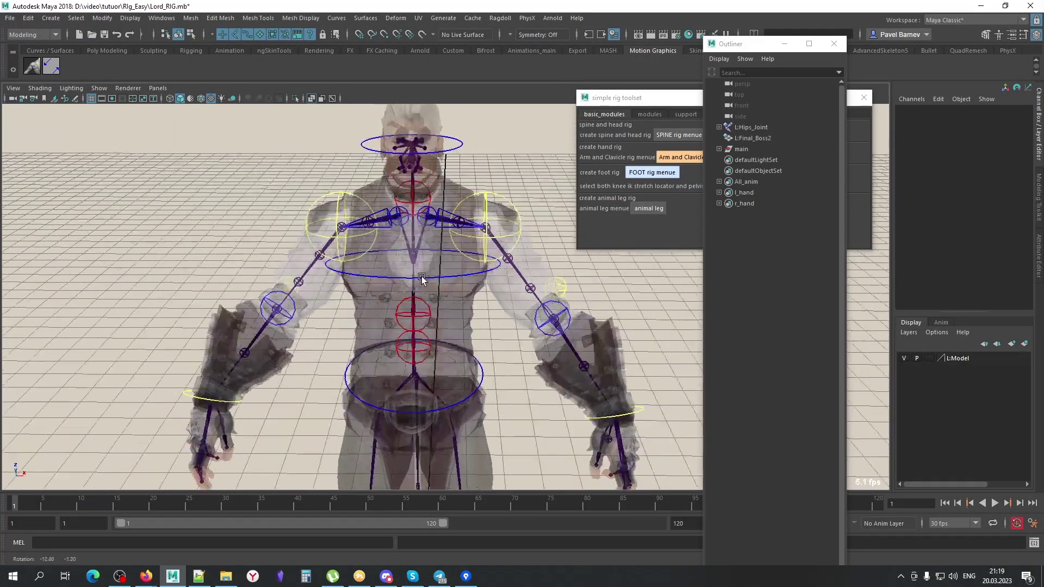
{"action": "scroll", "coordinate": [490, 338], "scroll_direction": "up", "scroll_amount": 4}
{"action": "left_click", "coordinate": [396, 211]}
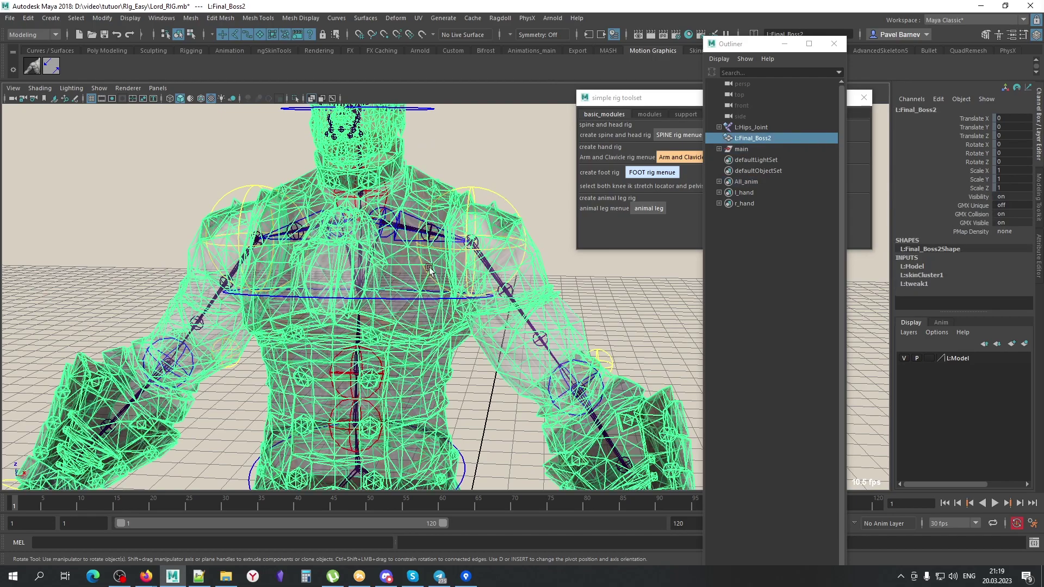
{"action": "left_click", "coordinate": [397, 266]}
{"action": "left_click", "coordinate": [396, 226]}
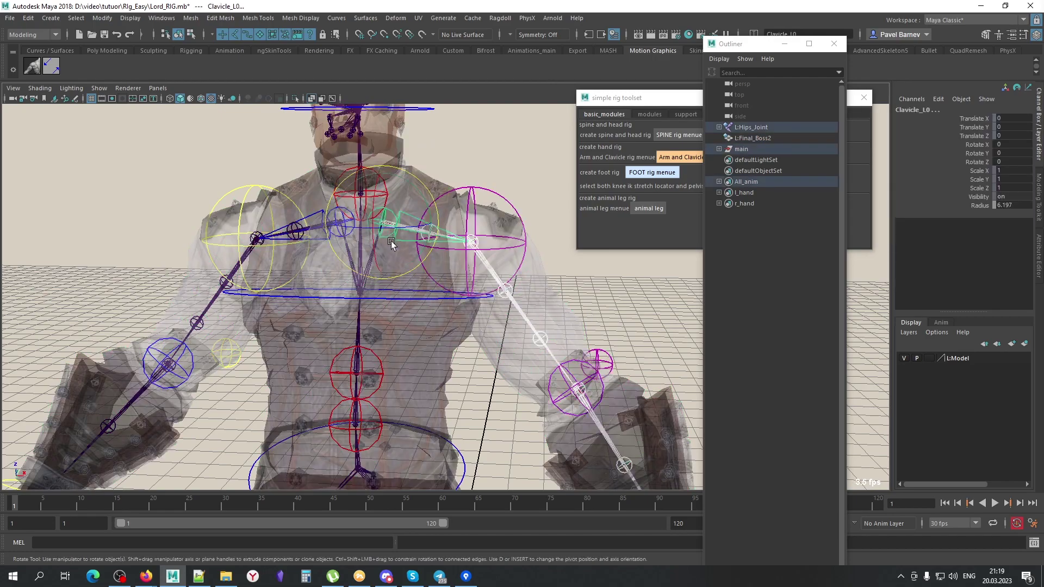
{"action": "left_click", "coordinate": [385, 288]}
{"action": "left_click", "coordinate": [423, 218]}
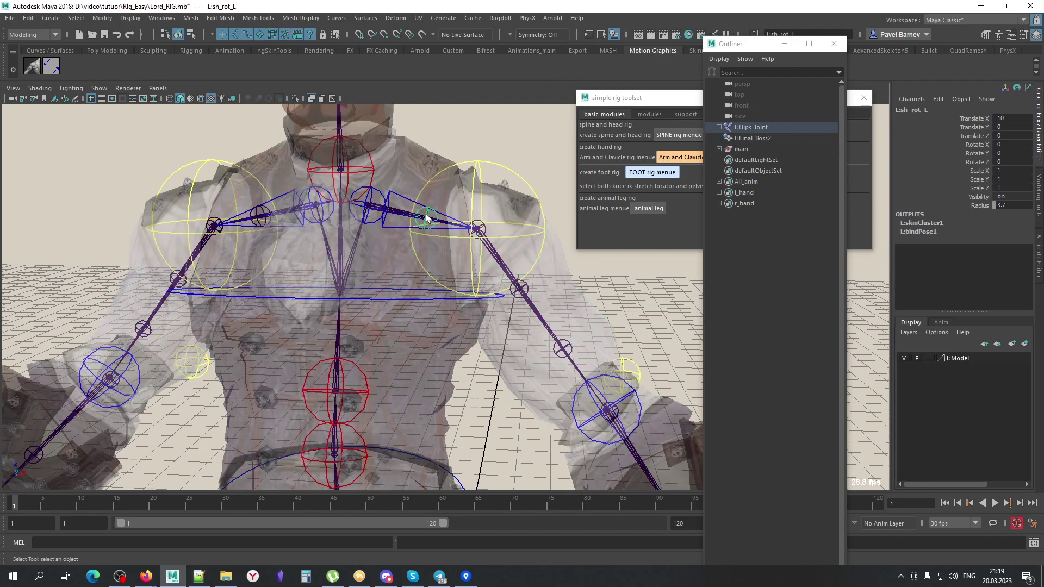
Inspect the left shoulder, both upper-arm roll joints and the forearm roll joint, then close the Outliner
{"action": "left_click", "coordinate": [401, 212]}
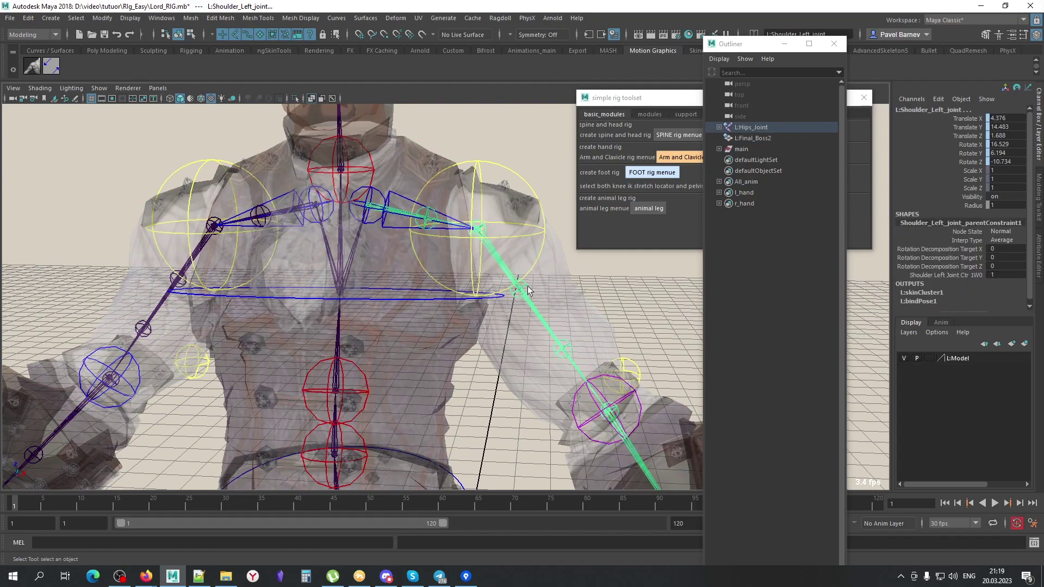
{"action": "left_click", "coordinate": [568, 346]}
{"action": "left_click", "coordinate": [568, 346]}
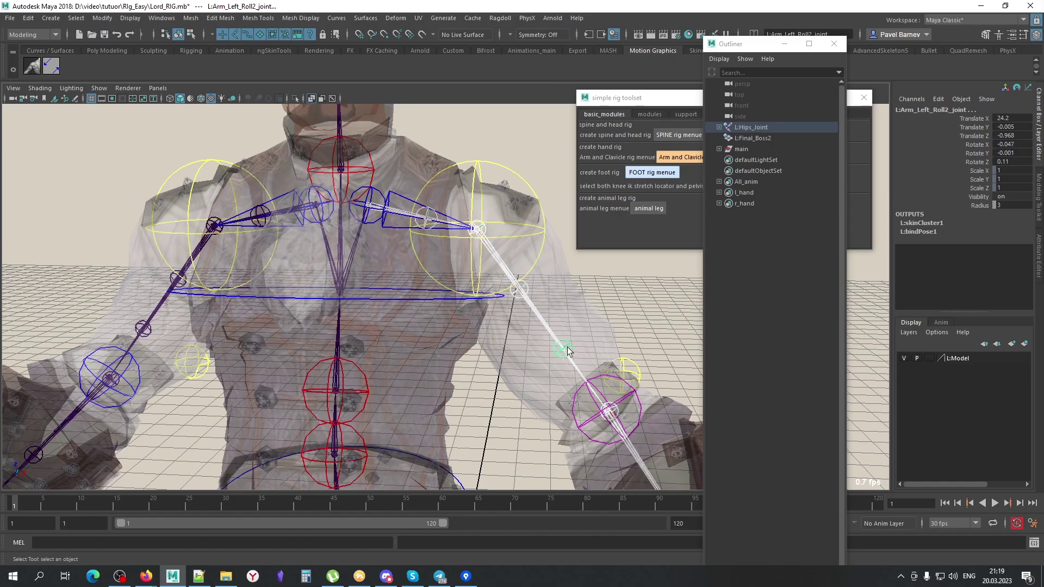
{"action": "key", "text": "f"}
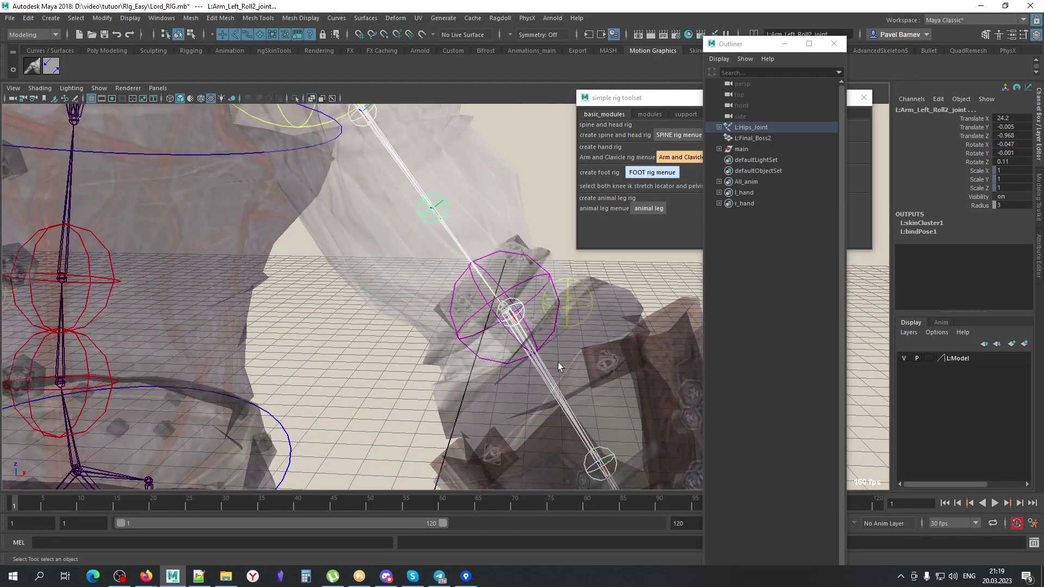
{"action": "left_click", "coordinate": [615, 457]}
{"action": "key", "text": "f"}
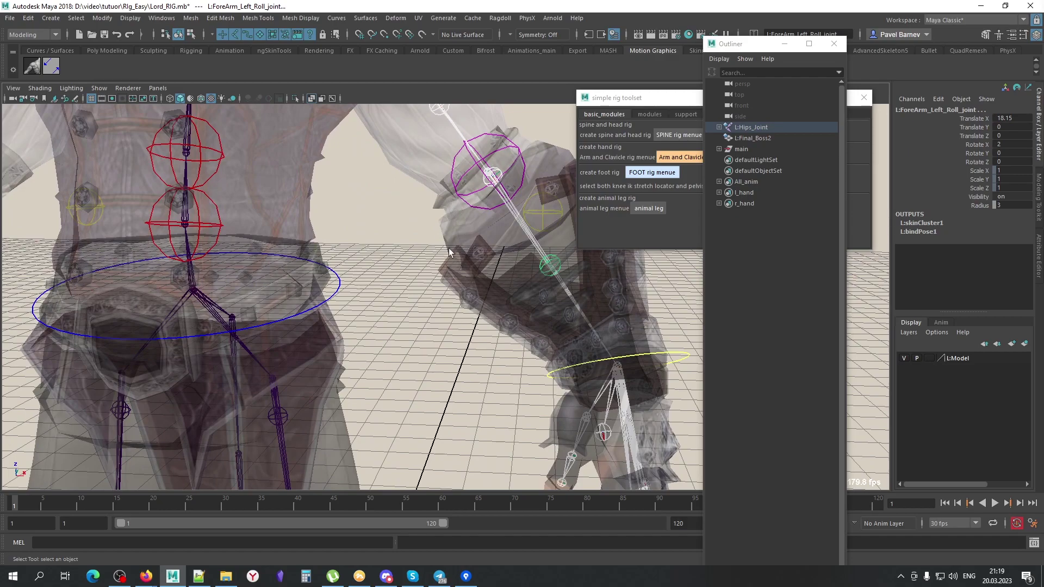
{"action": "key", "text": "bracketleft"}
{"action": "left_click", "coordinate": [833, 43]}
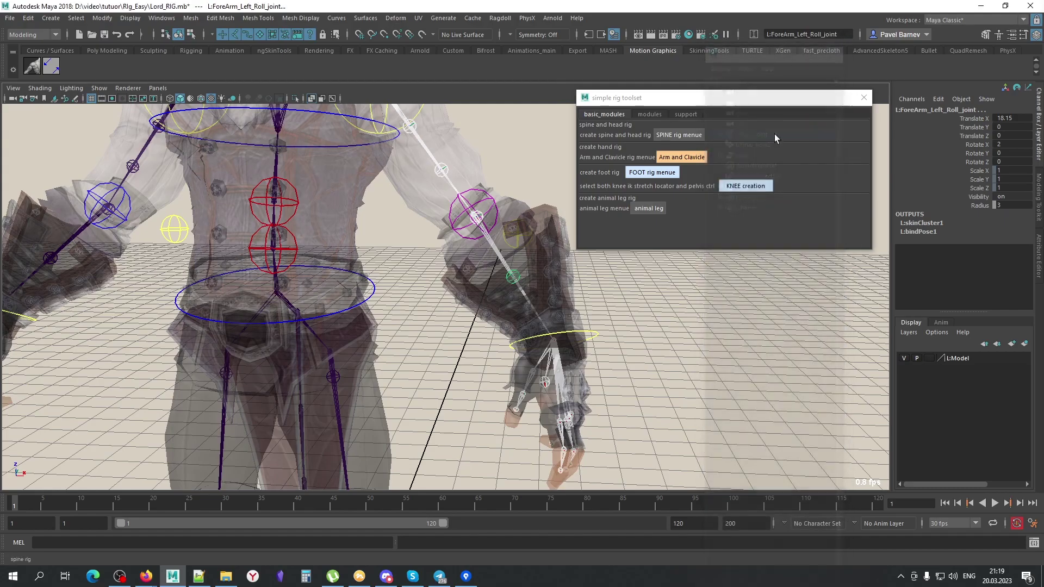
Show the toolset's support page and inspect the left elbow and both shoulder joints
{"action": "left_click", "coordinate": [679, 115]}
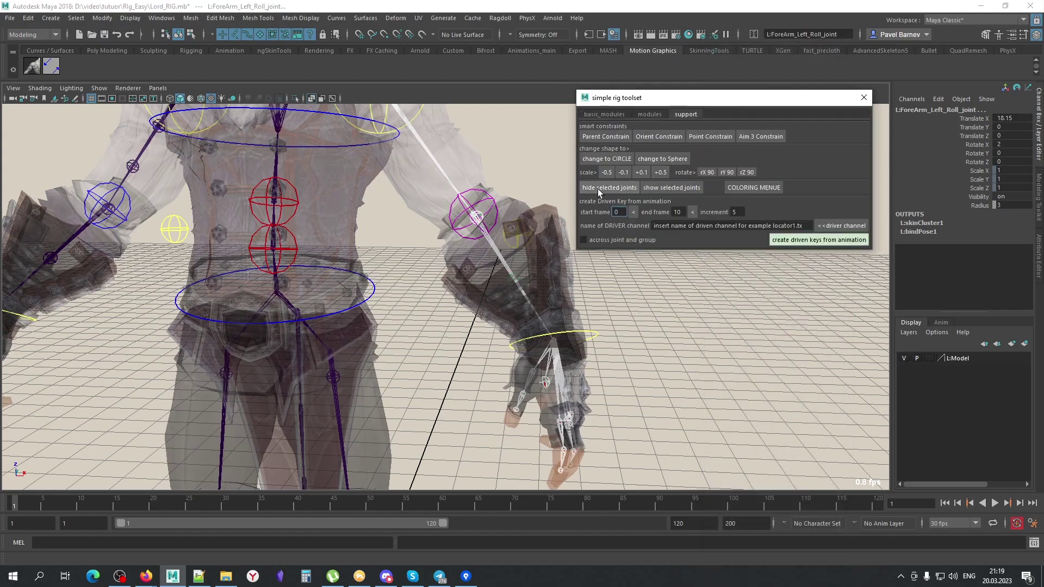
{"action": "left_click", "coordinate": [478, 217]}
{"action": "key", "text": "f"}
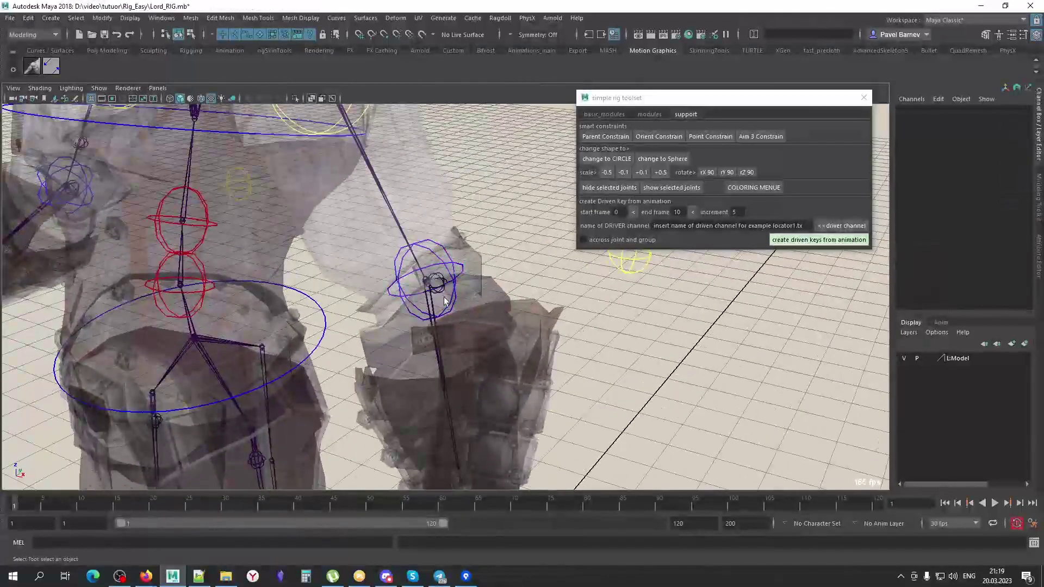
{"action": "left_click_drag", "start_coordinate": [441, 279], "coordinate": [404, 281], "text": "alt"}
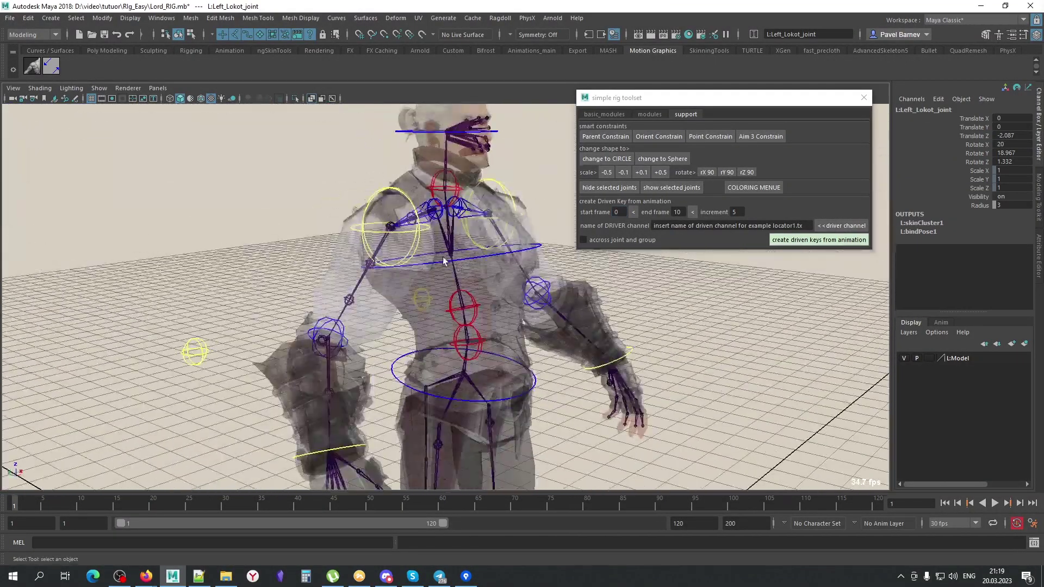
{"action": "scroll", "coordinate": [404, 281], "scroll_direction": "up", "scroll_amount": 5}
{"action": "left_click", "coordinate": [550, 168]}
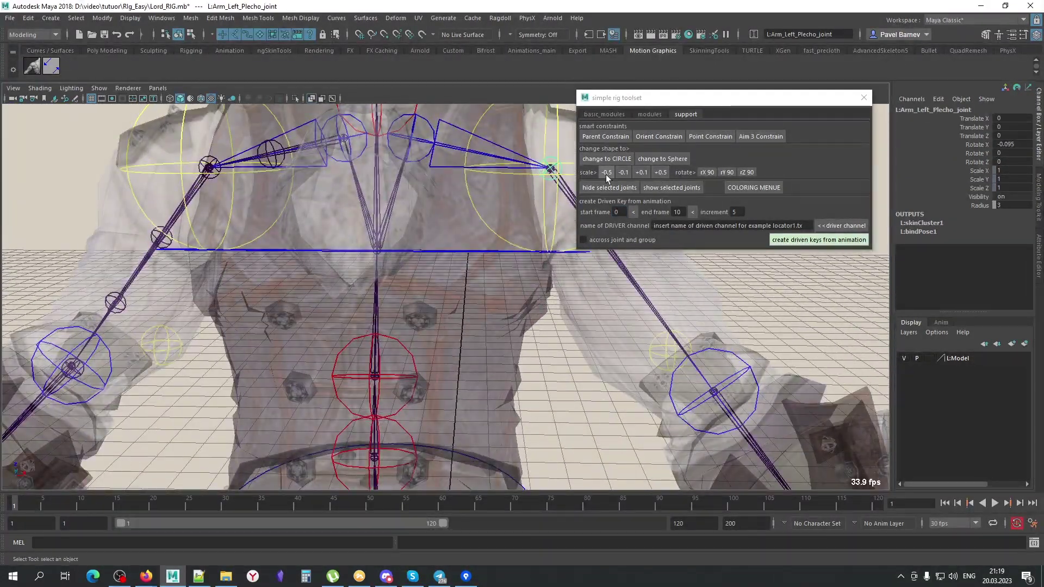
{"action": "left_click_drag", "start_coordinate": [312, 204], "coordinate": [313, 175], "text": "alt"}
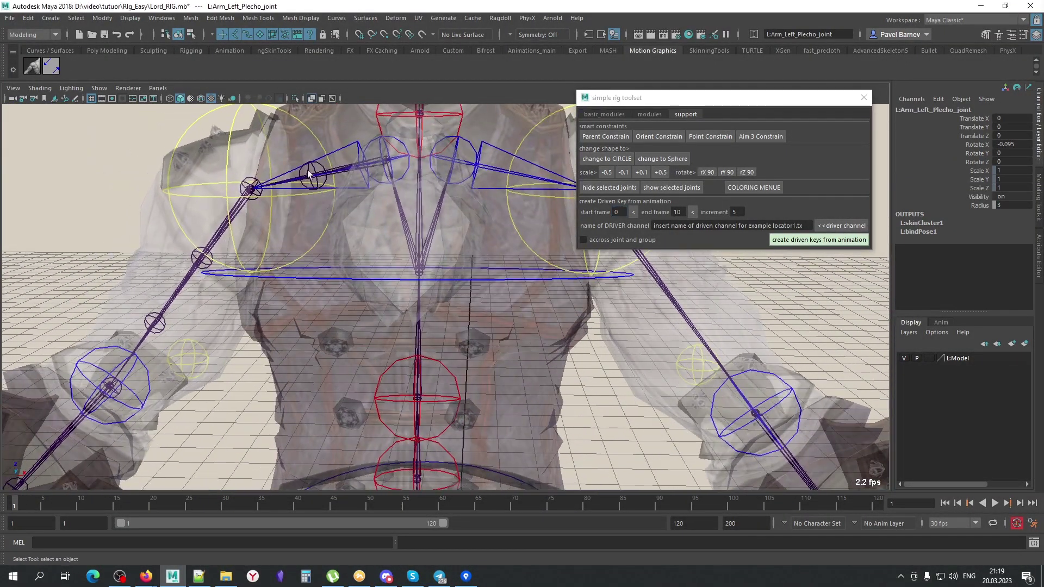
{"action": "left_click", "coordinate": [385, 159]}
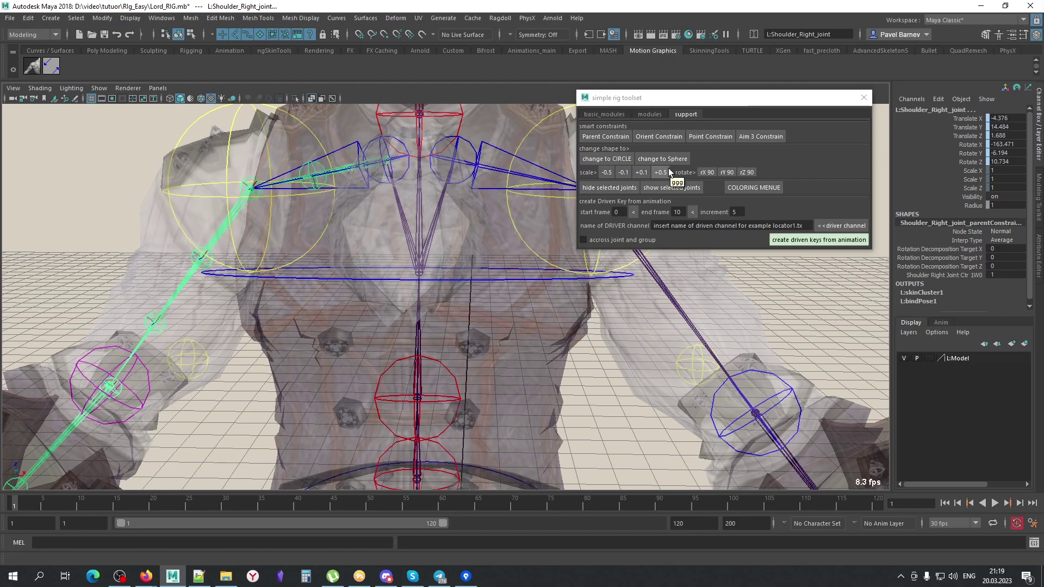
{"action": "left_click", "coordinate": [617, 212]}
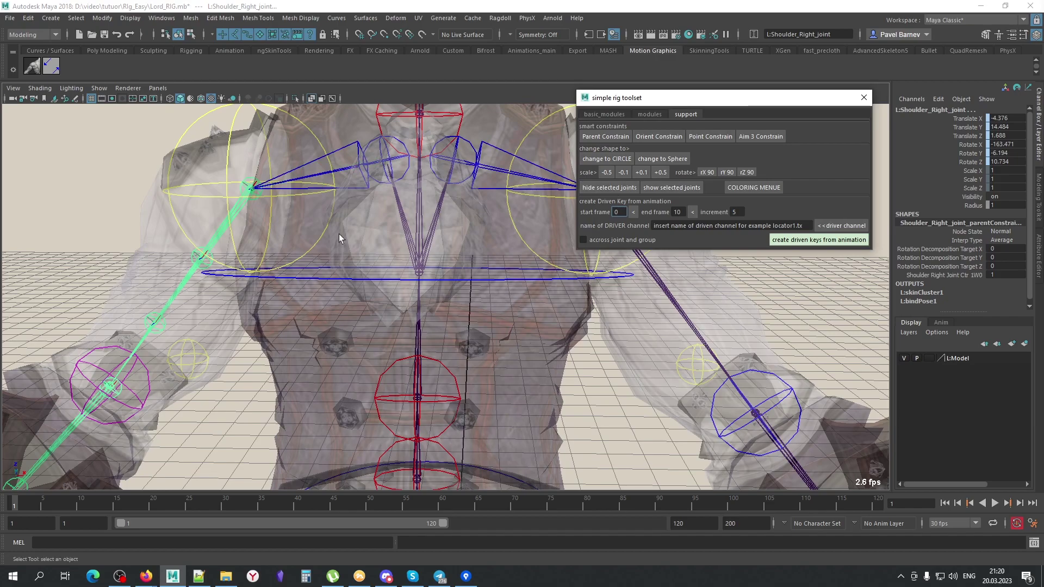
Select the right shoulder control shldr_R0, then clear and reframe the whole character
{"action": "left_click_drag", "start_coordinate": [417, 310], "coordinate": [158, 197], "text": "alt"}
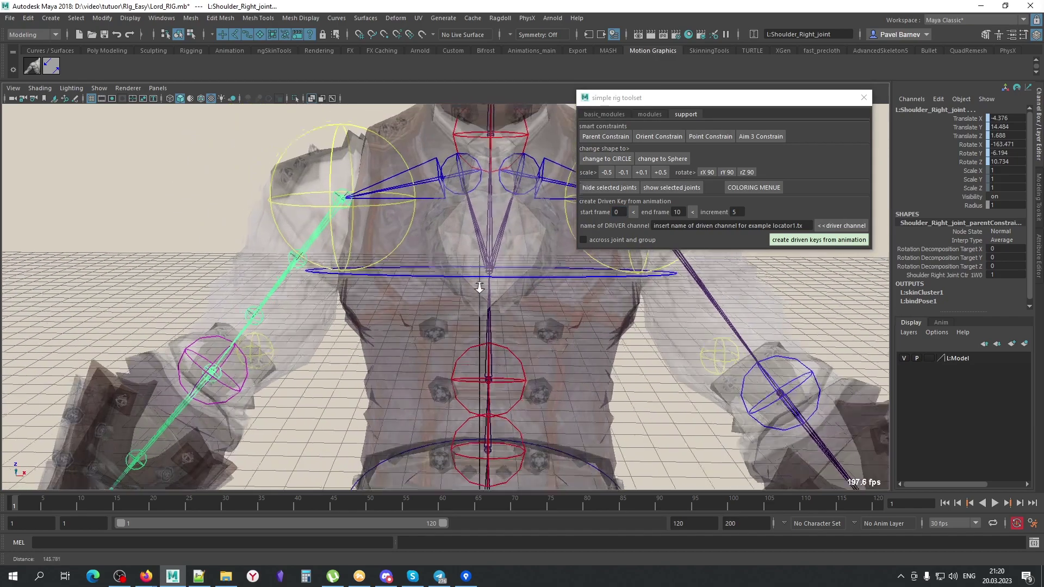
{"action": "left_click", "coordinate": [158, 197]}
{"action": "left_click", "coordinate": [293, 258]}
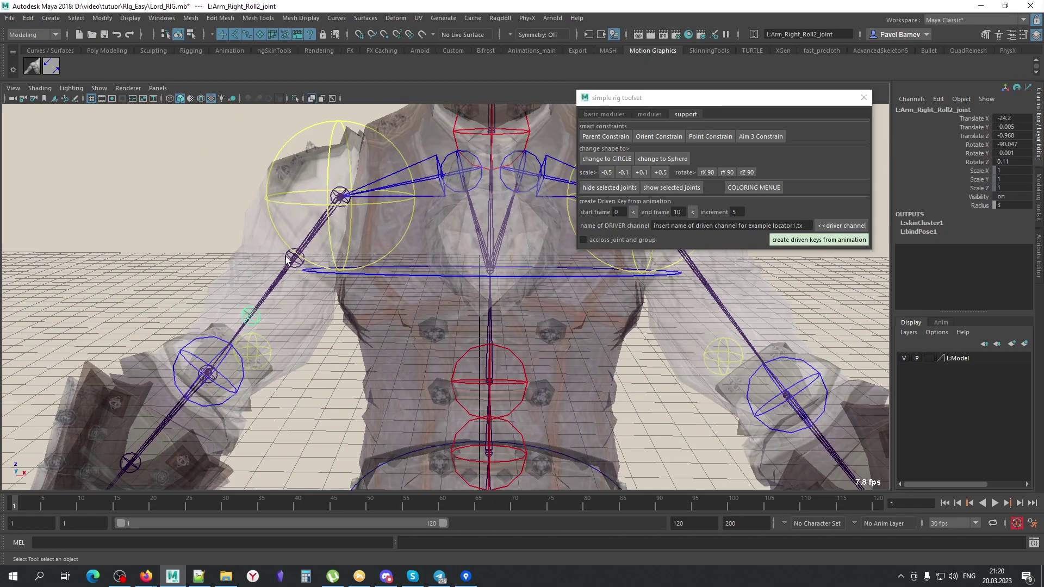
{"action": "left_click", "coordinate": [339, 195]}
{"action": "scroll", "coordinate": [320, 393], "scroll_direction": "down", "scroll_amount": 3}
{"action": "left_click", "coordinate": [321, 392]}
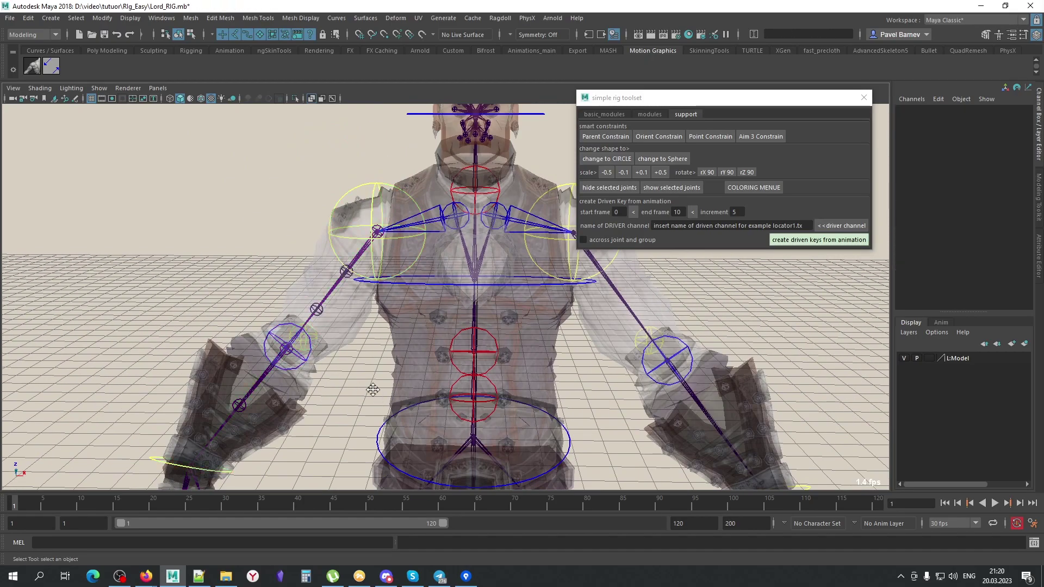
{"action": "left_click_drag", "start_coordinate": [321, 392], "coordinate": [427, 359], "text": "alt"}
{"action": "scroll", "coordinate": [426, 359], "scroll_direction": "down", "scroll_amount": 3}
{"action": "scroll", "coordinate": [494, 398], "scroll_direction": "up", "scroll_amount": 4}
{"action": "scroll", "coordinate": [490, 326], "scroll_direction": "up", "scroll_amount": 1}
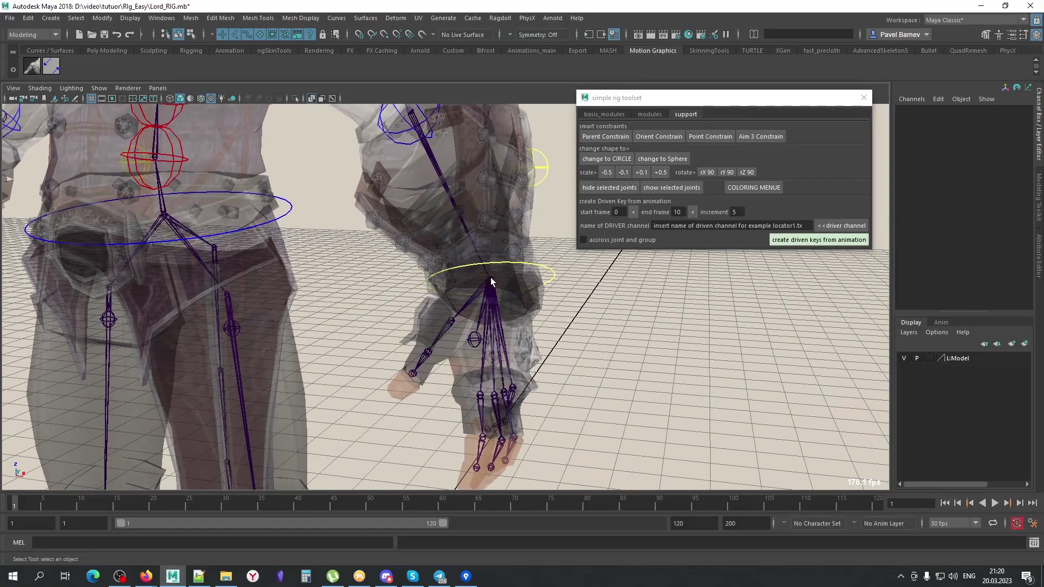
Check the left hand joint, hiding it, then the right hand joint, and clear the selection
{"action": "left_click", "coordinate": [490, 280]}
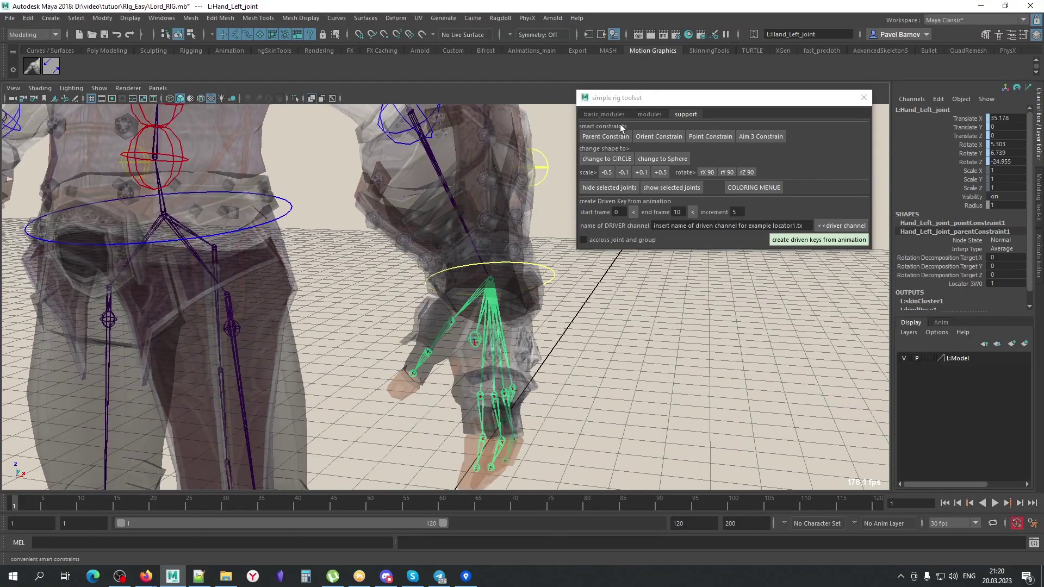
{"action": "left_click", "coordinate": [609, 187]}
{"action": "scroll", "coordinate": [489, 354], "scroll_direction": "down", "scroll_amount": 2}
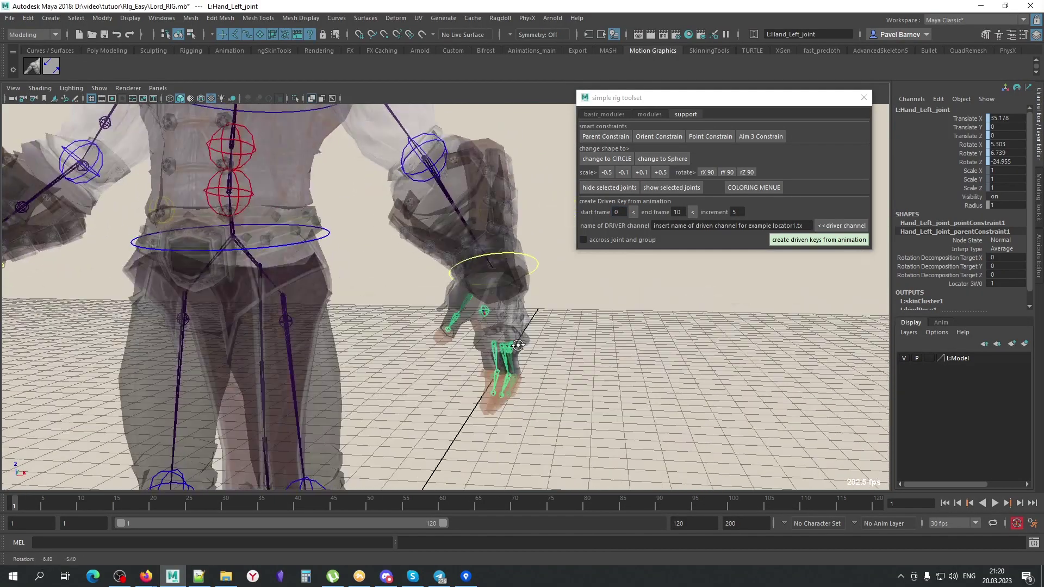
{"action": "left_click_drag", "start_coordinate": [489, 375], "coordinate": [509, 376], "text": "alt"}
{"action": "left_click", "coordinate": [326, 306]}
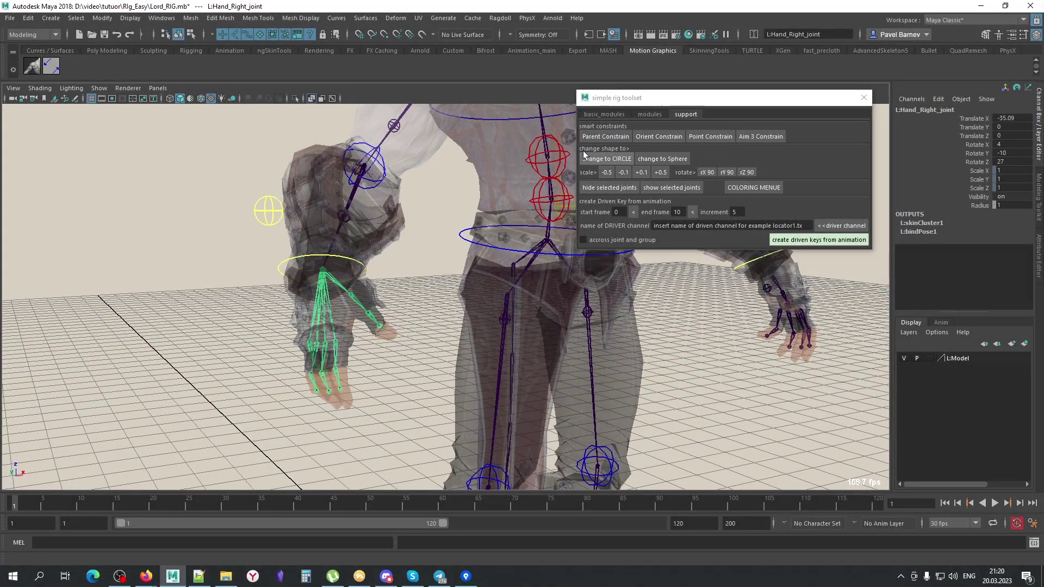
{"action": "left_click", "coordinate": [637, 421]}
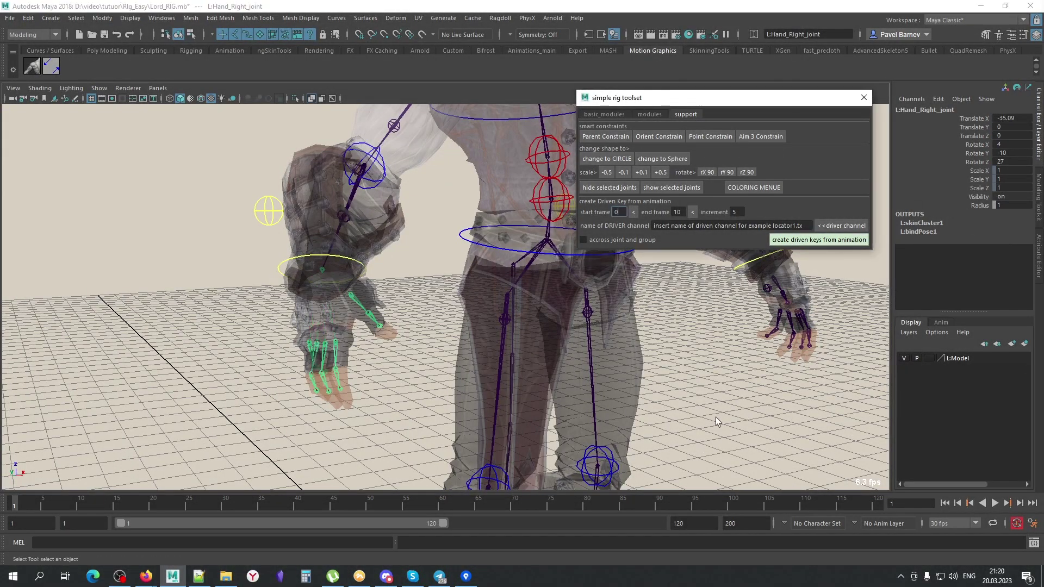
{"action": "left_click_drag", "start_coordinate": [637, 422], "coordinate": [556, 375], "text": "alt"}
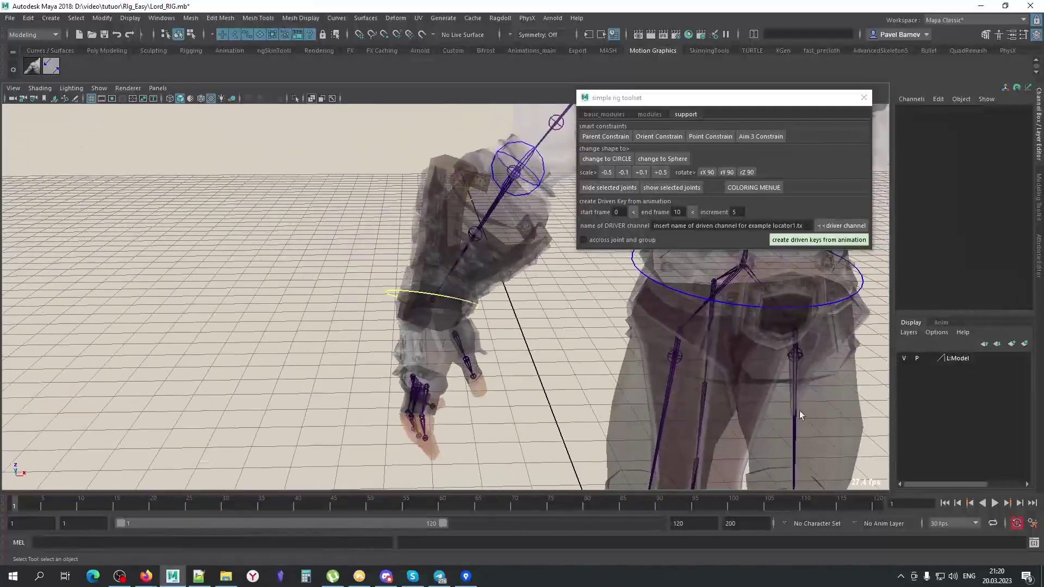
Select Pistol_Joint1 at the left wrist, test-move it, and undo the move
{"action": "mouse_move", "coordinate": [558, 327]}
{"action": "left_mouse_down", "text": "alt"}
{"action": "mouse_move", "coordinate": [203, 341]}
{"action": "mouse_move", "coordinate": [414, 357]}
{"action": "mouse_move", "coordinate": [401, 388]}
{"action": "left_mouse_up", "text": "alt"}
{"action": "left_click", "coordinate": [371, 351]}
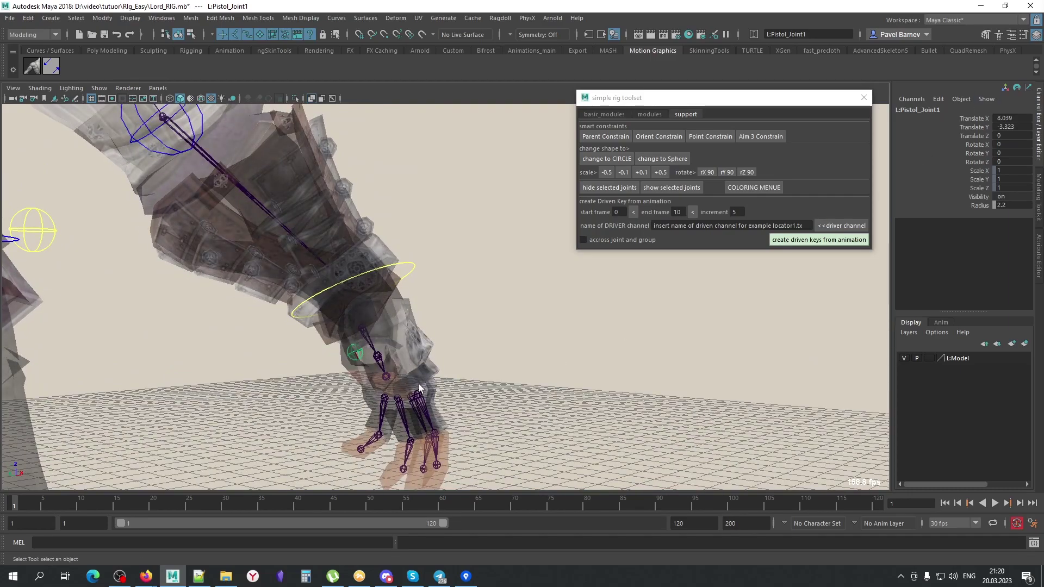
{"action": "key", "text": "w"}
{"action": "key", "text": "ctrl+z"}
{"action": "mouse_move", "coordinate": [494, 389]}
{"action": "left_mouse_down", "text": "alt"}
{"action": "mouse_move", "coordinate": [552, 350]}
{"action": "mouse_move", "coordinate": [410, 303]}
{"action": "left_mouse_up", "text": "alt"}
{"action": "scroll", "coordinate": [560, 337], "scroll_direction": "up", "scroll_amount": 5}
{"action": "key", "text": "alt+x"}
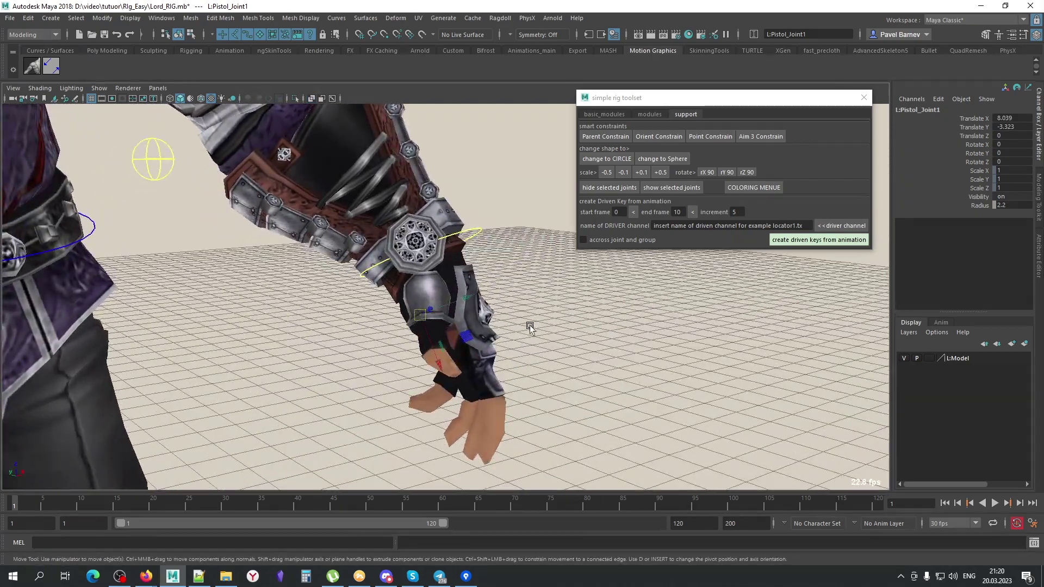
{"action": "middle_click_drag", "start_coordinate": [547, 333], "coordinate": [538, 369]}
{"action": "key", "text": "ctrl+z"}
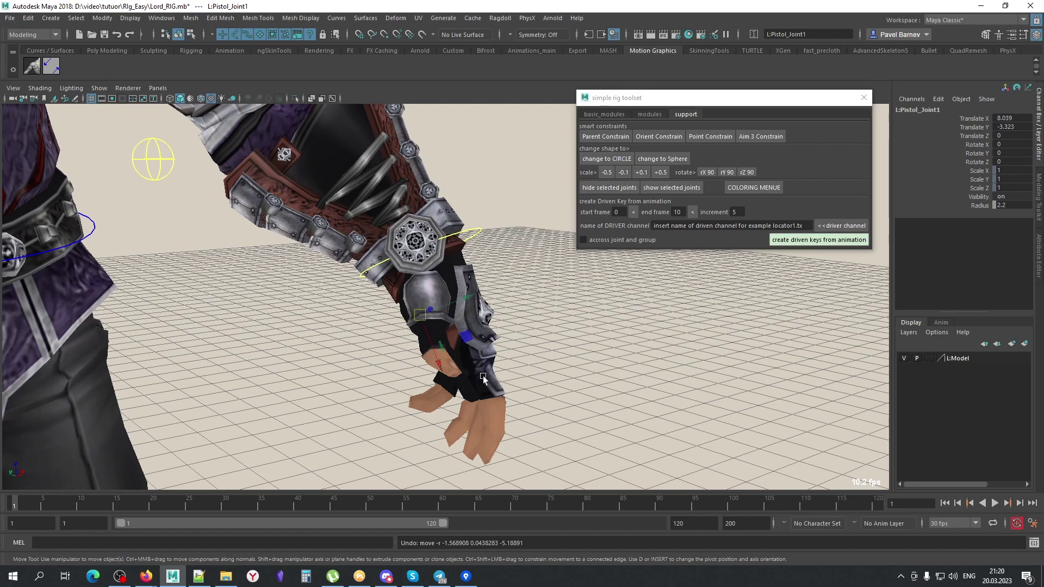
Add hand_L0 to the selection and create the L:Pistol_Joint1_ctr1 control with Parent Across
{"action": "key", "text": "alt+x"}
{"action": "mouse_move", "coordinate": [483, 379]}
{"action": "left_mouse_down", "text": "alt"}
{"action": "mouse_move", "coordinate": [507, 350]}
{"action": "mouse_move", "coordinate": [503, 310]}
{"action": "left_mouse_up", "text": "alt"}
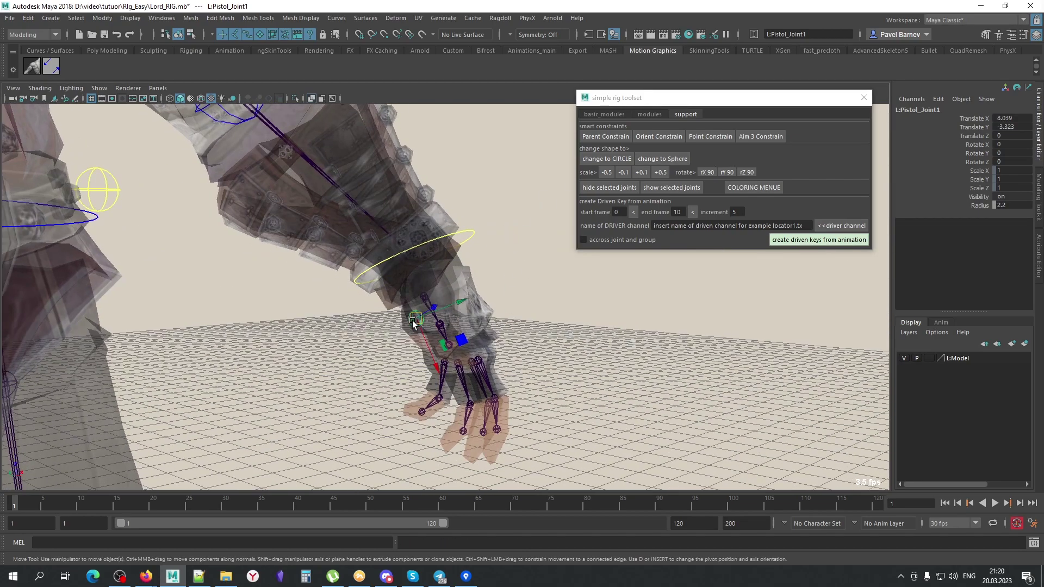
{"action": "left_click", "coordinate": [466, 235]}
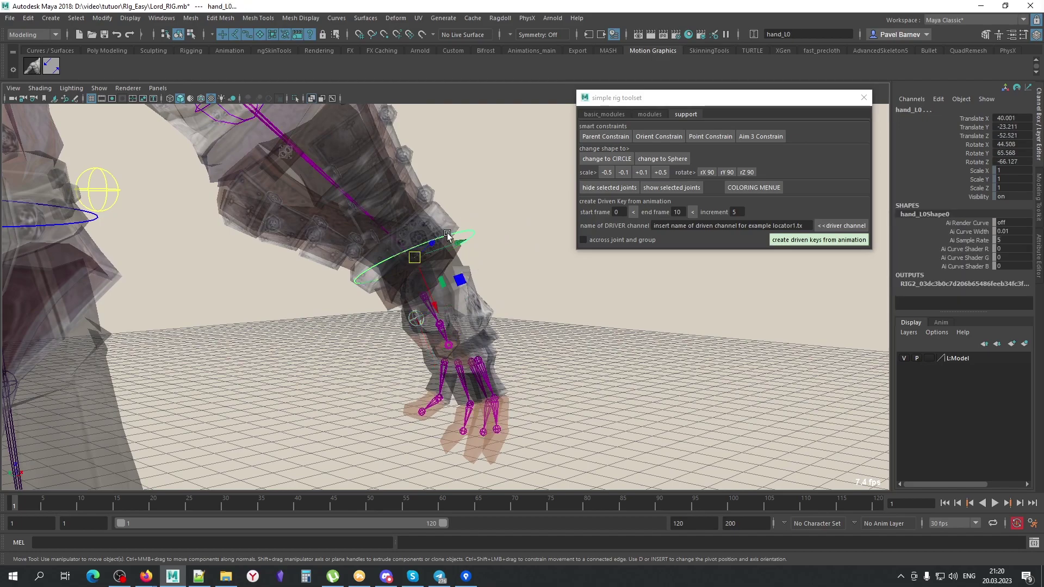
{"action": "left_click", "coordinate": [649, 114]}
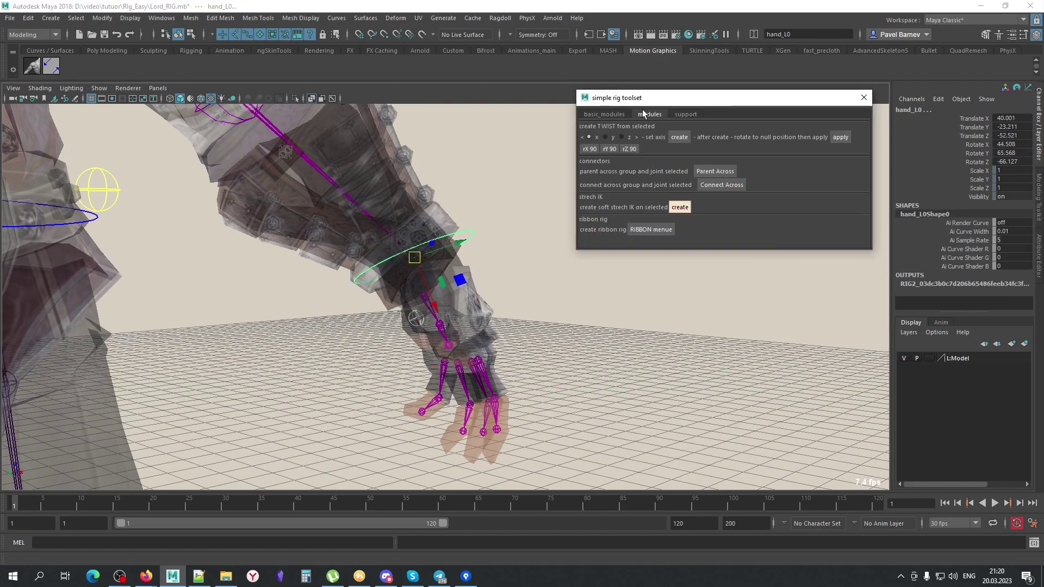
{"action": "left_click", "coordinate": [704, 172]}
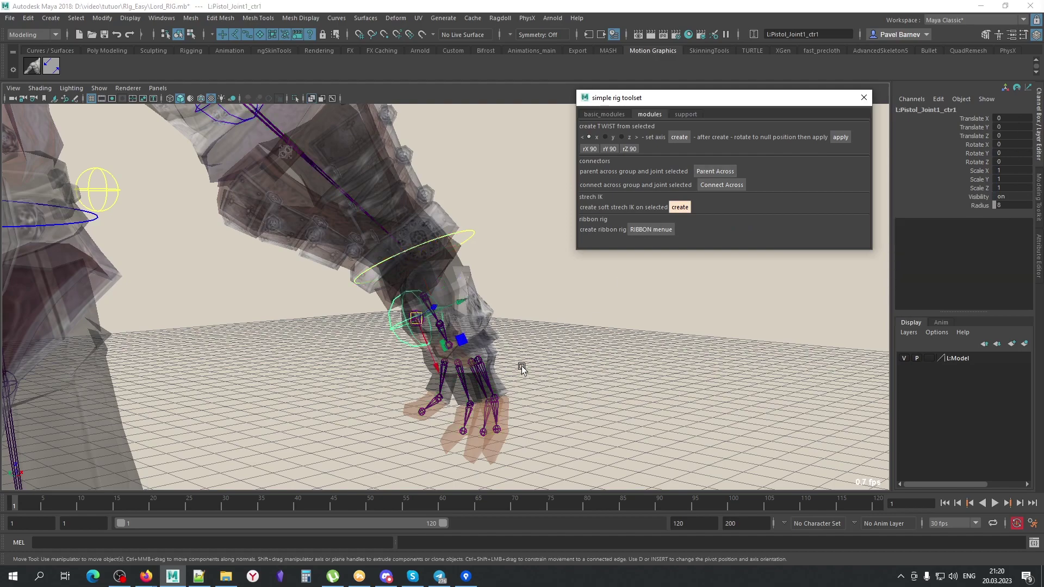
Lock the new pistol control's scale and visibility channels
{"action": "key", "text": "shift+o"}
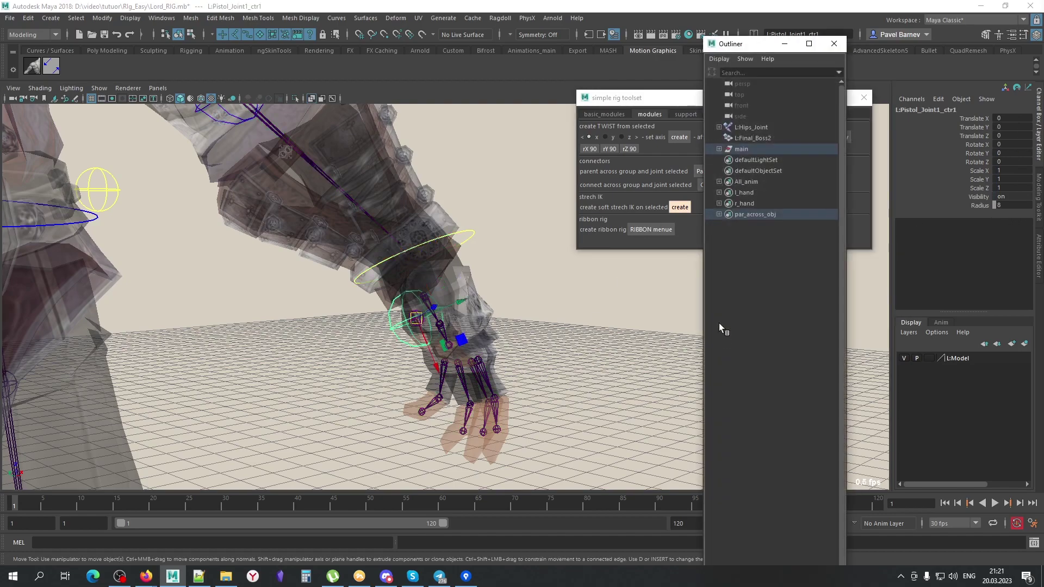
{"action": "left_click_drag", "start_coordinate": [953, 171], "coordinate": [973, 196]}
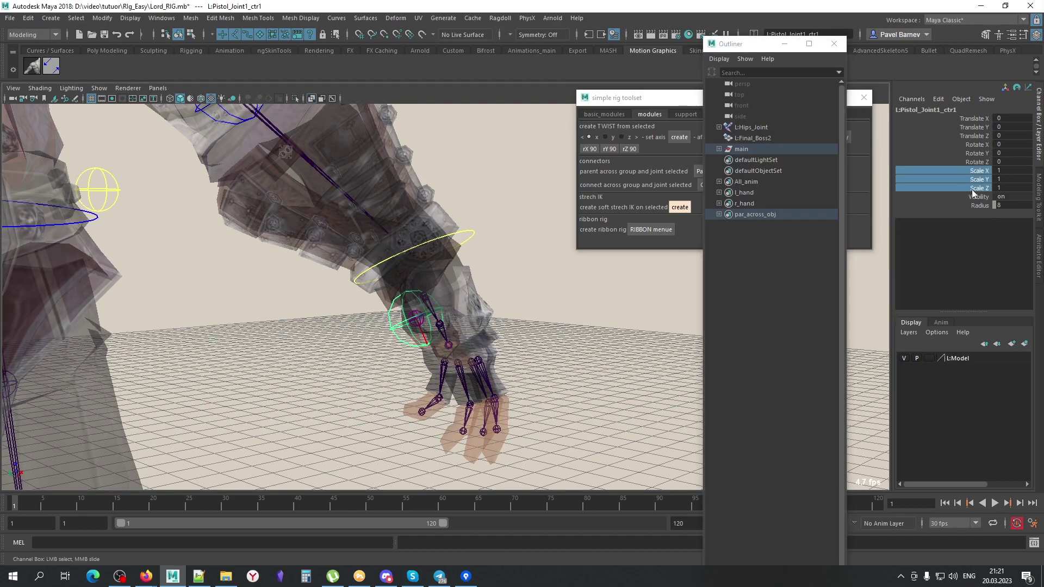
{"action": "right_click", "coordinate": [975, 180]}
{"action": "left_click", "coordinate": [949, 411]}
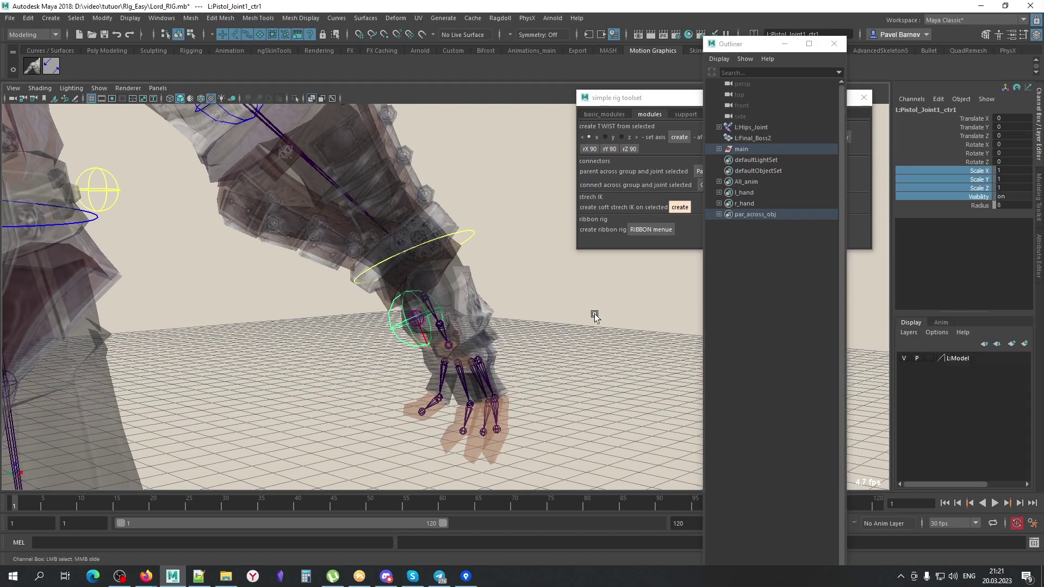
Test-move the pistol control to the floor, then undo it back to the wrist
{"action": "left_click_drag", "start_coordinate": [504, 355], "coordinate": [565, 364], "text": "alt"}
{"action": "key", "text": "w"}
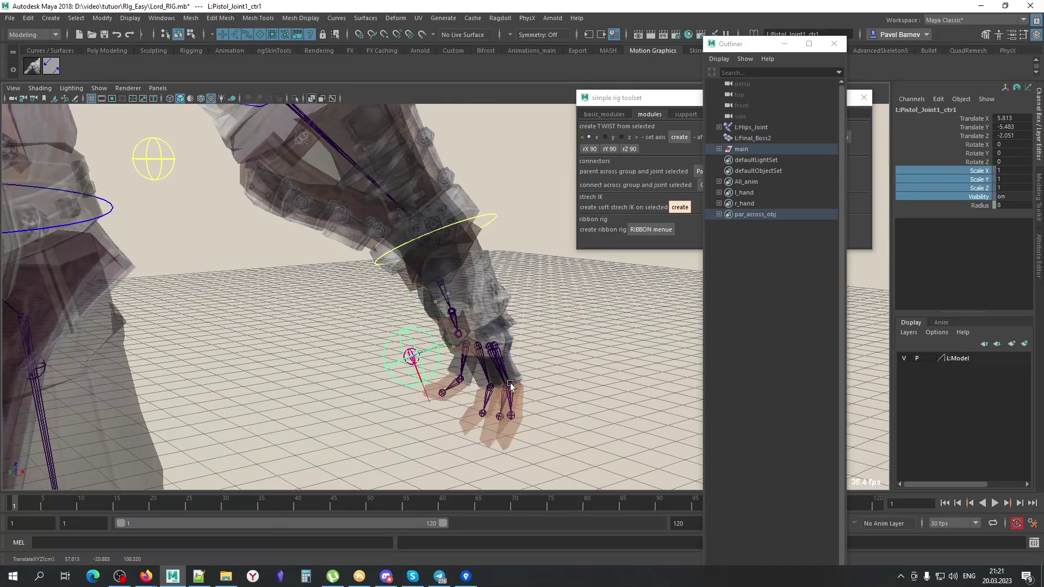
{"action": "key", "text": "ctrl+z"}
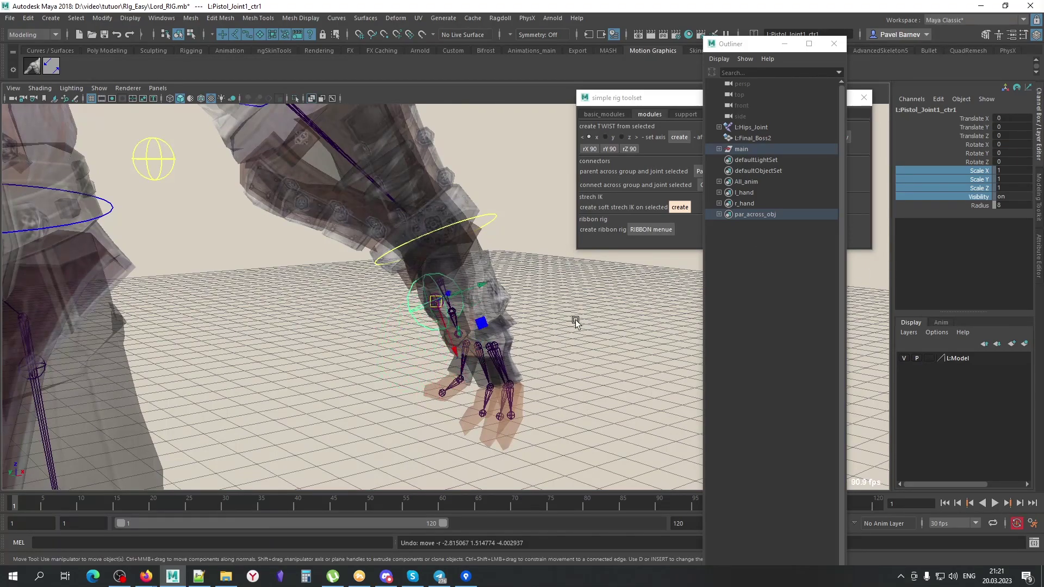
{"action": "mouse_move", "coordinate": [565, 363]}
{"action": "middle_mouse_down"}
{"action": "mouse_move", "coordinate": [528, 465]}
{"action": "mouse_move", "coordinate": [529, 368]}
{"action": "mouse_move", "coordinate": [505, 379]}
{"action": "middle_mouse_up"}
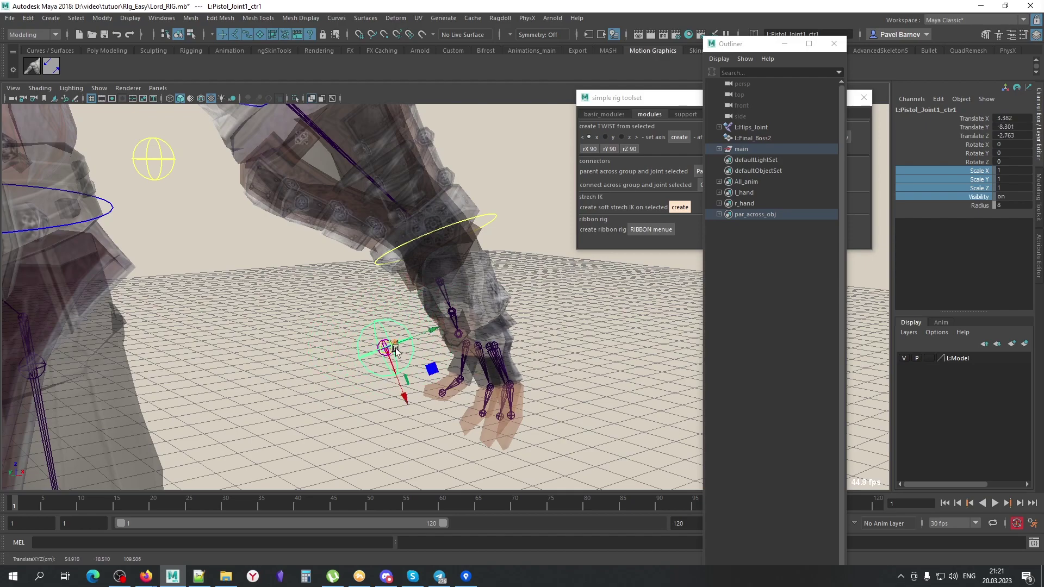
{"action": "key", "text": "ctrl+z"}
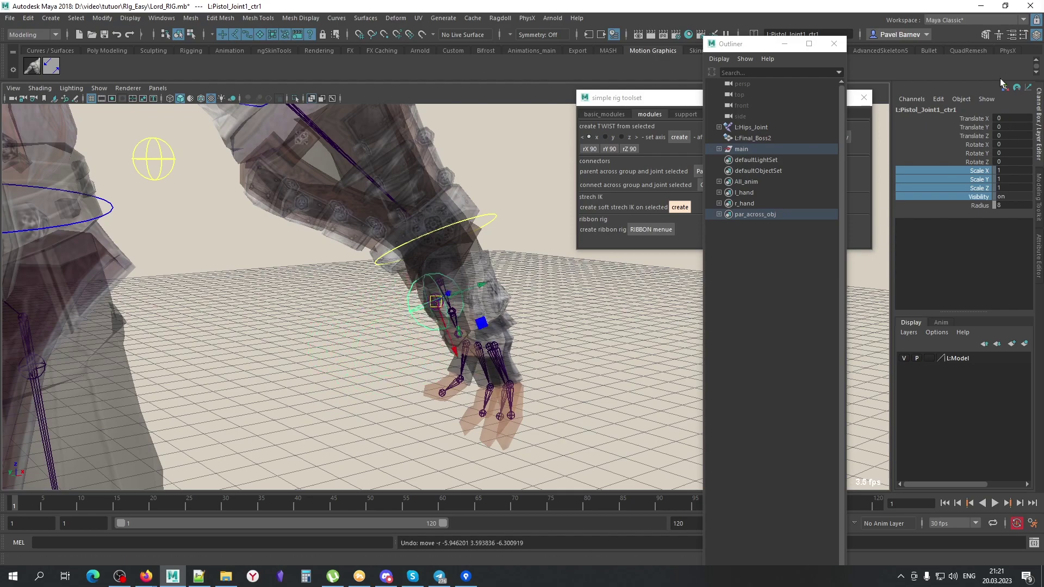
{"action": "left_click", "coordinate": [570, 370]}
{"action": "left_click", "coordinate": [441, 310]}
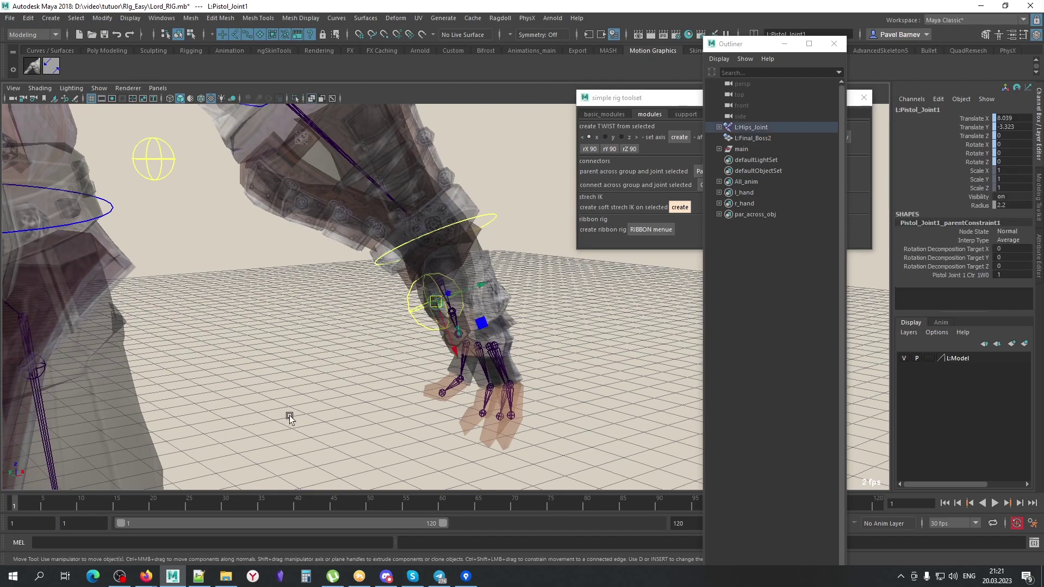
Parent the par_across_obj group under All_anim in the Outliner
{"action": "left_click_drag", "start_coordinate": [678, 106], "coordinate": [607, 91]}
{"action": "left_click", "coordinate": [613, 99]}
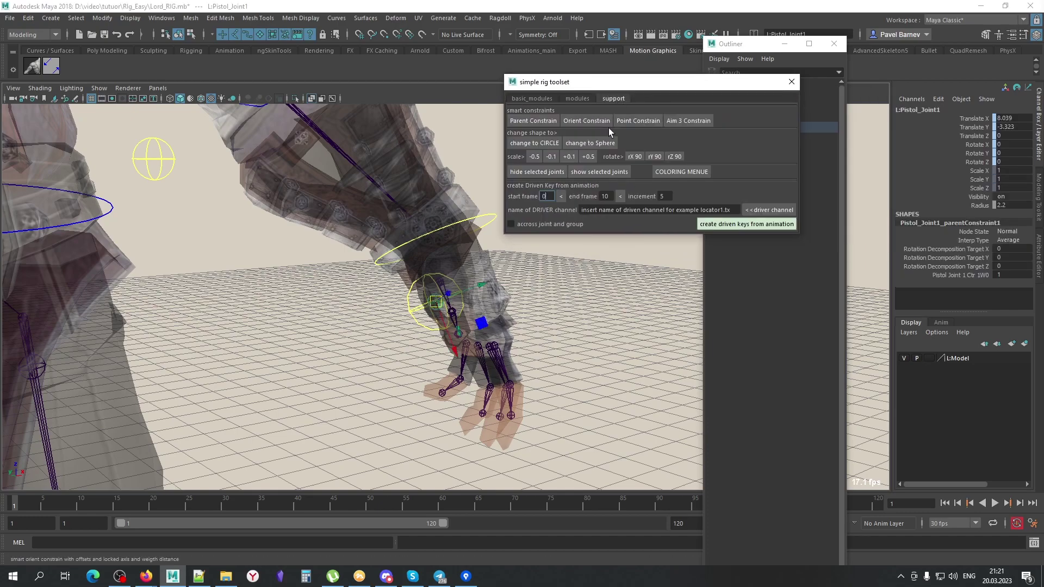
{"action": "left_click", "coordinate": [571, 98]}
{"action": "left_click", "coordinate": [787, 58]}
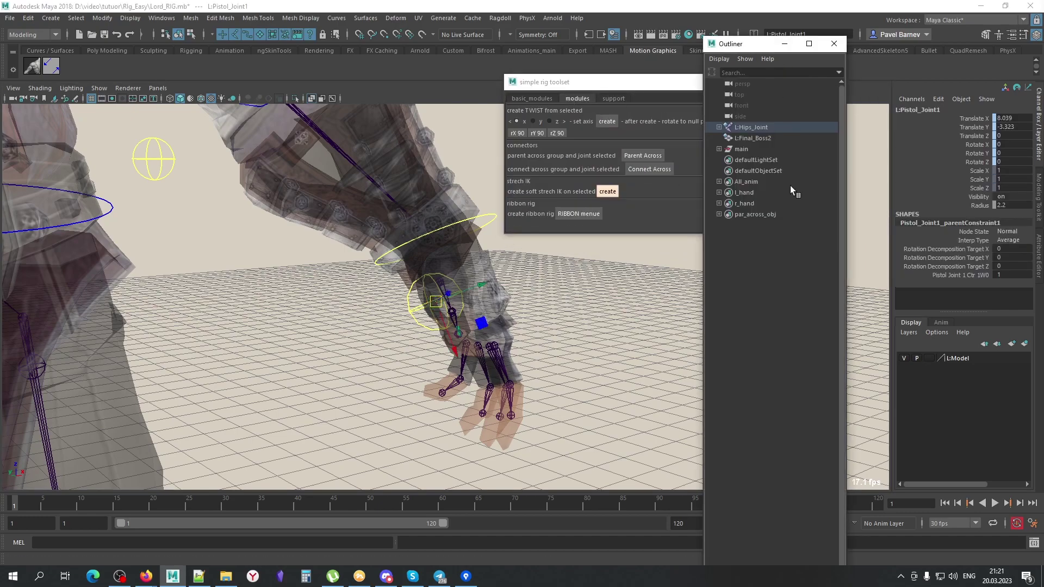
{"action": "left_click", "coordinate": [774, 225]}
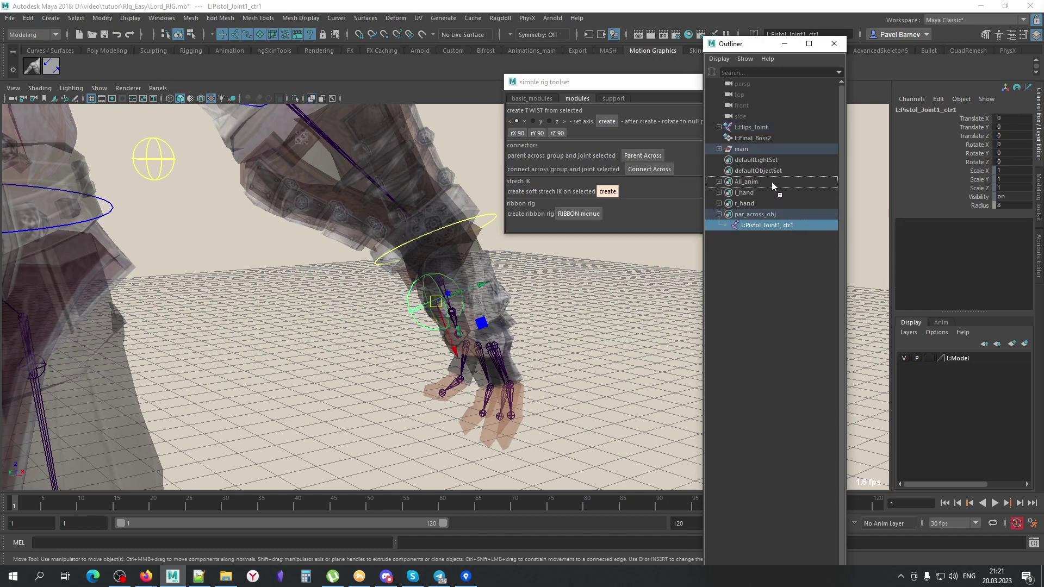
{"action": "left_click_drag", "start_coordinate": [771, 181], "coordinate": [769, 229]}
{"action": "left_click", "coordinate": [759, 212]}
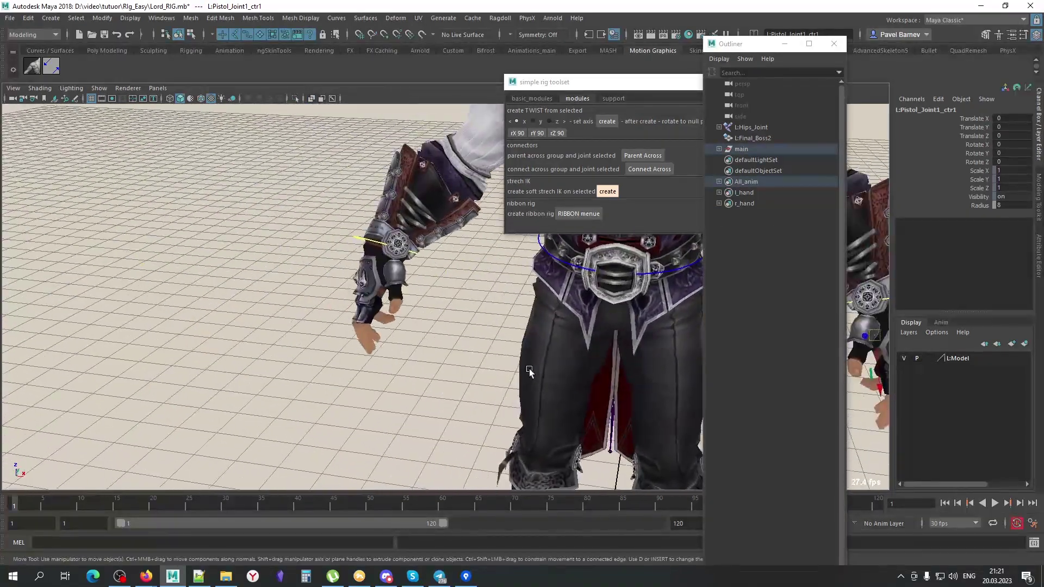
{"action": "mouse_move", "coordinate": [522, 359]}
{"action": "left_mouse_down", "text": "alt"}
{"action": "mouse_move", "coordinate": [465, 298]}
{"action": "mouse_move", "coordinate": [438, 295]}
{"action": "mouse_move", "coordinate": [368, 326]}
{"action": "mouse_move", "coordinate": [168, 263]}
{"action": "mouse_move", "coordinate": [302, 392]}
{"action": "mouse_move", "coordinate": [265, 358]}
{"action": "mouse_move", "coordinate": [70, 343]}
{"action": "mouse_move", "coordinate": [199, 400]}
{"action": "mouse_move", "coordinate": [426, 333]}
{"action": "mouse_move", "coordinate": [449, 333]}
{"action": "mouse_move", "coordinate": [441, 368]}
{"action": "mouse_move", "coordinate": [448, 351]}
{"action": "left_mouse_up", "text": "alt"}
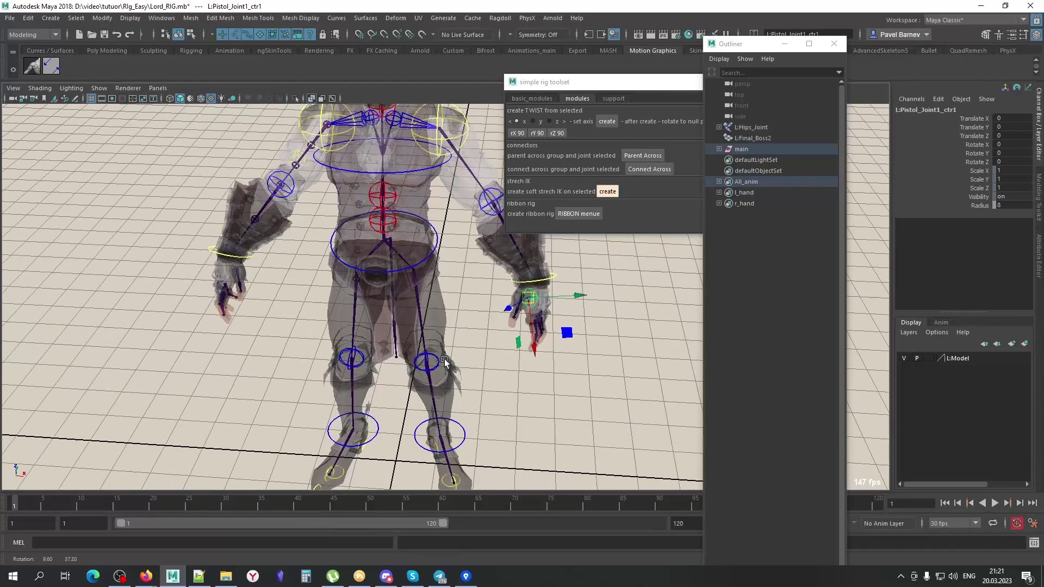
Tilt the head control to test it, then undo the rotation
{"action": "key", "text": "alt+x"}
{"action": "scroll", "coordinate": [407, 143], "scroll_direction": "up", "scroll_amount": 3}
{"action": "left_click", "coordinate": [407, 142]}
{"action": "key", "text": "e"}
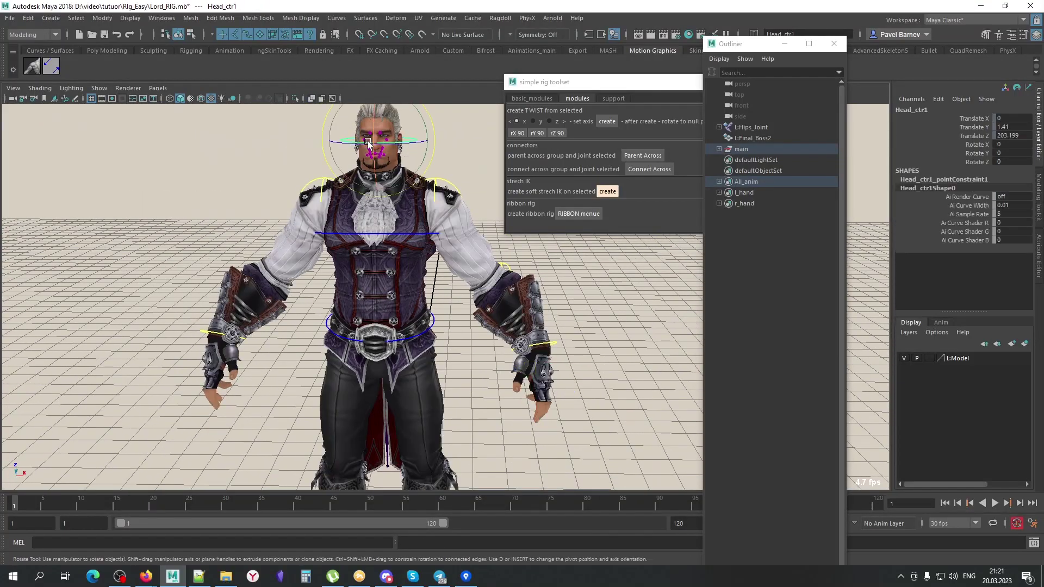
{"action": "left_click_drag", "start_coordinate": [408, 142], "coordinate": [439, 200]}
{"action": "key", "text": "ctrl+z"}
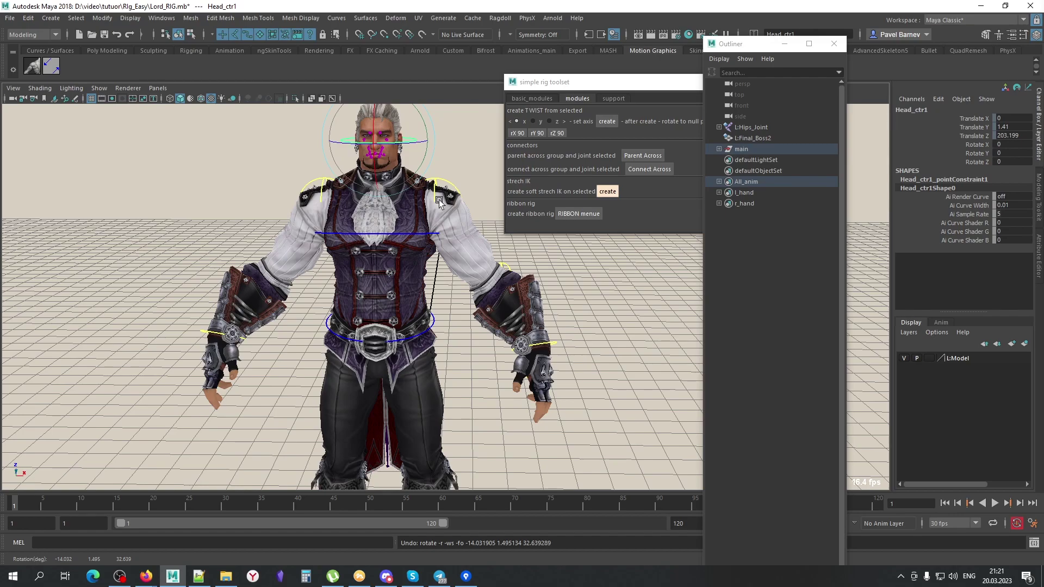
Rotate the left shoulder control to raise the arm and test it
{"action": "left_click", "coordinate": [618, 381]}
{"action": "mouse_move", "coordinate": [618, 380]}
{"action": "left_mouse_down", "text": "alt"}
{"action": "mouse_move", "coordinate": [526, 317]}
{"action": "mouse_move", "coordinate": [538, 364]}
{"action": "left_mouse_up", "text": "alt"}
{"action": "left_click", "coordinate": [538, 285]}
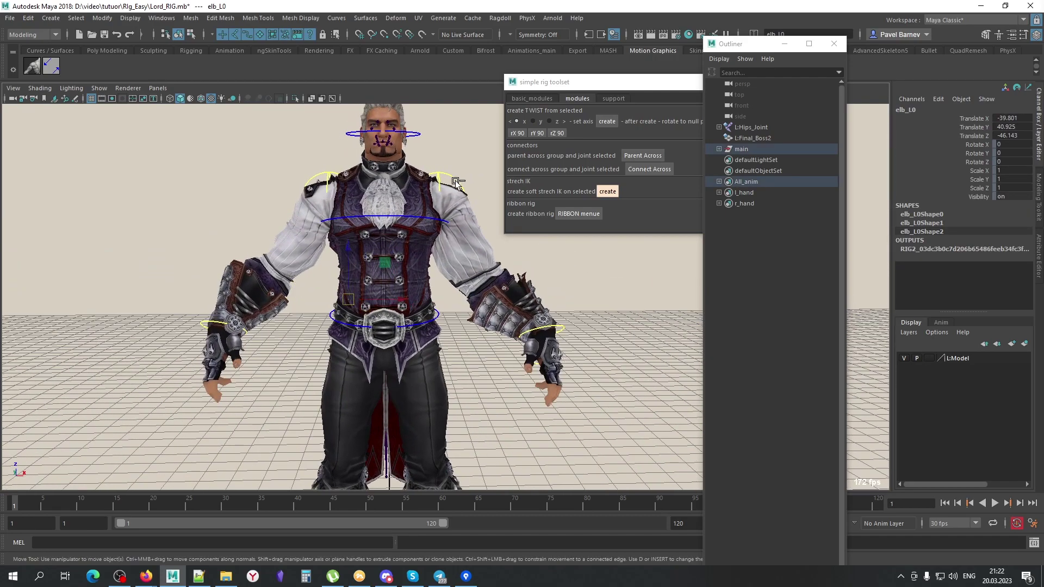
{"action": "key", "text": "Up"}
{"action": "key", "text": "e"}
{"action": "mouse_move", "coordinate": [493, 207]}
{"action": "left_mouse_down"}
{"action": "mouse_move", "coordinate": [591, 284]}
{"action": "mouse_move", "coordinate": [494, 326]}
{"action": "left_mouse_up"}
{"action": "key", "text": "alt+a"}
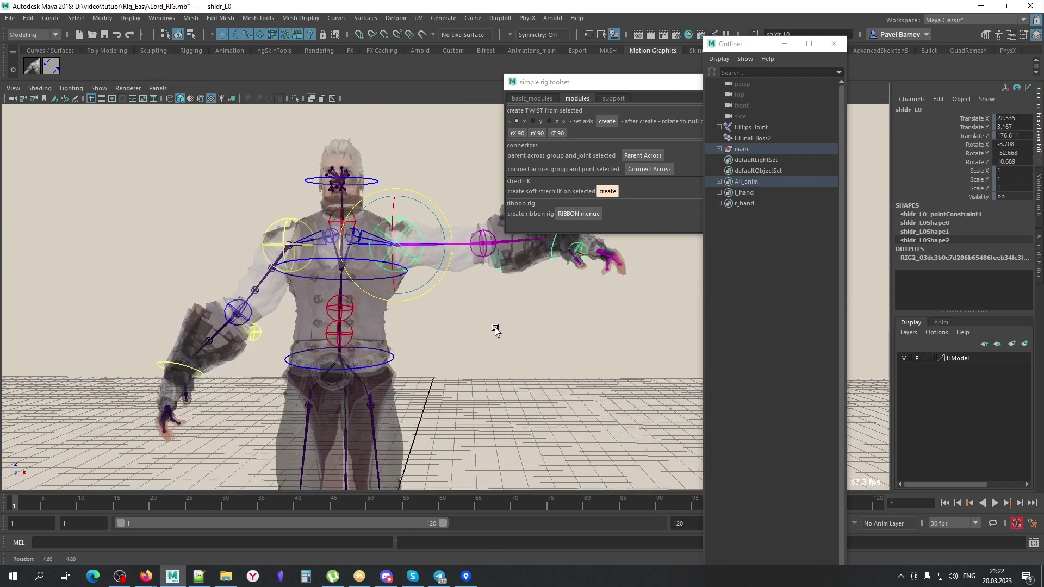
{"action": "left_click", "coordinate": [494, 343]}
{"action": "left_click", "coordinate": [353, 230]}
{"action": "mouse_move", "coordinate": [426, 324]}
{"action": "left_mouse_down"}
{"action": "mouse_move", "coordinate": [478, 298]}
{"action": "mouse_move", "coordinate": [478, 340]}
{"action": "mouse_move", "coordinate": [479, 293]}
{"action": "left_mouse_up"}
{"action": "left_click", "coordinate": [458, 301]}
{"action": "key", "text": "alt+a"}
Close the Outliner and move the left elbow control to test the arm
{"action": "left_click", "coordinate": [479, 265]}
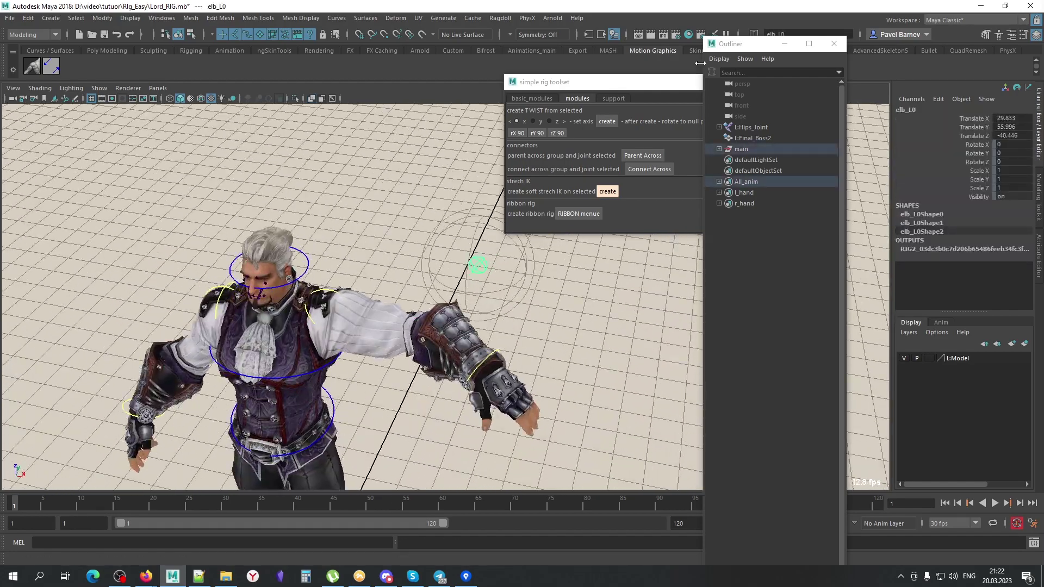
{"action": "left_click", "coordinate": [834, 44]}
{"action": "left_click_drag", "start_coordinate": [727, 86], "coordinate": [862, 75]}
{"action": "left_click_drag", "start_coordinate": [611, 226], "coordinate": [585, 268], "text": "alt"}
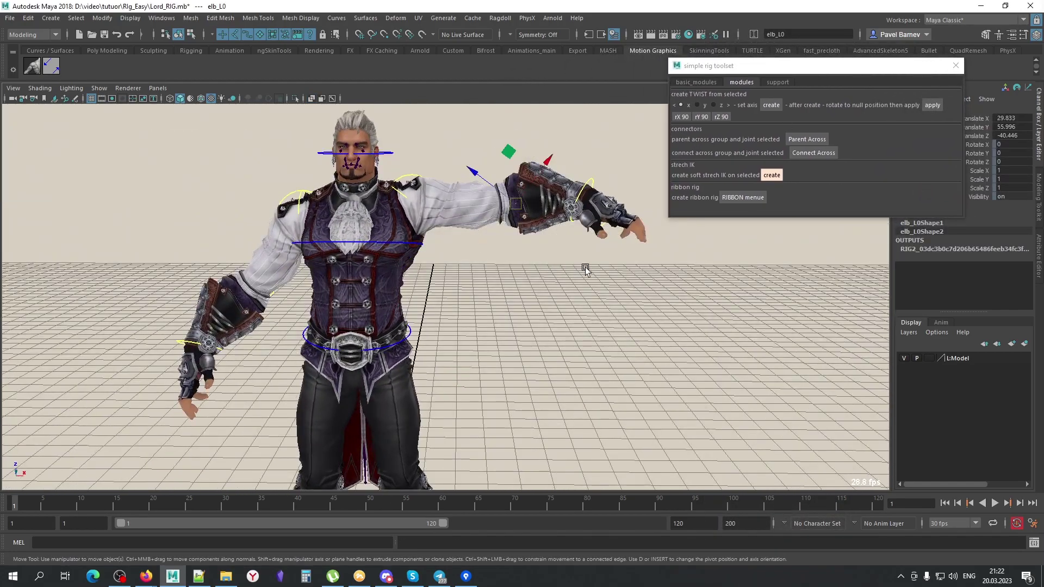
{"action": "middle_click_drag", "start_coordinate": [585, 268], "coordinate": [549, 396]}
{"action": "mouse_move", "coordinate": [549, 396]}
{"action": "left_mouse_down", "text": "alt"}
{"action": "mouse_move", "coordinate": [571, 407]}
{"action": "mouse_move", "coordinate": [553, 379]}
{"action": "left_mouse_up", "text": "alt"}
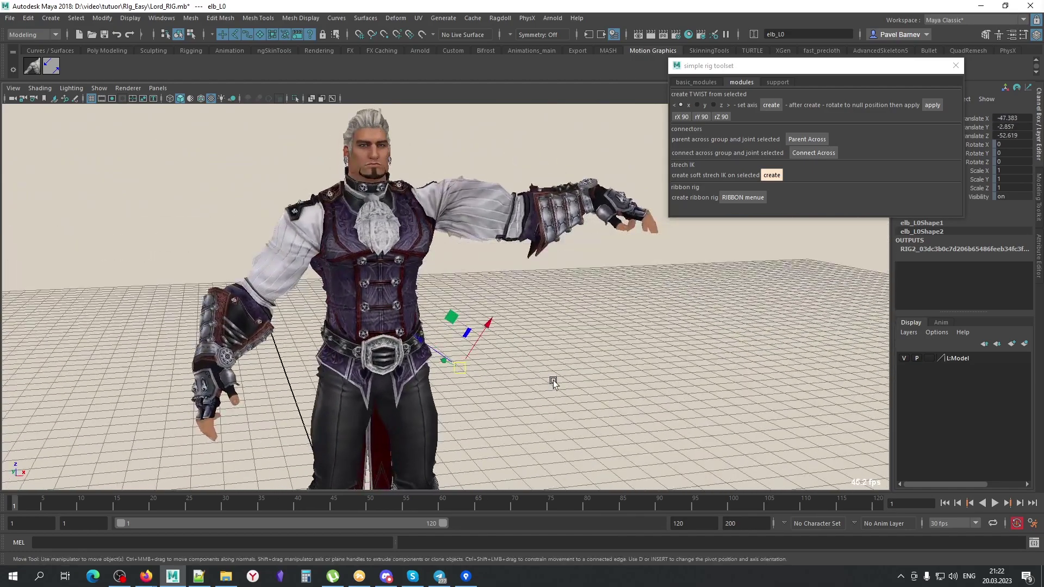
{"action": "key", "text": "alt+a"}
Rotate the left clavicle control in gimbal mode to test it, then undo
{"action": "left_click", "coordinate": [383, 211]}
{"action": "key", "text": "alt+a"}
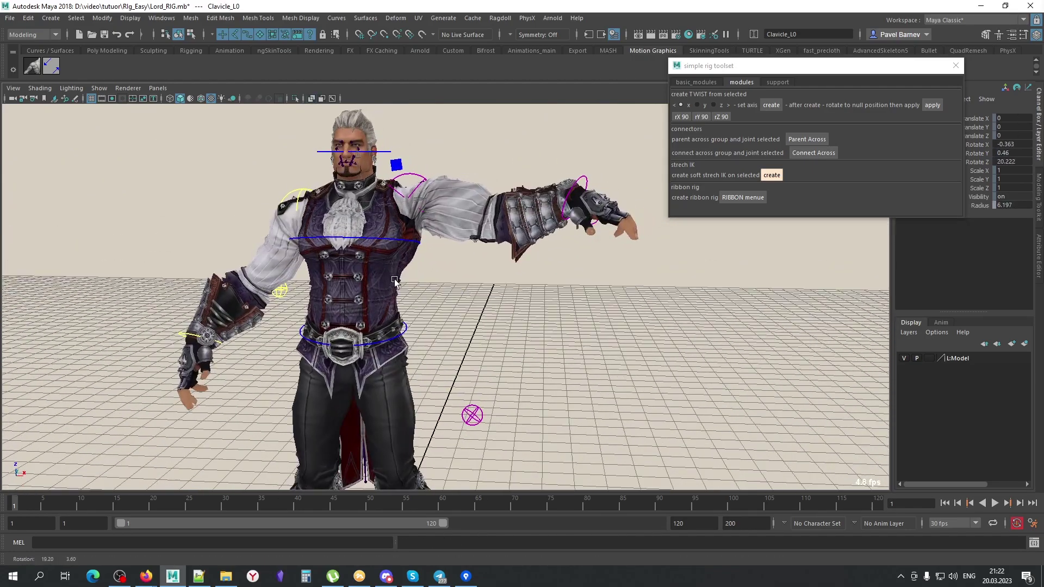
{"action": "key", "text": "e"}
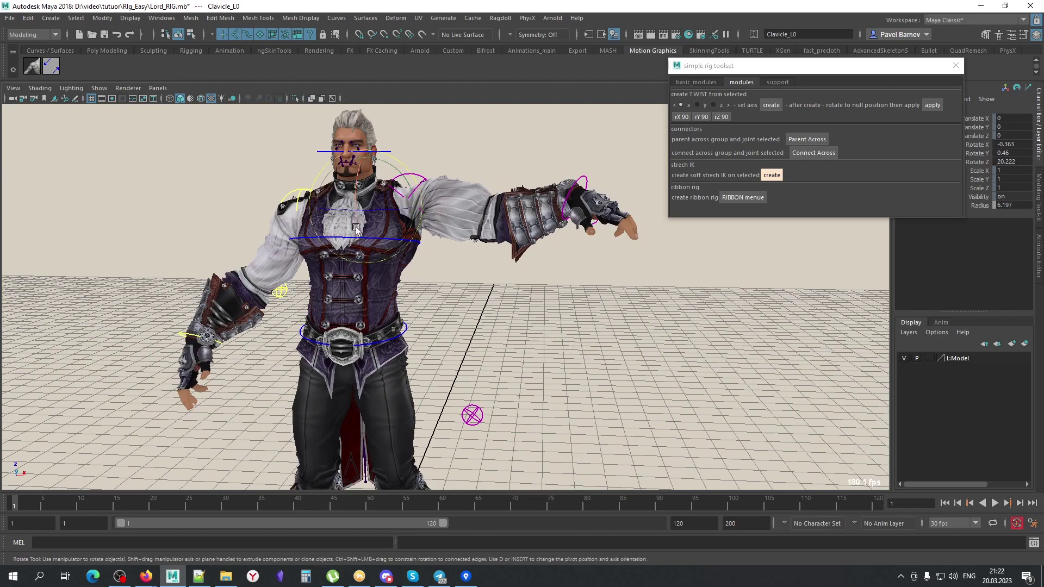
{"action": "key", "text": "e"}
{"action": "key", "text": "e"}
{"action": "left_click_drag", "start_coordinate": [361, 230], "coordinate": [381, 239]}
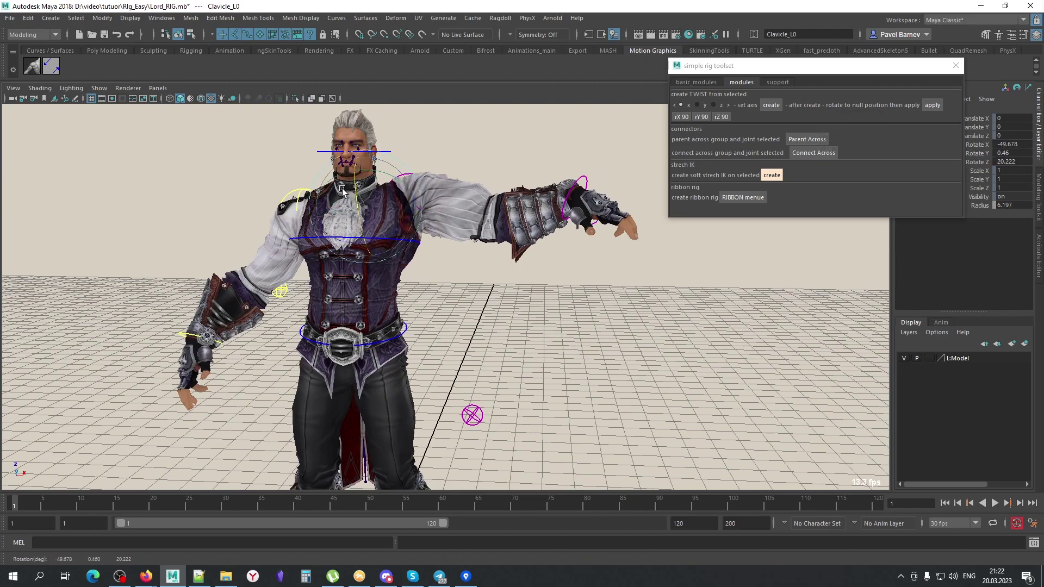
{"action": "key", "text": "ctrl+z"}
{"action": "left_click", "coordinate": [478, 405]}
Rotate the left hand control downward, then undo all tests back to rest pose
{"action": "left_click", "coordinate": [574, 182]}
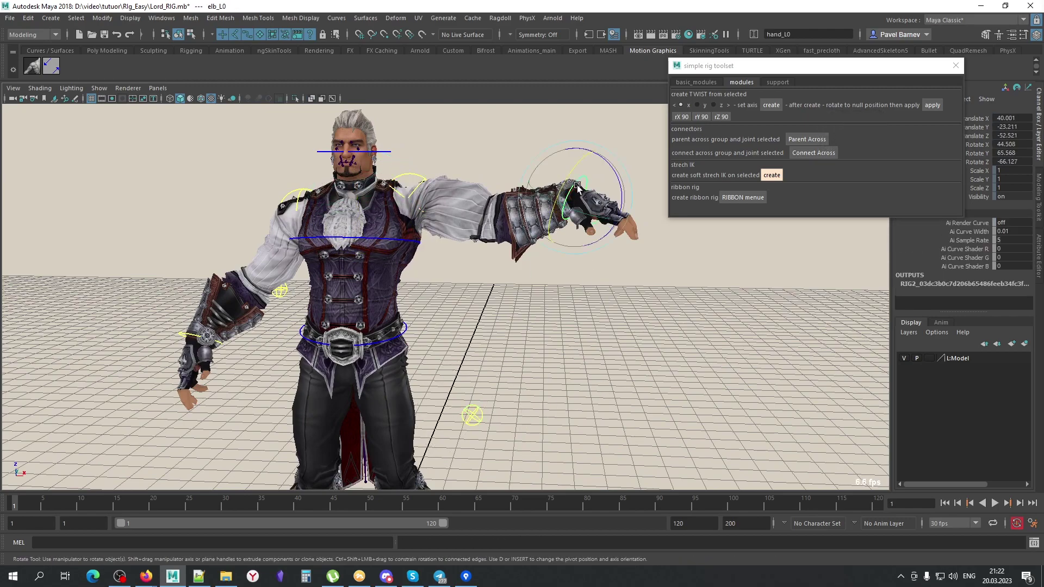
{"action": "mouse_move", "coordinate": [574, 182]}
{"action": "left_mouse_down"}
{"action": "mouse_move", "coordinate": [595, 173]}
{"action": "mouse_move", "coordinate": [578, 215]}
{"action": "mouse_move", "coordinate": [426, 315]}
{"action": "left_mouse_up"}
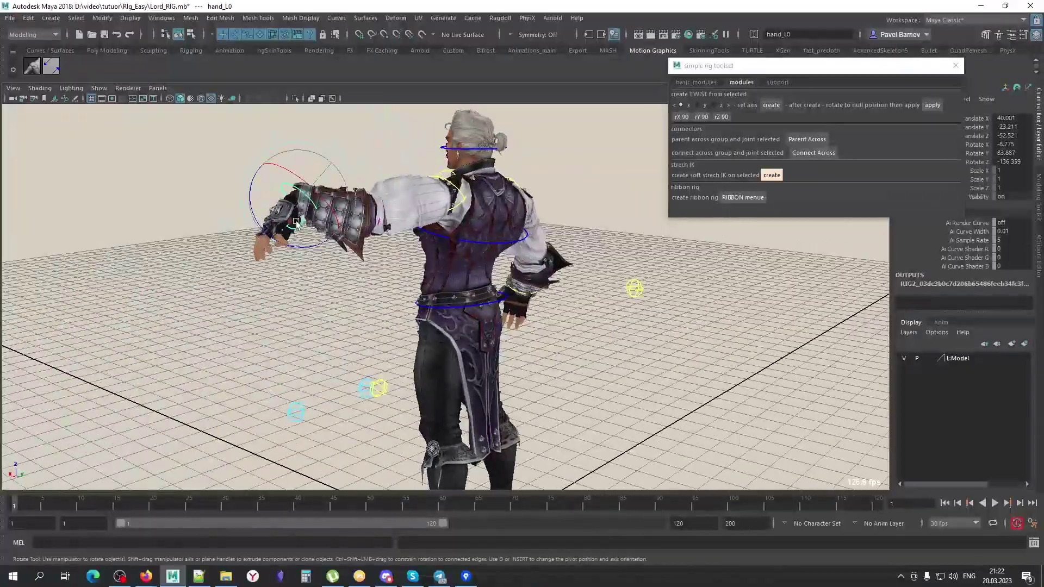
{"action": "key", "text": "ctrl+z"}
{"action": "key", "text": "ctrl+z"}
{"action": "key", "text": "ctrl+z"}
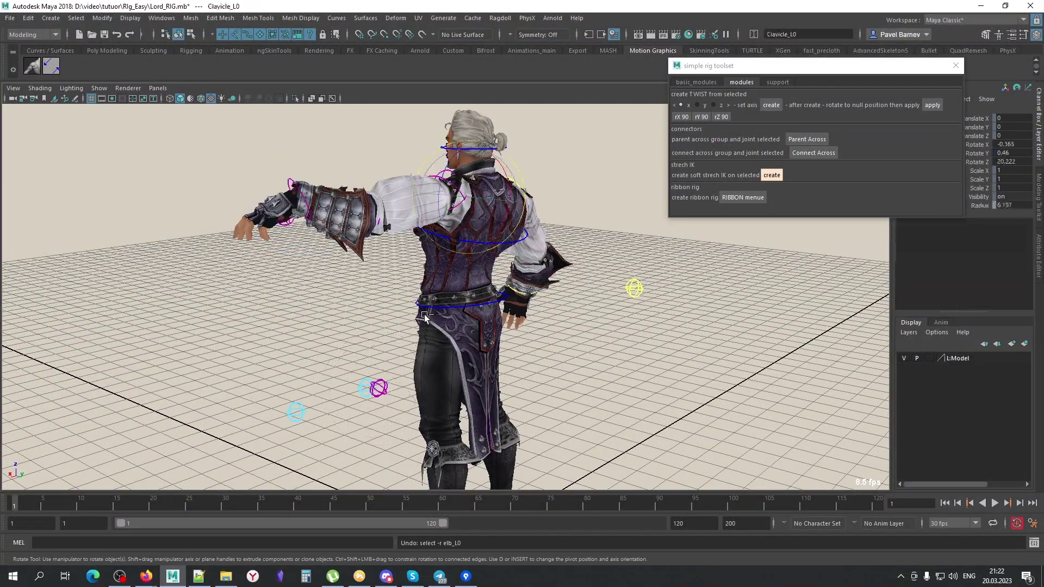
{"action": "key", "text": "ctrl+z"}
{"action": "key", "text": "ctrl+z"}
{"action": "key", "text": "ctrl+z"}
{"action": "key", "text": "ctrl+z"}
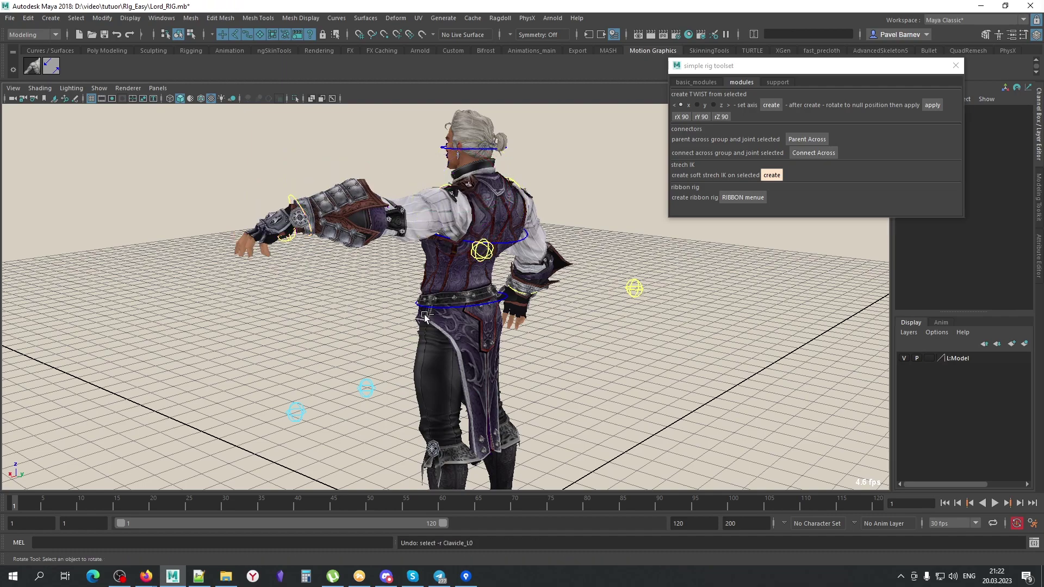
{"action": "key", "text": "ctrl+z"}
{"action": "key", "text": "ctrl+z"}
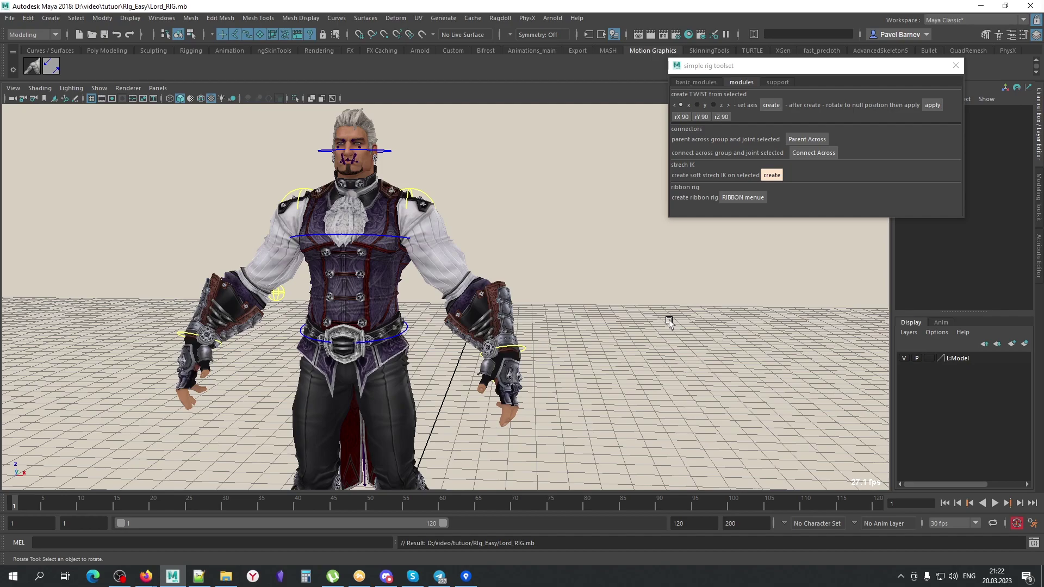
Open the Lord.mb scene with Ctrl+O
{"action": "left_click", "coordinate": [559, 166]}
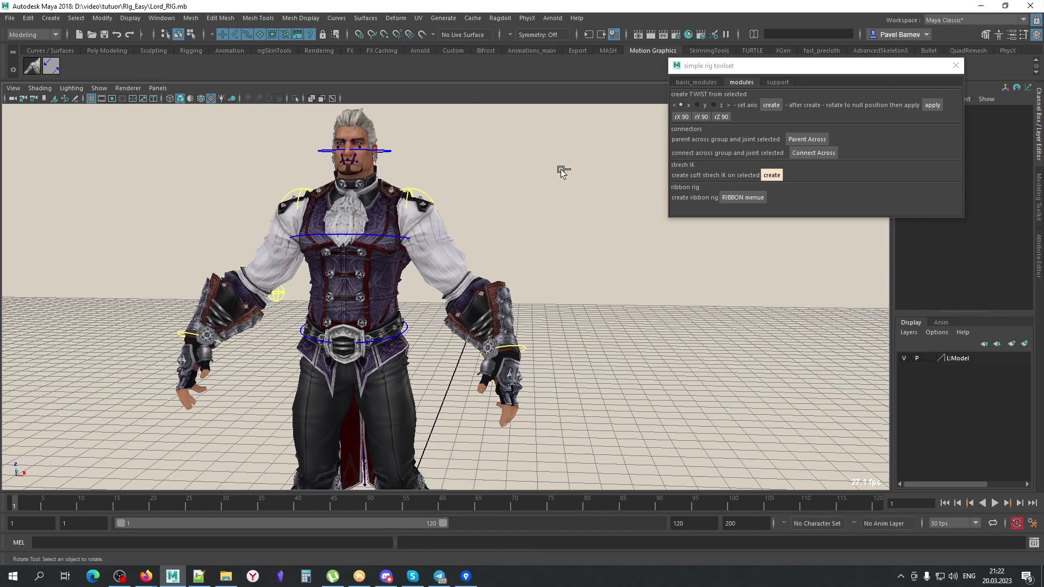
{"action": "key", "text": "ctrl+o"}
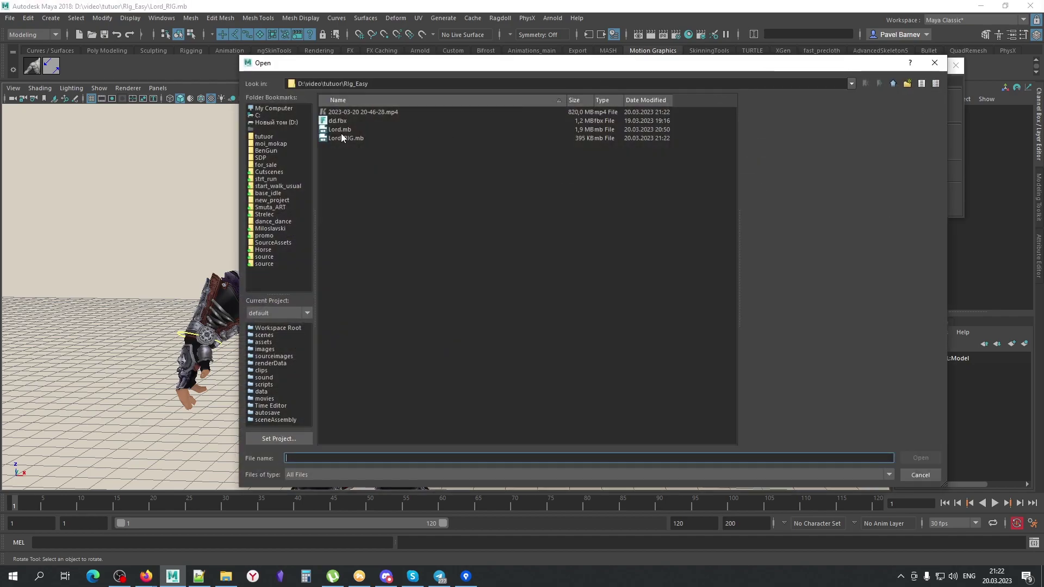
{"action": "double_click", "coordinate": [344, 131]}
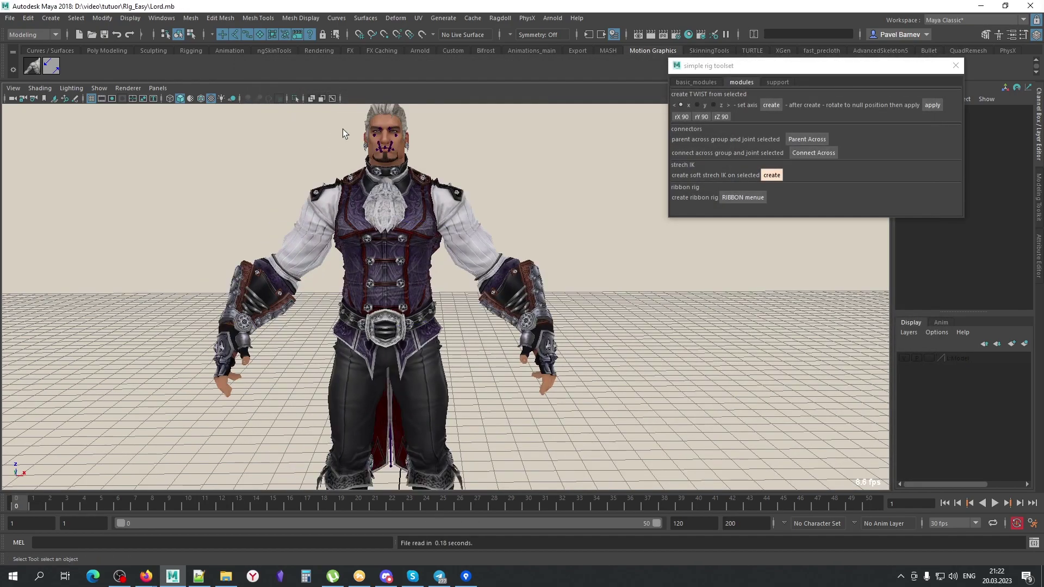
Toggle X-ray and orbit and zoom to inspect the left hand joints
{"action": "left_click", "coordinate": [545, 389]}
{"action": "key", "text": "alt+x"}
{"action": "scroll", "coordinate": [416, 283], "scroll_direction": "down", "scroll_amount": 3}
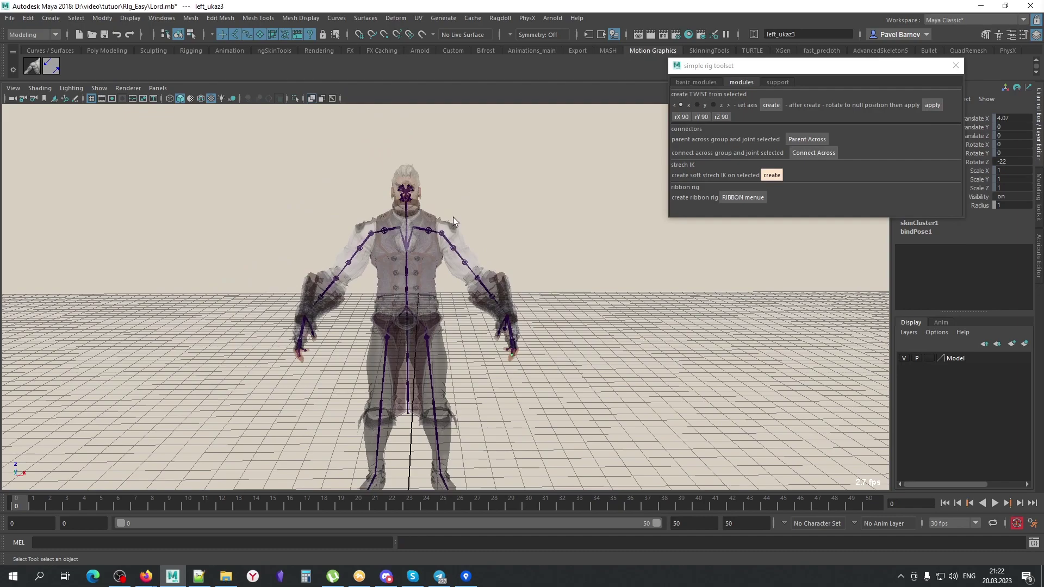
{"action": "scroll", "coordinate": [453, 217], "scroll_direction": "up", "scroll_amount": 2}
{"action": "left_click_drag", "start_coordinate": [513, 326], "coordinate": [528, 353], "text": "alt"}
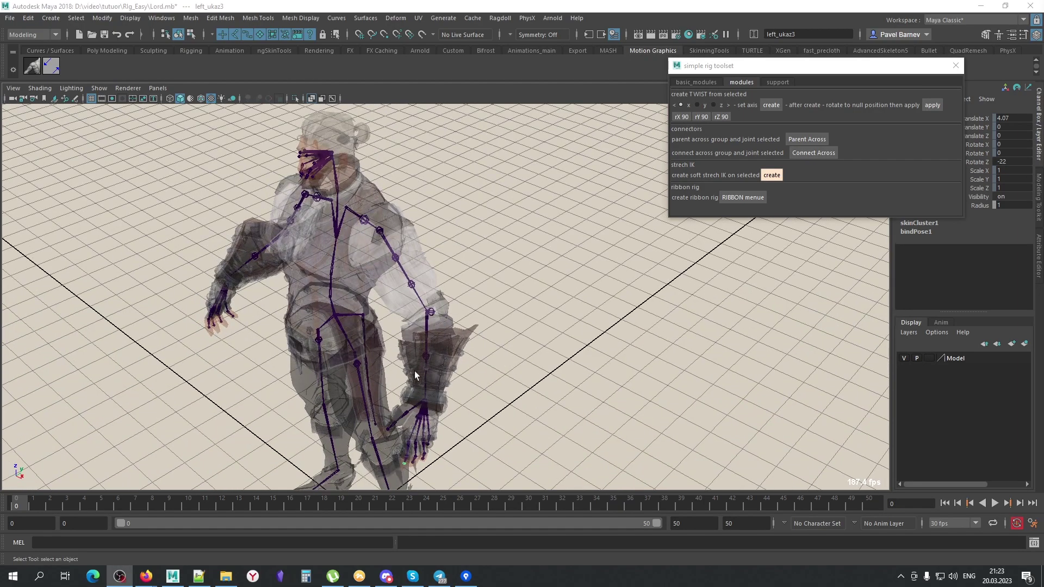
{"action": "mouse_move", "coordinate": [623, 324]}
{"action": "left_mouse_down", "text": "alt"}
{"action": "mouse_move", "coordinate": [603, 295]}
{"action": "mouse_move", "coordinate": [561, 332]}
{"action": "left_mouse_up", "text": "alt"}
{"action": "key", "text": "alt+Tab"}
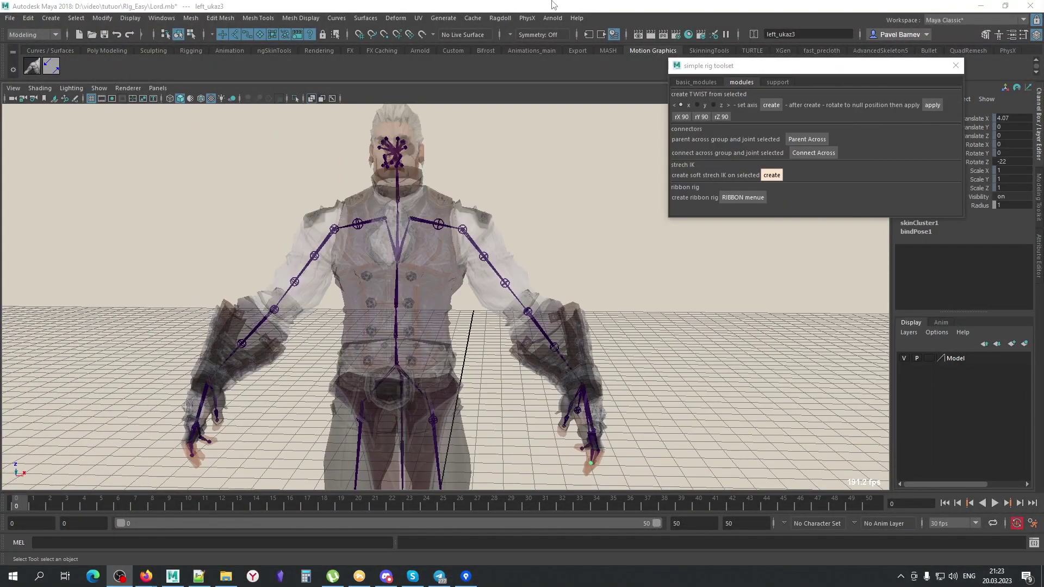
{"action": "right_click_drag", "start_coordinate": [565, 331], "coordinate": [596, 269], "text": "alt"}
{"action": "key", "text": "alt+x"}
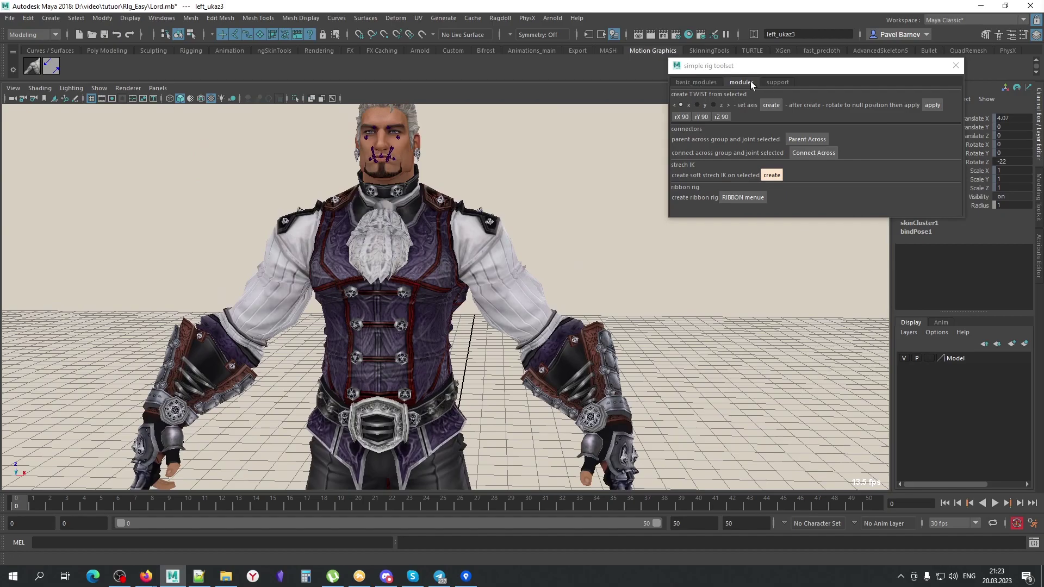
{"action": "scroll", "coordinate": [533, 220], "scroll_direction": "up", "scroll_amount": 2}
{"action": "key", "text": "alt+x"}
{"action": "scroll", "coordinate": [533, 220], "scroll_direction": "up", "scroll_amount": 3}
{"action": "scroll", "coordinate": [534, 220], "scroll_direction": "up", "scroll_amount": 2}
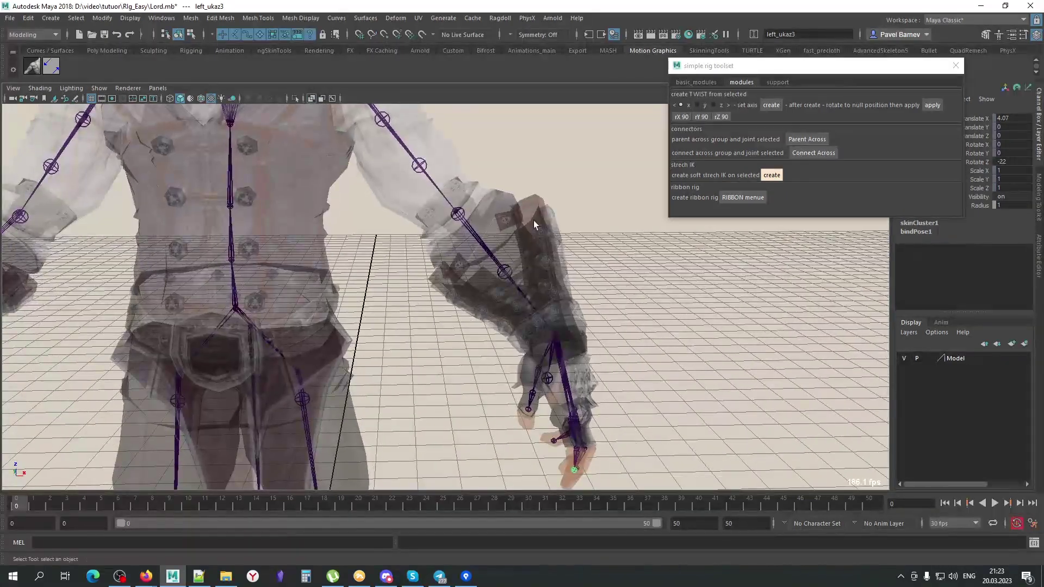
Show joints through the mesh and select Hand_Left_joint, Elbow_Left_joint and ForeArm_Left_Roll_joint
{"action": "key", "text": "5"}
{"action": "left_click", "coordinate": [332, 98]}
{"action": "scroll", "coordinate": [549, 282], "scroll_direction": "down", "scroll_amount": 5}
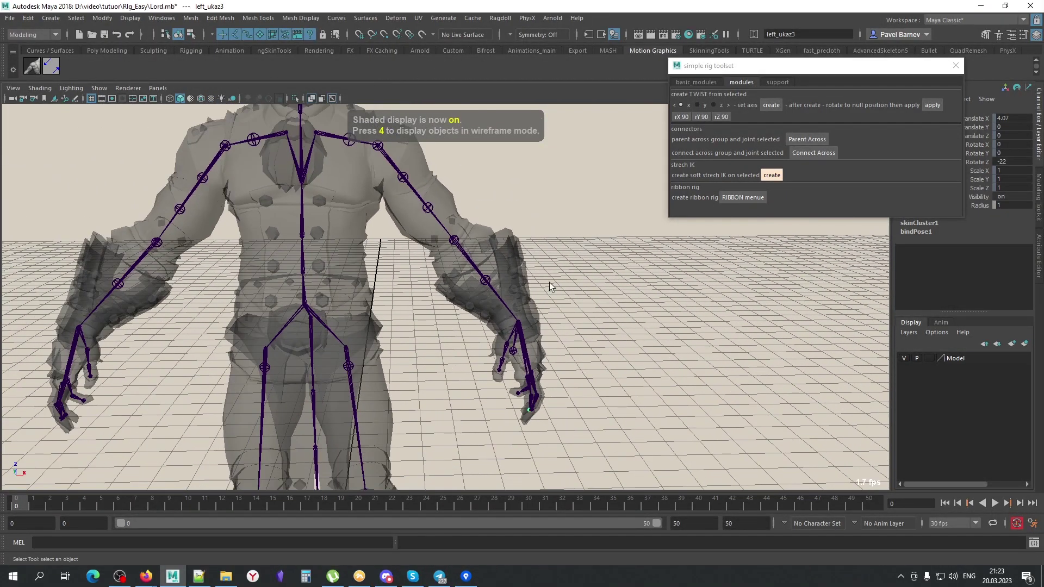
{"action": "scroll", "coordinate": [657, 301], "scroll_direction": "up", "scroll_amount": 5}
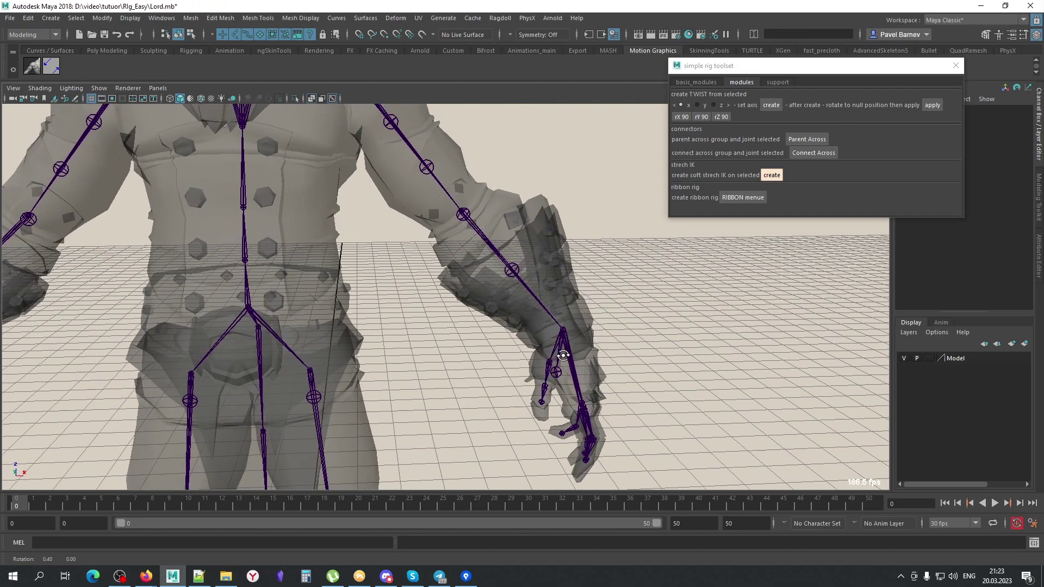
{"action": "scroll", "coordinate": [567, 354], "scroll_direction": "up", "scroll_amount": 4}
{"action": "left_click", "coordinate": [554, 435]}
{"action": "scroll", "coordinate": [515, 354], "scroll_direction": "down", "scroll_amount": 2}
{"action": "scroll", "coordinate": [556, 332], "scroll_direction": "down", "scroll_amount": 3}
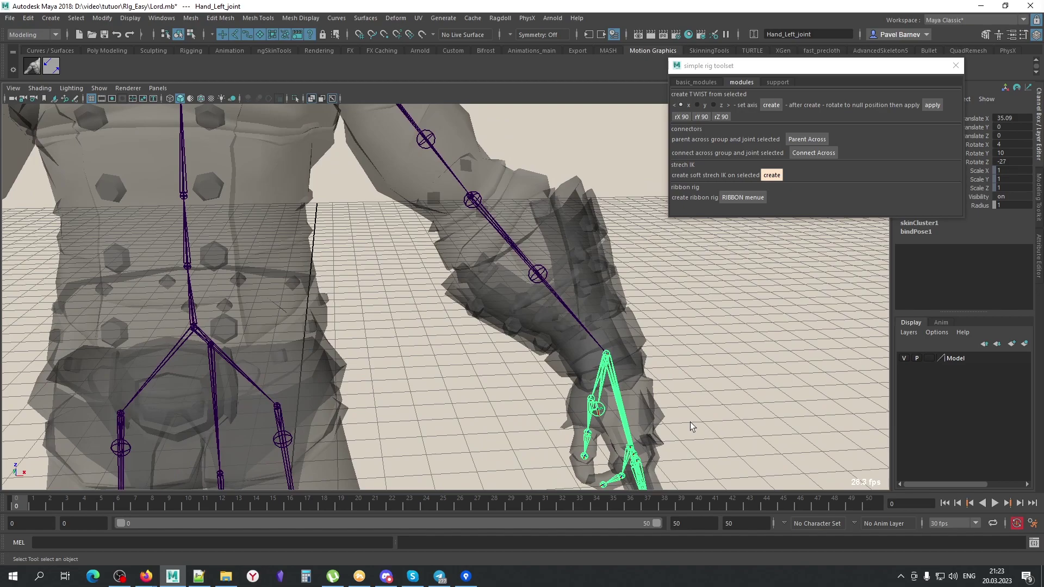
{"action": "left_click", "coordinate": [500, 238]}
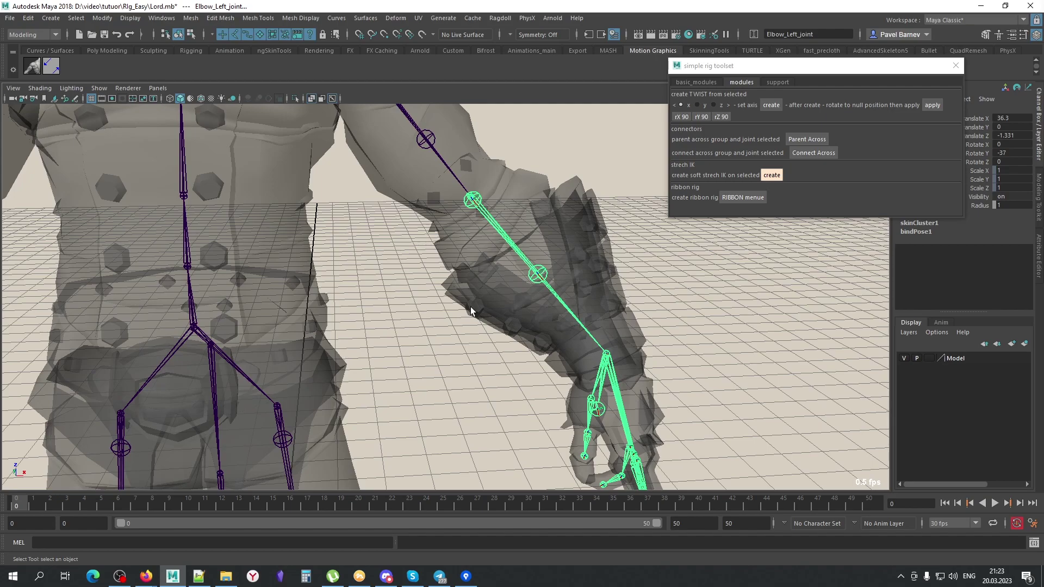
{"action": "left_click", "coordinate": [548, 272]}
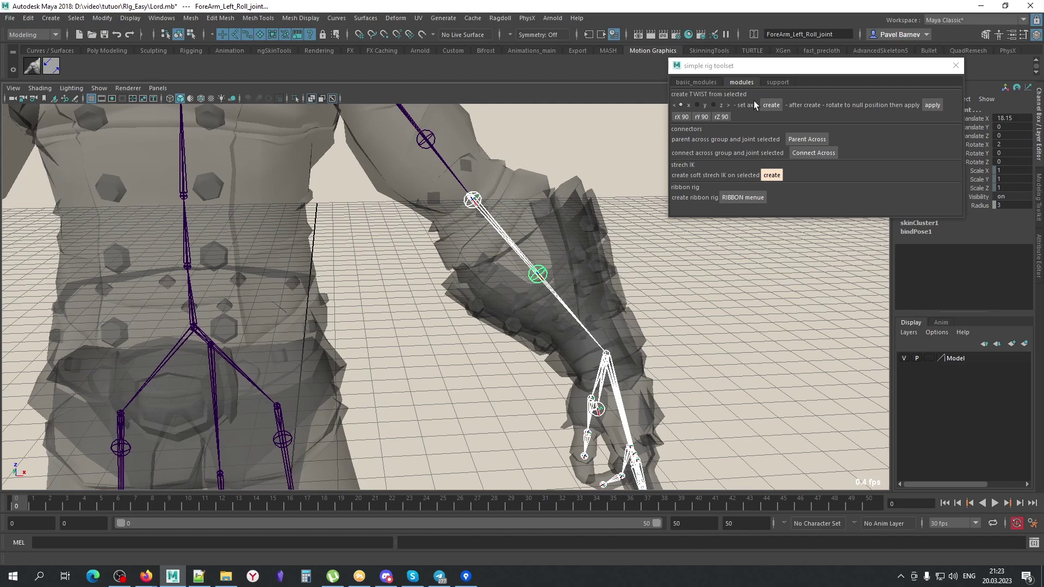
{"action": "left_click_drag", "start_coordinate": [838, 70], "coordinate": [772, 72]}
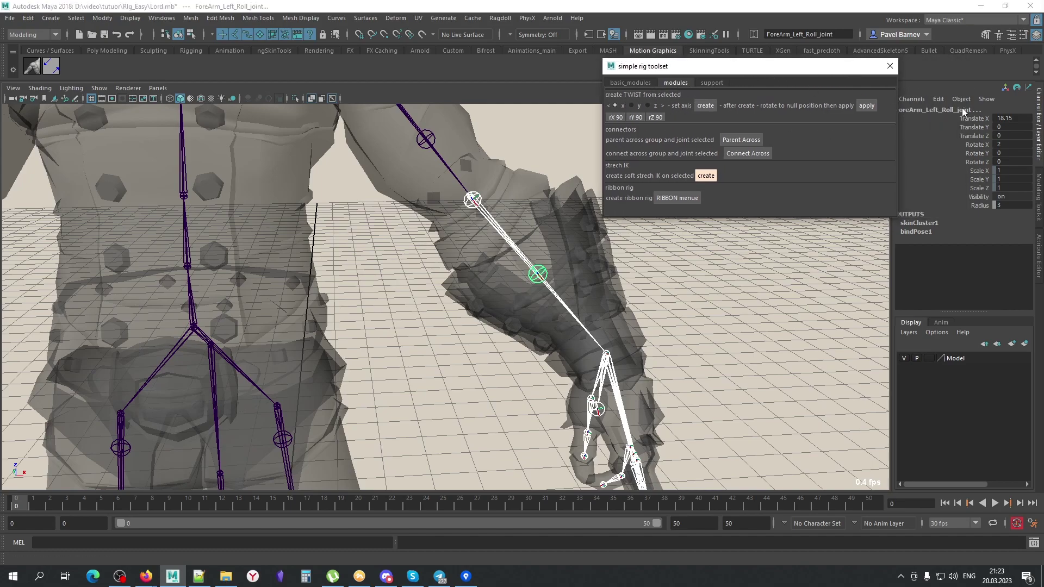
{"action": "left_click_drag", "start_coordinate": [845, 72], "coordinate": [883, 70]}
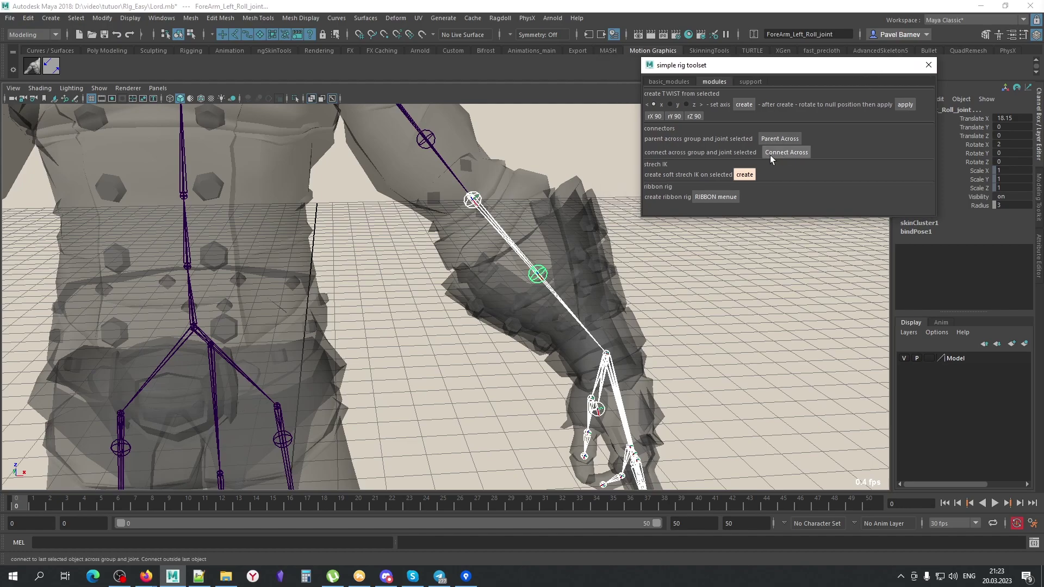
Create the forearm twist from the selected joints and scale its locator up to 1.935
{"action": "left_click", "coordinate": [744, 105]}
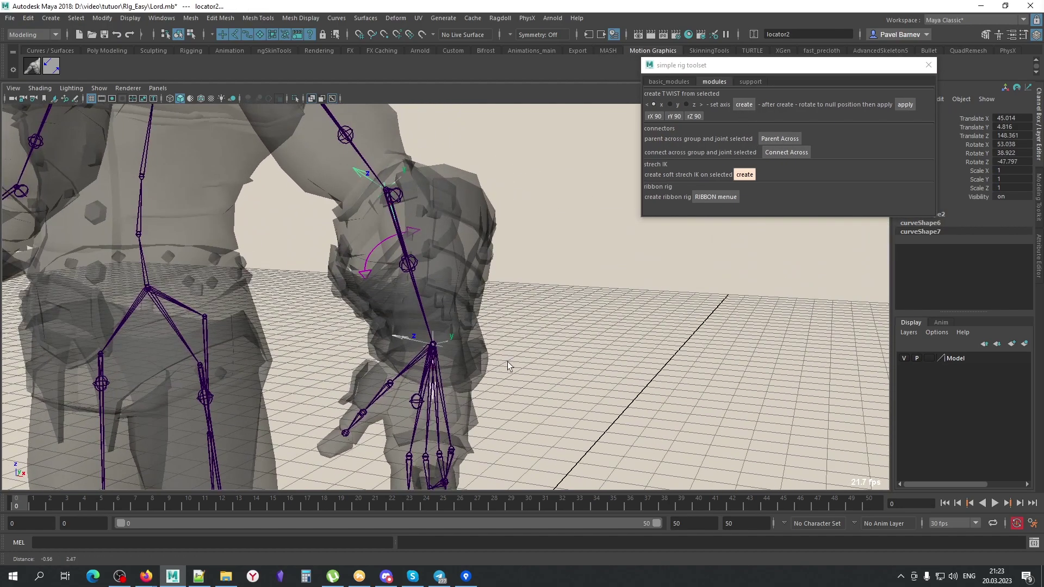
{"action": "key", "text": "r"}
{"action": "middle_click_drag", "start_coordinate": [559, 374], "coordinate": [628, 368]}
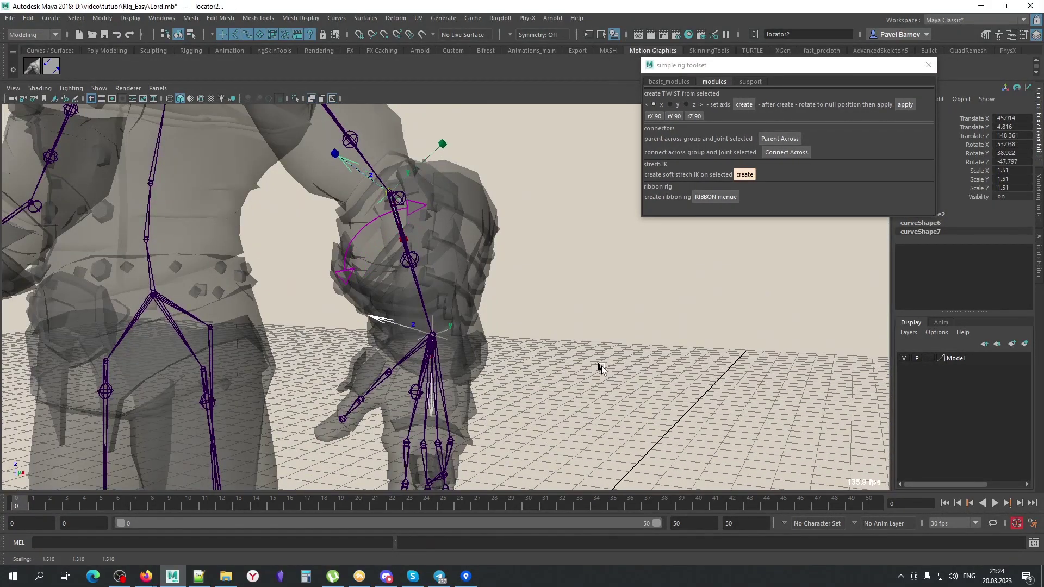
{"action": "mouse_move", "coordinate": [525, 360]}
{"action": "left_mouse_down", "text": "alt"}
{"action": "mouse_move", "coordinate": [477, 337]}
{"action": "mouse_move", "coordinate": [537, 307]}
{"action": "mouse_move", "coordinate": [675, 318]}
{"action": "mouse_move", "coordinate": [564, 314]}
{"action": "mouse_move", "coordinate": [438, 167]}
{"action": "mouse_move", "coordinate": [500, 264]}
{"action": "mouse_move", "coordinate": [494, 390]}
{"action": "left_mouse_up", "text": "alt"}
{"action": "key", "text": "alt+x"}
{"action": "left_click", "coordinate": [674, 321]}
Select the upper and lower twist locators, checking them from several angles
{"action": "left_click", "coordinate": [438, 167]}
{"action": "left_click_drag", "start_coordinate": [430, 359], "coordinate": [485, 380], "text": "alt"}
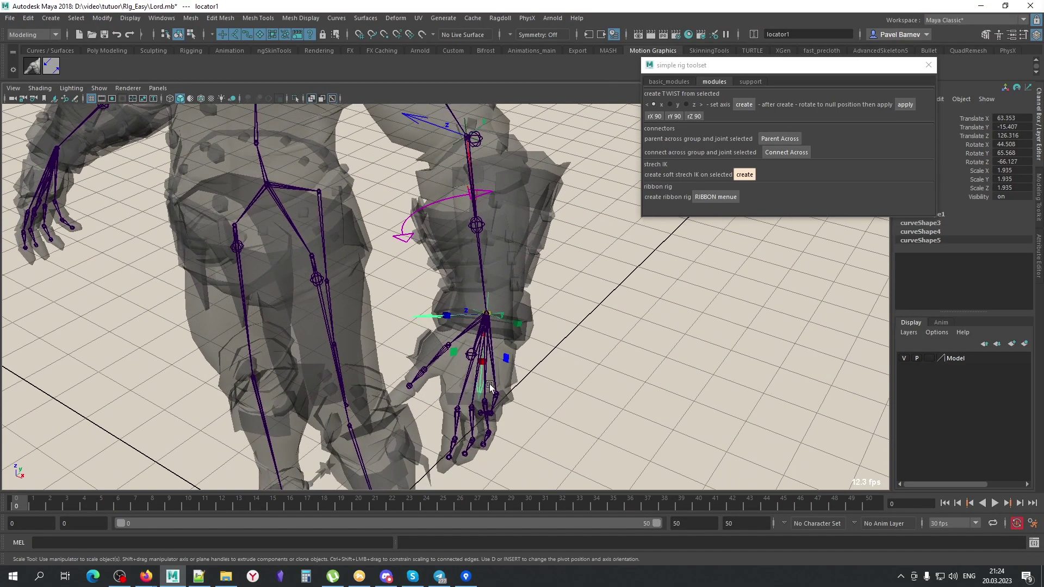
{"action": "left_click", "coordinate": [485, 381]}
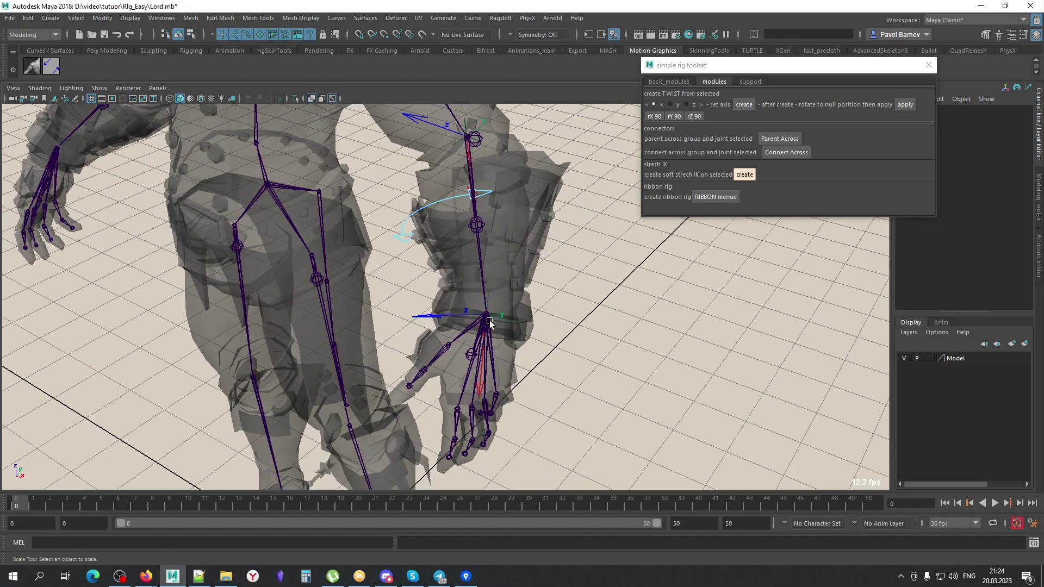
{"action": "left_click_drag", "start_coordinate": [493, 373], "coordinate": [492, 219], "text": "alt"}
{"action": "left_click", "coordinate": [448, 145]}
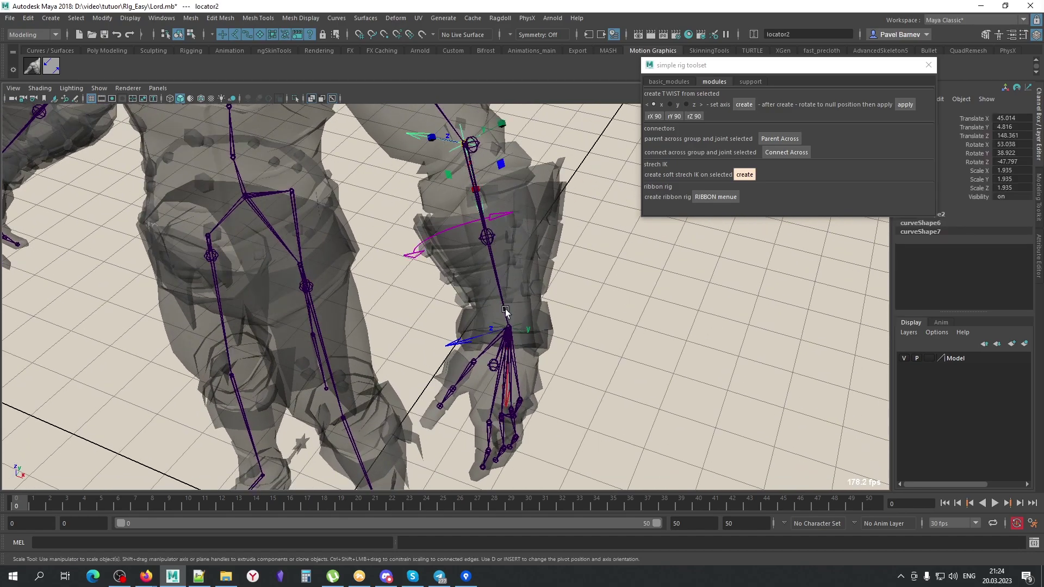
{"action": "left_click_drag", "start_coordinate": [532, 347], "coordinate": [555, 287], "text": "alt"}
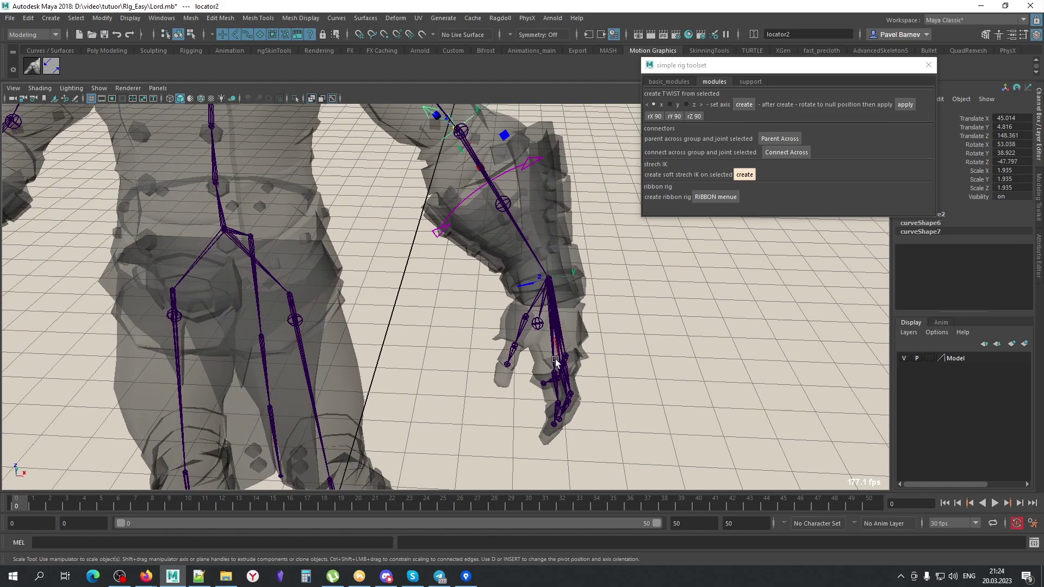
{"action": "mouse_move", "coordinate": [559, 332]}
{"action": "left_mouse_down", "text": "alt"}
{"action": "mouse_move", "coordinate": [431, 272]}
{"action": "mouse_move", "coordinate": [405, 188]}
{"action": "left_mouse_up", "text": "alt"}
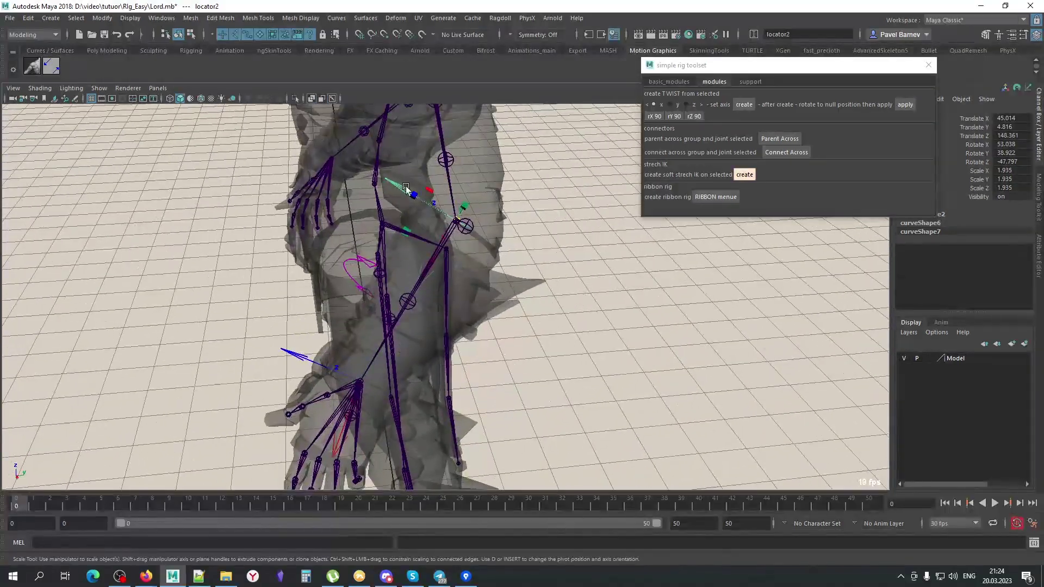
{"action": "left_click", "coordinate": [304, 346]}
{"action": "left_click", "coordinate": [393, 181]}
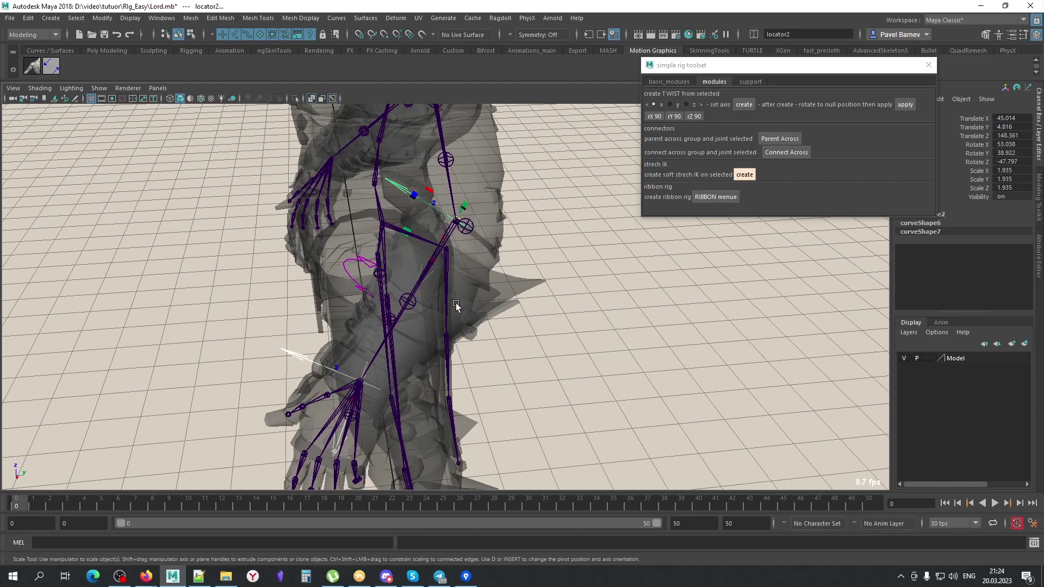
Rotate locator2 to about -40.695, 38.922, -47.797 to test the wrist roll
{"action": "mouse_move", "coordinate": [455, 306]}
{"action": "left_mouse_down", "text": "alt"}
{"action": "mouse_move", "coordinate": [520, 281]}
{"action": "mouse_move", "coordinate": [468, 255]}
{"action": "mouse_move", "coordinate": [484, 239]}
{"action": "left_mouse_up", "text": "alt"}
{"action": "key", "text": "e"}
{"action": "mouse_move", "coordinate": [447, 207]}
{"action": "left_mouse_down"}
{"action": "mouse_move", "coordinate": [559, 326]}
{"action": "mouse_move", "coordinate": [550, 243]}
{"action": "left_mouse_up"}
{"action": "middle_click_drag", "start_coordinate": [557, 236], "coordinate": [573, 253]}
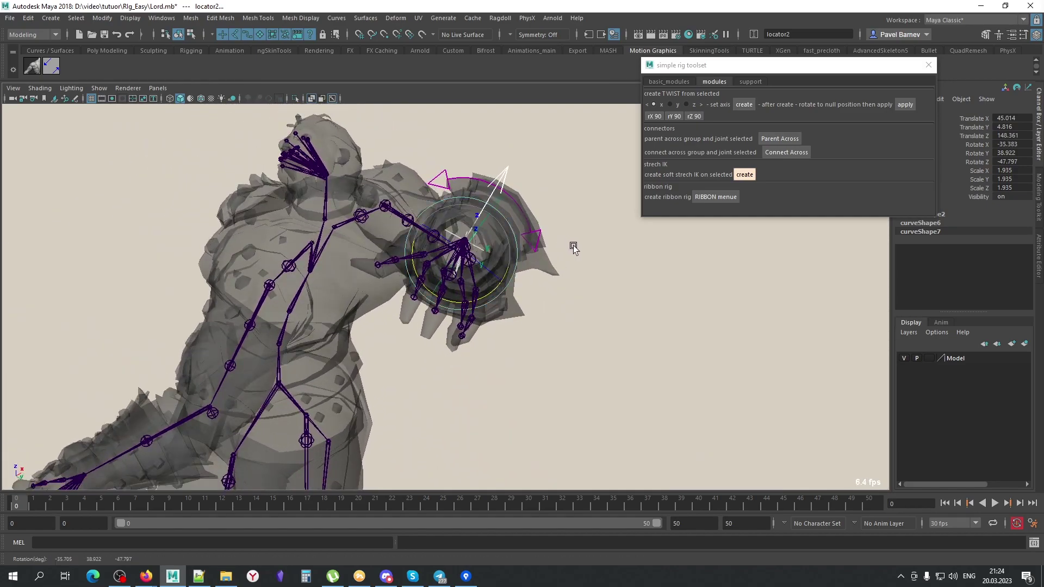
{"action": "mouse_move", "coordinate": [573, 253]}
{"action": "left_mouse_down", "text": "alt"}
{"action": "mouse_move", "coordinate": [574, 274]}
{"action": "mouse_move", "coordinate": [660, 310]}
{"action": "mouse_move", "coordinate": [637, 305]}
{"action": "left_mouse_up", "text": "alt"}
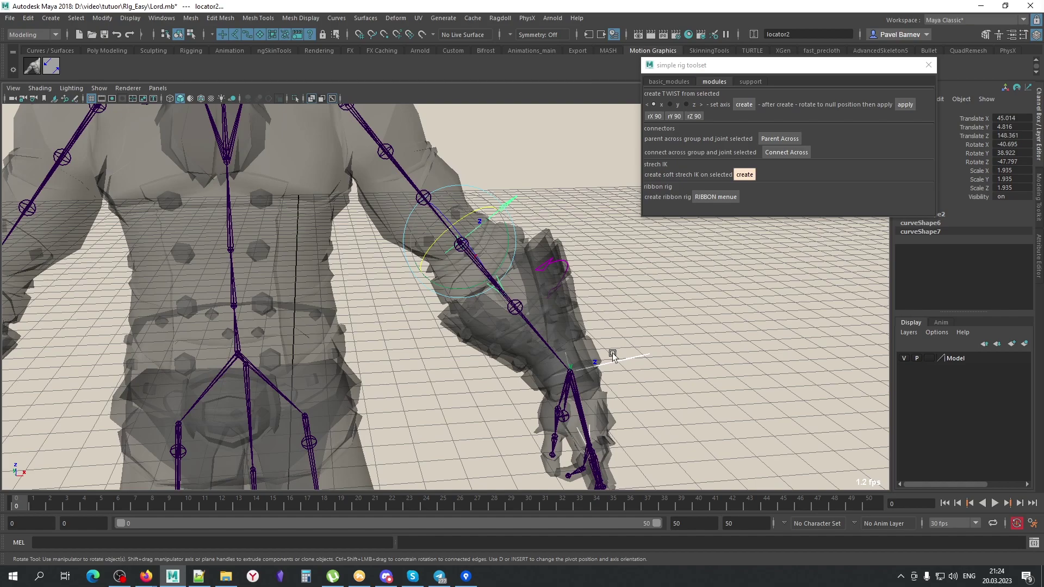
Test-rotate the left and right hand joints, undoing each rotation
{"action": "left_click", "coordinate": [716, 311]}
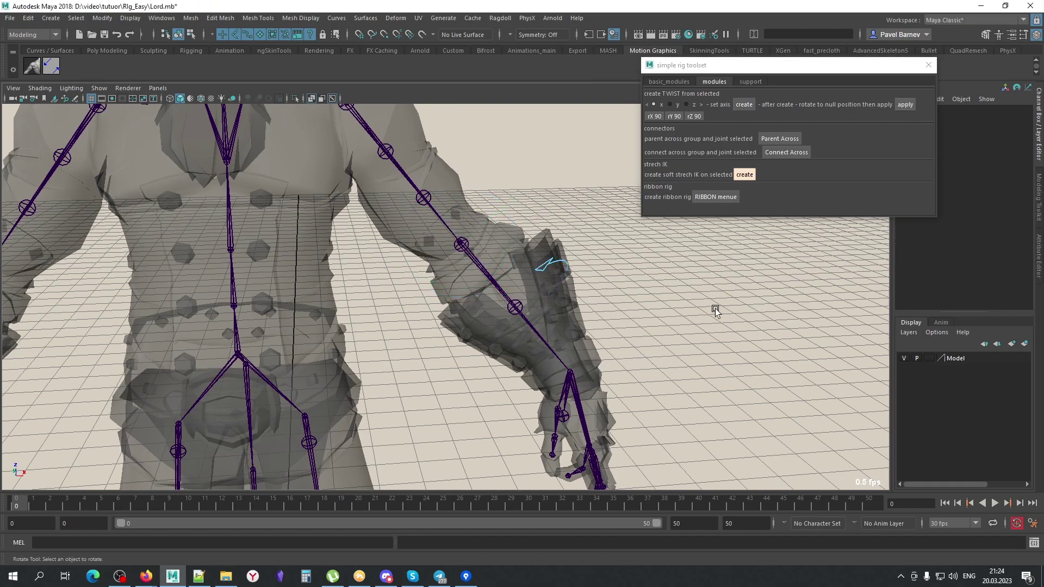
{"action": "mouse_move", "coordinate": [658, 319]}
{"action": "left_mouse_down", "text": "alt"}
{"action": "mouse_move", "coordinate": [583, 382]}
{"action": "mouse_move", "coordinate": [449, 369]}
{"action": "left_mouse_up", "text": "alt"}
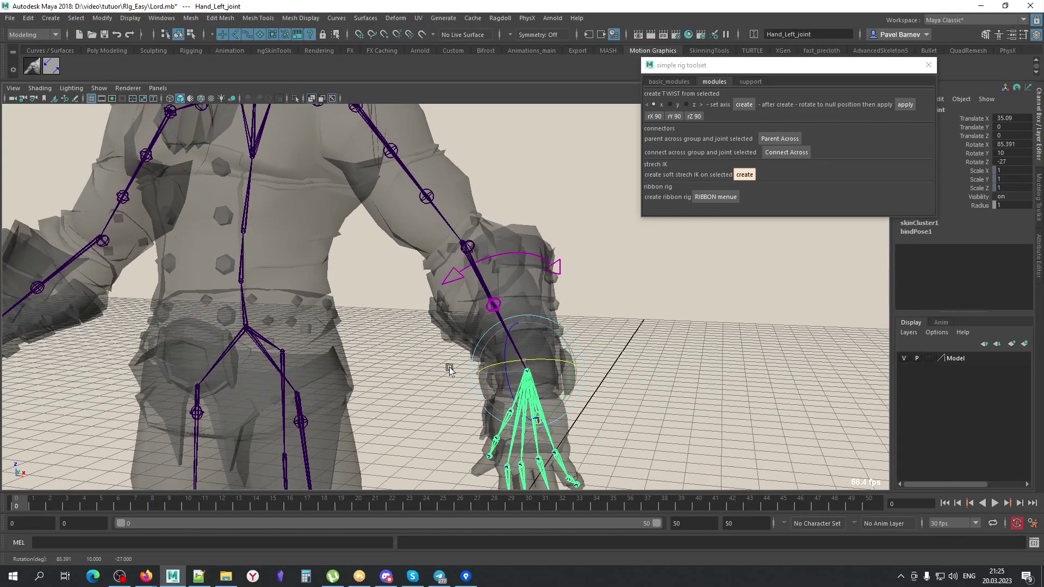
{"action": "key", "text": "ctrl+z"}
{"action": "mouse_move", "coordinate": [556, 367]}
{"action": "left_mouse_down", "text": "alt"}
{"action": "mouse_move", "coordinate": [419, 307]}
{"action": "mouse_move", "coordinate": [275, 327]}
{"action": "mouse_move", "coordinate": [288, 348]}
{"action": "left_mouse_up", "text": "alt"}
{"action": "left_click", "coordinate": [241, 354]}
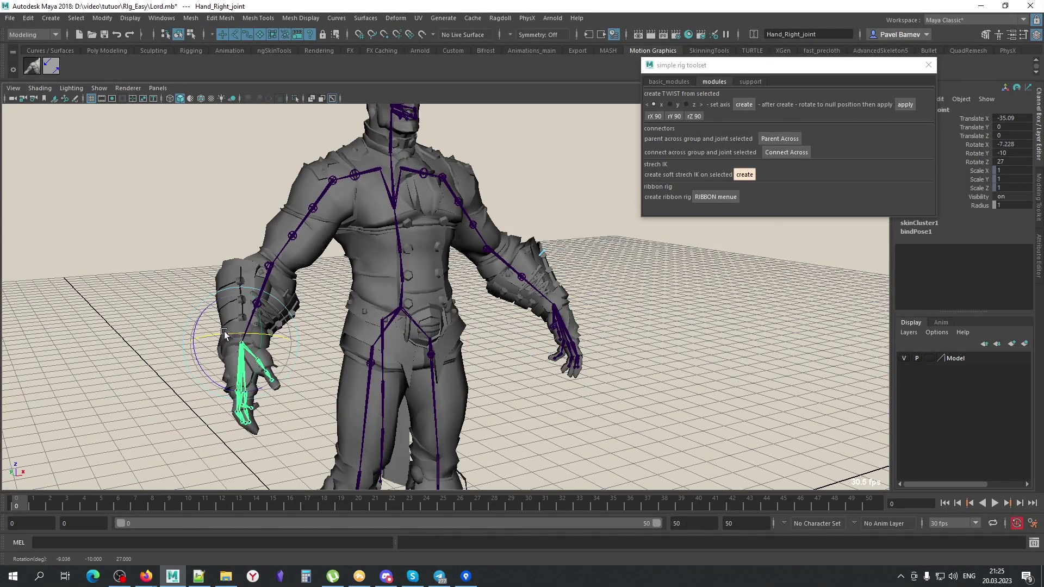
{"action": "key", "text": "ctrl+z"}
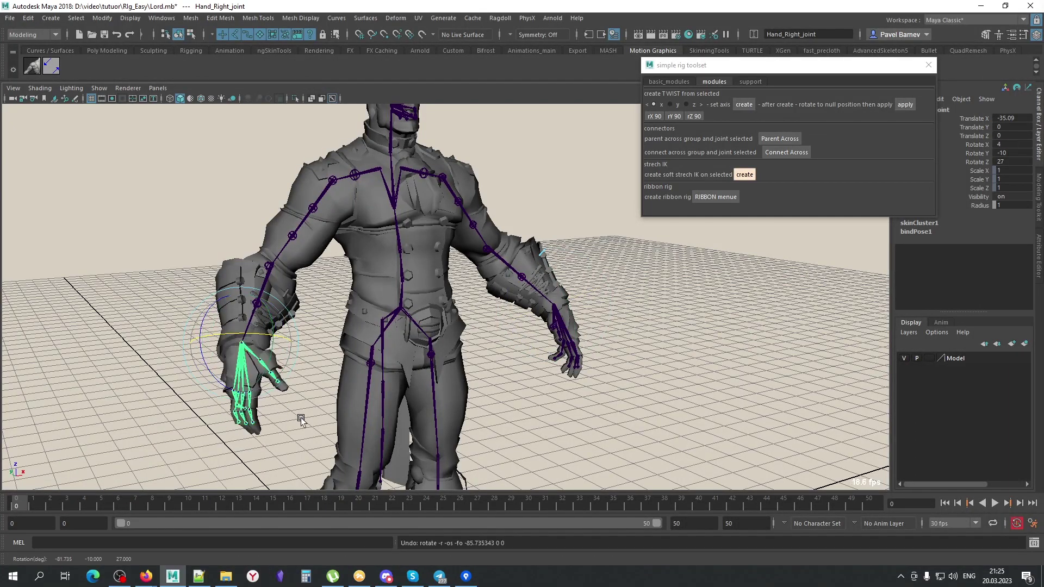
Twist ForeArm_Right_Roll_joint and undo, then rotate the left hand to test its twist
{"action": "left_click", "coordinate": [257, 302]}
{"action": "mouse_move", "coordinate": [273, 276]}
{"action": "left_mouse_down"}
{"action": "mouse_move", "coordinate": [210, 277]}
{"action": "mouse_move", "coordinate": [235, 371]}
{"action": "left_mouse_up"}
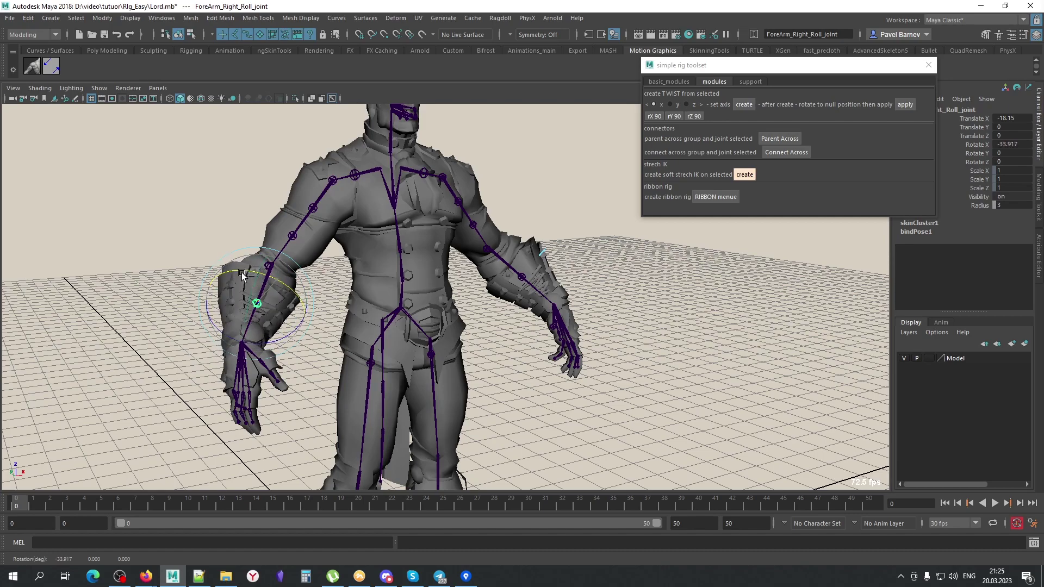
{"action": "key", "text": "ctrl+z"}
{"action": "left_click", "coordinate": [556, 338]}
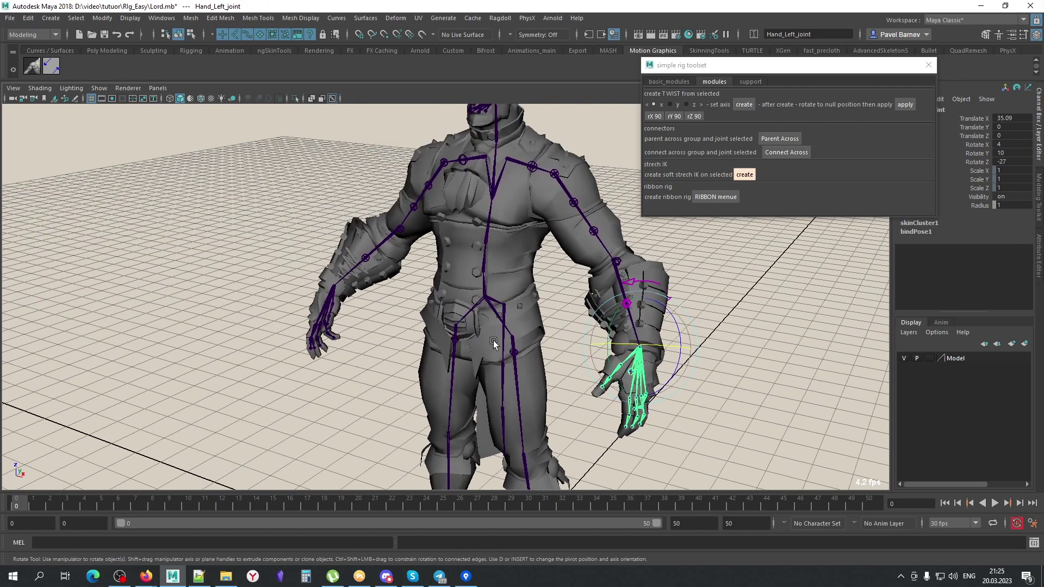
{"action": "left_click_drag", "start_coordinate": [557, 338], "coordinate": [452, 324], "text": "alt"}
{"action": "mouse_move", "coordinate": [568, 351]}
{"action": "left_mouse_down"}
{"action": "mouse_move", "coordinate": [497, 349]}
{"action": "mouse_move", "coordinate": [562, 367]}
{"action": "left_mouse_up"}
Set elbow_roll0's Rot Scale to 1 in the Channel Box
{"action": "left_click", "coordinate": [615, 253]}
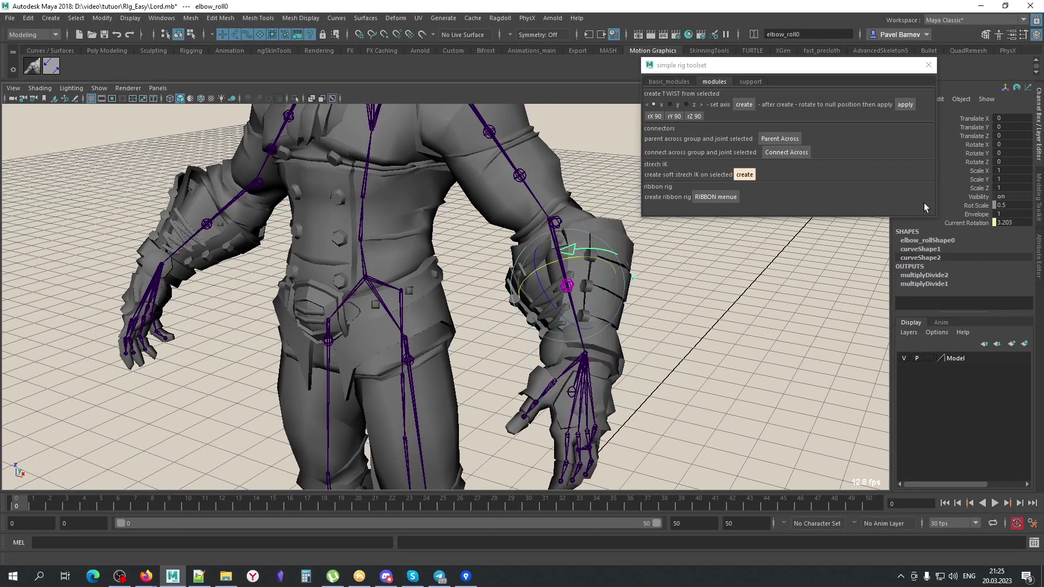
{"action": "left_click", "coordinate": [1014, 205]}
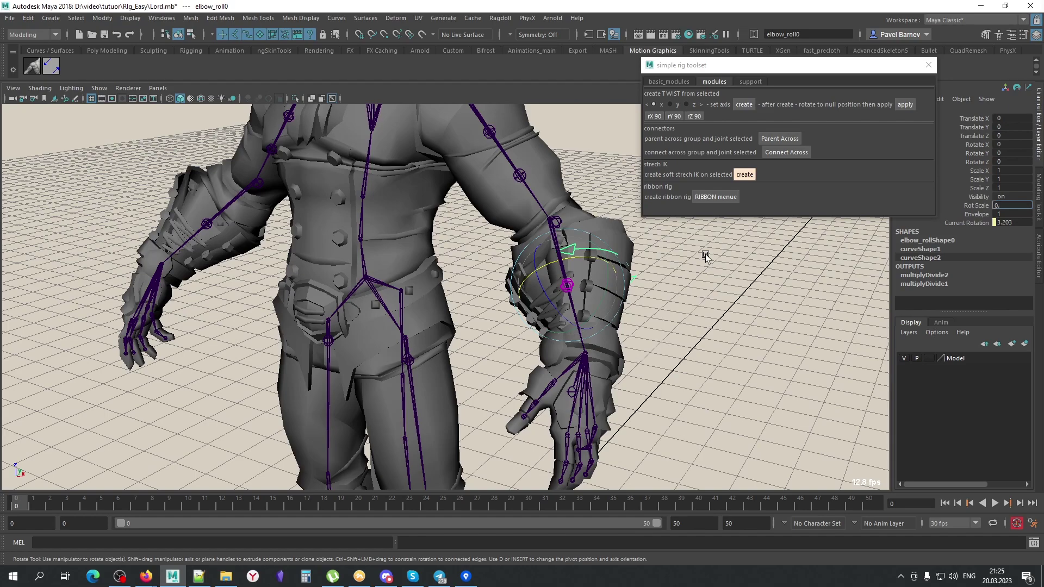
{"action": "type", "text": "1"}
{"action": "key", "text": "Return"}
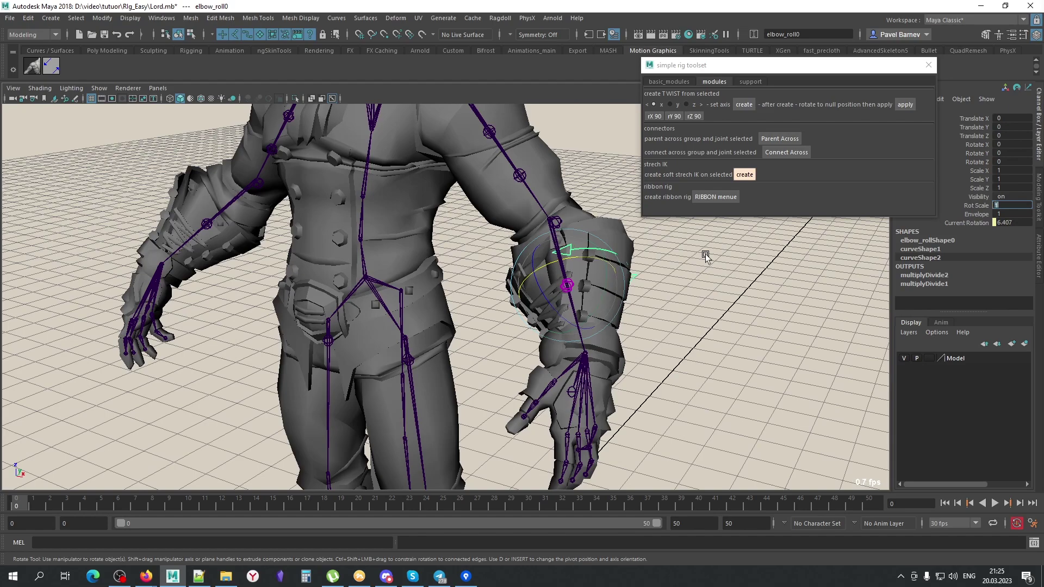
Test-rotate Hand_Left_joint to check the forearm twist, then undo the rotations
{"action": "left_click", "coordinate": [692, 299]}
{"action": "left_click", "coordinate": [598, 383]}
{"action": "mouse_move", "coordinate": [631, 339]}
{"action": "left_mouse_down"}
{"action": "mouse_move", "coordinate": [635, 368]}
{"action": "mouse_move", "coordinate": [752, 342]}
{"action": "left_mouse_up"}
{"action": "middle_click_drag", "start_coordinate": [752, 342], "coordinate": [1006, 354]}
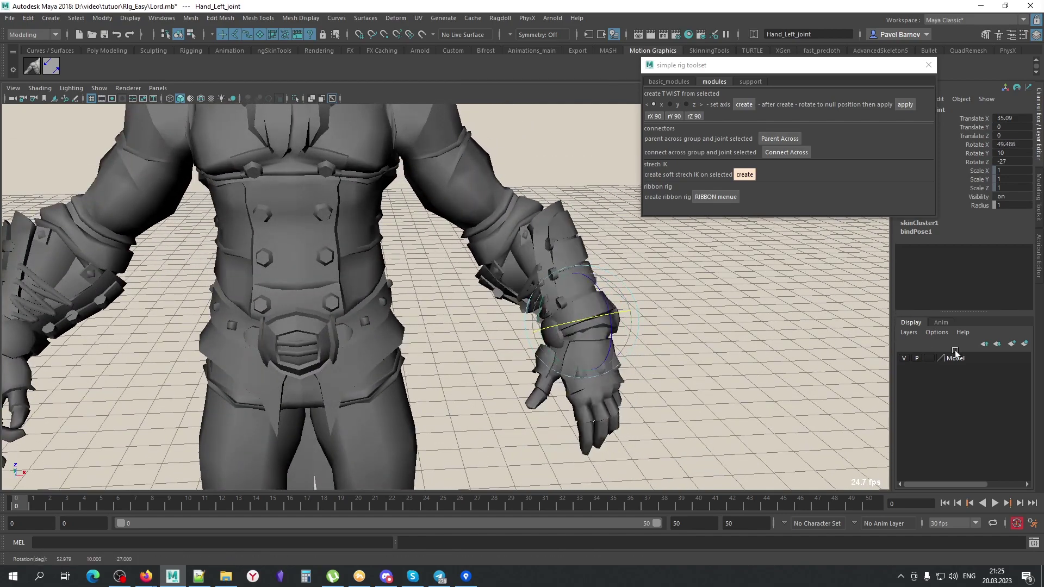
{"action": "mouse_move", "coordinate": [625, 347]}
{"action": "left_mouse_down"}
{"action": "mouse_move", "coordinate": [609, 357]}
{"action": "mouse_move", "coordinate": [598, 320]}
{"action": "left_mouse_up"}
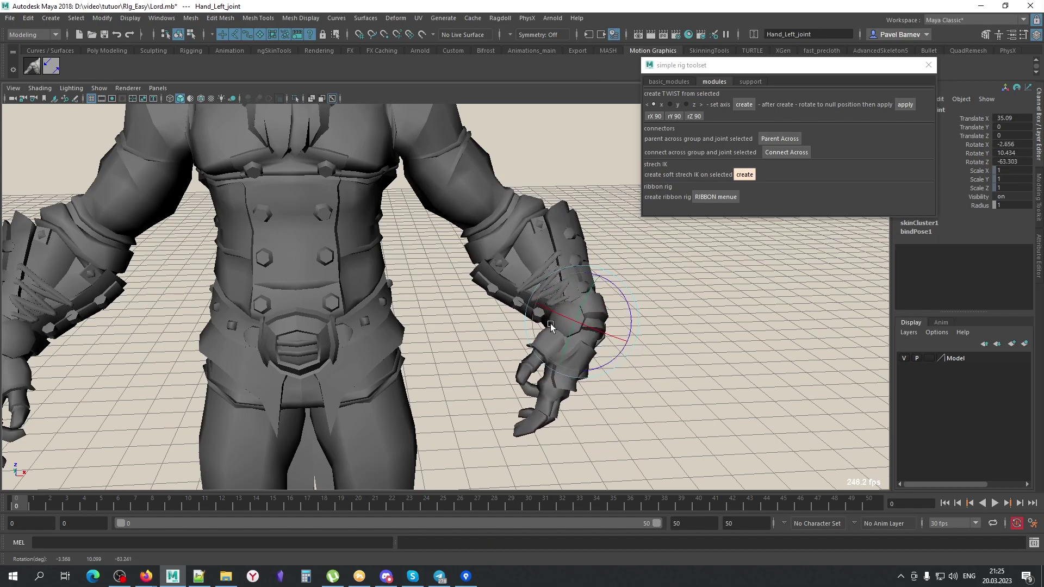
{"action": "key", "text": "ctrl+z"}
{"action": "key", "text": "ctrl+z"}
{"action": "key", "text": "ctrl+z"}
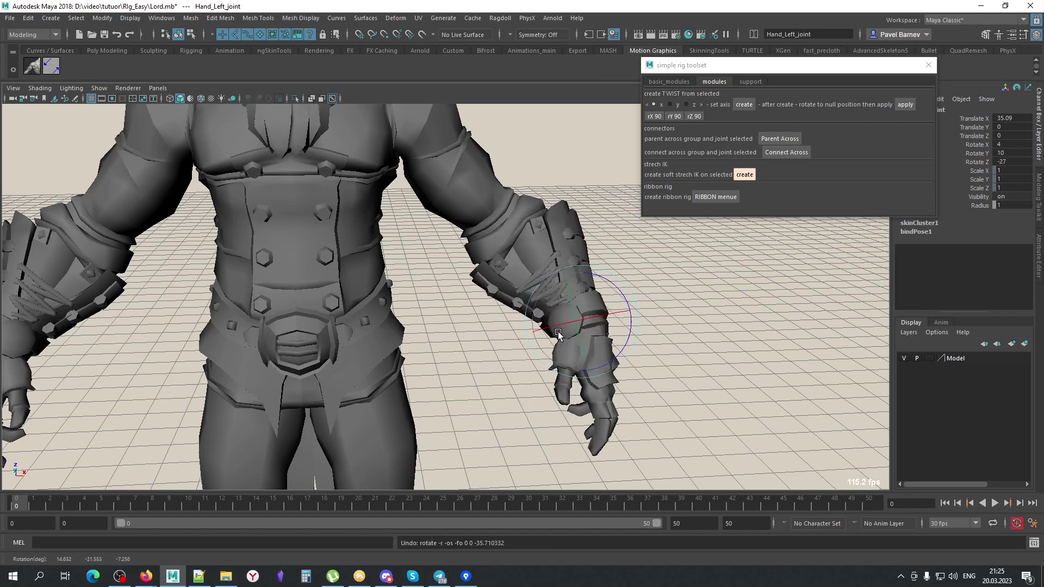
Recheck elbow_roll0's Rot Scale, reselect the left hand joint, and move toward the right arm
{"action": "left_click", "coordinate": [562, 231]}
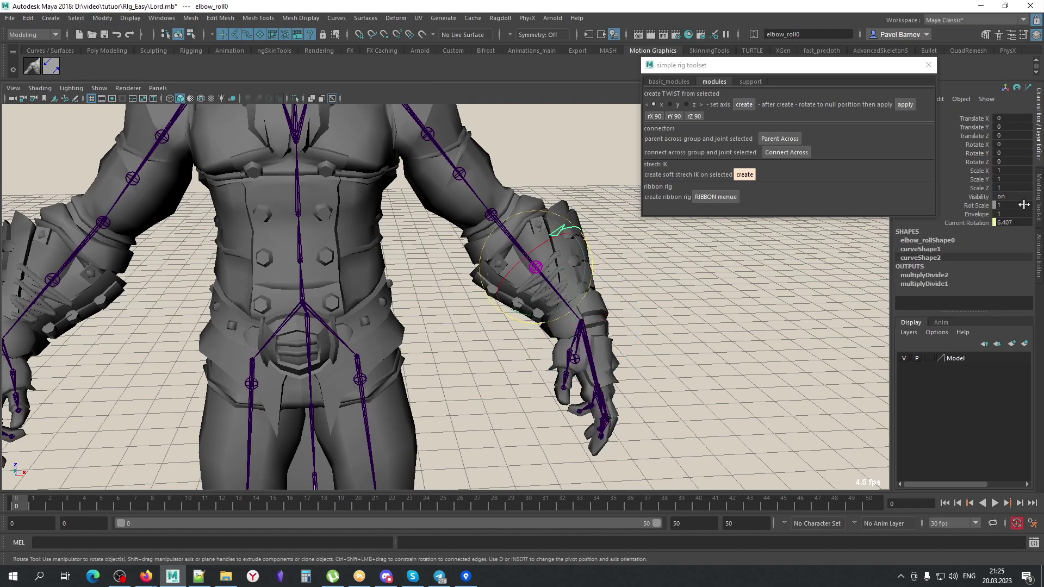
{"action": "left_click", "coordinate": [1012, 205]}
{"action": "left_click", "coordinate": [663, 319]}
{"action": "left_click", "coordinate": [589, 343]}
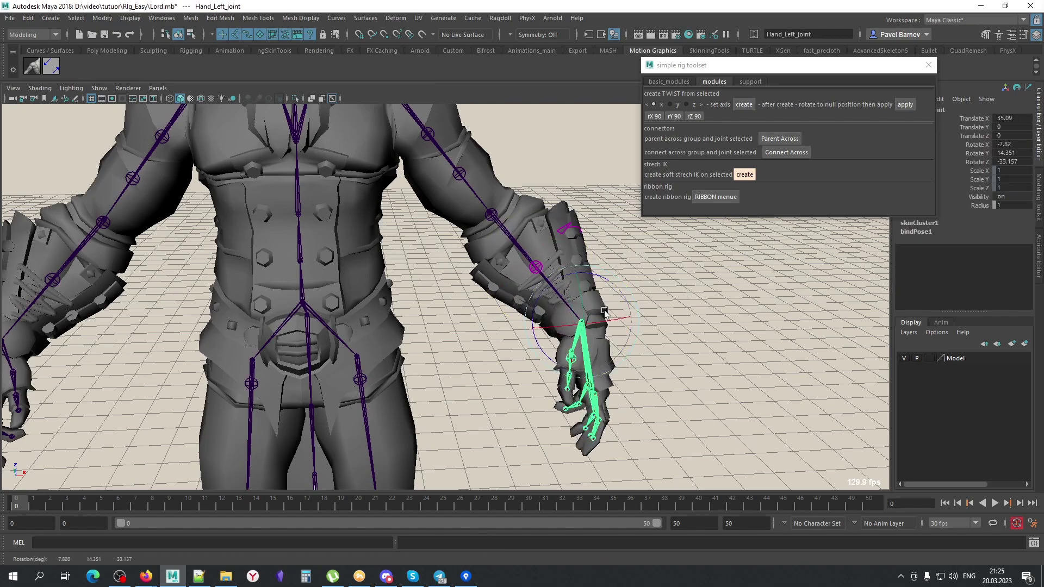
{"action": "right_click_drag", "start_coordinate": [641, 304], "coordinate": [651, 307], "text": "alt"}
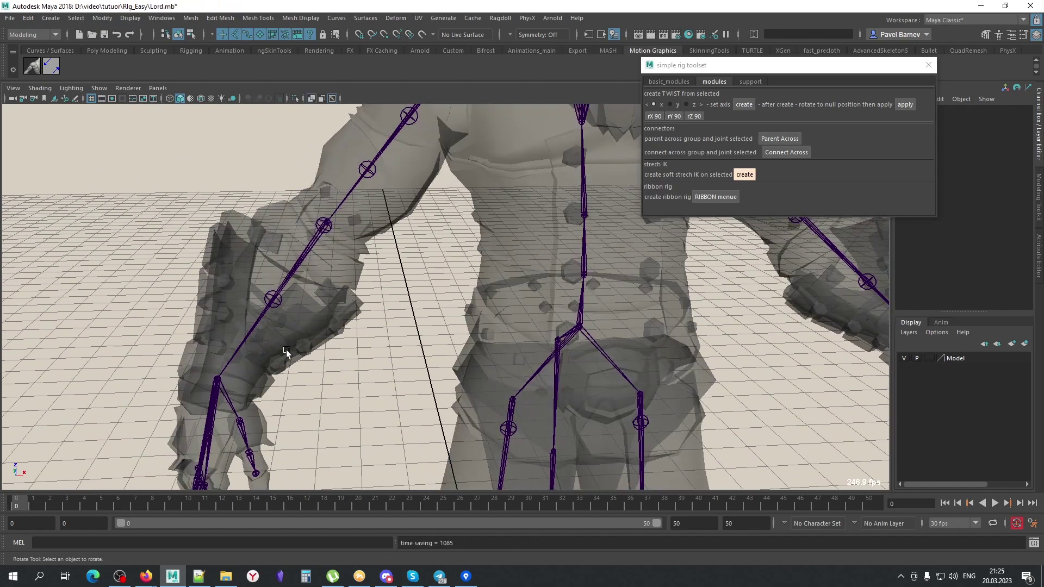
Select the right forearm twist control locator2 and turn it to Rotate X 323.038
{"action": "left_click", "coordinate": [206, 390]}
{"action": "left_click", "coordinate": [290, 294]}
{"action": "left_click_drag", "start_coordinate": [290, 293], "coordinate": [348, 271], "text": "alt"}
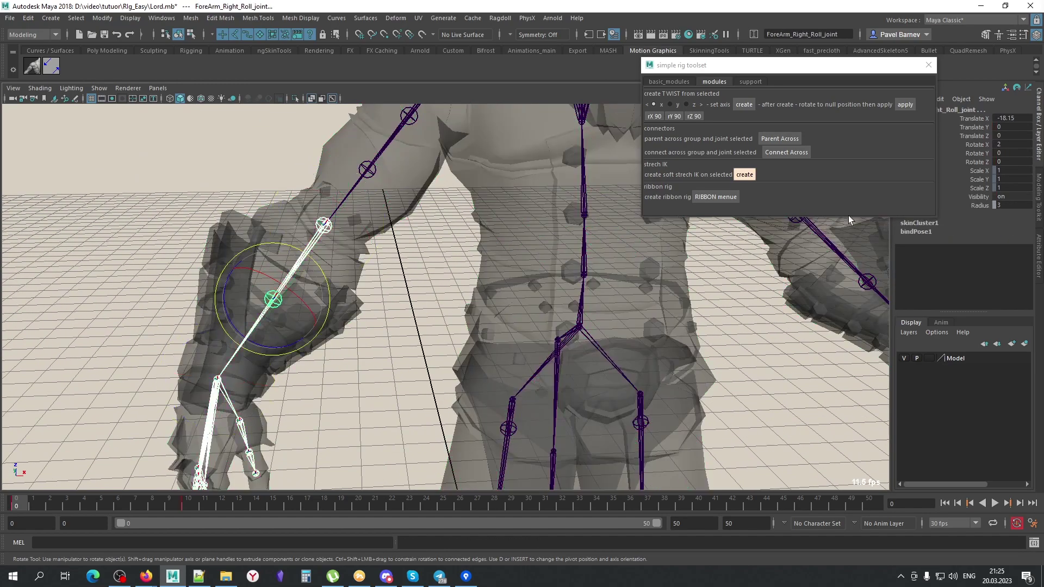
{"action": "left_click", "coordinate": [325, 313]}
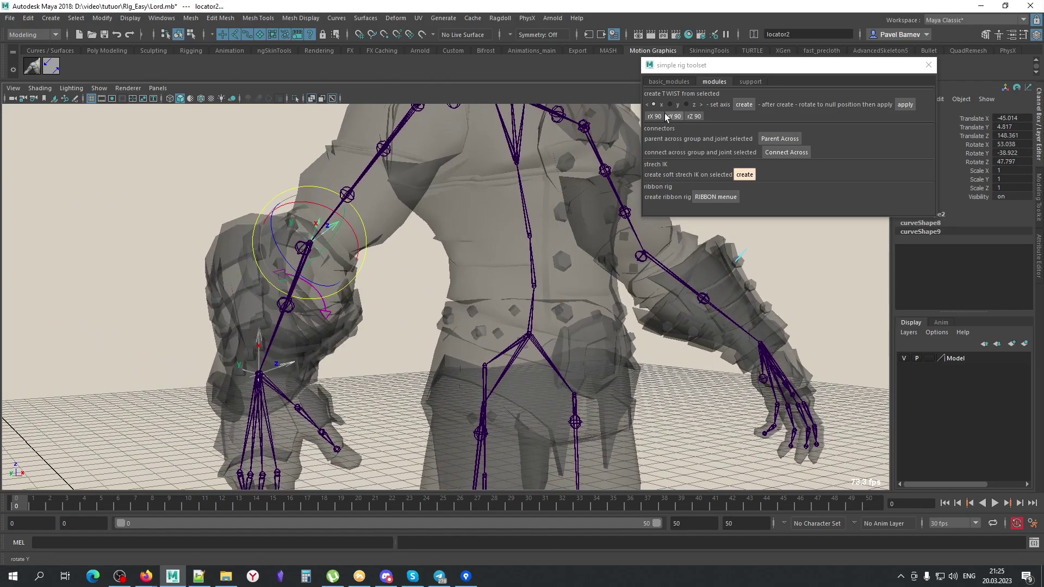
{"action": "left_click", "coordinate": [654, 116]}
{"action": "left_click_drag", "start_coordinate": [304, 413], "coordinate": [228, 389], "text": "alt"}
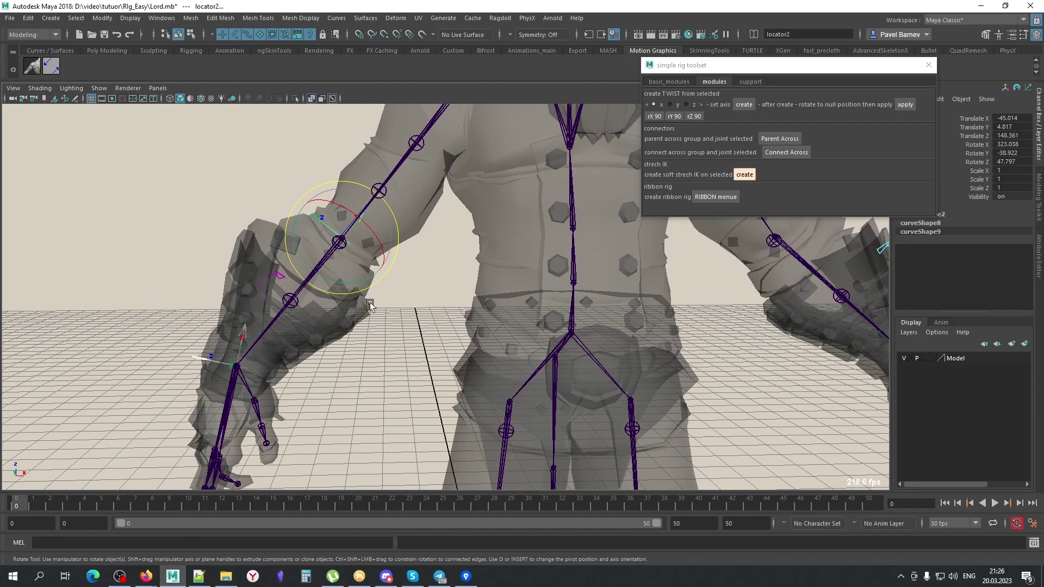
Scale locator2 to about 2.448 around the right forearm
{"action": "middle_click_drag", "start_coordinate": [359, 412], "coordinate": [480, 401], "text": "alt"}
{"action": "key", "text": "r"}
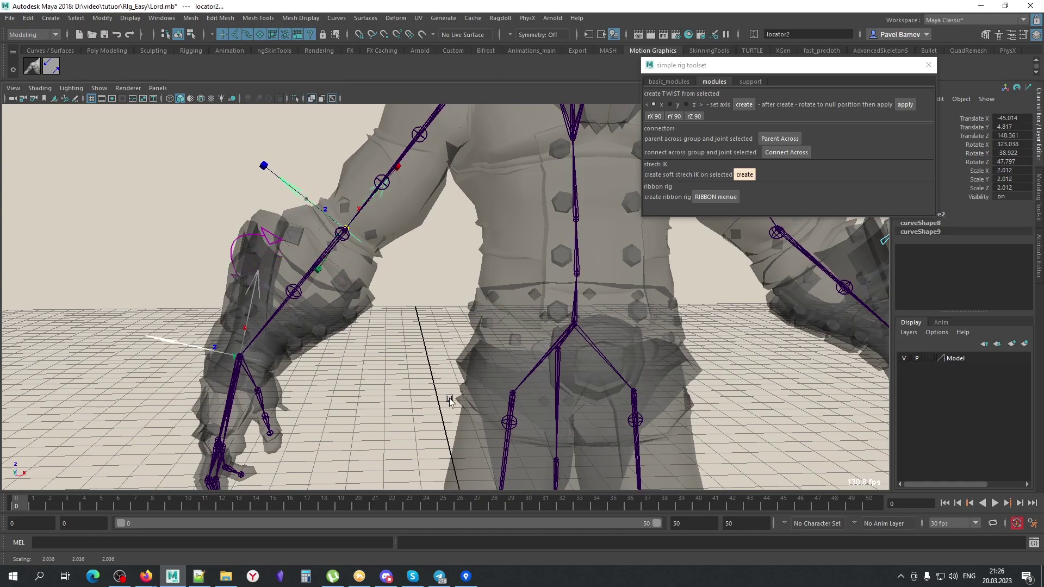
{"action": "key", "text": "alt+x"}
{"action": "left_click_drag", "start_coordinate": [481, 400], "coordinate": [304, 326], "text": "alt"}
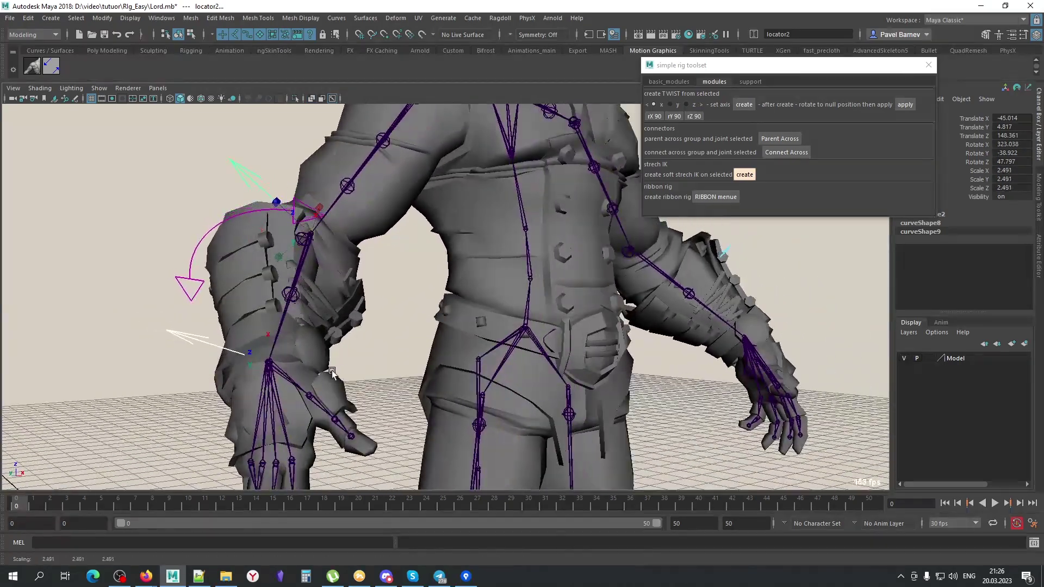
Orbit around the character and select elbow_roll1, whose Rot Scale reads 0.7
{"action": "middle_click_drag", "start_coordinate": [304, 326], "coordinate": [282, 314]}
{"action": "mouse_move", "coordinate": [282, 314]}
{"action": "left_mouse_down", "text": "alt"}
{"action": "mouse_move", "coordinate": [261, 220]}
{"action": "mouse_move", "coordinate": [407, 307]}
{"action": "mouse_move", "coordinate": [304, 234]}
{"action": "left_mouse_up", "text": "alt"}
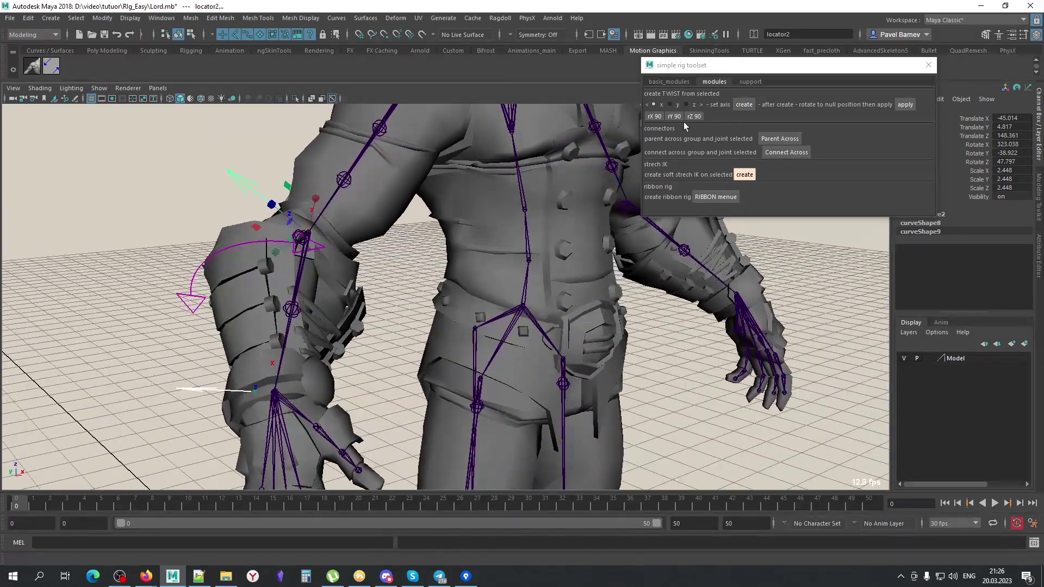
{"action": "left_click", "coordinate": [206, 253]}
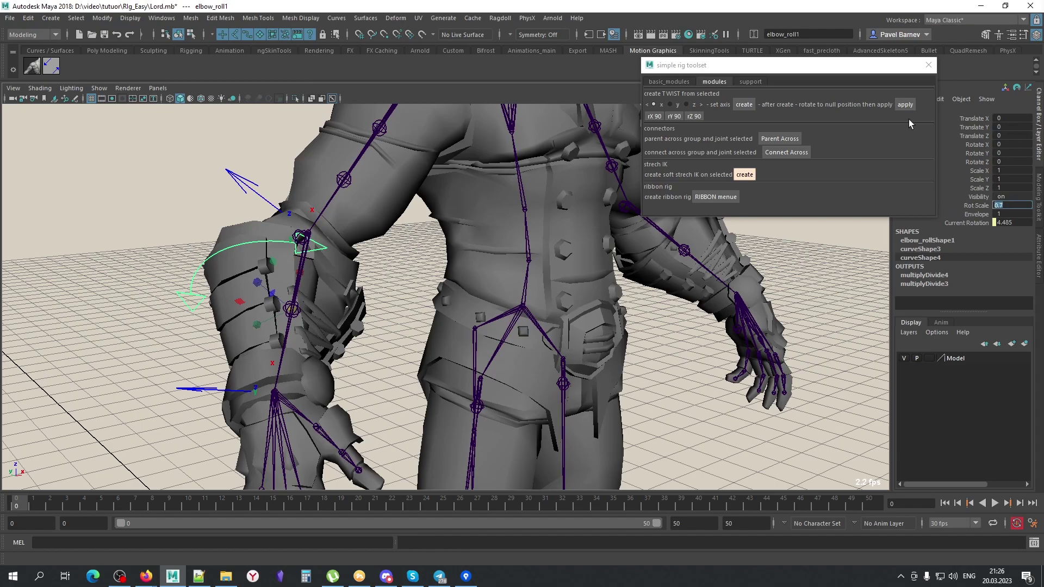
{"action": "left_click_drag", "start_coordinate": [266, 256], "coordinate": [333, 346], "text": "alt"}
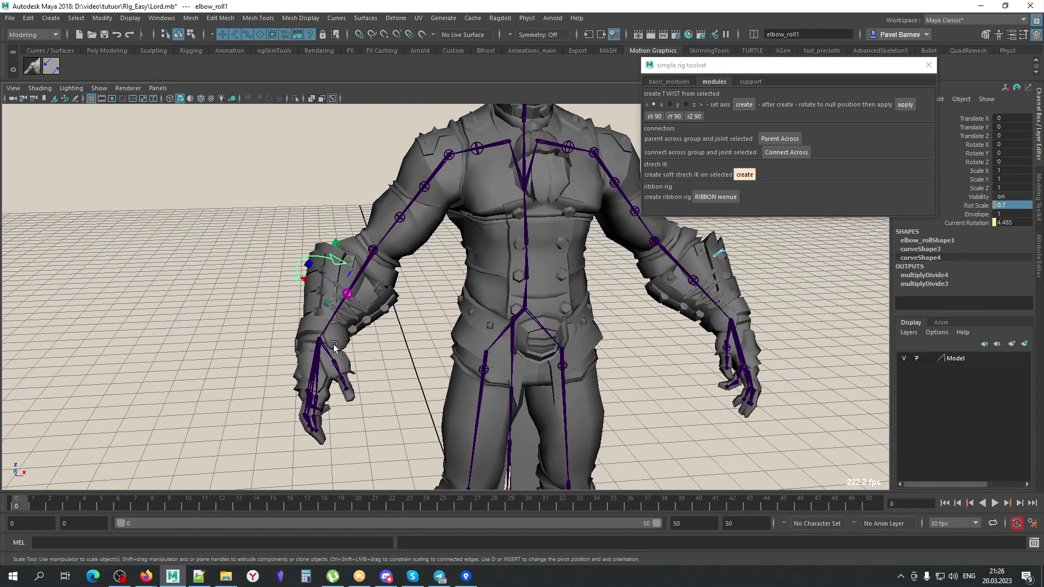
Frame the chest and left shoulder and select Arm_Left_joint for rotating
{"action": "key", "text": "e"}
{"action": "left_click", "coordinate": [492, 291]}
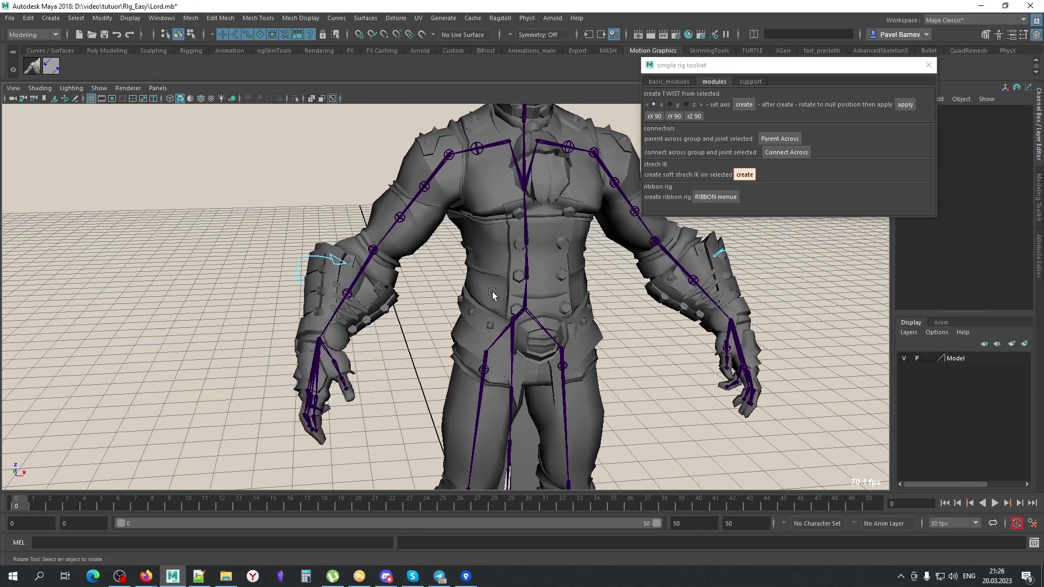
{"action": "mouse_move", "coordinate": [491, 291]}
{"action": "left_mouse_down", "text": "alt"}
{"action": "mouse_move", "coordinate": [374, 384]}
{"action": "mouse_move", "coordinate": [381, 246]}
{"action": "mouse_move", "coordinate": [376, 283]}
{"action": "left_mouse_up", "text": "alt"}
{"action": "key", "text": "alt+x"}
{"action": "right_click_drag", "start_coordinate": [377, 283], "coordinate": [426, 283], "text": "alt"}
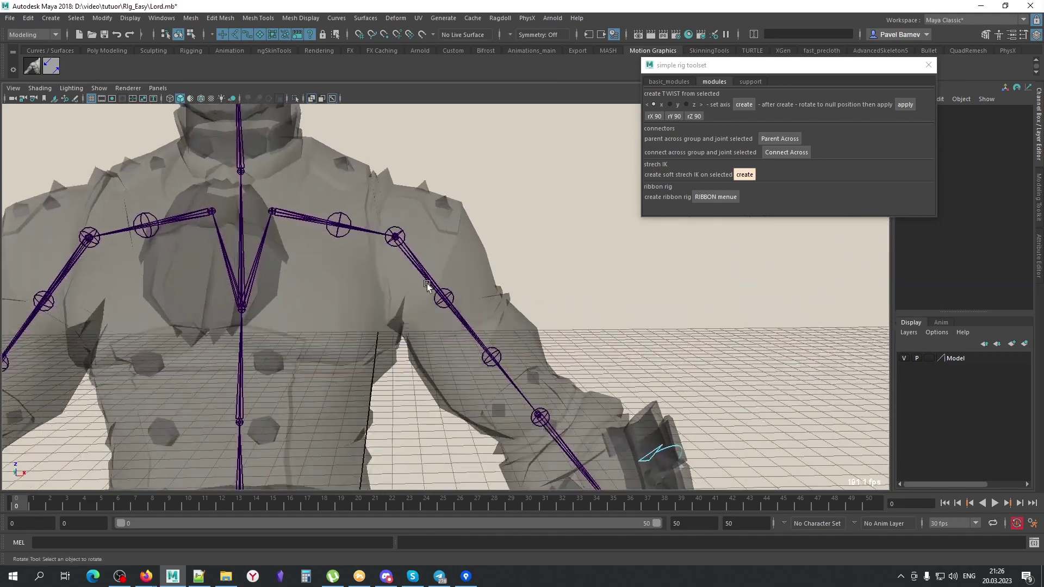
{"action": "middle_click_drag", "start_coordinate": [426, 282], "coordinate": [440, 262], "text": "alt"}
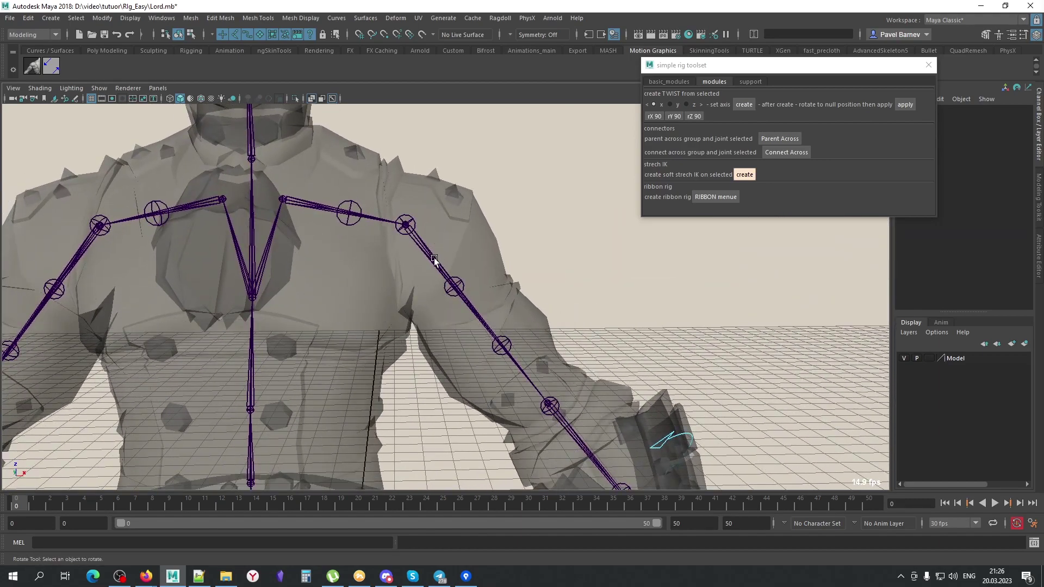
{"action": "left_click", "coordinate": [435, 260]}
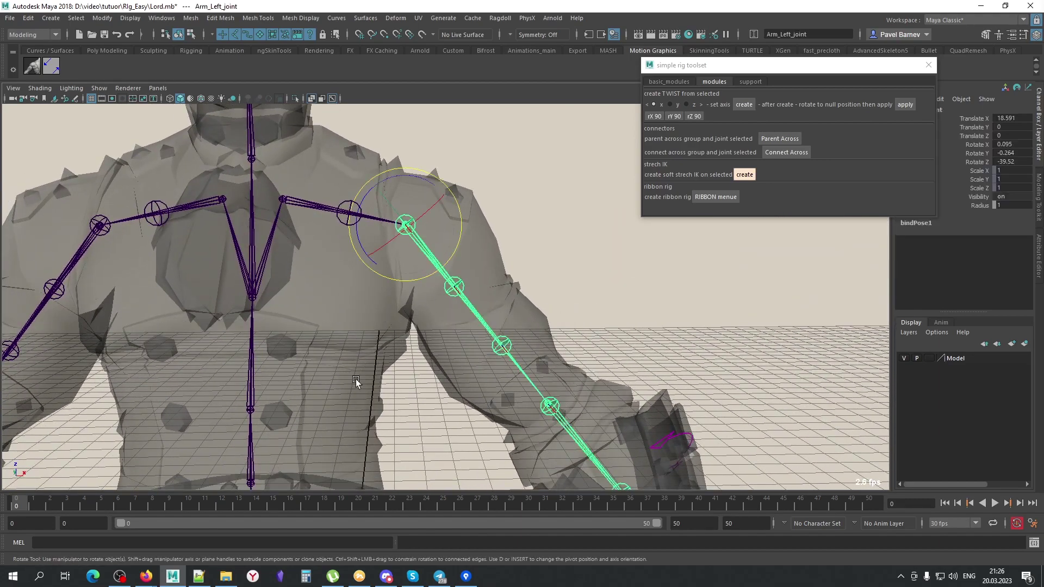
{"action": "scroll", "coordinate": [453, 361], "scroll_direction": "down", "scroll_amount": 3}
{"action": "key", "text": "alt+x"}
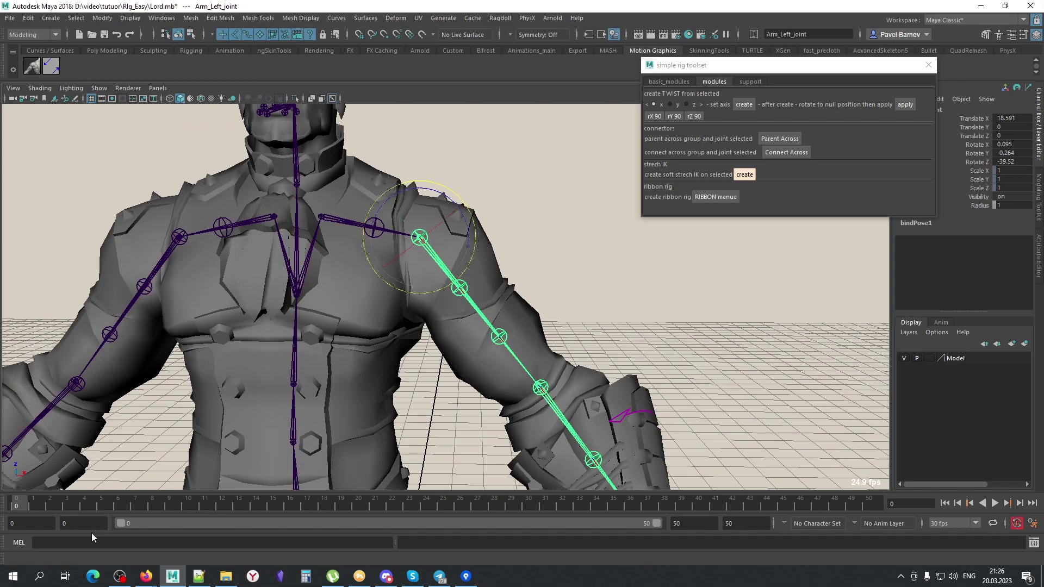
At frame 10, raise Arm_Left_joint up past horizontal to test deformation
{"action": "left_click_drag", "start_coordinate": [18, 507], "coordinate": [188, 507]}
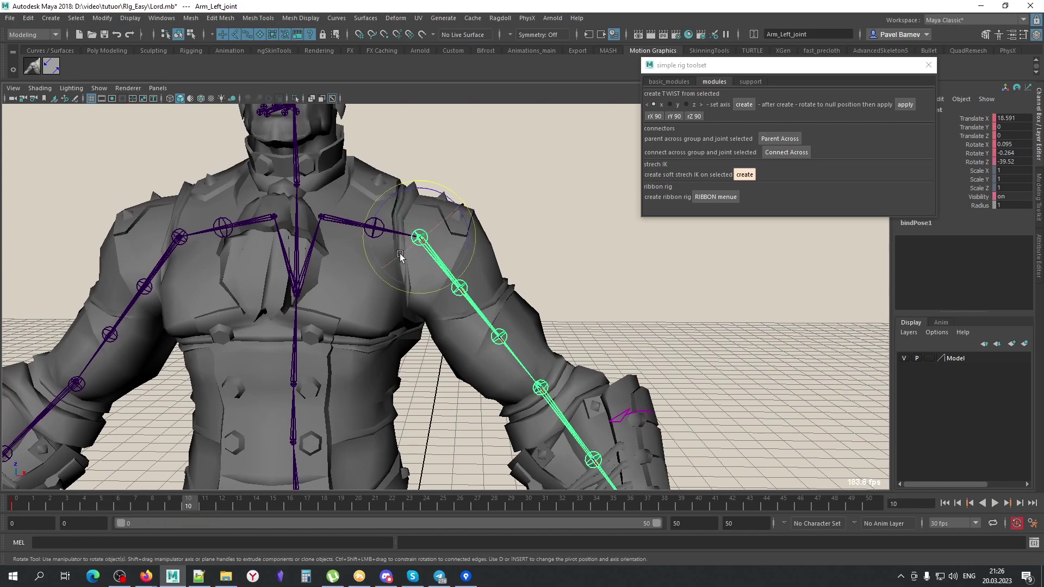
{"action": "left_click_drag", "start_coordinate": [400, 255], "coordinate": [448, 230]}
{"action": "key", "text": "ctrl+z"}
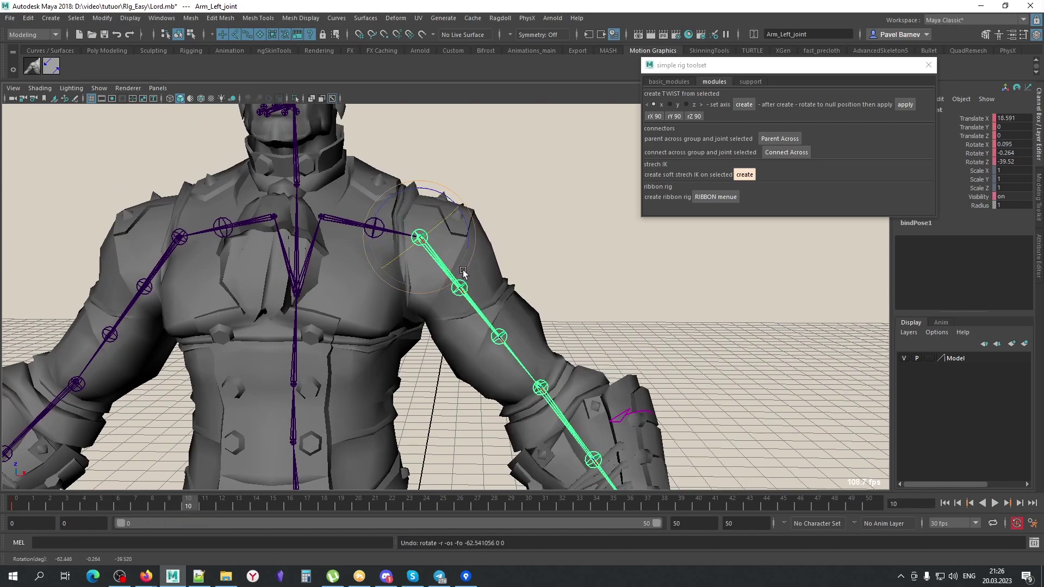
{"action": "mouse_move", "coordinate": [463, 273]}
{"action": "left_mouse_down"}
{"action": "mouse_move", "coordinate": [506, 371]}
{"action": "mouse_move", "coordinate": [455, 355]}
{"action": "left_mouse_up"}
{"action": "mouse_move", "coordinate": [454, 355]}
{"action": "middle_mouse_down"}
{"action": "mouse_move", "coordinate": [565, 429]}
{"action": "mouse_move", "coordinate": [621, 429]}
{"action": "mouse_move", "coordinate": [523, 402]}
{"action": "middle_mouse_up"}
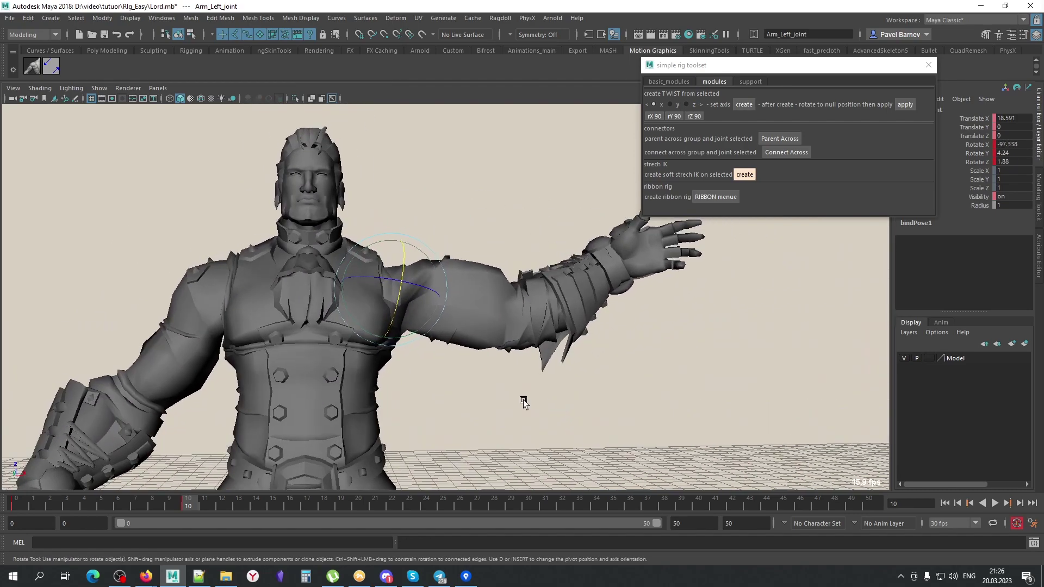
{"action": "mouse_move", "coordinate": [522, 402]}
{"action": "left_mouse_down", "text": "alt"}
{"action": "mouse_move", "coordinate": [436, 415]}
{"action": "mouse_move", "coordinate": [324, 410]}
{"action": "mouse_move", "coordinate": [582, 403]}
{"action": "mouse_move", "coordinate": [393, 283]}
{"action": "left_mouse_up", "text": "alt"}
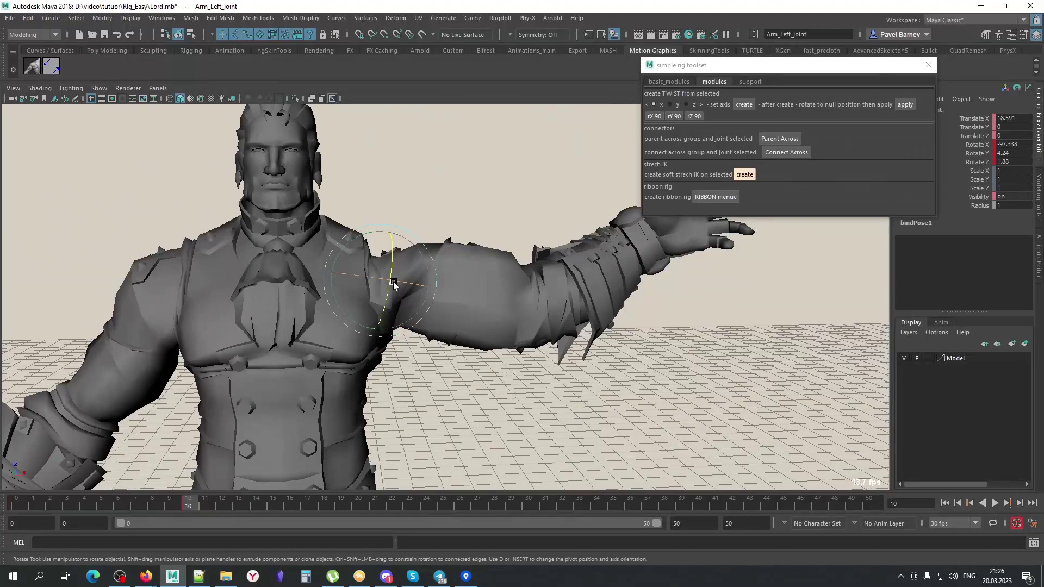
Select sh_rot_L and rotate it to test the shoulder deformation
{"action": "key", "text": "alt+a"}
{"action": "left_click", "coordinate": [428, 369]}
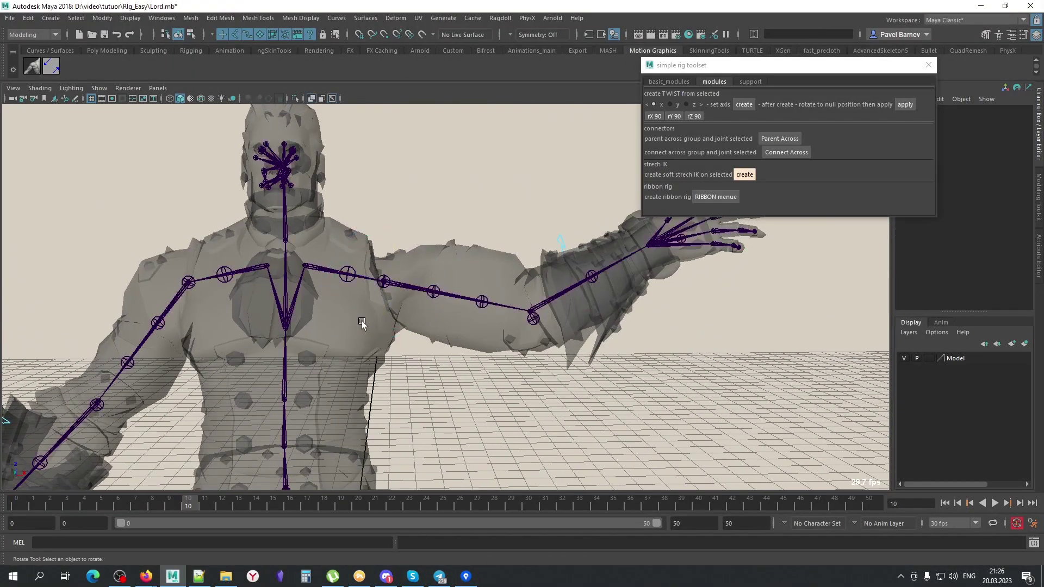
{"action": "left_click", "coordinate": [349, 278]}
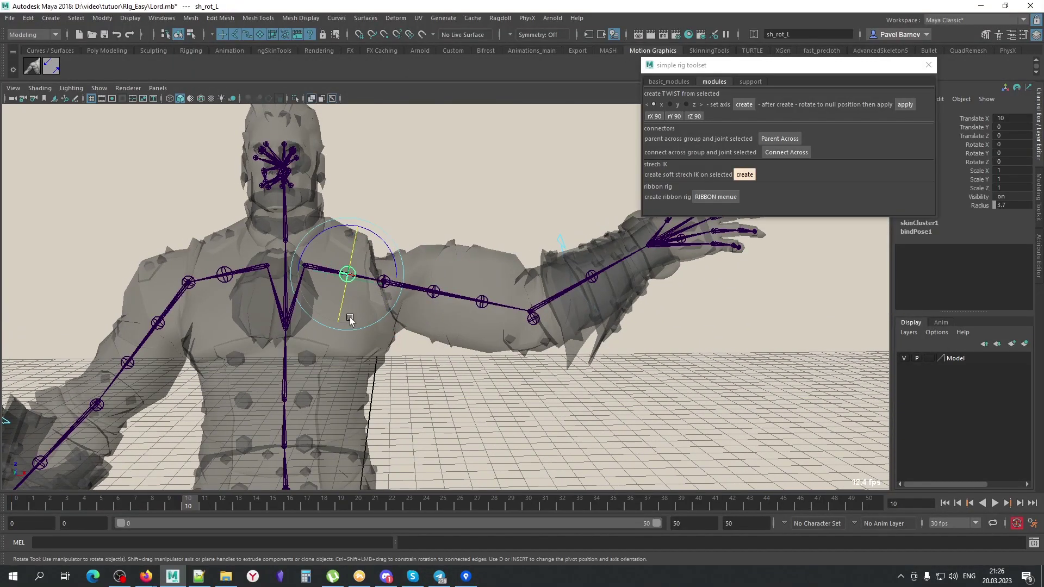
{"action": "key", "text": "alt+a"}
{"action": "left_click_drag", "start_coordinate": [350, 303], "coordinate": [344, 298], "text": "alt"}
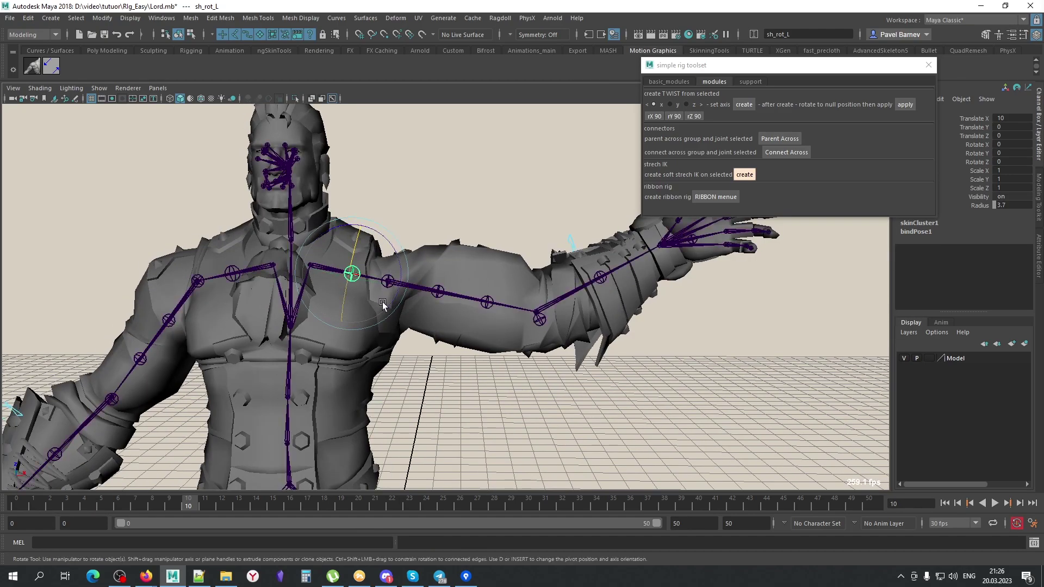
{"action": "left_click_drag", "start_coordinate": [346, 298], "coordinate": [354, 272]}
Inspect Arm_Left_Plecho_joint and the upper-arm roll joints with textures shown
{"action": "left_click", "coordinate": [388, 283]}
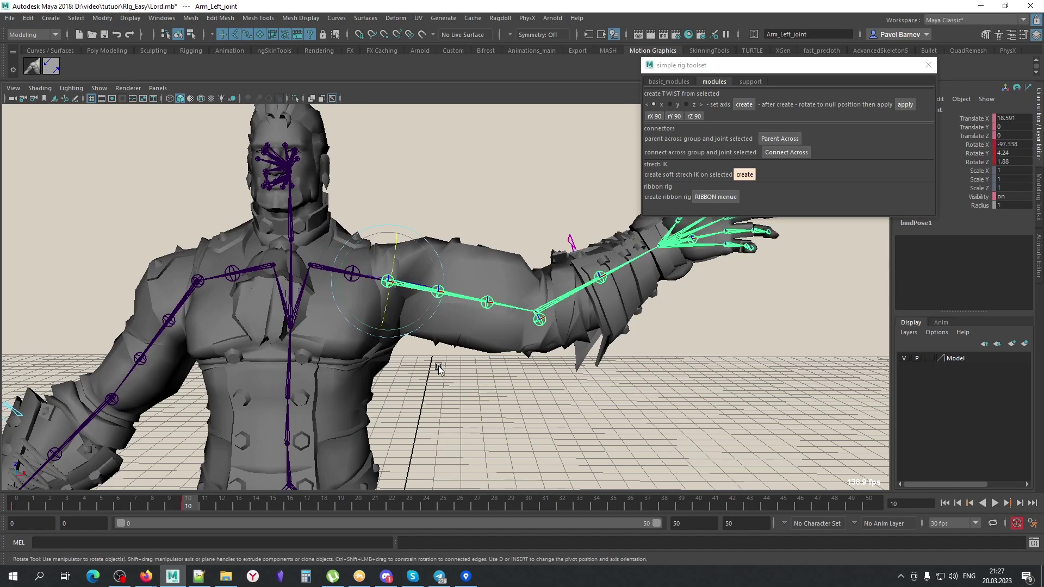
{"action": "left_click", "coordinate": [415, 317]}
{"action": "left_click", "coordinate": [488, 312]}
{"action": "left_click", "coordinate": [489, 395]}
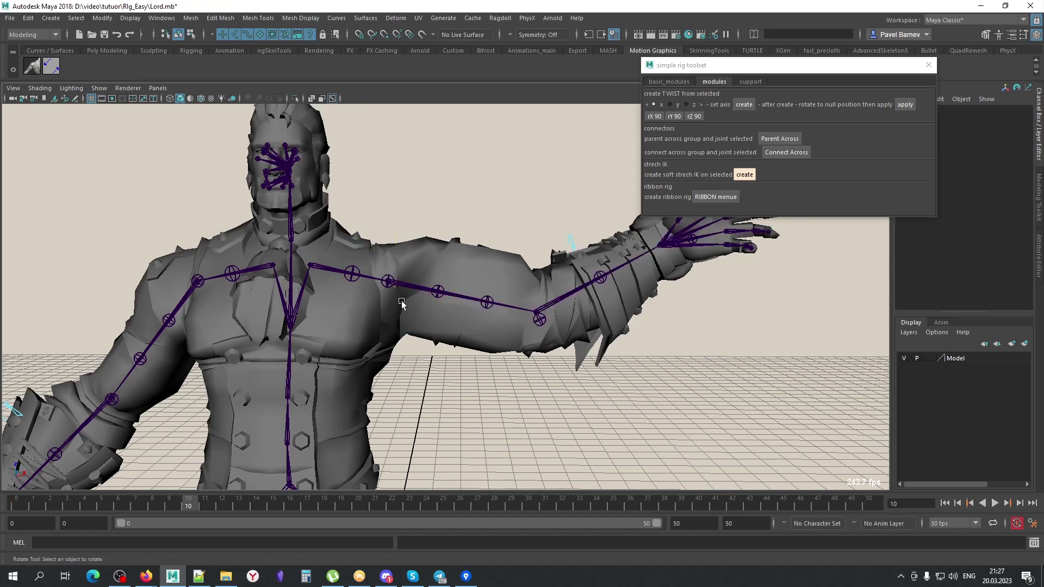
{"action": "left_click", "coordinate": [388, 284]}
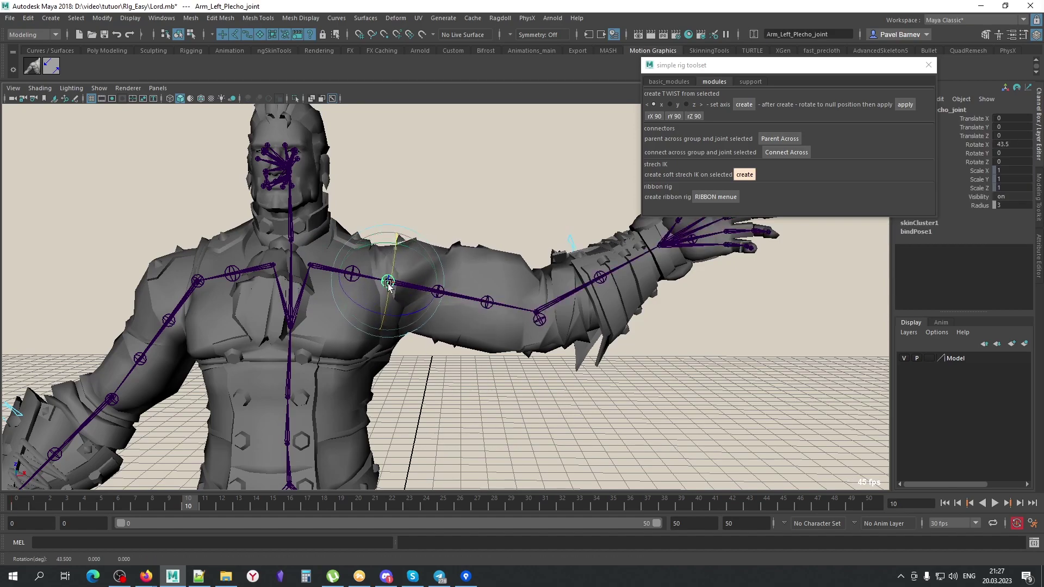
{"action": "left_click", "coordinate": [439, 301]}
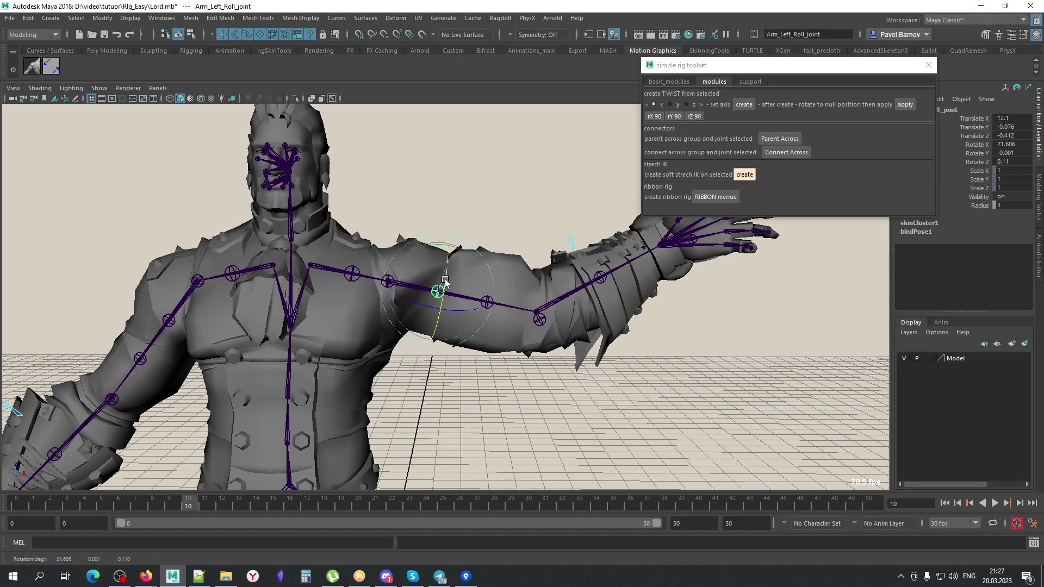
{"action": "key", "text": "6"}
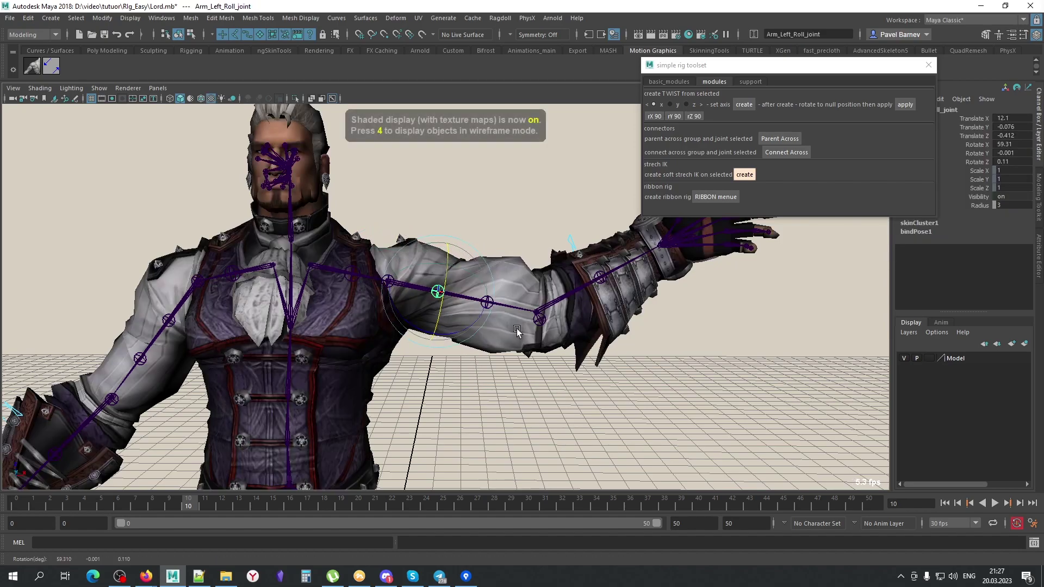
{"action": "left_click", "coordinate": [489, 313]}
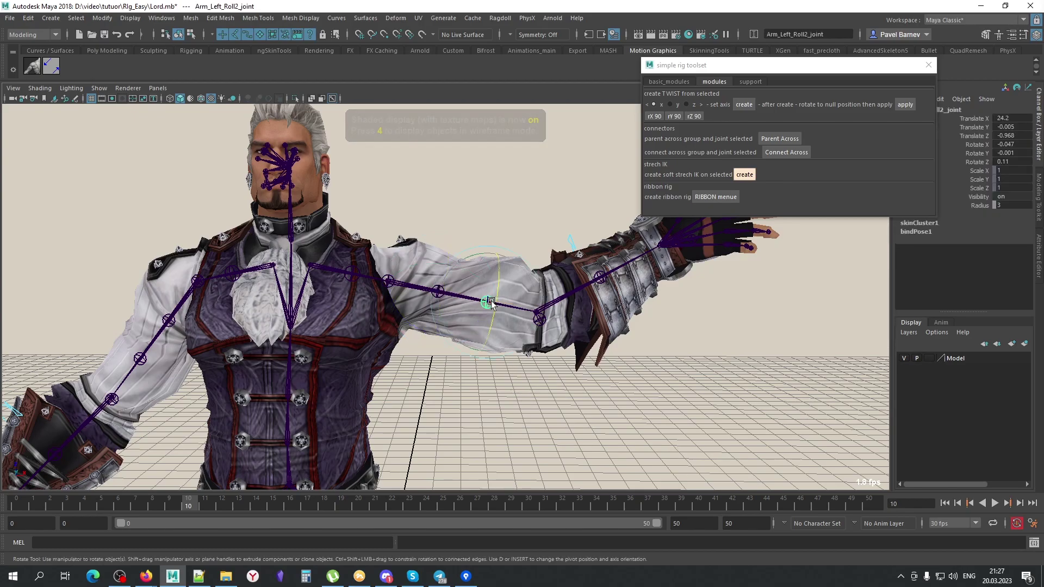
{"action": "left_click_drag", "start_coordinate": [489, 310], "coordinate": [437, 371], "text": "alt"}
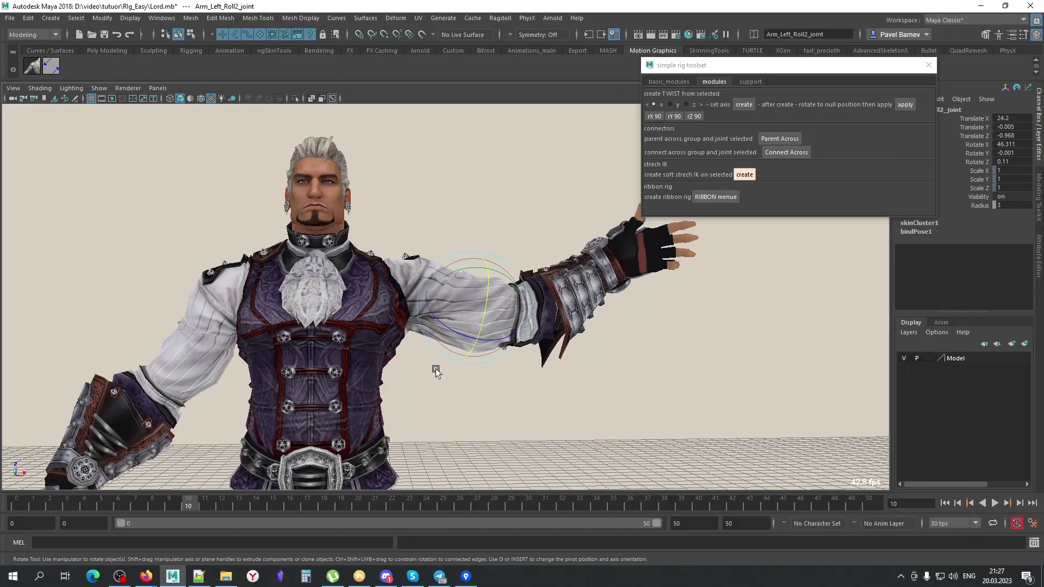
Undo the selection changes, return to frame 0, and reselect Arm_Left_joint
{"action": "key", "text": "ctrl+z"}
{"action": "key", "text": "ctrl+z"}
{"action": "key", "text": "ctrl+z"}
{"action": "key", "text": "ctrl+z"}
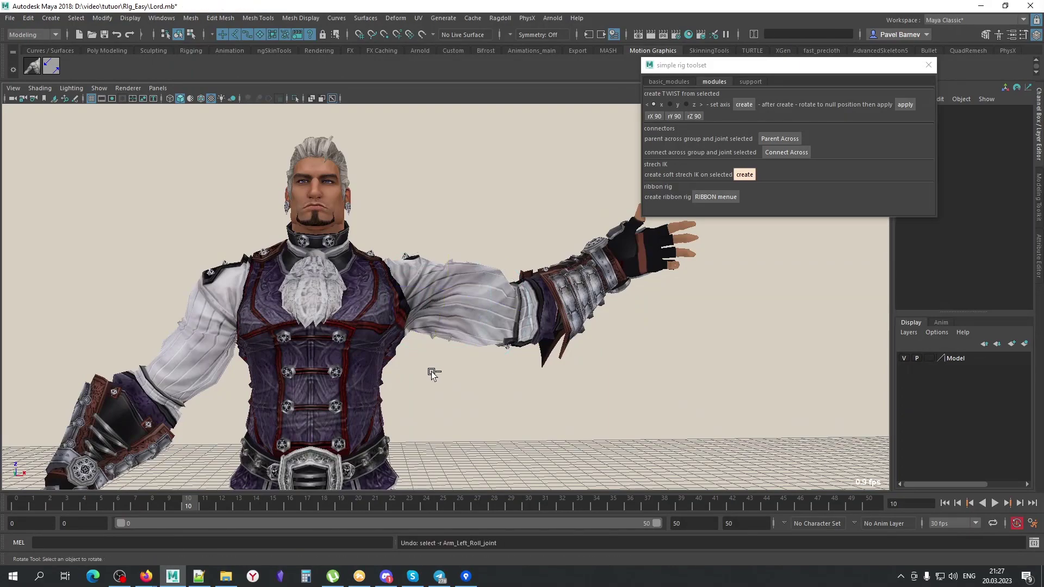
{"action": "key", "text": "ctrl+z"}
{"action": "key", "text": "ctrl+z"}
{"action": "key", "text": "ctrl+z"}
{"action": "key", "text": "ctrl+z"}
{"action": "key", "text": "ctrl+z"}
{"action": "key", "text": "ctrl+z"}
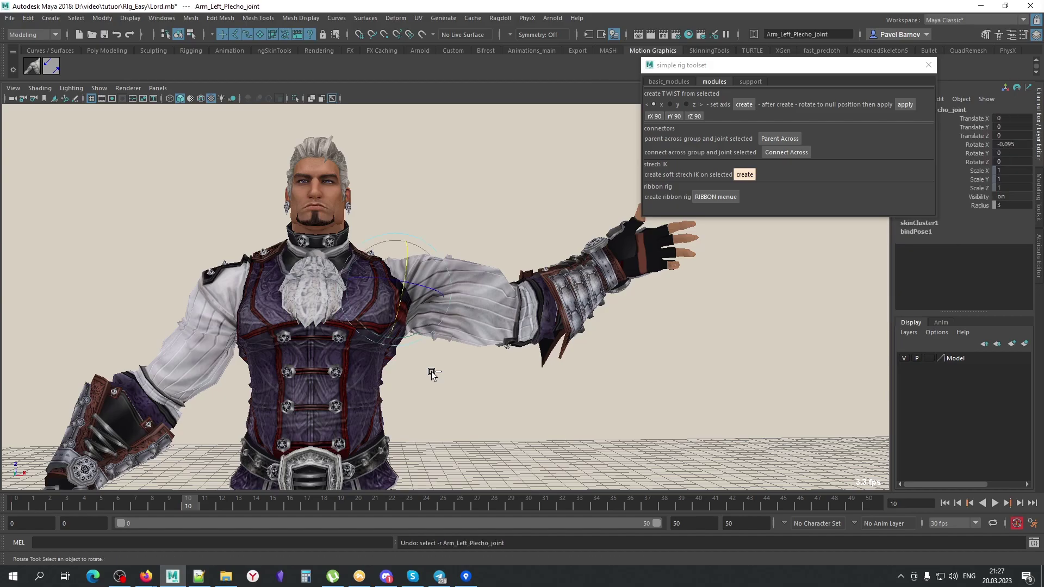
{"action": "key", "text": "ctrl+z"}
{"action": "key", "text": "ctrl+z"}
{"action": "key", "text": "ctrl+z"}
{"action": "left_click_drag", "start_coordinate": [192, 510], "coordinate": [16, 506]}
{"action": "key", "text": "alt+x"}
{"action": "mouse_move", "coordinate": [511, 361]}
{"action": "left_mouse_down", "text": "alt"}
{"action": "mouse_move", "coordinate": [356, 350]}
{"action": "mouse_move", "coordinate": [547, 266]}
{"action": "mouse_move", "coordinate": [168, 366]}
{"action": "mouse_move", "coordinate": [675, 303]}
{"action": "left_mouse_up", "text": "alt"}
{"action": "left_click", "coordinate": [547, 266]}
Turn on X-Ray and pick between the sh_rot_L and sh_rot_R shoulder joints
{"action": "key", "text": "Up"}
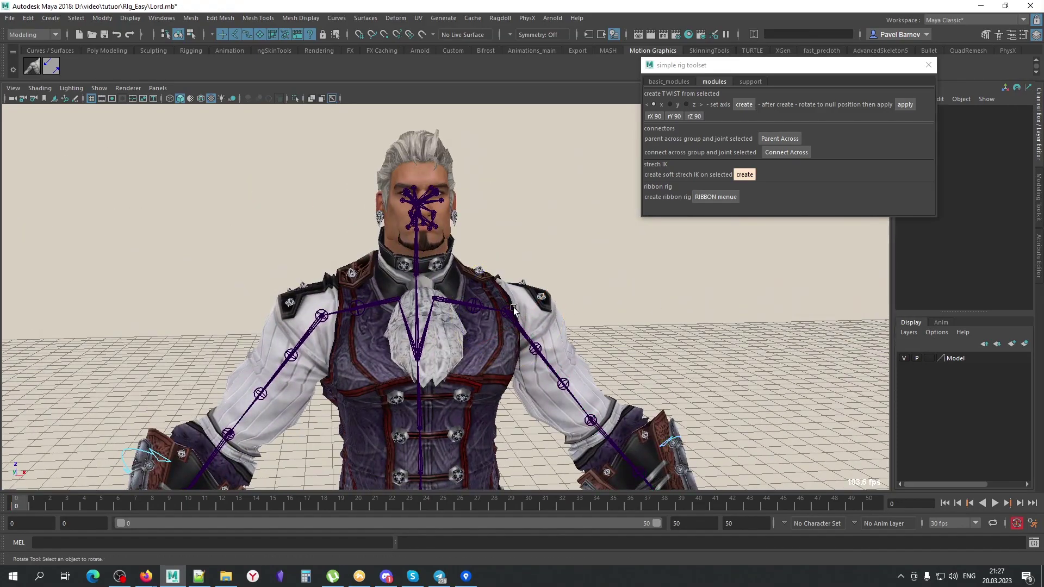
{"action": "middle_click_drag", "start_coordinate": [675, 303], "coordinate": [653, 268], "text": "alt"}
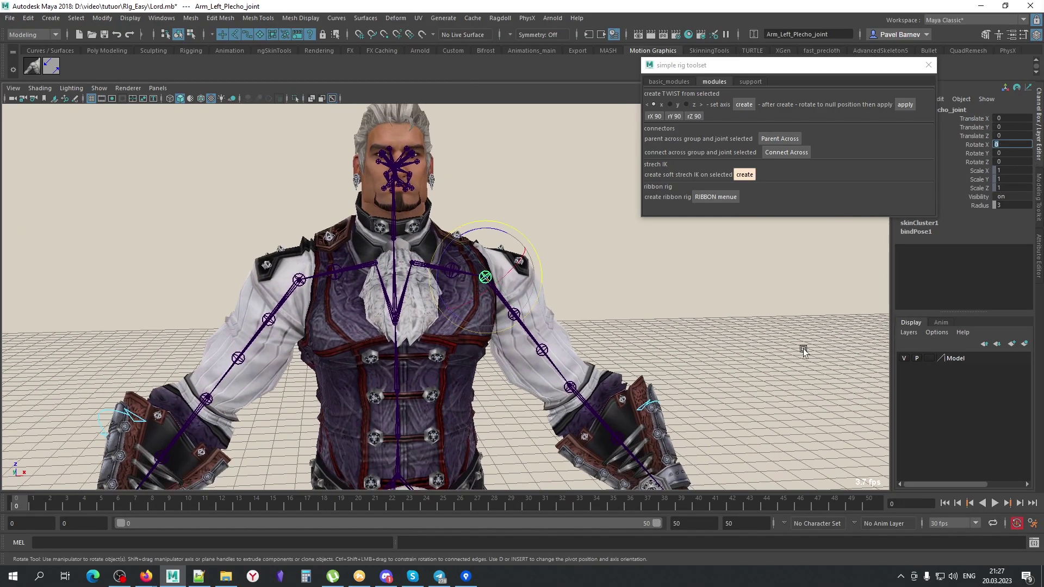
{"action": "left_click", "coordinate": [804, 345]}
{"action": "scroll", "coordinate": [628, 337], "scroll_direction": "up", "scroll_amount": 3}
{"action": "key", "text": "alt+x"}
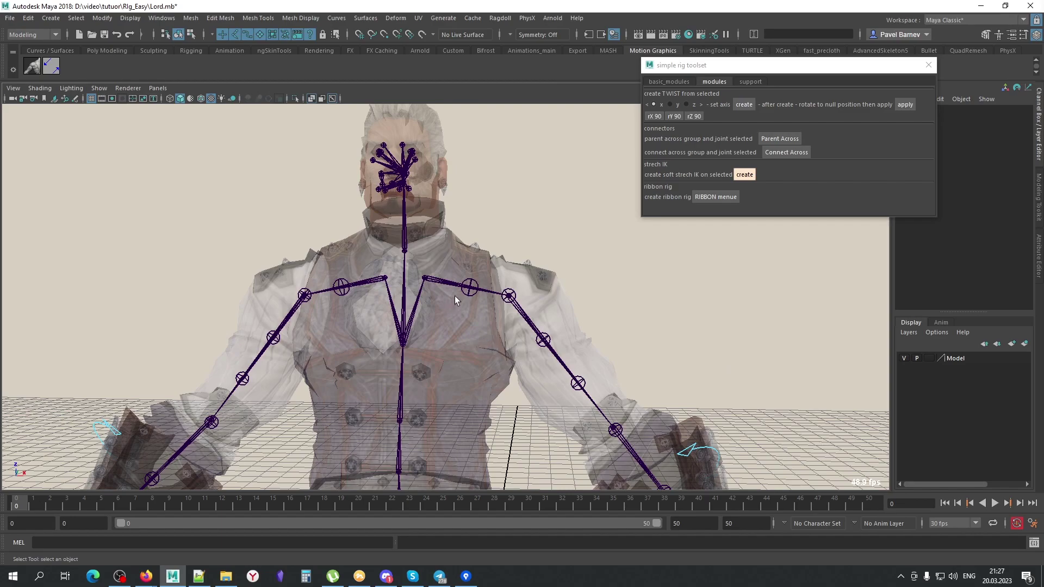
{"action": "left_click", "coordinate": [469, 288]}
{"action": "left_click", "coordinate": [340, 287]}
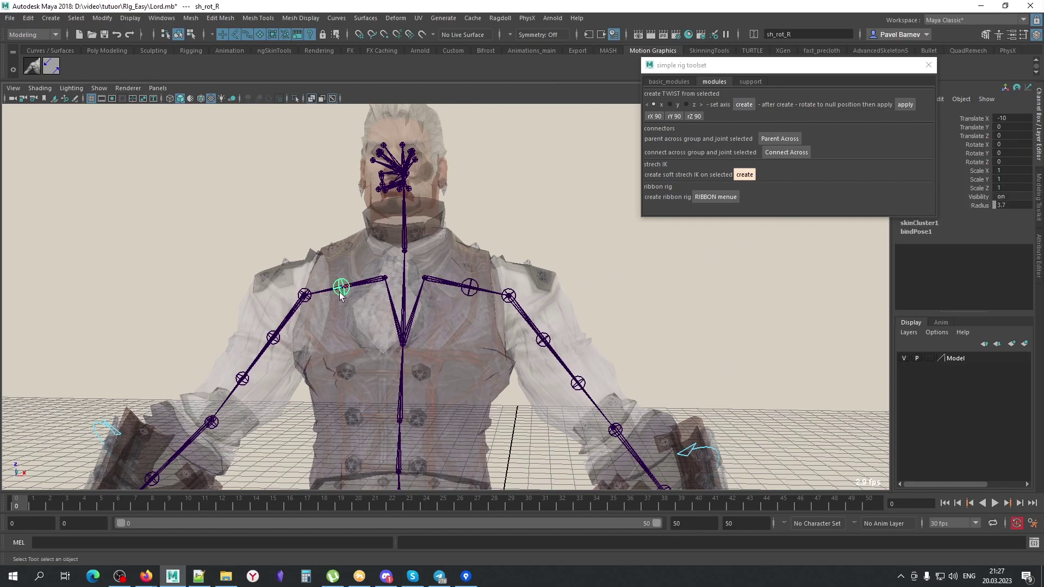
{"action": "left_click", "coordinate": [468, 295]}
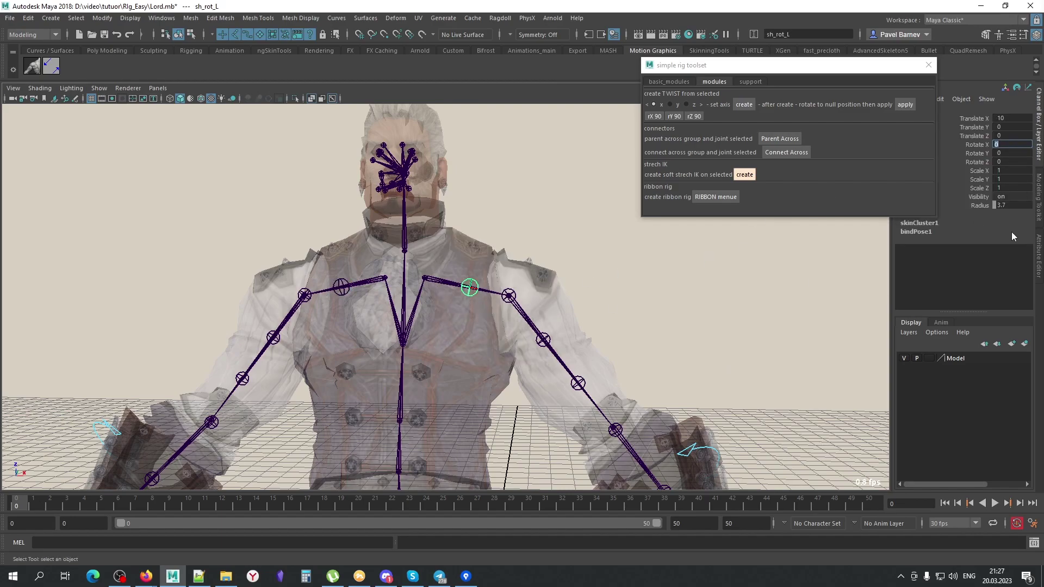
Pull the camera back and switch the mesh to untextured grey shading
{"action": "left_click", "coordinate": [710, 327]}
{"action": "right_click_drag", "start_coordinate": [710, 328], "coordinate": [449, 321], "text": "alt"}
{"action": "scroll", "coordinate": [394, 306], "scroll_direction": "up", "scroll_amount": 3}
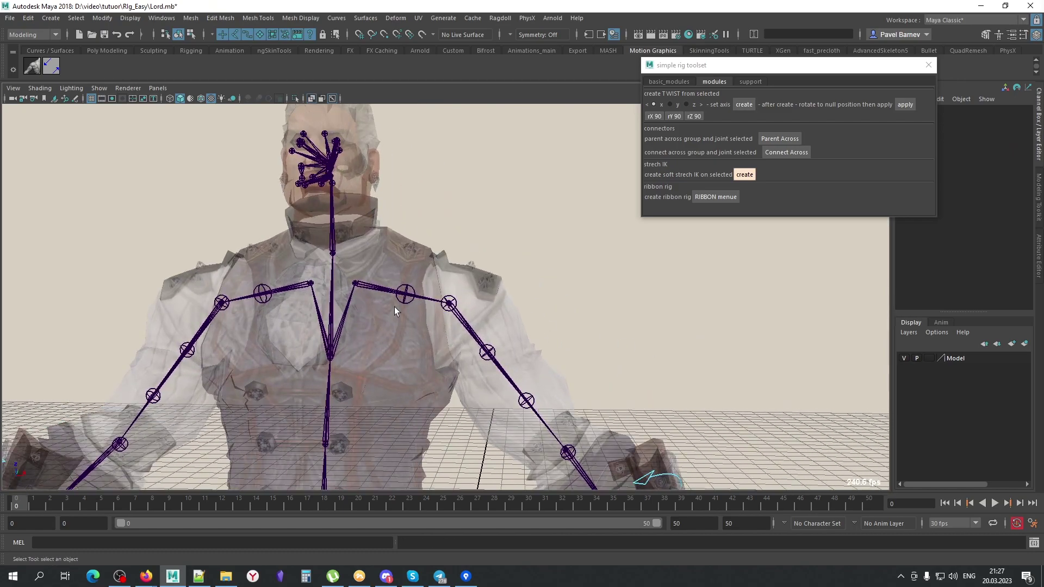
{"action": "key", "text": "5"}
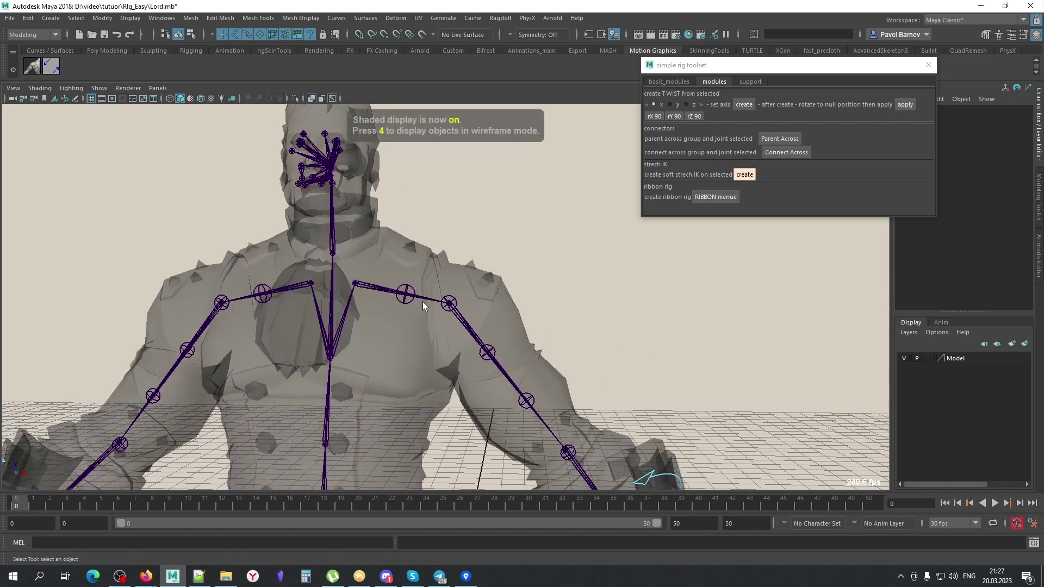
{"action": "middle_click_drag", "start_coordinate": [423, 301], "coordinate": [577, 314], "text": "alt"}
{"action": "right_click_drag", "start_coordinate": [576, 314], "coordinate": [692, 326], "text": "alt"}
Turn X-Ray back on and reselect the sh_rot_L shoulder joint
{"action": "key", "text": "alt+x"}
{"action": "right_click_drag", "start_coordinate": [575, 353], "coordinate": [535, 370], "text": "alt"}
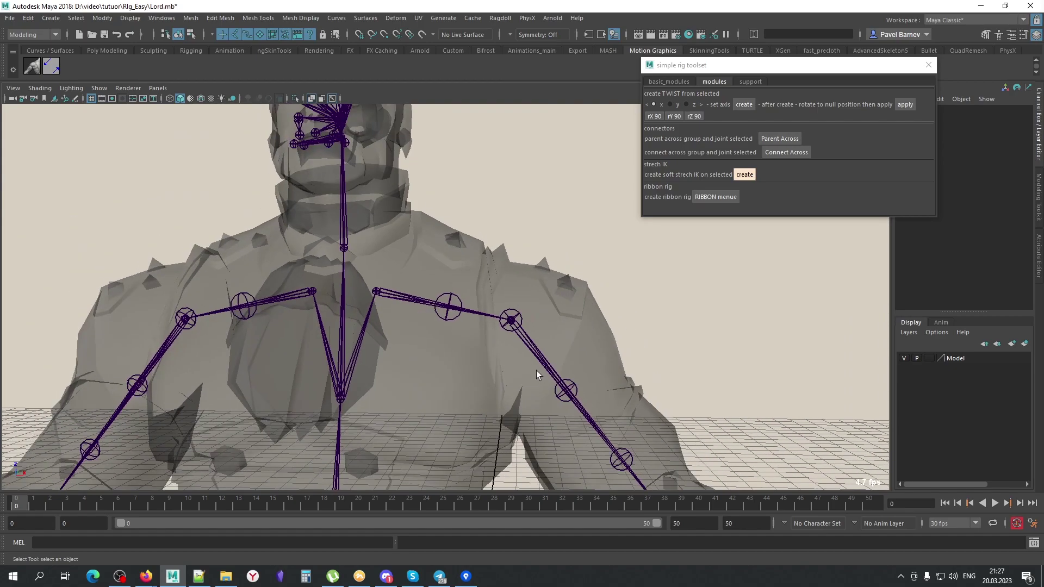
{"action": "left_click", "coordinate": [537, 356]}
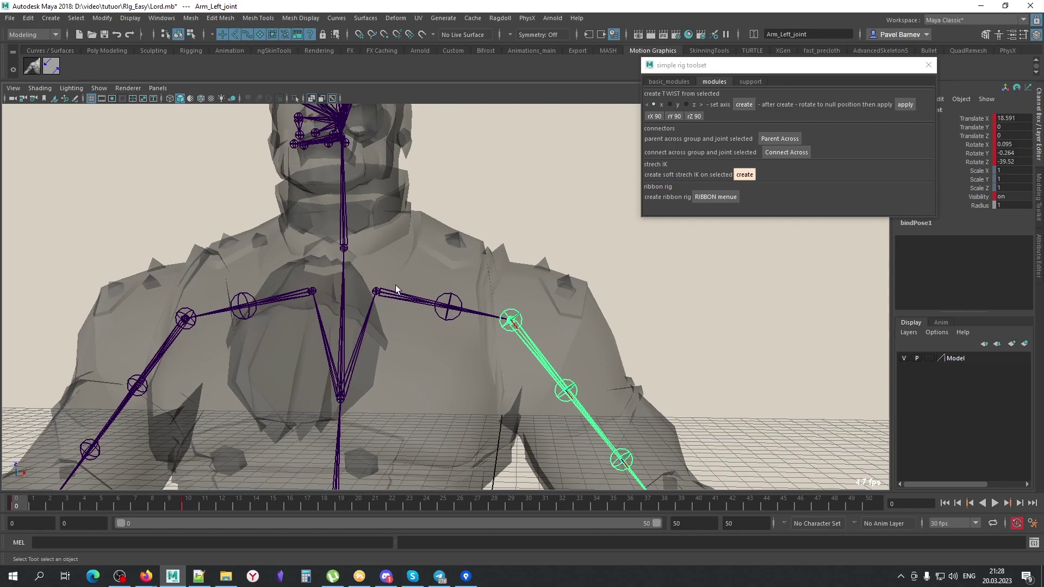
{"action": "left_click", "coordinate": [450, 318], "text": "shift"}
{"action": "left_click", "coordinate": [450, 320]}
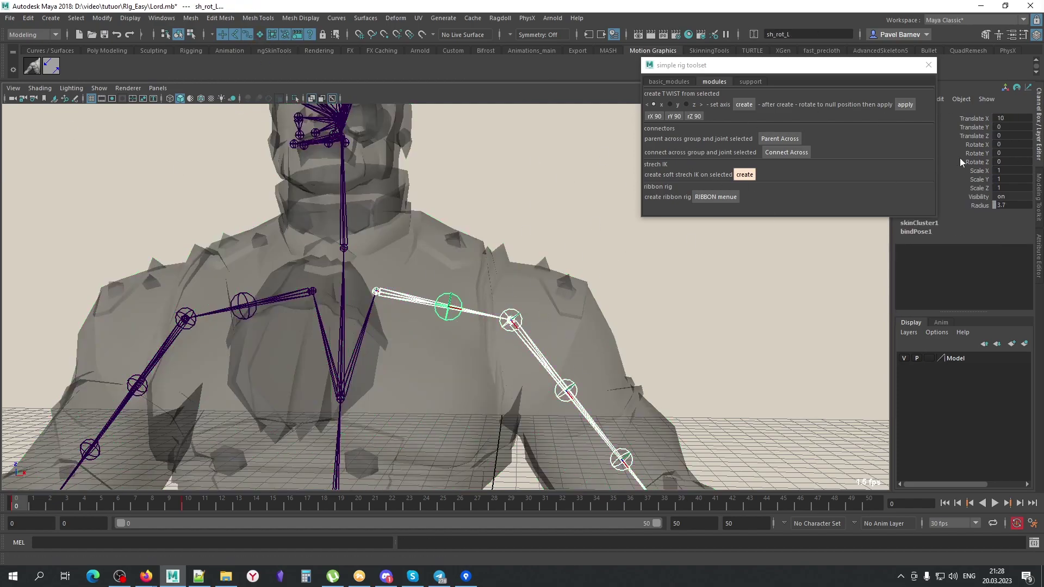
Create the left shoulder twist locator, scale it, turn it 90° on X, and apply
{"action": "left_click", "coordinate": [742, 106]}
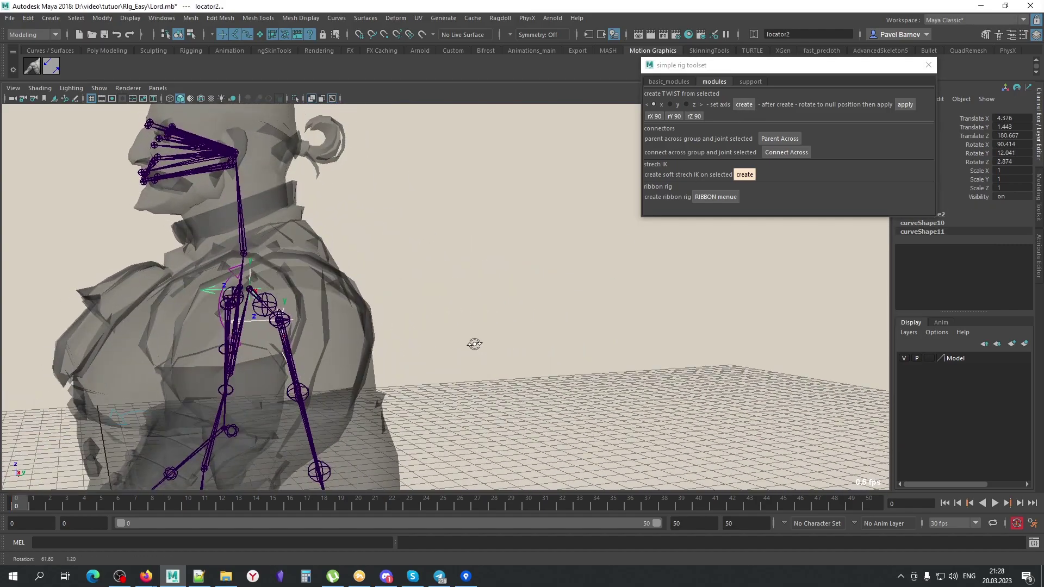
{"action": "mouse_move", "coordinate": [606, 268]}
{"action": "left_mouse_down", "text": "alt"}
{"action": "mouse_move", "coordinate": [590, 390]}
{"action": "mouse_move", "coordinate": [509, 349]}
{"action": "mouse_move", "coordinate": [459, 356]}
{"action": "mouse_move", "coordinate": [353, 311]}
{"action": "left_mouse_up", "text": "alt"}
{"action": "key", "text": "r"}
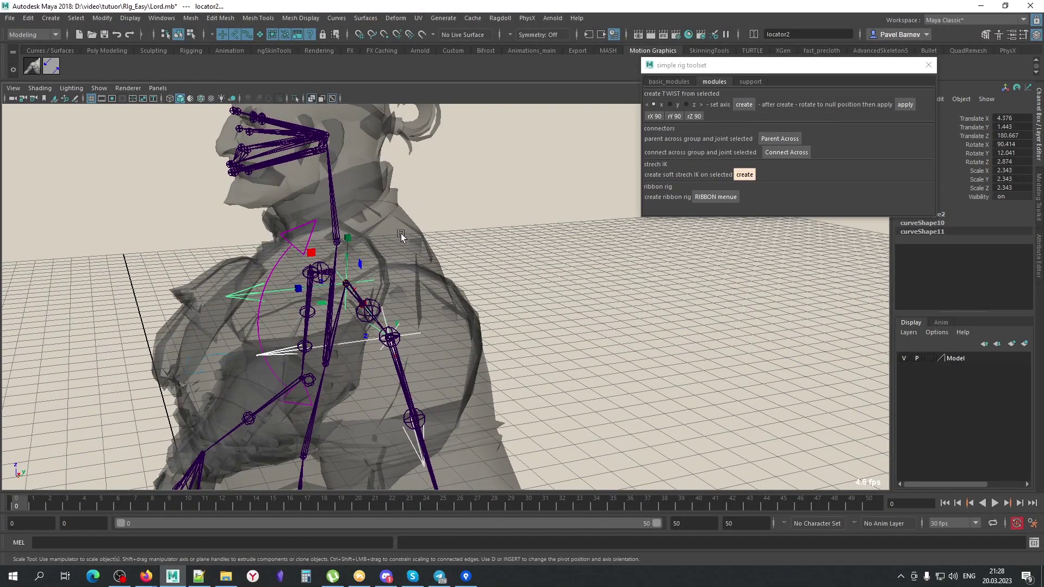
{"action": "left_click", "coordinate": [655, 116]}
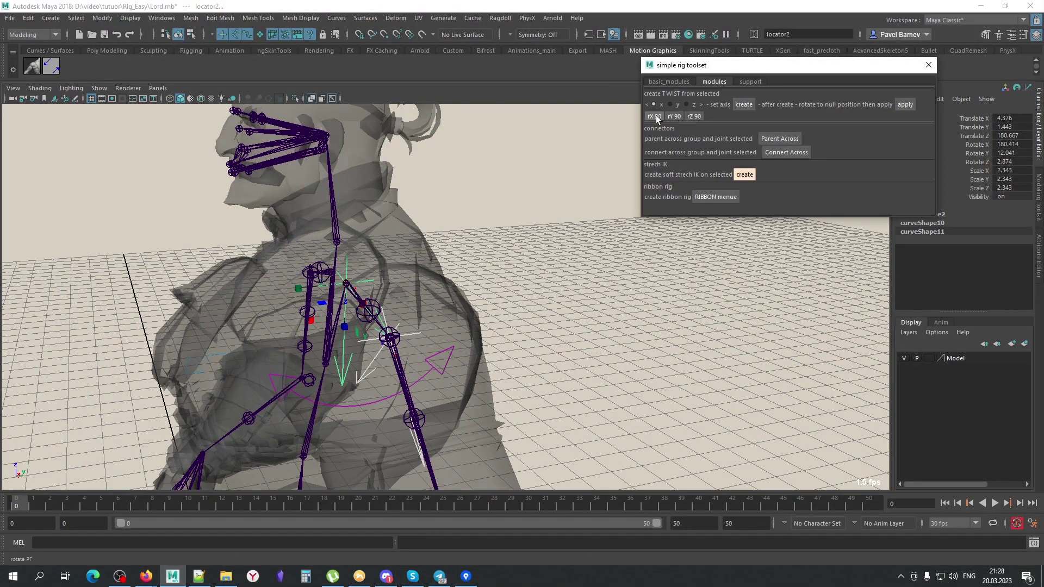
{"action": "key", "text": "bracketleft"}
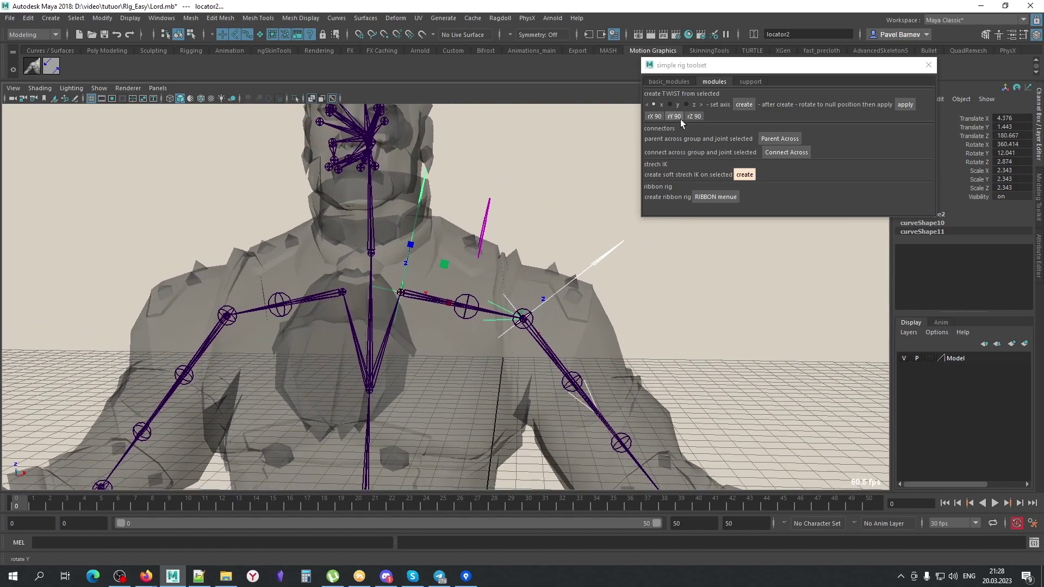
{"action": "key", "text": "bracketleft"}
{"action": "key", "text": "bracketleft"}
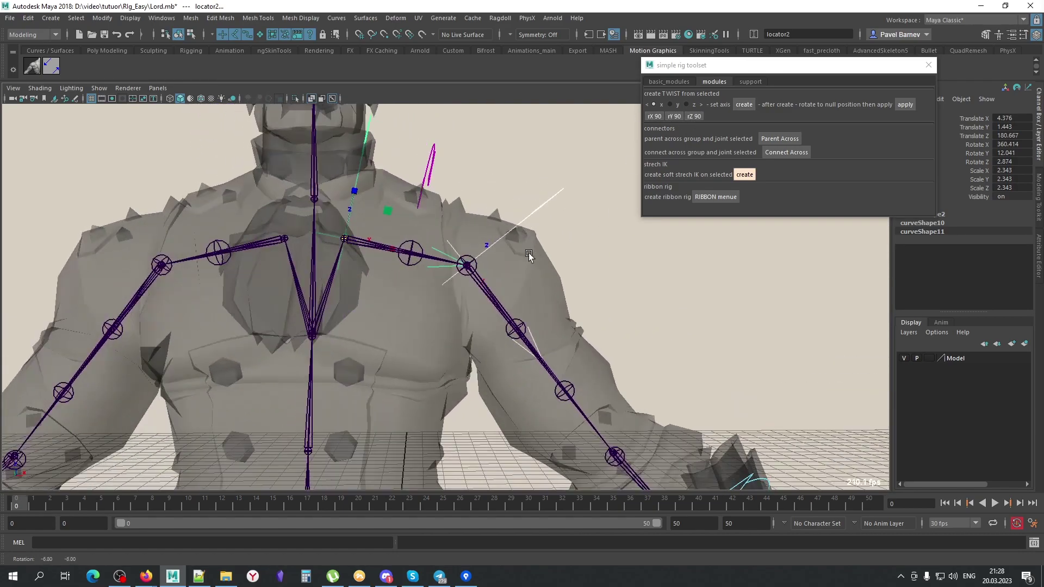
{"action": "left_click", "coordinate": [905, 106]}
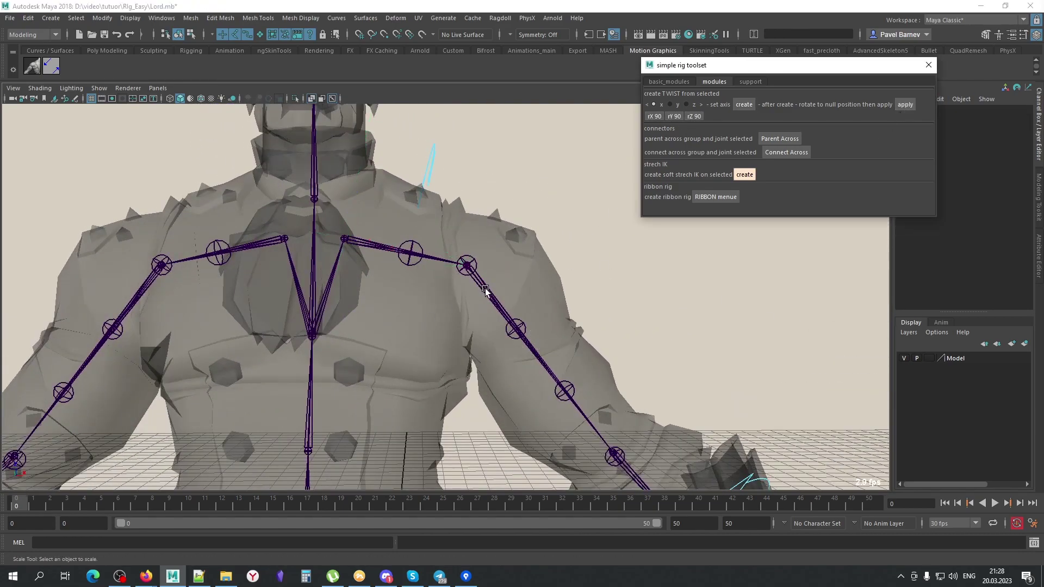
At frame 10, rotate Arm_Left_joint to test the new elbow_roll2 shoulder twist
{"action": "left_click", "coordinate": [430, 163]}
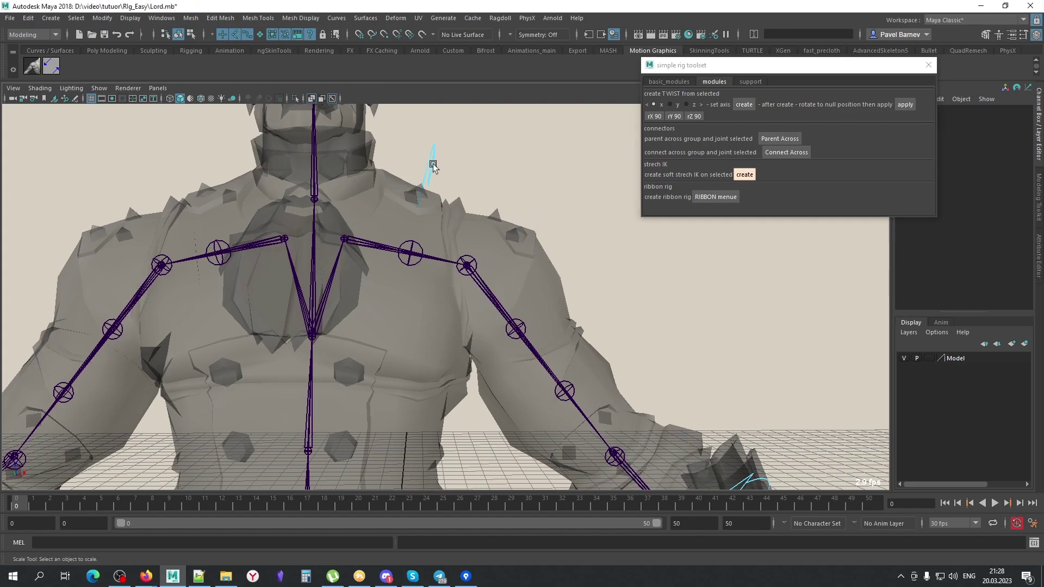
{"action": "left_click", "coordinate": [496, 303]}
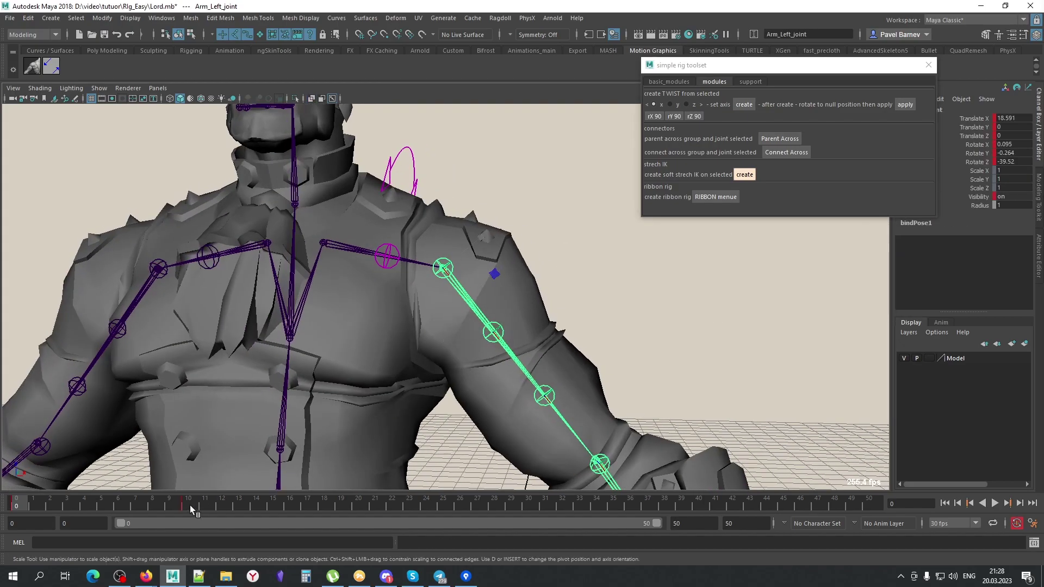
{"action": "left_click", "coordinate": [188, 505]}
{"action": "key", "text": "e"}
{"action": "mouse_move", "coordinate": [455, 264]}
{"action": "left_mouse_down"}
{"action": "mouse_move", "coordinate": [427, 300]}
{"action": "mouse_move", "coordinate": [541, 363]}
{"action": "mouse_move", "coordinate": [465, 357]}
{"action": "left_mouse_up"}
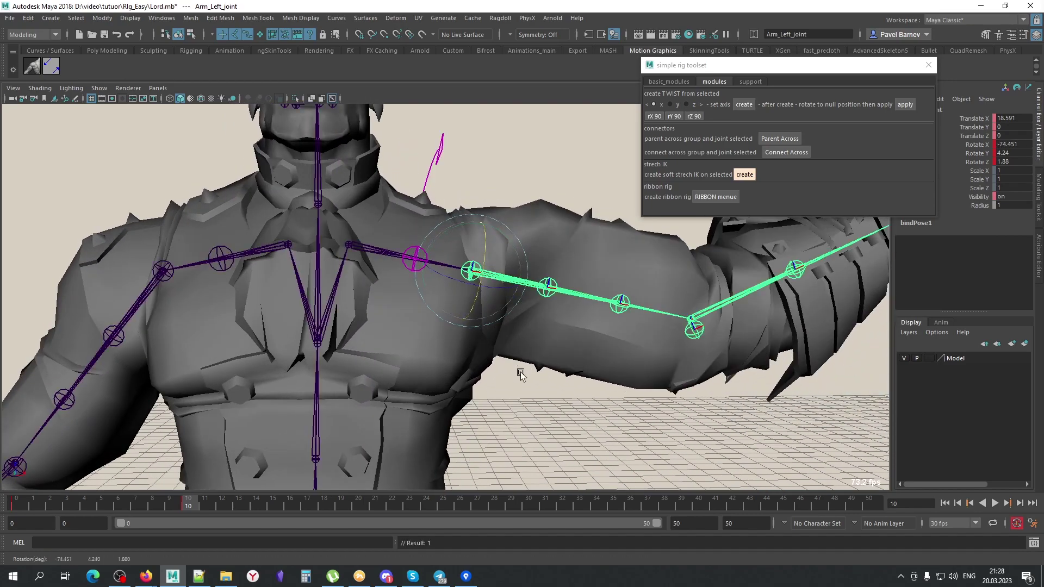
{"action": "left_click_drag", "start_coordinate": [525, 383], "coordinate": [562, 263]}
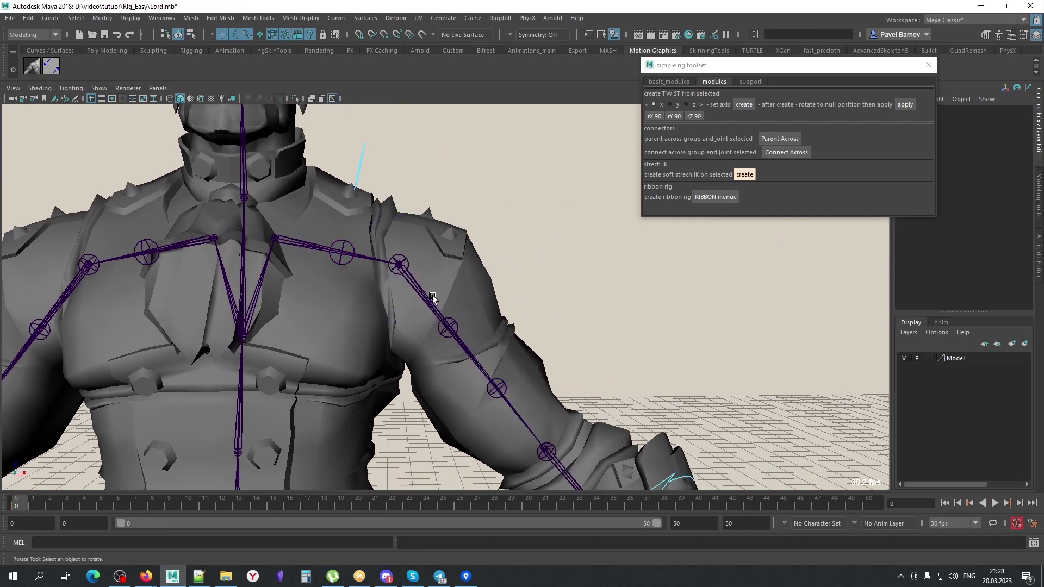
Step down the left arm chain from the shoulder to Arm_Left_Plecho_joint
{"action": "middle_click_drag", "start_coordinate": [520, 375], "coordinate": [490, 363], "text": "alt"}
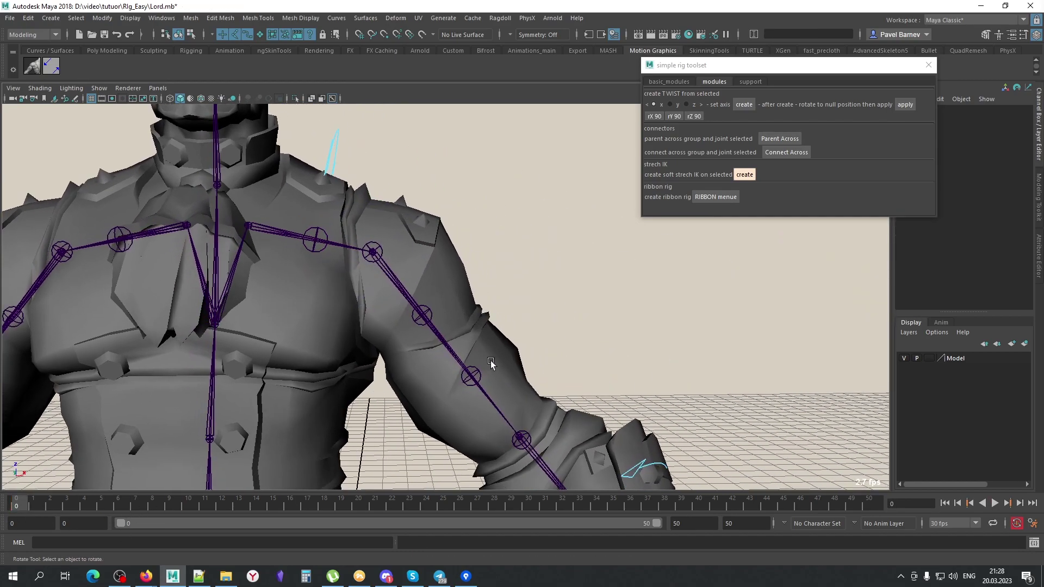
{"action": "left_click", "coordinate": [272, 230]}
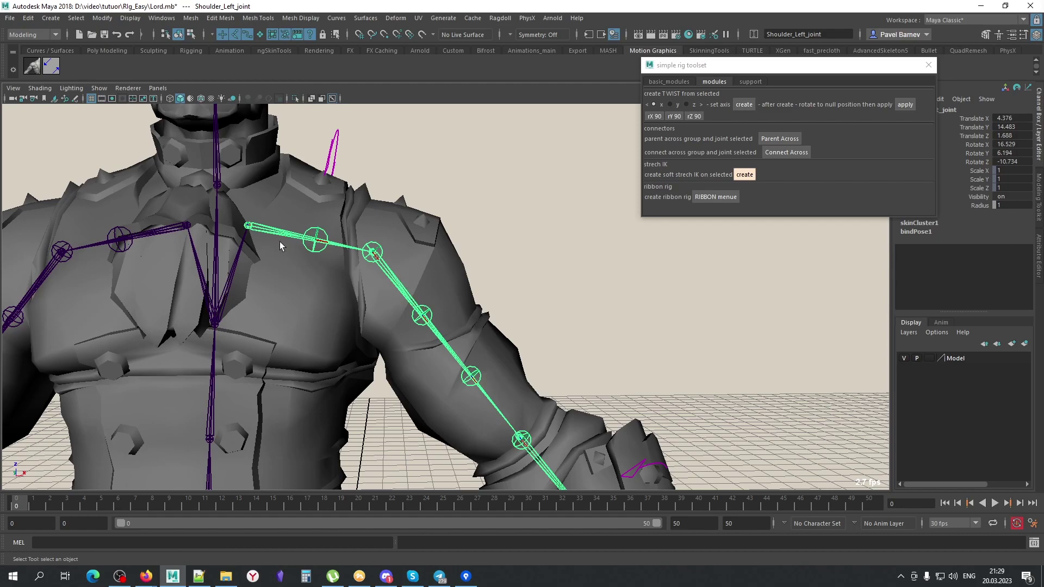
{"action": "left_click", "coordinate": [395, 281]}
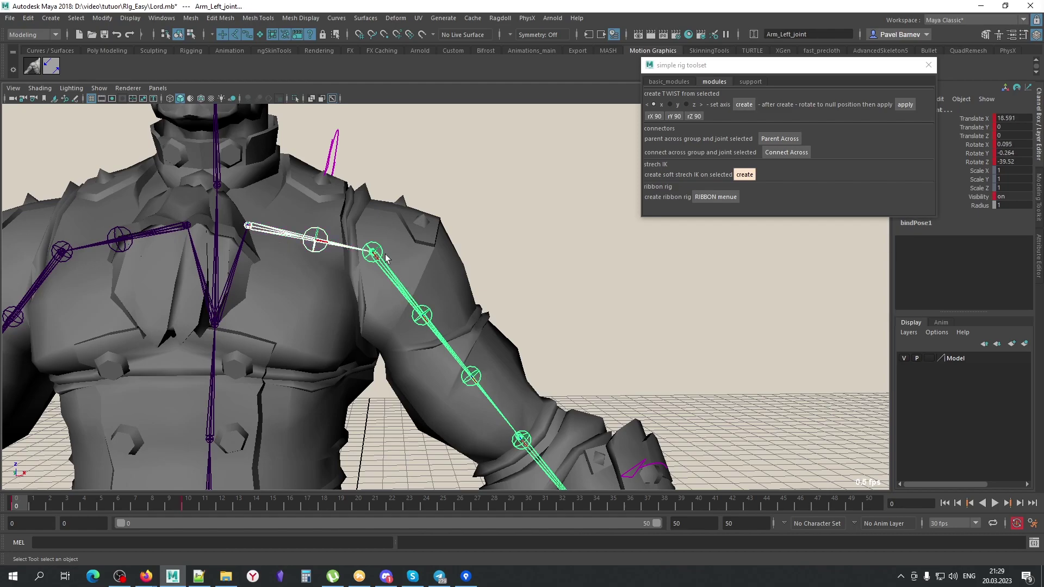
{"action": "left_click", "coordinate": [423, 306]}
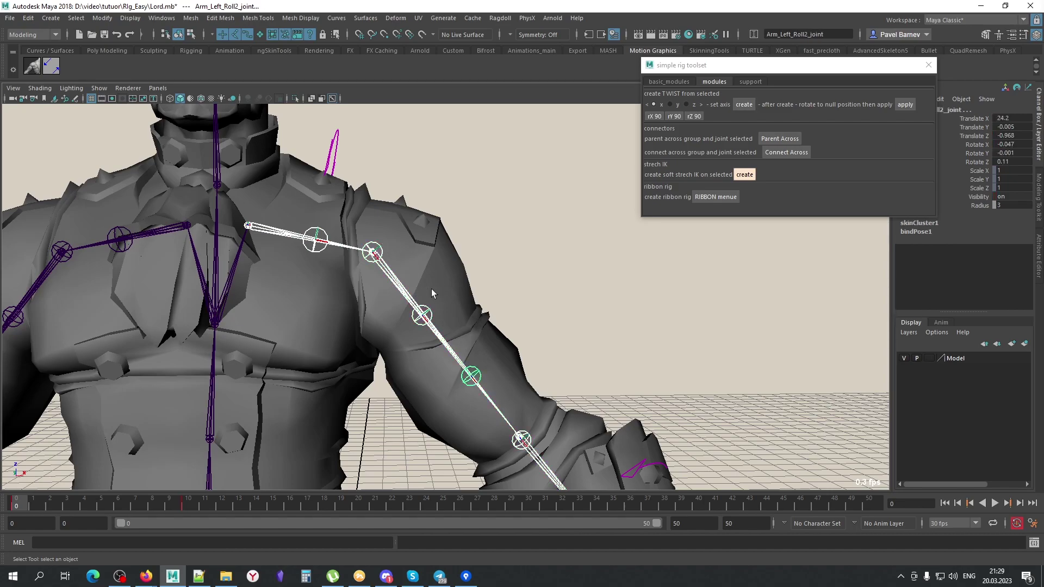
Create the upper-arm twist locator, scale it to about 2.25, turn it 90° on X, and apply
{"action": "left_click", "coordinate": [744, 104]}
{"action": "left_click_drag", "start_coordinate": [380, 271], "coordinate": [534, 292], "text": "alt"}
{"action": "middle_click_drag", "start_coordinate": [533, 291], "coordinate": [630, 290]}
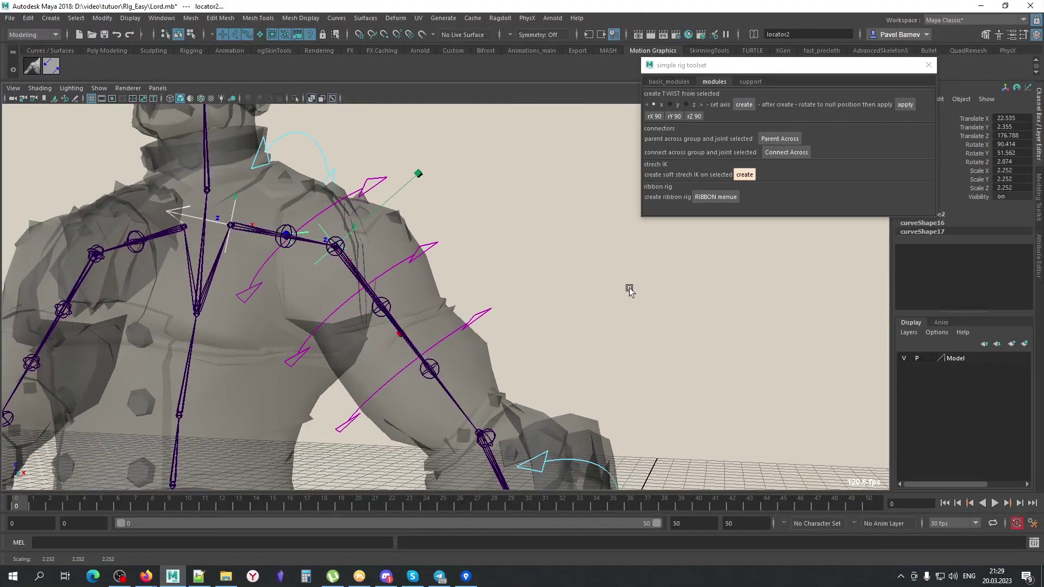
{"action": "left_click_drag", "start_coordinate": [630, 289], "coordinate": [587, 282], "text": "alt"}
{"action": "left_click", "coordinate": [652, 117]}
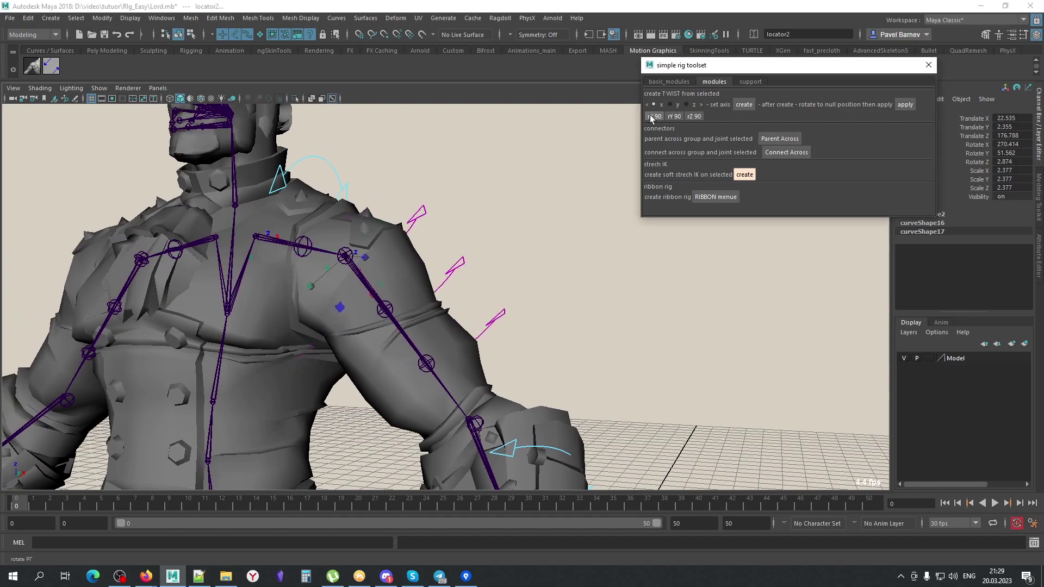
{"action": "left_click_drag", "start_coordinate": [489, 293], "coordinate": [425, 294], "text": "alt"}
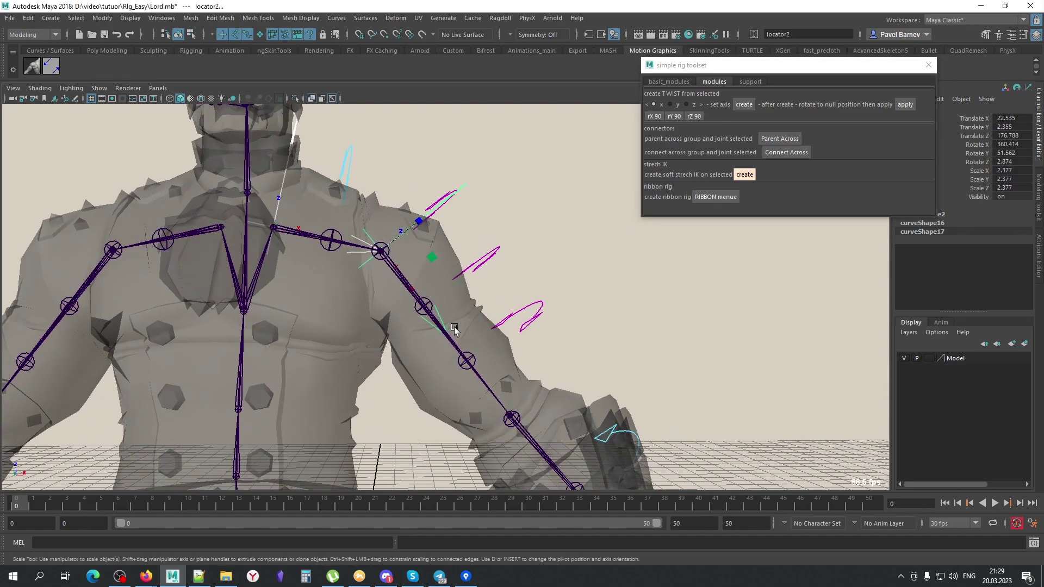
{"action": "mouse_move", "coordinate": [401, 248]}
{"action": "left_mouse_down", "text": "alt"}
{"action": "mouse_move", "coordinate": [275, 249]}
{"action": "mouse_move", "coordinate": [465, 247]}
{"action": "left_mouse_up", "text": "alt"}
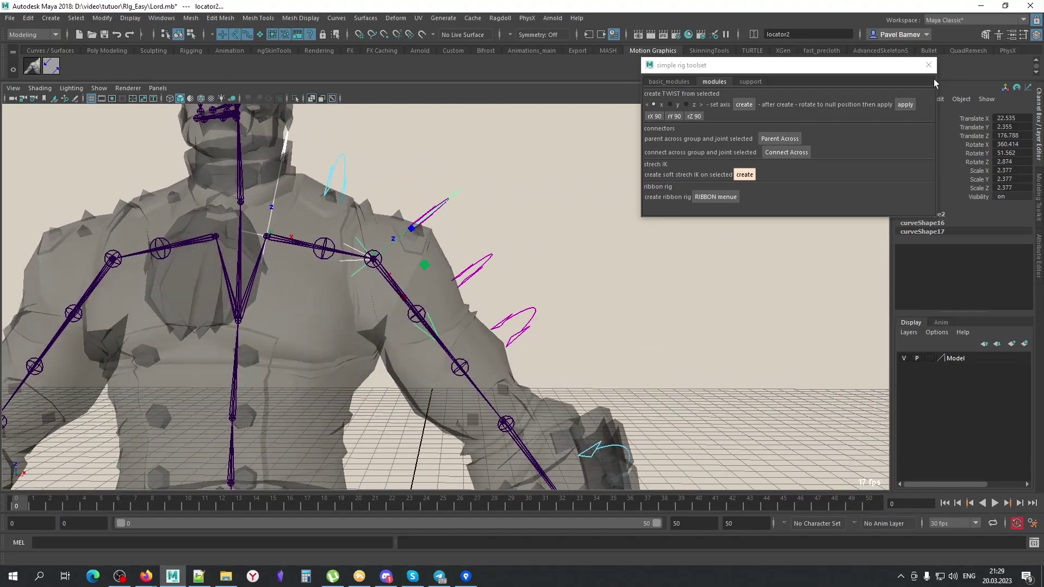
{"action": "left_click", "coordinate": [906, 104]}
At frame 10, swing Arm_Left_joint to test the upper-arm twist
{"action": "key", "text": "alt+x"}
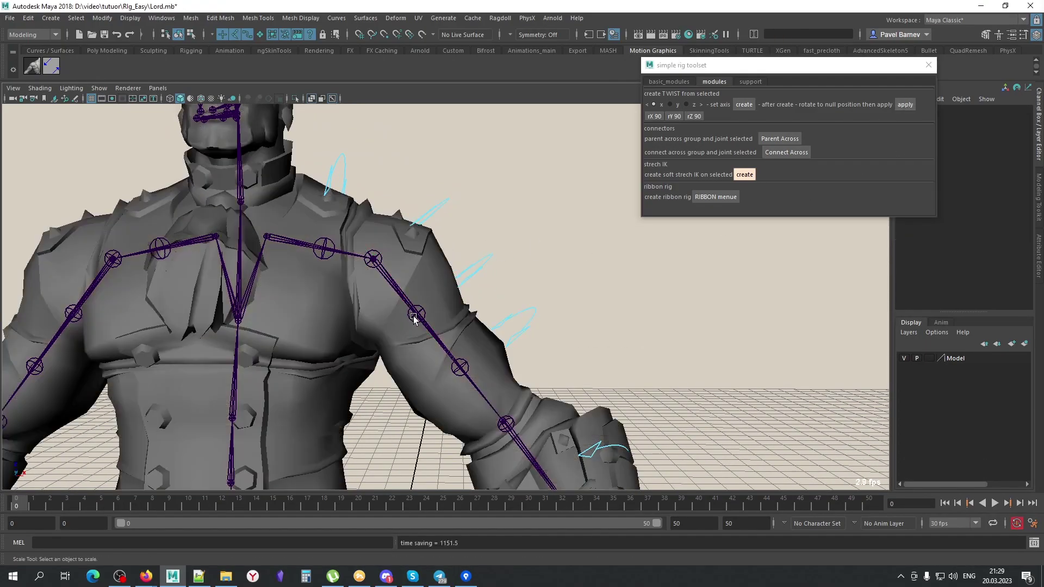
{"action": "left_click", "coordinate": [195, 504]}
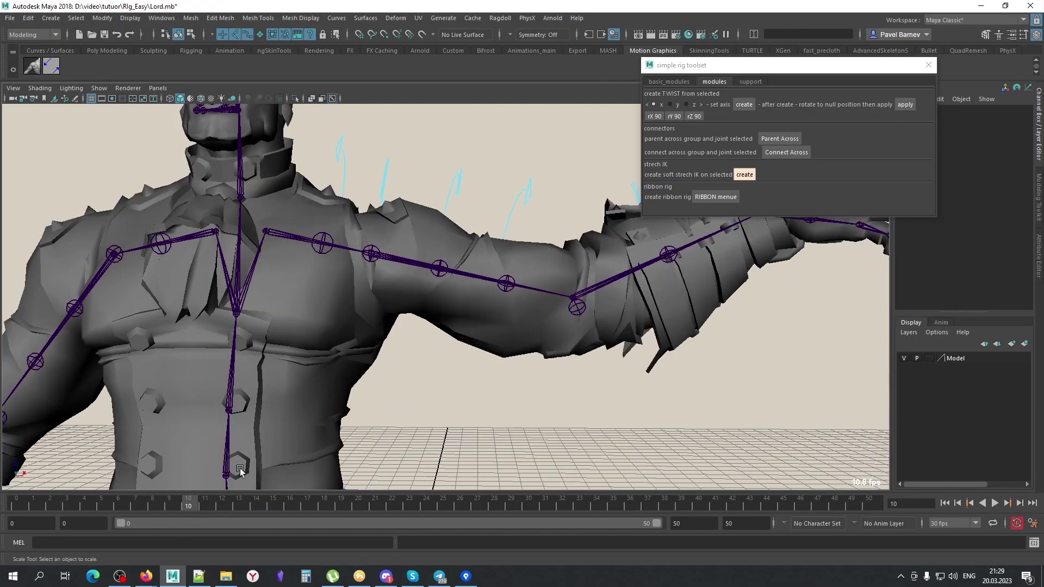
{"action": "key", "text": "alt+x"}
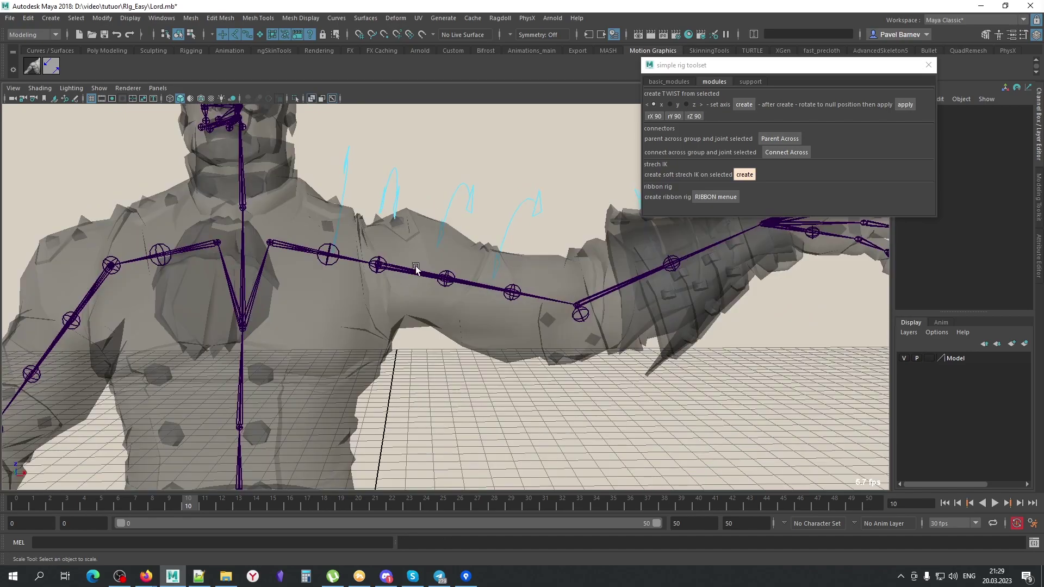
{"action": "left_click_drag", "start_coordinate": [380, 304], "coordinate": [405, 317], "text": "alt"}
{"action": "left_click", "coordinate": [382, 196]}
{"action": "key", "text": "r"}
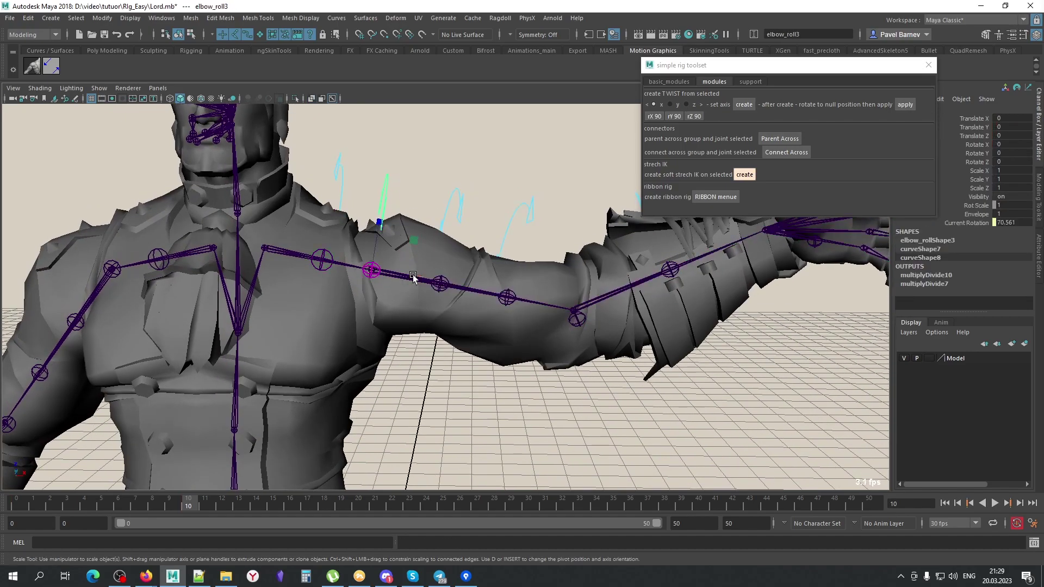
{"action": "left_click", "coordinate": [484, 292]}
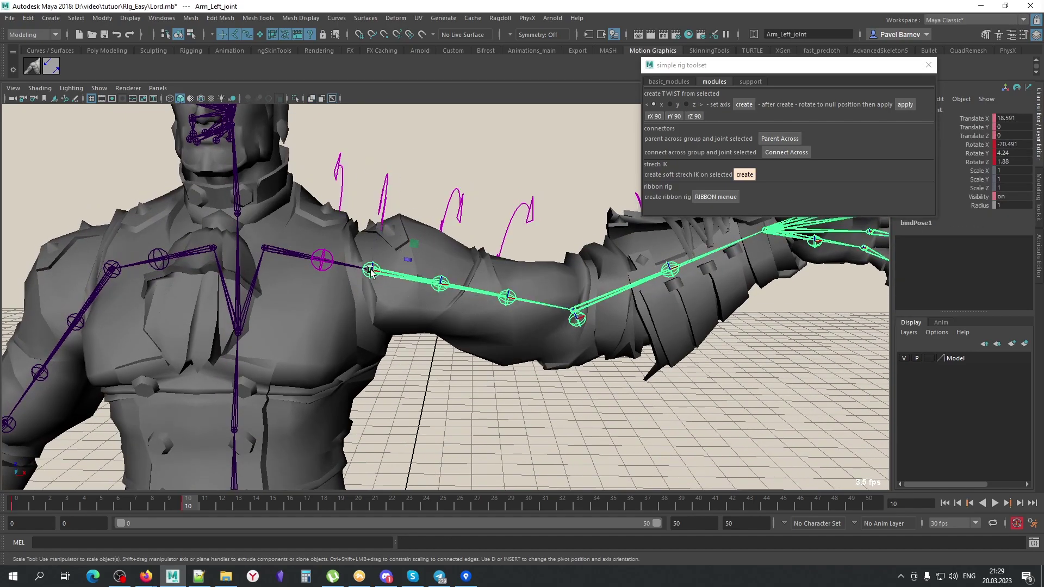
{"action": "key", "text": "e"}
{"action": "mouse_move", "coordinate": [380, 245]}
{"action": "left_mouse_down"}
{"action": "mouse_move", "coordinate": [376, 236]}
{"action": "mouse_move", "coordinate": [353, 313]}
{"action": "mouse_move", "coordinate": [381, 296]}
{"action": "mouse_move", "coordinate": [430, 291]}
{"action": "mouse_move", "coordinate": [416, 252]}
{"action": "mouse_move", "coordinate": [453, 305]}
{"action": "left_mouse_up"}
Set elbow_roll3's Rot Scale to 0.7
{"action": "left_click", "coordinate": [372, 228]}
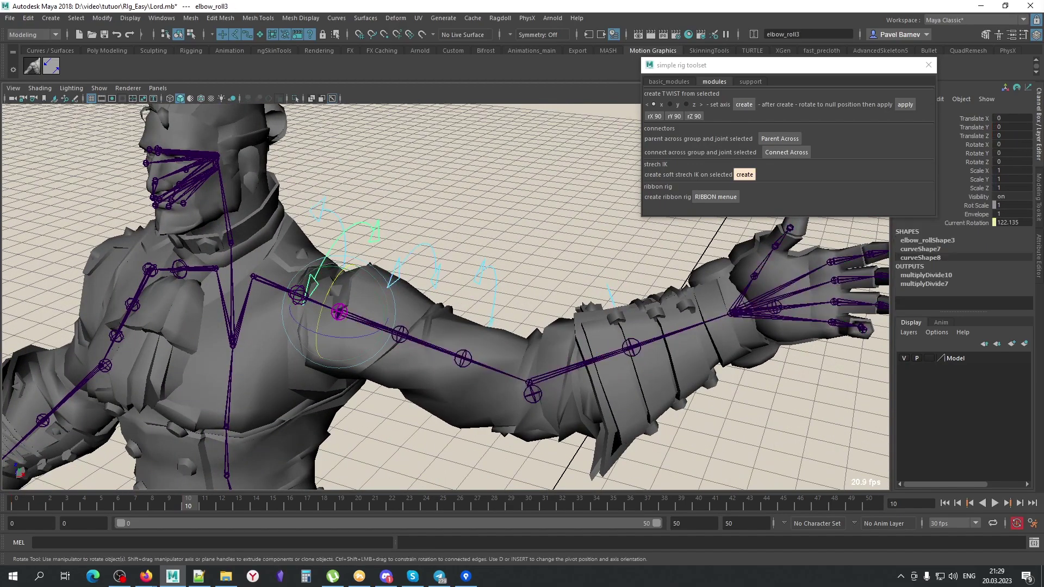
{"action": "type", "text": "0.7"}
{"action": "key", "text": "Return"}
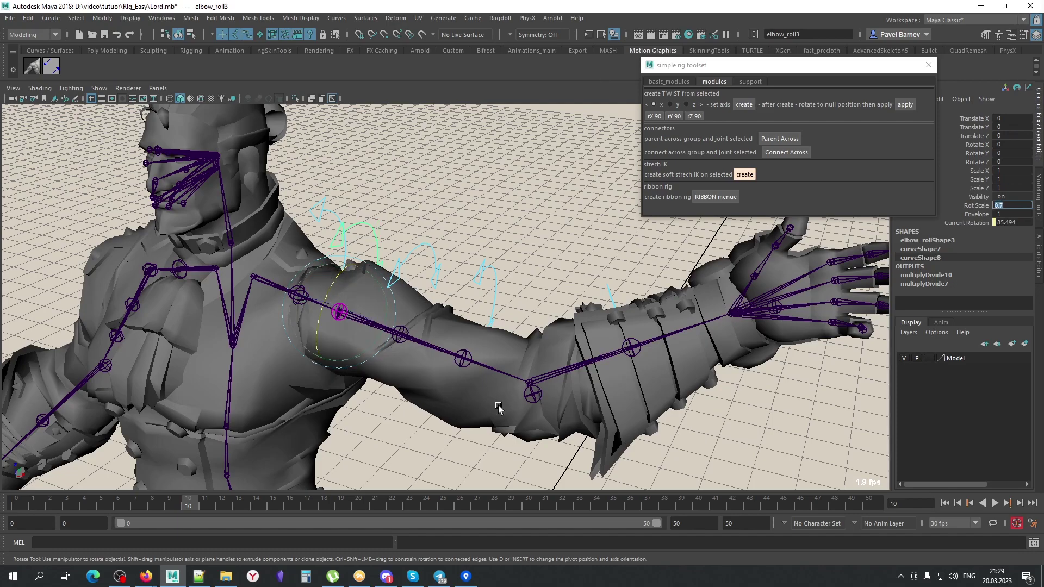
{"action": "mouse_move", "coordinate": [500, 407]}
{"action": "left_mouse_down", "text": "alt"}
{"action": "mouse_move", "coordinate": [497, 381]}
{"action": "mouse_move", "coordinate": [482, 391]}
{"action": "left_mouse_up", "text": "alt"}
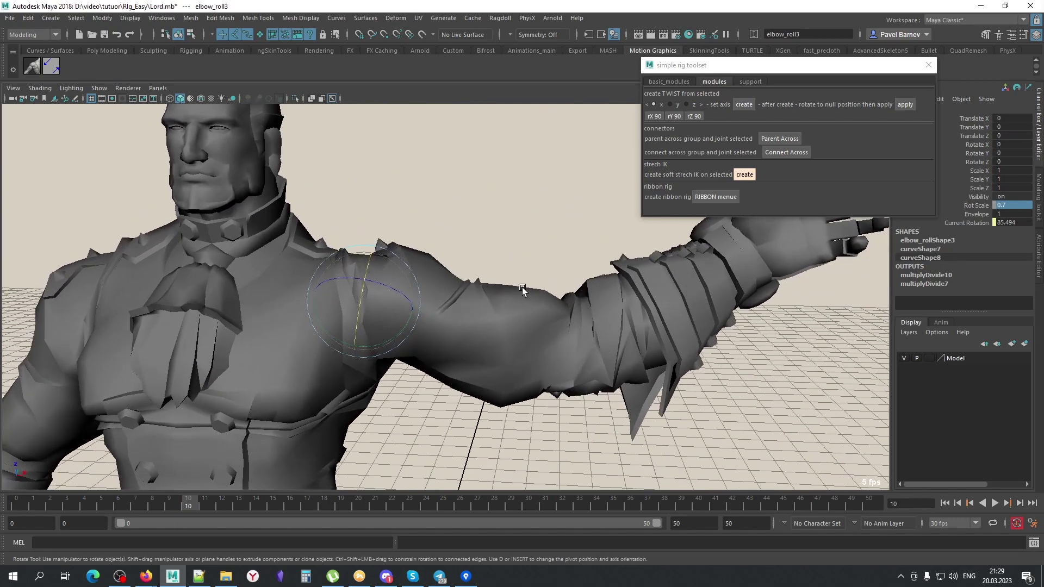
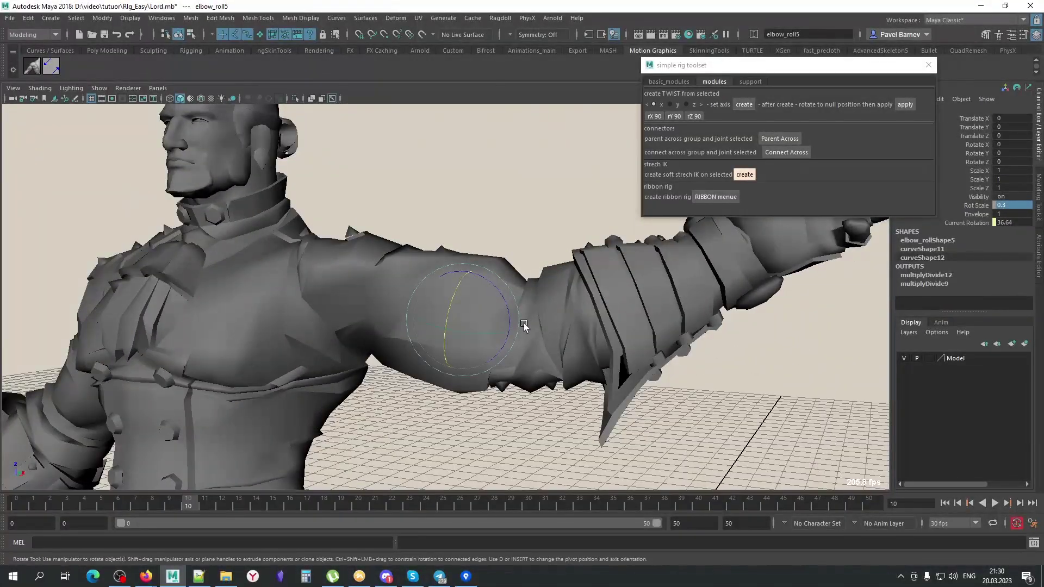
Set the left arm elbow_roll controls' Rot Scale to 0.4, 0.6 and 0.8
{"action": "key", "text": "6"}
{"action": "mouse_move", "coordinate": [520, 329]}
{"action": "left_mouse_down", "text": "alt"}
{"action": "mouse_move", "coordinate": [245, 338]}
{"action": "mouse_move", "coordinate": [365, 352]}
{"action": "left_mouse_up", "text": "alt"}
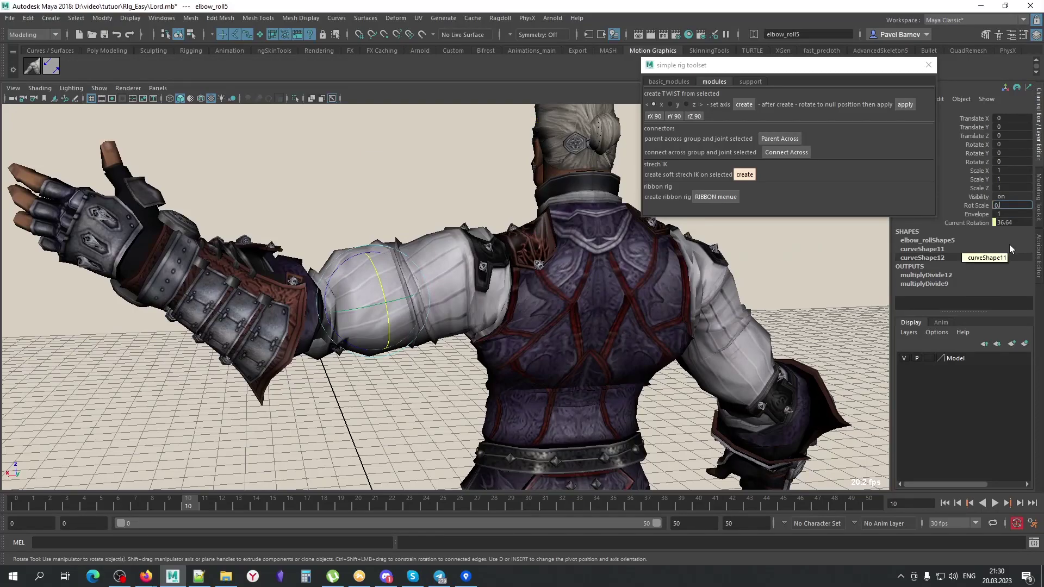
{"action": "type", "text": "0.4"}
{"action": "key", "text": "Return"}
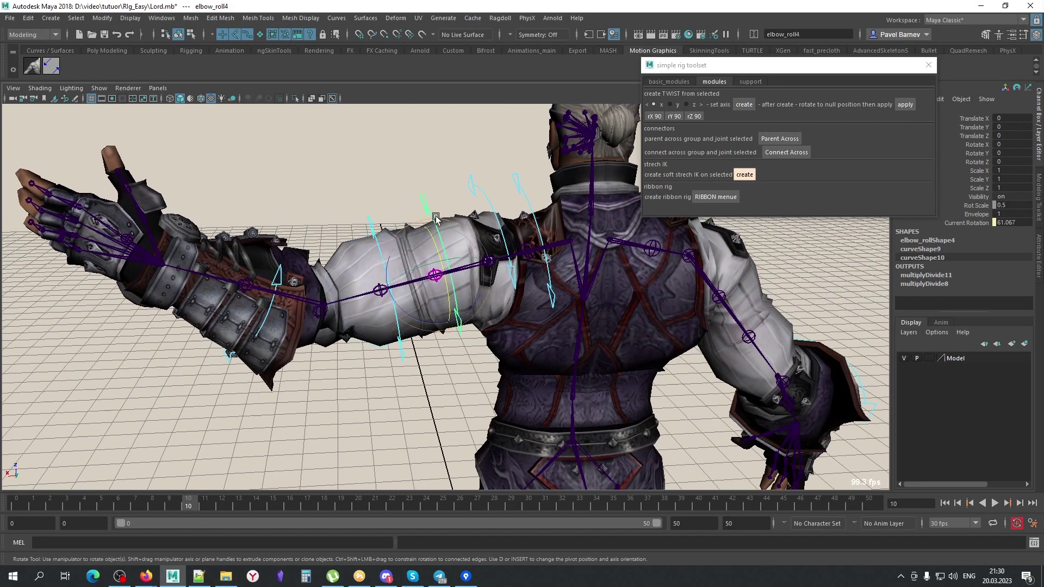
{"action": "key", "text": "Return"}
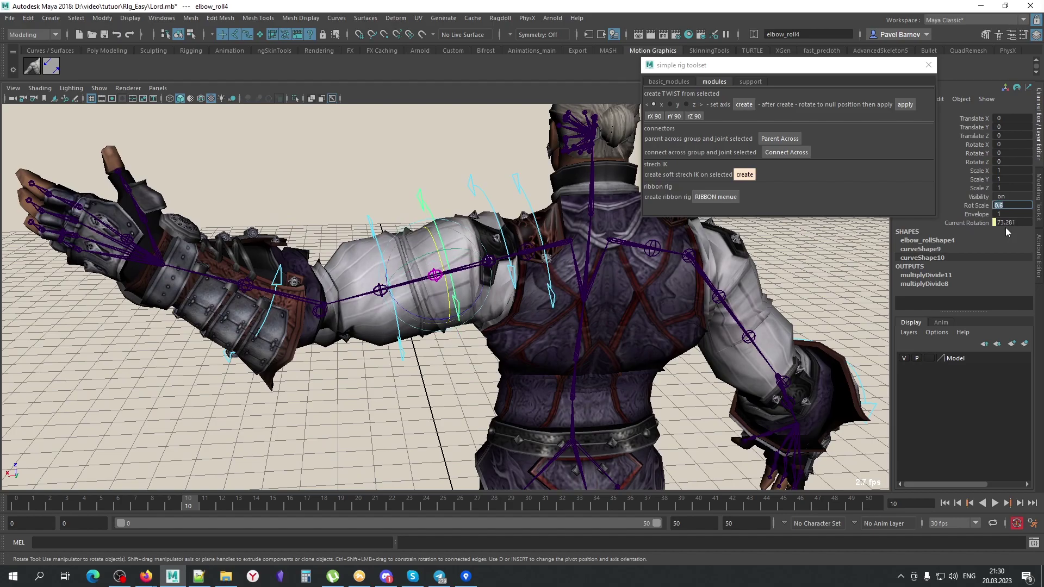
{"action": "left_click", "coordinate": [475, 185]}
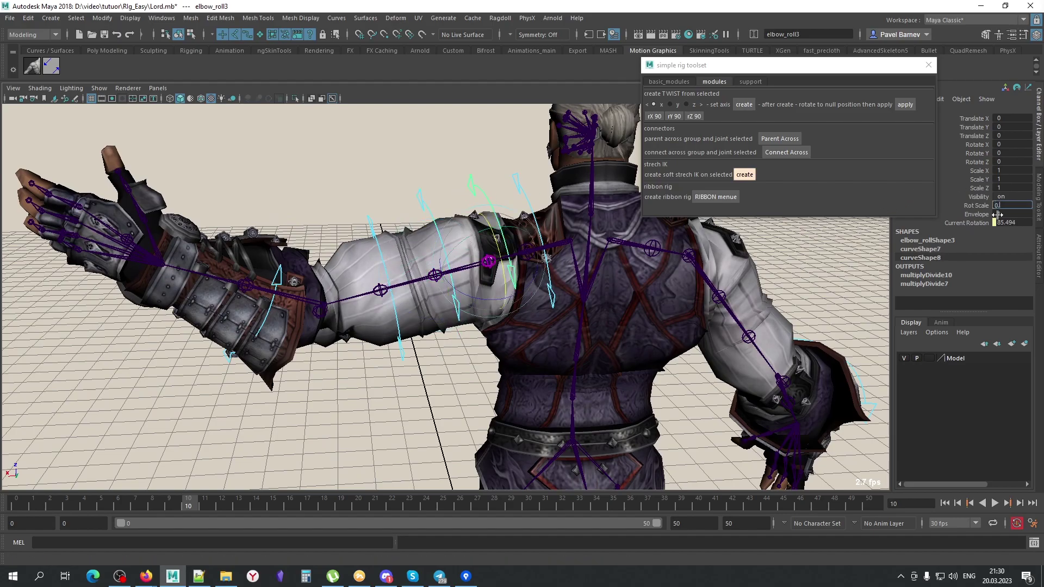
{"action": "type", "text": ".8"}
{"action": "key", "text": "Return"}
Select Arm_Left_joint and hide the joints to check the skinned arm
{"action": "mouse_move", "coordinate": [489, 304]}
{"action": "left_mouse_down", "text": "alt"}
{"action": "mouse_move", "coordinate": [343, 325]}
{"action": "mouse_move", "coordinate": [452, 321]}
{"action": "mouse_move", "coordinate": [379, 339]}
{"action": "mouse_move", "coordinate": [399, 279]}
{"action": "mouse_move", "coordinate": [387, 321]}
{"action": "mouse_move", "coordinate": [431, 314]}
{"action": "mouse_move", "coordinate": [386, 344]}
{"action": "mouse_move", "coordinate": [417, 315]}
{"action": "mouse_move", "coordinate": [387, 307]}
{"action": "mouse_move", "coordinate": [422, 308]}
{"action": "mouse_move", "coordinate": [537, 405]}
{"action": "left_mouse_up", "text": "alt"}
{"action": "left_click", "coordinate": [452, 321]}
{"action": "key", "text": "alt+j"}
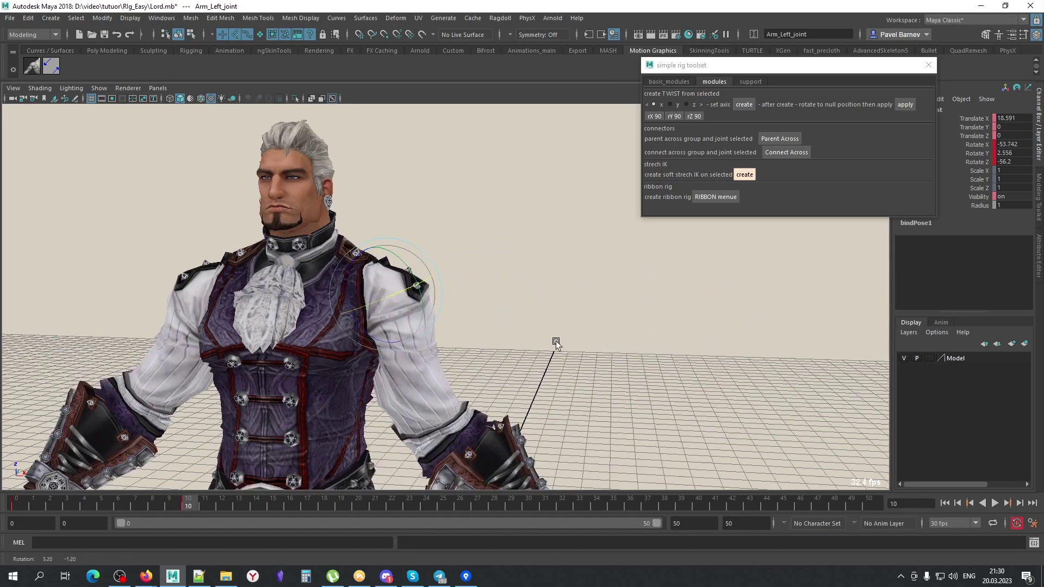
Swing the left arm to test the twist deformation, then reset to frame 0
{"action": "middle_click_drag", "start_coordinate": [537, 405], "coordinate": [694, 395]}
{"action": "left_click_drag", "start_coordinate": [694, 396], "coordinate": [602, 399], "text": "alt"}
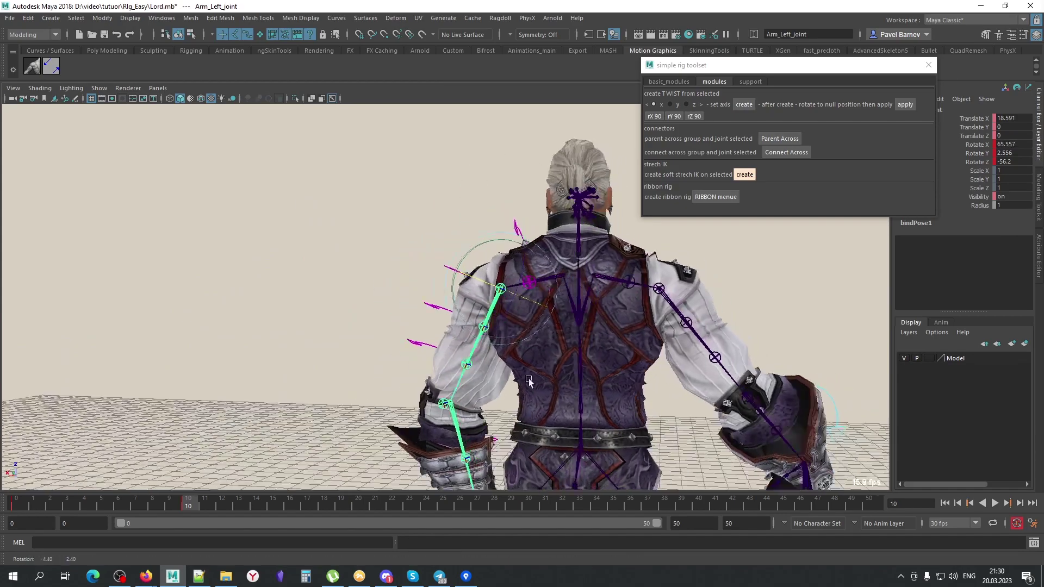
{"action": "mouse_move", "coordinate": [607, 403]}
{"action": "middle_mouse_down"}
{"action": "mouse_move", "coordinate": [718, 401]}
{"action": "mouse_move", "coordinate": [563, 380]}
{"action": "middle_mouse_up"}
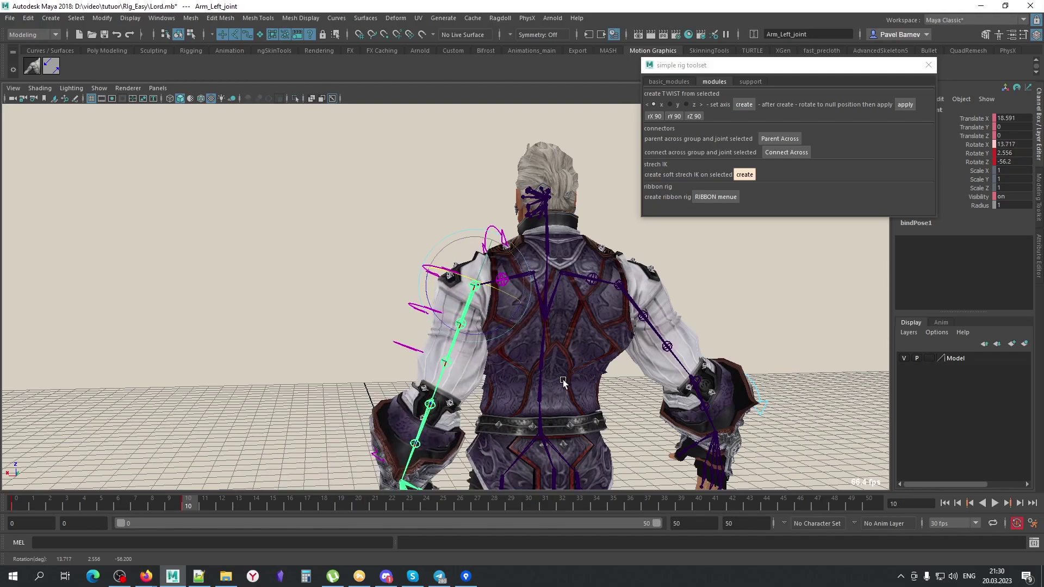
{"action": "mouse_move", "coordinate": [563, 379]}
{"action": "left_mouse_down", "text": "alt"}
{"action": "mouse_move", "coordinate": [608, 395]}
{"action": "mouse_move", "coordinate": [641, 347]}
{"action": "mouse_move", "coordinate": [608, 361]}
{"action": "left_mouse_up", "text": "alt"}
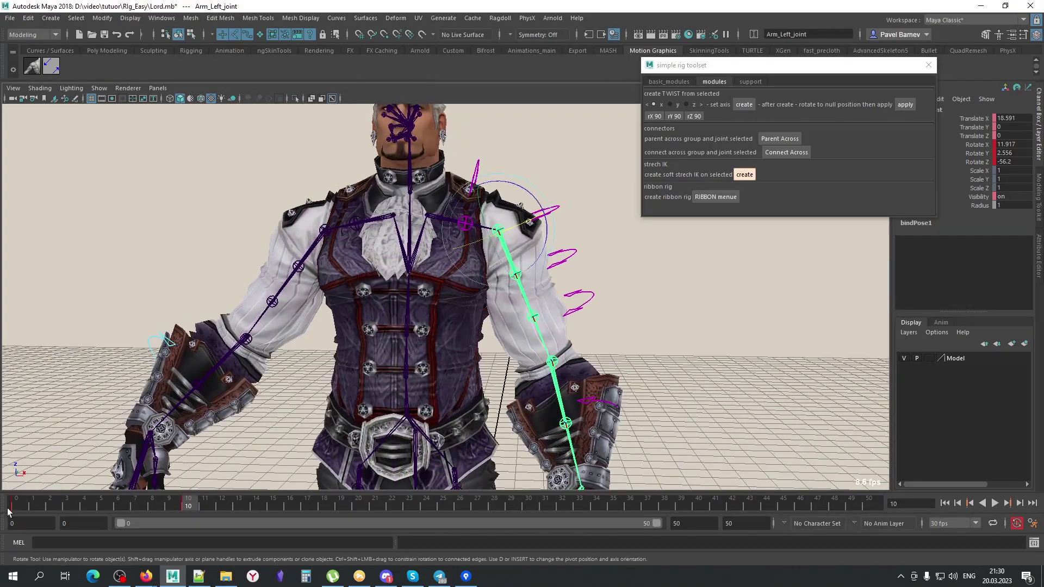
{"action": "left_click_drag", "start_coordinate": [69, 508], "coordinate": [16, 505]}
Enable X-ray and select the right shoulder rotation joint
{"action": "key", "text": "alt+x"}
{"action": "middle_click_drag", "start_coordinate": [506, 370], "coordinate": [302, 326], "text": "alt"}
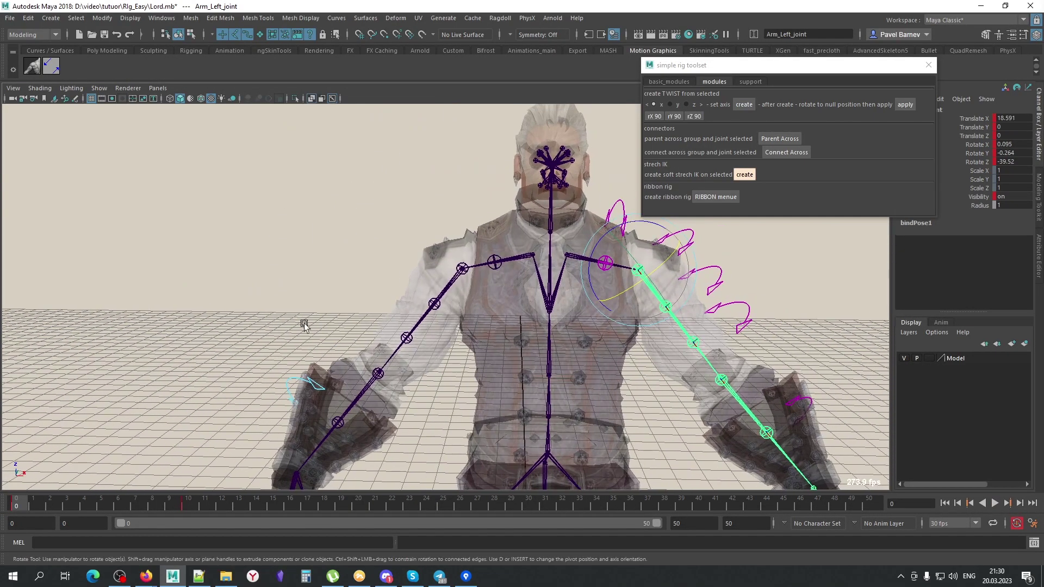
{"action": "left_click", "coordinate": [338, 303]}
{"action": "scroll", "coordinate": [339, 304], "scroll_direction": "up", "scroll_amount": 2}
{"action": "left_click", "coordinate": [399, 265]}
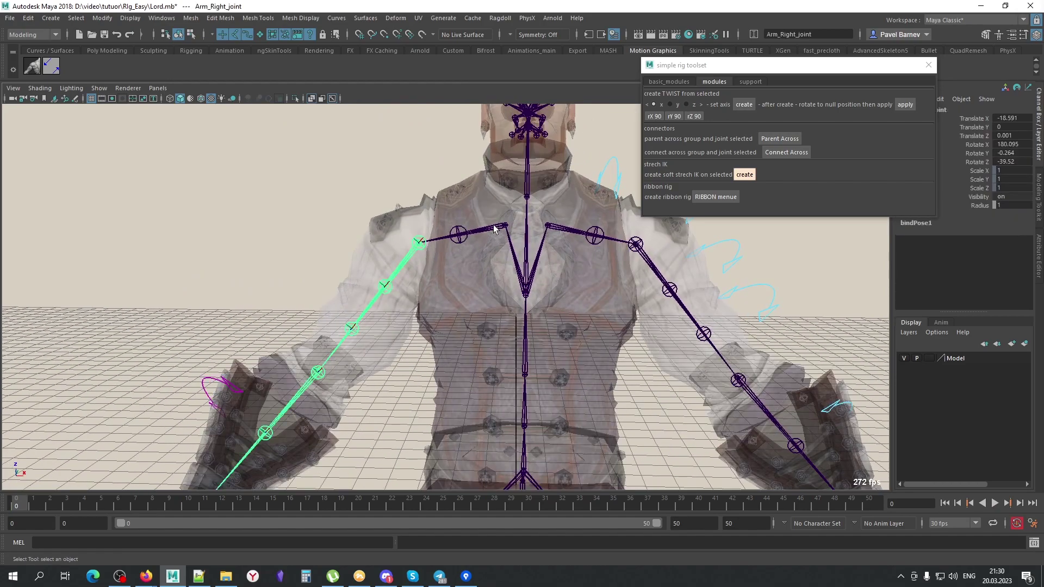
{"action": "left_click", "coordinate": [459, 235]}
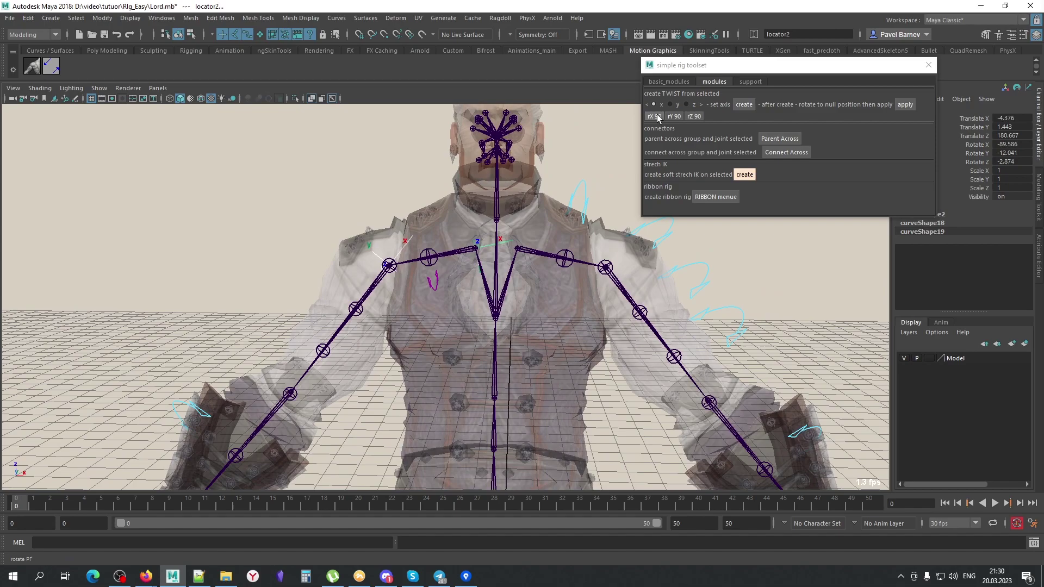
Rotate the twist locator 90 in X, enlarge it, and apply to create the roll control
{"action": "left_click", "coordinate": [656, 117]}
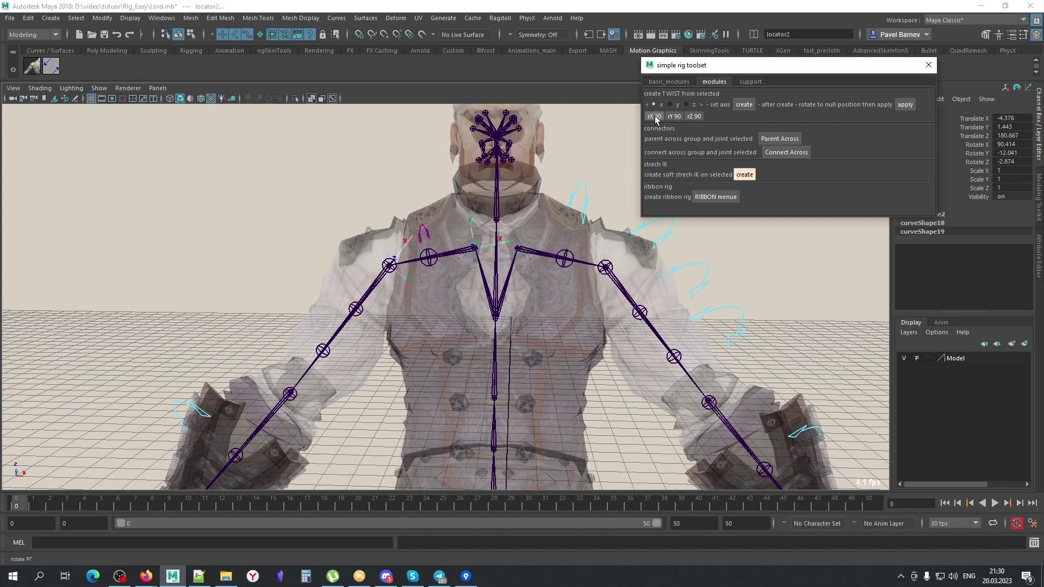
{"action": "key", "text": "r"}
{"action": "middle_click_drag", "start_coordinate": [545, 313], "coordinate": [577, 320]}
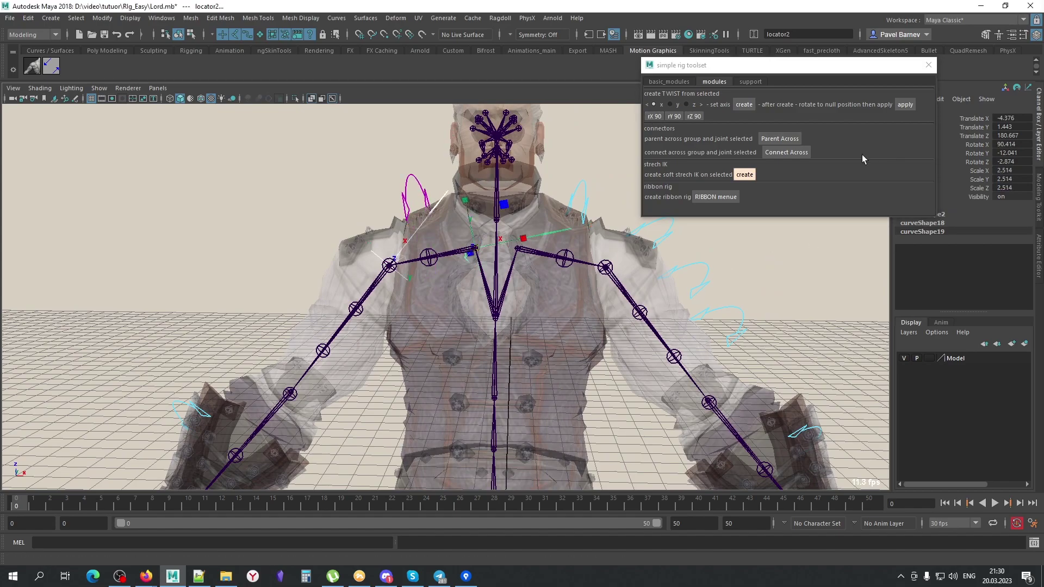
{"action": "left_click", "coordinate": [902, 108]}
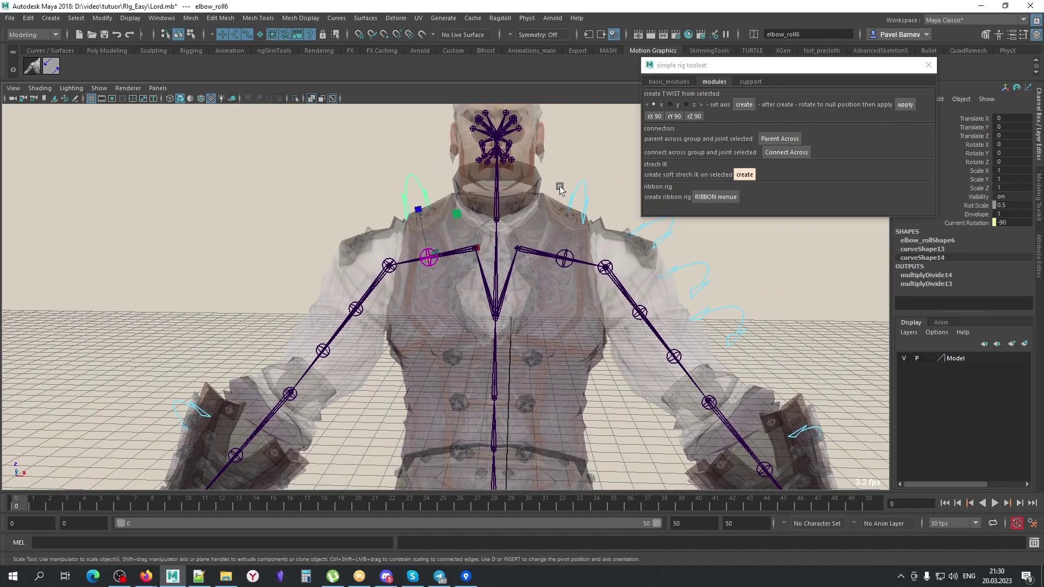
Create twist locators on the right upper-arm joint and turn locator2 to 270.414 in X
{"action": "scroll", "coordinate": [324, 369], "scroll_direction": "up", "scroll_amount": 3}
{"action": "key", "text": "q"}
{"action": "left_click", "coordinate": [431, 224]}
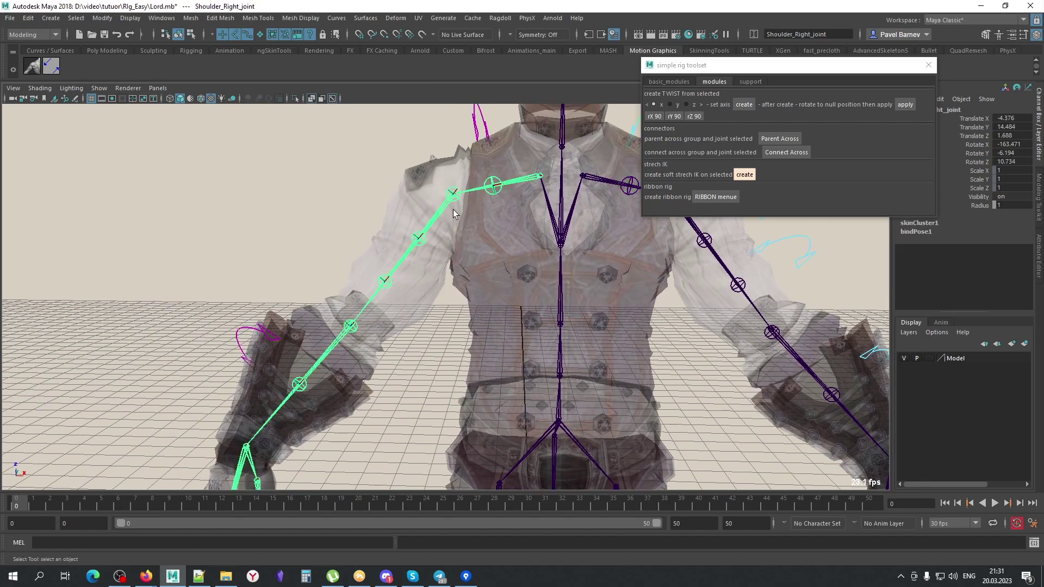
{"action": "left_click", "coordinate": [431, 224]}
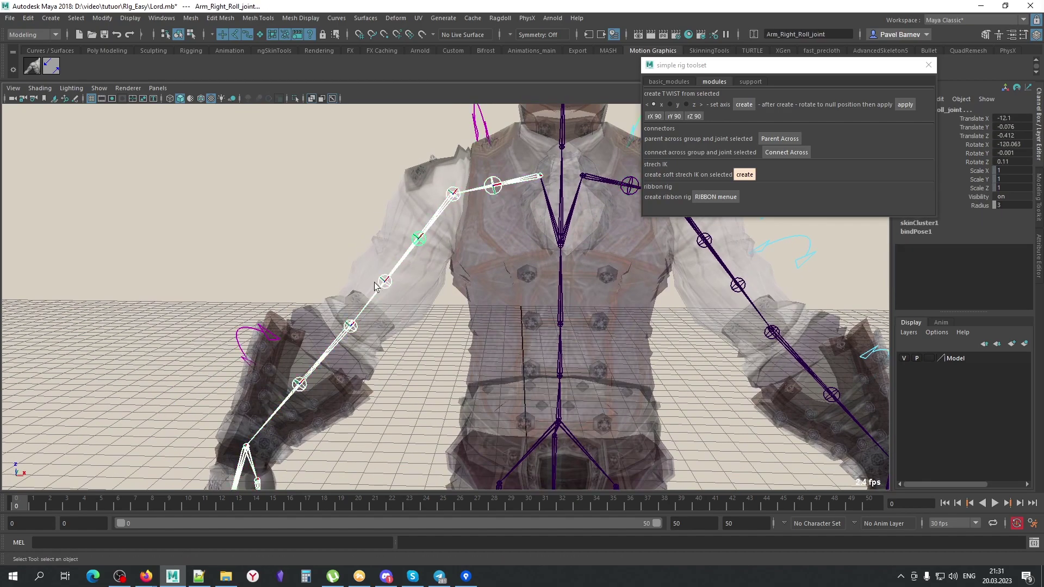
{"action": "left_click", "coordinate": [744, 105]}
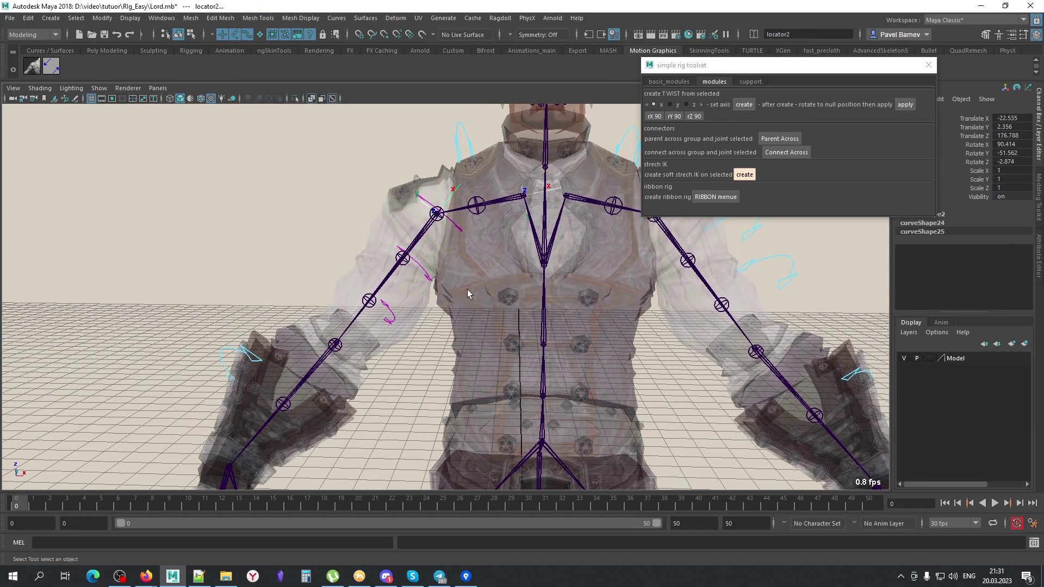
{"action": "scroll", "coordinate": [468, 289], "scroll_direction": "down", "scroll_amount": 3}
{"action": "mouse_move", "coordinate": [539, 290]}
{"action": "left_mouse_down", "text": "alt"}
{"action": "mouse_move", "coordinate": [501, 322]}
{"action": "mouse_move", "coordinate": [595, 240]}
{"action": "left_mouse_up", "text": "alt"}
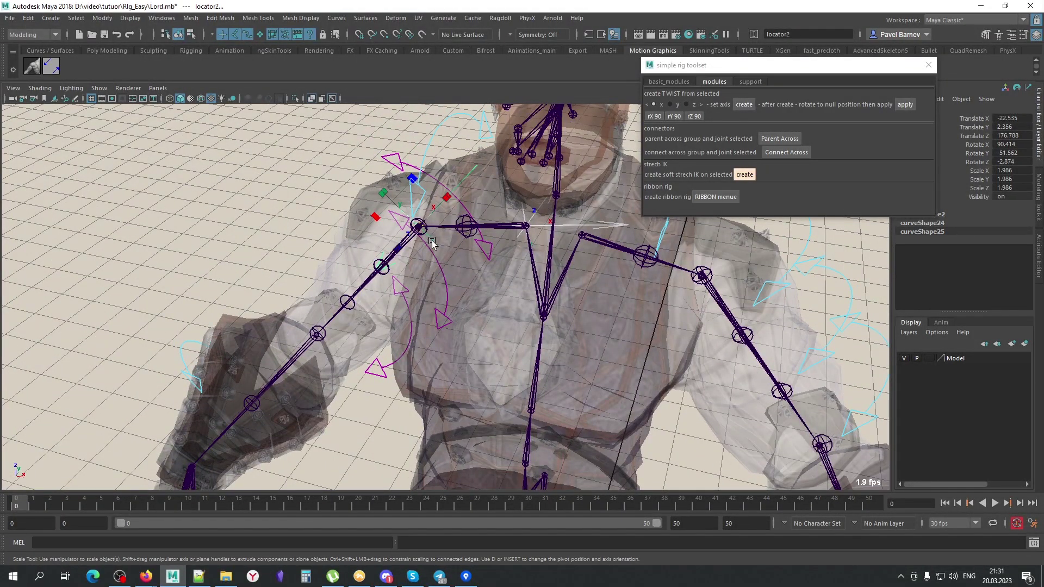
{"action": "mouse_move", "coordinate": [432, 242]}
{"action": "left_mouse_down", "text": "alt"}
{"action": "mouse_move", "coordinate": [545, 275]}
{"action": "mouse_move", "coordinate": [593, 237]}
{"action": "mouse_move", "coordinate": [497, 269]}
{"action": "left_mouse_up", "text": "alt"}
{"action": "double_click", "coordinate": [652, 117]}
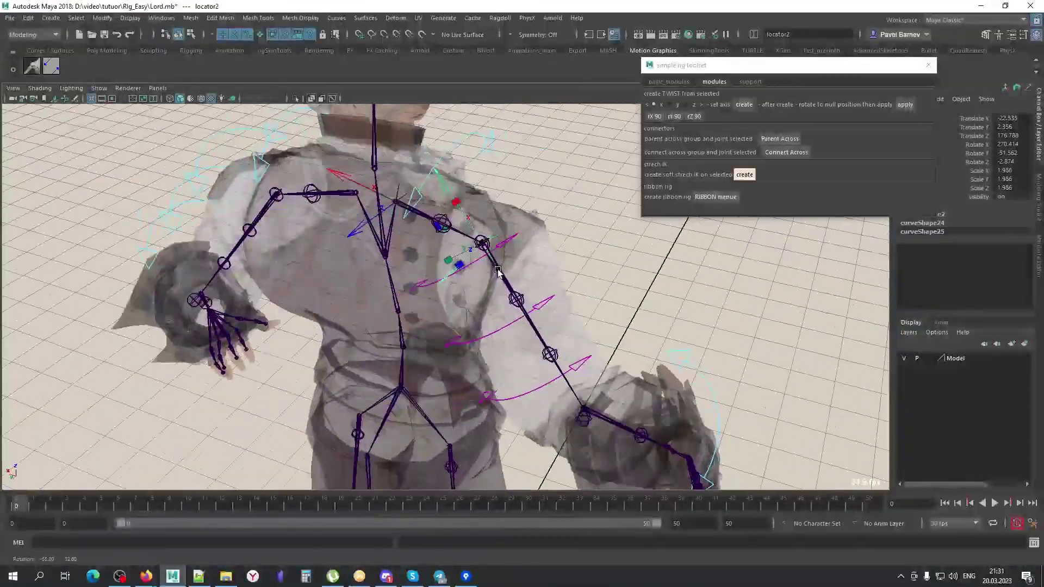
Toggle textured, shaded and X-ray display to inspect the torso
{"action": "key", "text": "6"}
{"action": "key", "text": "5"}
{"action": "key", "text": "alt+x"}
{"action": "left_click_drag", "start_coordinate": [449, 288], "coordinate": [406, 313], "text": "alt"}
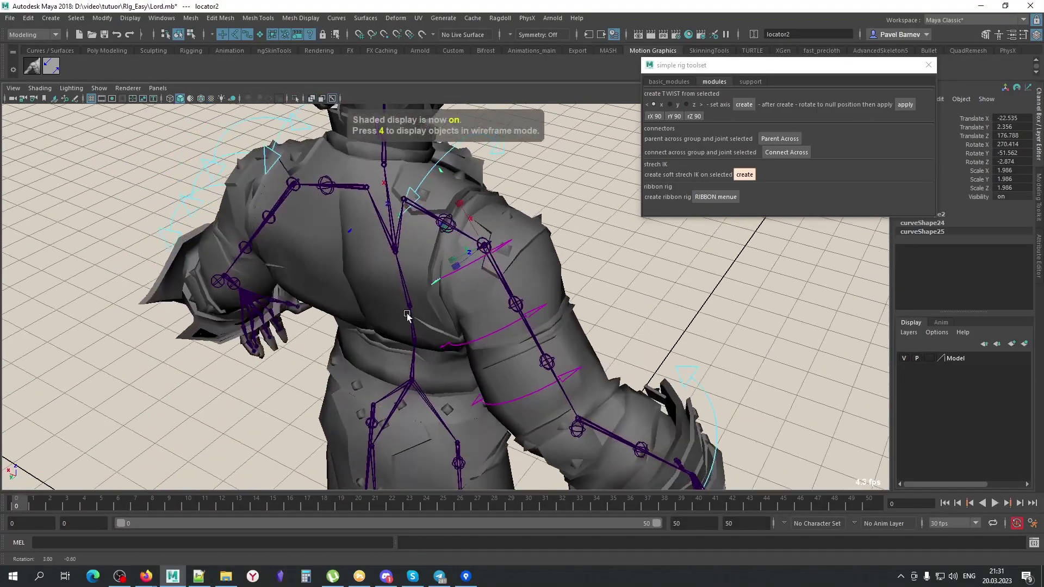
{"action": "key", "text": "alt+x"}
Select locator1, rotate it 90 in X, and apply the right shoulder twist
{"action": "left_click", "coordinate": [467, 218]}
{"action": "mouse_move", "coordinate": [468, 217]}
{"action": "left_mouse_down", "text": "alt"}
{"action": "mouse_move", "coordinate": [386, 289]}
{"action": "mouse_move", "coordinate": [476, 245]}
{"action": "mouse_move", "coordinate": [459, 265]}
{"action": "mouse_move", "coordinate": [380, 233]}
{"action": "left_mouse_up", "text": "alt"}
{"action": "key", "text": "alt+x"}
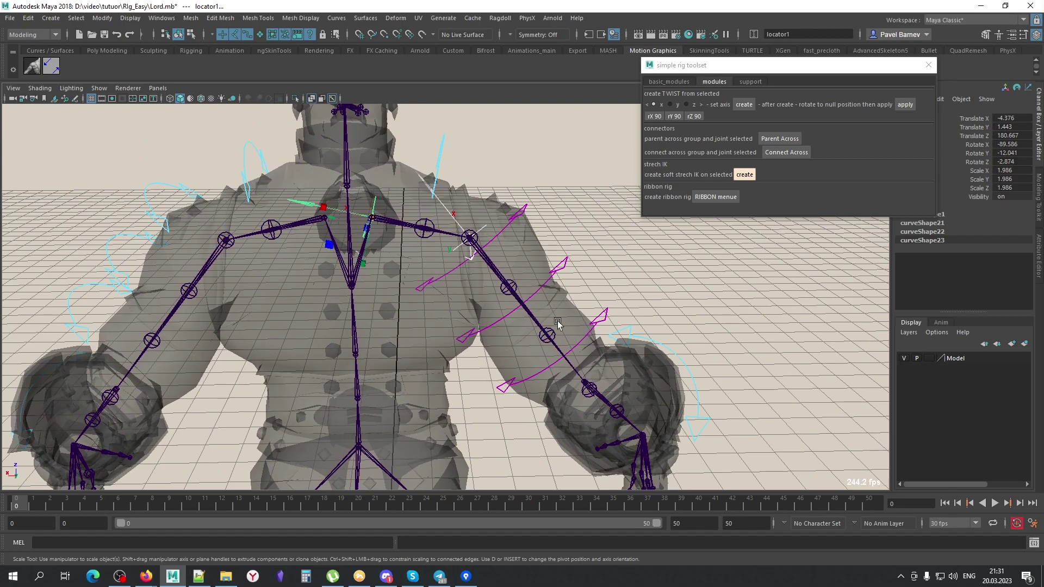
{"action": "mouse_move", "coordinate": [557, 320]}
{"action": "left_mouse_down", "text": "alt"}
{"action": "mouse_move", "coordinate": [468, 250]}
{"action": "mouse_move", "coordinate": [404, 289]}
{"action": "mouse_move", "coordinate": [309, 257]}
{"action": "left_mouse_up", "text": "alt"}
{"action": "key", "text": "e"}
{"action": "left_click", "coordinate": [654, 116]}
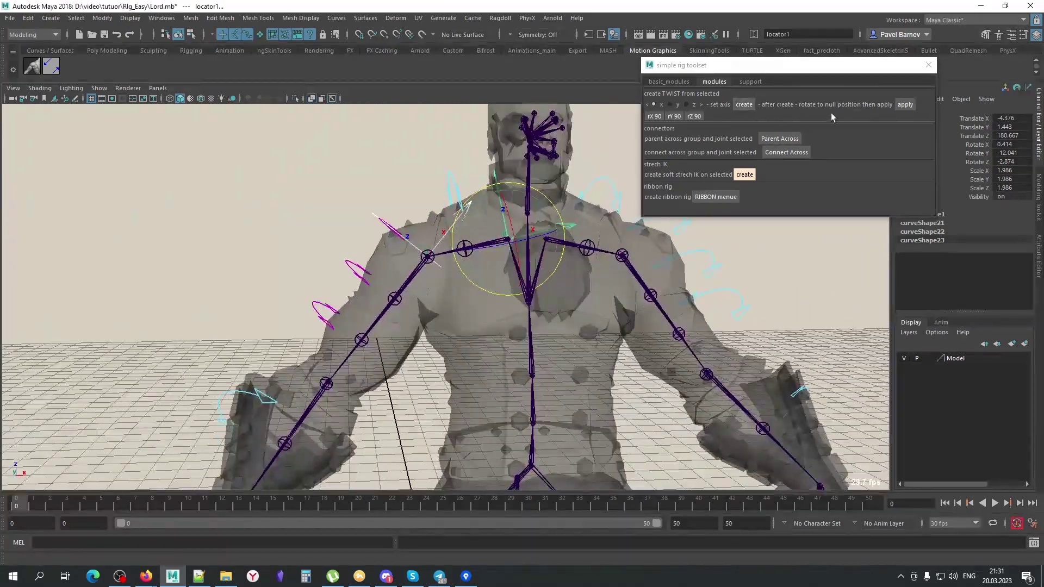
{"action": "left_click", "coordinate": [905, 105]}
{"action": "mouse_move", "coordinate": [544, 272]}
{"action": "left_mouse_down", "text": "alt"}
{"action": "mouse_move", "coordinate": [664, 240]}
{"action": "mouse_move", "coordinate": [554, 244]}
{"action": "left_mouse_up", "text": "alt"}
Give the right-arm roll controls graded Rot Scale values, starting with 0.8
{"action": "mouse_move", "coordinate": [602, 303]}
{"action": "left_mouse_down"}
{"action": "mouse_move", "coordinate": [648, 363]}
{"action": "mouse_move", "coordinate": [426, 233]}
{"action": "mouse_move", "coordinate": [344, 240]}
{"action": "left_mouse_up"}
{"action": "left_click", "coordinate": [345, 242]}
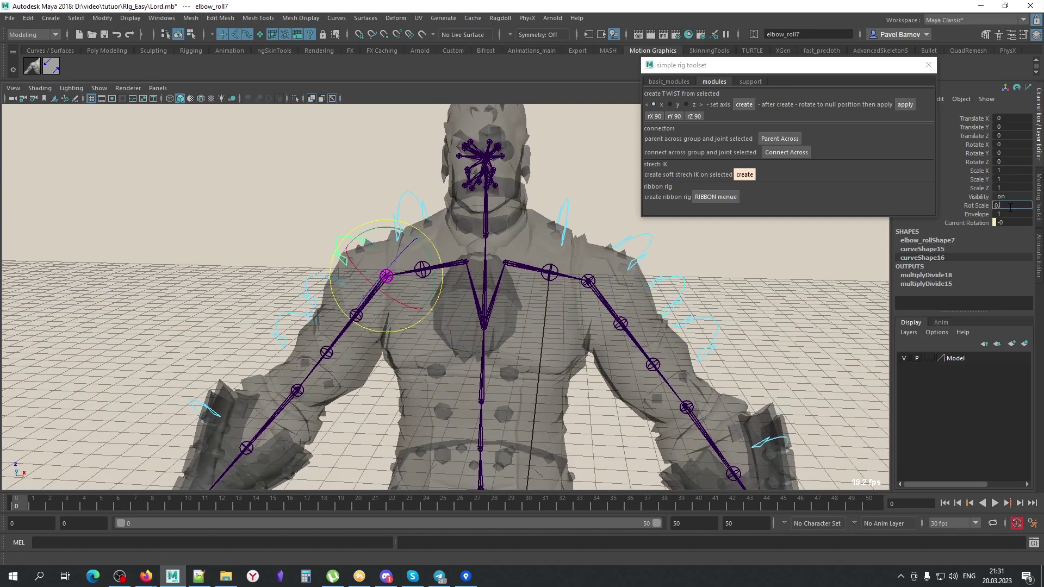
{"action": "type", "text": "8"}
{"action": "key", "text": "Return"}
{"action": "left_click", "coordinate": [318, 288]}
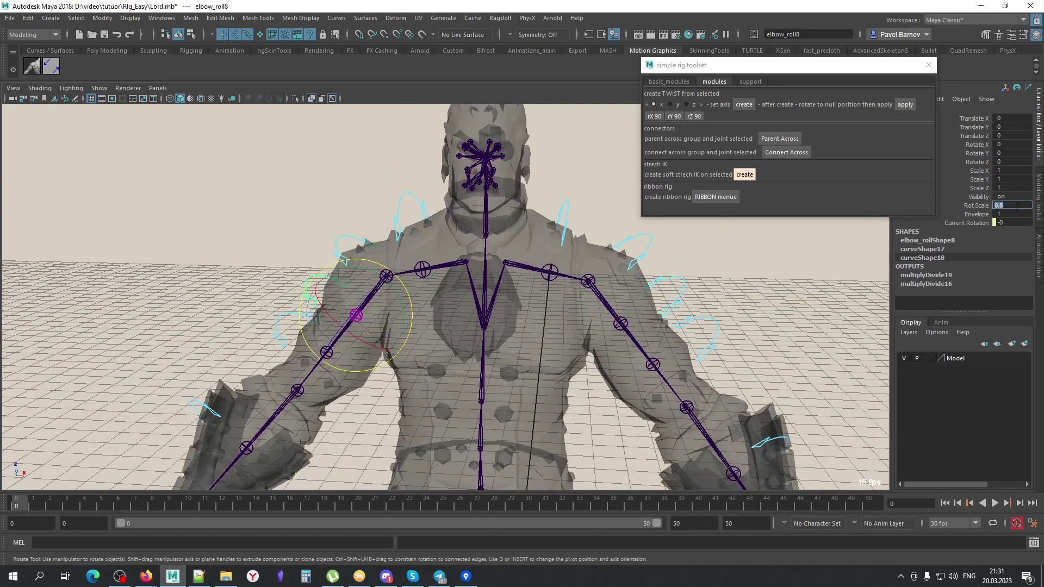
{"action": "left_click", "coordinate": [281, 325]}
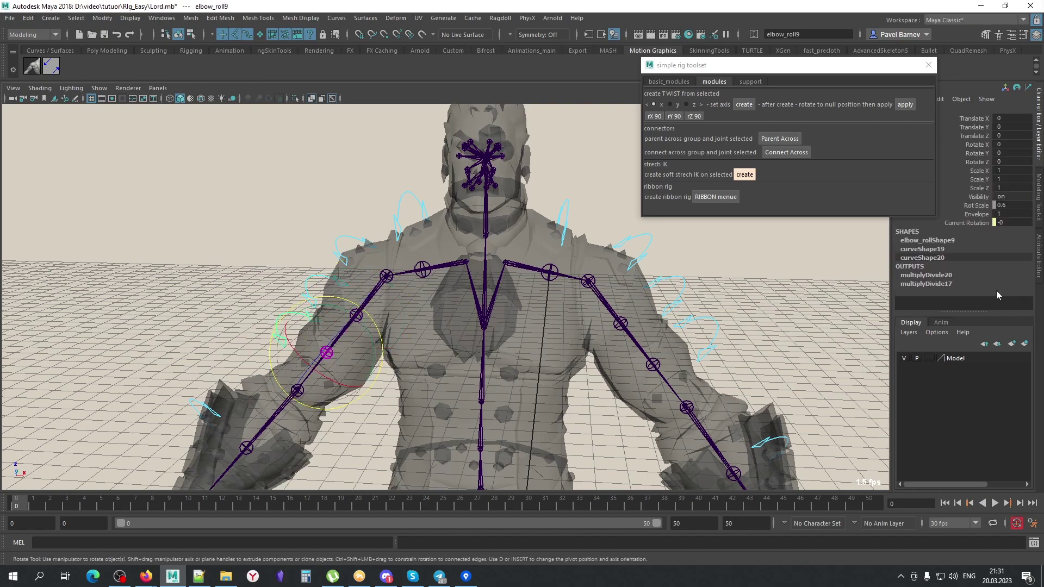
{"action": "left_click", "coordinate": [232, 232]}
Swing Arm_Right_joint to test the new twist, then select the shoulder roll control
{"action": "left_click_drag", "start_coordinate": [251, 373], "coordinate": [577, 381], "text": "alt"}
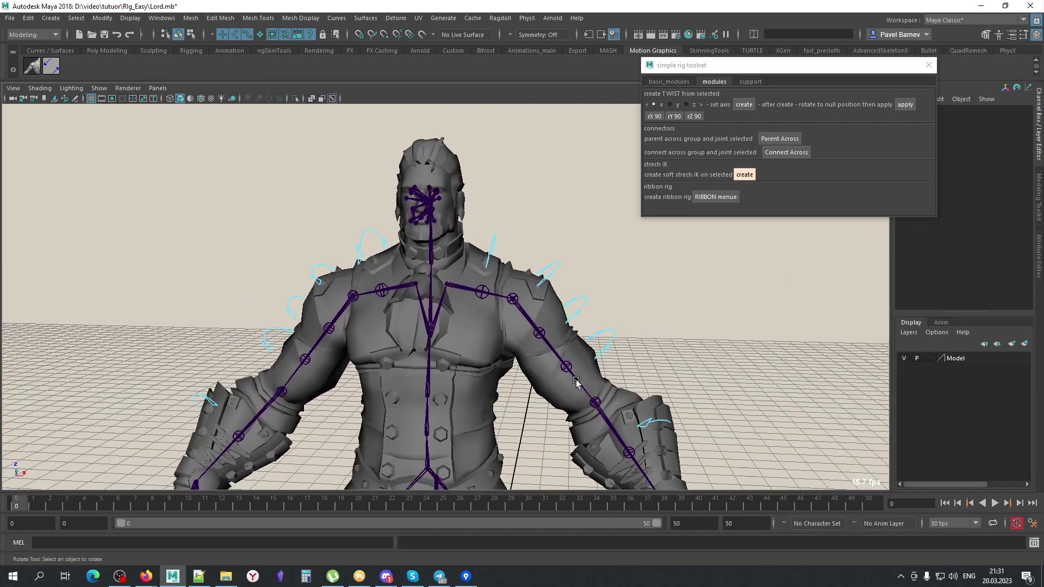
{"action": "left_click", "coordinate": [576, 381]}
{"action": "left_click", "coordinate": [342, 321]}
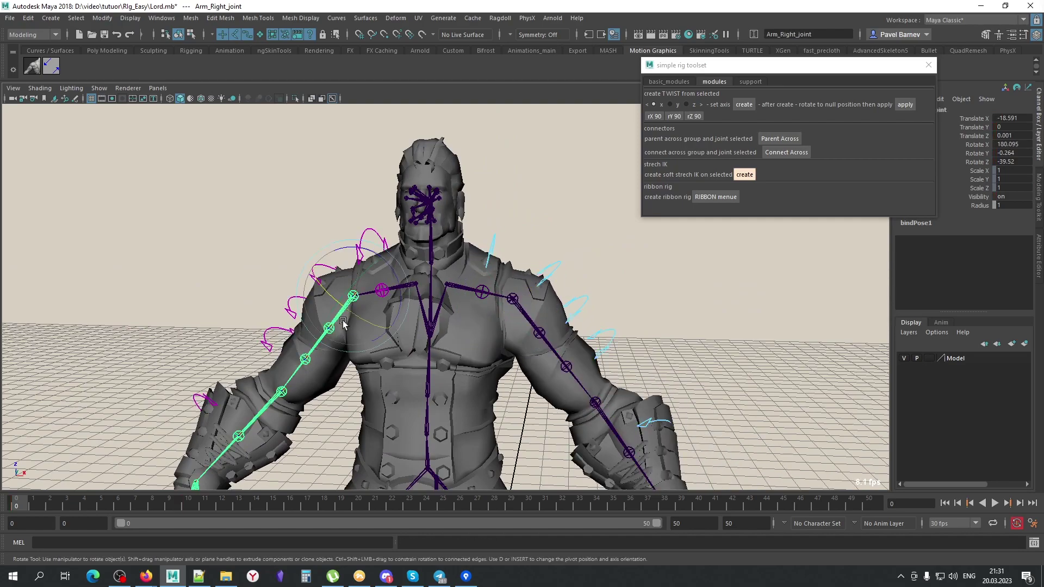
{"action": "left_click_drag", "start_coordinate": [342, 321], "coordinate": [373, 327]}
{"action": "left_click", "coordinate": [318, 304]}
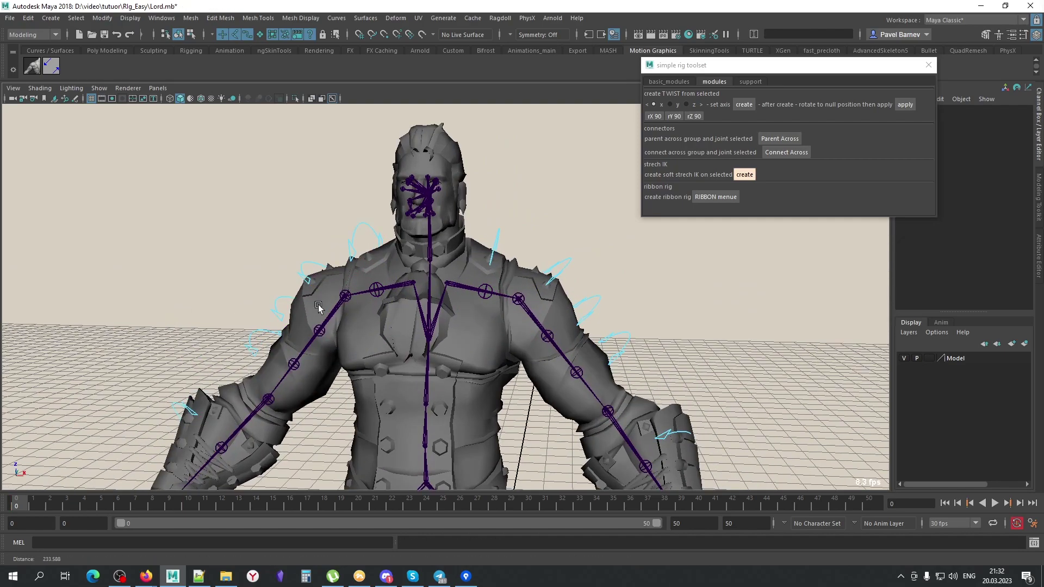
{"action": "scroll", "coordinate": [318, 304], "scroll_direction": "up", "scroll_amount": 3}
{"action": "left_click", "coordinate": [348, 287]}
Delete the old Shoulder_Right twist setup
{"action": "key", "text": "Up"}
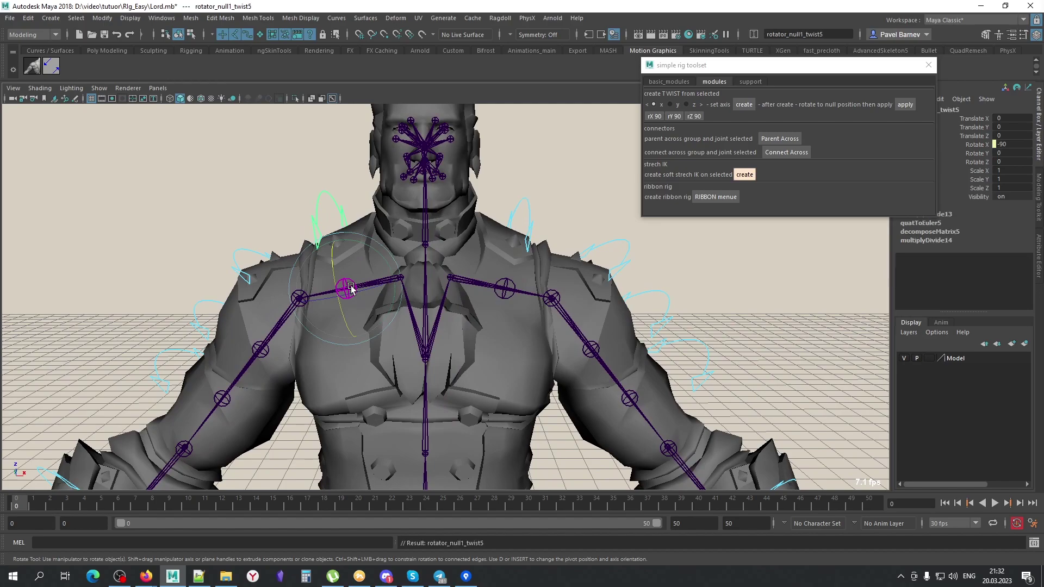
{"action": "left_click", "coordinate": [737, 192]}
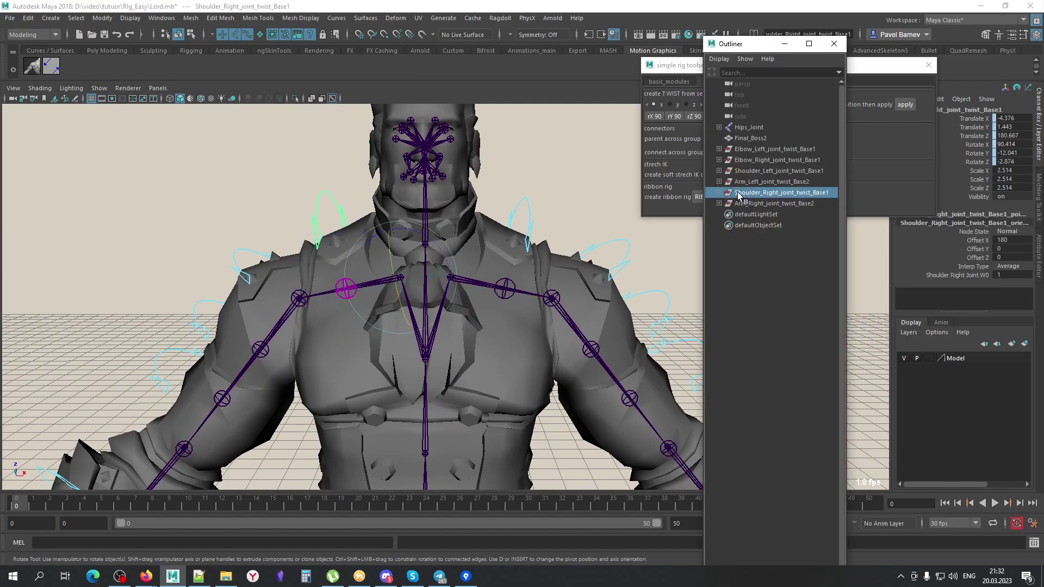
{"action": "key", "text": "Delete"}
Select sh_rot_R in X-ray and create new twist locators on it
{"action": "key", "text": "alt+a"}
{"action": "scroll", "coordinate": [413, 288], "scroll_direction": "up", "scroll_amount": 2}
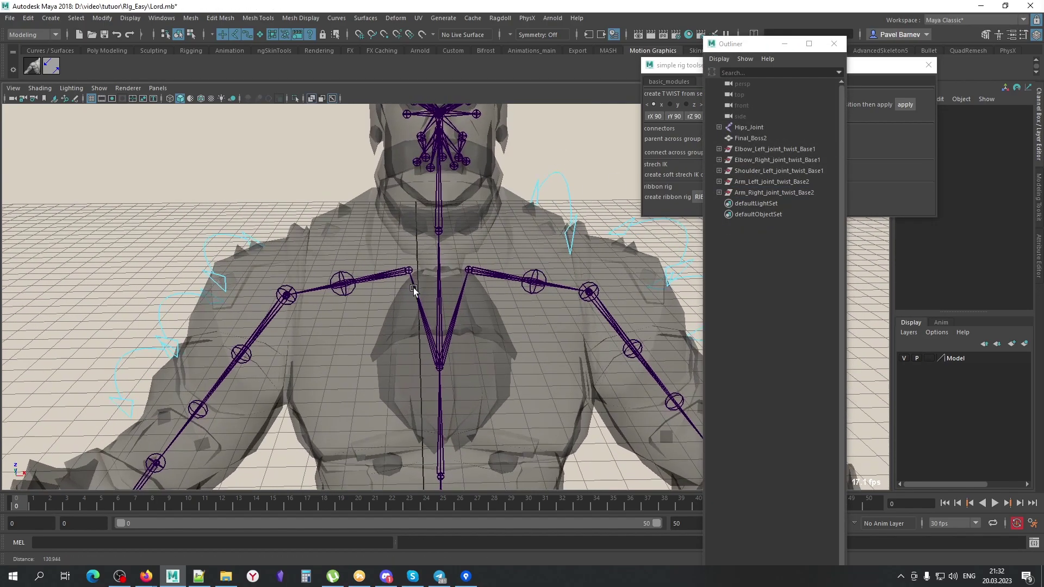
{"action": "left_click", "coordinate": [269, 318]}
{"action": "left_click", "coordinate": [341, 281]}
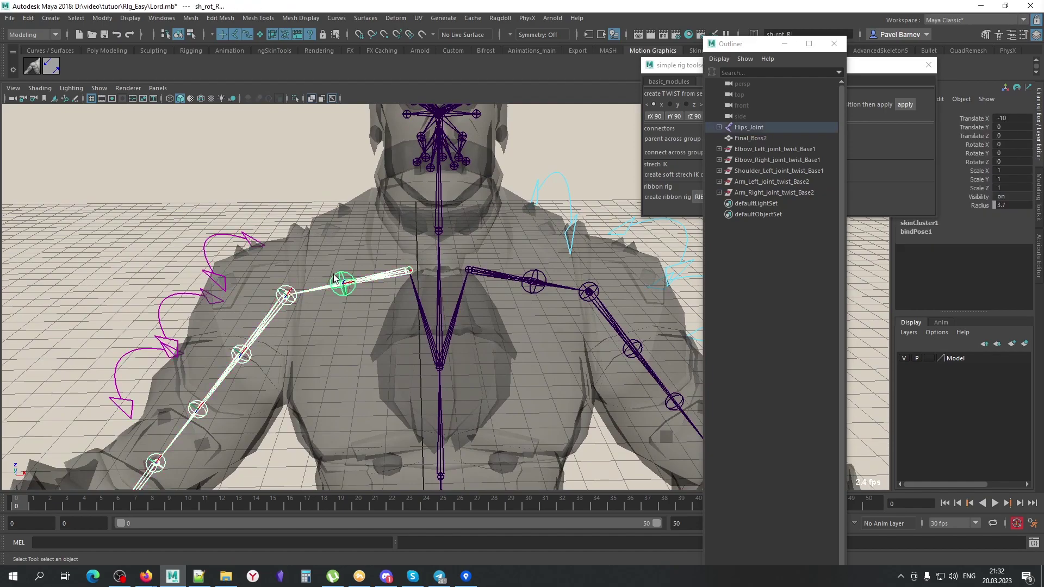
{"action": "left_click", "coordinate": [664, 68]}
{"action": "left_click", "coordinate": [735, 105]}
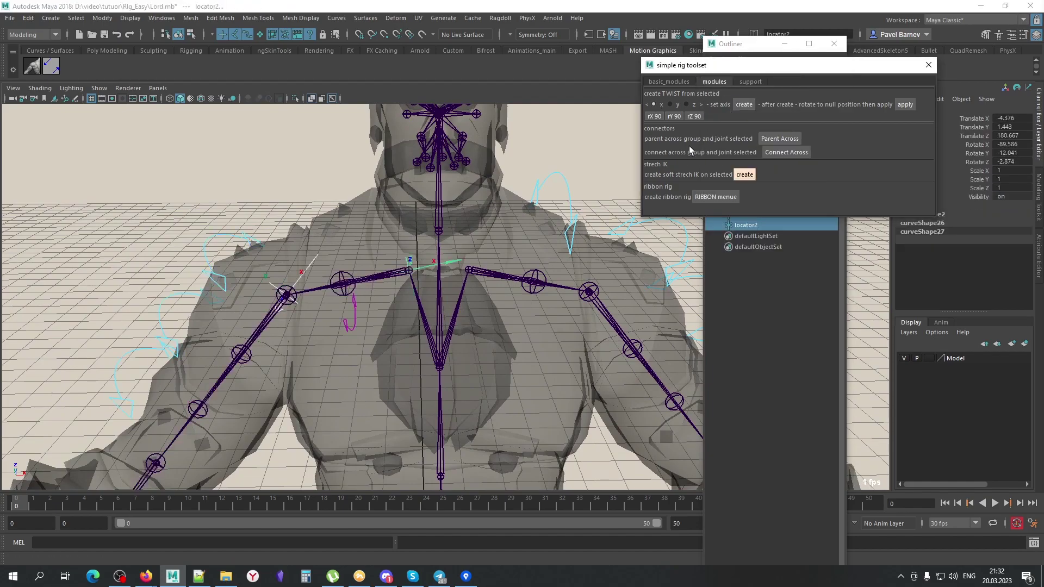
Turn the first locator 180 in X and scale it up to about 2.963
{"action": "mouse_move", "coordinate": [489, 245]}
{"action": "left_mouse_down", "text": "alt"}
{"action": "mouse_move", "coordinate": [358, 288]}
{"action": "mouse_move", "coordinate": [325, 340]}
{"action": "left_mouse_up", "text": "alt"}
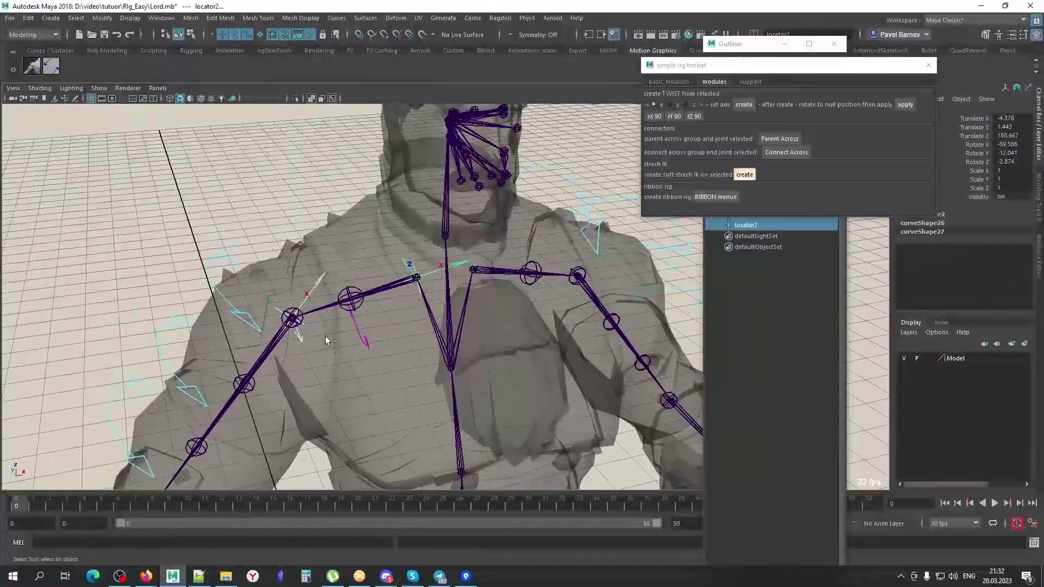
{"action": "double_click", "coordinate": [654, 117]}
{"action": "left_click_drag", "start_coordinate": [380, 271], "coordinate": [446, 305], "text": "alt"}
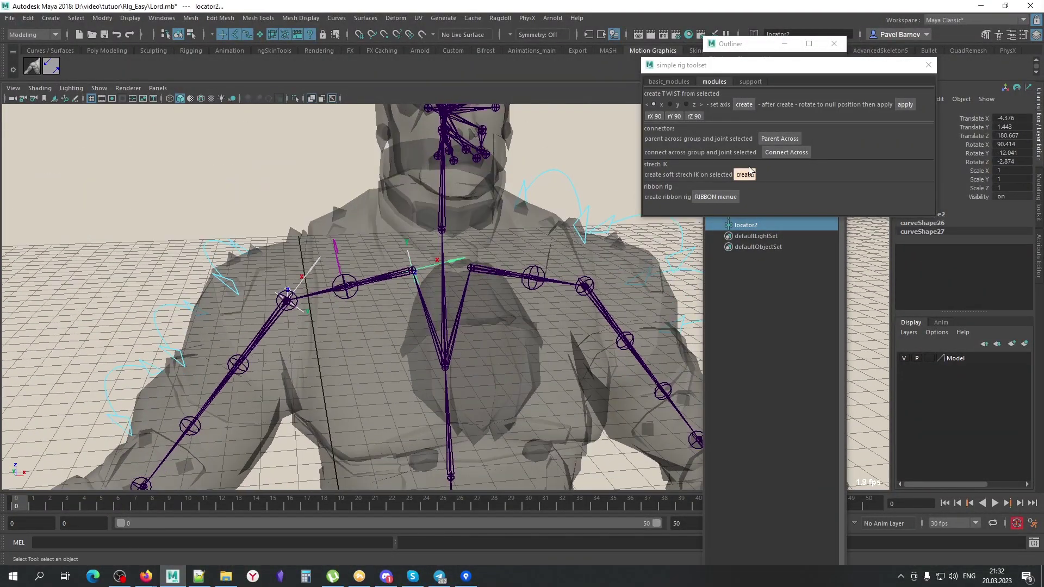
{"action": "key", "text": "r"}
{"action": "middle_click_drag", "start_coordinate": [435, 321], "coordinate": [562, 317]}
{"action": "left_click_drag", "start_coordinate": [562, 318], "coordinate": [580, 308], "text": "alt"}
{"action": "key", "text": "e"}
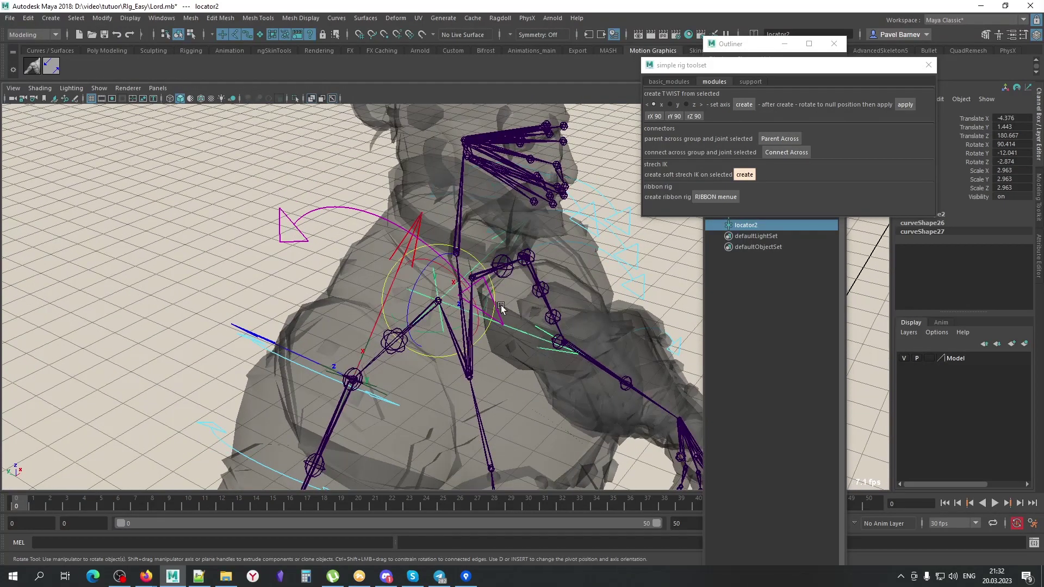
Rotate the second locator to 360.414 in X, shrink it to about 2.442, and apply
{"action": "left_click", "coordinate": [231, 325]}
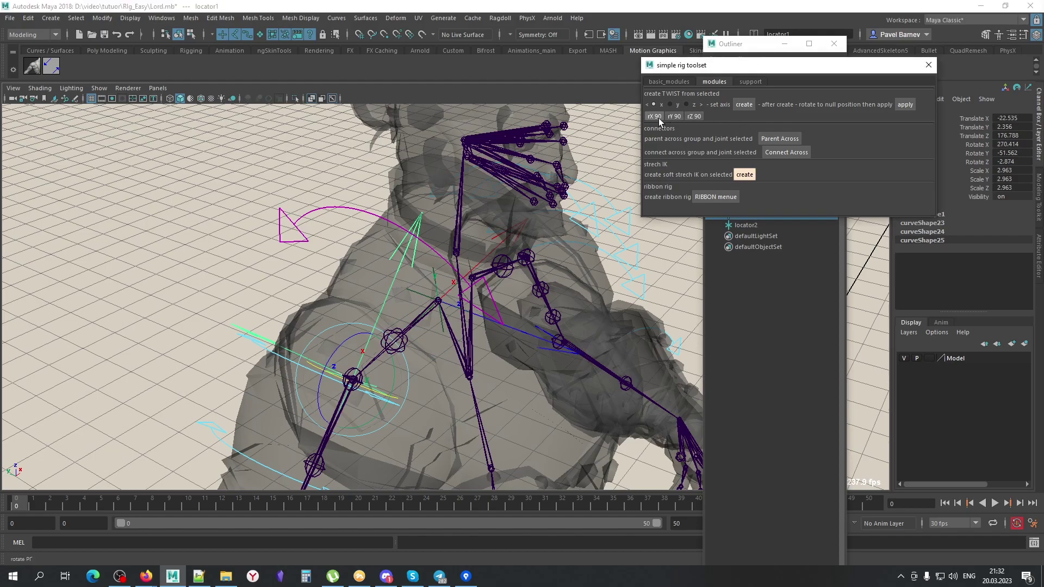
{"action": "mouse_move", "coordinate": [564, 254]}
{"action": "left_mouse_down", "text": "alt"}
{"action": "mouse_move", "coordinate": [413, 293]}
{"action": "mouse_move", "coordinate": [481, 254]}
{"action": "left_mouse_up", "text": "alt"}
{"action": "left_click", "coordinate": [413, 293]}
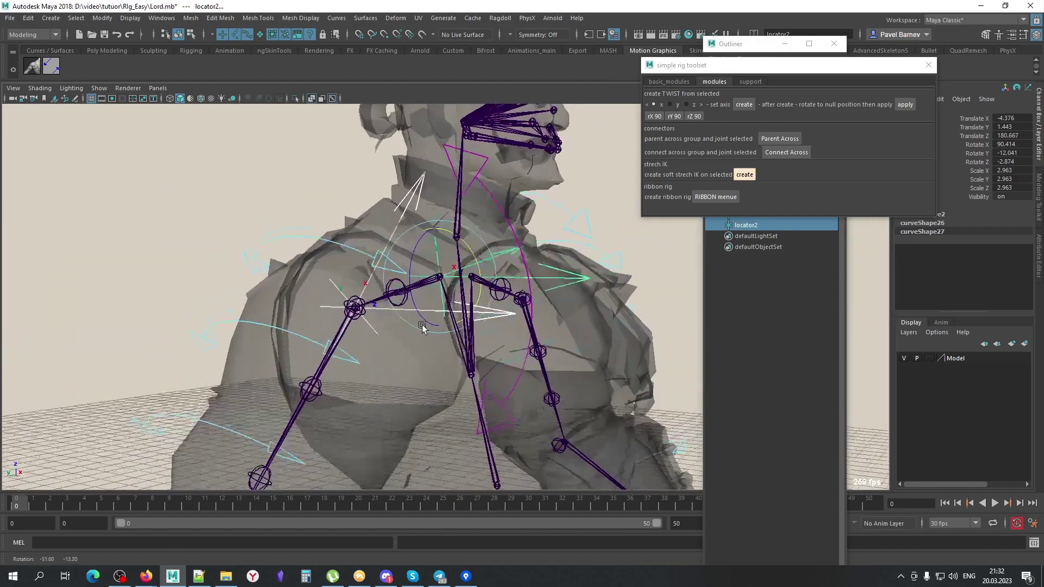
{"action": "left_click", "coordinate": [654, 116]}
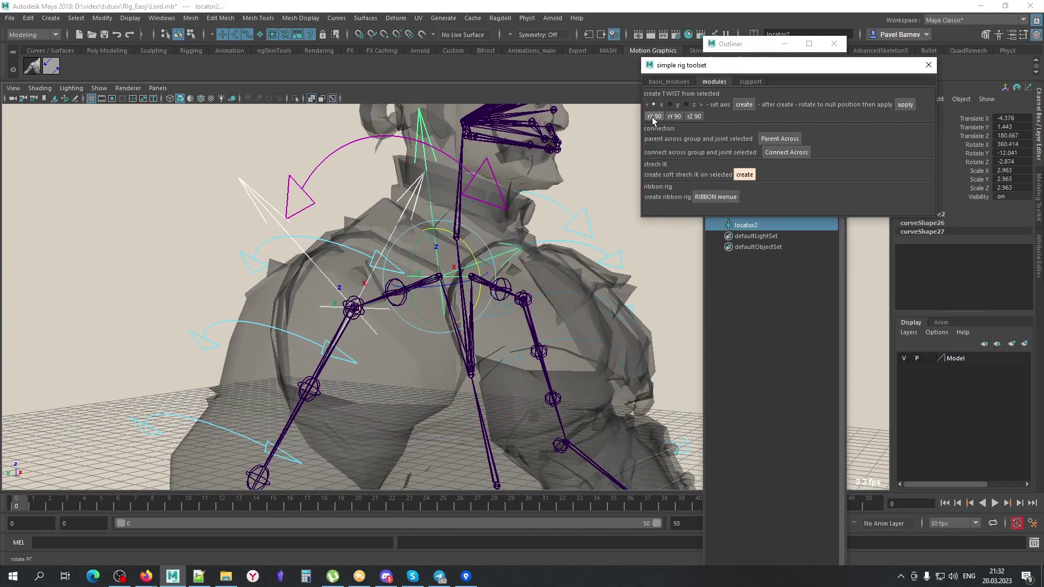
{"action": "mouse_move", "coordinate": [462, 305]}
{"action": "left_mouse_down", "text": "alt"}
{"action": "mouse_move", "coordinate": [338, 310]}
{"action": "mouse_move", "coordinate": [394, 262]}
{"action": "left_mouse_up", "text": "alt"}
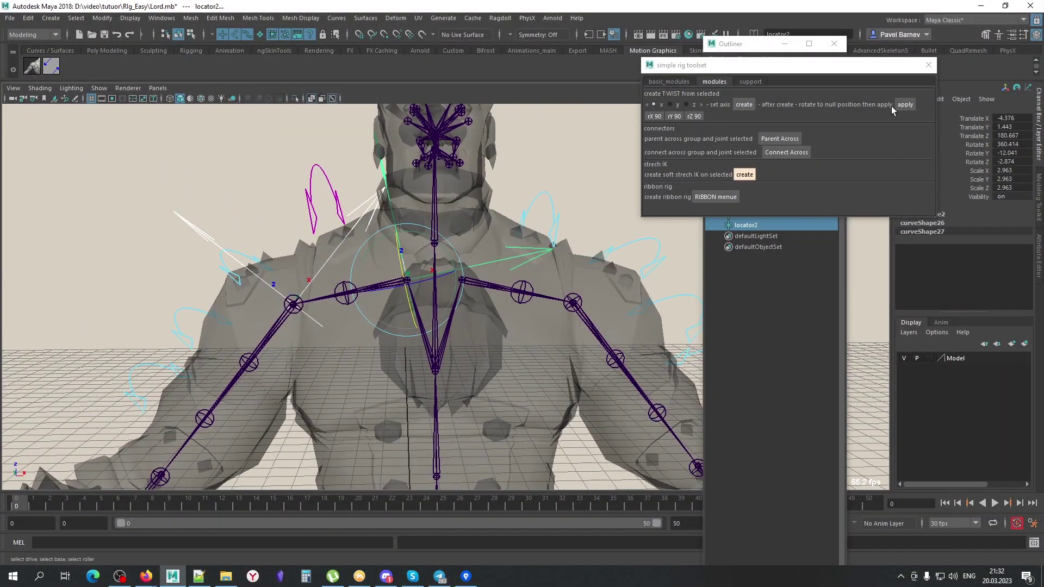
{"action": "left_click_drag", "start_coordinate": [505, 345], "coordinate": [546, 364], "text": "alt"}
{"action": "middle_click_drag", "start_coordinate": [545, 364], "coordinate": [507, 361]}
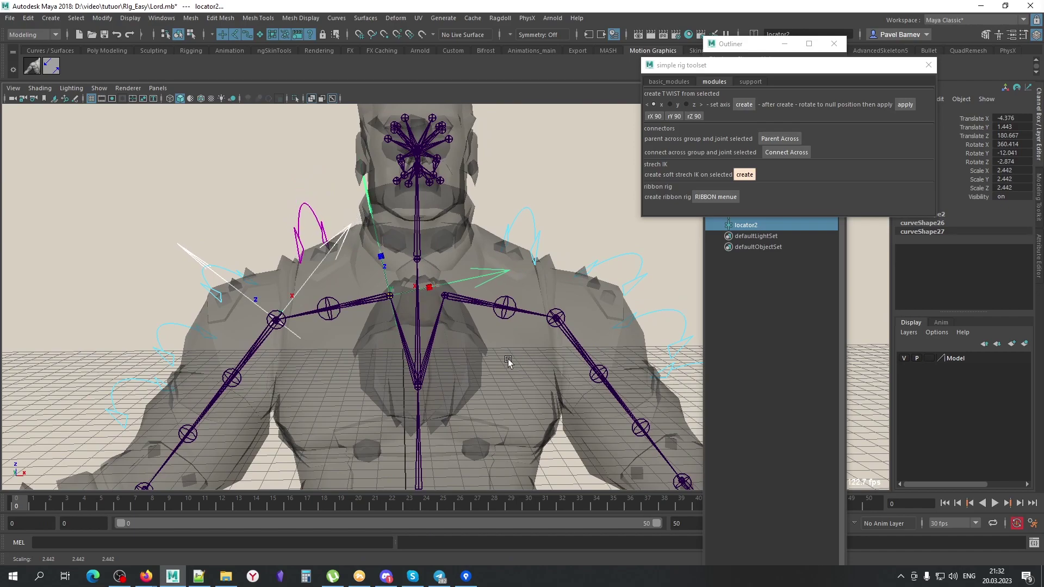
{"action": "middle_click_drag", "start_coordinate": [566, 335], "coordinate": [617, 306]}
{"action": "left_click", "coordinate": [911, 107]}
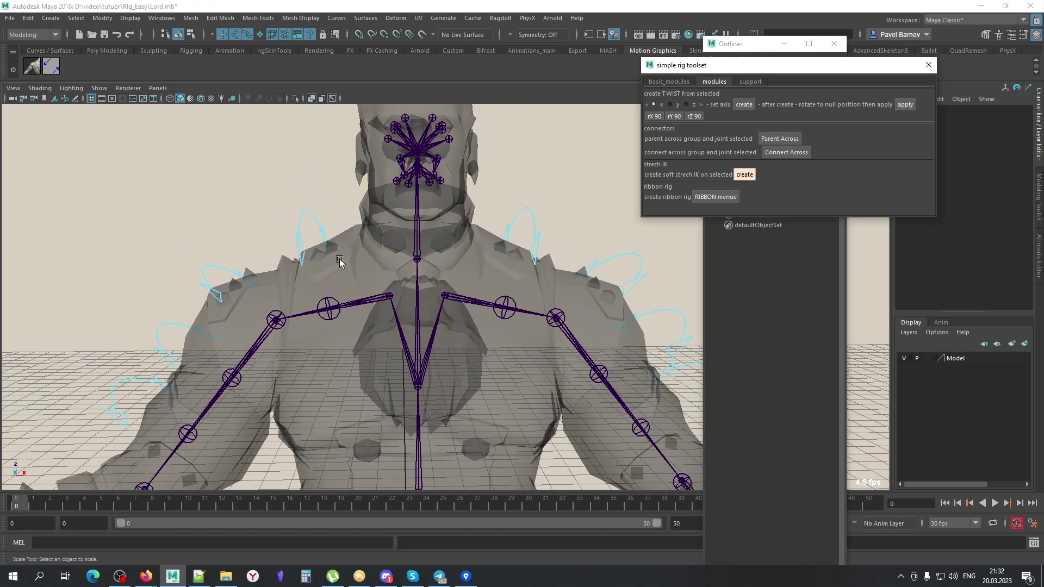
Raise Arm_Right_joint to test the twist deformation, then return it to rest pose
{"action": "left_click", "coordinate": [284, 333]}
{"action": "key", "text": "e"}
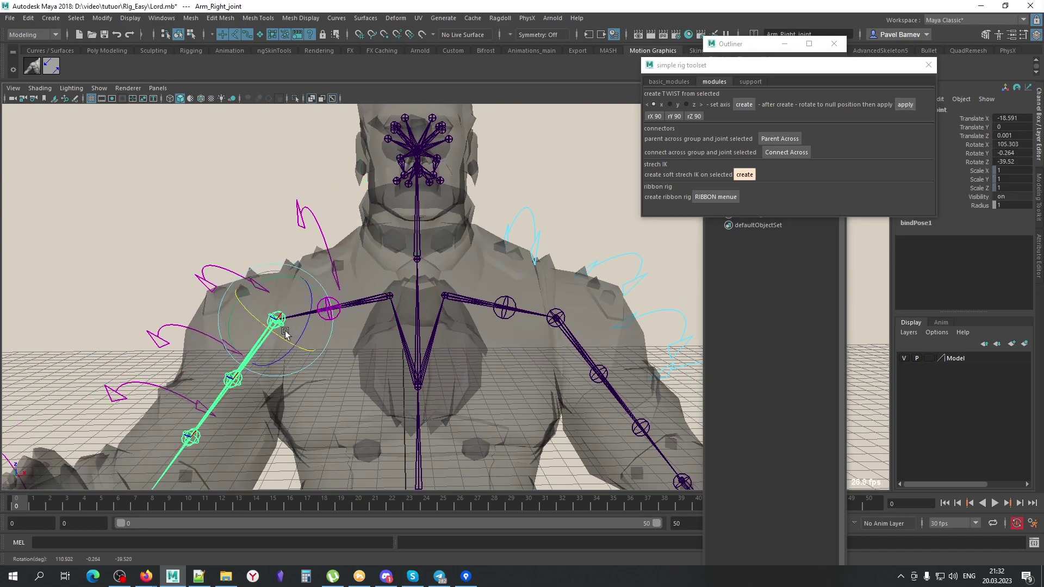
{"action": "mouse_move", "coordinate": [380, 359]}
{"action": "middle_mouse_down"}
{"action": "mouse_move", "coordinate": [661, 391]}
{"action": "mouse_move", "coordinate": [632, 371]}
{"action": "mouse_move", "coordinate": [615, 373]}
{"action": "mouse_move", "coordinate": [609, 348]}
{"action": "middle_mouse_up"}
{"action": "key", "text": "alt+a"}
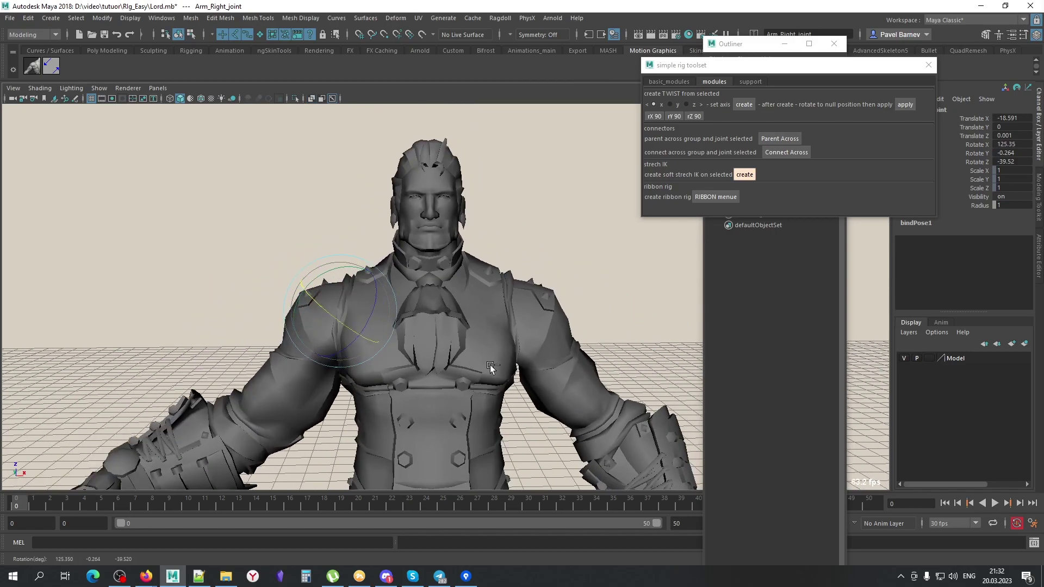
{"action": "left_click", "coordinate": [603, 266]}
{"action": "key", "text": "alt+a"}
{"action": "right_click_drag", "start_coordinate": [510, 242], "coordinate": [521, 408], "text": "alt"}
{"action": "left_click_drag", "start_coordinate": [520, 409], "coordinate": [512, 387], "text": "alt"}
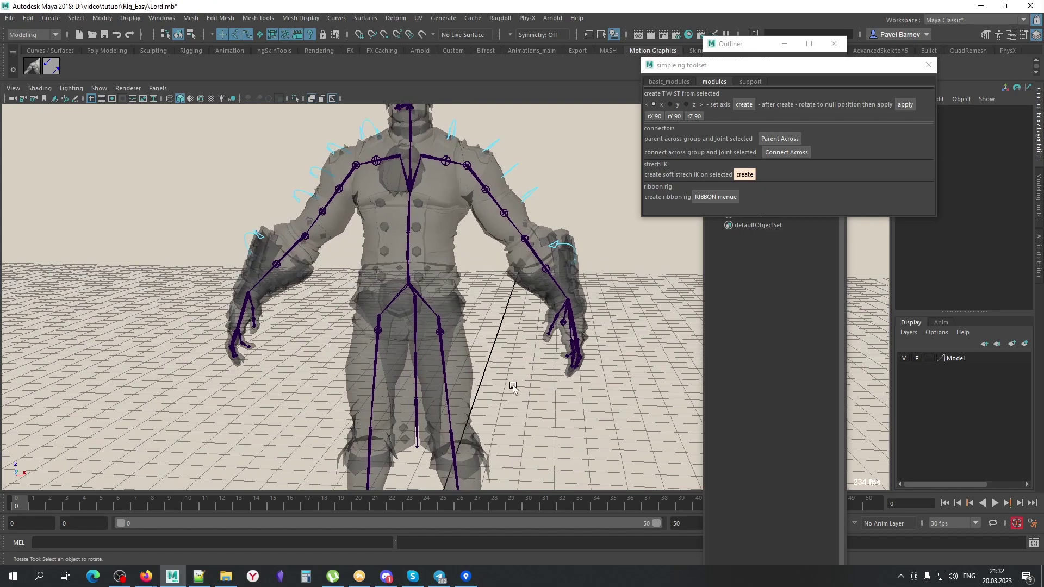
{"action": "mouse_move", "coordinate": [514, 379]}
{"action": "right_mouse_down", "text": "alt"}
{"action": "mouse_move", "coordinate": [527, 390]}
{"action": "mouse_move", "coordinate": [474, 325]}
{"action": "right_mouse_up", "text": "alt"}
{"action": "key", "text": "alt+a"}
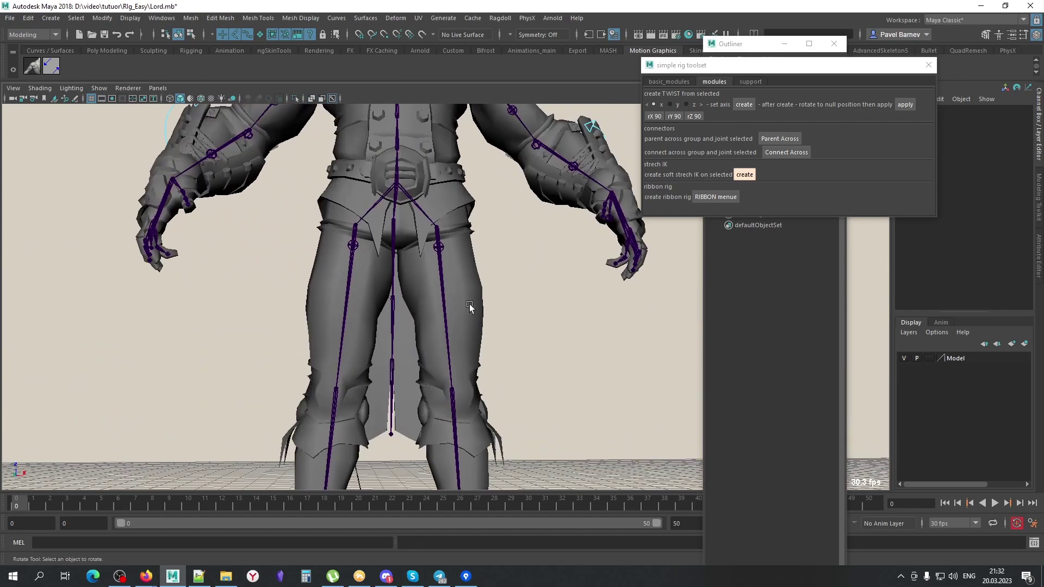
{"action": "left_click", "coordinate": [437, 246]}
{"action": "mouse_move", "coordinate": [583, 333]}
{"action": "left_mouse_down", "text": "alt"}
{"action": "mouse_move", "coordinate": [443, 310]}
{"action": "mouse_move", "coordinate": [486, 338]}
{"action": "left_mouse_up", "text": "alt"}
{"action": "left_click_drag", "start_coordinate": [198, 505], "coordinate": [188, 505]}
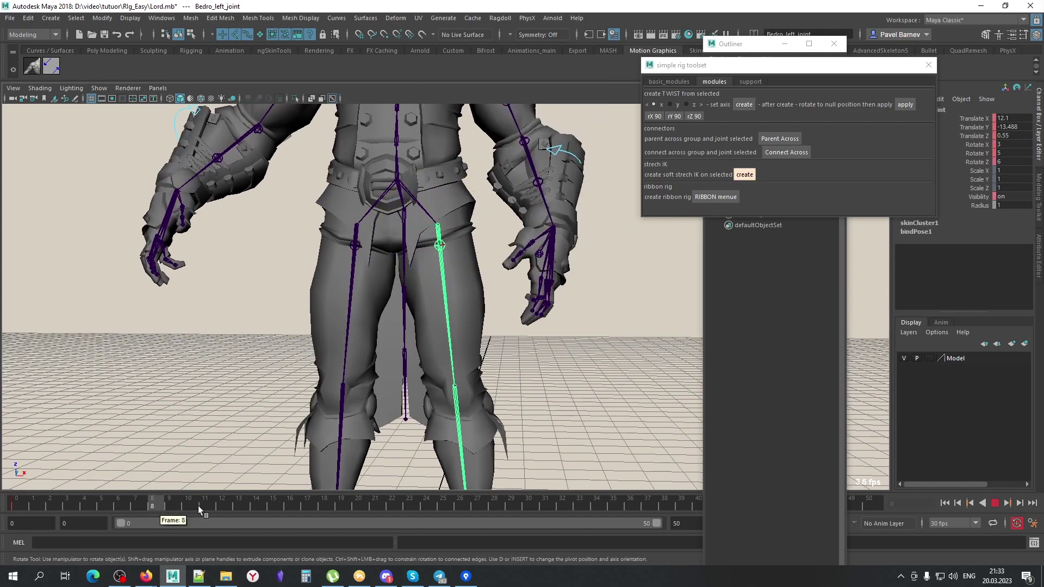
{"action": "mouse_move", "coordinate": [456, 223]}
{"action": "left_mouse_down"}
{"action": "mouse_move", "coordinate": [478, 305]}
{"action": "mouse_move", "coordinate": [564, 337]}
{"action": "mouse_move", "coordinate": [554, 333]}
{"action": "mouse_move", "coordinate": [669, 333]}
{"action": "mouse_move", "coordinate": [577, 354]}
{"action": "mouse_move", "coordinate": [533, 384]}
{"action": "mouse_move", "coordinate": [333, 392]}
{"action": "mouse_move", "coordinate": [542, 384]}
{"action": "mouse_move", "coordinate": [350, 372]}
{"action": "mouse_move", "coordinate": [390, 361]}
{"action": "mouse_move", "coordinate": [555, 389]}
{"action": "left_mouse_up"}
{"action": "key", "text": "6"}
{"action": "scroll", "coordinate": [522, 383], "scroll_direction": "up", "scroll_amount": 3}
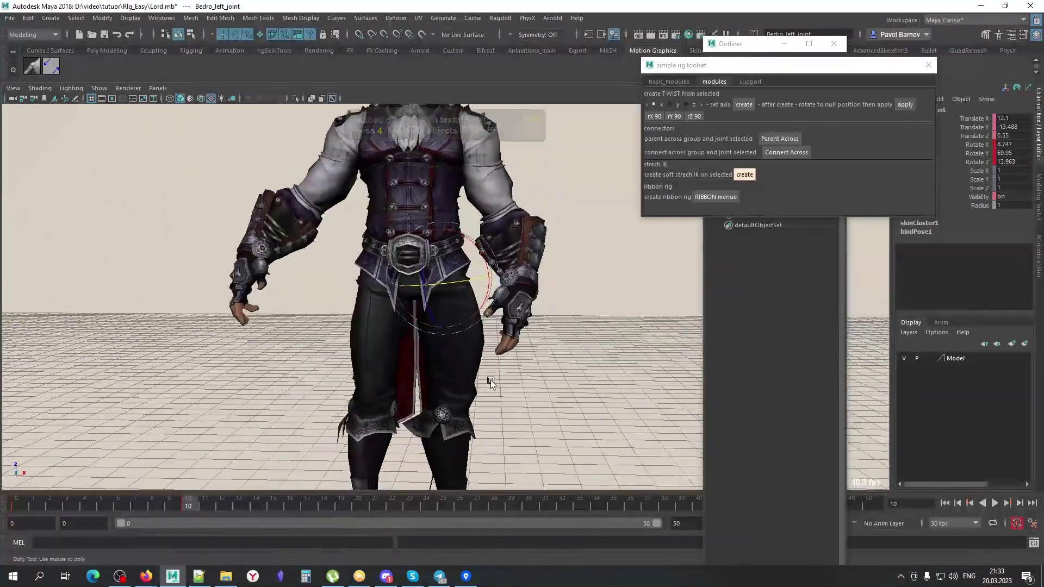
{"action": "key", "text": "alt+x"}
{"action": "left_click", "coordinate": [451, 293]}
{"action": "key", "text": "alt+x"}
{"action": "mouse_move", "coordinate": [500, 367]}
{"action": "left_mouse_down", "text": "alt"}
{"action": "mouse_move", "coordinate": [481, 296]}
{"action": "mouse_move", "coordinate": [435, 302]}
{"action": "mouse_move", "coordinate": [306, 360]}
{"action": "mouse_move", "coordinate": [192, 363]}
{"action": "mouse_move", "coordinate": [421, 360]}
{"action": "mouse_move", "coordinate": [452, 221]}
{"action": "left_mouse_up", "text": "alt"}
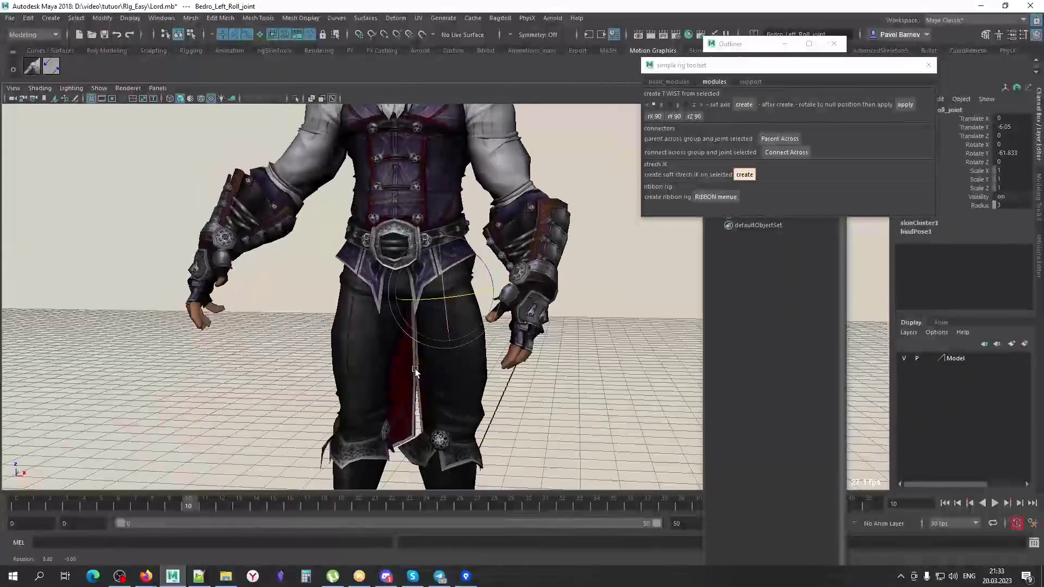
{"action": "mouse_move", "coordinate": [483, 379]}
{"action": "left_mouse_down", "text": "alt"}
{"action": "mouse_move", "coordinate": [521, 375]}
{"action": "mouse_move", "coordinate": [528, 396]}
{"action": "left_mouse_up", "text": "alt"}
{"action": "key", "text": "ctrl+z"}
{"action": "key", "text": "ctrl+z"}
{"action": "key", "text": "ctrl+z"}
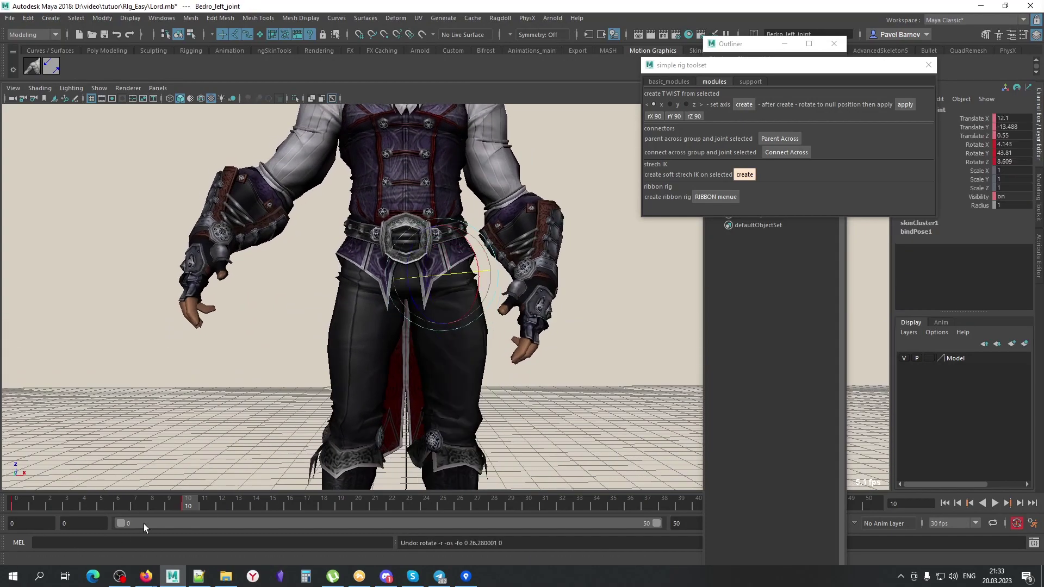
{"action": "left_click", "coordinate": [0, 505]}
Select the left thigh roll joint and create twist locators with twist axis y
{"action": "scroll", "coordinate": [496, 400], "scroll_direction": "up", "scroll_amount": 5}
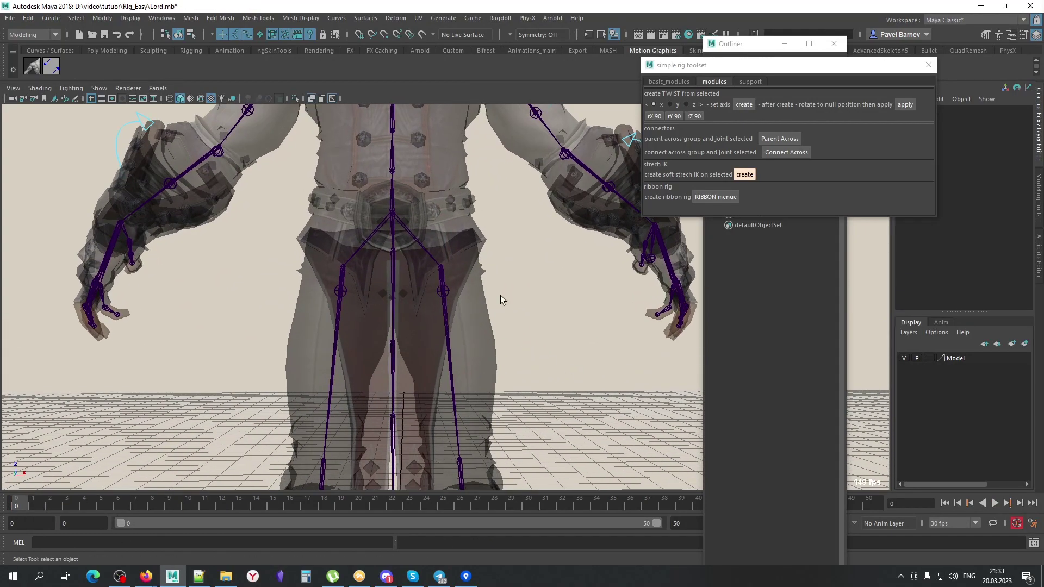
{"action": "scroll", "coordinate": [500, 295], "scroll_direction": "up", "scroll_amount": 3}
{"action": "left_click_drag", "start_coordinate": [504, 308], "coordinate": [436, 261], "text": "alt"}
{"action": "left_click", "coordinate": [438, 262]}
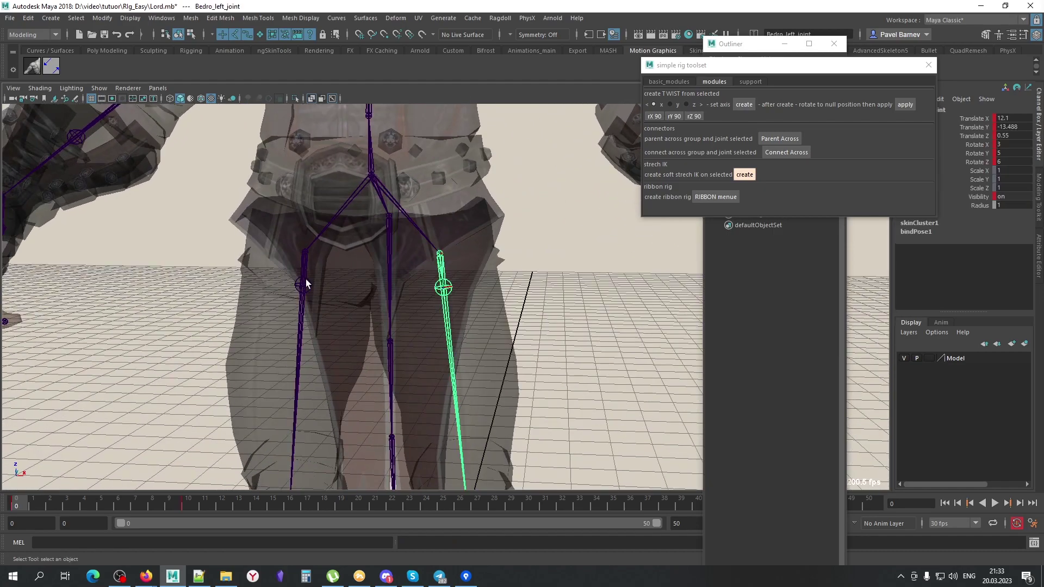
{"action": "left_click", "coordinate": [385, 216]}
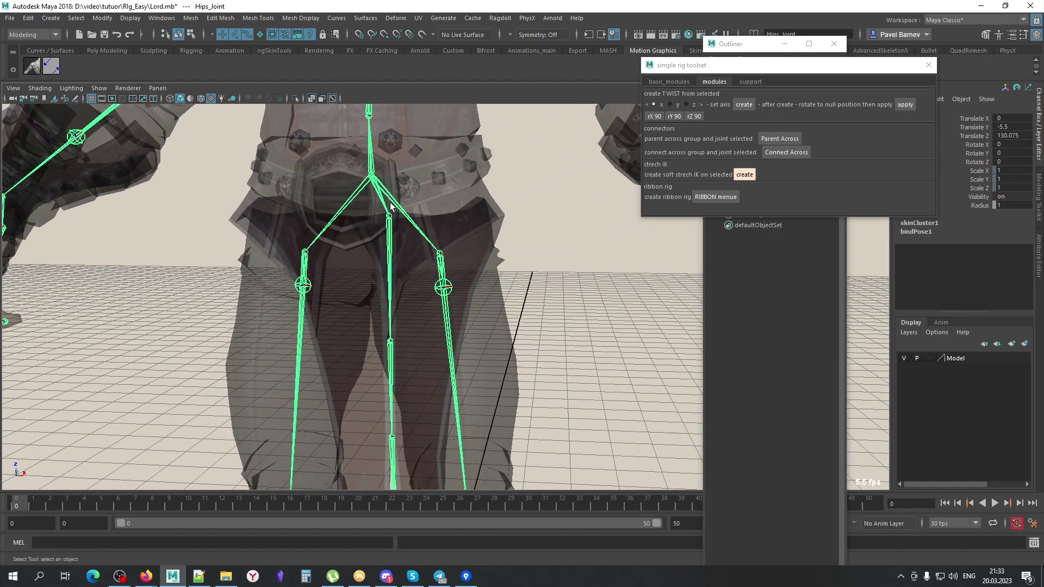
{"action": "left_click_drag", "start_coordinate": [447, 283], "coordinate": [449, 294], "text": "alt"}
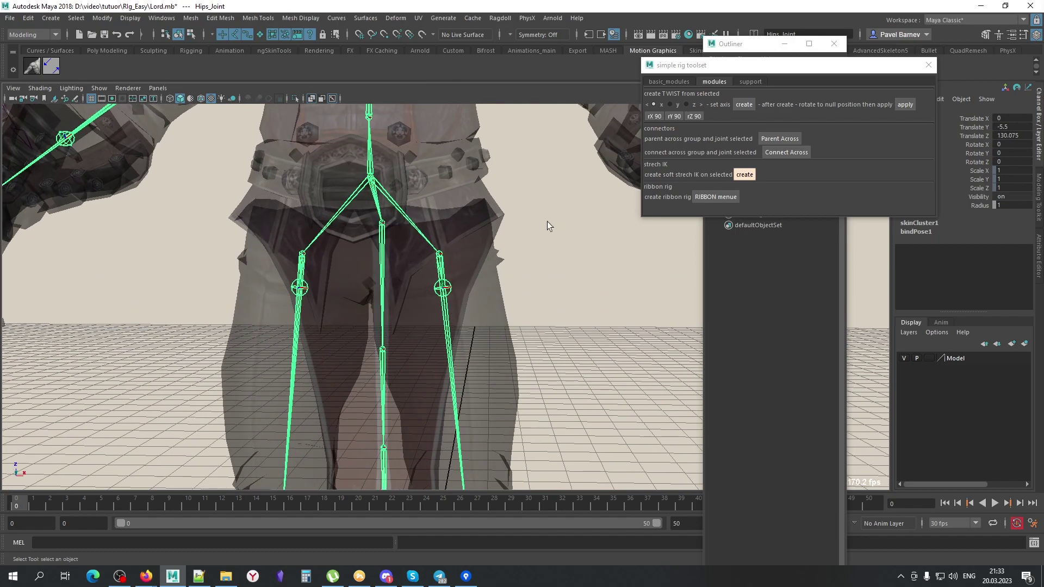
{"action": "left_click_drag", "start_coordinate": [426, 239], "coordinate": [480, 282], "text": "alt"}
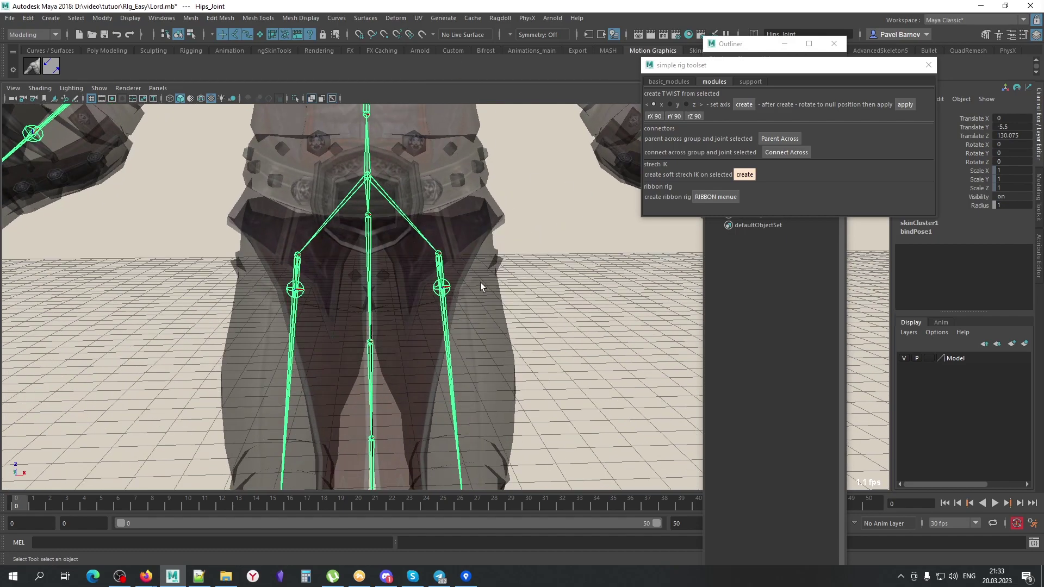
{"action": "left_click", "coordinate": [439, 266]}
{"action": "left_click", "coordinate": [446, 290]}
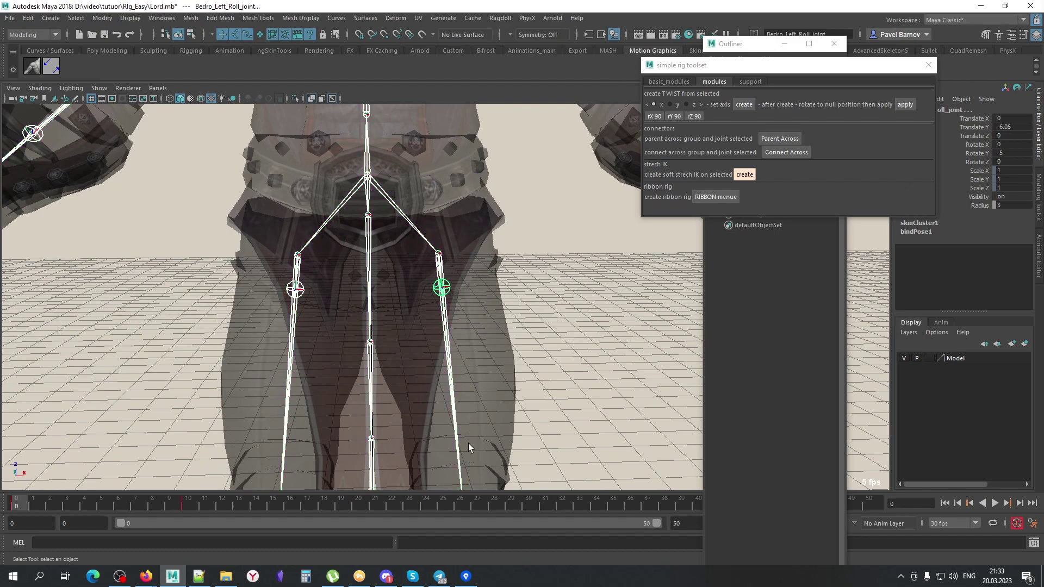
{"action": "left_click", "coordinate": [669, 104]}
{"action": "left_click", "coordinate": [742, 104]}
Enlarge the left thigh locators, select locator1 and locator2, and apply the twist
{"action": "left_click_drag", "start_coordinate": [501, 312], "coordinate": [493, 336], "text": "alt"}
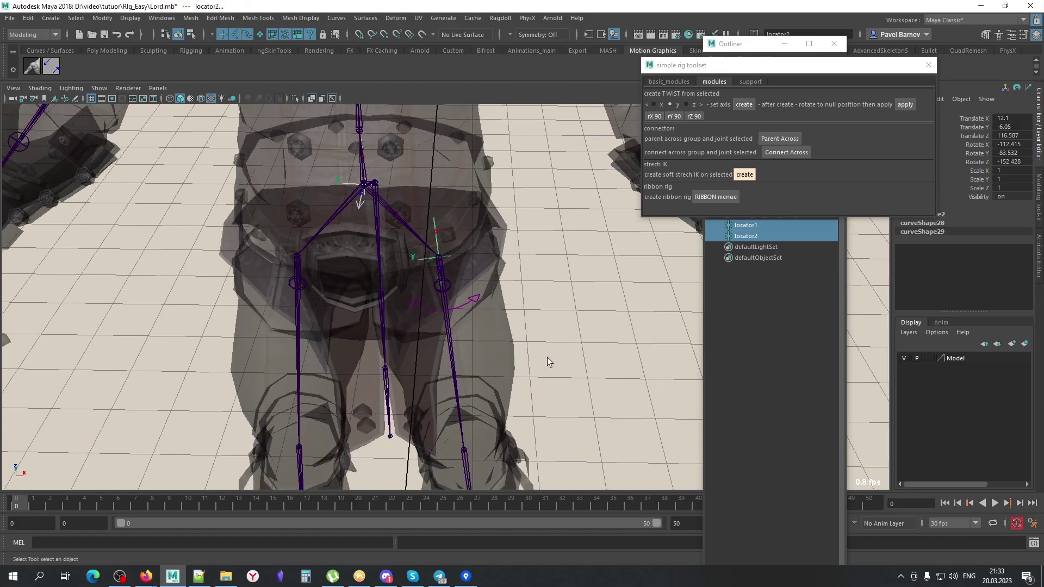
{"action": "key", "text": "r"}
{"action": "middle_click_drag", "start_coordinate": [546, 357], "coordinate": [598, 354]}
{"action": "mouse_move", "coordinate": [598, 354]}
{"action": "left_mouse_down", "text": "alt"}
{"action": "mouse_move", "coordinate": [569, 343]}
{"action": "mouse_move", "coordinate": [522, 282]}
{"action": "left_mouse_up", "text": "alt"}
{"action": "left_click", "coordinate": [442, 230]}
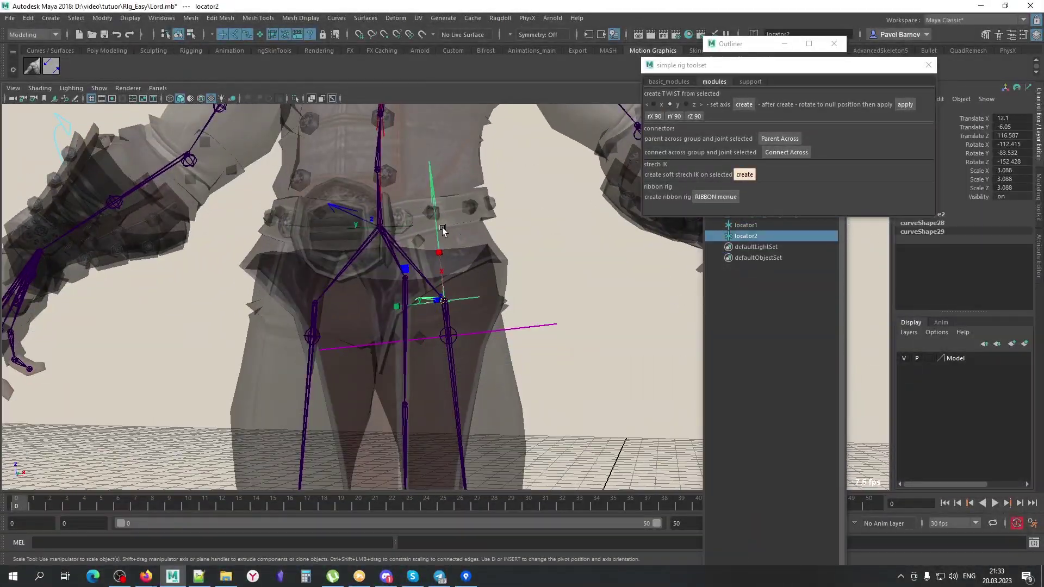
{"action": "left_click_drag", "start_coordinate": [441, 230], "coordinate": [455, 275], "text": "alt"}
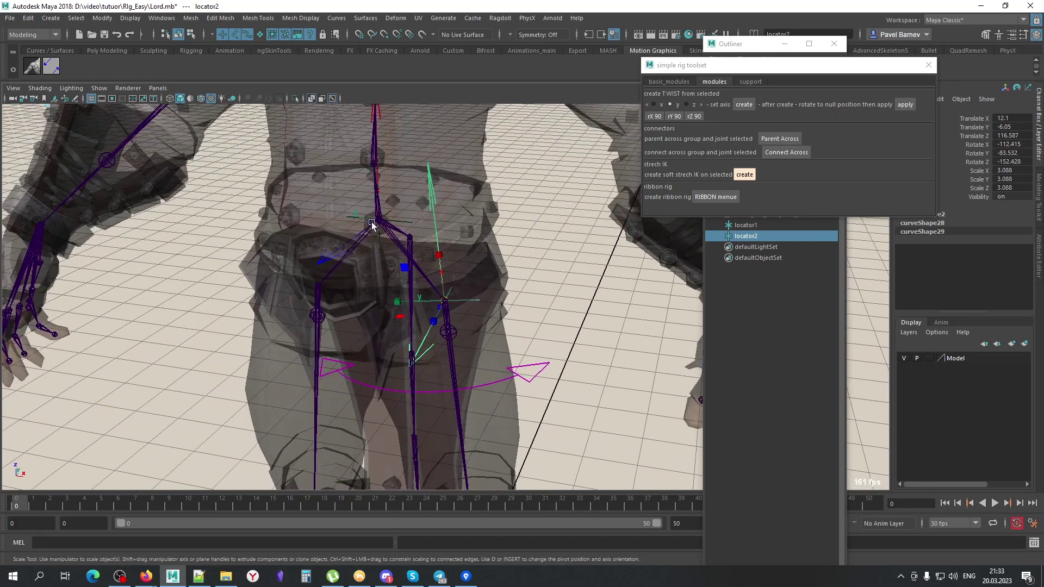
{"action": "left_click_drag", "start_coordinate": [413, 343], "coordinate": [341, 234], "text": "alt"}
{"action": "left_click", "coordinate": [338, 225]}
{"action": "mouse_move", "coordinate": [279, 283]}
{"action": "left_mouse_down", "text": "alt"}
{"action": "mouse_move", "coordinate": [321, 381]}
{"action": "mouse_move", "coordinate": [369, 374]}
{"action": "left_mouse_up", "text": "alt"}
{"action": "left_click", "coordinate": [327, 392], "text": "shift"}
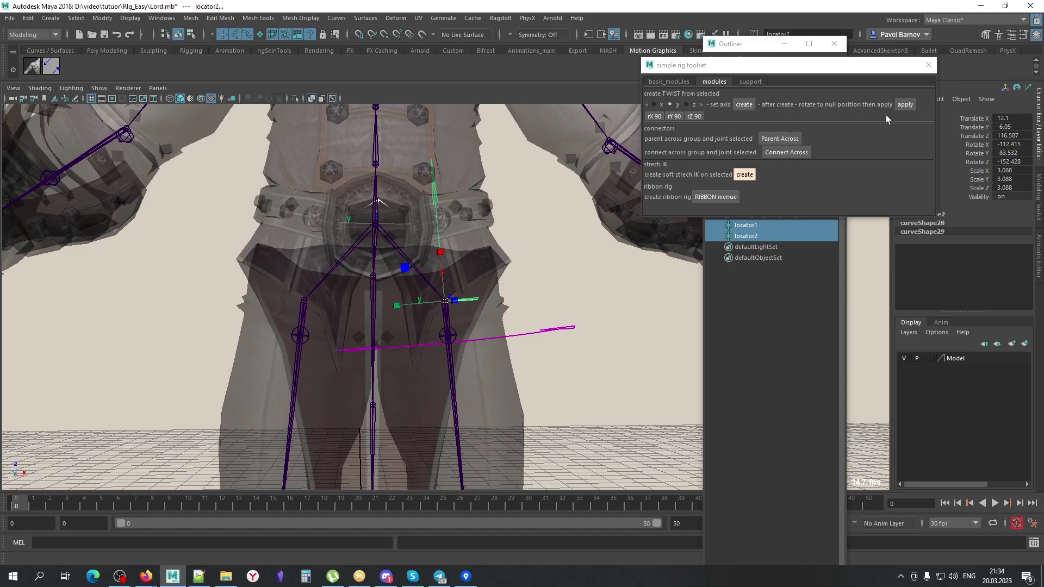
{"action": "left_click", "coordinate": [905, 105]}
Create twist locators on the right thigh roll joint, enlarged about 2.9 times
{"action": "mouse_move", "coordinate": [468, 348]}
{"action": "left_mouse_down", "text": "alt"}
{"action": "mouse_move", "coordinate": [515, 376]}
{"action": "mouse_move", "coordinate": [495, 415]}
{"action": "mouse_move", "coordinate": [519, 367]}
{"action": "mouse_move", "coordinate": [412, 359]}
{"action": "mouse_move", "coordinate": [352, 289]}
{"action": "left_mouse_up", "text": "alt"}
{"action": "left_click", "coordinate": [371, 255]}
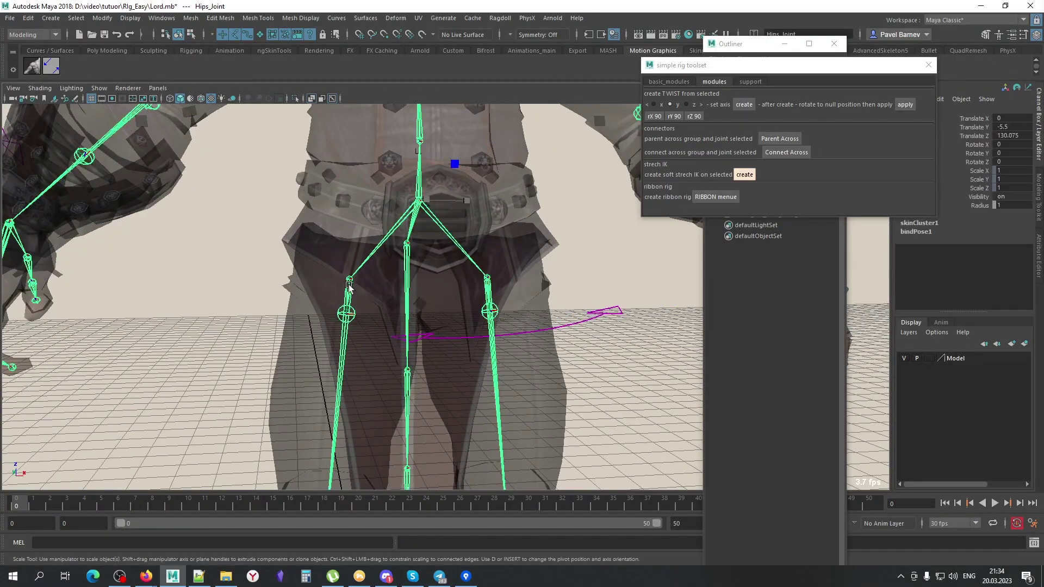
{"action": "left_click", "coordinate": [352, 315]}
{"action": "left_click", "coordinate": [742, 105]}
{"action": "left_click_drag", "start_coordinate": [380, 261], "coordinate": [534, 287], "text": "alt"}
{"action": "middle_click_drag", "start_coordinate": [536, 285], "coordinate": [661, 284]}
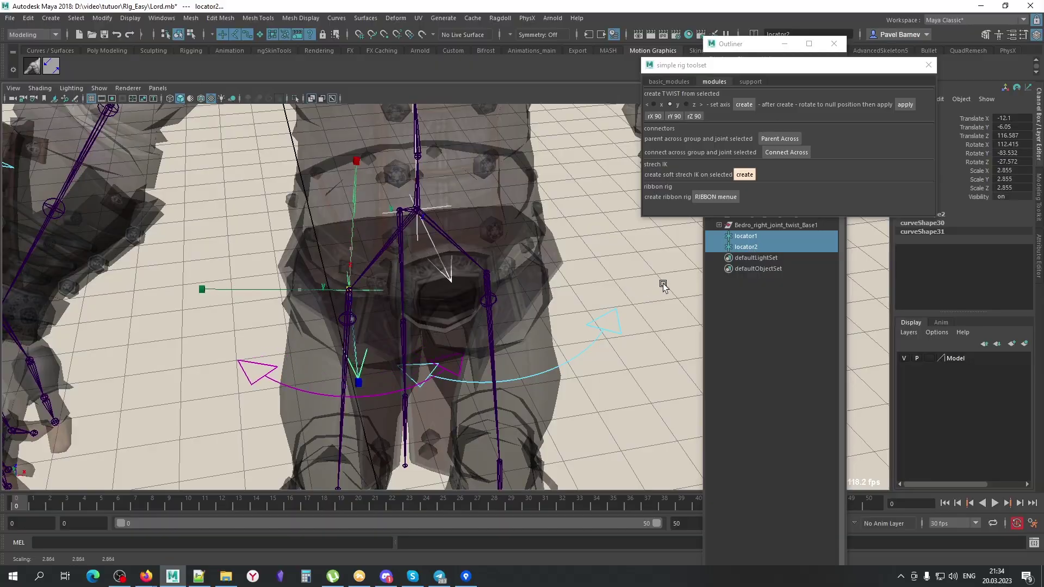
Apply the right thigh twist, removing the helper locators, and select the hip twist control ring
{"action": "mouse_move", "coordinate": [661, 284]}
{"action": "left_mouse_down", "text": "alt"}
{"action": "mouse_move", "coordinate": [546, 290]}
{"action": "mouse_move", "coordinate": [500, 305]}
{"action": "mouse_move", "coordinate": [406, 242]}
{"action": "mouse_move", "coordinate": [466, 272]}
{"action": "mouse_move", "coordinate": [454, 225]}
{"action": "mouse_move", "coordinate": [436, 247]}
{"action": "mouse_move", "coordinate": [467, 283]}
{"action": "mouse_move", "coordinate": [481, 271]}
{"action": "mouse_move", "coordinate": [470, 342]}
{"action": "left_mouse_up", "text": "alt"}
{"action": "left_click", "coordinate": [905, 104]}
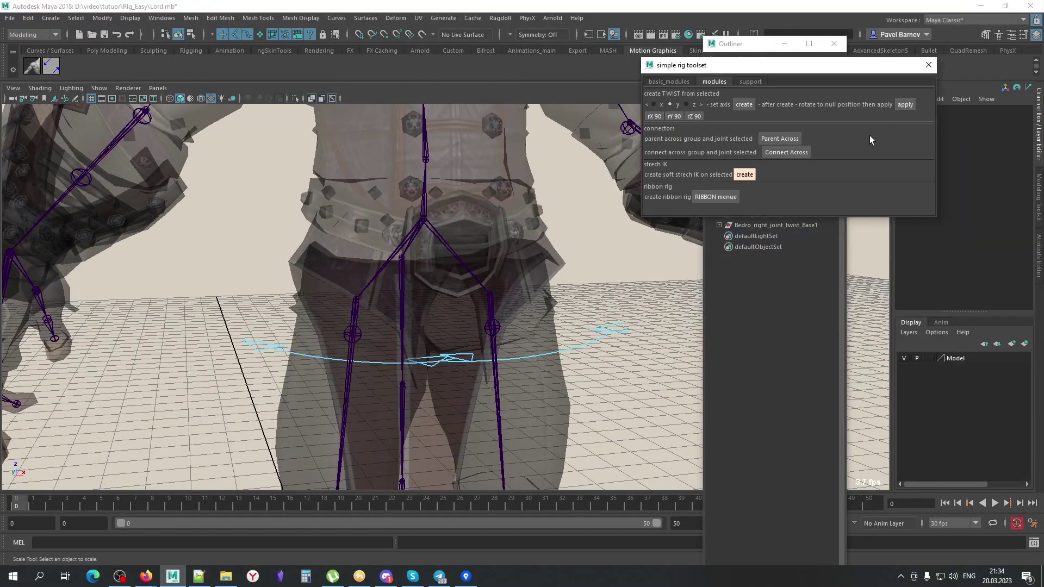
{"action": "left_click_drag", "start_coordinate": [632, 350], "coordinate": [594, 374], "text": "alt"}
{"action": "left_click", "coordinate": [444, 372]}
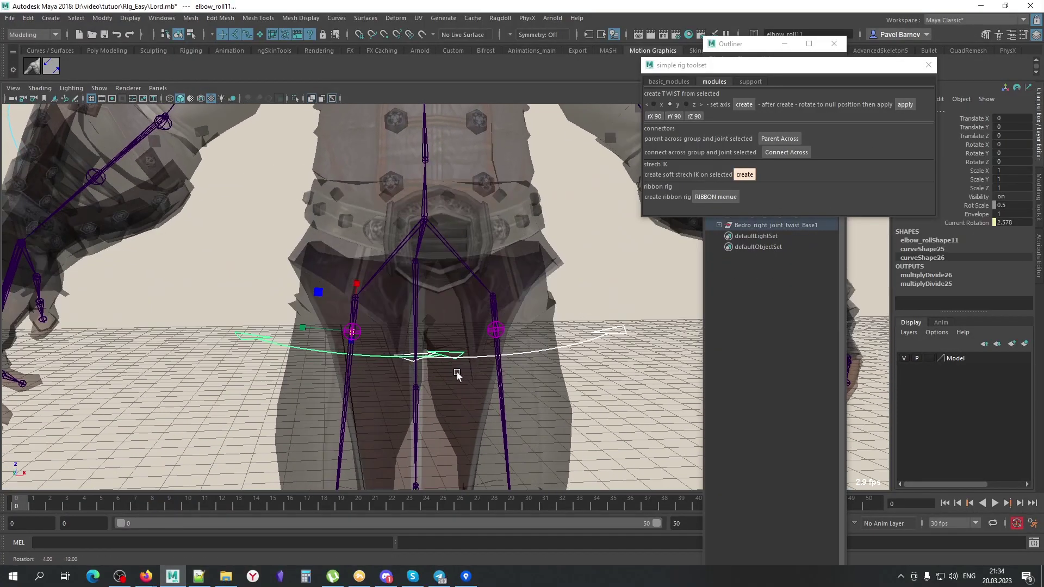
Set the left hip twist control's Rot Scale to 0.8
{"action": "key", "text": "alt+x"}
{"action": "left_click", "coordinate": [188, 504]}
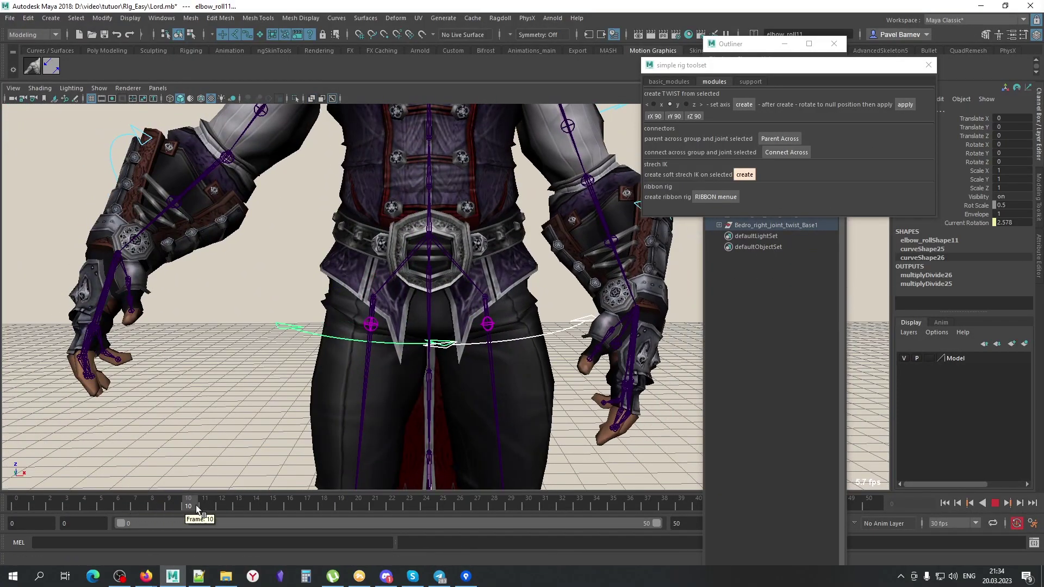
{"action": "left_click", "coordinate": [477, 431]}
{"action": "left_click_drag", "start_coordinate": [478, 431], "coordinate": [484, 288], "text": "alt"}
{"action": "key", "text": "e"}
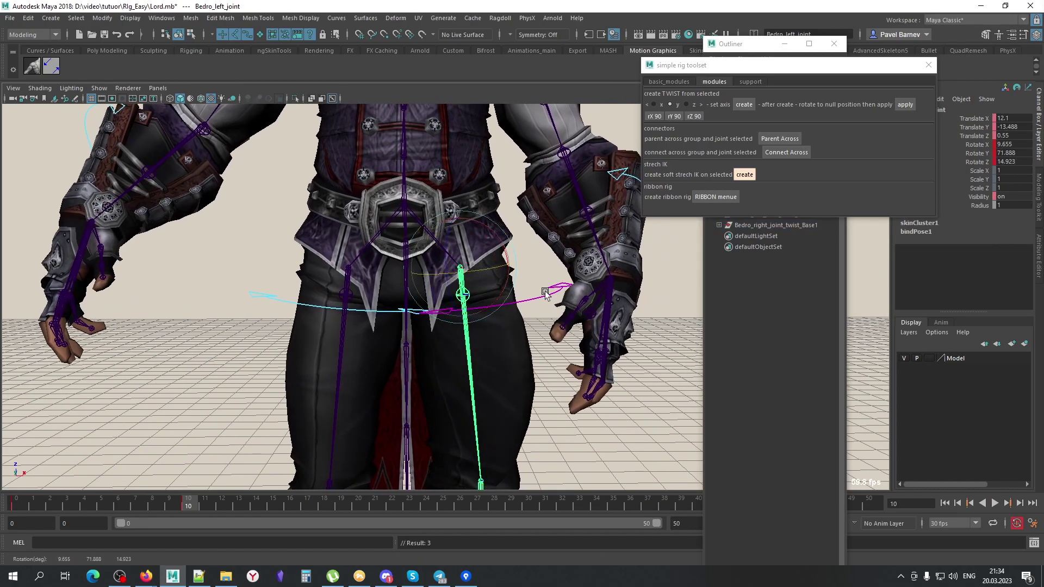
{"action": "left_click", "coordinate": [545, 293]}
{"action": "left_click_drag", "start_coordinate": [543, 310], "coordinate": [350, 328], "text": "alt"}
{"action": "key", "text": "g"}
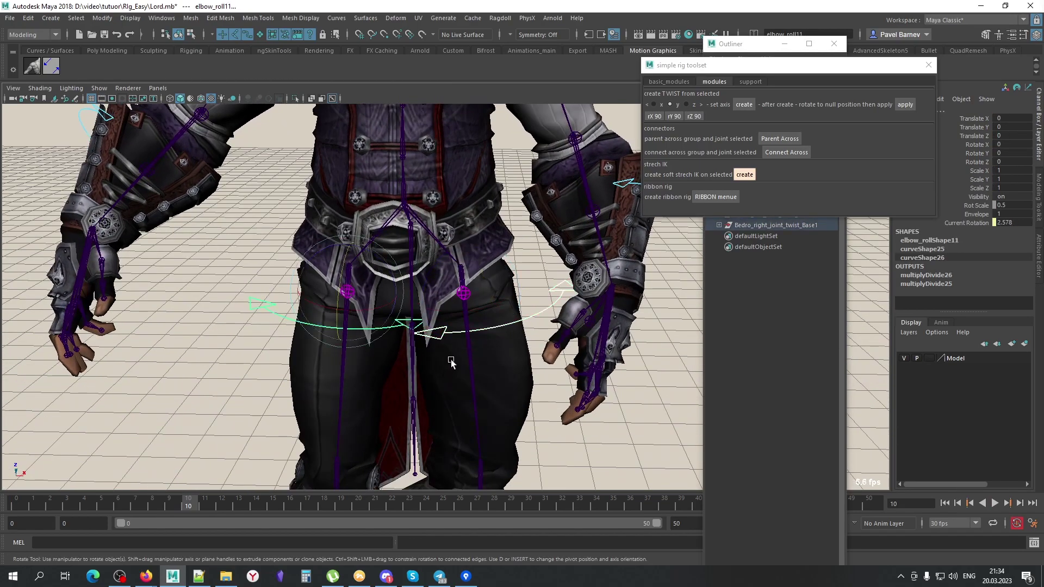
{"action": "left_click_drag", "start_coordinate": [451, 362], "coordinate": [544, 326], "text": "alt"}
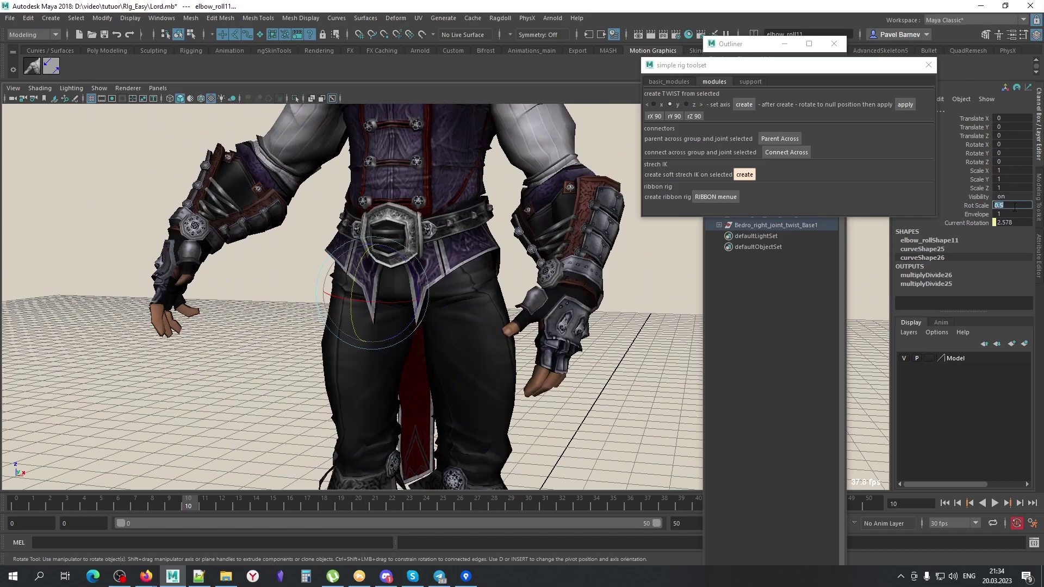
{"action": "type", "text": "0.7"}
{"action": "key", "text": "Return"}
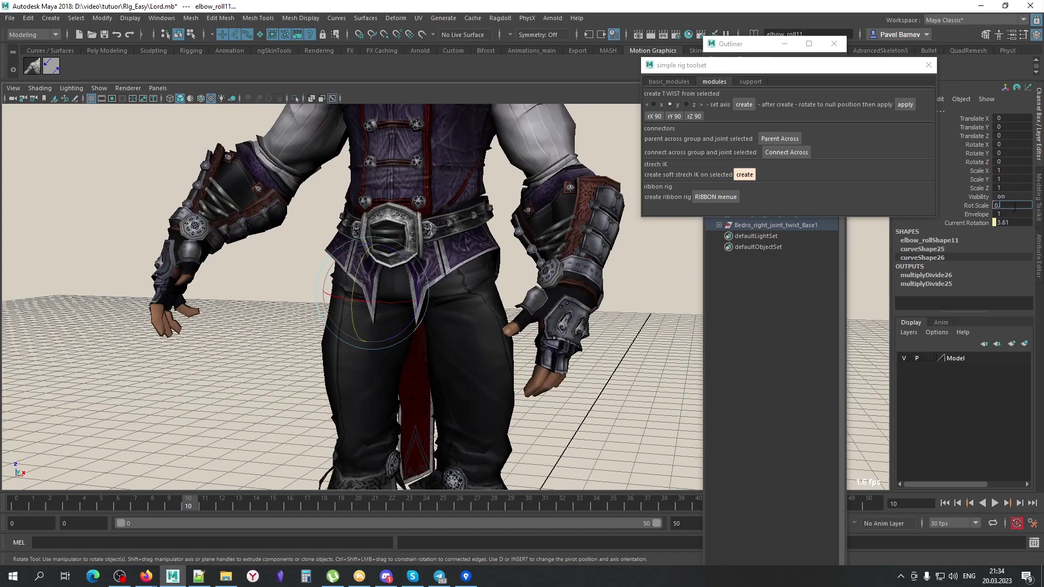
Test-rotate Bedro_left_joint to check the thigh twist, then undo the rotation
{"action": "scroll", "coordinate": [489, 380], "scroll_direction": "down", "scroll_amount": 5}
{"action": "left_click_drag", "start_coordinate": [408, 408], "coordinate": [495, 409], "text": "alt"}
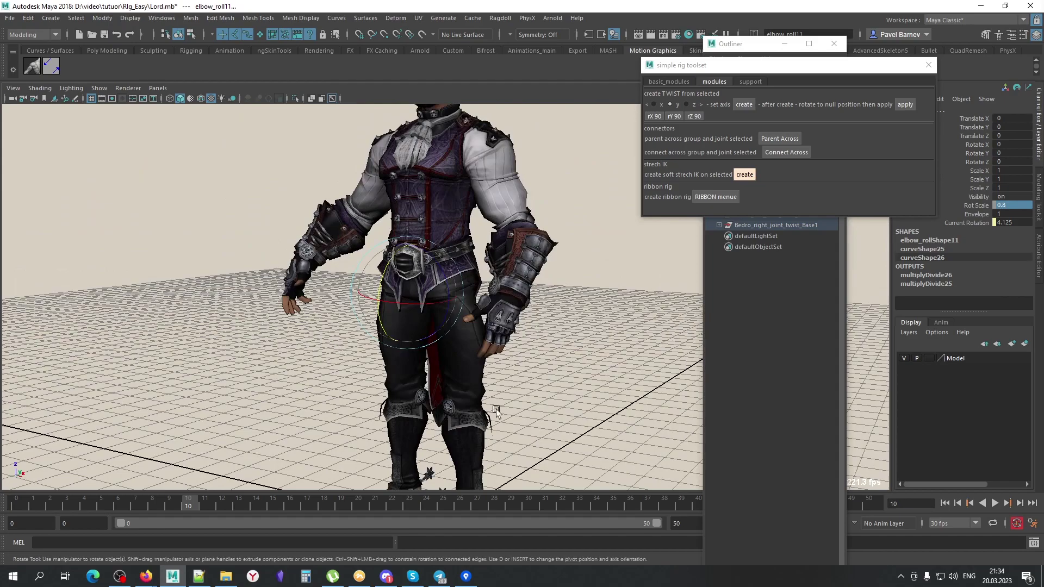
{"action": "key", "text": "alt+x"}
{"action": "left_click", "coordinate": [545, 370]}
{"action": "left_click", "coordinate": [457, 352]}
{"action": "key", "text": "alt+x"}
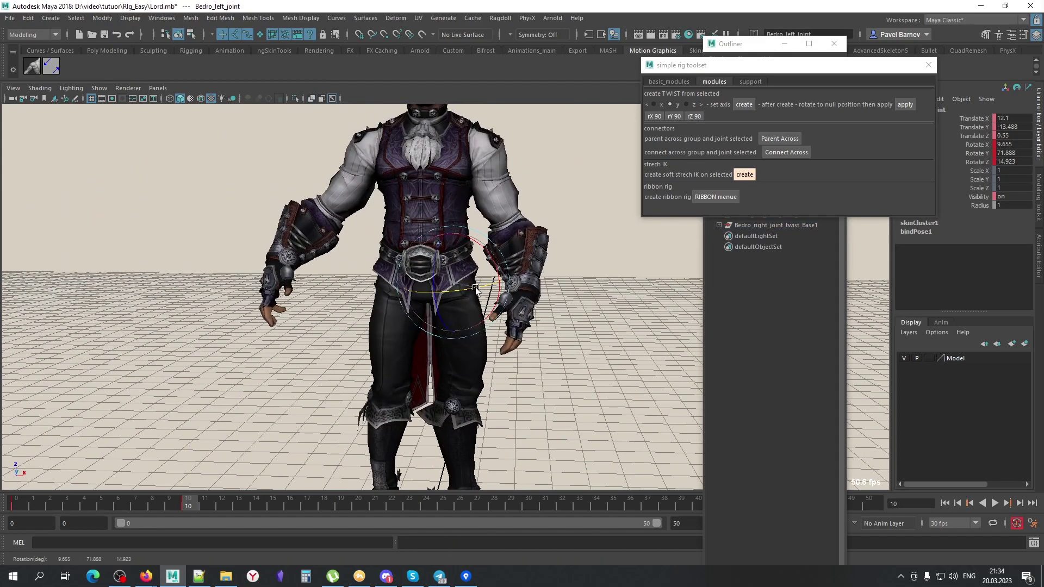
{"action": "middle_click_drag", "start_coordinate": [497, 412], "coordinate": [471, 374]}
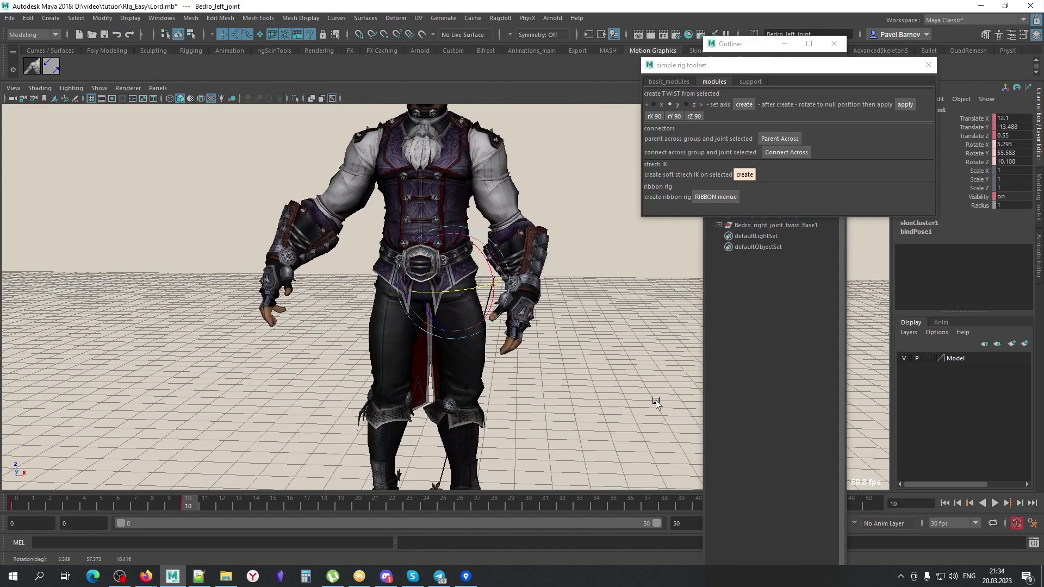
{"action": "key", "text": "alt+x"}
{"action": "left_click_drag", "start_coordinate": [489, 261], "coordinate": [505, 280]}
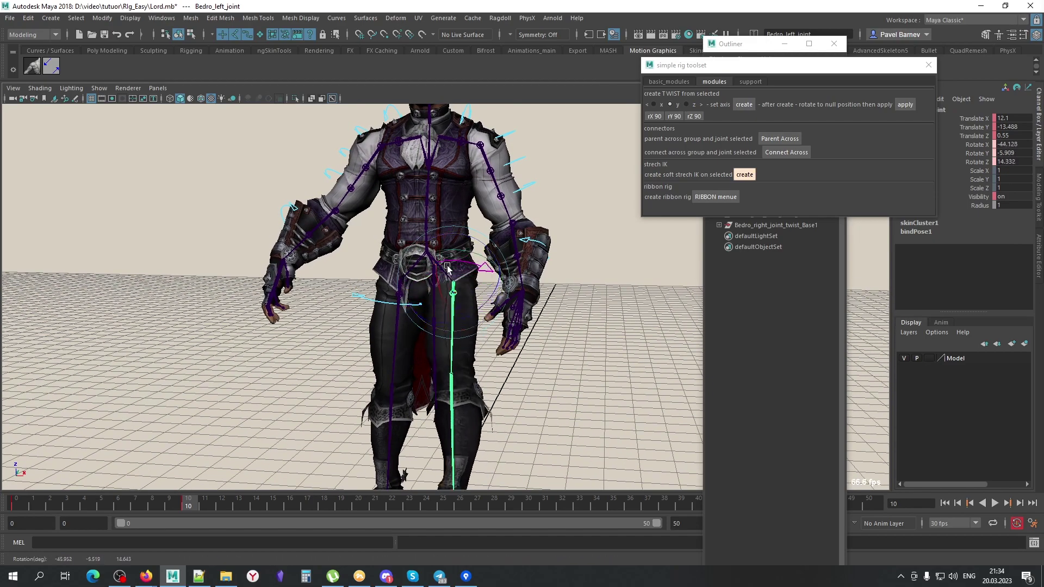
{"action": "key", "text": "ctrl+z"}
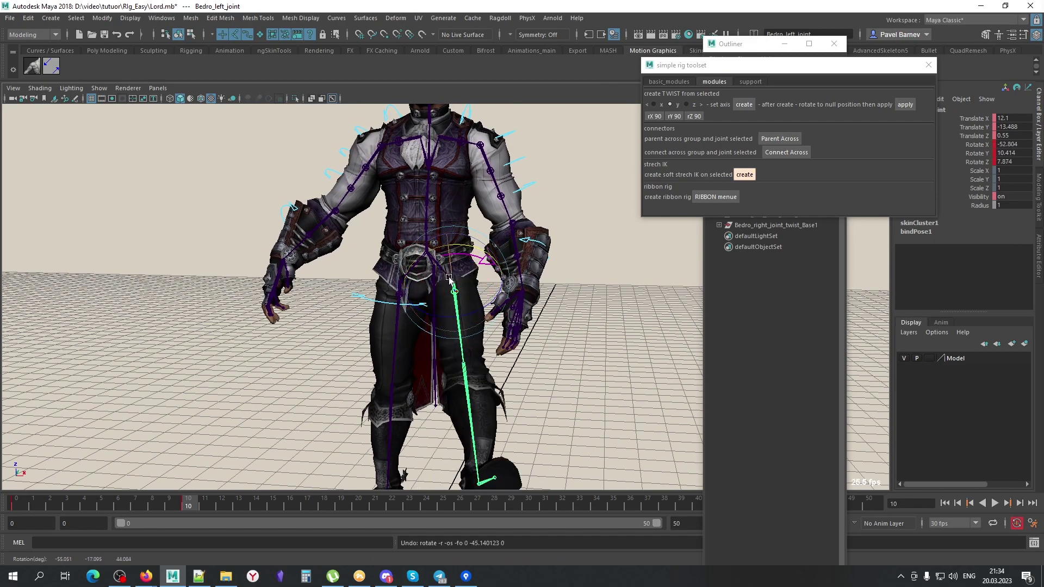
Return the time slider to frame 0 and select the right hip and left arm joints
{"action": "left_click", "coordinate": [4, 499]}
{"action": "key", "text": "alt+x"}
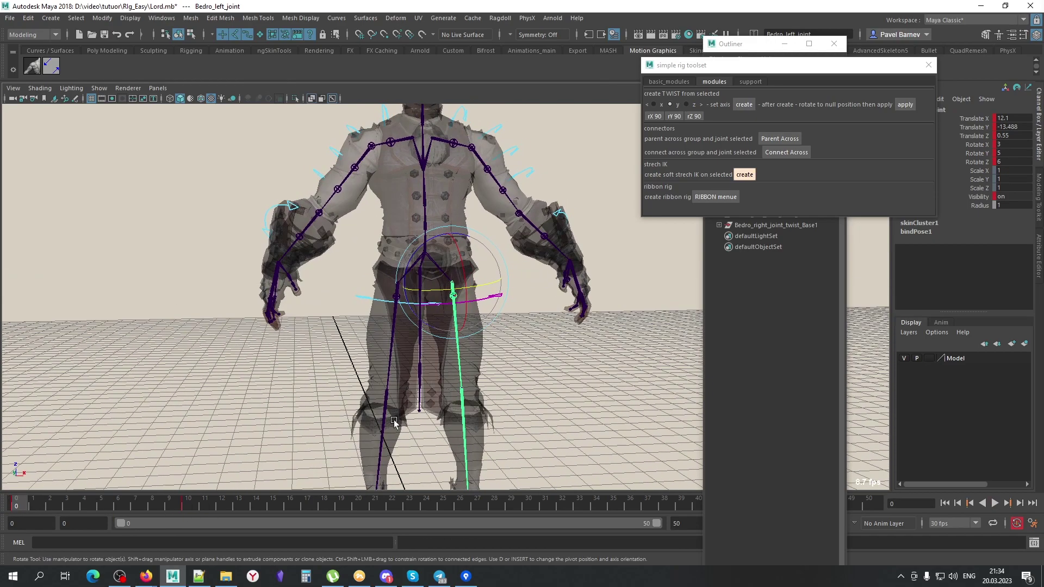
{"action": "left_click", "coordinate": [387, 367]}
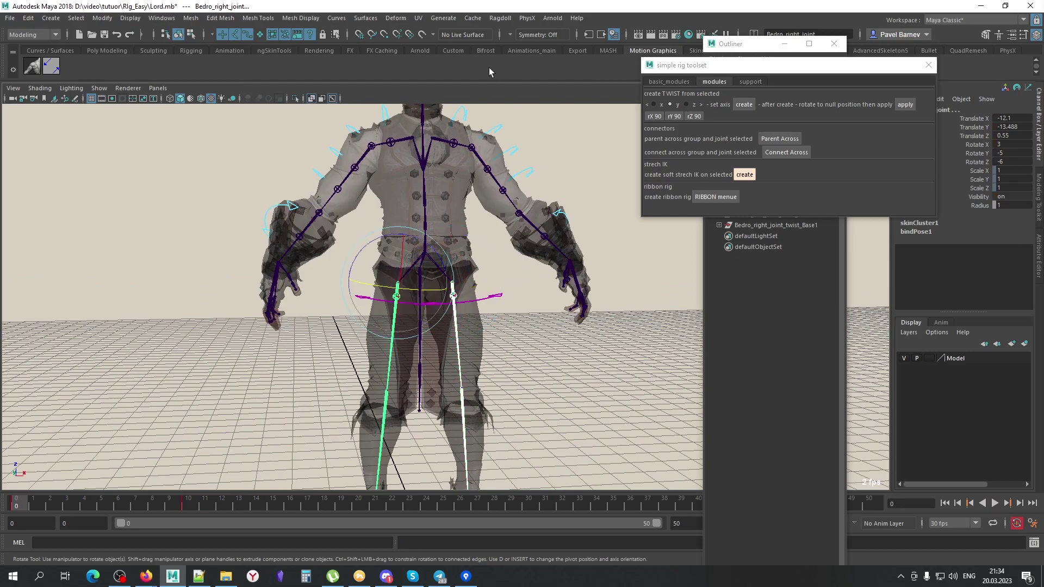
{"action": "left_click", "coordinate": [473, 150]}
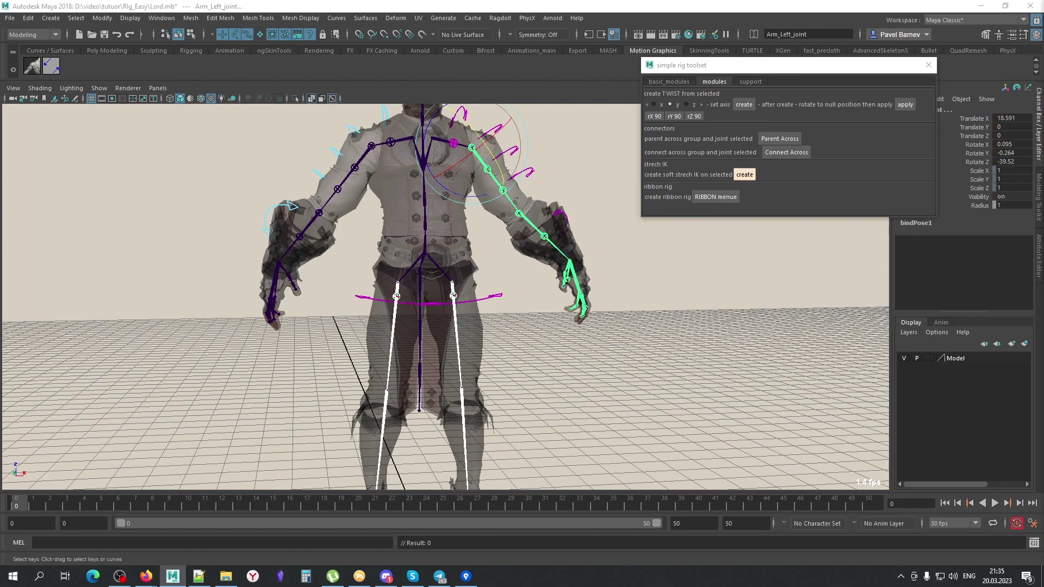
Lock temp_x's Visibility channel, clear the selection and turn X-ray shading off
{"action": "right_click", "coordinate": [948, 200]}
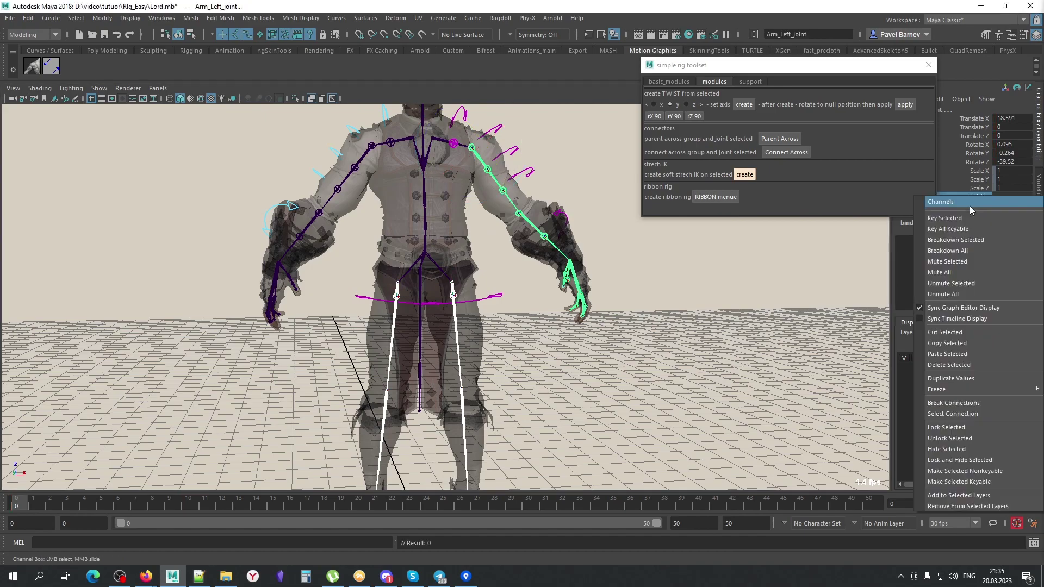
{"action": "left_click", "coordinate": [948, 425]}
{"action": "left_click", "coordinate": [430, 284]}
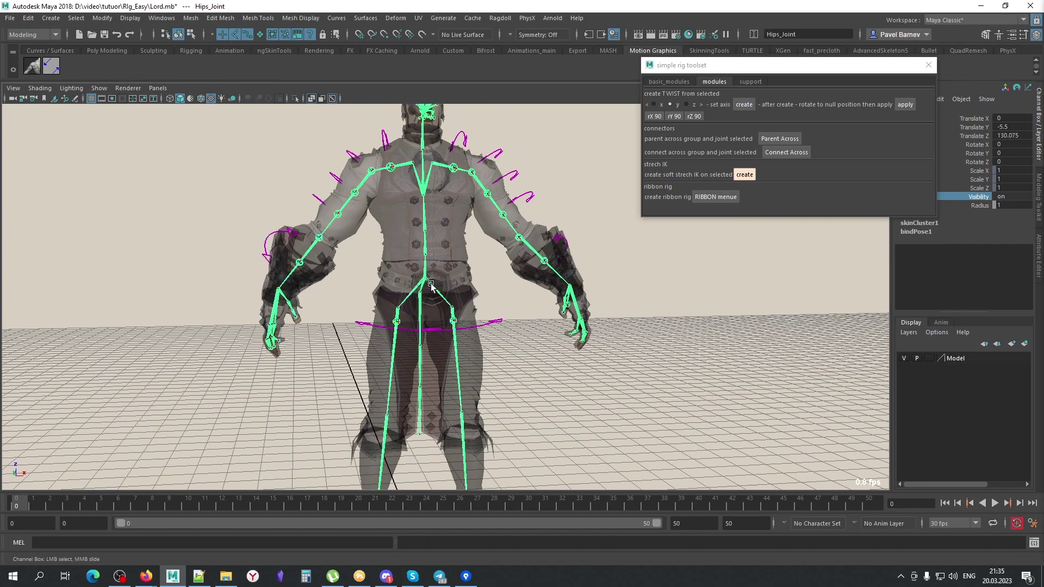
{"action": "left_click", "coordinate": [430, 283]}
{"action": "right_click", "coordinate": [996, 198]}
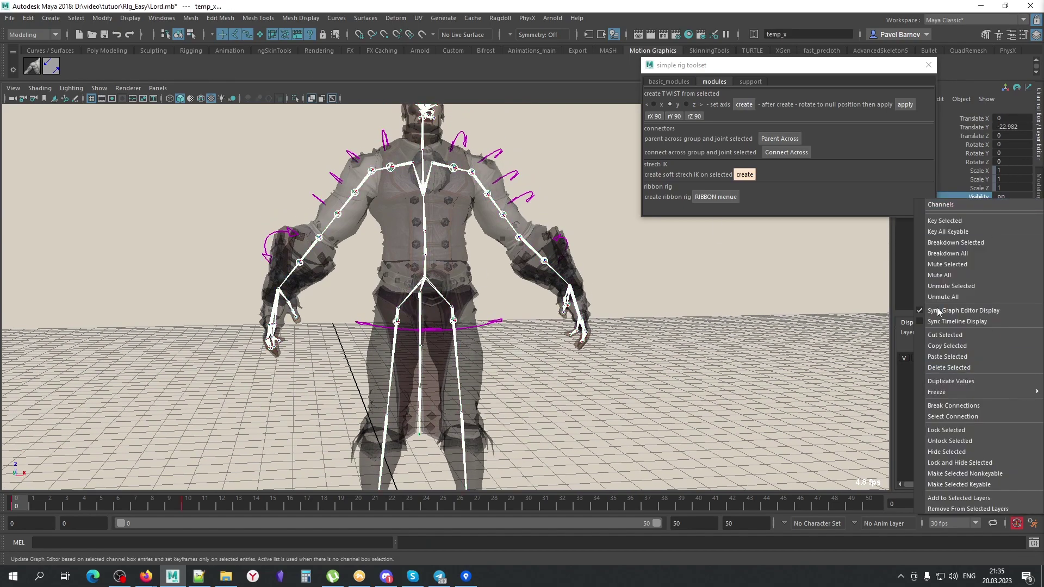
{"action": "left_click", "coordinate": [943, 433]}
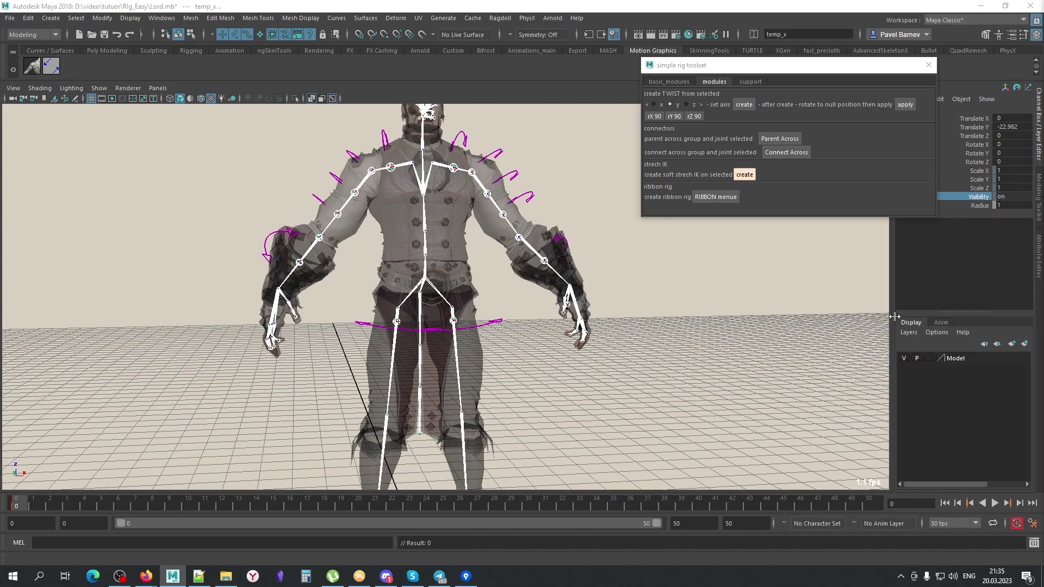
{"action": "left_click", "coordinate": [699, 326]}
{"action": "key", "text": "alt+x"}
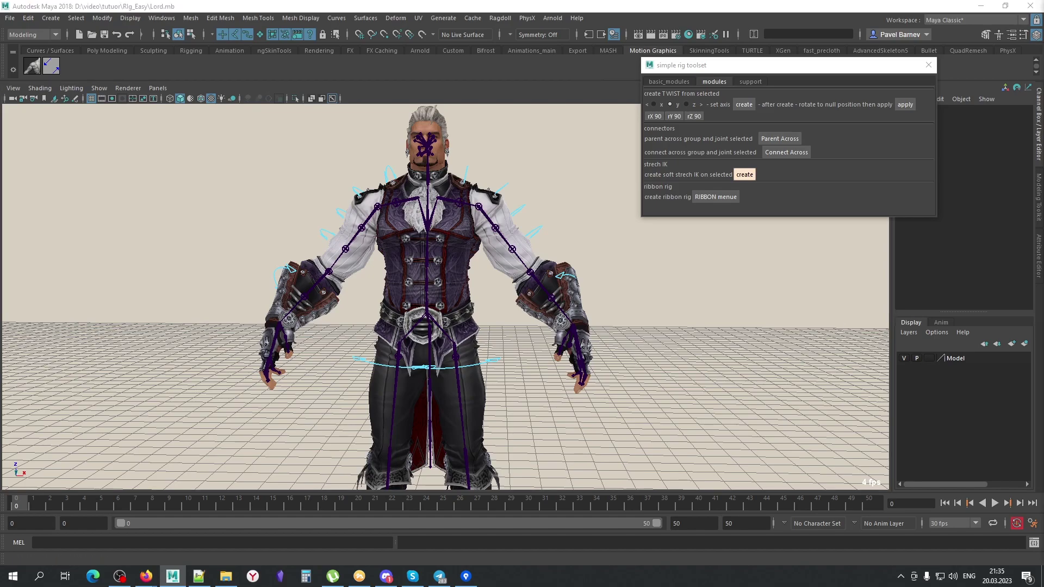
Group the eight *_twist_Base joints with Ctrl+G and name the group 'twists'
{"action": "left_click_drag", "start_coordinate": [422, 183], "coordinate": [426, 259]}
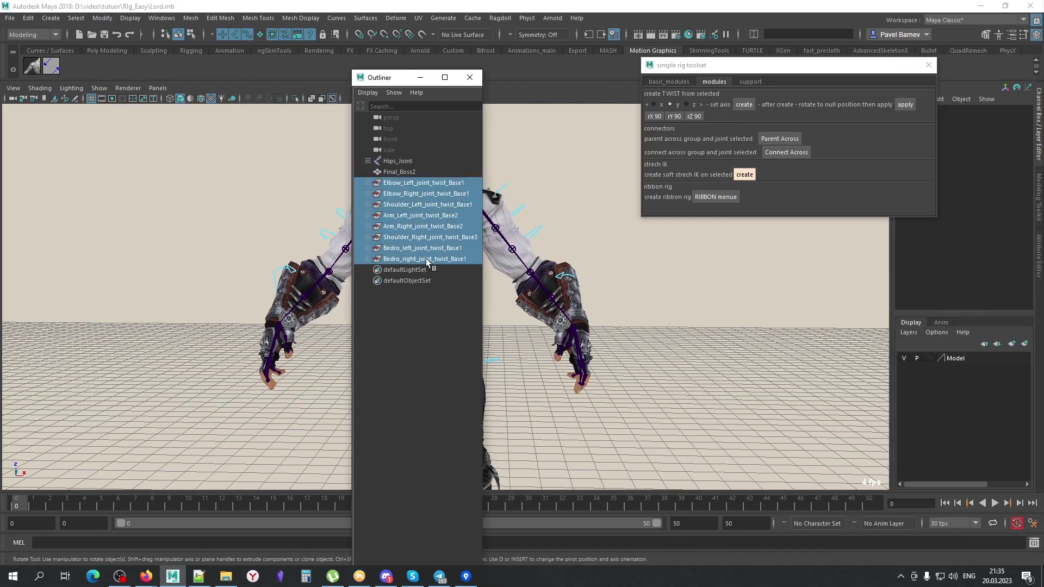
{"action": "key", "text": "ctrl+g"}
{"action": "double_click", "coordinate": [409, 185]}
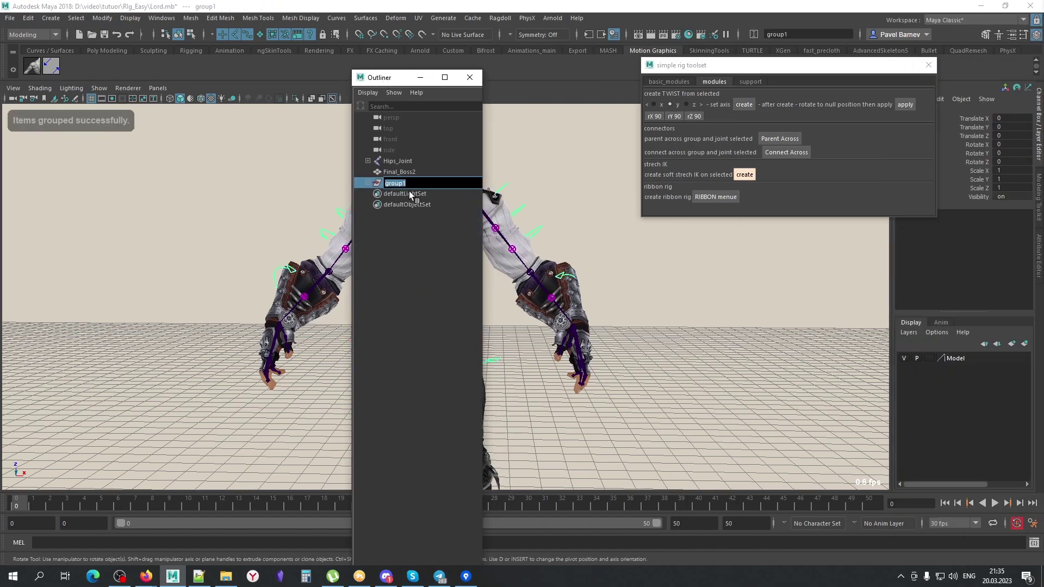
{"action": "type", "text": "msc"}
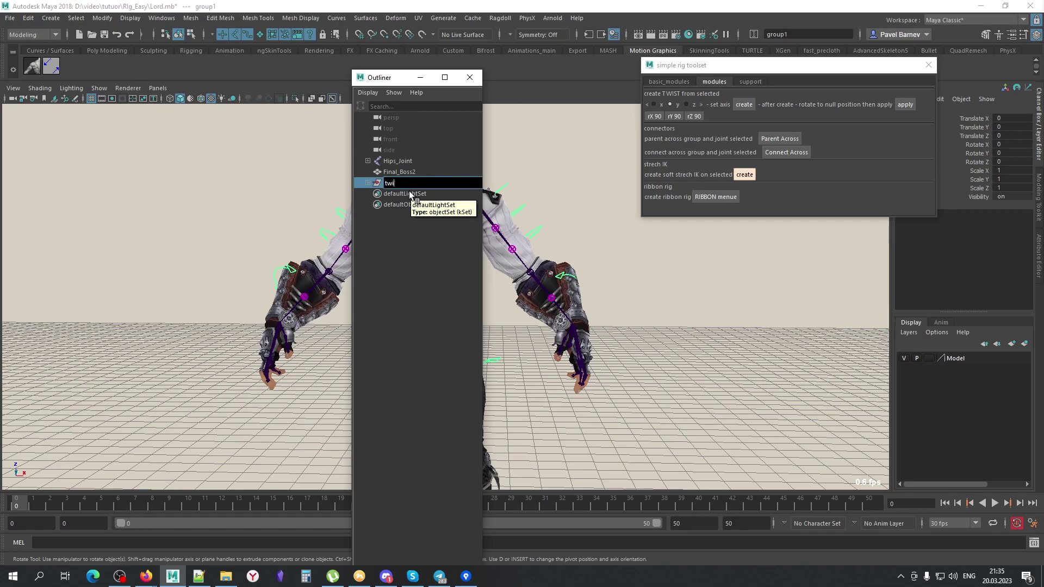
{"action": "type", "text": "sts"}
{"action": "key", "text": "Return"}
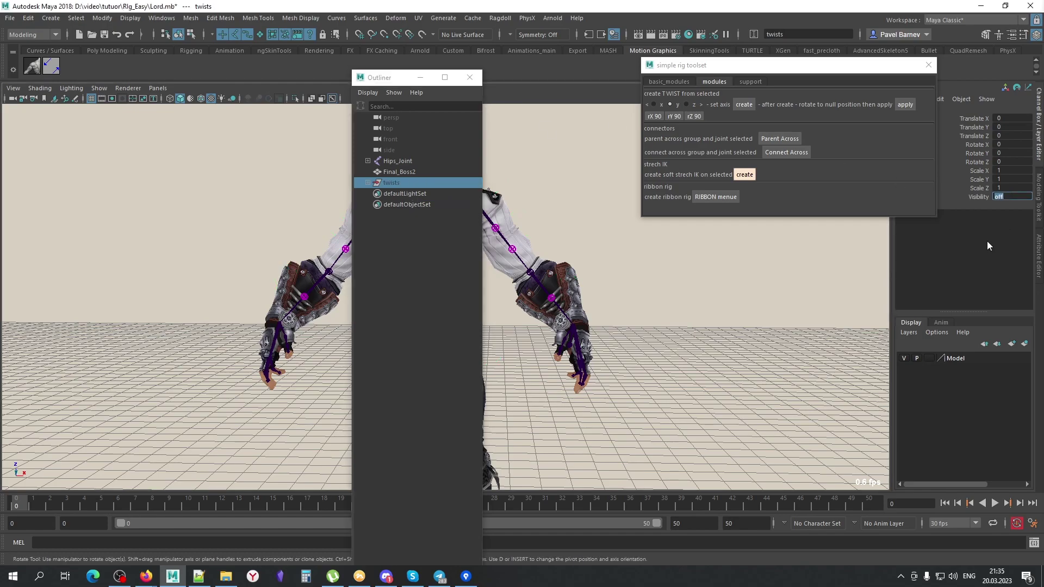
{"action": "left_click_drag", "start_coordinate": [386, 77], "coordinate": [882, 185]}
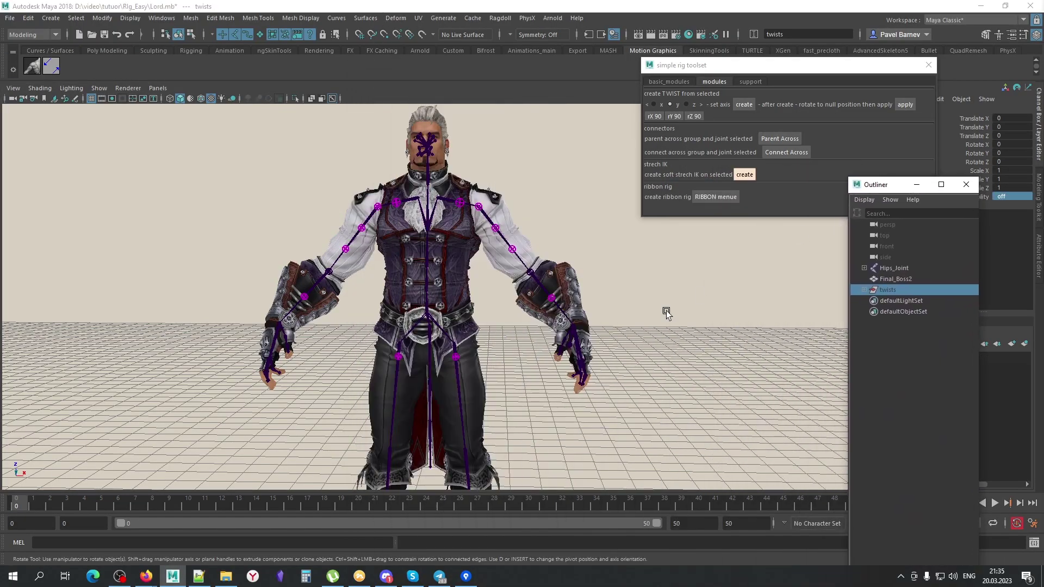
{"action": "mouse_move", "coordinate": [664, 309]}
{"action": "left_mouse_down", "text": "alt"}
{"action": "mouse_move", "coordinate": [389, 334]}
{"action": "mouse_move", "coordinate": [667, 365]}
{"action": "mouse_move", "coordinate": [492, 364]}
{"action": "mouse_move", "coordinate": [351, 388]}
{"action": "left_mouse_up", "text": "alt"}
Test-bend the left elbow joint to check its twist, then undo the rotation
{"action": "left_click", "coordinate": [666, 366]}
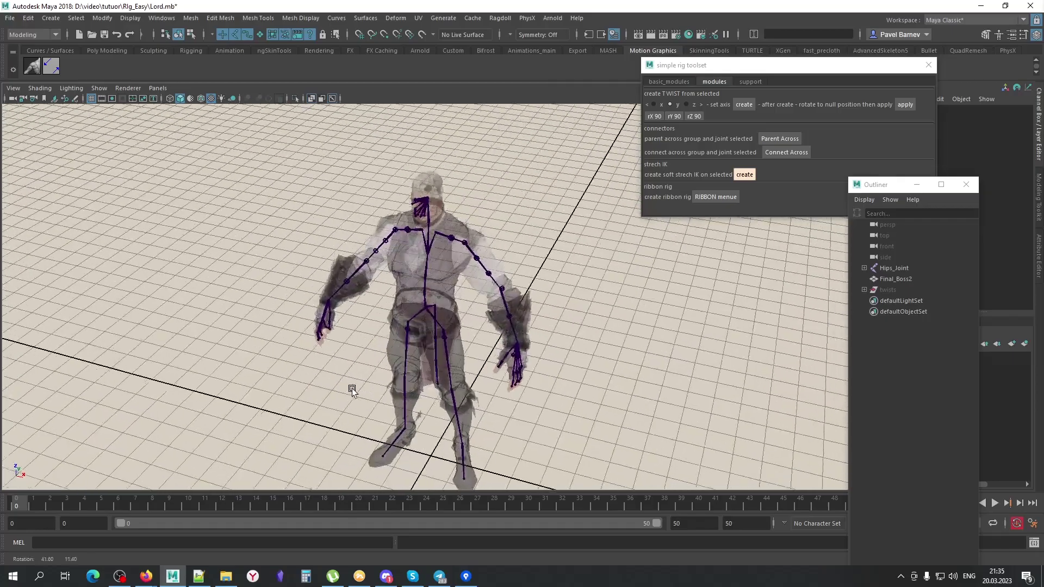
{"action": "mouse_move", "coordinate": [351, 388]}
{"action": "right_mouse_down", "text": "alt"}
{"action": "mouse_move", "coordinate": [625, 382]}
{"action": "mouse_move", "coordinate": [543, 402]}
{"action": "right_mouse_up", "text": "alt"}
{"action": "mouse_move", "coordinate": [544, 403]}
{"action": "left_mouse_down", "text": "alt"}
{"action": "mouse_move", "coordinate": [487, 392]}
{"action": "mouse_move", "coordinate": [491, 366]}
{"action": "left_mouse_up", "text": "alt"}
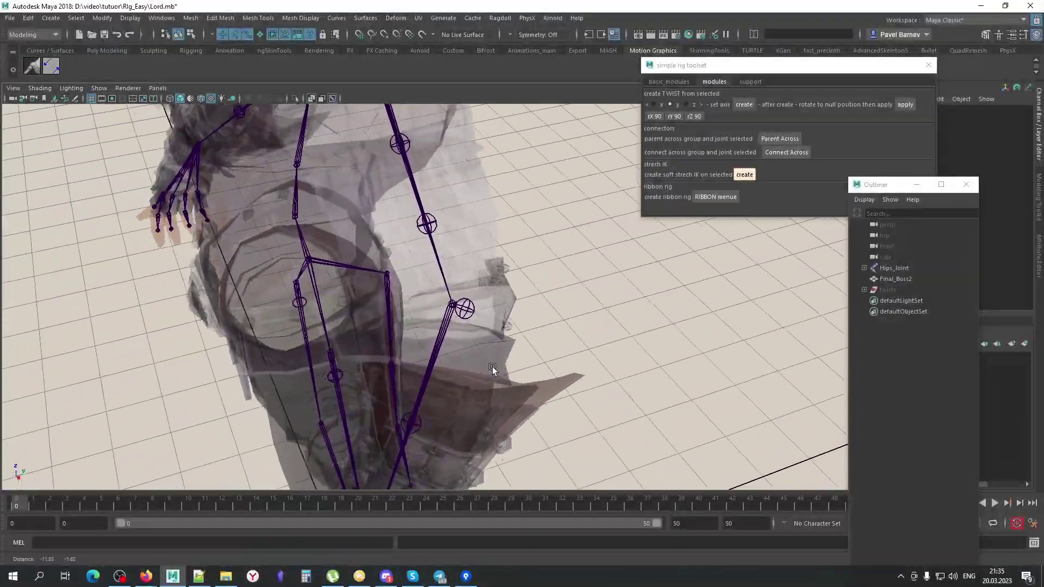
{"action": "left_click", "coordinate": [452, 326]}
{"action": "mouse_move", "coordinate": [414, 344]}
{"action": "left_mouse_down"}
{"action": "mouse_move", "coordinate": [387, 270]}
{"action": "mouse_move", "coordinate": [574, 375]}
{"action": "left_mouse_up"}
{"action": "left_click", "coordinate": [574, 376]}
{"action": "left_click", "coordinate": [419, 312]}
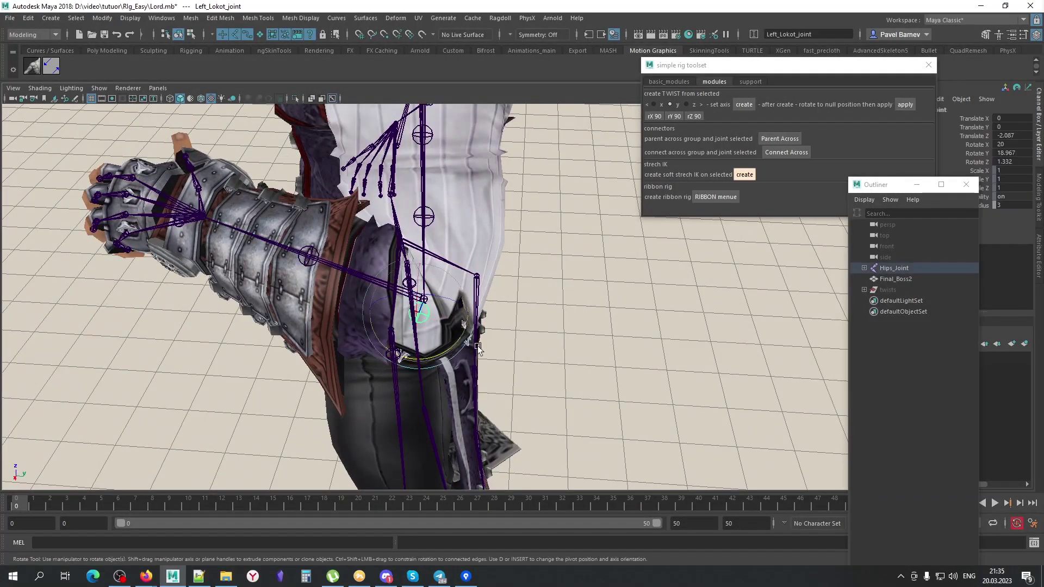
{"action": "key", "text": "w"}
{"action": "key", "text": "ctrl+z"}
{"action": "left_click_drag", "start_coordinate": [566, 391], "coordinate": [282, 342], "text": "alt"}
{"action": "key", "text": "ctrl+z"}
{"action": "key", "text": "ctrl+z"}
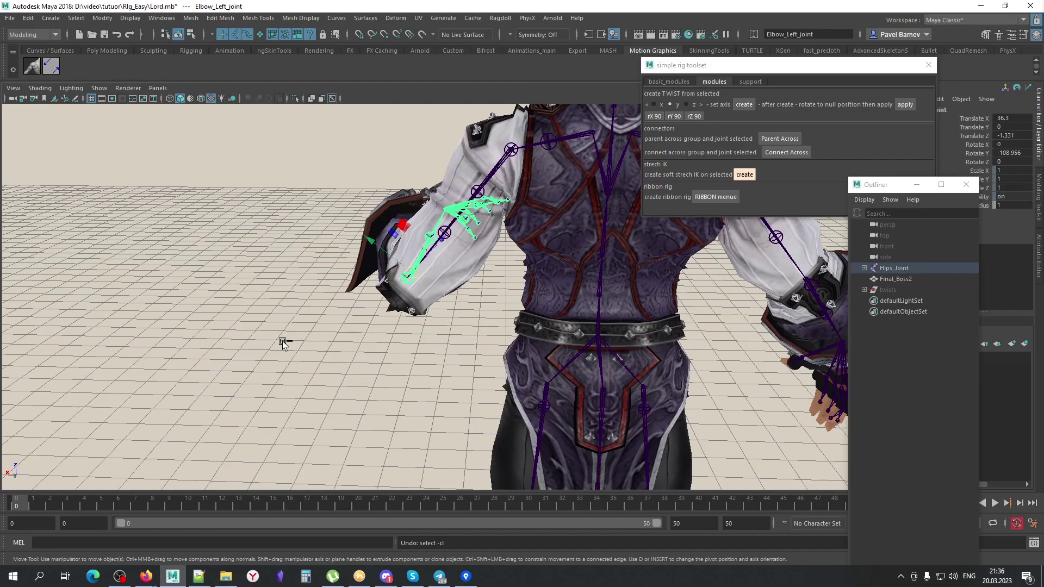
{"action": "key", "text": "ctrl+z"}
Reframe the view on the character and open the File > Recent Files list
{"action": "left_click", "coordinate": [203, 364]}
{"action": "mouse_move", "coordinate": [202, 364]}
{"action": "left_mouse_down", "text": "alt"}
{"action": "mouse_move", "coordinate": [237, 386]}
{"action": "mouse_move", "coordinate": [494, 432]}
{"action": "left_mouse_up", "text": "alt"}
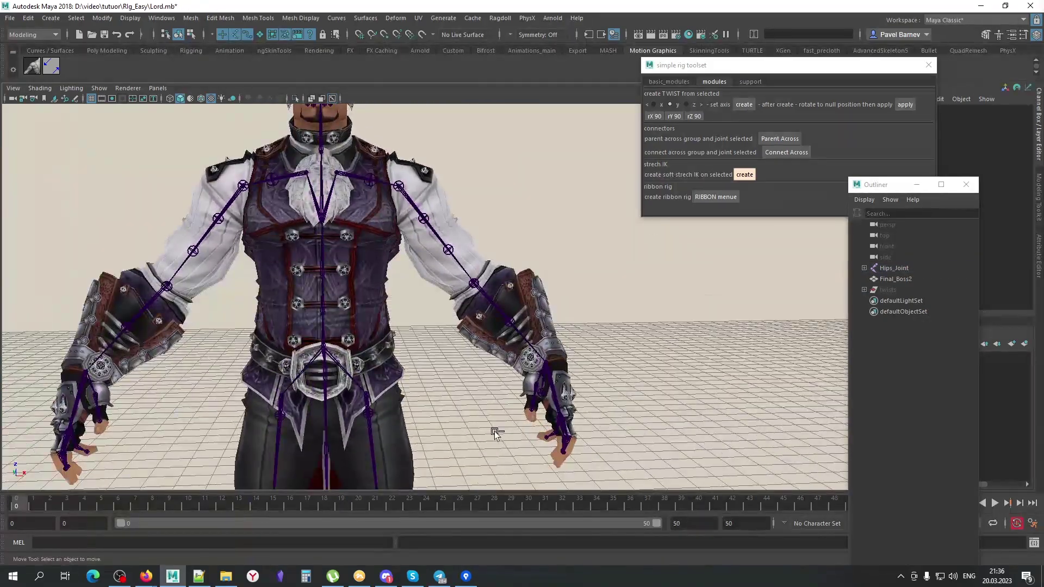
{"action": "right_click_drag", "start_coordinate": [494, 431], "coordinate": [362, 273], "text": "alt"}
{"action": "left_click_drag", "start_coordinate": [362, 272], "coordinate": [418, 188], "text": "alt"}
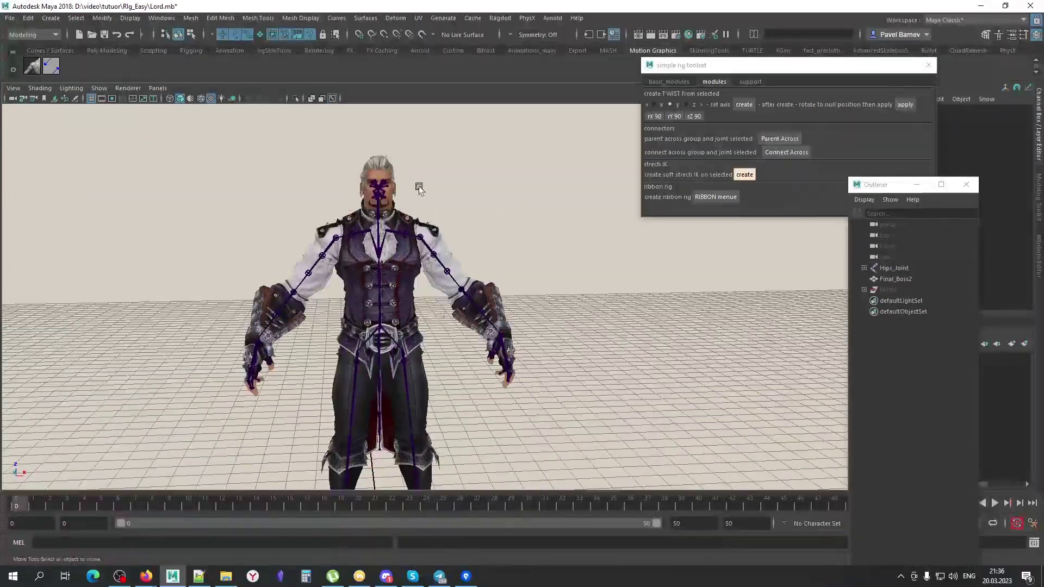
{"action": "right_click_drag", "start_coordinate": [555, 295], "coordinate": [546, 330], "text": "alt"}
{"action": "left_click_drag", "start_coordinate": [546, 330], "coordinate": [546, 359], "text": "alt"}
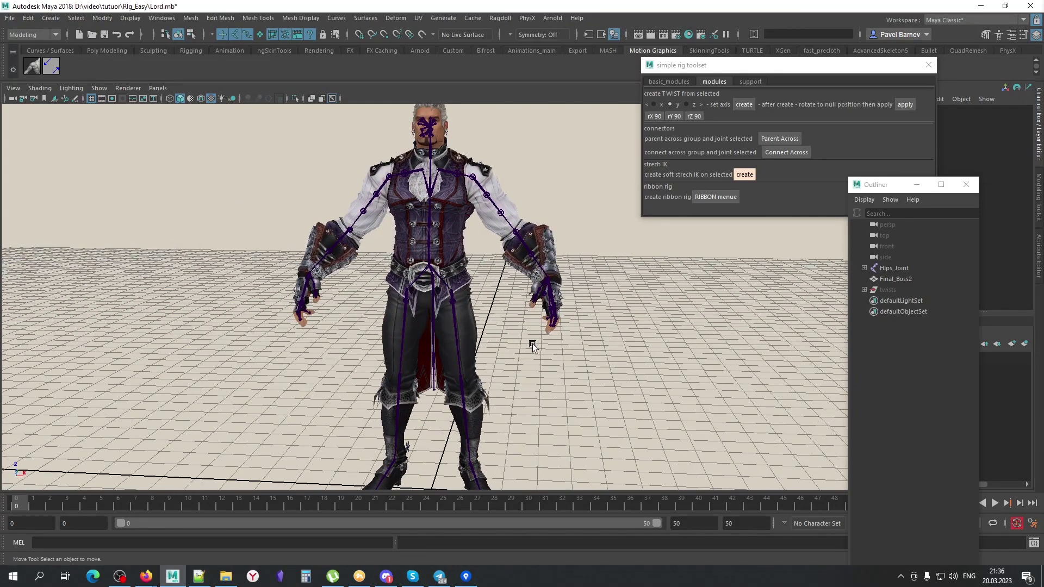
{"action": "left_click", "coordinate": [10, 18]}
{"action": "mouse_move", "coordinate": [38, 334]}
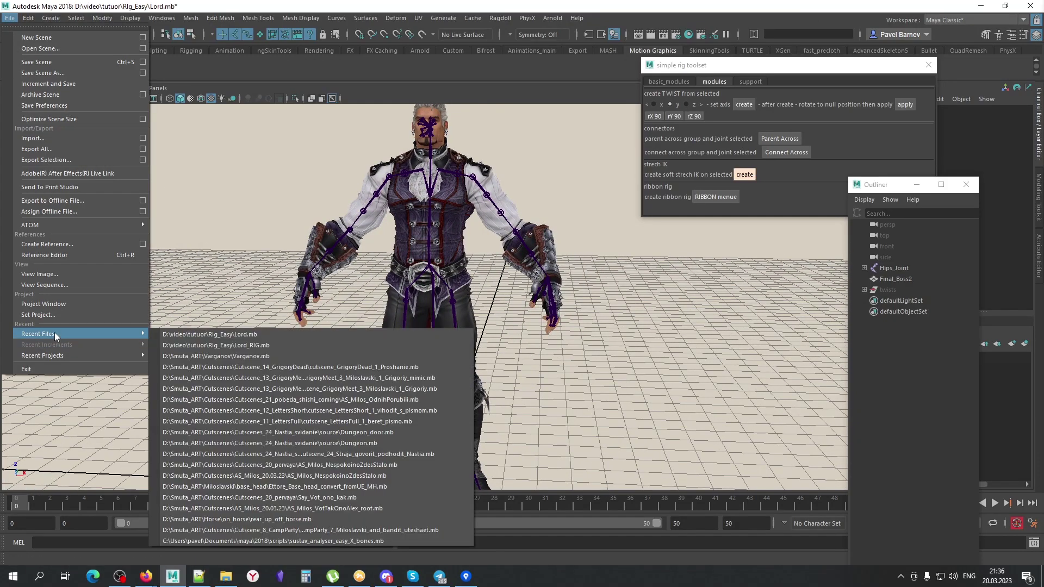
Open Lord_RIG.mb, saving Lord.mb first, and test-rotate the left hand control hand_L0
{"action": "left_click", "coordinate": [245, 349]}
{"action": "left_click", "coordinate": [487, 292]}
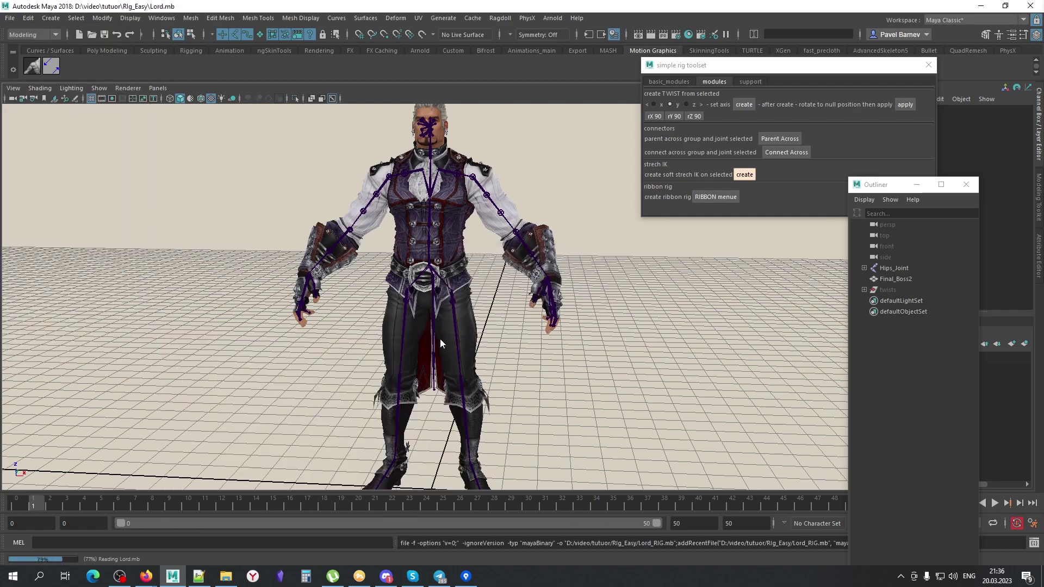
{"action": "right_click_drag", "start_coordinate": [530, 263], "coordinate": [400, 266], "text": "alt"}
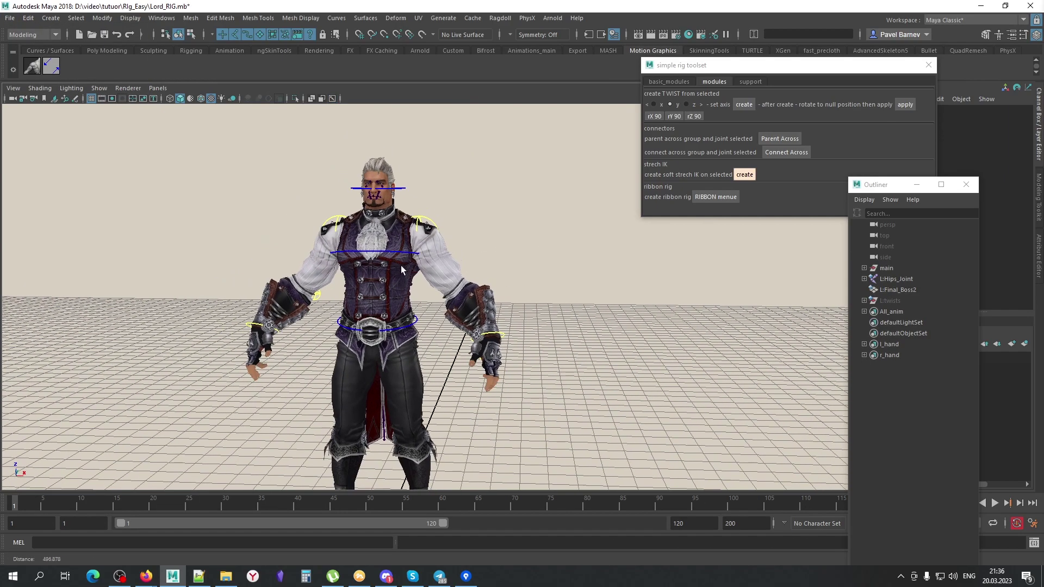
{"action": "key", "text": "alt+x"}
{"action": "left_click", "coordinate": [546, 294]}
{"action": "key", "text": "alt+x"}
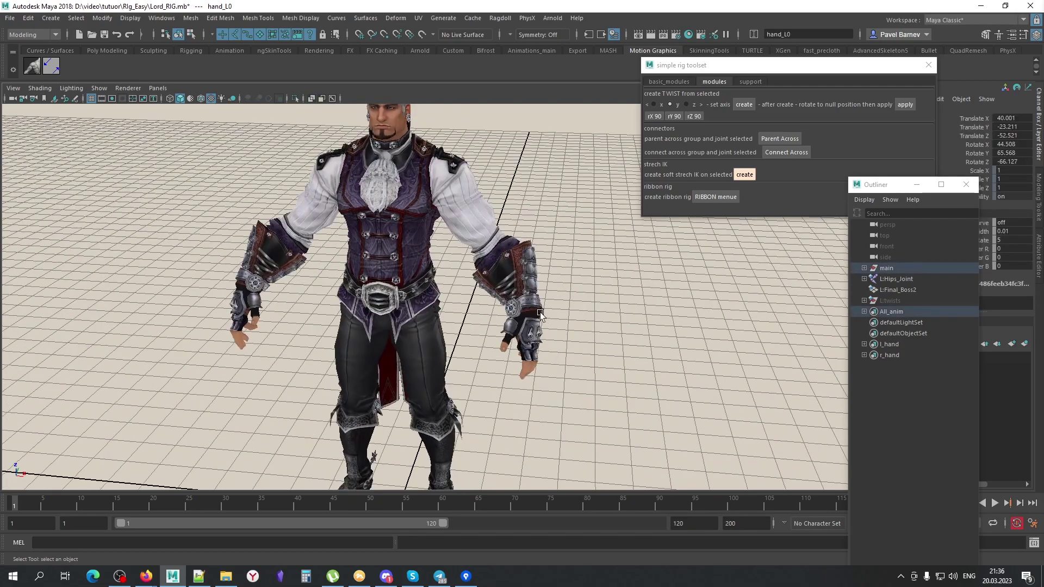
{"action": "key", "text": "e"}
{"action": "mouse_move", "coordinate": [546, 296]}
{"action": "left_mouse_down"}
{"action": "mouse_move", "coordinate": [566, 302]}
{"action": "mouse_move", "coordinate": [510, 310]}
{"action": "mouse_move", "coordinate": [543, 310]}
{"action": "left_mouse_up"}
Undo the hand test and move the left elbow control up to test the arm
{"action": "left_click", "coordinate": [497, 195]}
{"action": "key", "text": "alt+x"}
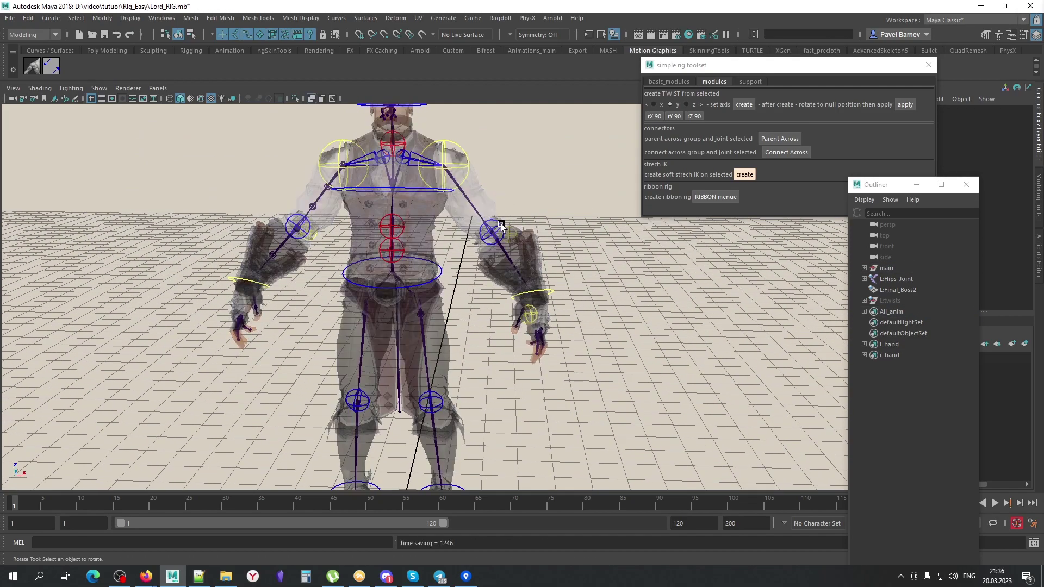
{"action": "key", "text": "ctrl+z"}
{"action": "key", "text": "alt+x"}
{"action": "key", "text": "ctrl+z"}
{"action": "key", "text": "ctrl+z"}
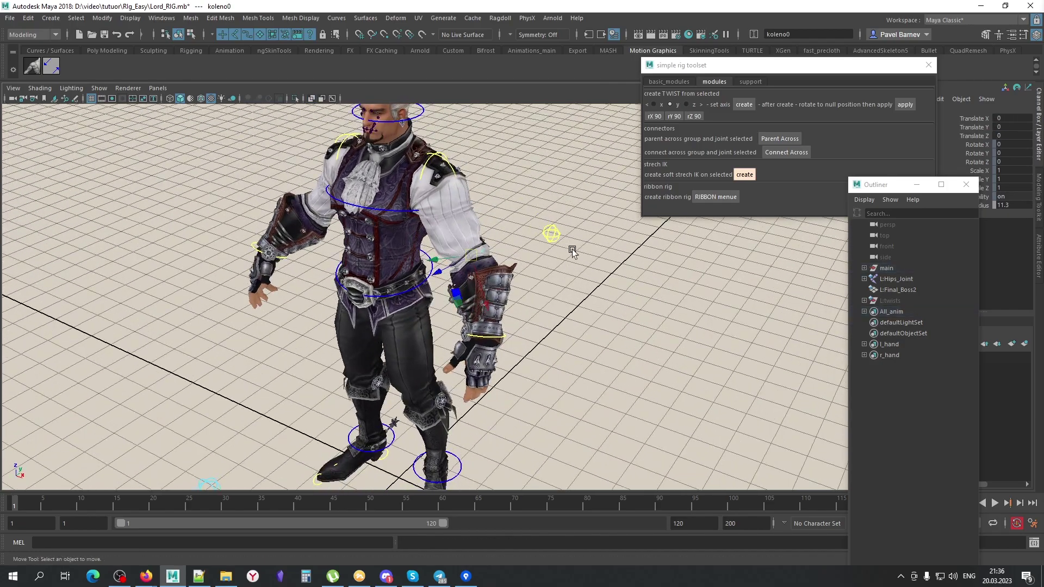
{"action": "key", "text": "ctrl+z"}
{"action": "key", "text": "ctrl+z"}
{"action": "mouse_move", "coordinate": [451, 359]}
{"action": "left_mouse_down"}
{"action": "mouse_move", "coordinate": [734, 185]}
{"action": "mouse_move", "coordinate": [494, 198]}
{"action": "mouse_move", "coordinate": [531, 200]}
{"action": "left_mouse_up"}
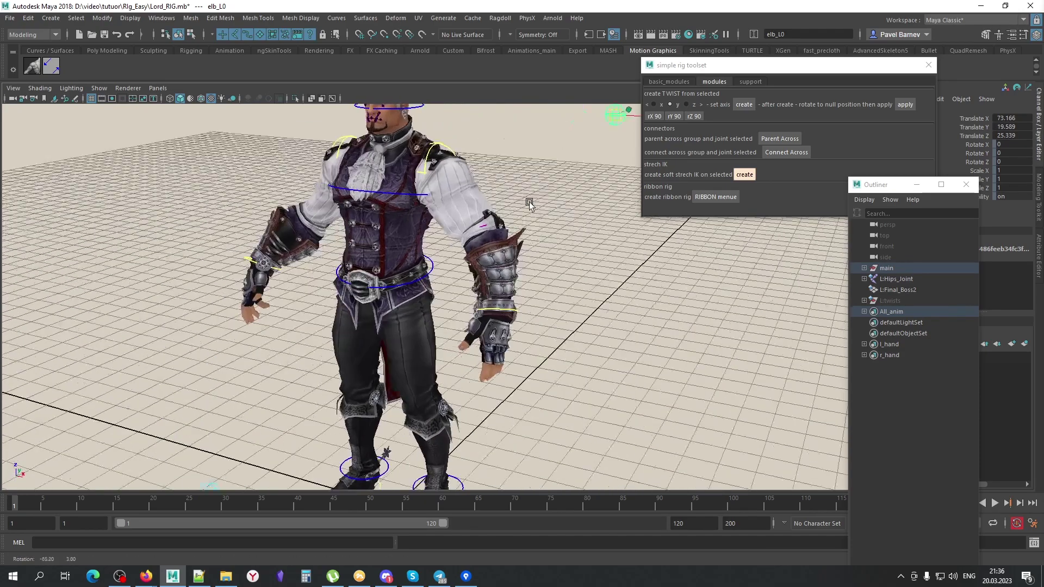
{"action": "scroll", "coordinate": [478, 198], "scroll_direction": "up", "scroll_amount": 3}
Undo the right elbow control's move and select the right hand joint L:Hand_Right_joint
{"action": "key", "text": "alt+x"}
{"action": "left_click", "coordinate": [582, 239]}
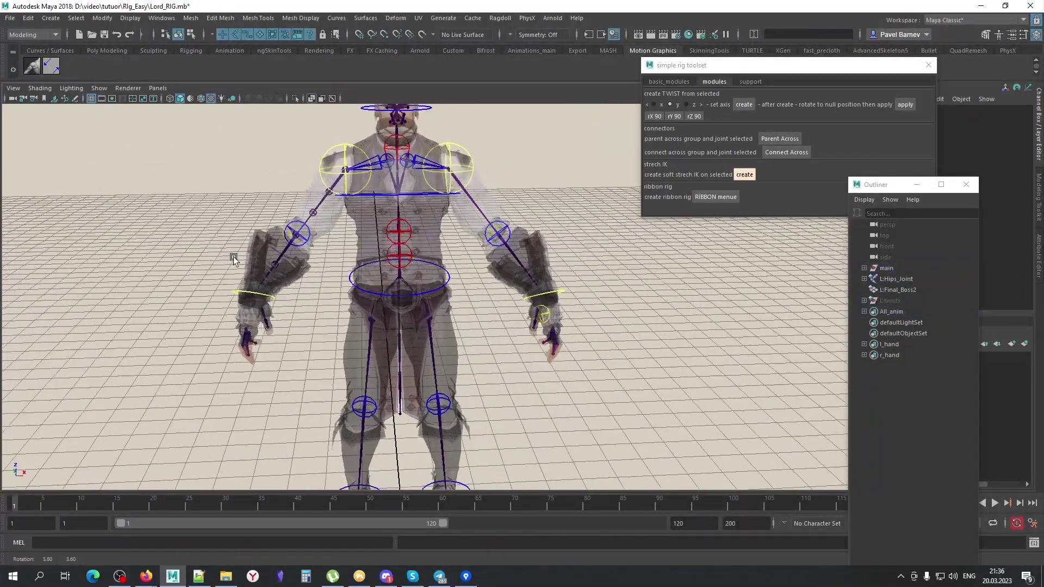
{"action": "mouse_move", "coordinate": [233, 257]}
{"action": "left_mouse_down", "text": "alt"}
{"action": "mouse_move", "coordinate": [293, 243]}
{"action": "mouse_move", "coordinate": [299, 269]}
{"action": "left_mouse_up", "text": "alt"}
{"action": "left_click", "coordinate": [293, 243]}
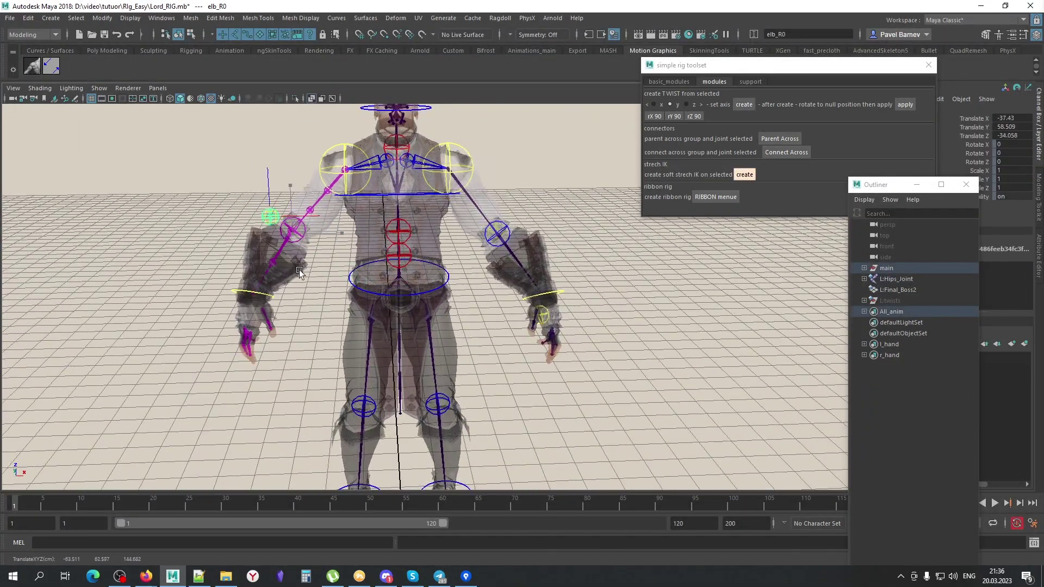
{"action": "key", "text": "alt+x"}
{"action": "key", "text": "ctrl+z"}
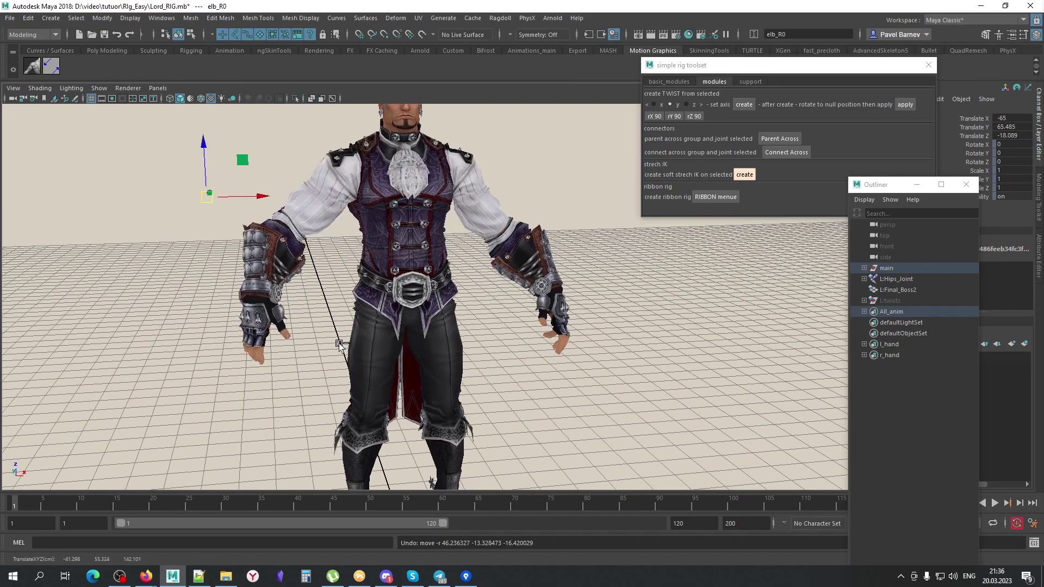
{"action": "key", "text": "alt+x"}
{"action": "scroll", "coordinate": [326, 353], "scroll_direction": "up", "scroll_amount": 3}
{"action": "left_click", "coordinate": [233, 330]}
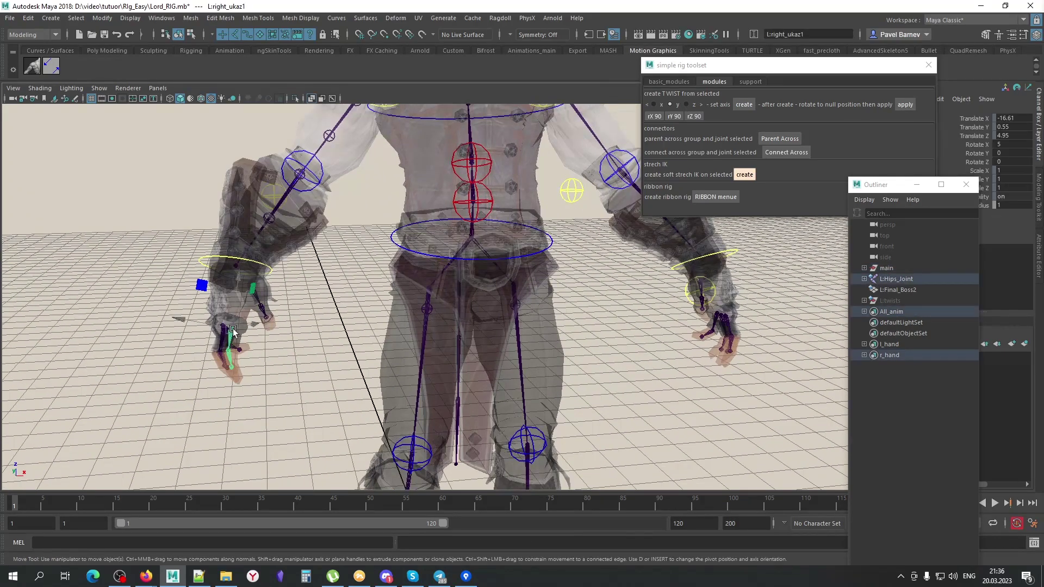
{"action": "key", "text": "Up"}
Reveal the right hand's finger joints with 'show selected joints' on the toolset's support tab
{"action": "right_click", "coordinate": [957, 295]}
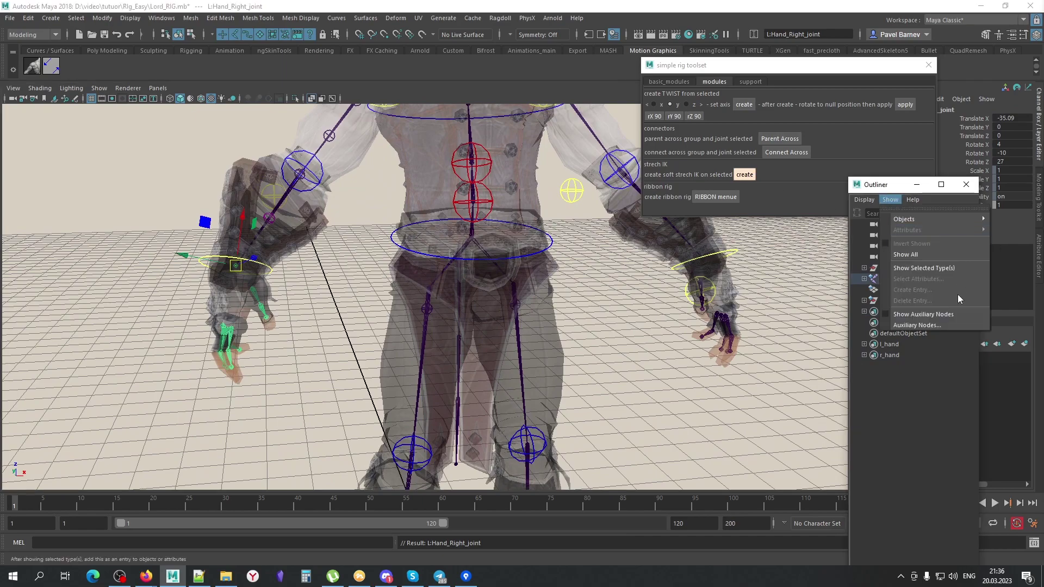
{"action": "left_click", "coordinate": [737, 81]}
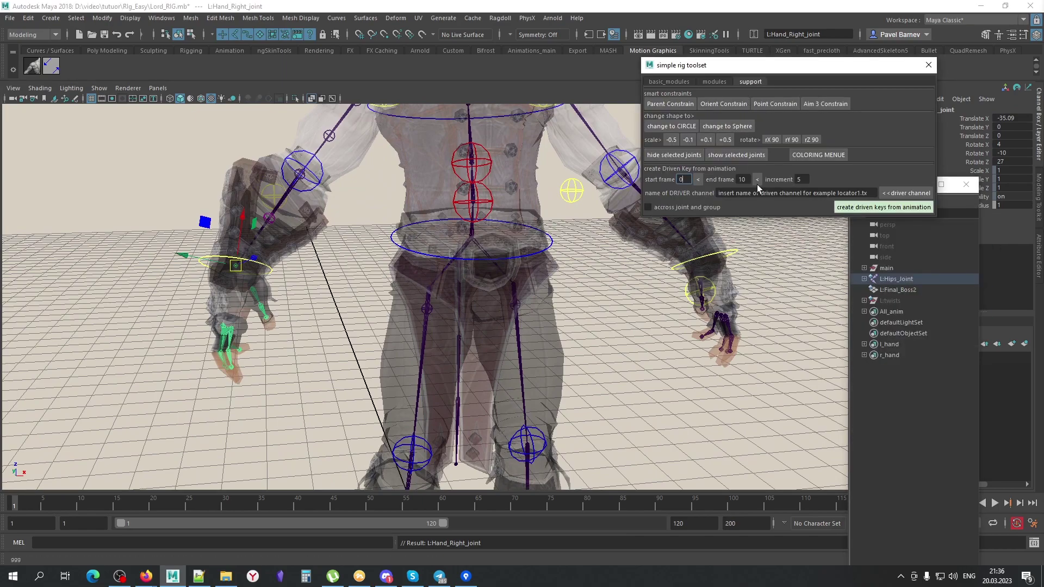
{"action": "left_click", "coordinate": [733, 155]}
{"action": "left_click_drag", "start_coordinate": [184, 361], "coordinate": [209, 408], "text": "alt"}
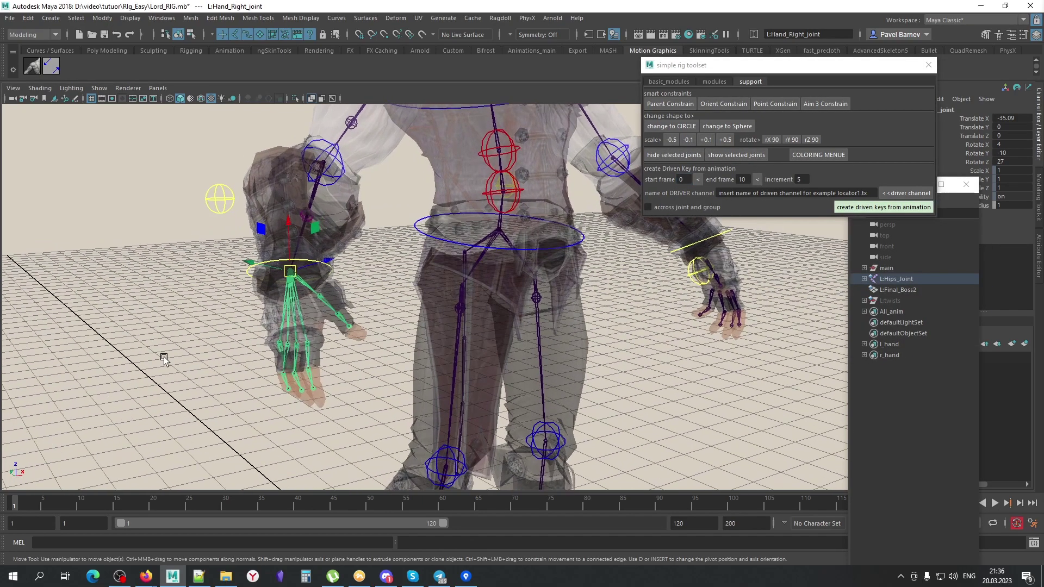
{"action": "left_click", "coordinate": [210, 407]}
Move the right hand control hand_R0 to test the arm
{"action": "left_click", "coordinate": [290, 270]}
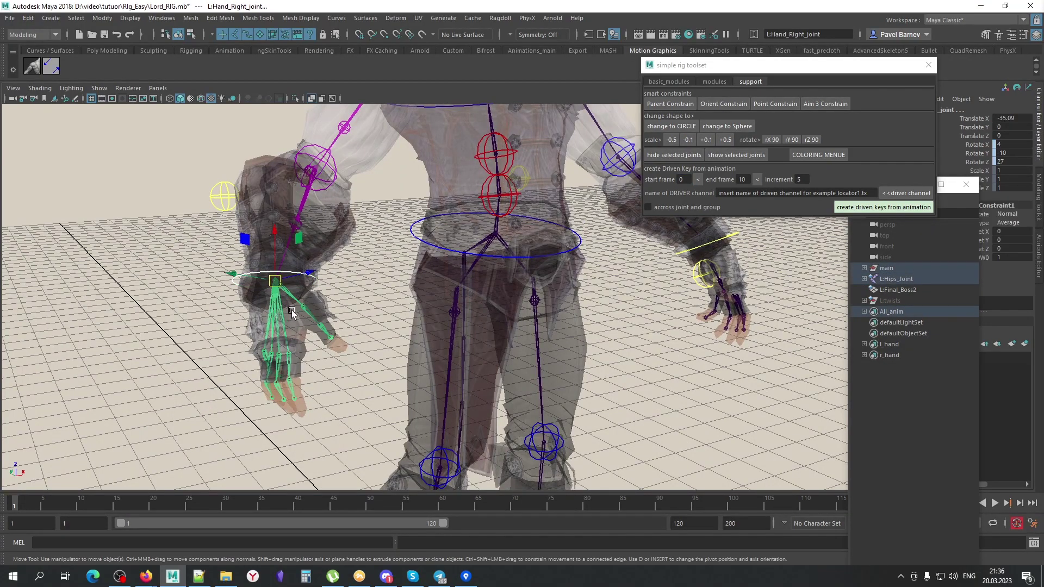
{"action": "left_click", "coordinate": [352, 383]}
{"action": "left_click", "coordinate": [295, 272]}
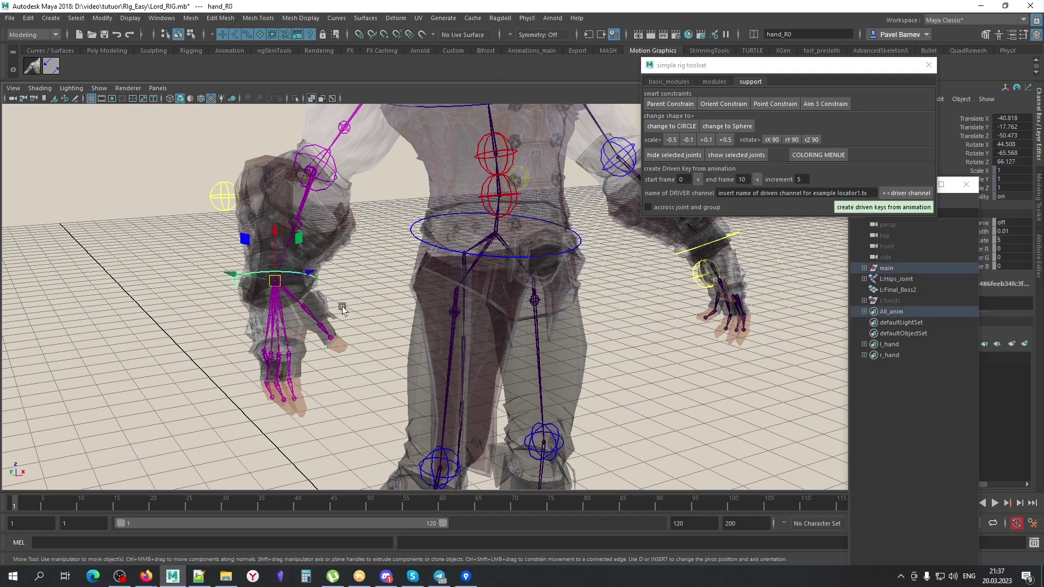
{"action": "mouse_move", "coordinate": [338, 315]}
{"action": "middle_mouse_down"}
{"action": "mouse_move", "coordinate": [383, 341]}
{"action": "mouse_move", "coordinate": [377, 362]}
{"action": "mouse_move", "coordinate": [337, 321]}
{"action": "middle_mouse_up"}
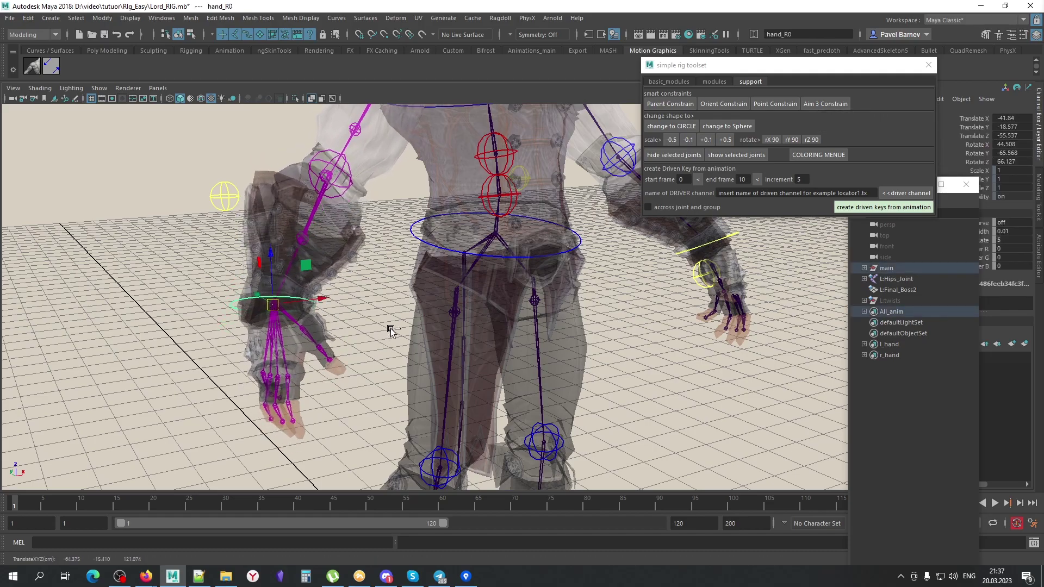
{"action": "mouse_move", "coordinate": [337, 321]}
{"action": "left_mouse_down", "text": "alt"}
{"action": "mouse_move", "coordinate": [299, 279]}
{"action": "mouse_move", "coordinate": [288, 190]}
{"action": "mouse_move", "coordinate": [296, 217]}
{"action": "left_mouse_up", "text": "alt"}
Move the right elbow control elb_R0 to bend the arm
{"action": "left_click", "coordinate": [289, 189]}
{"action": "left_click", "coordinate": [299, 183]}
{"action": "mouse_move", "coordinate": [299, 182]}
{"action": "left_mouse_down", "text": "alt"}
{"action": "mouse_move", "coordinate": [313, 280]}
{"action": "mouse_move", "coordinate": [248, 251]}
{"action": "left_mouse_up", "text": "alt"}
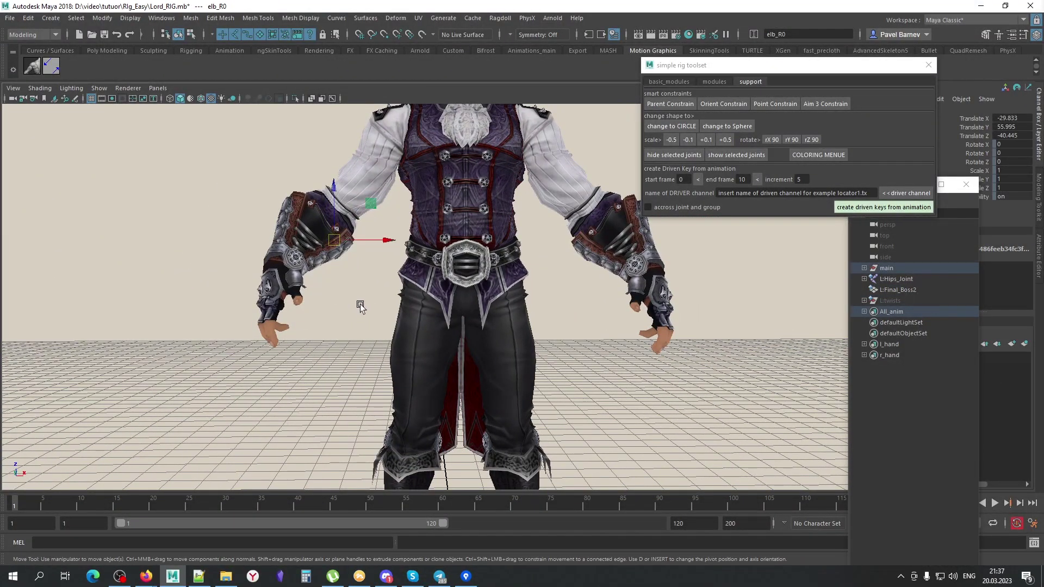
{"action": "left_click_drag", "start_coordinate": [360, 306], "coordinate": [305, 315], "text": "alt"}
{"action": "mouse_move", "coordinate": [305, 315]}
{"action": "middle_mouse_down"}
{"action": "mouse_move", "coordinate": [431, 410]}
{"action": "mouse_move", "coordinate": [338, 390]}
{"action": "middle_mouse_up"}
{"action": "left_click", "coordinate": [386, 387]}
Inspect the right hand and wrist saber joints and move the rig toolset window aside
{"action": "scroll", "coordinate": [386, 387], "scroll_direction": "up", "scroll_amount": 3}
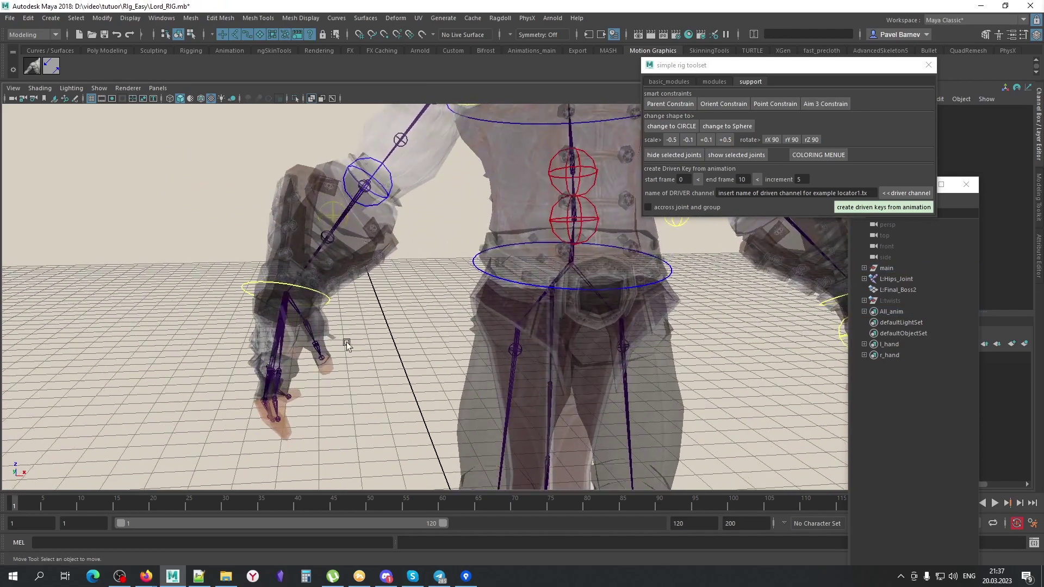
{"action": "left_click", "coordinate": [285, 339]}
{"action": "left_click", "coordinate": [94, 275]}
{"action": "mouse_move", "coordinate": [315, 302]}
{"action": "left_mouse_down", "text": "alt"}
{"action": "mouse_move", "coordinate": [338, 305]}
{"action": "mouse_move", "coordinate": [331, 364]}
{"action": "left_mouse_up", "text": "alt"}
{"action": "left_click", "coordinate": [302, 295]}
{"action": "left_click_drag", "start_coordinate": [833, 66], "coordinate": [845, 55]}
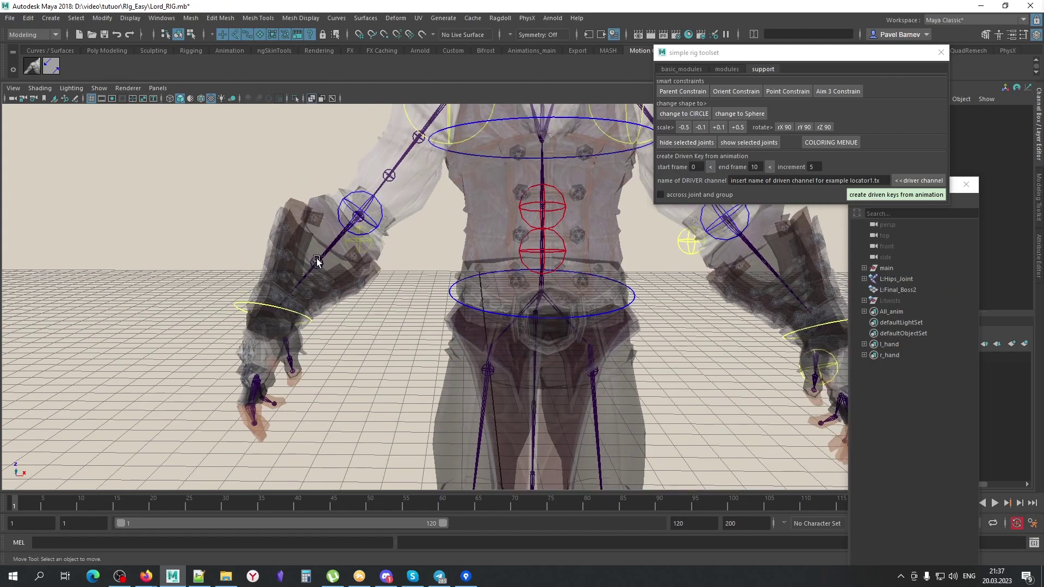
Select the right shoulder joint L:Arm_Right_Plecho_joint and hide it with 'hide selected joints'
{"action": "left_click", "coordinate": [319, 258]}
{"action": "scroll", "coordinate": [480, 235], "scroll_direction": "up", "scroll_amount": 3}
{"action": "mouse_move", "coordinate": [480, 235]}
{"action": "left_mouse_down", "text": "alt"}
{"action": "mouse_move", "coordinate": [431, 267]}
{"action": "mouse_move", "coordinate": [381, 337]}
{"action": "left_mouse_up", "text": "alt"}
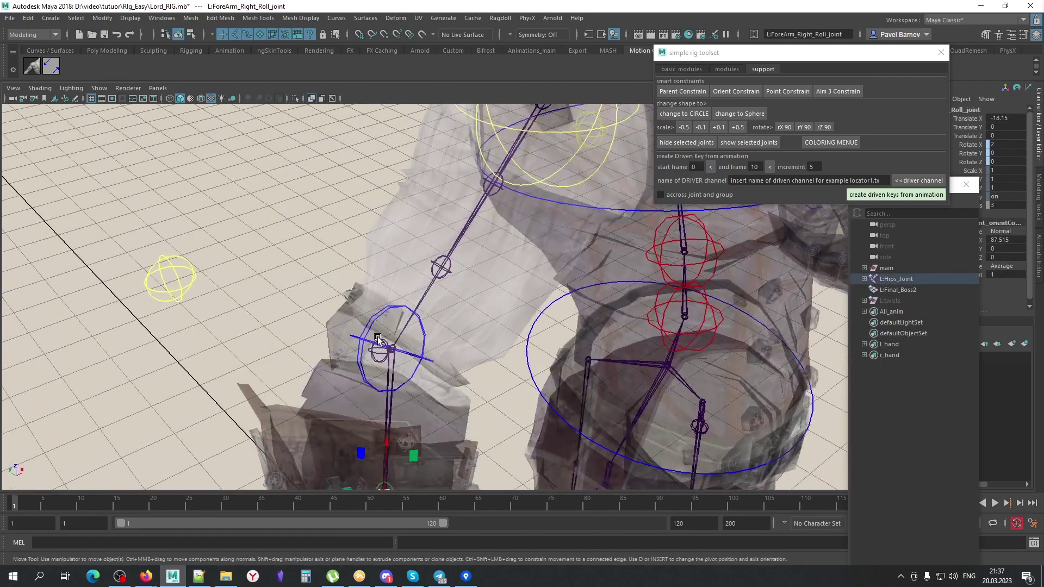
{"action": "left_click", "coordinate": [394, 321]}
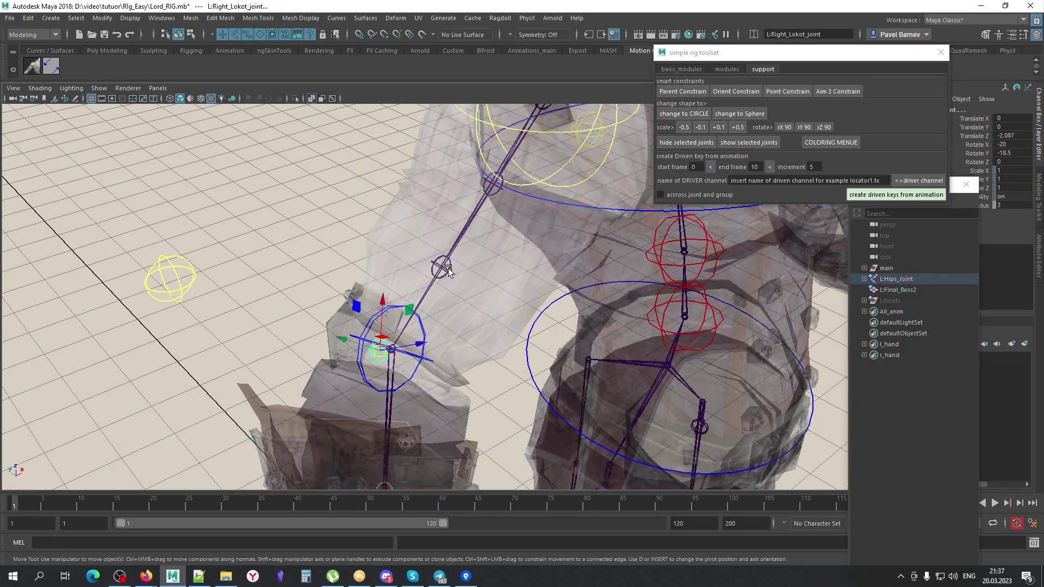
{"action": "left_click_drag", "start_coordinate": [448, 270], "coordinate": [439, 300], "text": "alt"}
{"action": "left_click", "coordinate": [419, 268]}
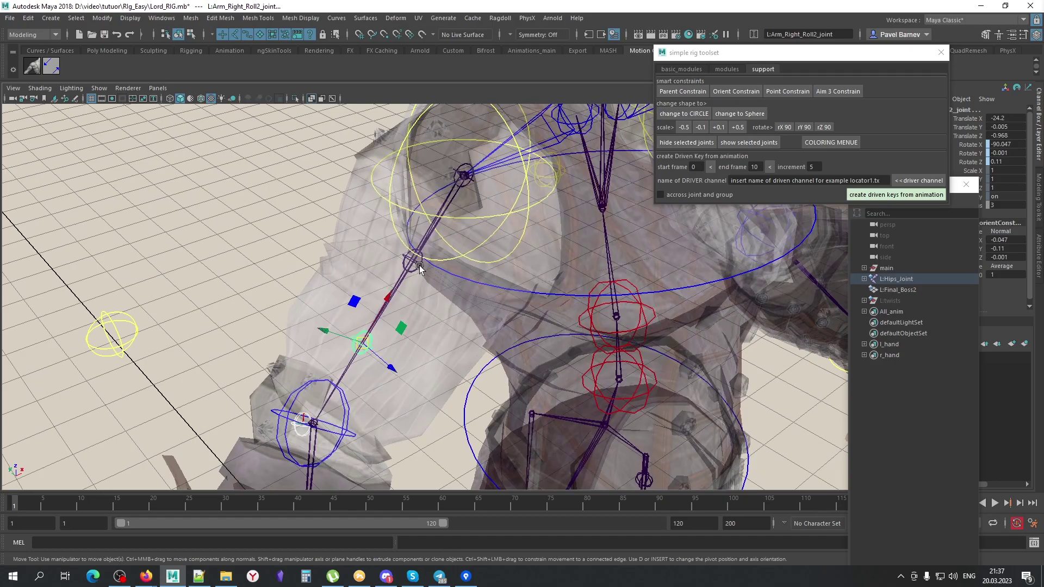
{"action": "left_click", "coordinate": [468, 165]}
{"action": "left_click_drag", "start_coordinate": [468, 165], "coordinate": [412, 269], "text": "alt"}
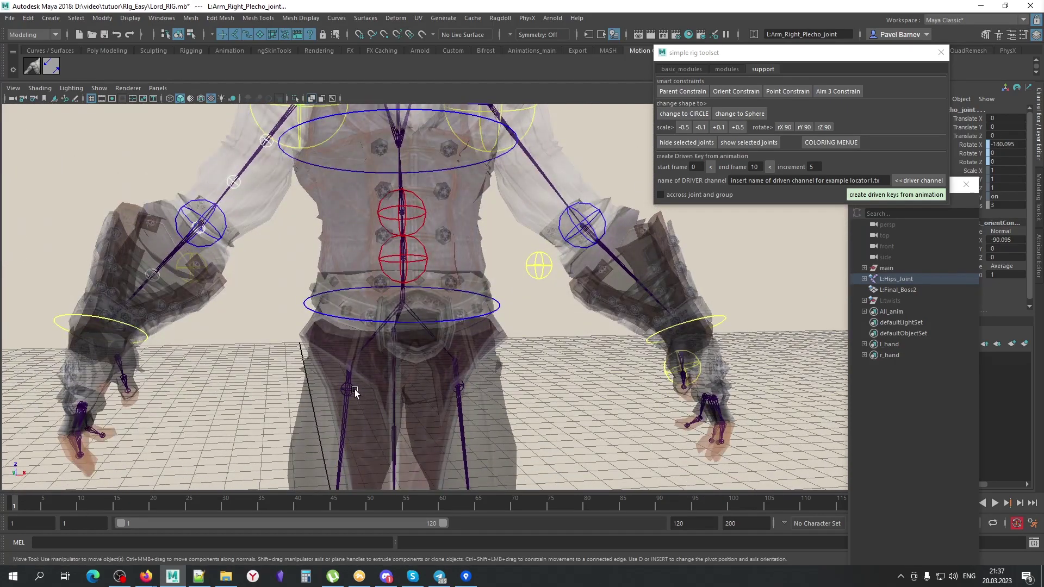
{"action": "left_click", "coordinate": [686, 142]}
Select the head joint L:Head_joint and hide it with 'hide selected joints'
{"action": "mouse_move", "coordinate": [602, 387]}
{"action": "left_mouse_down", "text": "alt"}
{"action": "mouse_move", "coordinate": [526, 367]}
{"action": "mouse_move", "coordinate": [431, 234]}
{"action": "mouse_move", "coordinate": [449, 194]}
{"action": "mouse_move", "coordinate": [431, 217]}
{"action": "mouse_move", "coordinate": [441, 142]}
{"action": "left_mouse_up", "text": "alt"}
{"action": "scroll", "coordinate": [526, 367], "scroll_direction": "down", "scroll_amount": 5}
{"action": "left_click", "coordinate": [427, 216]}
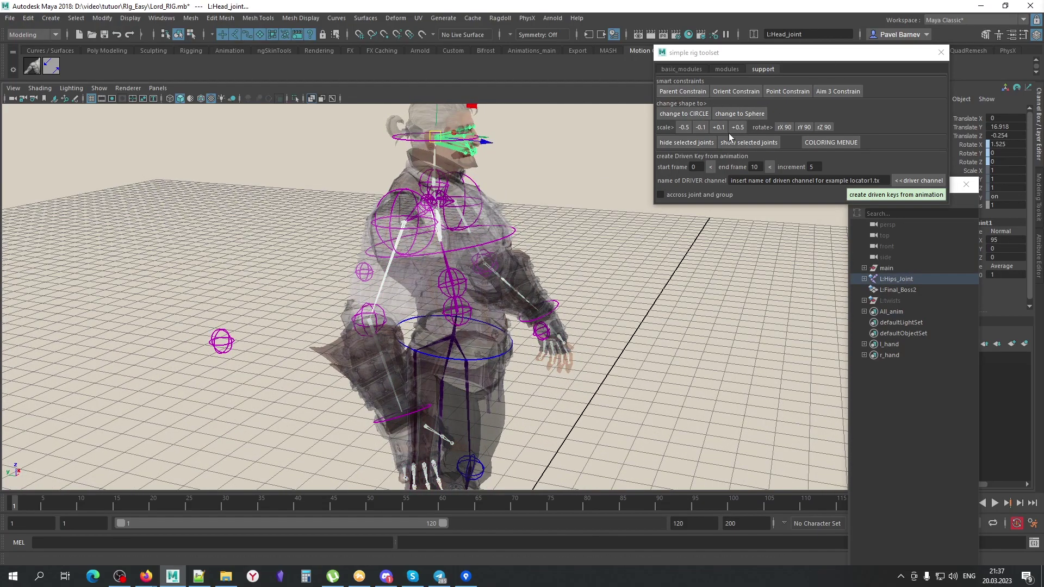
{"action": "left_click", "coordinate": [679, 143]}
{"action": "left_click", "coordinate": [609, 301]}
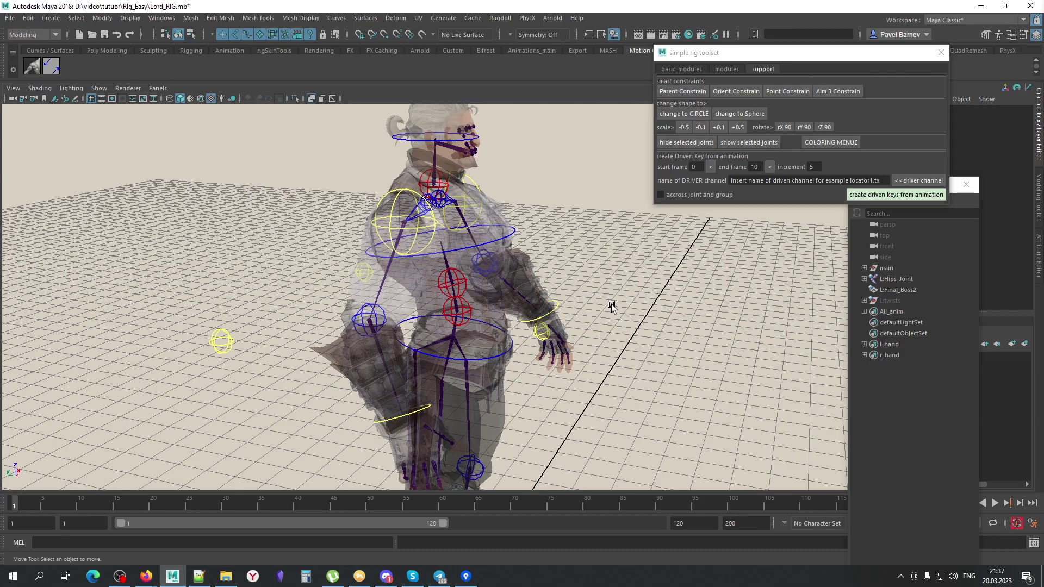
Check the head and face joints, then frame the whole rig from the front
{"action": "left_click_drag", "start_coordinate": [611, 305], "coordinate": [533, 270], "text": "alt"}
{"action": "mouse_move", "coordinate": [505, 129]}
{"action": "left_mouse_down", "text": "alt"}
{"action": "mouse_move", "coordinate": [465, 161]}
{"action": "mouse_move", "coordinate": [544, 249]}
{"action": "left_mouse_up", "text": "alt"}
{"action": "left_click", "coordinate": [426, 160]}
{"action": "left_click", "coordinate": [544, 249]}
{"action": "left_click", "coordinate": [387, 174]}
{"action": "left_click_drag", "start_coordinate": [386, 174], "coordinate": [639, 168], "text": "alt"}
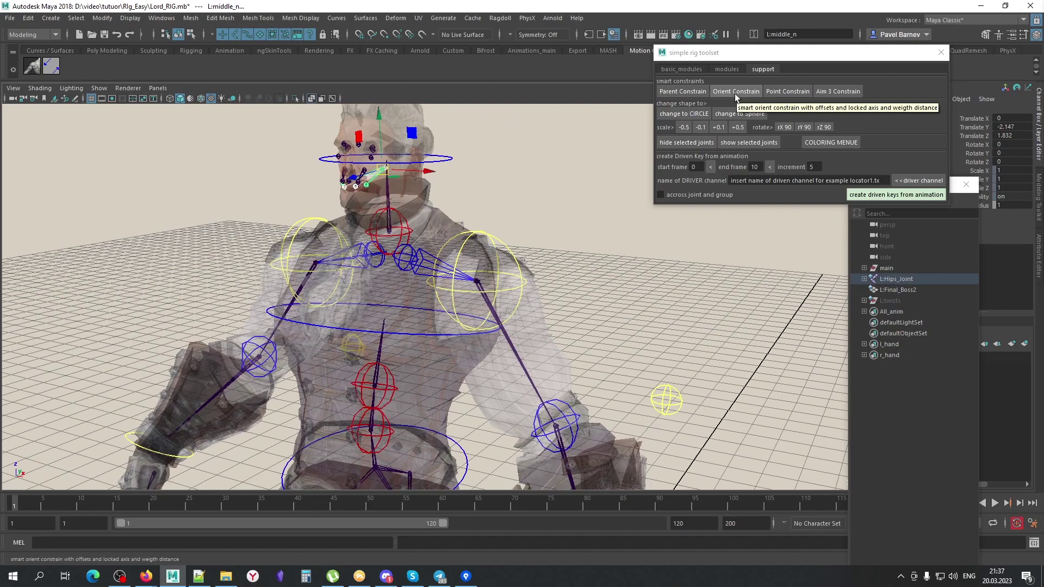
{"action": "left_click", "coordinate": [525, 217]}
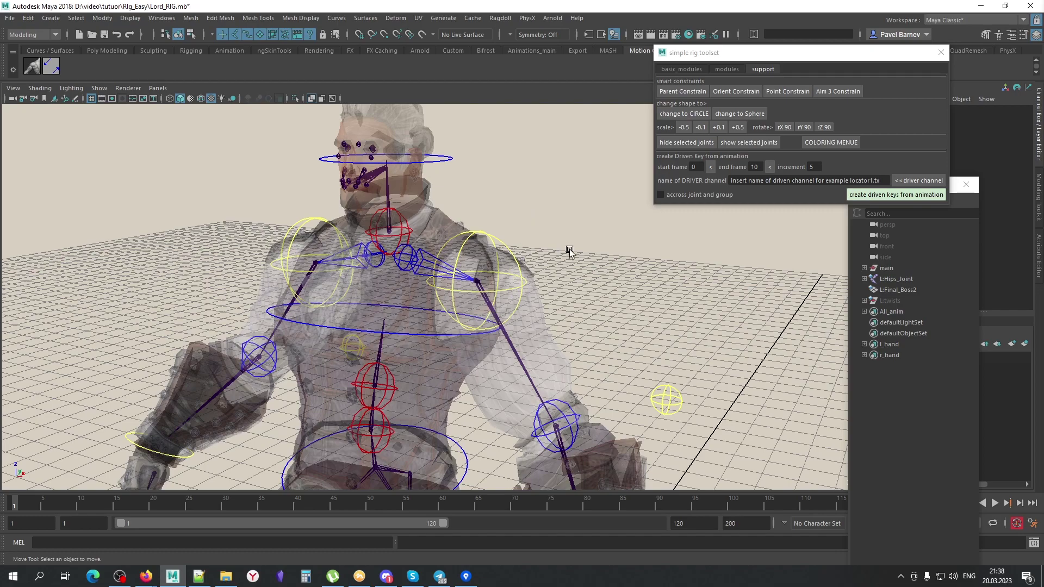
{"action": "left_click_drag", "start_coordinate": [569, 251], "coordinate": [516, 263], "text": "alt"}
{"action": "scroll", "coordinate": [461, 270], "scroll_direction": "down", "scroll_amount": 5}
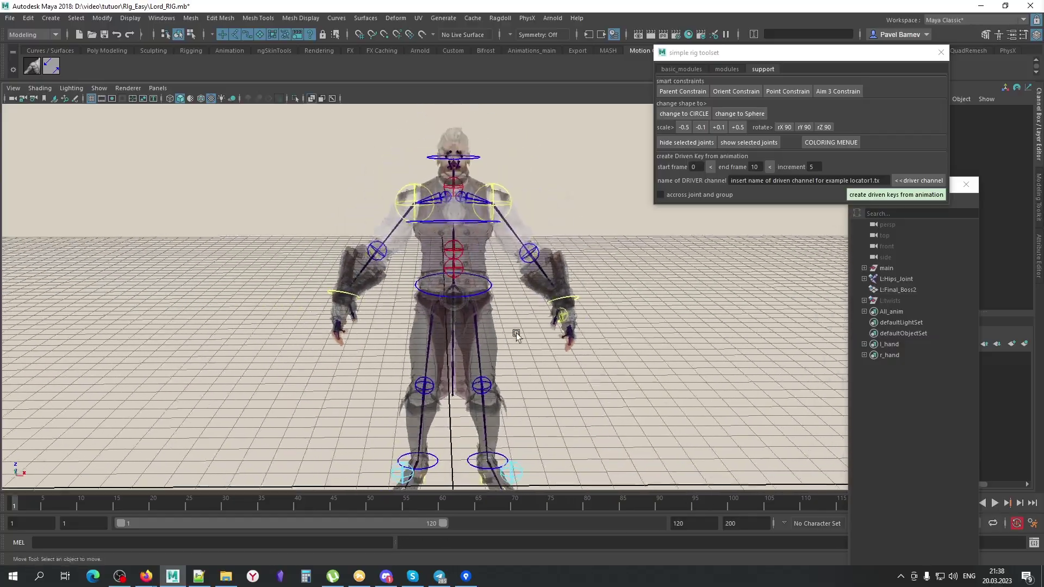
Toggle between shaded and X-ray skeleton display and pick the left shoulder control shldr_L0
{"action": "left_click_drag", "start_coordinate": [516, 333], "coordinate": [588, 381], "text": "alt"}
{"action": "key", "text": "alt+a"}
{"action": "key", "text": "alt+a"}
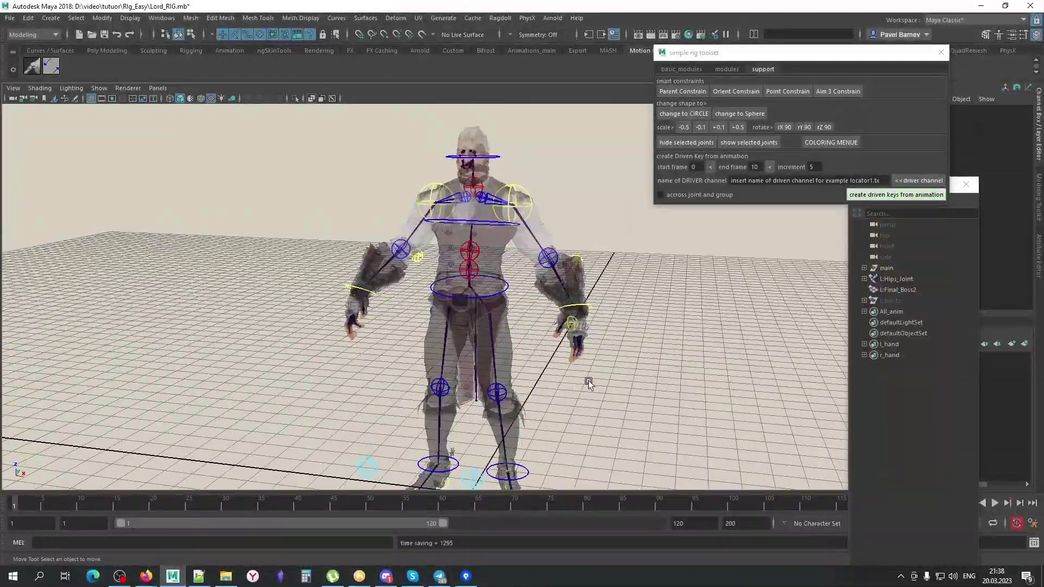
{"action": "key", "text": "alt+a"}
{"action": "mouse_move", "coordinate": [588, 380]}
{"action": "left_mouse_down", "text": "alt"}
{"action": "mouse_move", "coordinate": [464, 373]}
{"action": "mouse_move", "coordinate": [482, 363]}
{"action": "mouse_move", "coordinate": [510, 253]}
{"action": "left_mouse_up", "text": "alt"}
{"action": "key", "text": "alt+a"}
{"action": "left_click", "coordinate": [510, 252]}
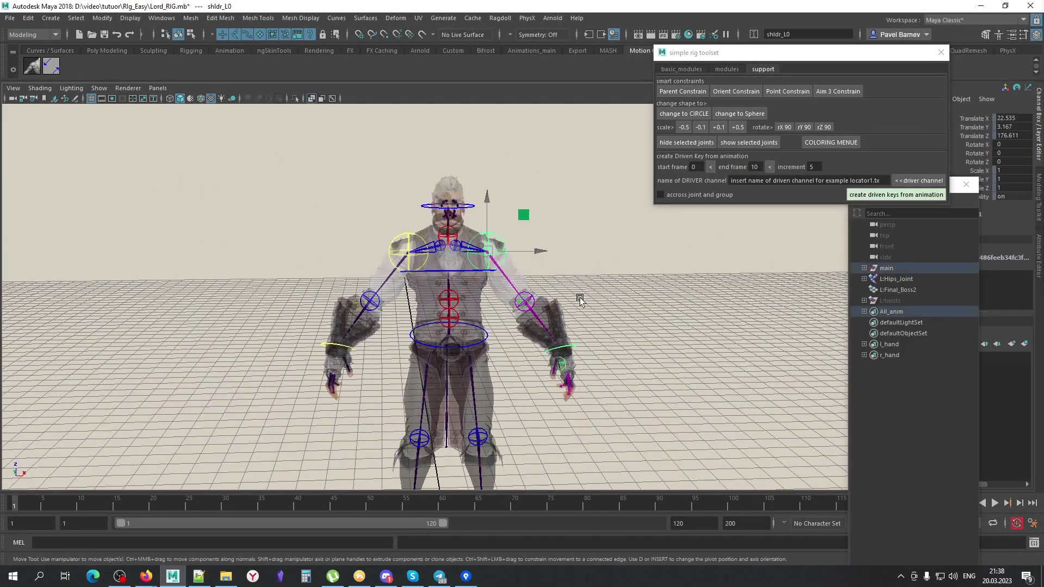
{"action": "key", "text": "alt+a"}
Rotate shldr_L0 to swing the left arm at the shoulder
{"action": "mouse_move", "coordinate": [579, 298]}
{"action": "left_mouse_down", "text": "alt"}
{"action": "mouse_move", "coordinate": [497, 324]}
{"action": "mouse_move", "coordinate": [608, 354]}
{"action": "mouse_move", "coordinate": [500, 354]}
{"action": "mouse_move", "coordinate": [559, 374]}
{"action": "left_mouse_up", "text": "alt"}
{"action": "key", "text": "e"}
{"action": "middle_click_drag", "start_coordinate": [560, 374], "coordinate": [539, 383]}
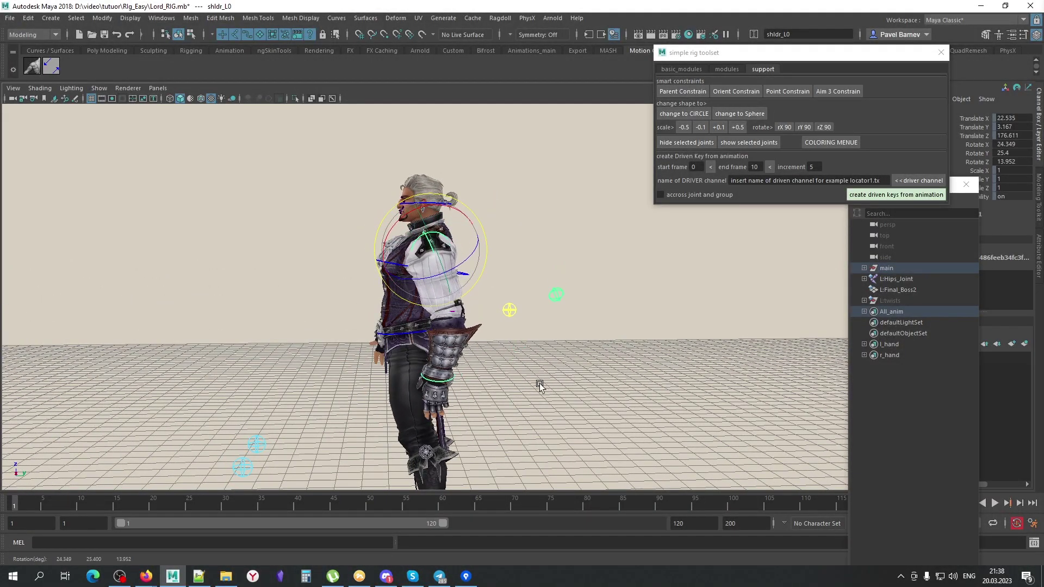
{"action": "left_click_drag", "start_coordinate": [539, 383], "coordinate": [609, 389], "text": "alt"}
{"action": "middle_click_drag", "start_coordinate": [609, 389], "coordinate": [536, 415]}
{"action": "mouse_move", "coordinate": [535, 415]}
{"action": "left_mouse_down", "text": "alt"}
{"action": "mouse_move", "coordinate": [439, 408]}
{"action": "mouse_move", "coordinate": [470, 386]}
{"action": "left_mouse_up", "text": "alt"}
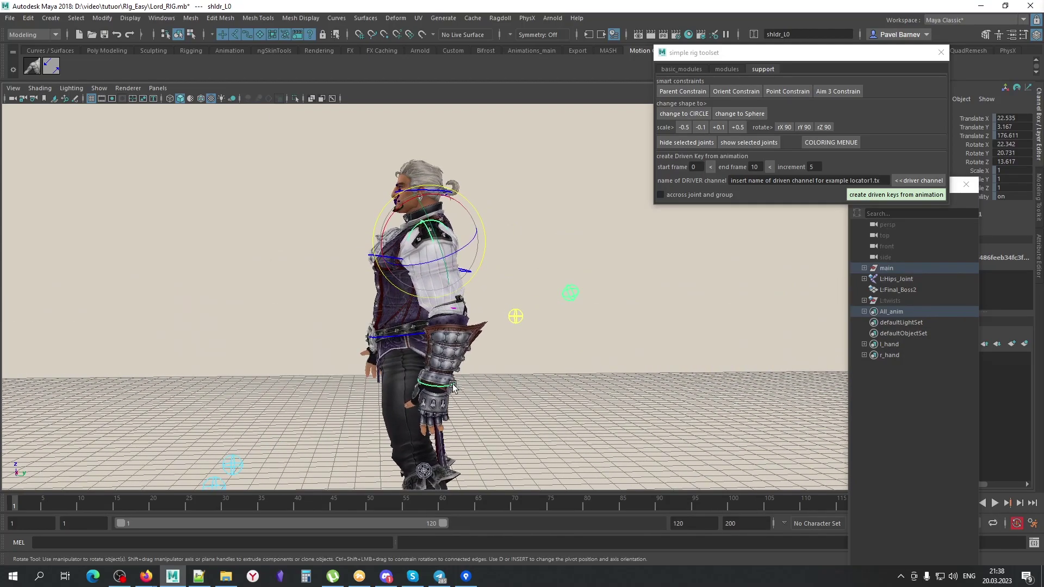
Swing the left arm forward with hand_L0 and move the hand further forward
{"action": "left_click", "coordinate": [453, 387]}
{"action": "left_click_drag", "start_coordinate": [572, 415], "coordinate": [565, 435], "text": "alt"}
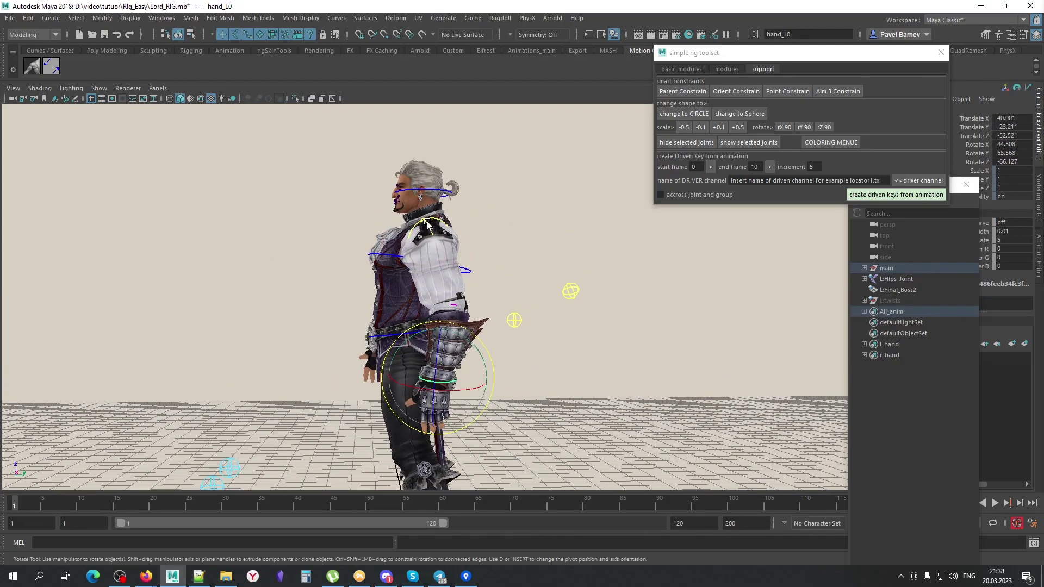
{"action": "mouse_move", "coordinate": [427, 223]}
{"action": "left_mouse_down"}
{"action": "mouse_move", "coordinate": [542, 310]}
{"action": "mouse_move", "coordinate": [494, 261]}
{"action": "mouse_move", "coordinate": [578, 408]}
{"action": "left_mouse_up"}
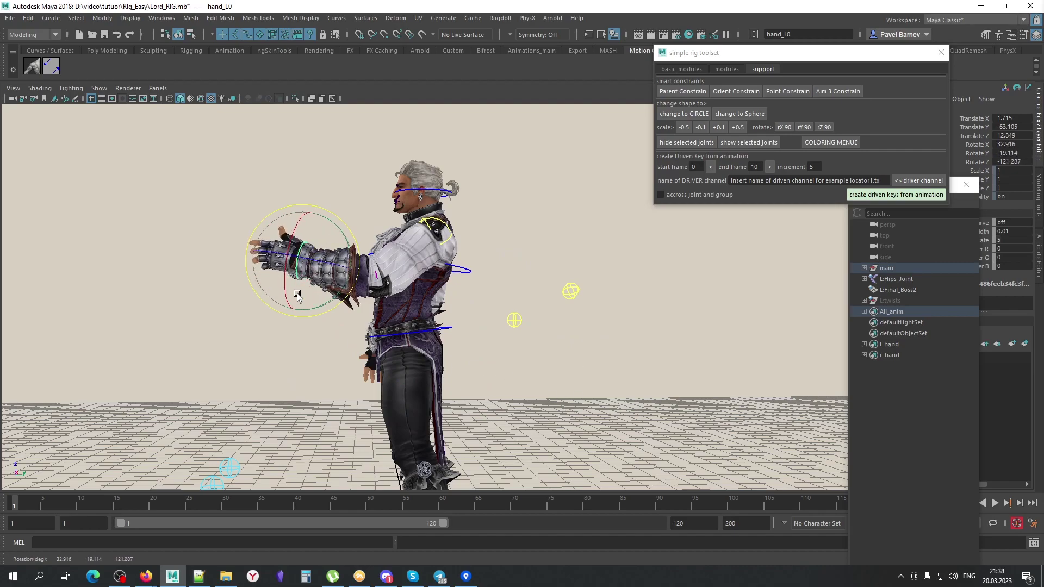
{"action": "key", "text": "w"}
{"action": "left_click_drag", "start_coordinate": [297, 295], "coordinate": [272, 261]}
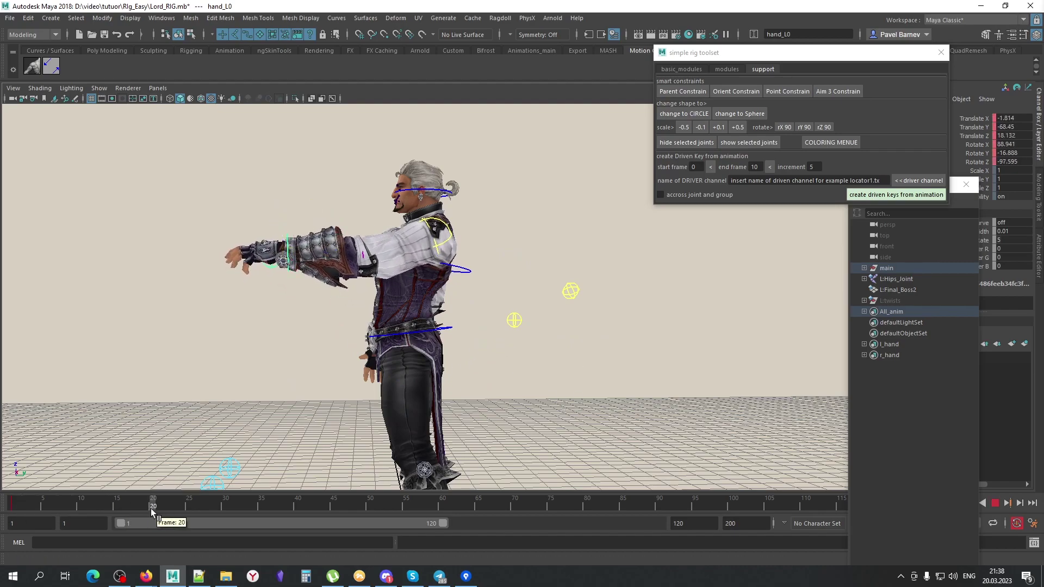
At frame 20, bring the left hand down to the hip and nudge its position
{"action": "left_click_drag", "start_coordinate": [152, 508], "coordinate": [151, 508]}
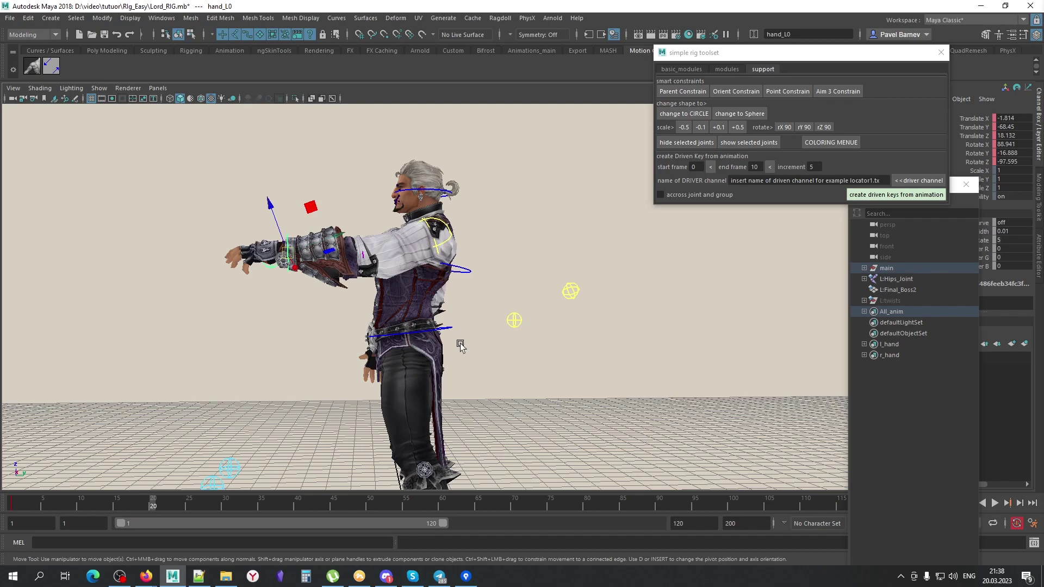
{"action": "left_click", "coordinate": [438, 223]}
{"action": "left_click_drag", "start_coordinate": [438, 223], "coordinate": [442, 321], "text": "alt"}
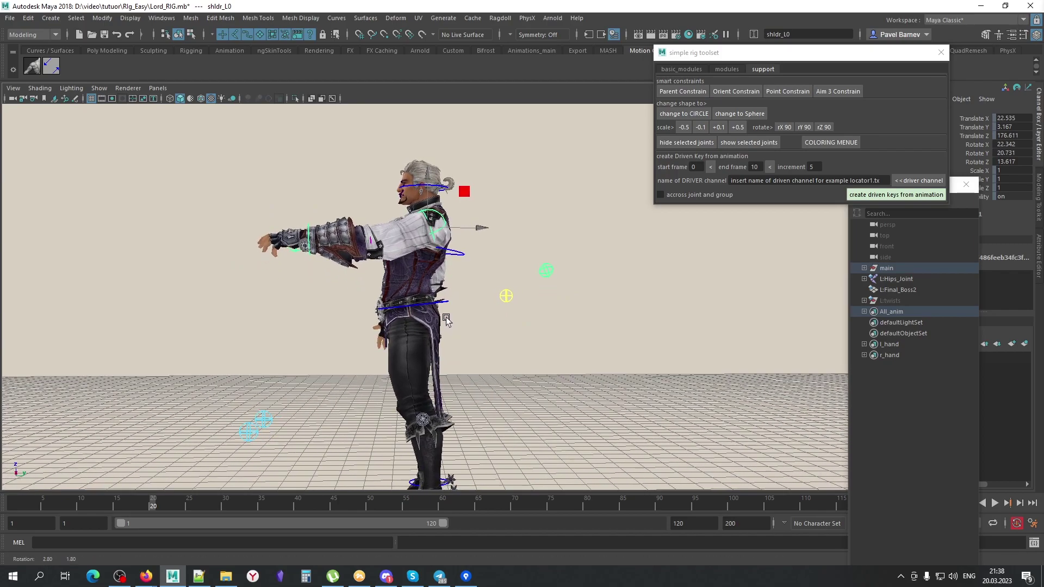
{"action": "left_click", "coordinate": [287, 261]}
{"action": "middle_click_drag", "start_coordinate": [417, 350], "coordinate": [528, 463]}
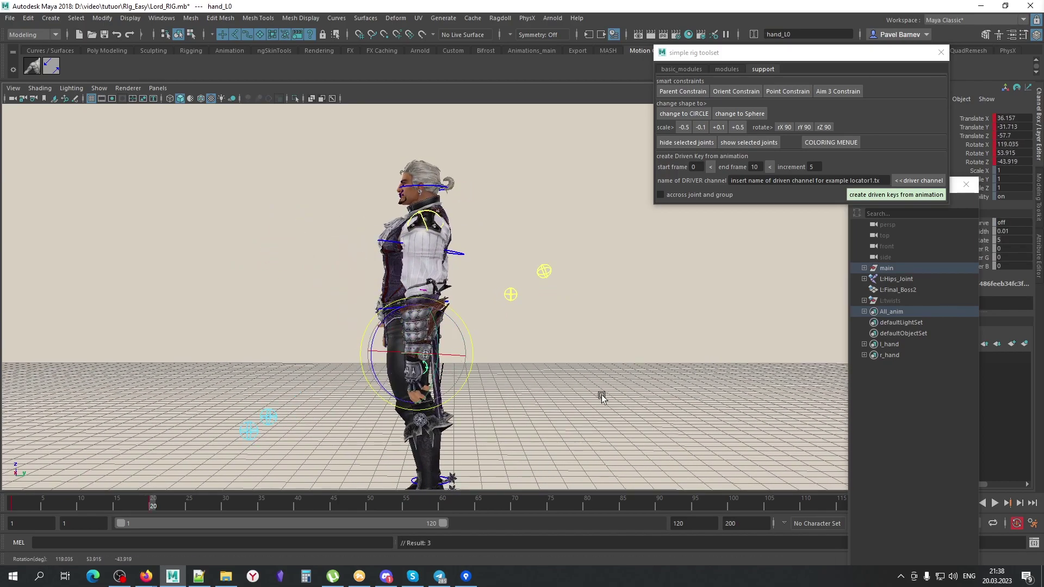
{"action": "middle_click_drag", "start_coordinate": [602, 394], "coordinate": [603, 389]}
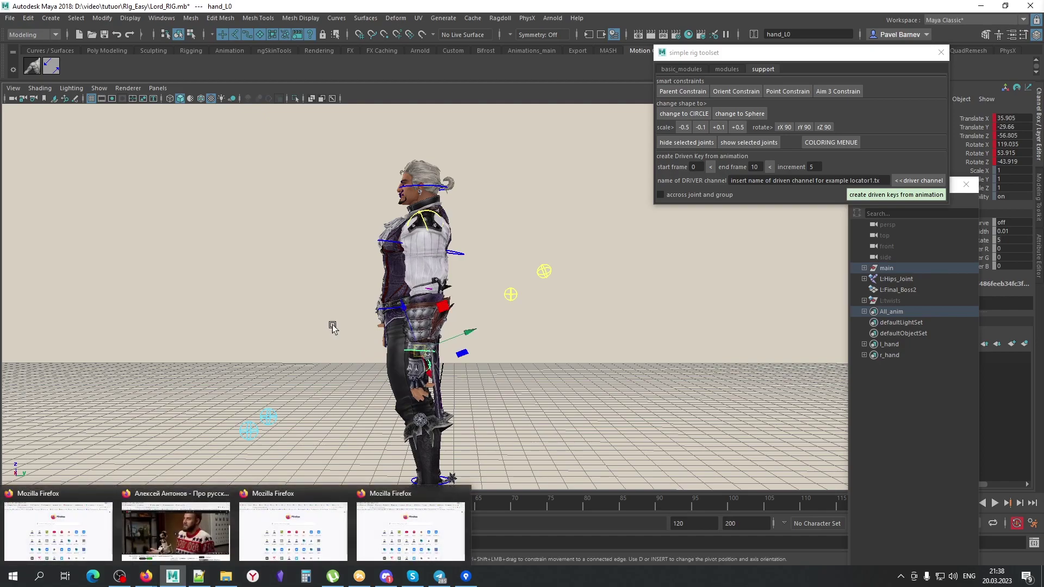
Step back to frame 19 and clear the old key at frame 20
{"action": "mouse_move", "coordinate": [2, 505]}
{"action": "left_mouse_down"}
{"action": "mouse_move", "coordinate": [148, 516]}
{"action": "mouse_move", "coordinate": [34, 501]}
{"action": "mouse_move", "coordinate": [152, 507]}
{"action": "left_mouse_up"}
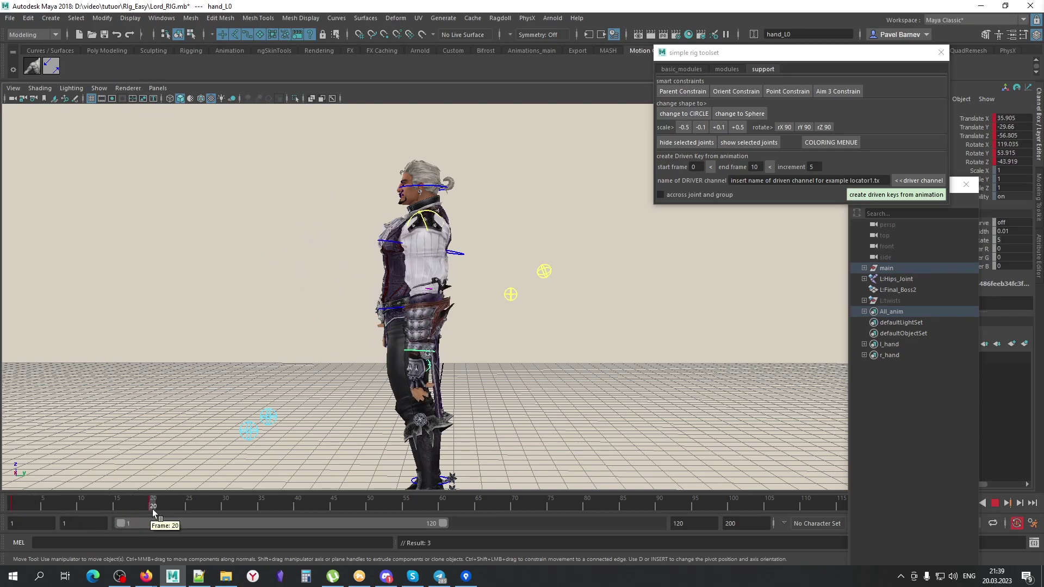
{"action": "right_click", "coordinate": [152, 506]}
{"action": "left_click", "coordinate": [182, 292]}
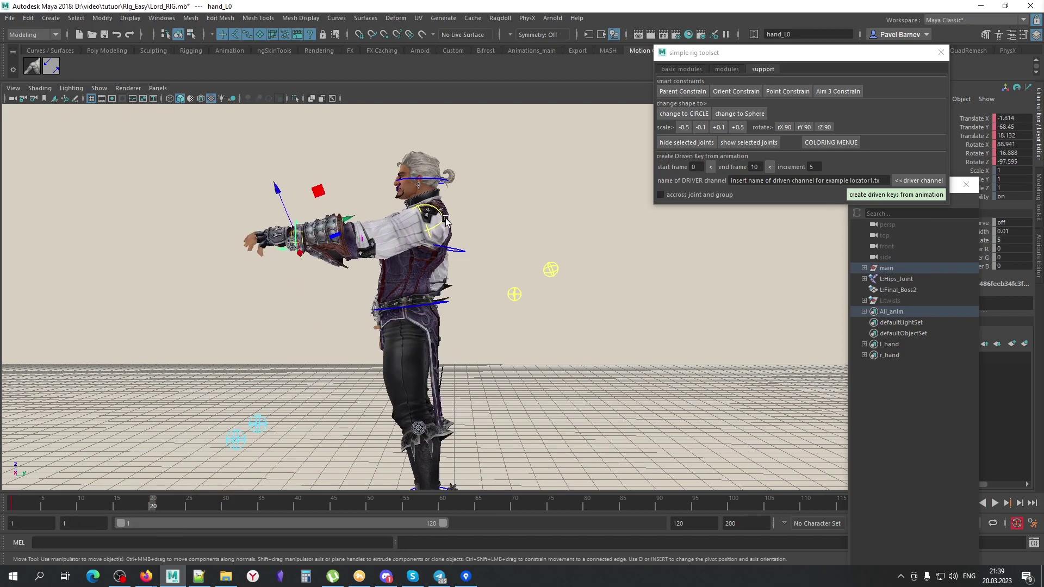
Make the body mesh unselectable, then key shldr_L0's rotation at frame 20 with Shift+E
{"action": "left_click", "coordinate": [445, 220]}
{"action": "left_click", "coordinate": [264, 34]}
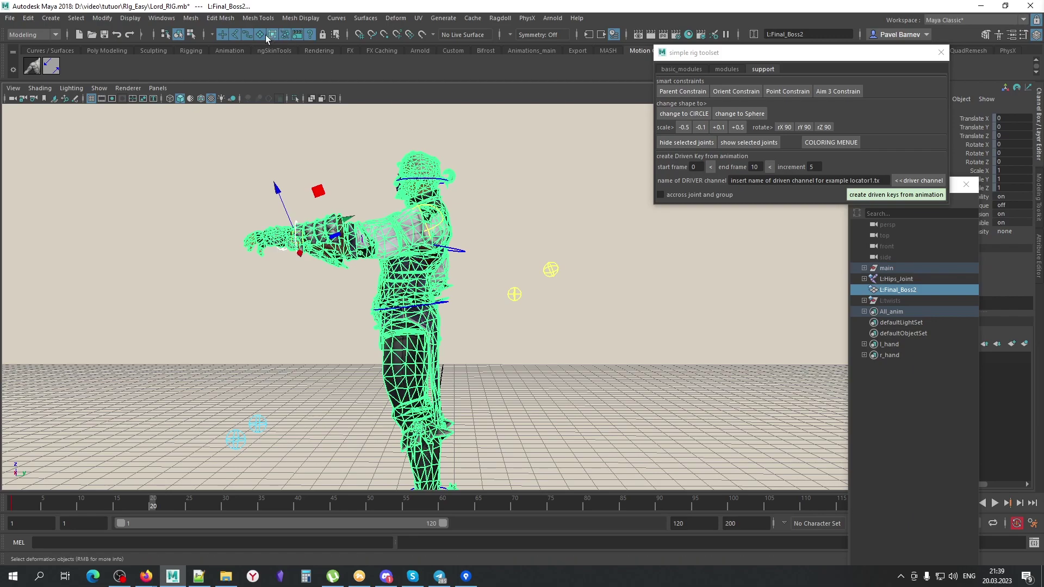
{"action": "left_click", "coordinate": [259, 324]}
{"action": "left_click", "coordinate": [428, 222]}
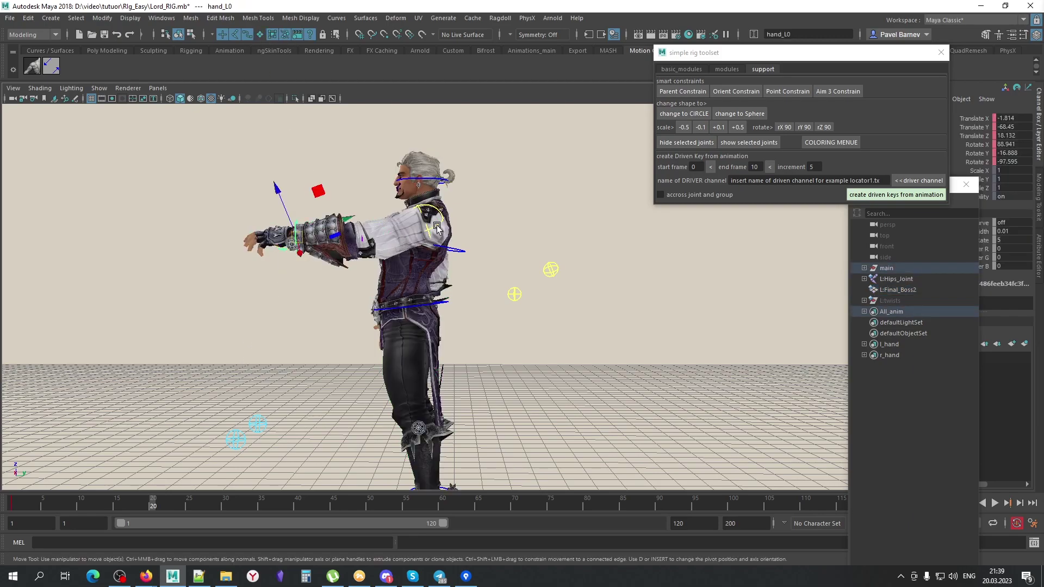
{"action": "left_click", "coordinate": [436, 227]}
{"action": "key", "text": "shift+e"}
{"action": "key", "text": "alt+shift+v"}
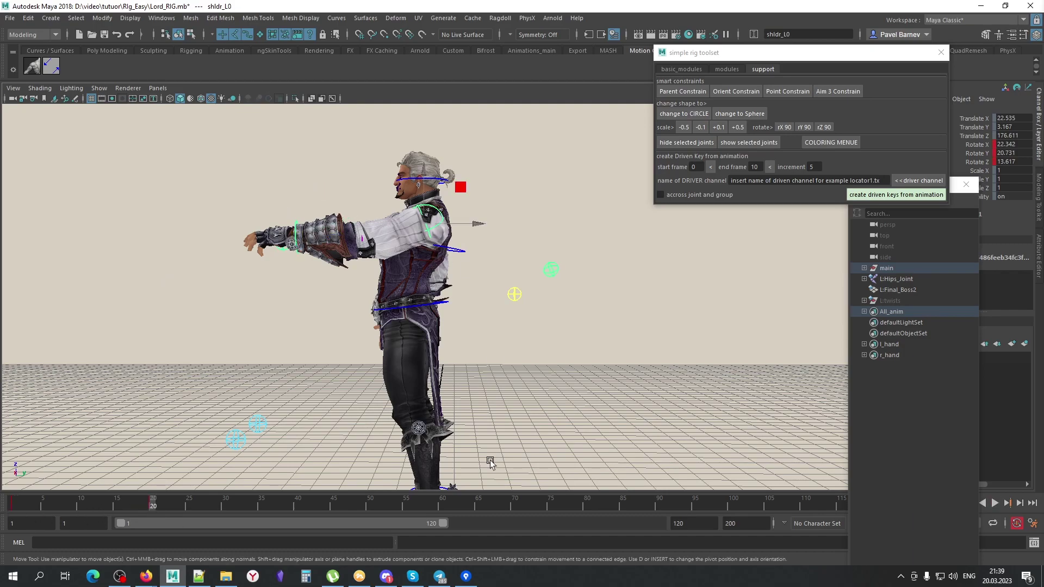
Swing the left arm down along the body, return to frame 1, and play back the animation
{"action": "mouse_move", "coordinate": [491, 432]}
{"action": "middle_mouse_down"}
{"action": "mouse_move", "coordinate": [613, 431]}
{"action": "mouse_move", "coordinate": [594, 361]}
{"action": "middle_mouse_up"}
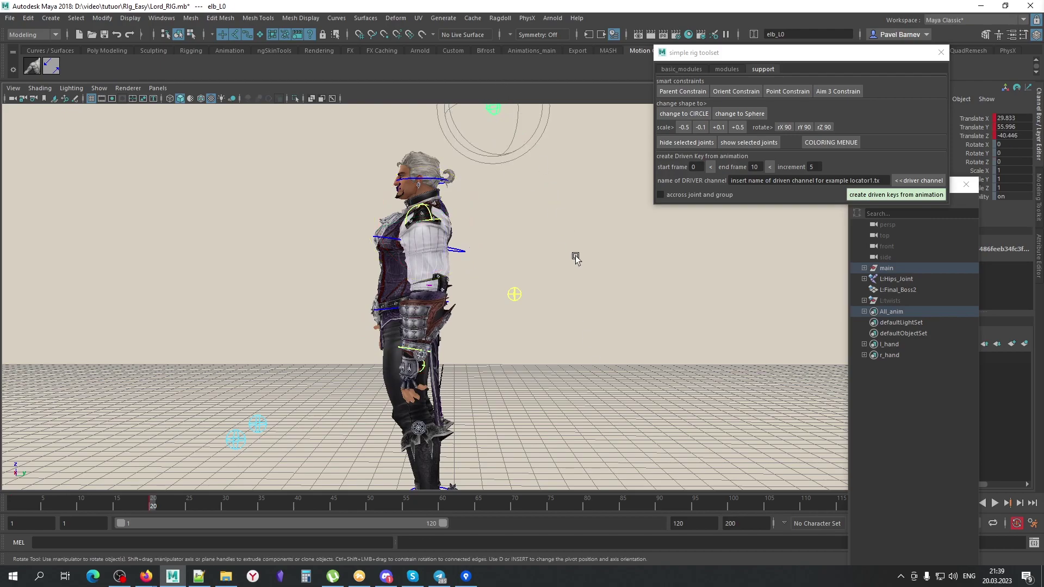
{"action": "left_click", "coordinate": [11, 505]}
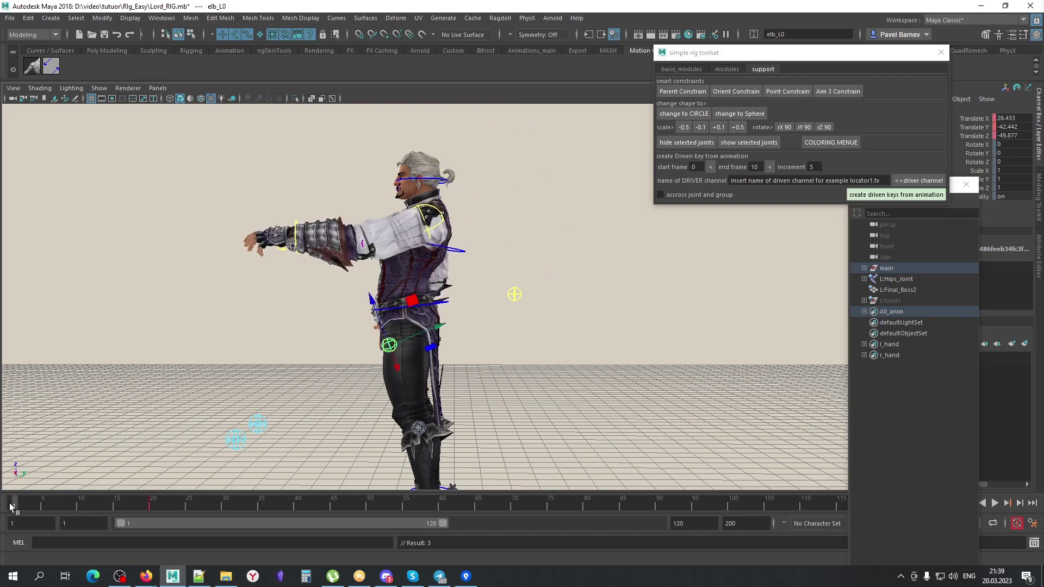
{"action": "left_click_drag", "start_coordinate": [522, 423], "coordinate": [494, 285], "text": "alt"}
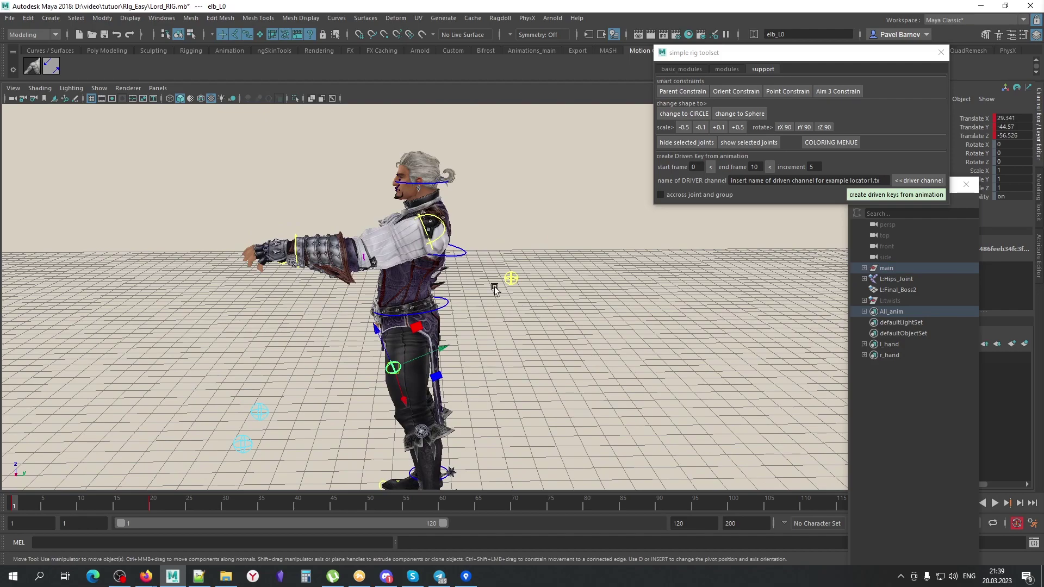
{"action": "key", "text": "alt+v"}
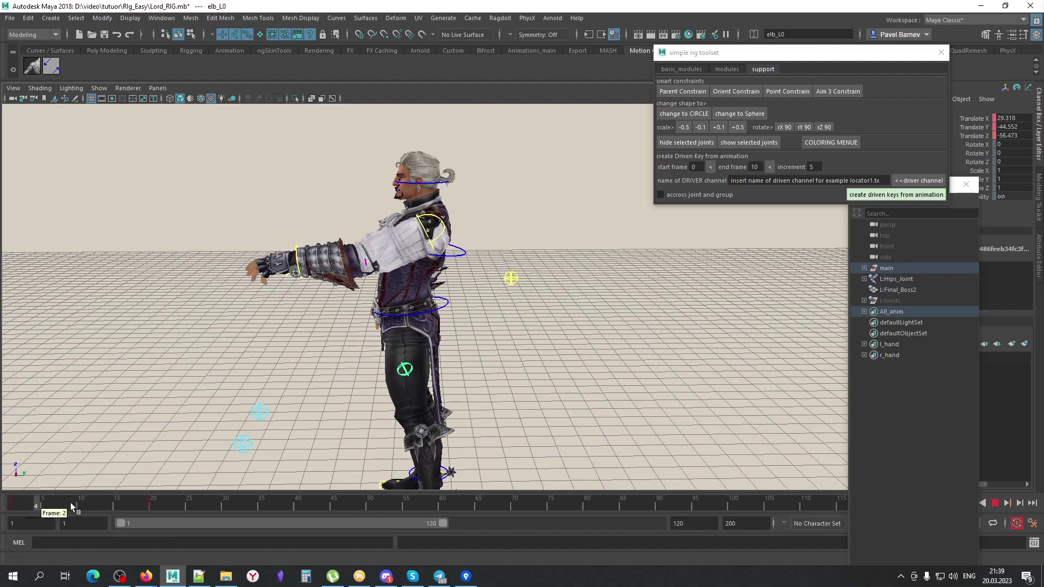
{"action": "key", "text": "alt+v"}
Twist the left hand control hand_L0 at the wrist
{"action": "left_click", "coordinate": [412, 365]}
{"action": "mouse_move", "coordinate": [412, 365]}
{"action": "left_mouse_down", "text": "alt"}
{"action": "mouse_move", "coordinate": [507, 415]}
{"action": "mouse_move", "coordinate": [415, 333]}
{"action": "left_mouse_up", "text": "alt"}
{"action": "key", "text": "e"}
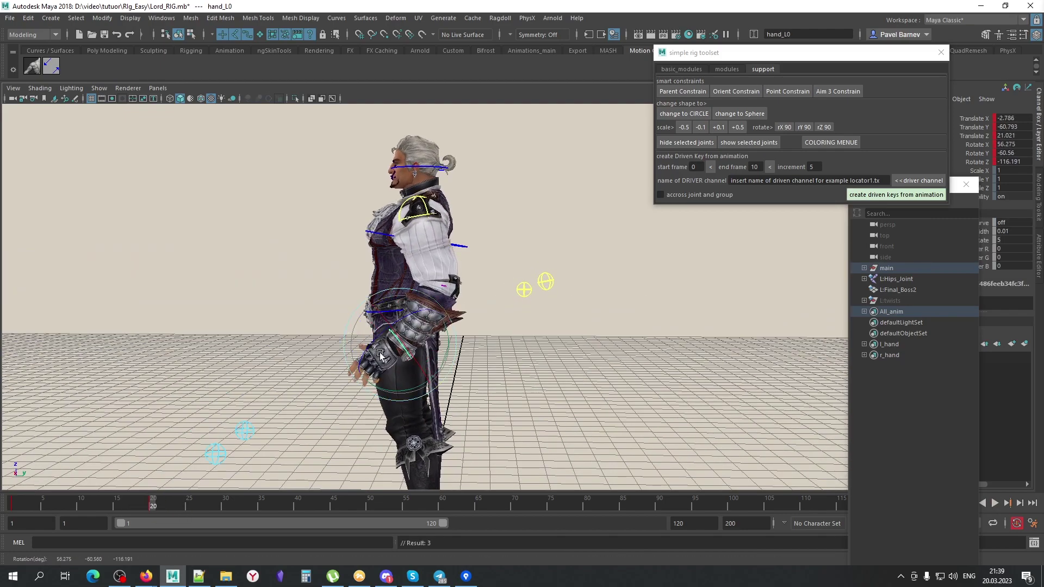
{"action": "mouse_move", "coordinate": [405, 392]}
{"action": "left_mouse_down"}
{"action": "mouse_move", "coordinate": [506, 437]}
{"action": "mouse_move", "coordinate": [640, 438]}
{"action": "mouse_move", "coordinate": [596, 426]}
{"action": "mouse_move", "coordinate": [608, 422]}
{"action": "left_mouse_up"}
{"action": "key", "text": "w"}
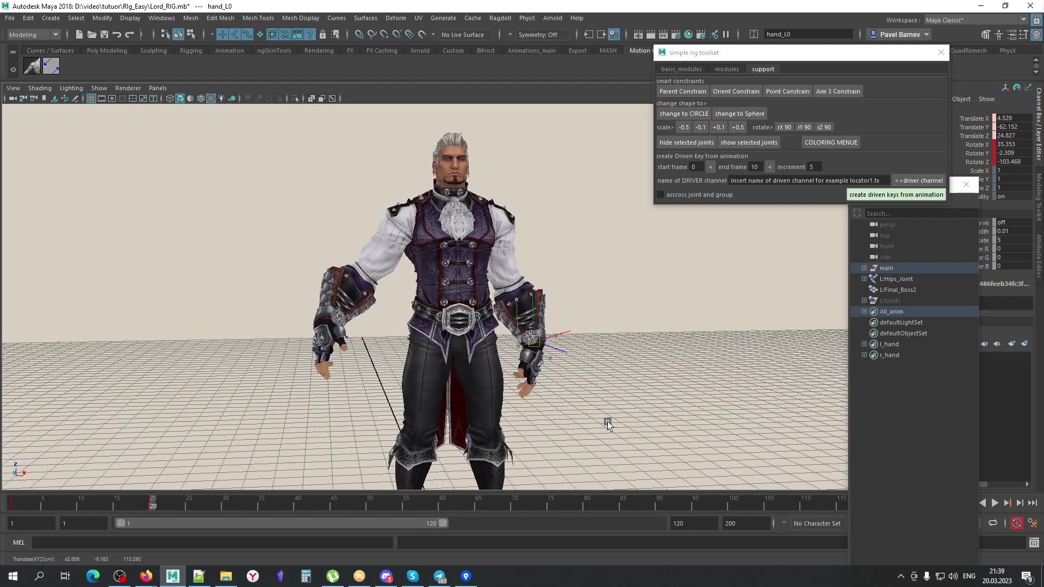
{"action": "right_click_drag", "start_coordinate": [607, 422], "coordinate": [546, 172], "text": "alt"}
{"action": "key", "text": "e"}
{"action": "left_click_drag", "start_coordinate": [547, 173], "coordinate": [620, 353], "text": "alt"}
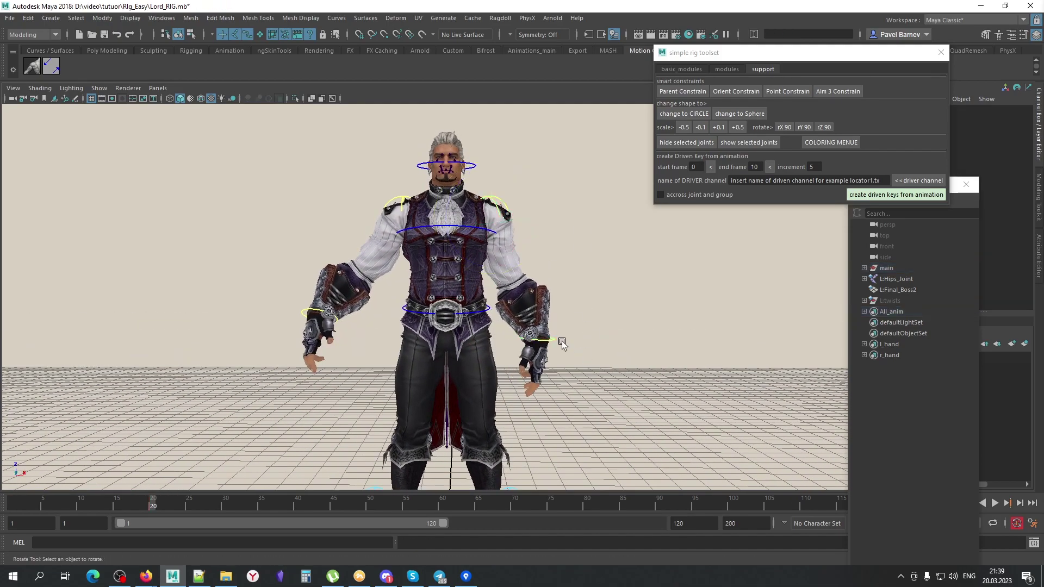
{"action": "mouse_move", "coordinate": [559, 342]}
{"action": "left_mouse_down", "text": "alt"}
{"action": "mouse_move", "coordinate": [632, 369]}
{"action": "mouse_move", "coordinate": [569, 299]}
{"action": "left_mouse_up", "text": "alt"}
Walk the selection up and down the left arm chain to the elbow control
{"action": "key", "text": "Up"}
{"action": "key", "text": "w"}
{"action": "key", "text": "Up"}
{"action": "key", "text": "Down"}
{"action": "key", "text": "Down"}
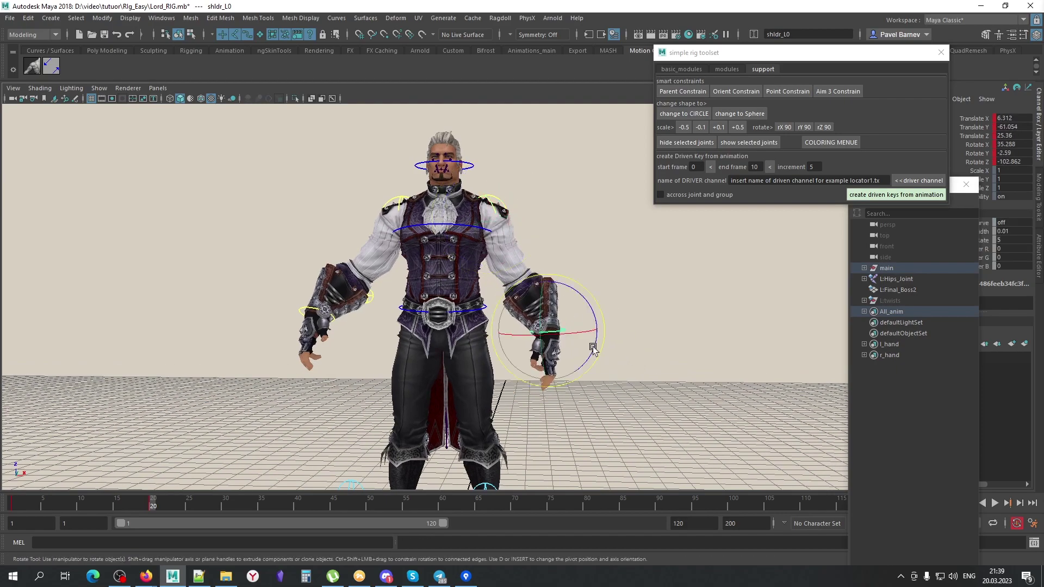
{"action": "mouse_move", "coordinate": [668, 377]}
{"action": "left_mouse_down", "text": "alt"}
{"action": "mouse_move", "coordinate": [617, 385]}
{"action": "mouse_move", "coordinate": [687, 345]}
{"action": "mouse_move", "coordinate": [477, 345]}
{"action": "mouse_move", "coordinate": [372, 185]}
{"action": "left_mouse_up", "text": "alt"}
{"action": "key", "text": "Up"}
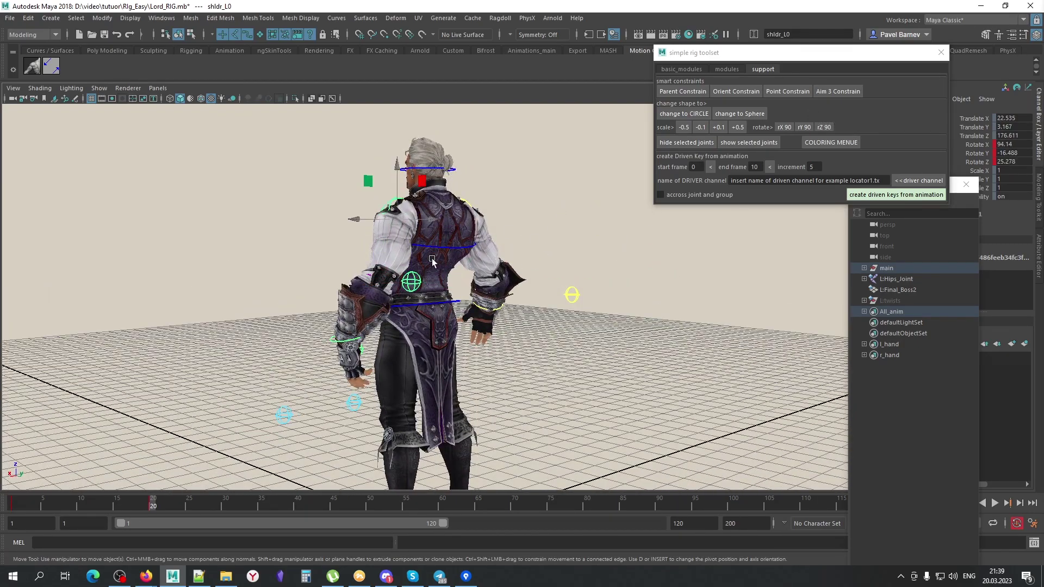
{"action": "left_click_drag", "start_coordinate": [432, 261], "coordinate": [463, 263], "text": "alt"}
Swing the left arm down beside the body and move the hand slightly up and forward
{"action": "mouse_move", "coordinate": [607, 229]}
{"action": "middle_mouse_down"}
{"action": "mouse_move", "coordinate": [582, 295]}
{"action": "mouse_move", "coordinate": [559, 239]}
{"action": "mouse_move", "coordinate": [552, 395]}
{"action": "middle_mouse_up"}
{"action": "mouse_move", "coordinate": [553, 395]}
{"action": "left_mouse_down", "text": "alt"}
{"action": "mouse_move", "coordinate": [608, 272]}
{"action": "mouse_move", "coordinate": [355, 326]}
{"action": "left_mouse_up", "text": "alt"}
{"action": "key", "text": "Down"}
{"action": "key", "text": "Down"}
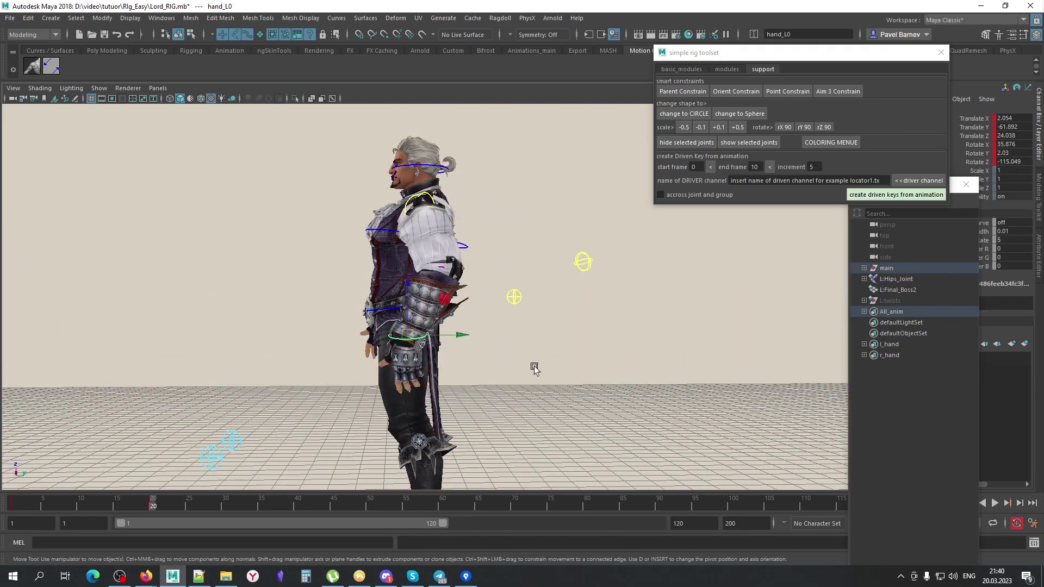
{"action": "mouse_move", "coordinate": [534, 369]}
{"action": "middle_mouse_down"}
{"action": "mouse_move", "coordinate": [507, 378]}
{"action": "mouse_move", "coordinate": [480, 366]}
{"action": "mouse_move", "coordinate": [504, 331]}
{"action": "mouse_move", "coordinate": [549, 352]}
{"action": "mouse_move", "coordinate": [524, 375]}
{"action": "mouse_move", "coordinate": [494, 364]}
{"action": "mouse_move", "coordinate": [494, 342]}
{"action": "mouse_move", "coordinate": [519, 377]}
{"action": "middle_mouse_up"}
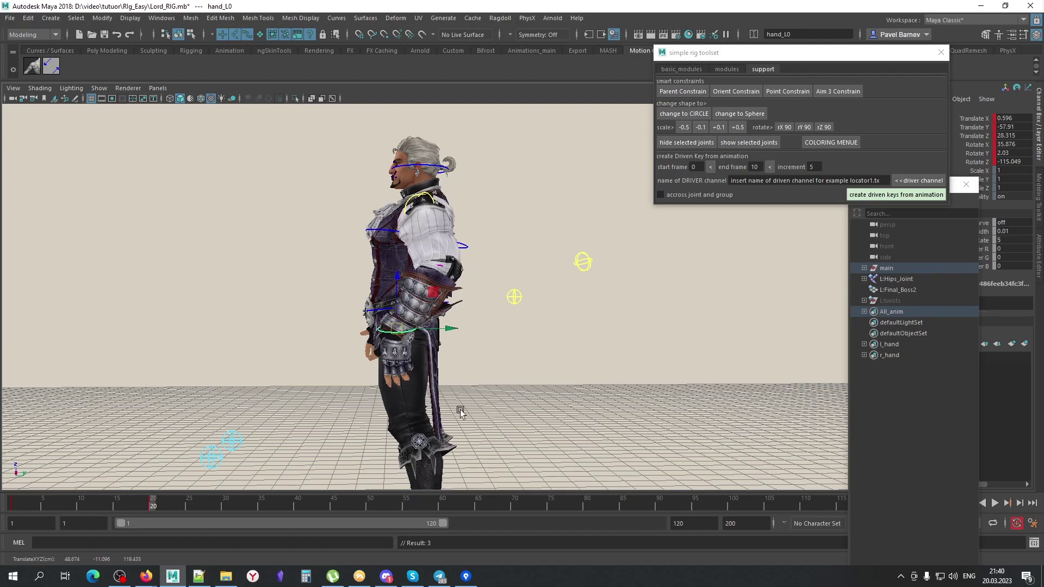
{"action": "mouse_move", "coordinate": [460, 412]}
{"action": "left_mouse_down", "text": "alt"}
{"action": "mouse_move", "coordinate": [570, 368]}
{"action": "mouse_move", "coordinate": [544, 380]}
{"action": "left_mouse_up", "text": "alt"}
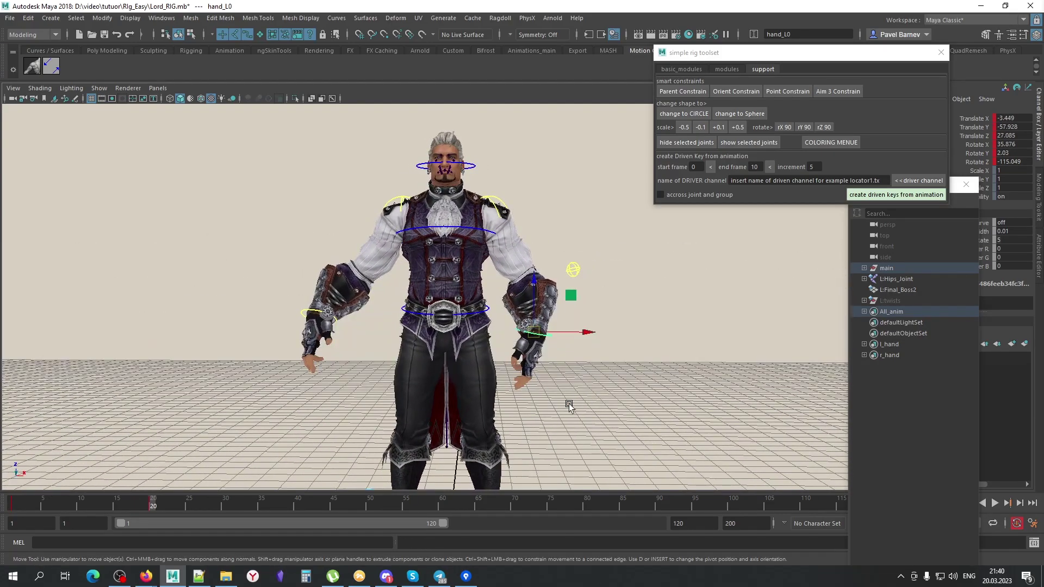
Return to frame 19 and turn the upper body with Chest_ctr1
{"action": "left_click", "coordinate": [483, 236]}
{"action": "mouse_move", "coordinate": [484, 237]}
{"action": "left_mouse_down", "text": "alt"}
{"action": "mouse_move", "coordinate": [472, 350]}
{"action": "mouse_move", "coordinate": [523, 419]}
{"action": "mouse_move", "coordinate": [582, 408]}
{"action": "mouse_move", "coordinate": [565, 393]}
{"action": "mouse_move", "coordinate": [594, 408]}
{"action": "left_mouse_up", "text": "alt"}
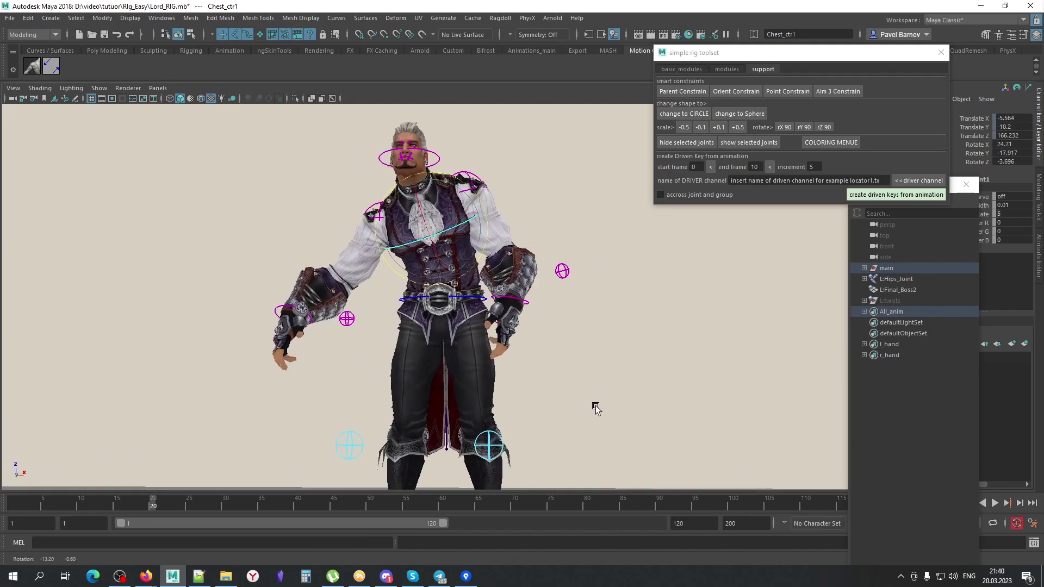
{"action": "left_click", "coordinate": [480, 151]}
{"action": "mouse_move", "coordinate": [161, 496]}
{"action": "left_mouse_down"}
{"action": "mouse_move", "coordinate": [48, 503]}
{"action": "mouse_move", "coordinate": [147, 502]}
{"action": "left_mouse_up"}
{"action": "left_click", "coordinate": [451, 230]}
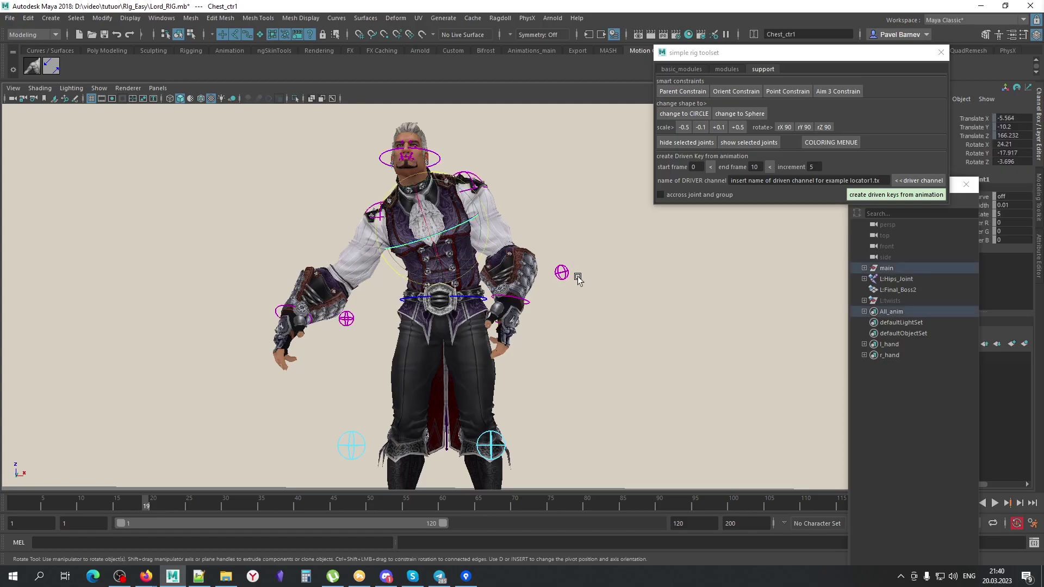
{"action": "middle_click_drag", "start_coordinate": [642, 284], "coordinate": [654, 320]}
Shift and rotate Pelvis_ctr1 to tilt the hips
{"action": "left_click", "coordinate": [470, 298]}
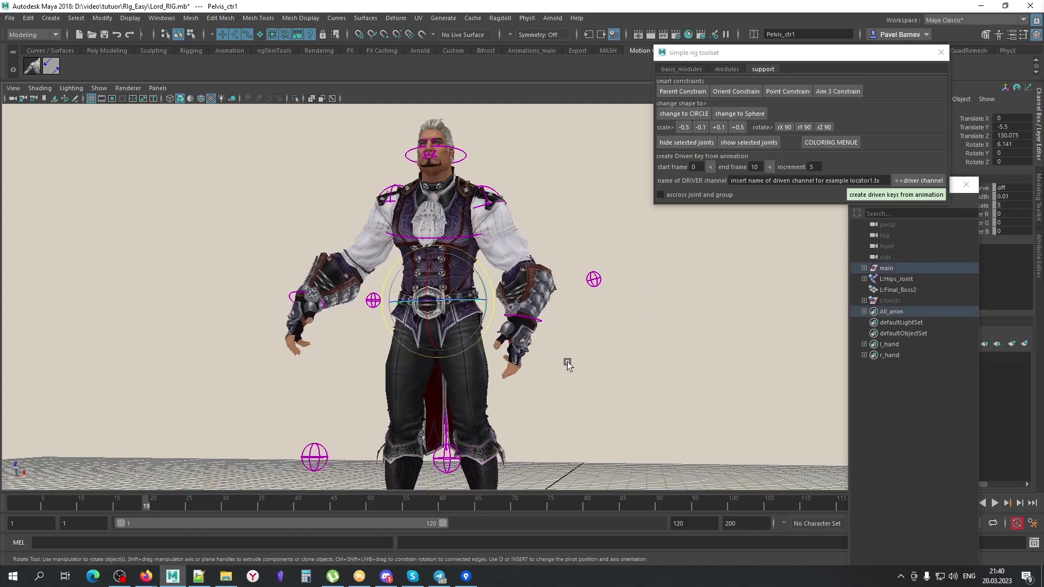
{"action": "mouse_move", "coordinate": [566, 361]}
{"action": "left_mouse_down", "text": "alt"}
{"action": "mouse_move", "coordinate": [517, 329]}
{"action": "mouse_move", "coordinate": [545, 334]}
{"action": "mouse_move", "coordinate": [544, 354]}
{"action": "left_mouse_up", "text": "alt"}
{"action": "key", "text": "alt+x"}
{"action": "key", "text": "alt+x"}
{"action": "key", "text": "w"}
{"action": "mouse_move", "coordinate": [467, 364]}
{"action": "left_mouse_down", "text": "alt"}
{"action": "mouse_move", "coordinate": [524, 321]}
{"action": "mouse_move", "coordinate": [564, 334]}
{"action": "left_mouse_up", "text": "alt"}
{"action": "middle_click_drag", "start_coordinate": [564, 333], "coordinate": [594, 366]}
{"action": "key", "text": "e"}
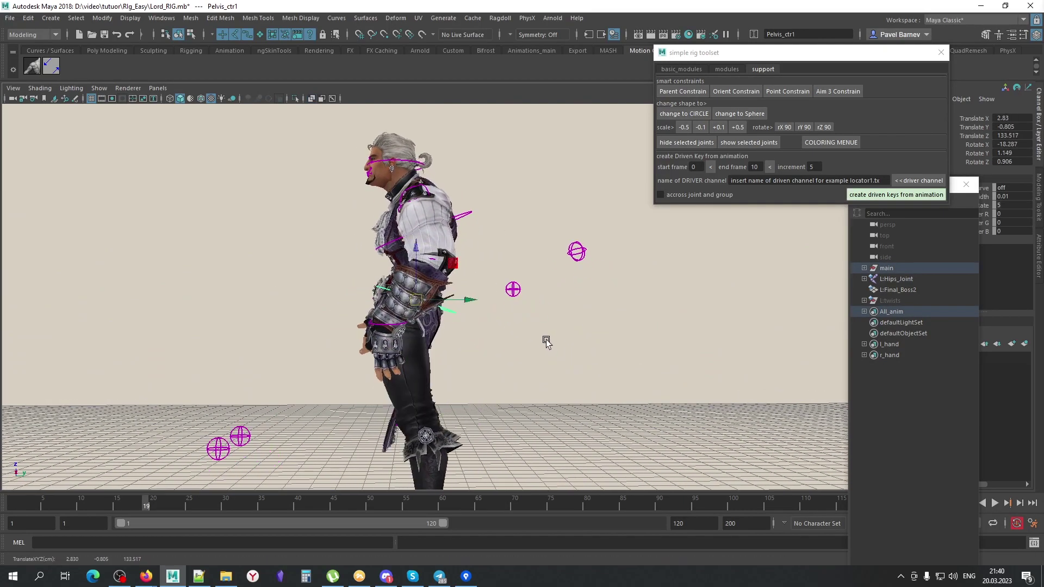
{"action": "mouse_move", "coordinate": [545, 342]}
{"action": "middle_mouse_down"}
{"action": "mouse_move", "coordinate": [580, 353]}
{"action": "mouse_move", "coordinate": [567, 357]}
{"action": "middle_mouse_up"}
{"action": "left_click_drag", "start_coordinate": [592, 380], "coordinate": [601, 379], "text": "alt"}
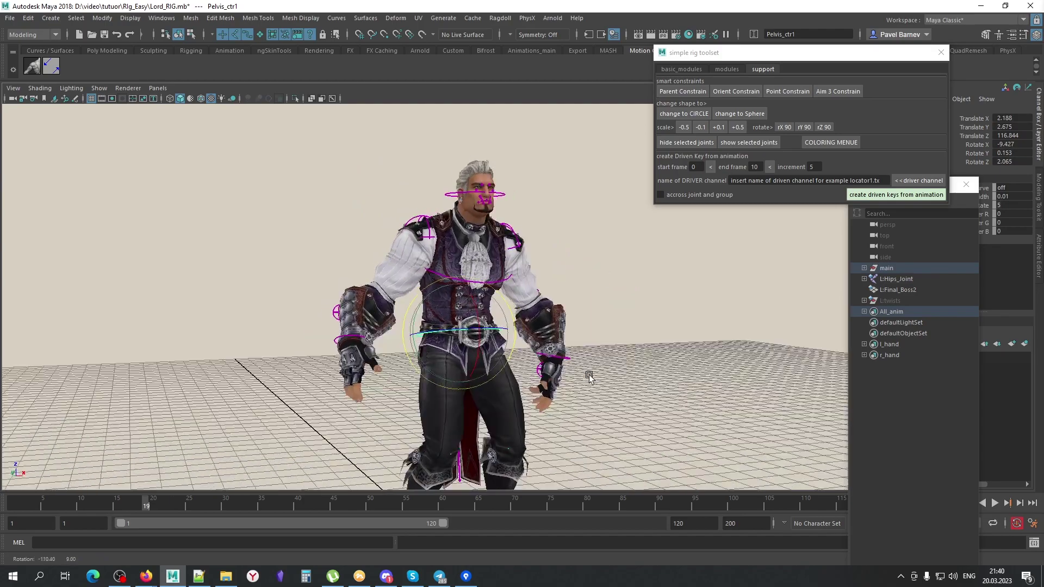
{"action": "mouse_move", "coordinate": [566, 292]}
{"action": "left_mouse_down"}
{"action": "mouse_move", "coordinate": [522, 304]}
{"action": "mouse_move", "coordinate": [491, 276]}
{"action": "left_mouse_up"}
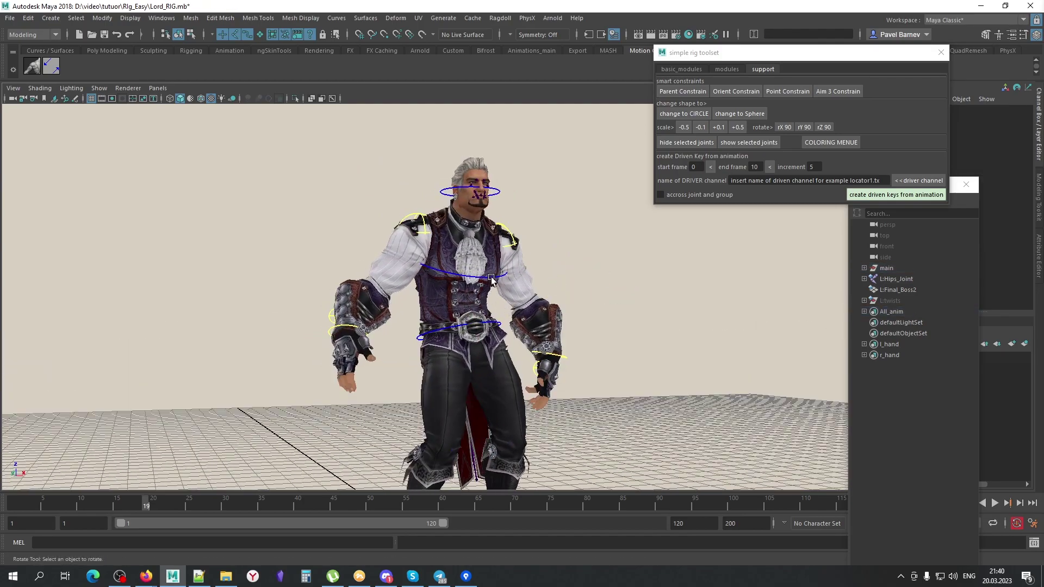
Rotate the lower spine control spine_ctr1 to bend the torso
{"action": "left_click", "coordinate": [451, 291]}
{"action": "left_click", "coordinate": [656, 333]}
{"action": "key", "text": "q"}
{"action": "key", "text": "alt+x"}
{"action": "left_click_drag", "start_coordinate": [657, 333], "coordinate": [424, 337], "text": "alt"}
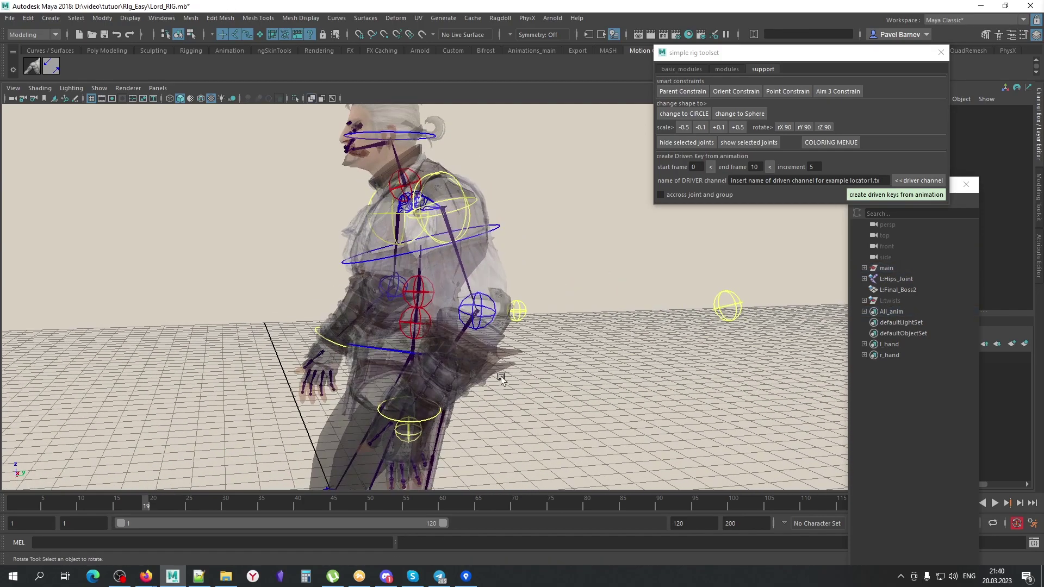
{"action": "left_click", "coordinate": [435, 329]}
{"action": "mouse_move", "coordinate": [471, 322]}
{"action": "left_mouse_down", "text": "alt"}
{"action": "mouse_move", "coordinate": [435, 305]}
{"action": "mouse_move", "coordinate": [420, 225]}
{"action": "left_mouse_up", "text": "alt"}
{"action": "key", "text": "e"}
Lean the upper body back with Chest_ctr1, then undo the chest and spine rotations
{"action": "left_click", "coordinate": [531, 367]}
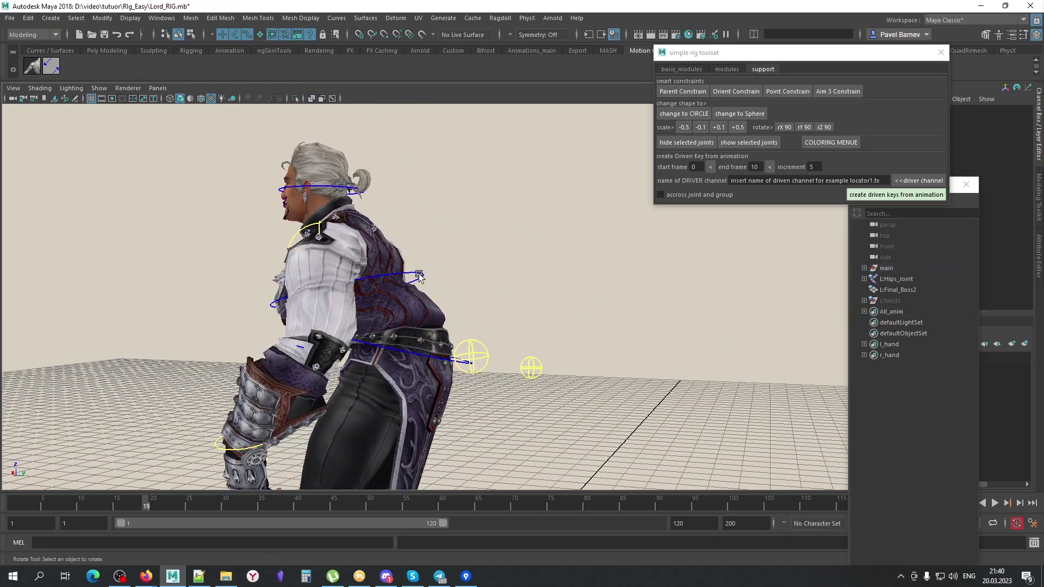
{"action": "left_click_drag", "start_coordinate": [531, 367], "coordinate": [539, 336], "text": "alt"}
{"action": "middle_click_drag", "start_coordinate": [538, 335], "coordinate": [527, 295]}
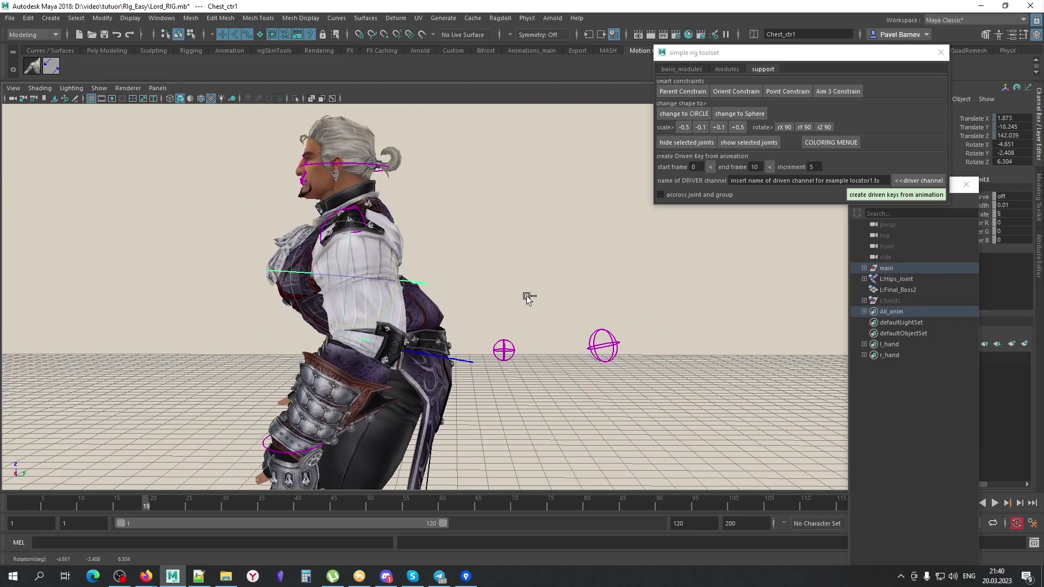
{"action": "key", "text": "ctrl+z"}
{"action": "key", "text": "ctrl+z"}
{"action": "key", "text": "ctrl+z"}
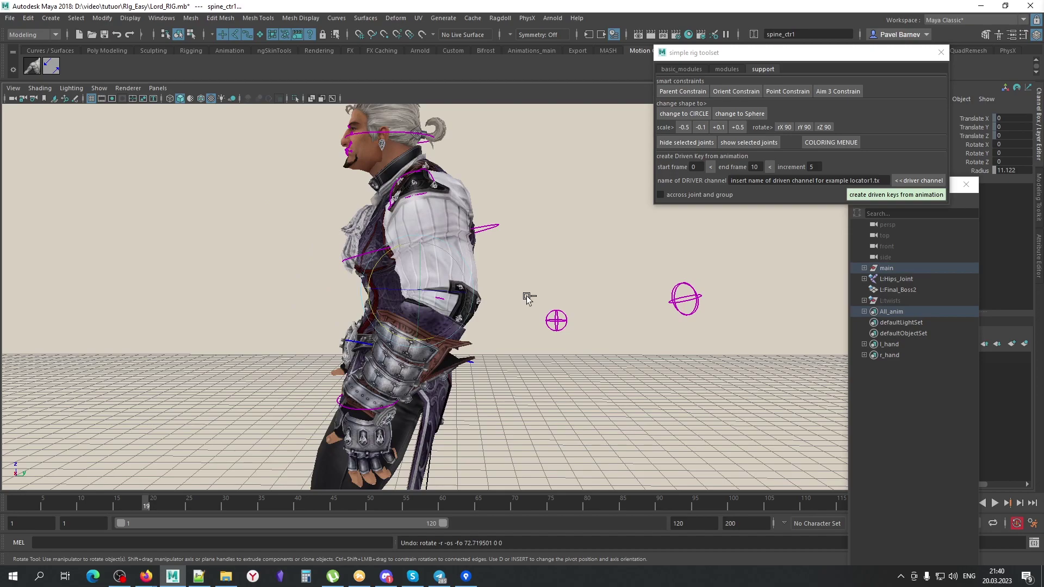
{"action": "key", "text": "Down"}
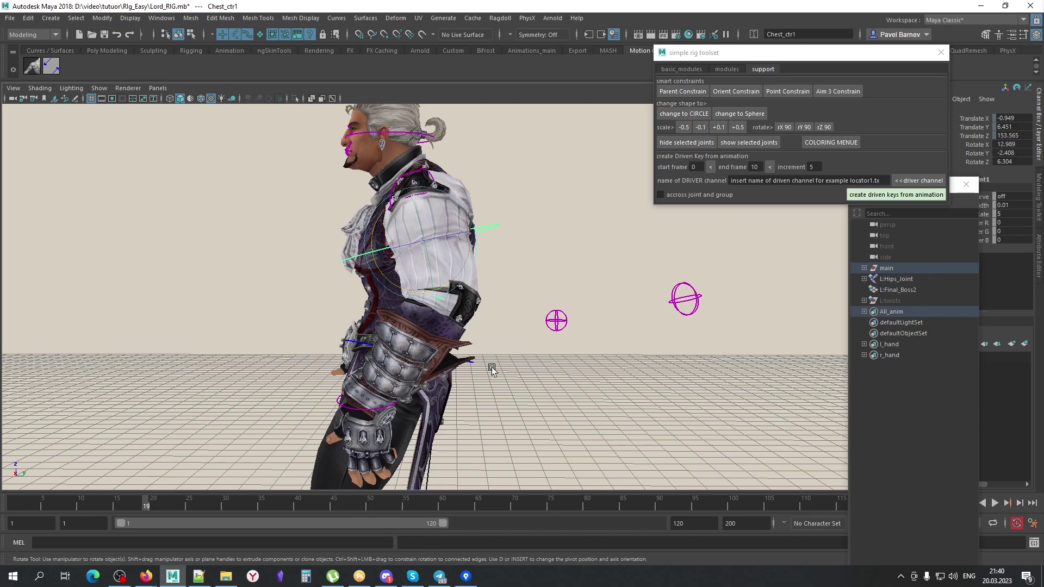
{"action": "mouse_move", "coordinate": [500, 360]}
{"action": "left_mouse_down", "text": "alt"}
{"action": "mouse_move", "coordinate": [557, 358]}
{"action": "mouse_move", "coordinate": [466, 219]}
{"action": "mouse_move", "coordinate": [482, 258]}
{"action": "left_mouse_up", "text": "alt"}
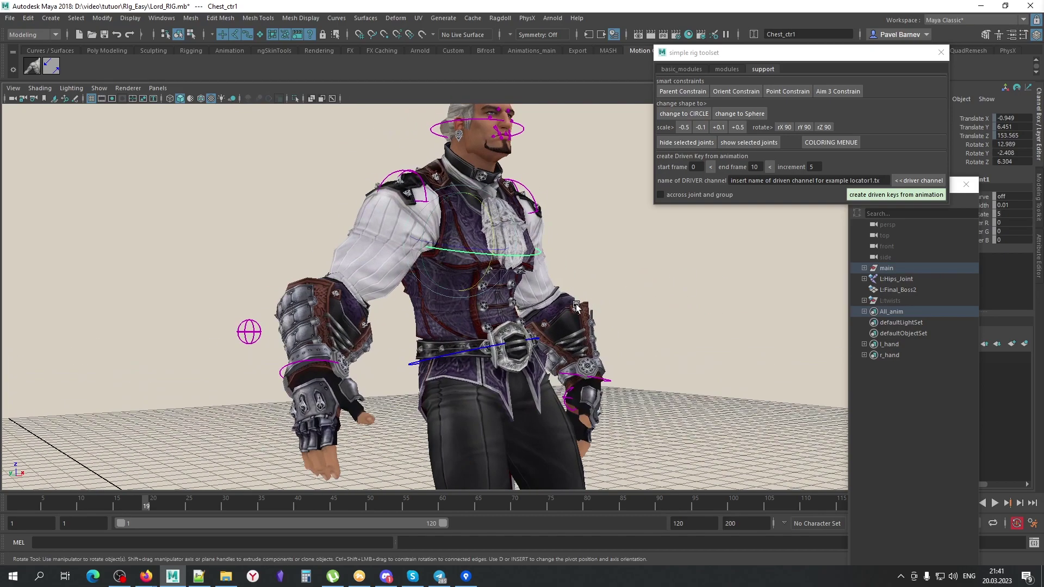
Undo the remaining upper-body pose changes and select the left foot control for rotating
{"action": "key", "text": "ctrl+z"}
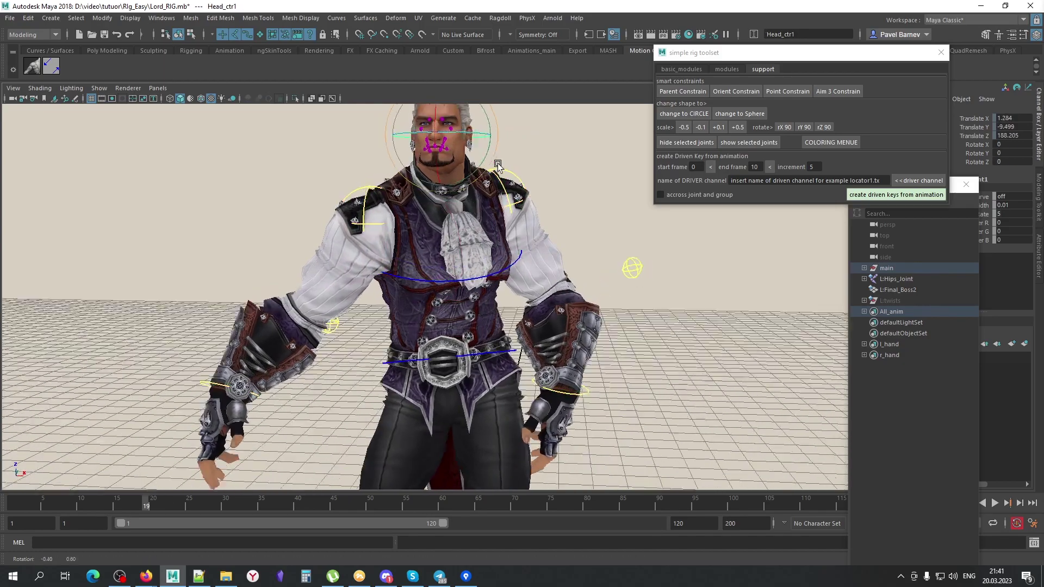
{"action": "key", "text": "ctrl+z"}
{"action": "key", "text": "ctrl+z"}
{"action": "key", "text": "ctrl+z"}
{"action": "left_click", "coordinate": [515, 186]}
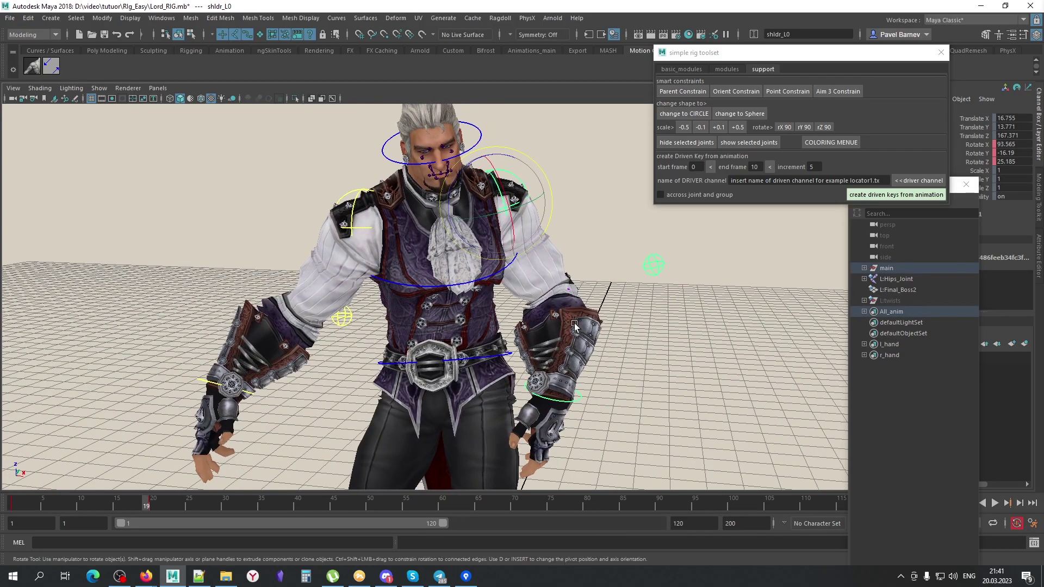
{"action": "mouse_move", "coordinate": [573, 293]}
{"action": "left_mouse_down", "text": "alt"}
{"action": "mouse_move", "coordinate": [556, 257]}
{"action": "mouse_move", "coordinate": [522, 380]}
{"action": "mouse_move", "coordinate": [548, 398]}
{"action": "mouse_move", "coordinate": [549, 353]}
{"action": "mouse_move", "coordinate": [363, 403]}
{"action": "left_mouse_up", "text": "alt"}
{"action": "left_click", "coordinate": [510, 367]}
{"action": "key", "text": "e"}
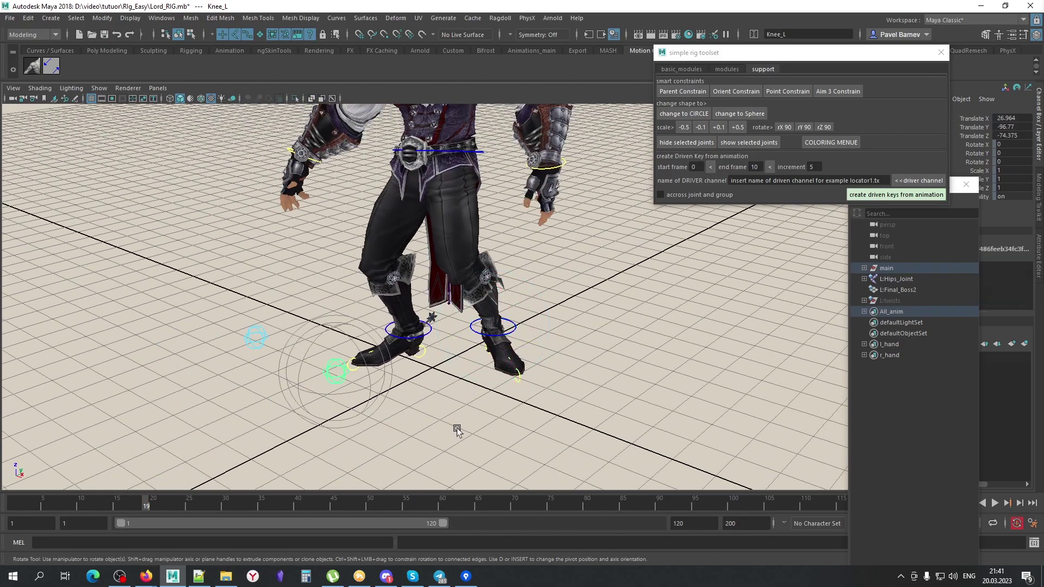
{"action": "mouse_move", "coordinate": [457, 428]}
{"action": "left_mouse_down", "text": "alt"}
{"action": "mouse_move", "coordinate": [414, 163]}
{"action": "mouse_move", "coordinate": [594, 290]}
{"action": "mouse_move", "coordinate": [652, 279]}
{"action": "mouse_move", "coordinate": [610, 275]}
{"action": "mouse_move", "coordinate": [570, 304]}
{"action": "left_mouse_up", "text": "alt"}
Reposition foot_R1 and push the Knee_R control to raise the right knee
{"action": "left_click", "coordinate": [414, 144]}
{"action": "left_click", "coordinate": [418, 400]}
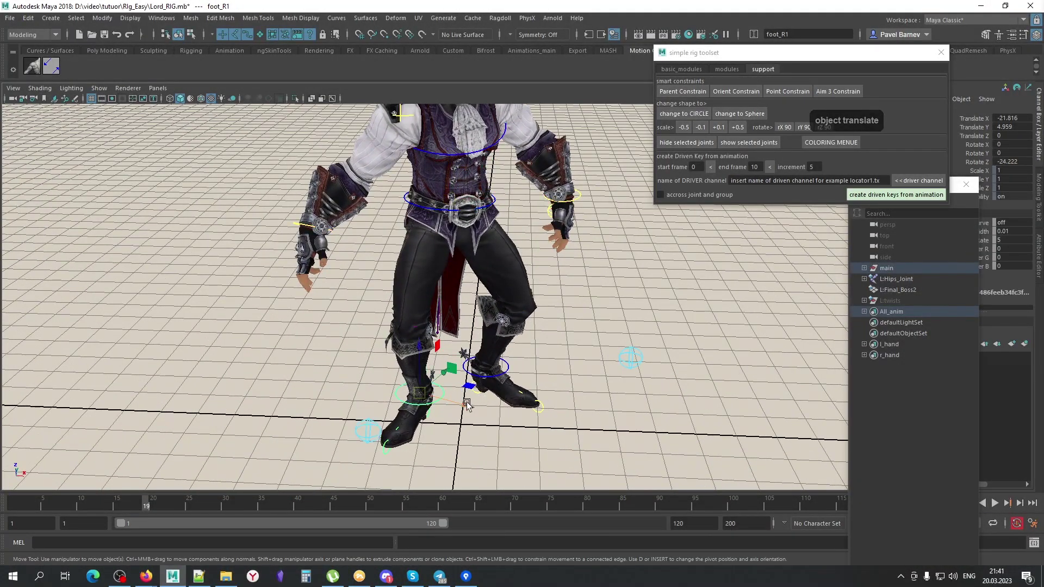
{"action": "left_click_drag", "start_coordinate": [419, 393], "coordinate": [387, 399]}
{"action": "key", "text": "e"}
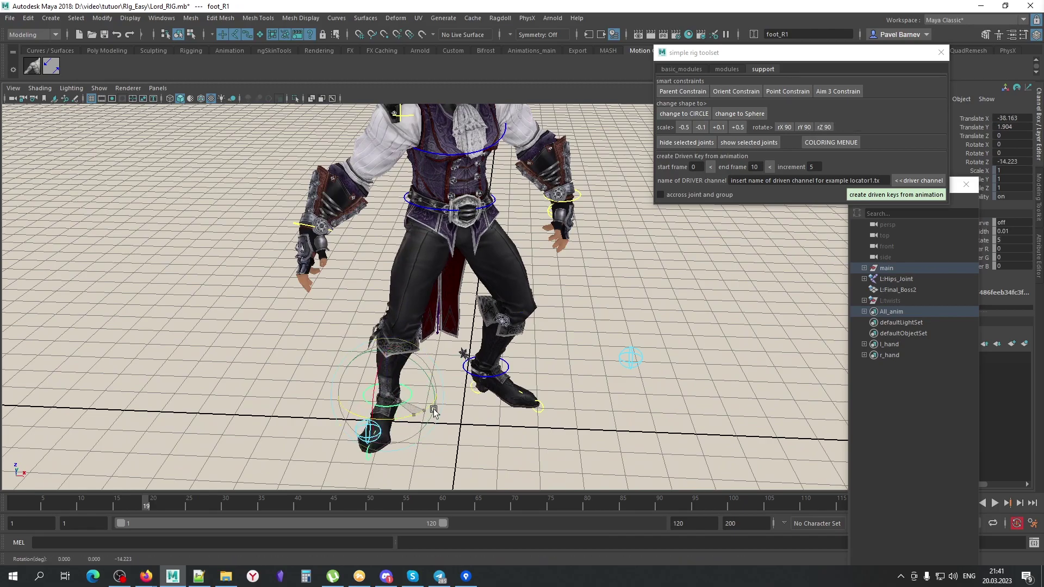
{"action": "left_click", "coordinate": [410, 396]}
{"action": "key", "text": "w"}
{"action": "middle_click_drag", "start_coordinate": [565, 463], "coordinate": [610, 455]}
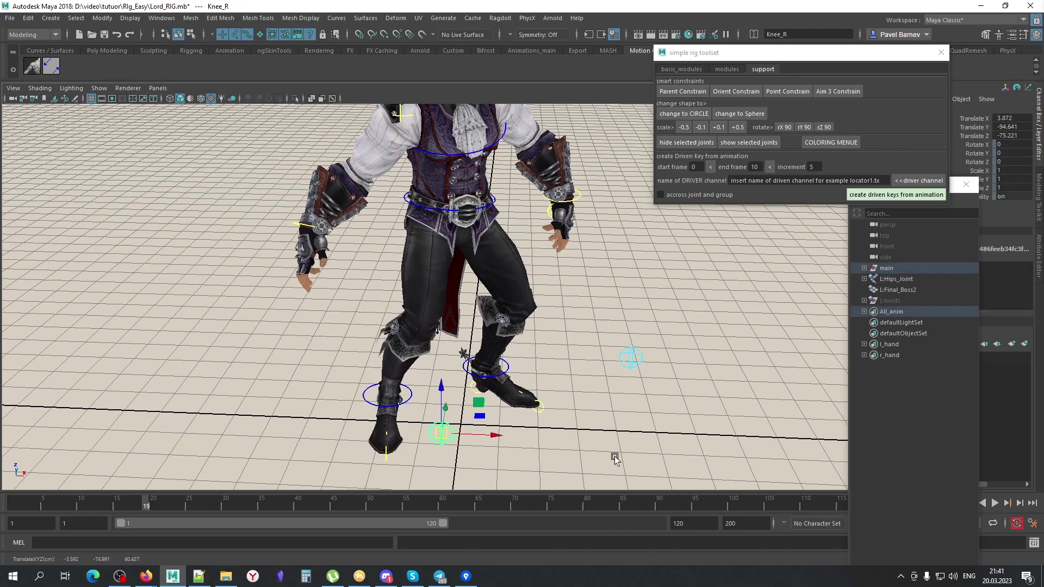
{"action": "mouse_move", "coordinate": [610, 454]}
{"action": "left_mouse_down", "text": "alt"}
{"action": "mouse_move", "coordinate": [540, 266]}
{"action": "mouse_move", "coordinate": [465, 172]}
{"action": "left_mouse_up", "text": "alt"}
{"action": "left_click", "coordinate": [465, 172]}
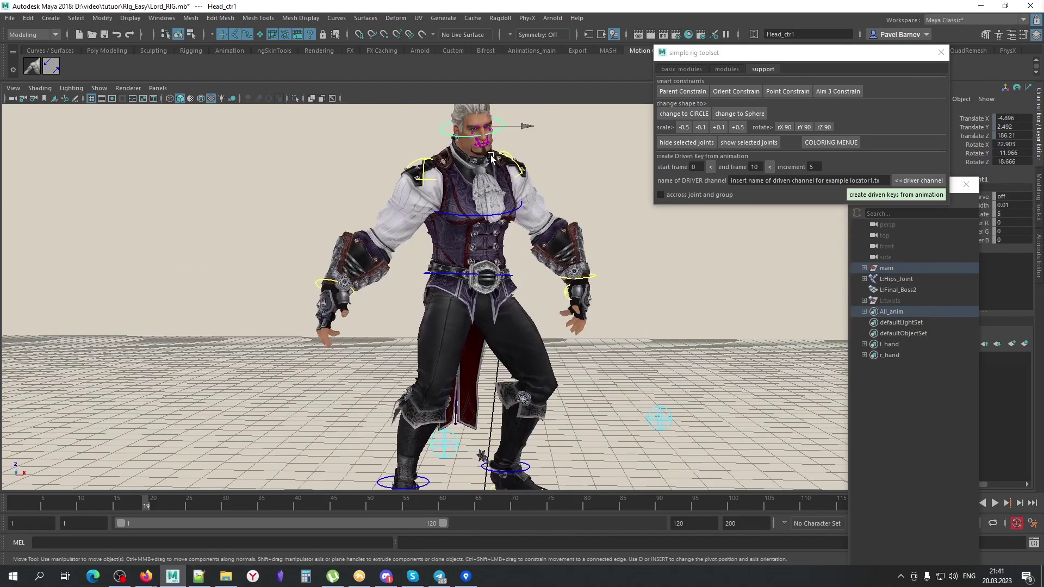
Rotate the right arm at shldr_R0 and turn the right hand at hand_R0
{"action": "key", "text": "e"}
{"action": "left_click", "coordinate": [500, 247]}
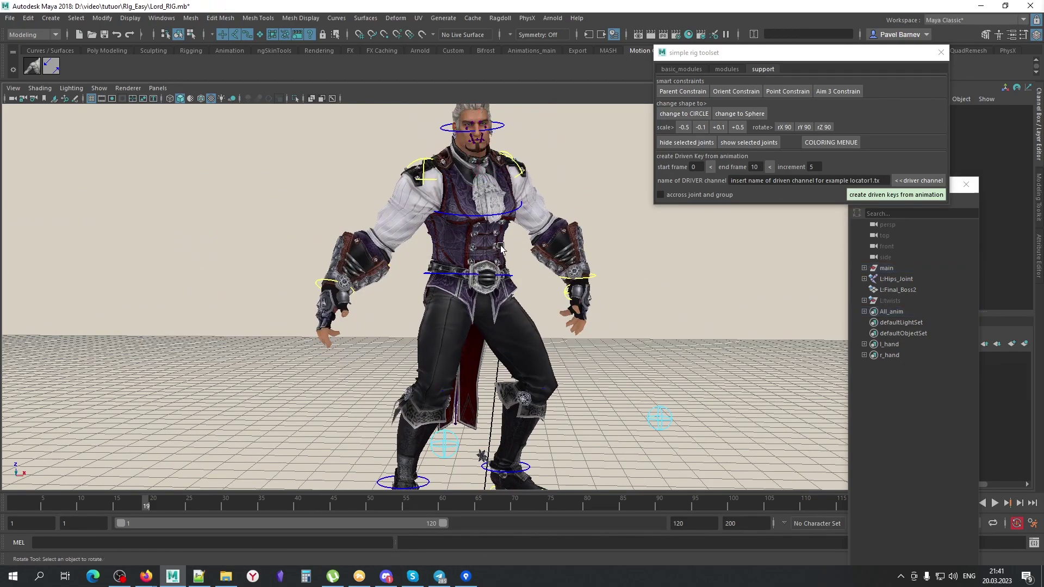
{"action": "left_click", "coordinate": [423, 175]}
{"action": "mouse_move", "coordinate": [422, 175]}
{"action": "left_mouse_down", "text": "alt"}
{"action": "mouse_move", "coordinate": [391, 255]}
{"action": "mouse_move", "coordinate": [400, 279]}
{"action": "left_mouse_up", "text": "alt"}
{"action": "left_click", "coordinate": [341, 250]}
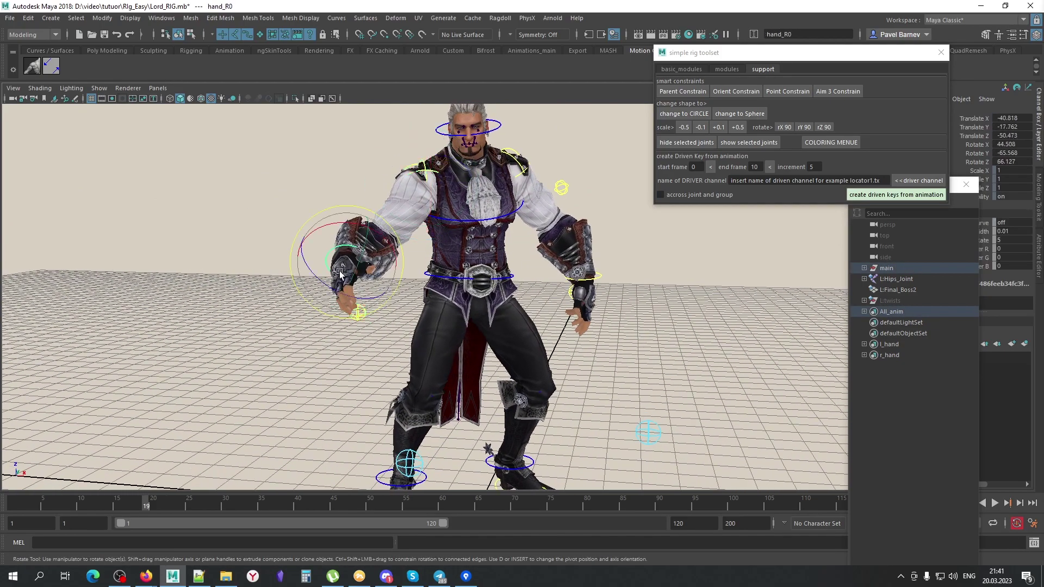
{"action": "mouse_move", "coordinate": [340, 250]}
{"action": "left_mouse_down", "text": "alt"}
{"action": "mouse_move", "coordinate": [690, 367]}
{"action": "mouse_move", "coordinate": [682, 399]}
{"action": "mouse_move", "coordinate": [438, 303]}
{"action": "mouse_move", "coordinate": [457, 302]}
{"action": "left_mouse_up", "text": "alt"}
Try rotating the left hand, undo it, and move elb_L0 toward the chest
{"action": "left_click", "coordinate": [589, 280]}
{"action": "mouse_move", "coordinate": [598, 272]}
{"action": "left_mouse_down"}
{"action": "mouse_move", "coordinate": [607, 263]}
{"action": "mouse_move", "coordinate": [568, 296]}
{"action": "left_mouse_up"}
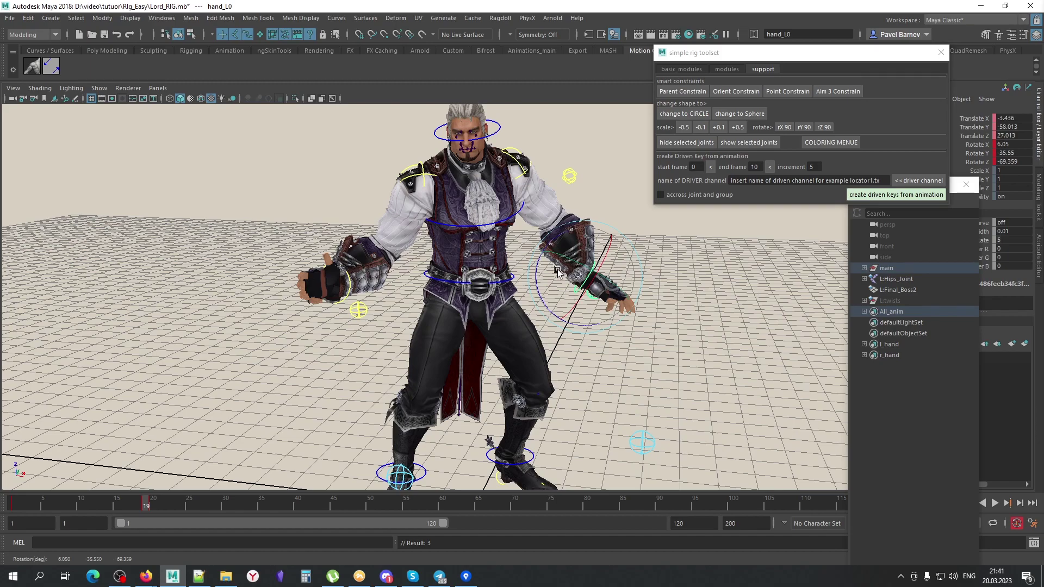
{"action": "key", "text": "ctrl+z"}
{"action": "key", "text": "ctrl+z"}
{"action": "key", "text": "ctrl+z"}
{"action": "left_click", "coordinate": [591, 288]}
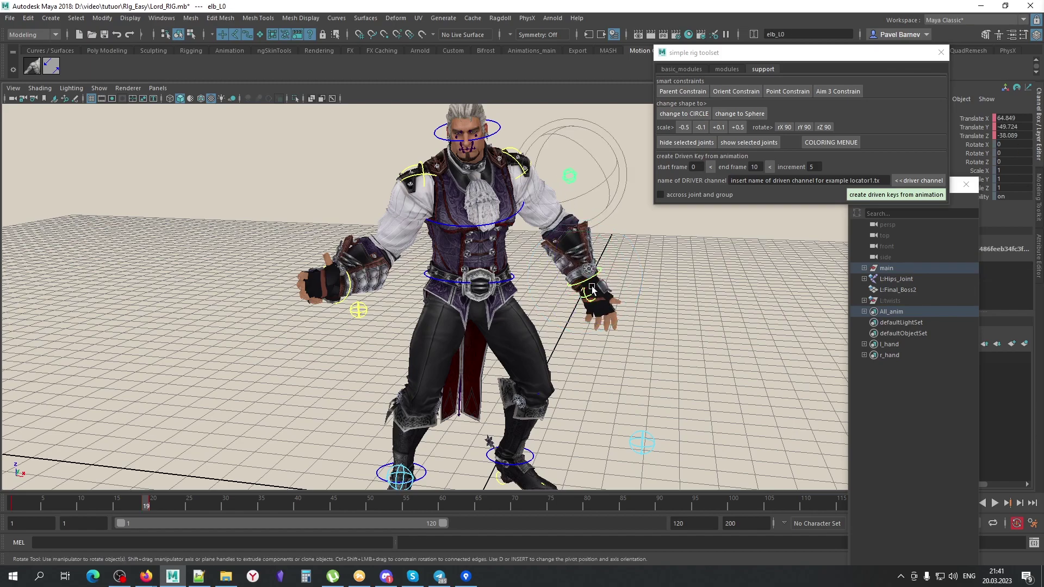
{"action": "key", "text": "w"}
{"action": "left_click_drag", "start_coordinate": [569, 175], "coordinate": [491, 244]}
Reselect hand_L0 to test its rotation, then view the side and clear the selection
{"action": "mouse_move", "coordinate": [576, 272]}
{"action": "left_mouse_down", "text": "alt"}
{"action": "mouse_move", "coordinate": [602, 270]}
{"action": "mouse_move", "coordinate": [592, 294]}
{"action": "mouse_move", "coordinate": [646, 347]}
{"action": "mouse_move", "coordinate": [585, 263]}
{"action": "left_mouse_up", "text": "alt"}
{"action": "left_click", "coordinate": [601, 270]}
{"action": "key", "text": "e"}
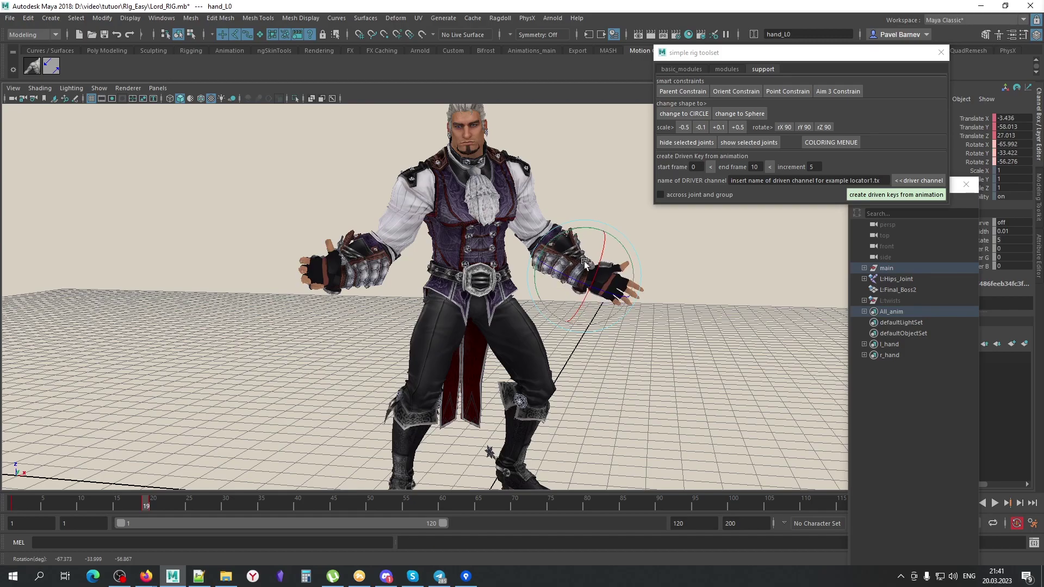
{"action": "key", "text": "w"}
{"action": "mouse_move", "coordinate": [661, 361]}
{"action": "left_mouse_down", "text": "alt"}
{"action": "mouse_move", "coordinate": [489, 380]}
{"action": "mouse_move", "coordinate": [546, 398]}
{"action": "left_mouse_up", "text": "alt"}
{"action": "left_click", "coordinate": [529, 388]}
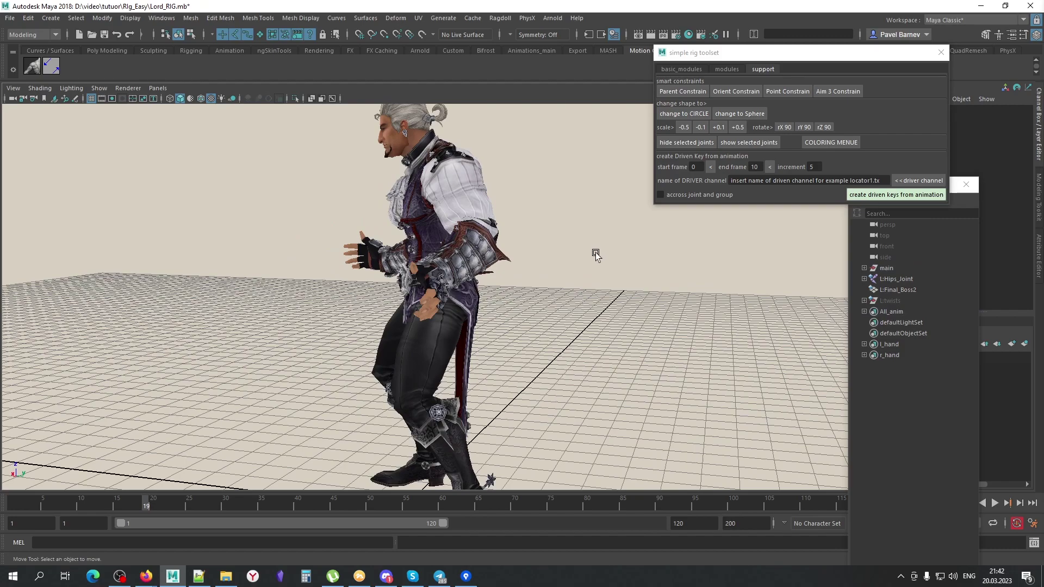
Flip the simple rig toolset through modules, support and basic_modules, then open create Dog leg
{"action": "left_click_drag", "start_coordinate": [543, 238], "coordinate": [578, 274], "text": "alt"}
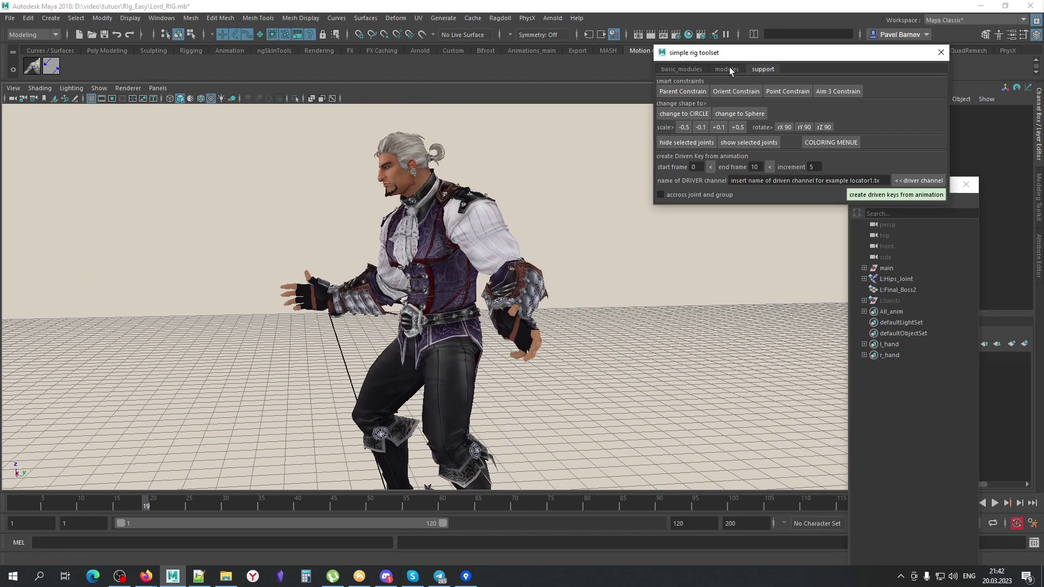
{"action": "left_click", "coordinate": [727, 69]}
{"action": "left_click", "coordinate": [761, 69]}
{"action": "left_click", "coordinate": [725, 69]}
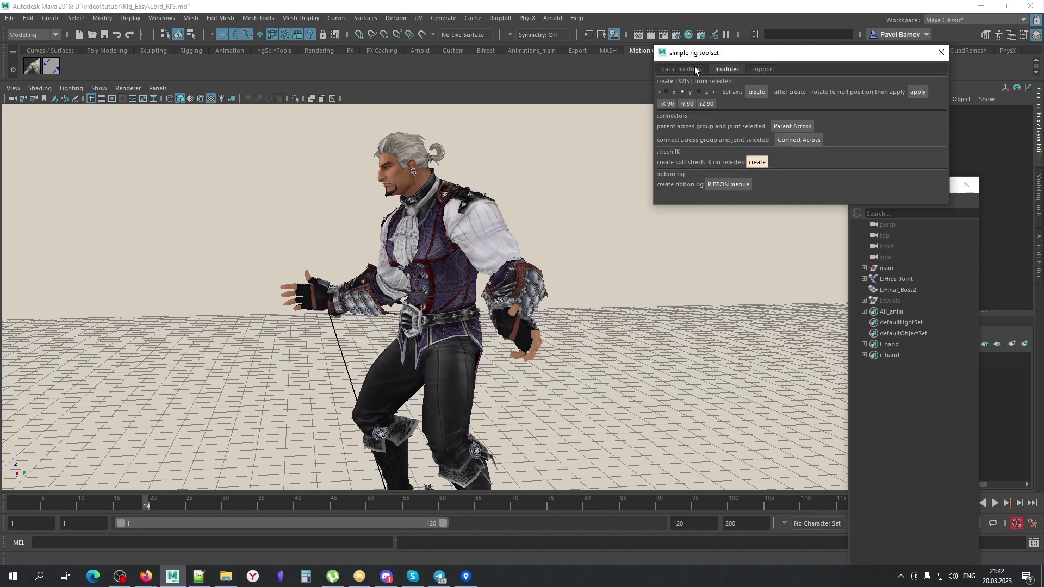
{"action": "left_click", "coordinate": [762, 69]}
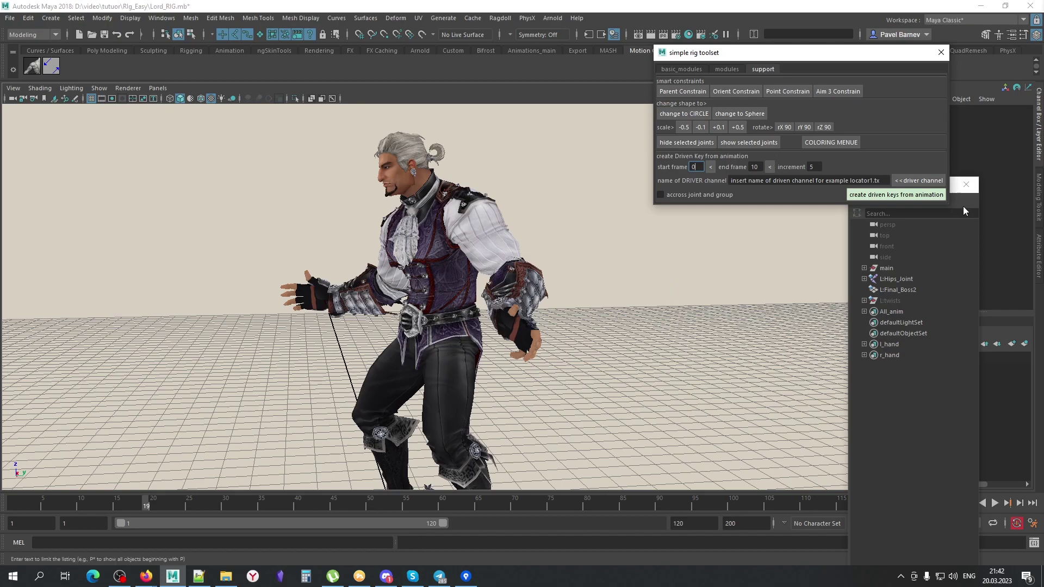
{"action": "left_click", "coordinate": [727, 69]}
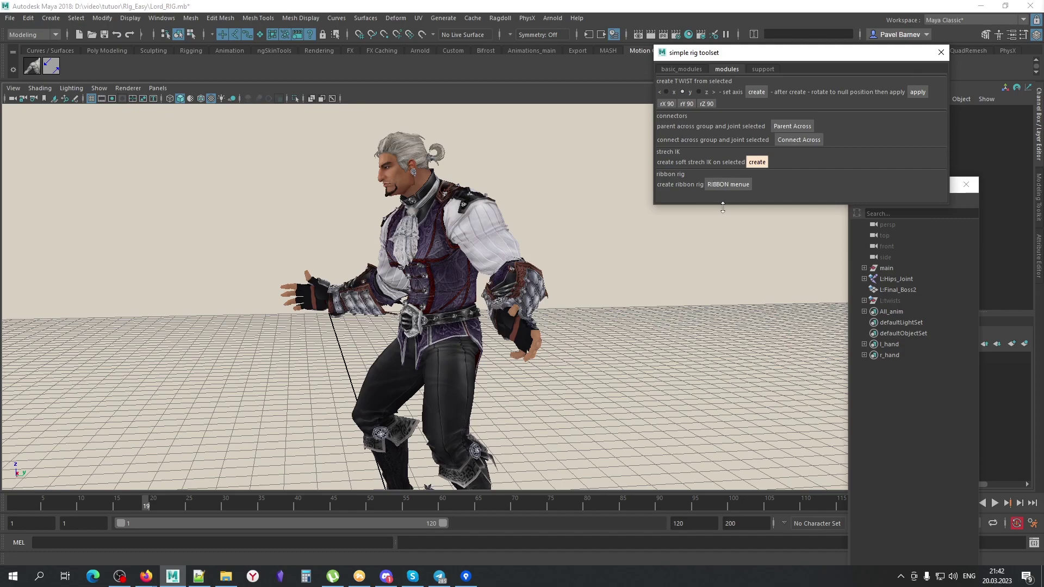
{"action": "left_click", "coordinate": [683, 68]}
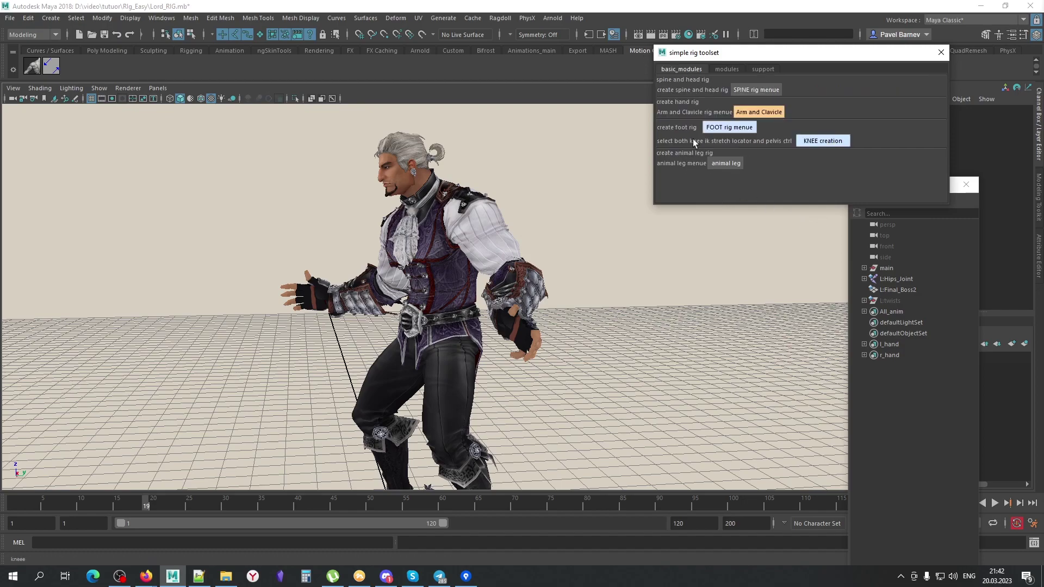
{"action": "left_click", "coordinate": [716, 161]}
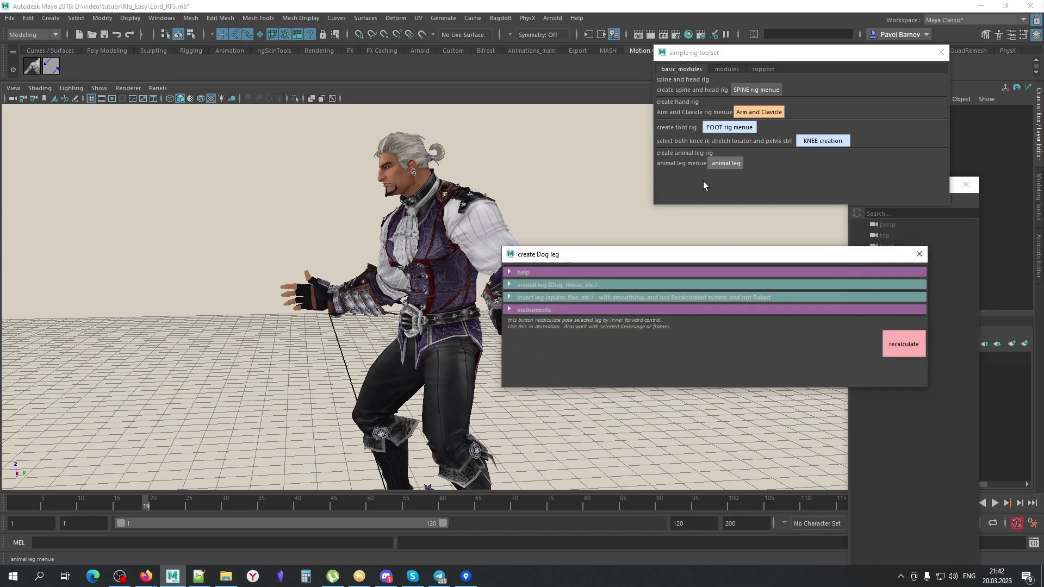